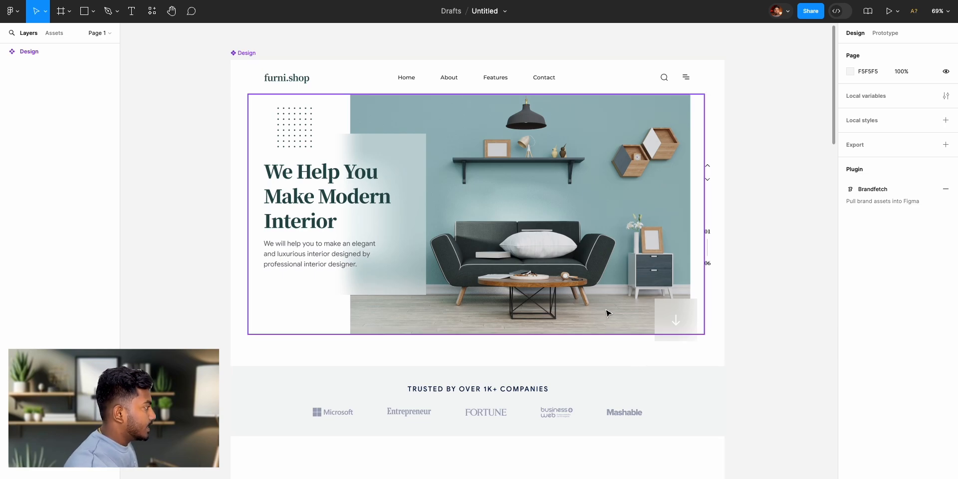
- Look through the furni.shop landing page design from the hero section to the footer and back to the header
scroll(608, 314, up, 5)
scroll(607, 314, down, 8)
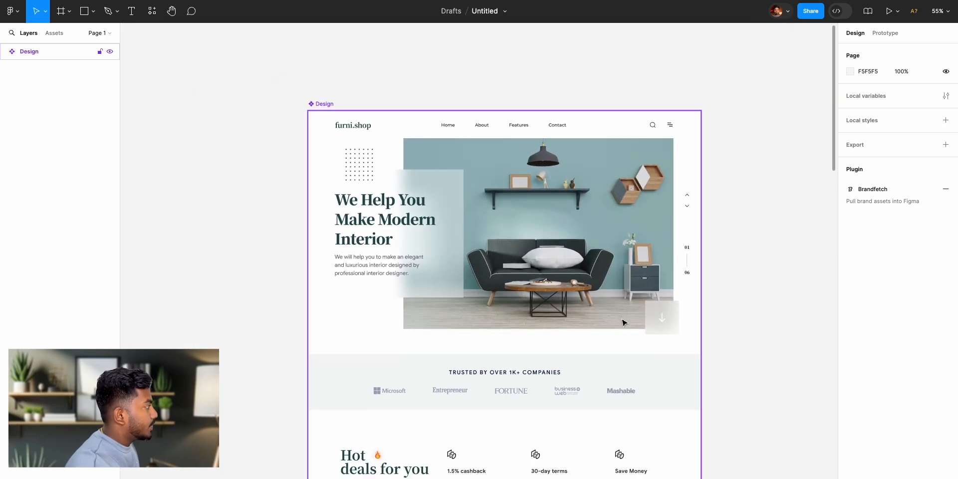
scroll(559, 402, right, 2)
scroll(559, 403, down, 1)
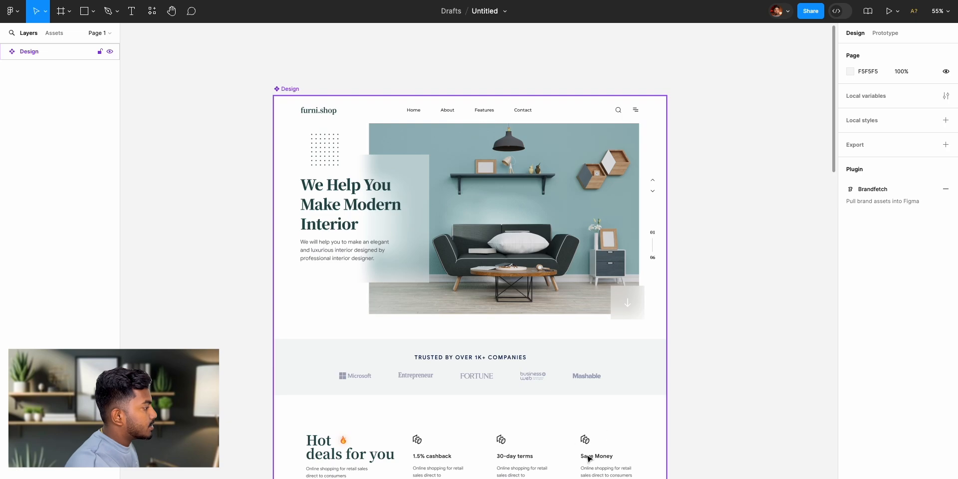
scroll(596, 460, down, 10)
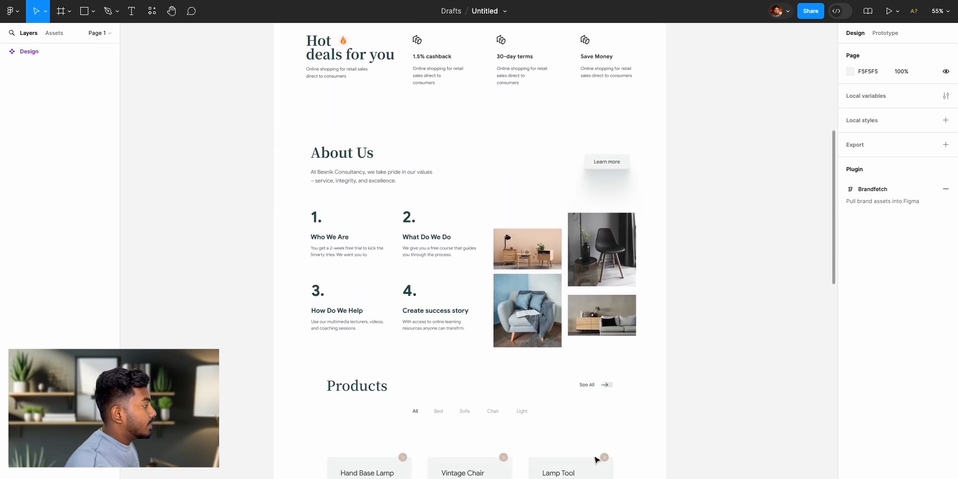
scroll(597, 458, down, 6)
scroll(597, 458, right, 1)
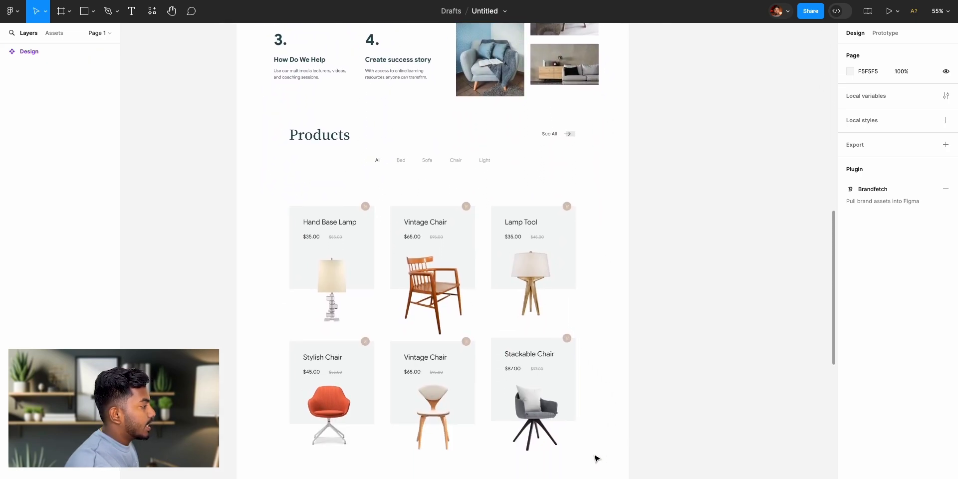
scroll(597, 459, down, 7)
scroll(596, 458, right, 2)
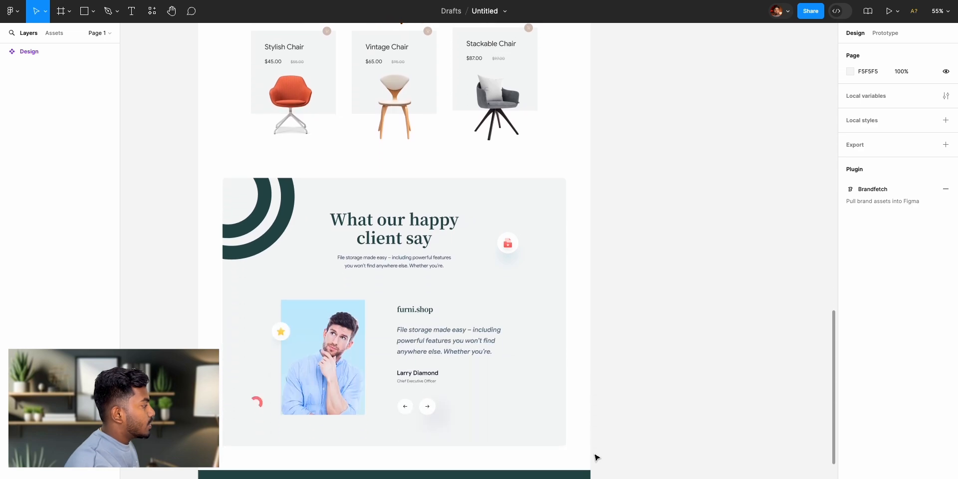
scroll(596, 458, down, 3)
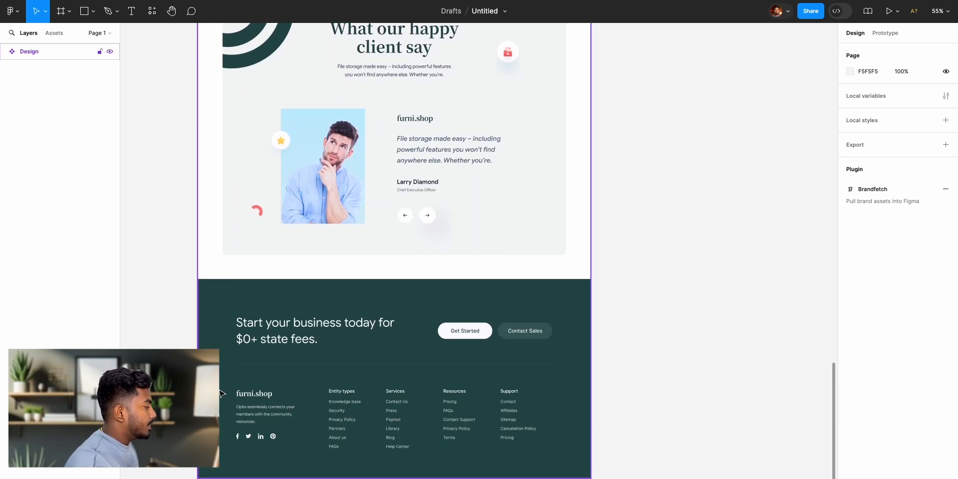
scroll(305, 261, up, 20)
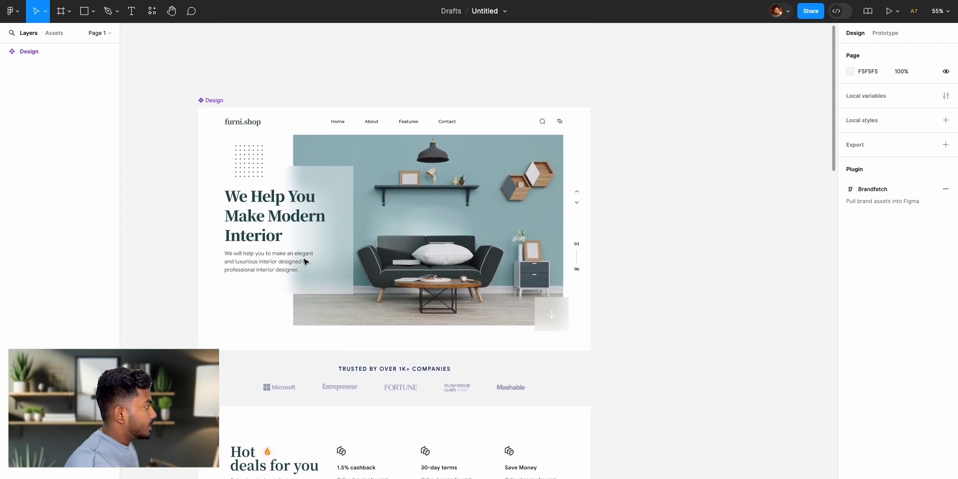
scroll(305, 261, up, 1)
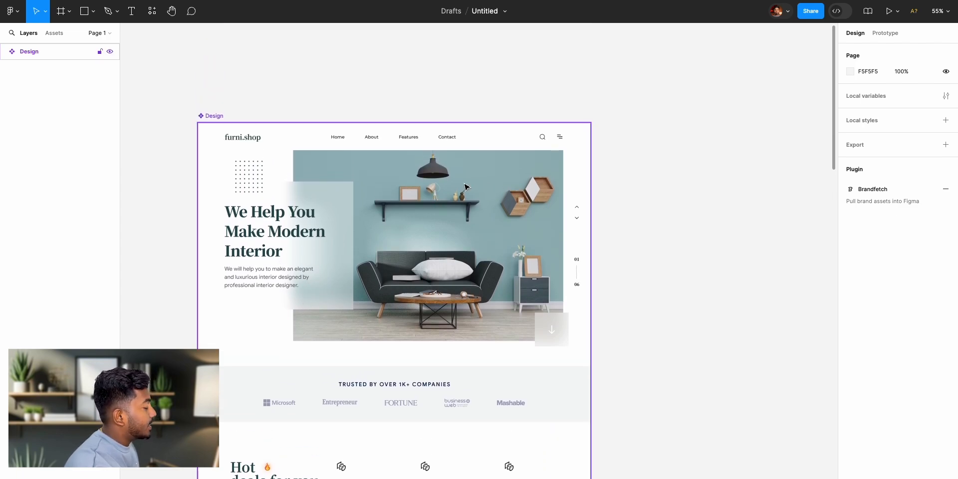
scroll(632, 207, down, 2)
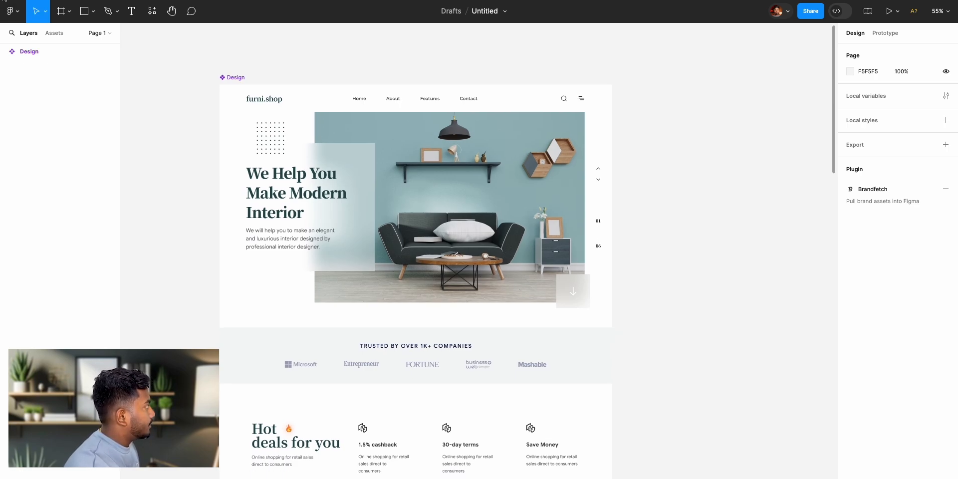
- Go to the recent files overview and reopen the Untitled design file containing the landing page
click(4, 1)
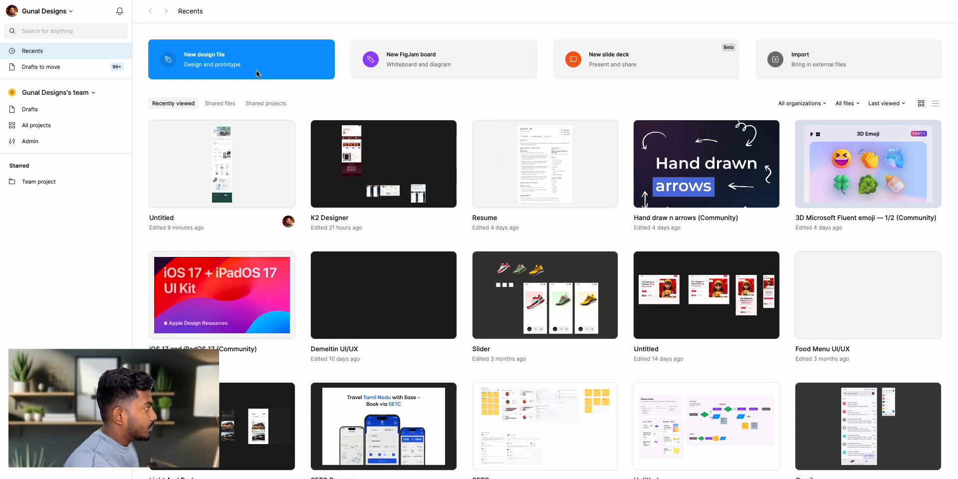
click(212, 179)
scroll(382, 169, right, 3)
scroll(383, 169, down, 2)
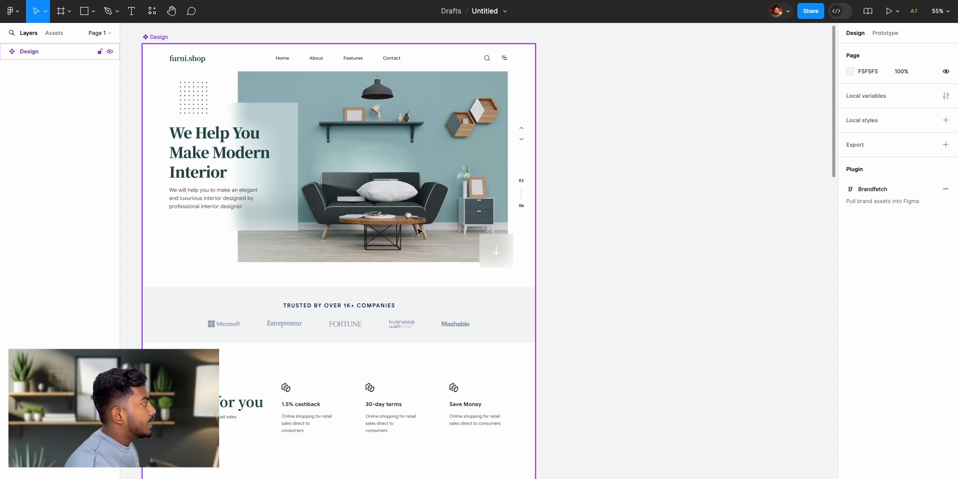
scroll(399, 196, up, 1)
scroll(399, 197, right, 1)
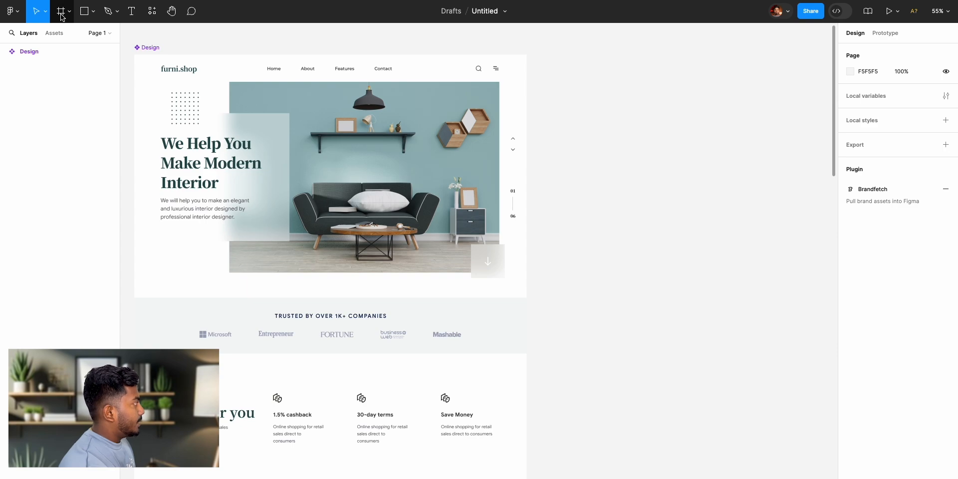
- Look over the shape tool options, the Pen and Pencil options, and the list of available plugins
click(91, 13)
click(91, 15)
click(119, 13)
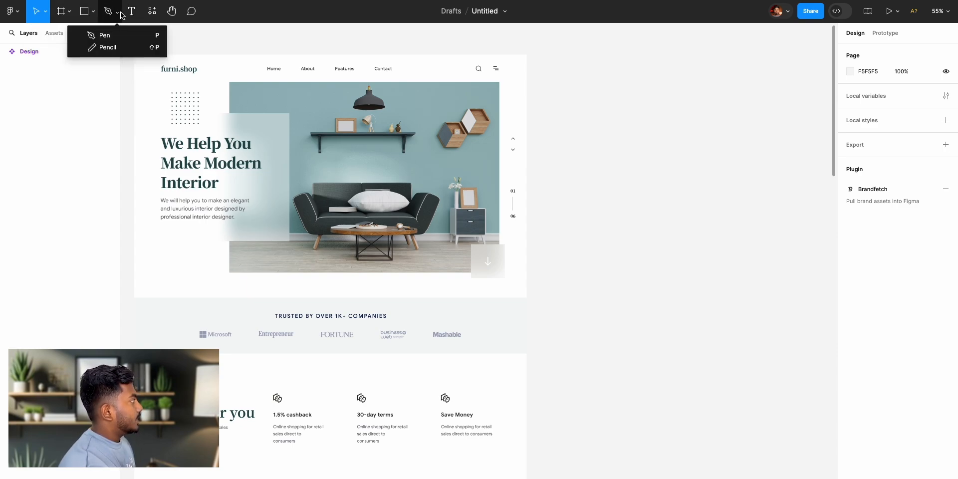
click(117, 14)
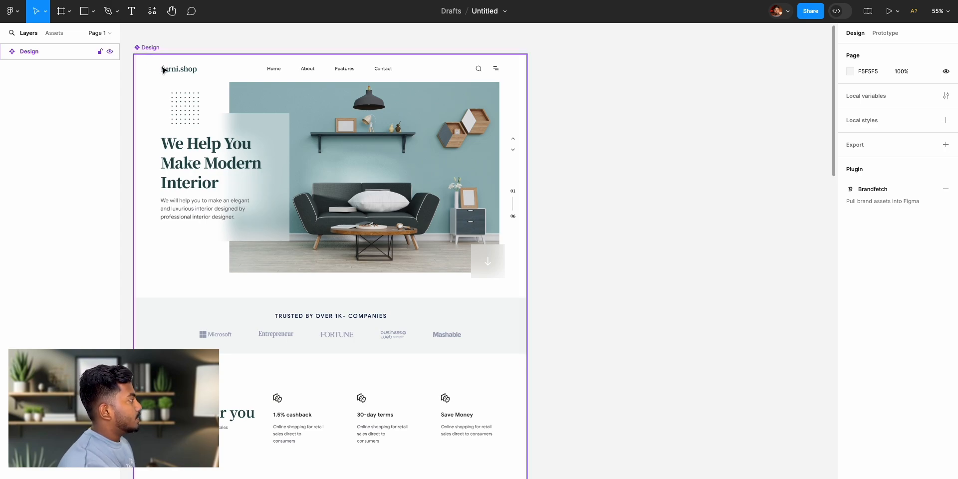
click(149, 15)
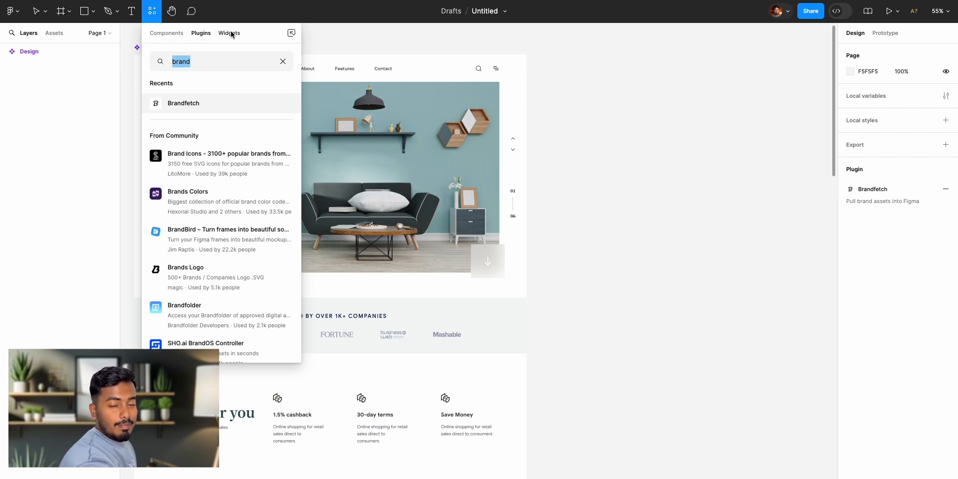
click(382, 50)
- Reposition the Design frame slightly up and to the right on the canvas, at X -365, Y -2167
click(171, 11)
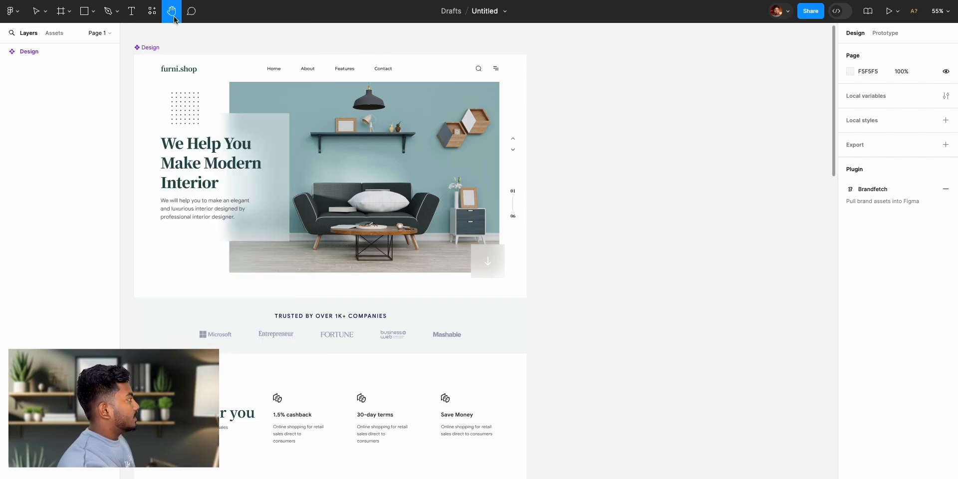
drag(150, 47, 188, 58)
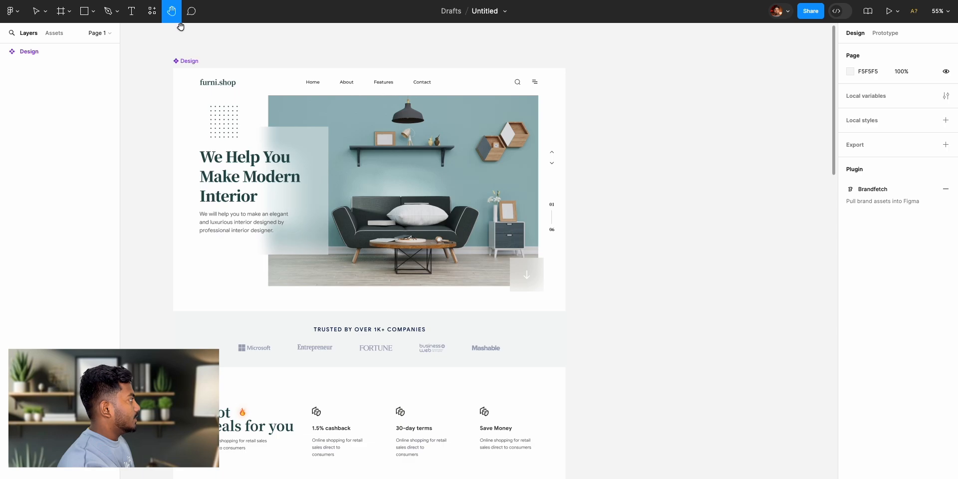
click(36, 11)
click(190, 62)
drag(189, 61, 220, 53)
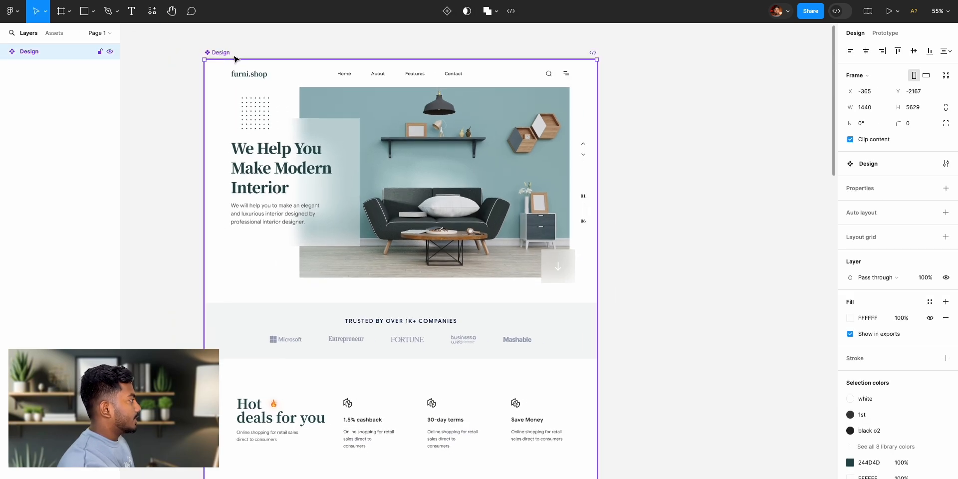
click(330, 42)
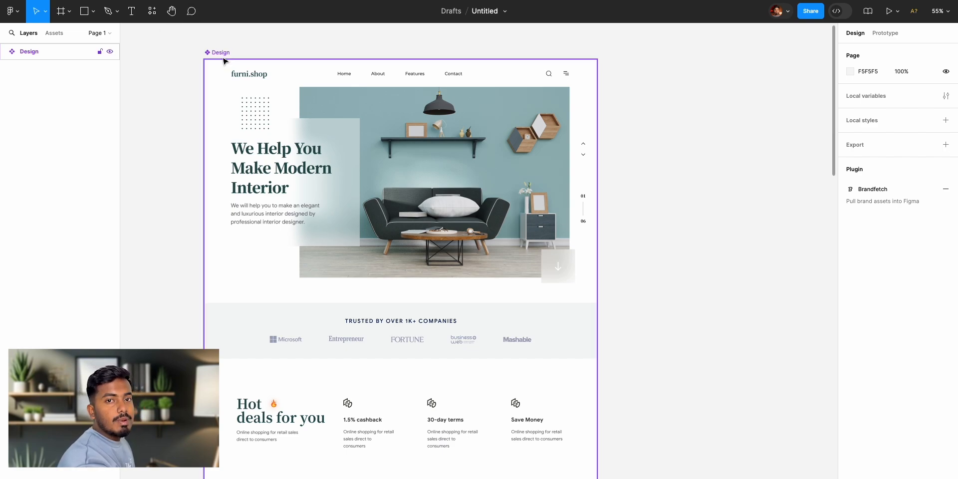
- Post a comment reading "In Progress" on the empty canvas beside the Design frame's header
click(191, 11)
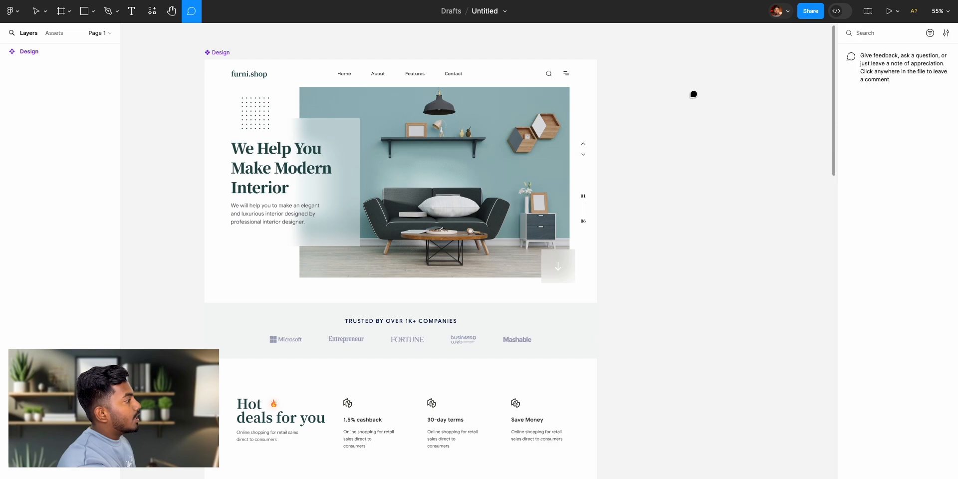
click(626, 80)
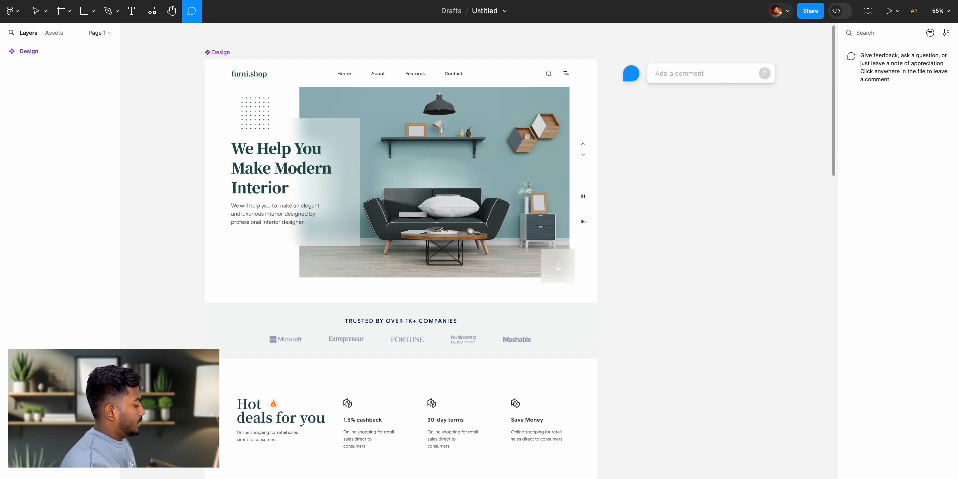
text(In Progree)
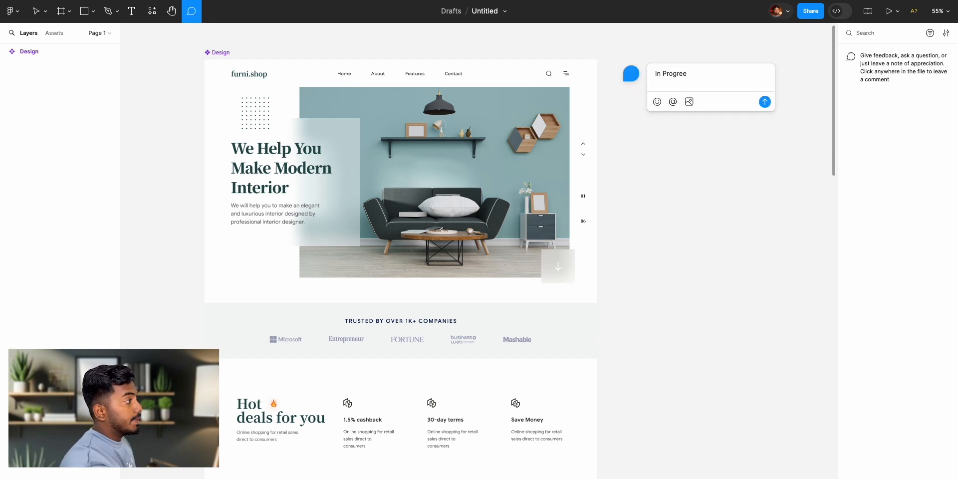
key(BackSpace)
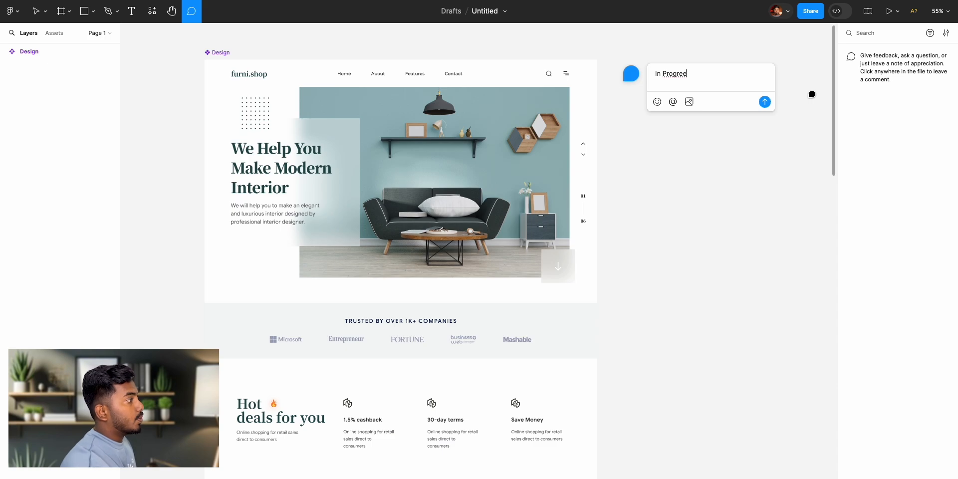
text(ss)
key(ctrl+a)
click(766, 105)
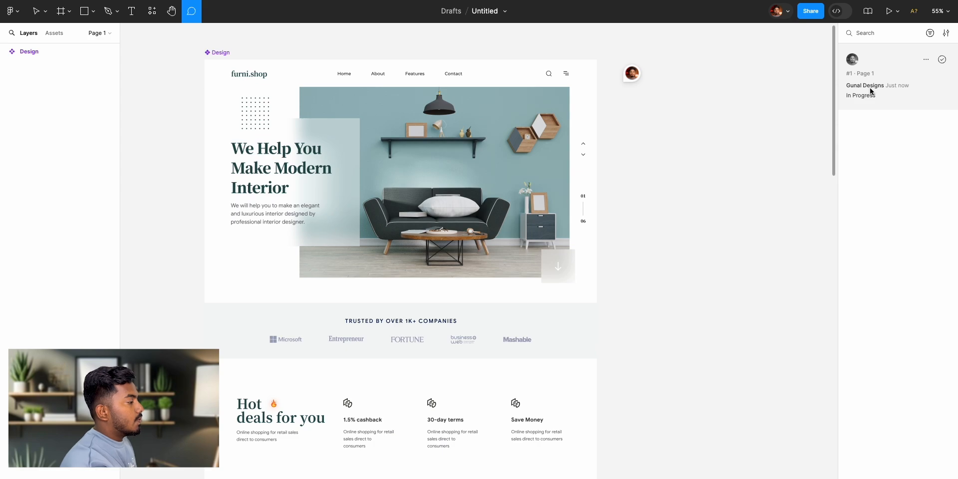
- Remove the "In Progress" comment from the canvas and return to the Move tool
click(633, 75)
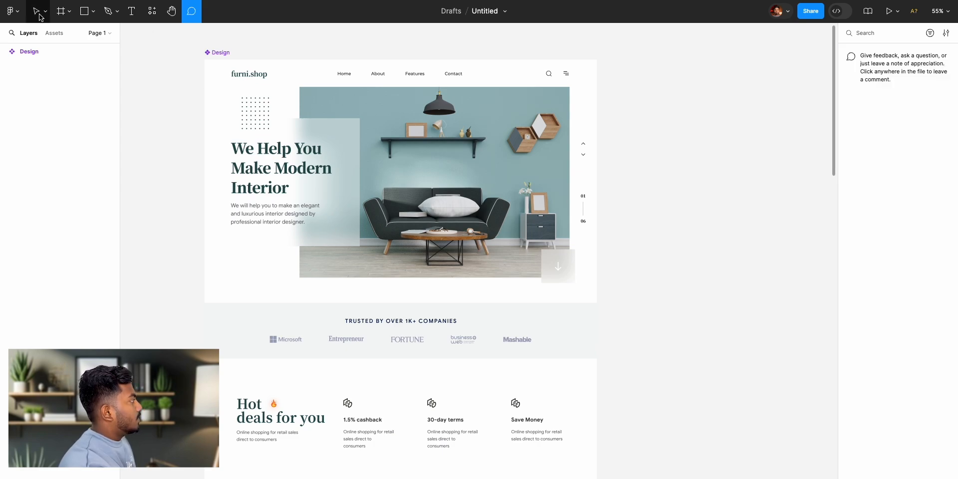
click(37, 12)
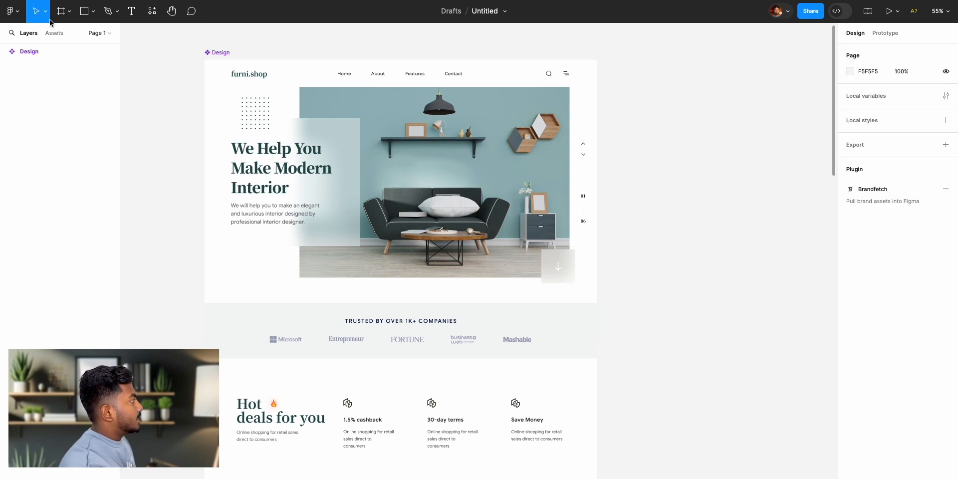
- Shift the Design frame horizontally to an X position of -335
click(207, 51)
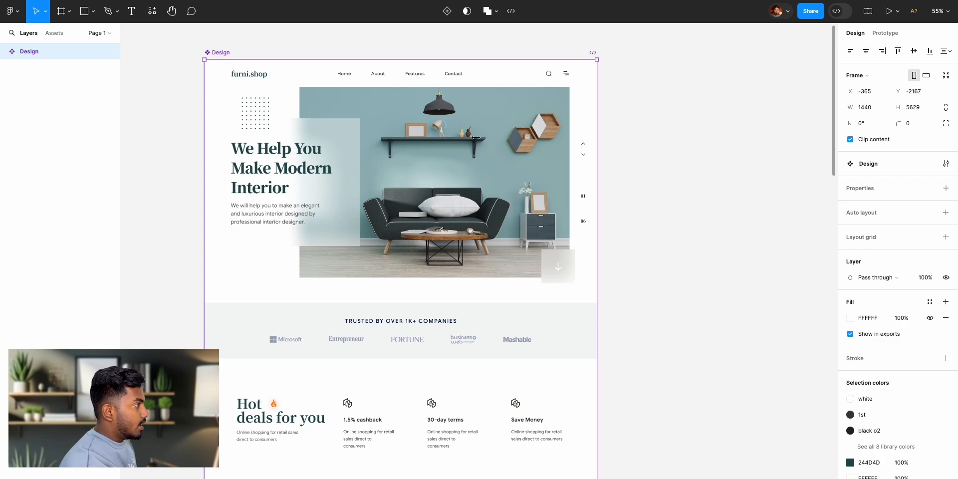
drag(852, 92, 882, 108)
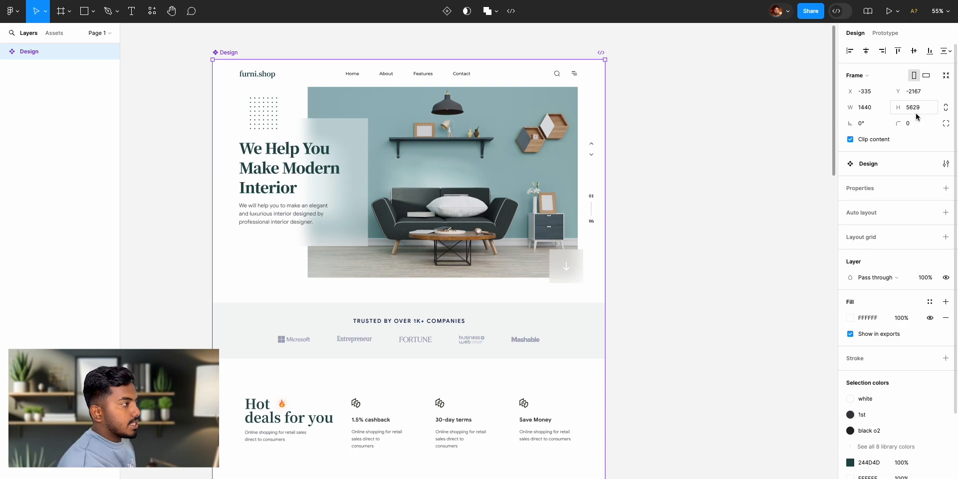
- Try rotating the Design frame, undo the rotation, and deselect the frame
click(869, 123)
text(-46)
key(Return)
drag(898, 129, 842, 127)
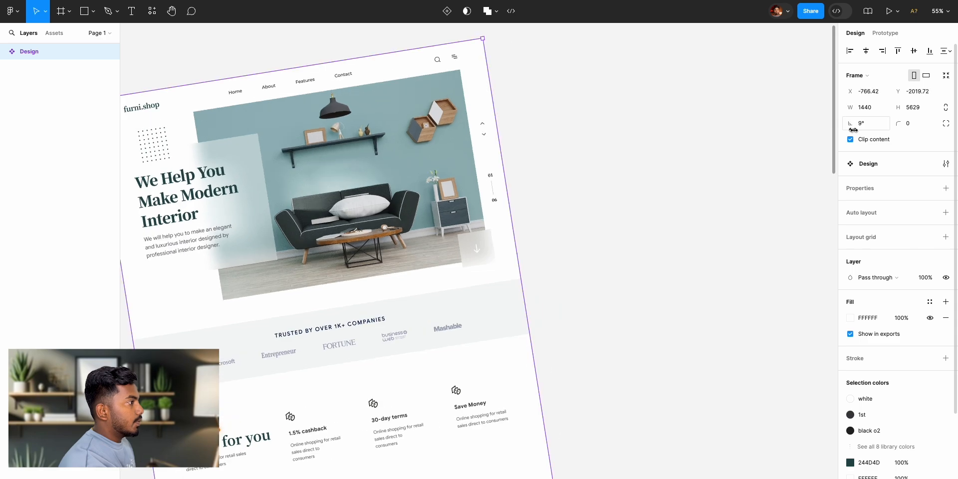
key(ctrl+z)
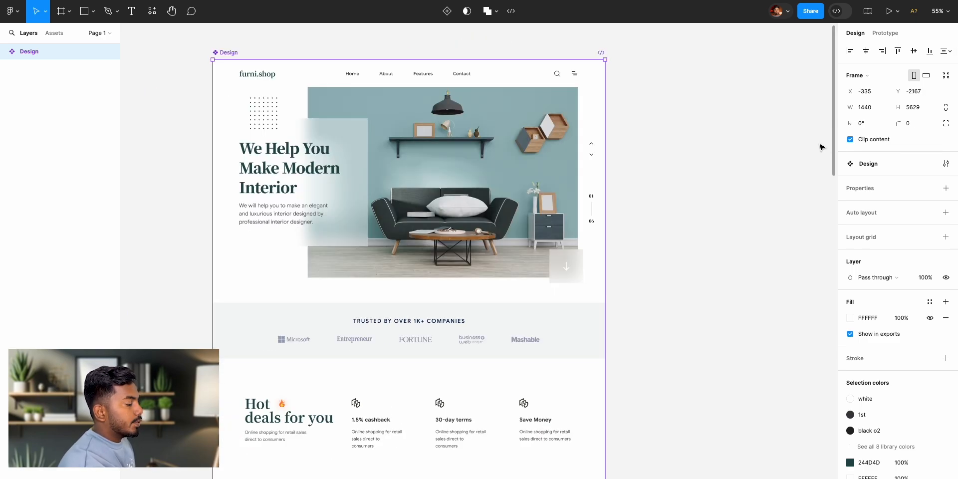
scroll(910, 372, down, 2)
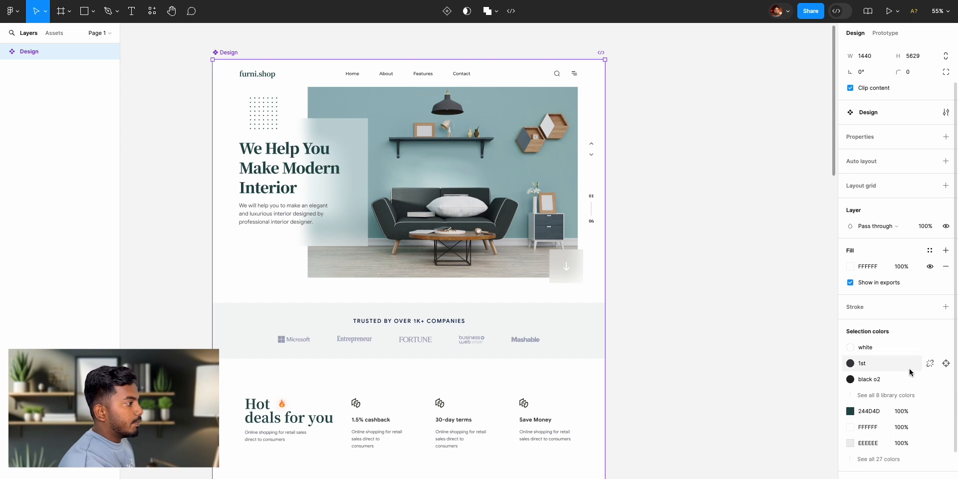
click(692, 167)
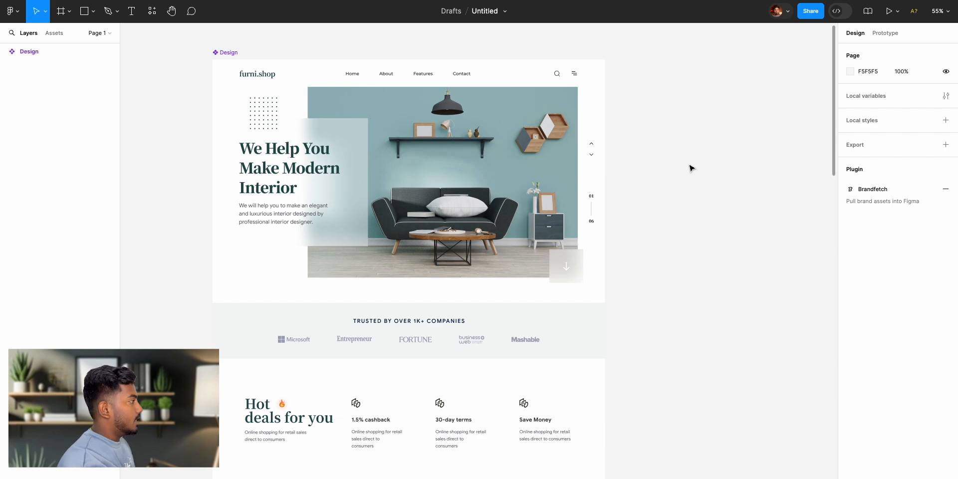
- Try drawing a freehand frame of about 872 × 1021 on the empty canvas beside the Design frame, and delete it
scroll(692, 168, right, 4)
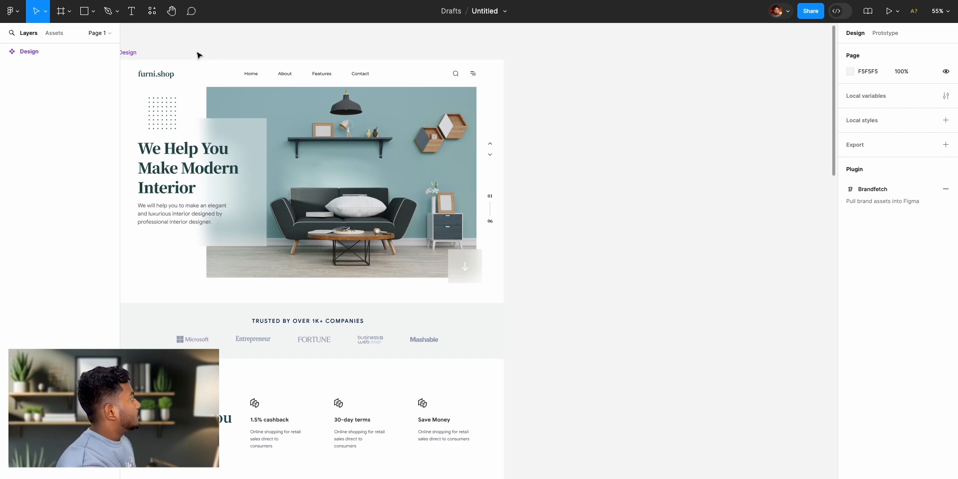
click(60, 16)
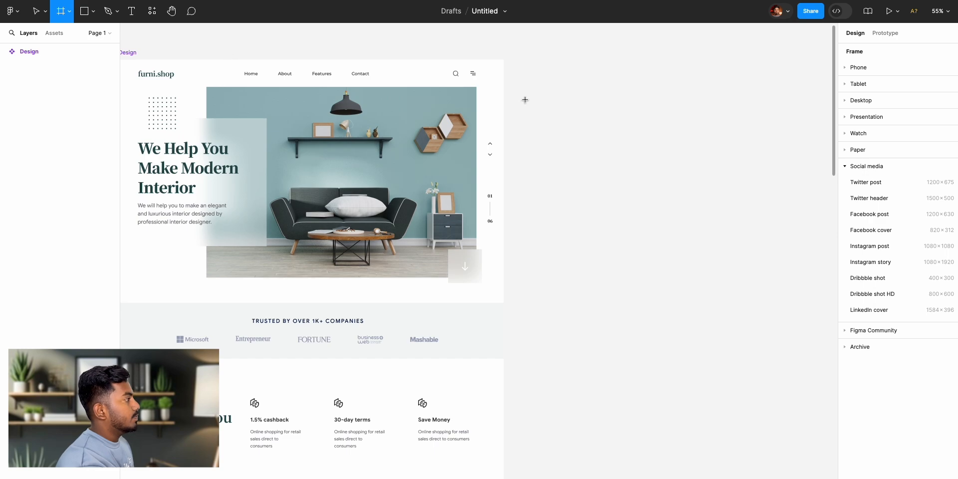
scroll(526, 98, right, 5)
scroll(534, 100, right, 1)
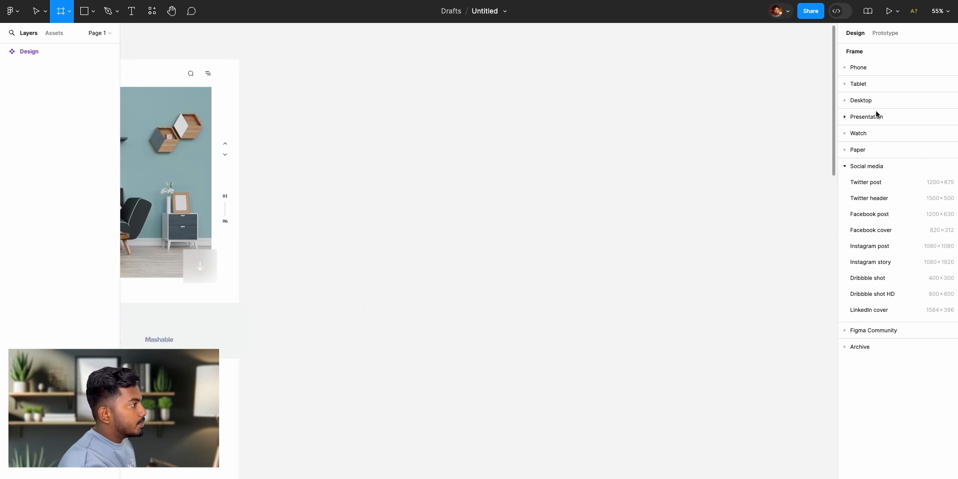
mouse_move(341, 60)
mouse_down()
mouse_move(549, 319)
mouse_move(578, 338)
mouse_up()
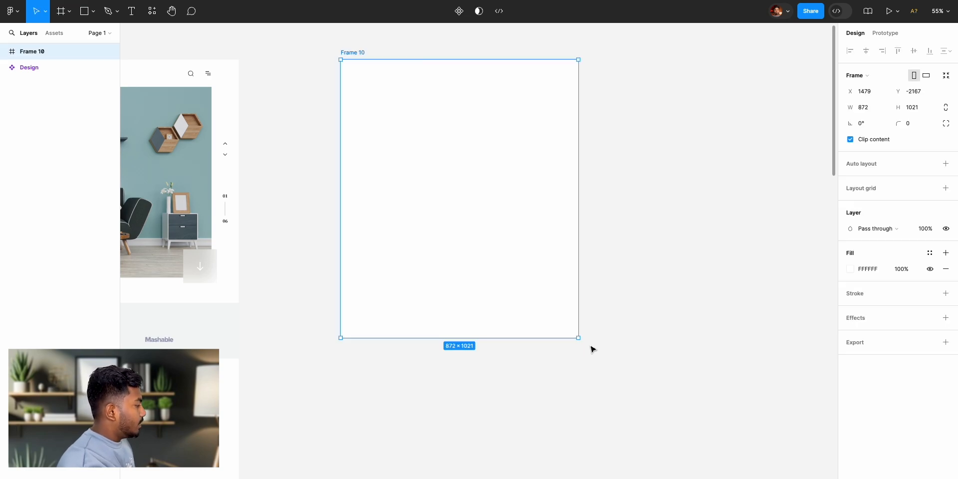
key(Delete)
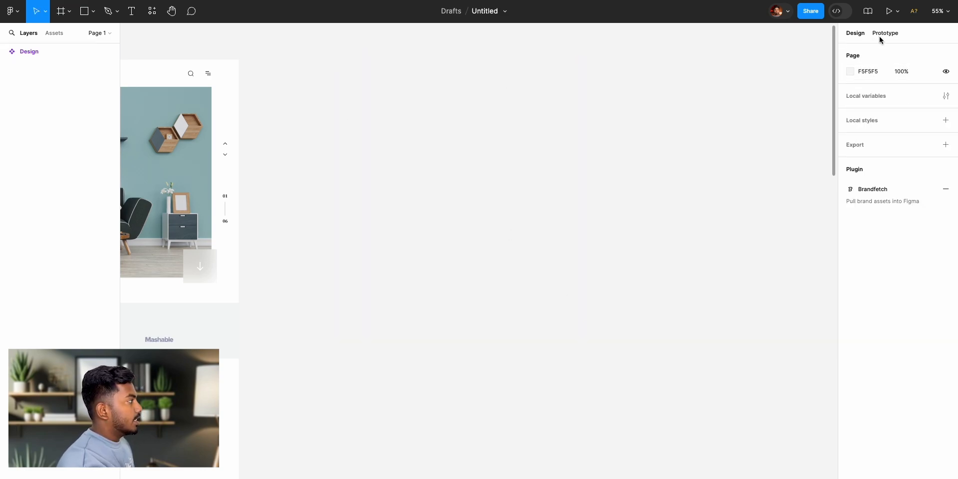
- Browse the phone, tablet and desktop frame presets and add a MacBook Air frame of 1280 × 832
click(68, 11)
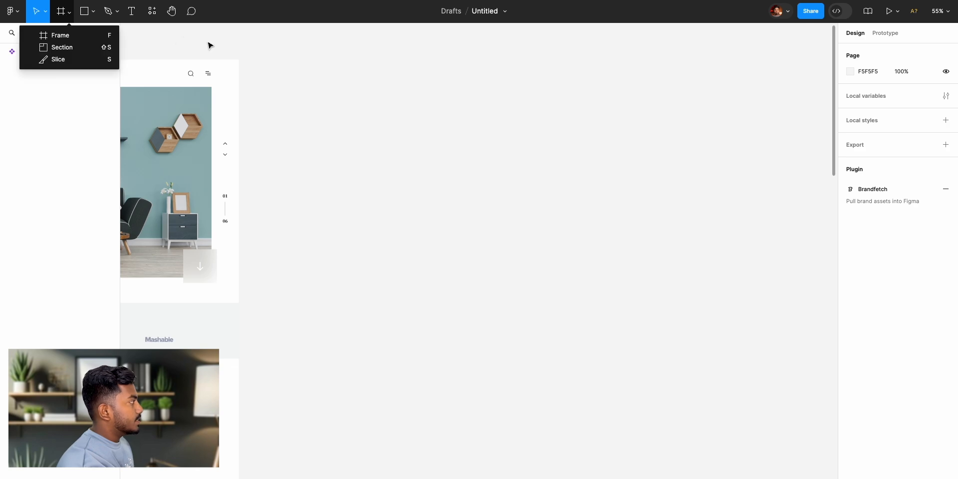
key(f)
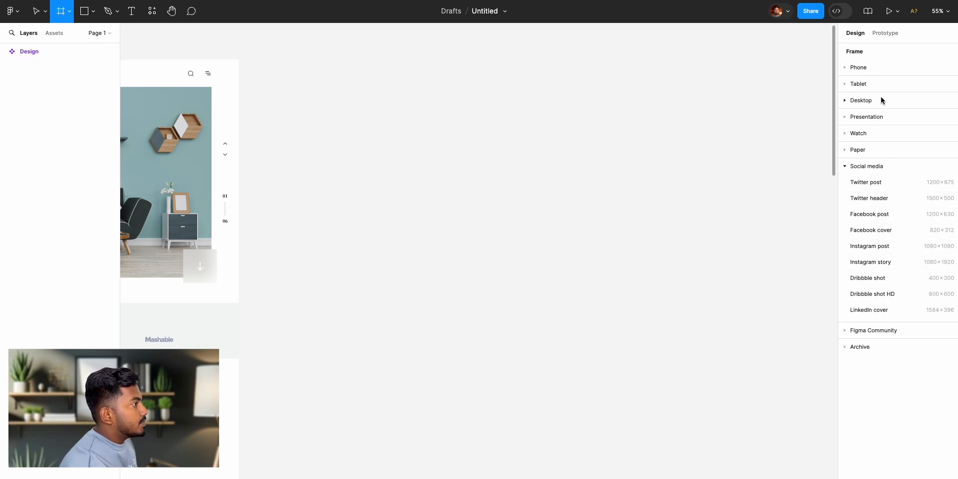
click(847, 68)
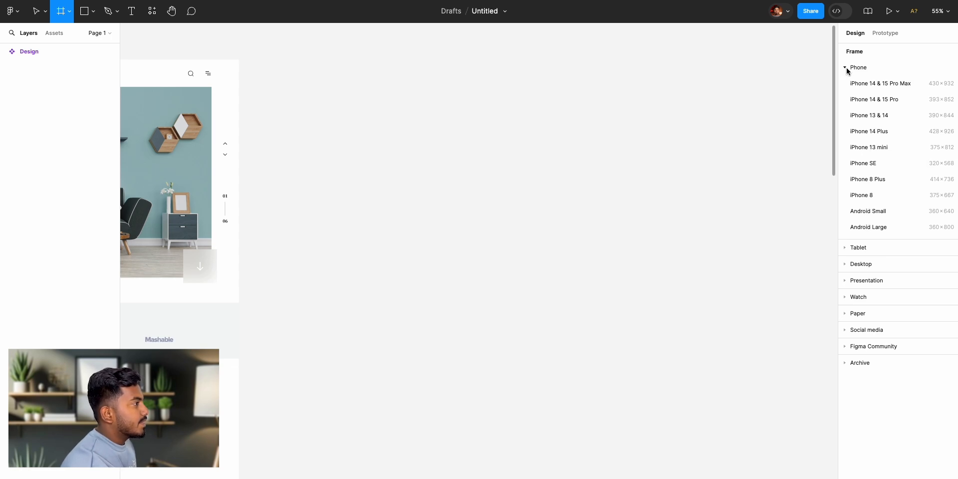
click(847, 67)
click(855, 84)
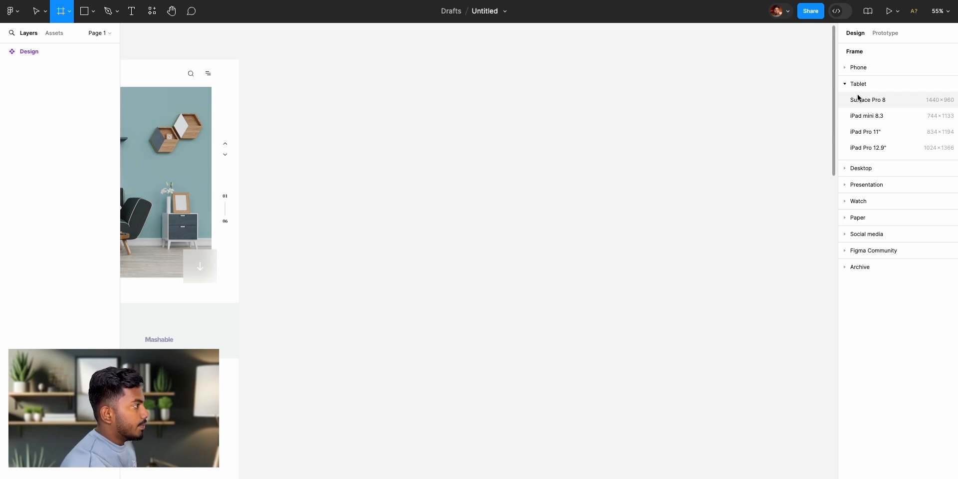
click(854, 84)
click(857, 102)
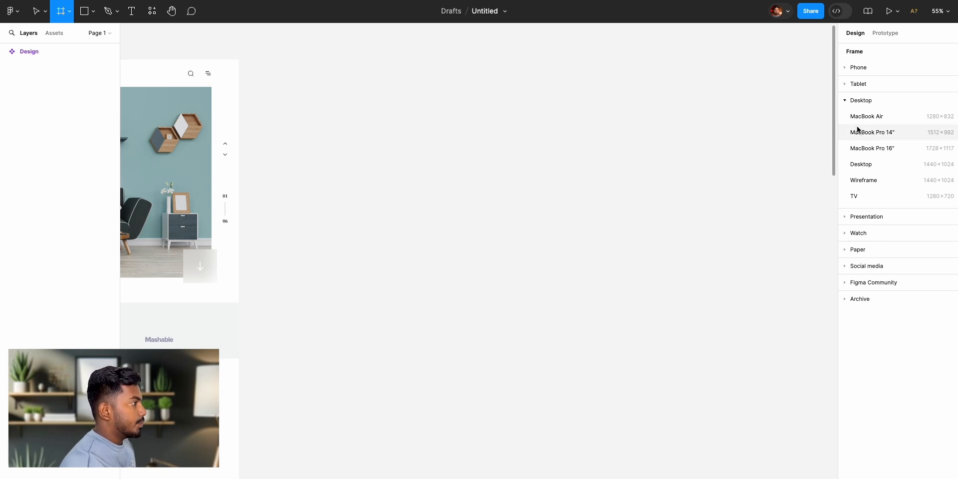
click(870, 117)
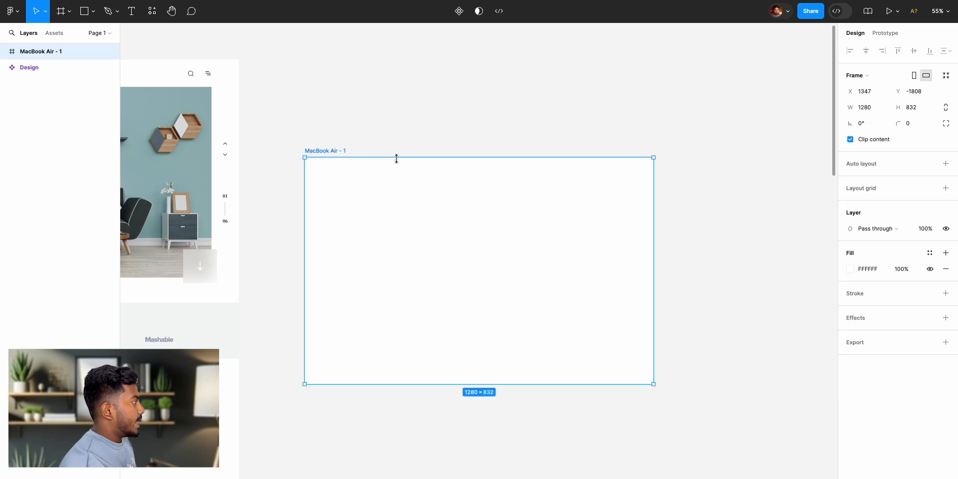
- Move the MacBook Air frame level with the Design frame's upper edge, at about X 1420, Y -2167, and deselect it
drag(339, 153, 360, 58)
scroll(421, 107, left, 5)
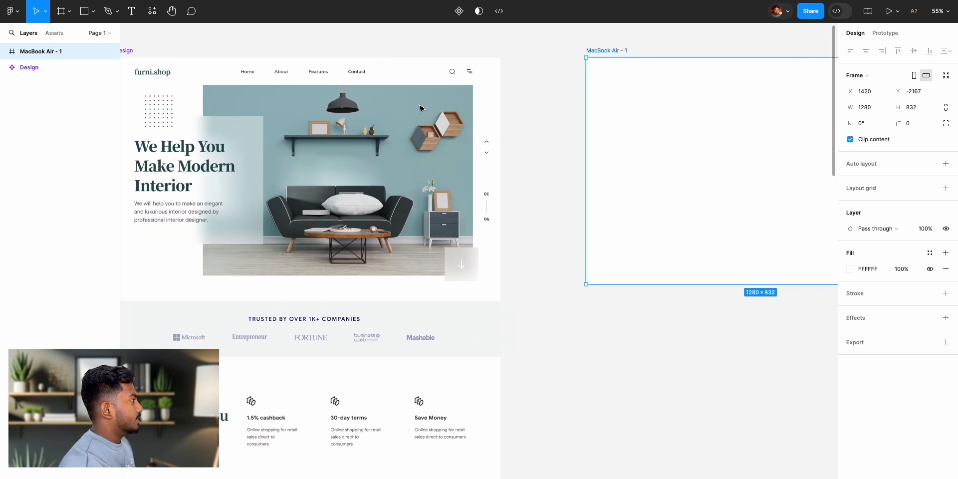
scroll(422, 106, right, 5)
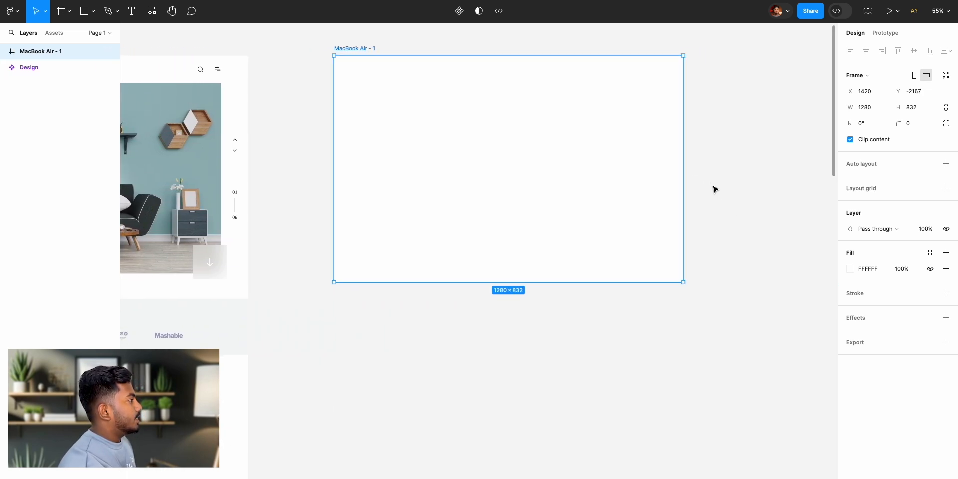
click(741, 171)
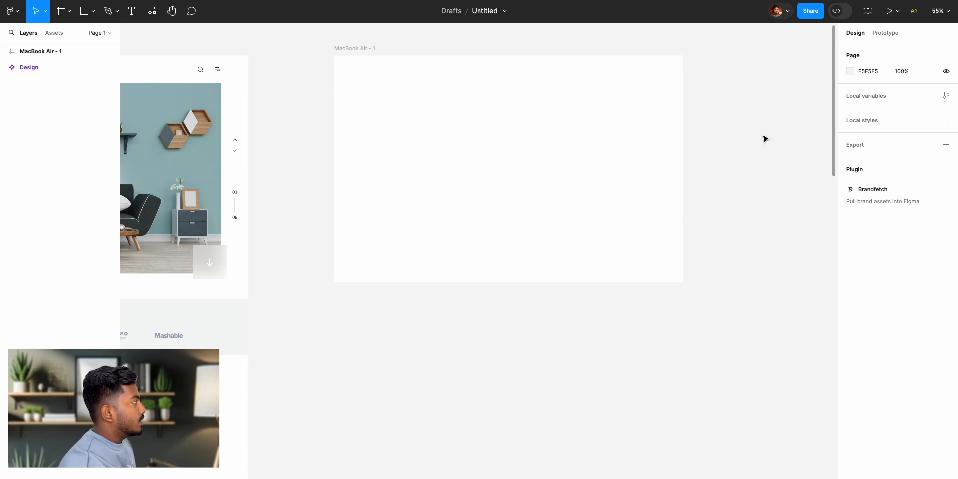
- Change the page background colour to dark grey 2B2B2B
click(707, 365)
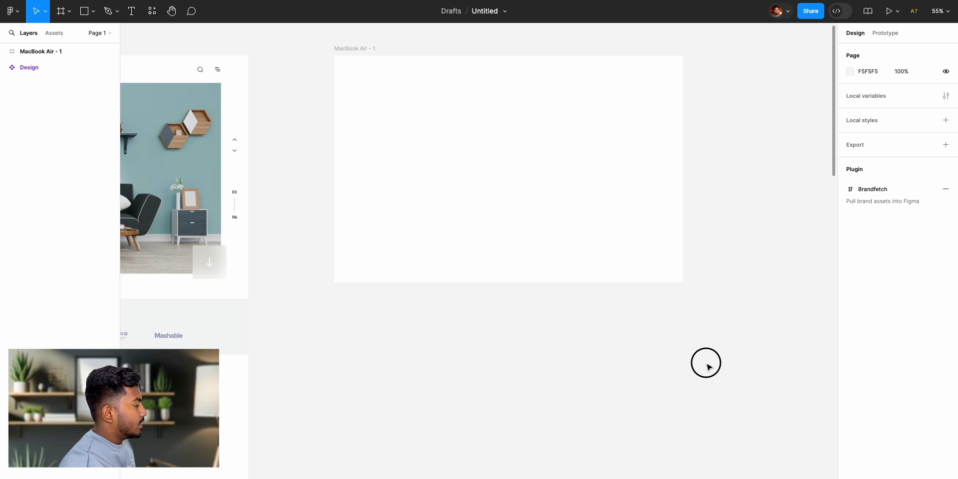
click(852, 76)
drag(802, 125, 690, 183)
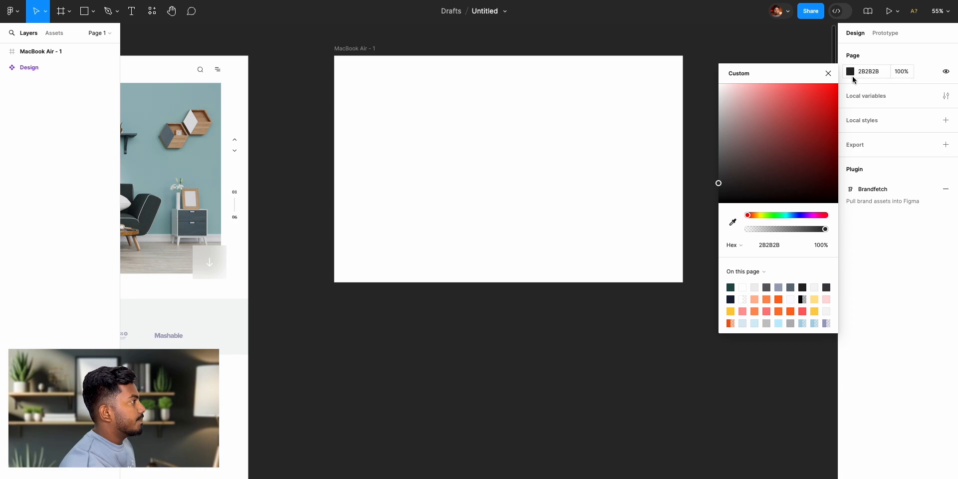
click(829, 74)
- Examine the header and hero section of the Design frame as the reference for the new layout
scroll(398, 207, left, 5)
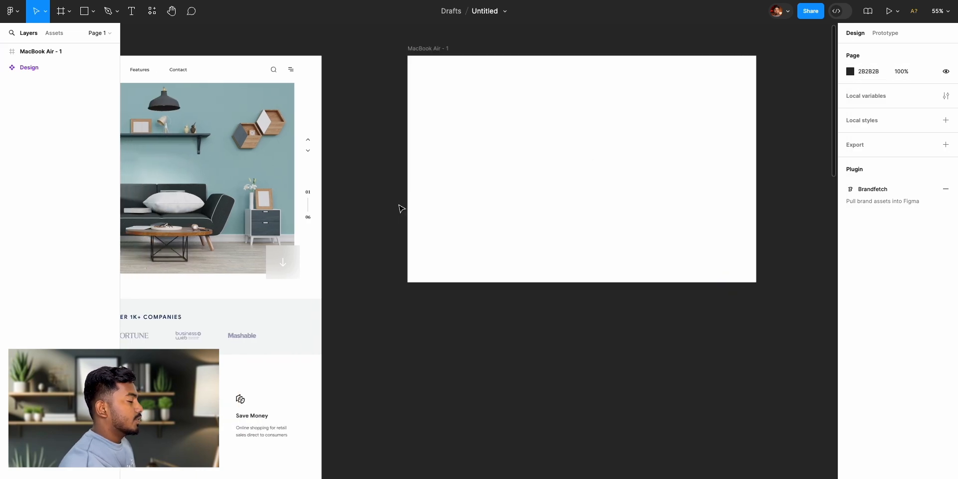
scroll(401, 208, left, 4)
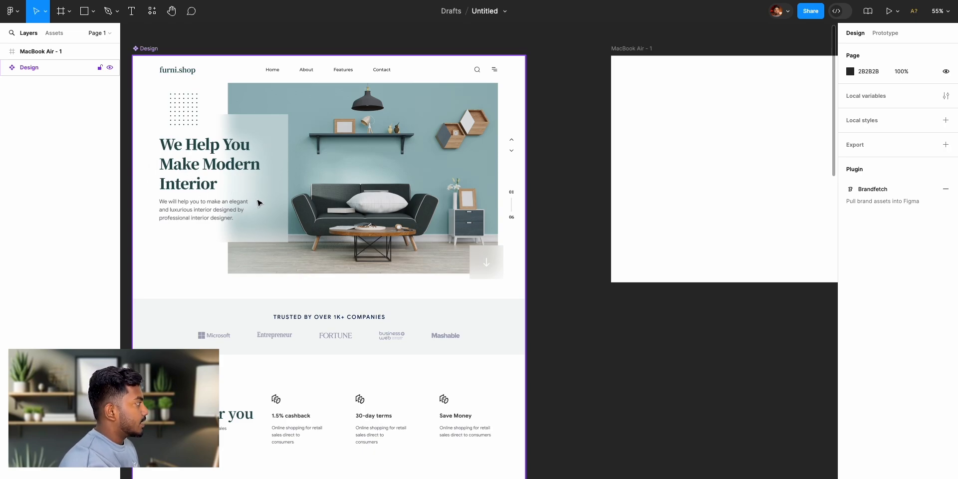
scroll(258, 186, up, 5)
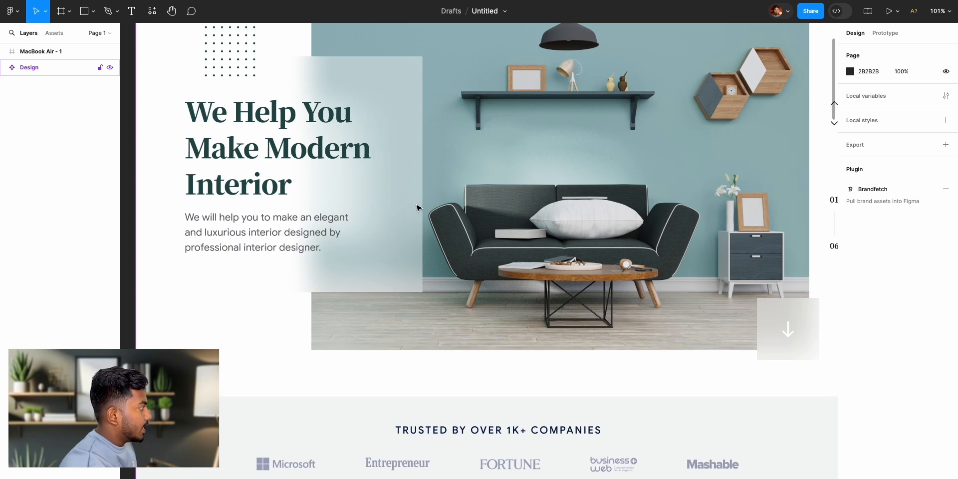
scroll(418, 210, up, 2)
scroll(418, 210, down, 5)
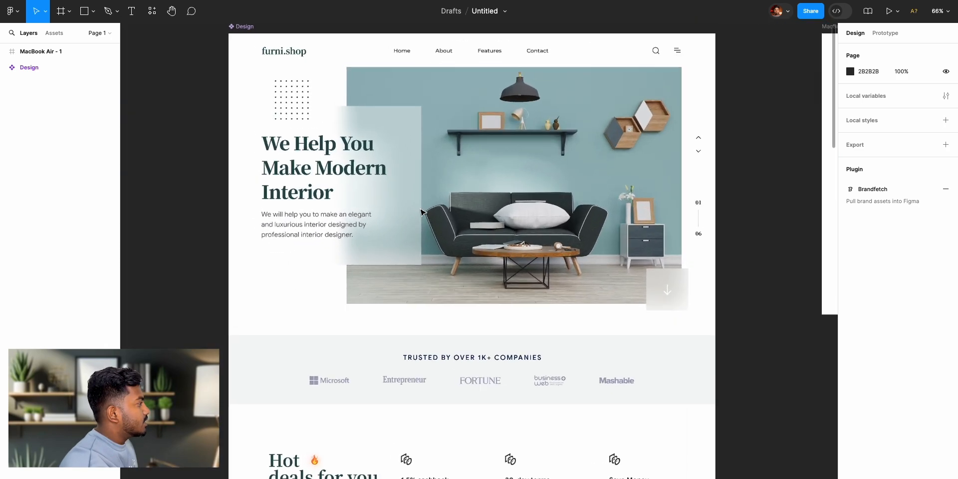
scroll(421, 212, up, 3)
scroll(449, 220, right, 2)
scroll(557, 170, up, 1)
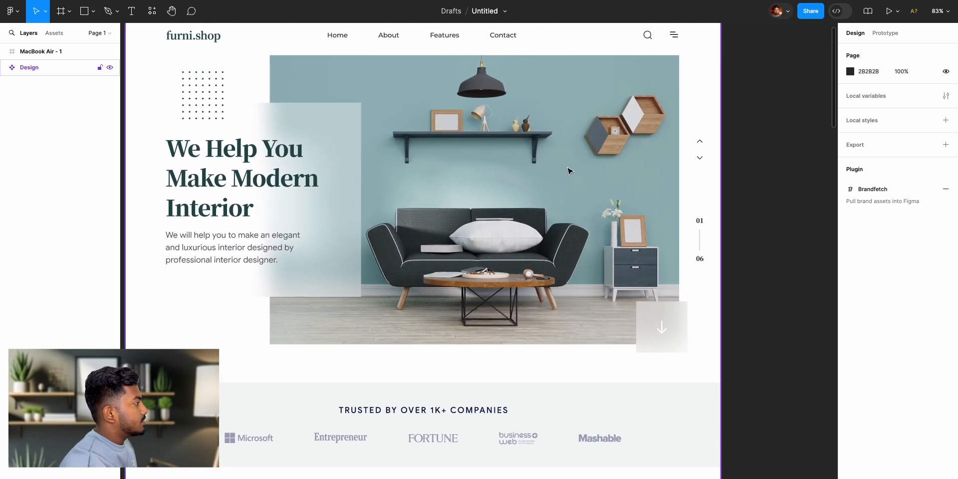
scroll(558, 173, up, 3)
scroll(520, 150, down, 4)
scroll(520, 147, down, 2)
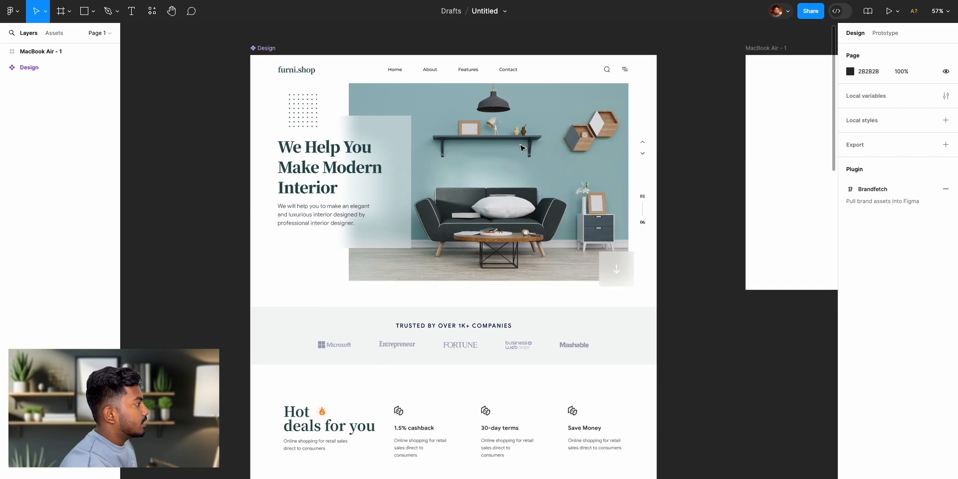
scroll(519, 149, right, 2)
scroll(499, 242, right, 2)
scroll(499, 242, up, 1)
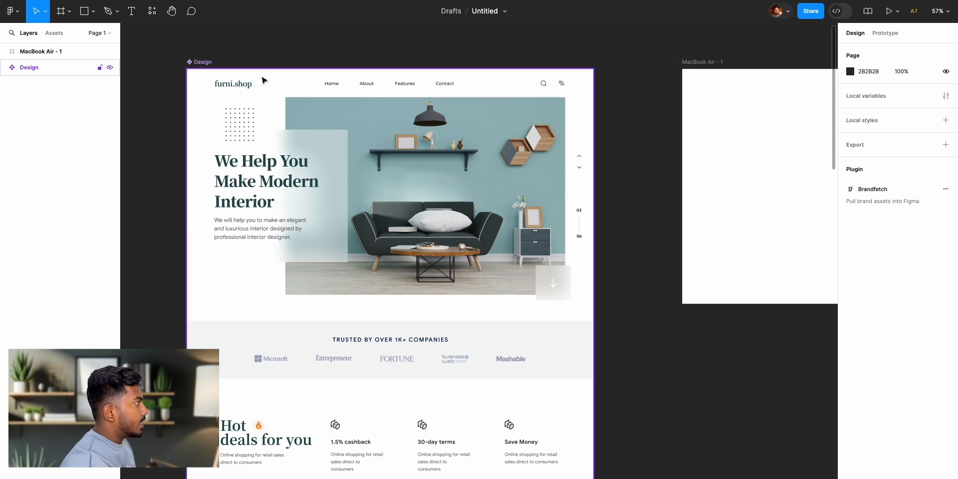
scroll(550, 168, right, 7)
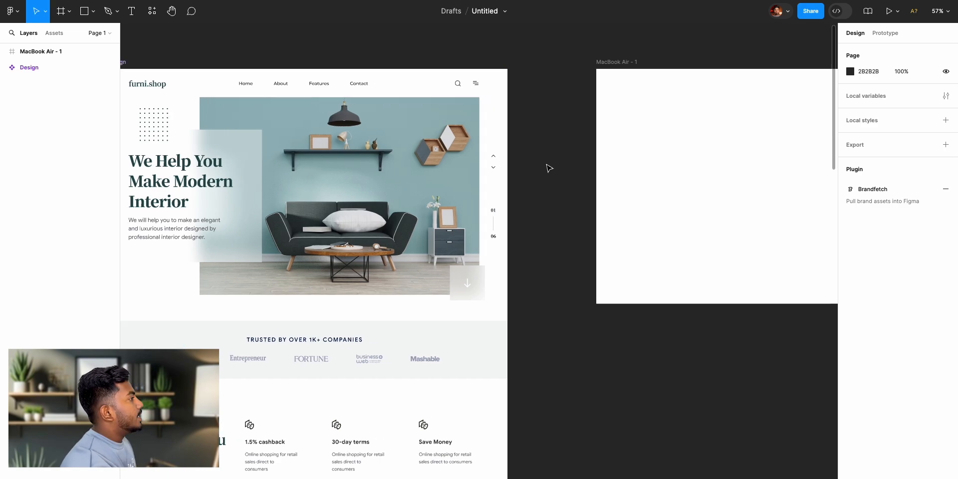
- Draw a full-width header frame along the upper edge of the MacBook Air frame, 1280 wide, and set its height to 70
scroll(550, 168, up, 5)
scroll(550, 168, down, 3)
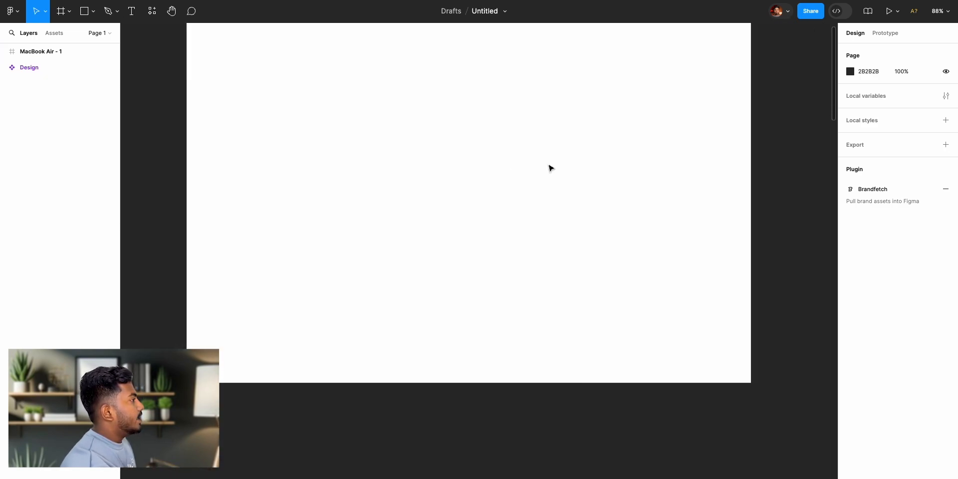
scroll(550, 168, up, 2)
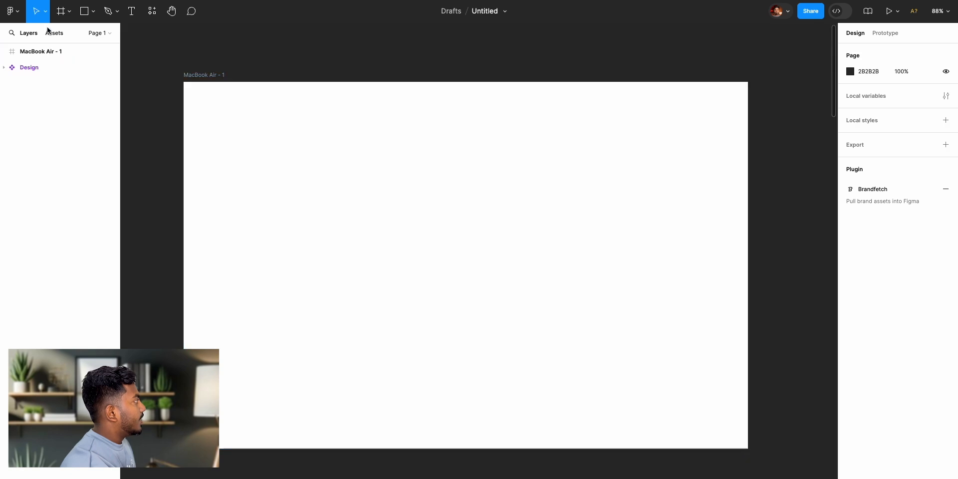
click(60, 11)
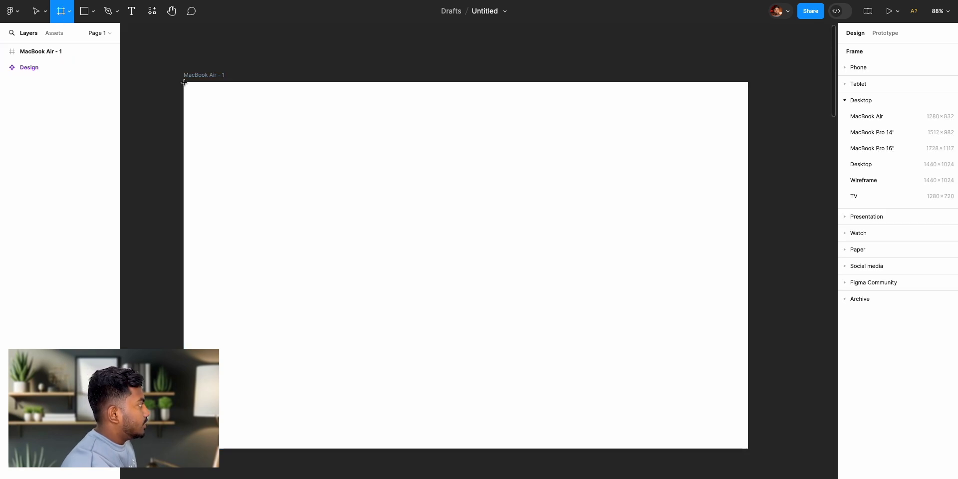
drag(183, 82, 748, 119)
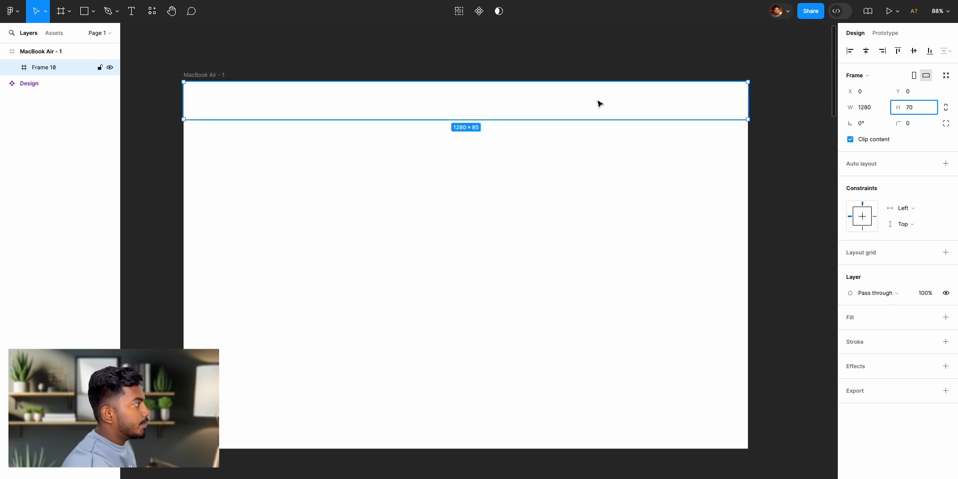
click(764, 118)
click(689, 111)
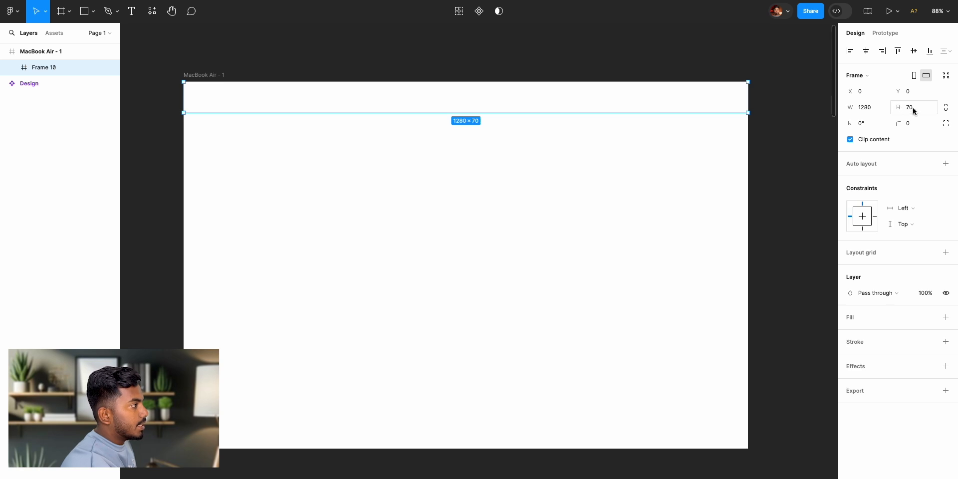
- Try adjusting the header frame's height freely to about 91, and set it back to 70
drag(899, 108, 909, 108)
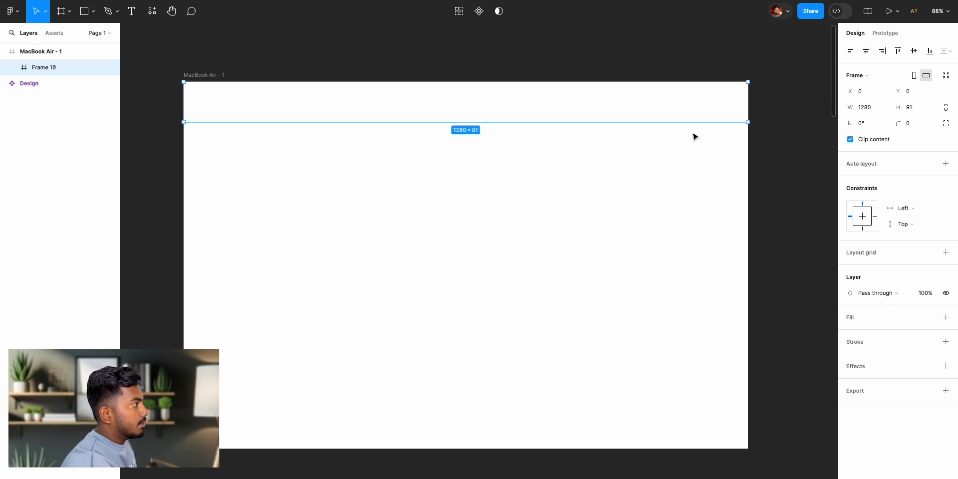
click(910, 108)
text(7)
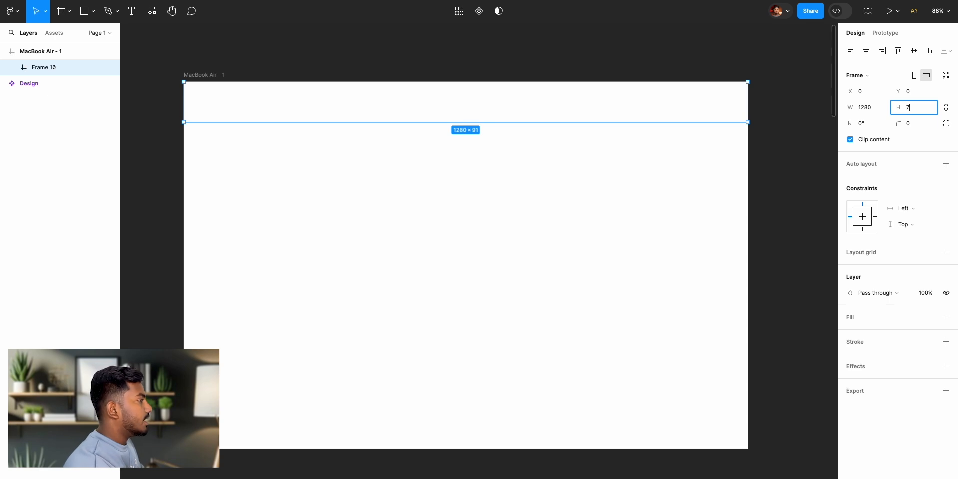
key(Return)
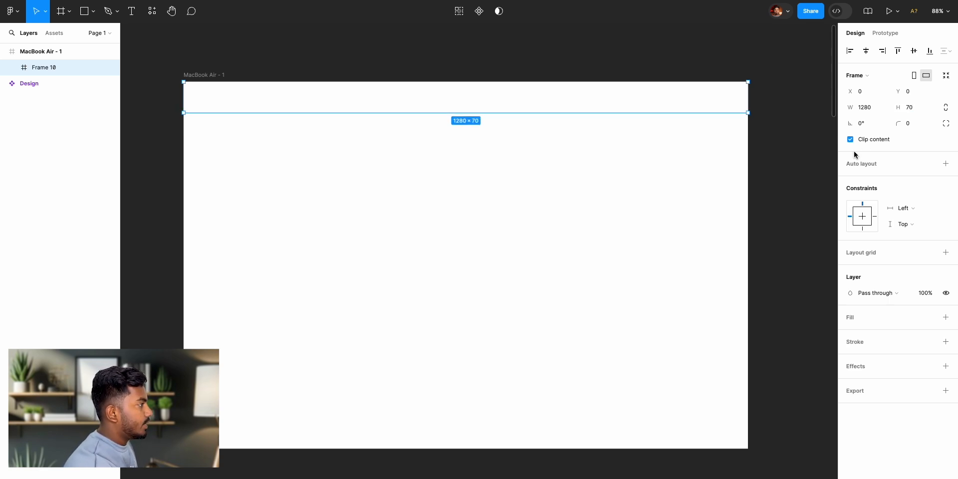
click(794, 161)
click(232, 110)
scroll(233, 111, left, 10)
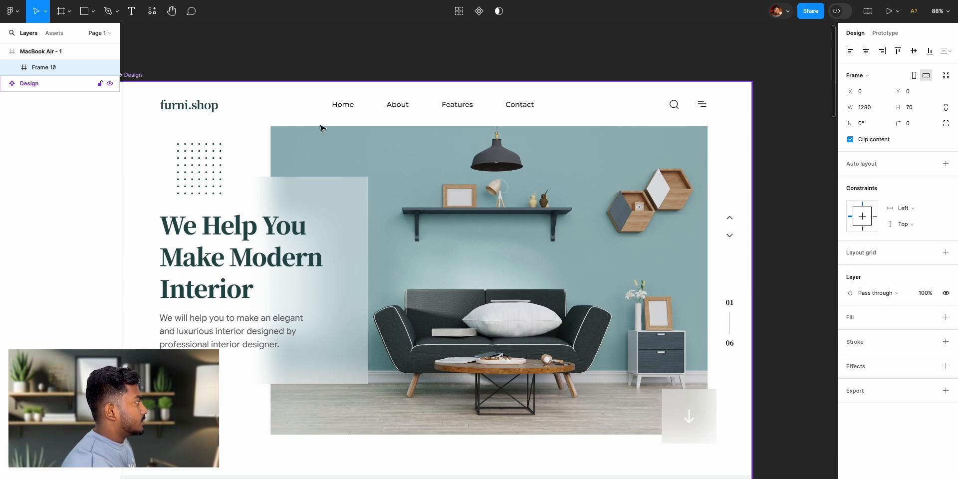
scroll(320, 129, right, 12)
click(307, 69)
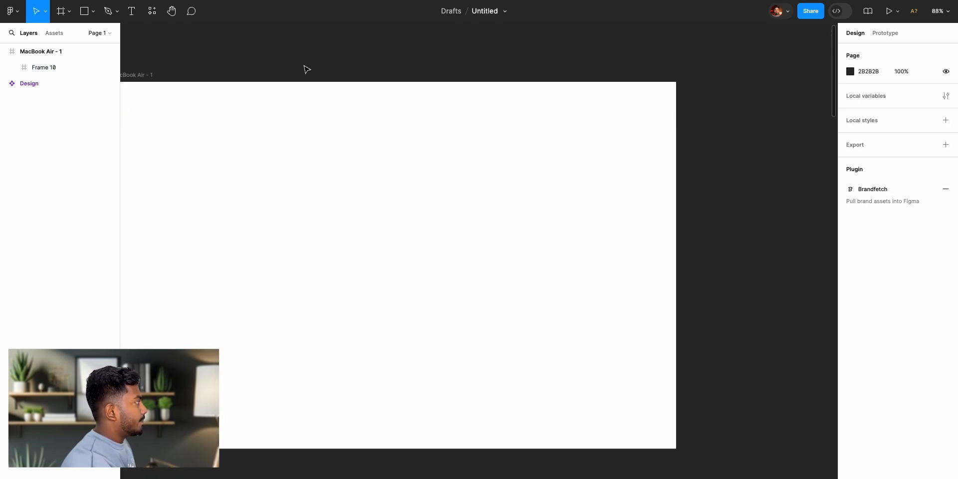
scroll(307, 69, left, 4)
click(132, 12)
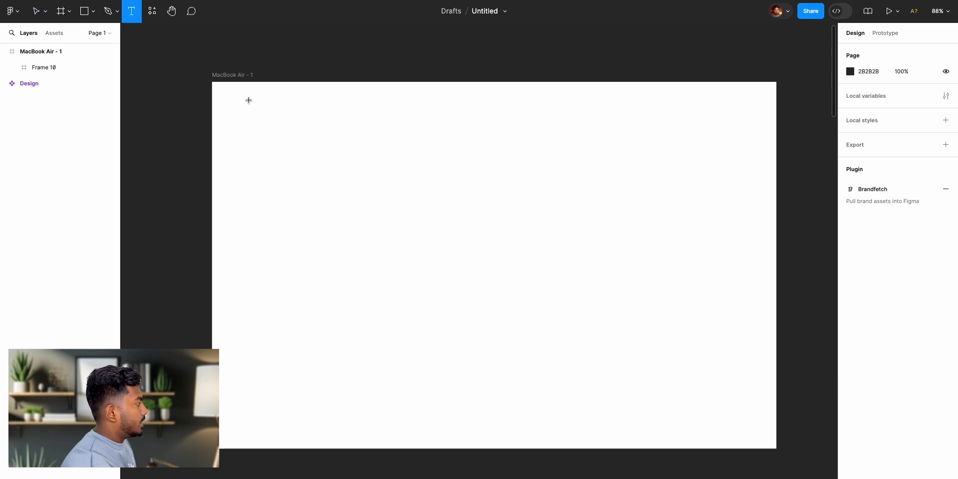
click(36, 11)
- Change the MacBook Air frame's fill to light grey D0D0D0
click(222, 77)
click(222, 77)
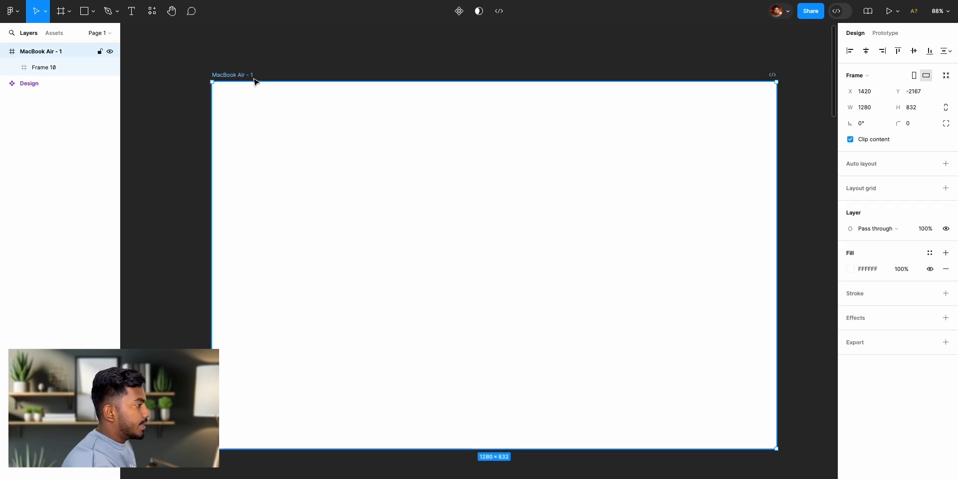
click(851, 271)
drag(735, 275, 717, 283)
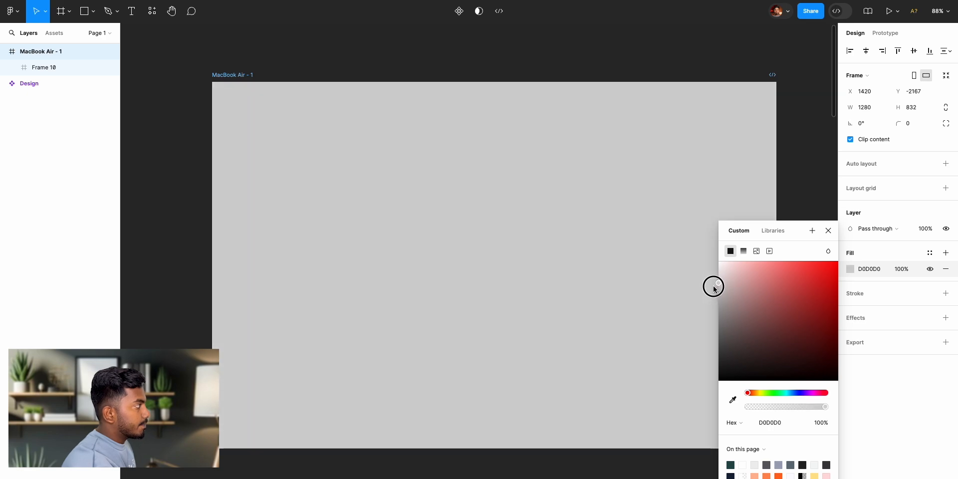
click(829, 233)
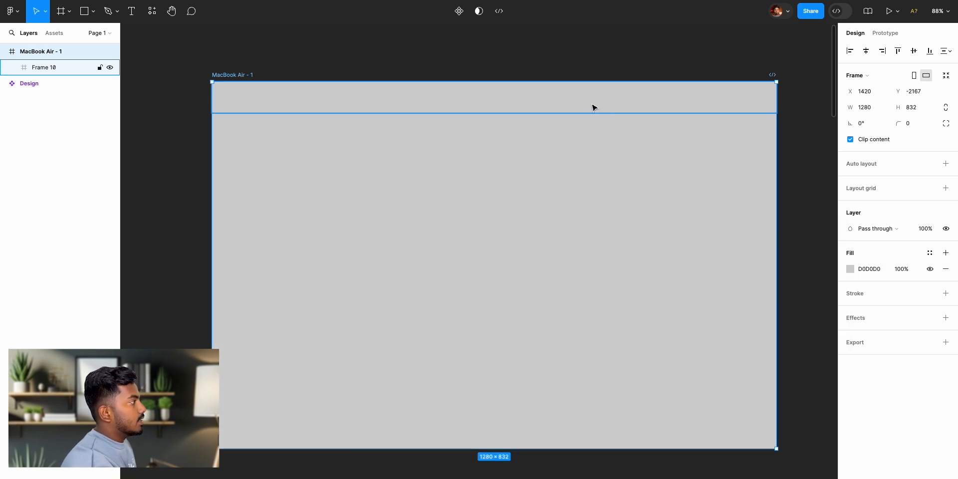
- Add a white FFFFFF fill to the header frame inside the MacBook Air frame
click(592, 105)
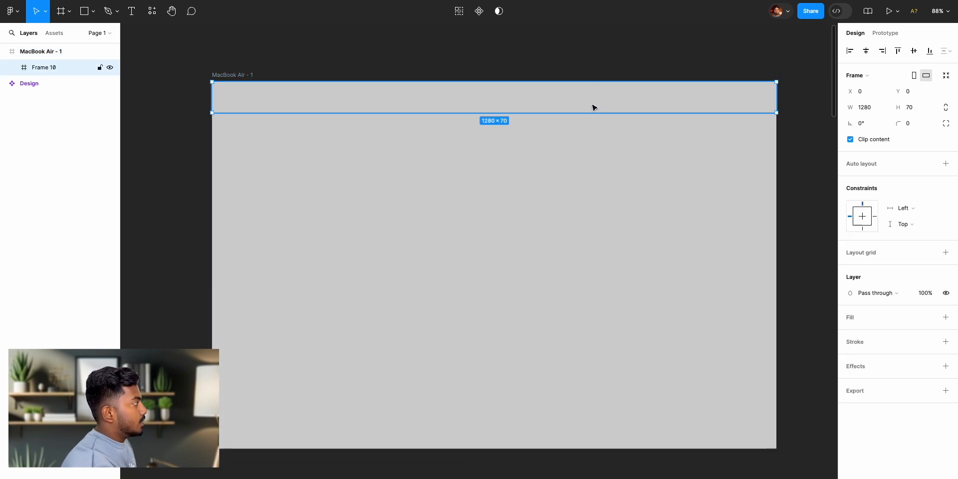
click(947, 320)
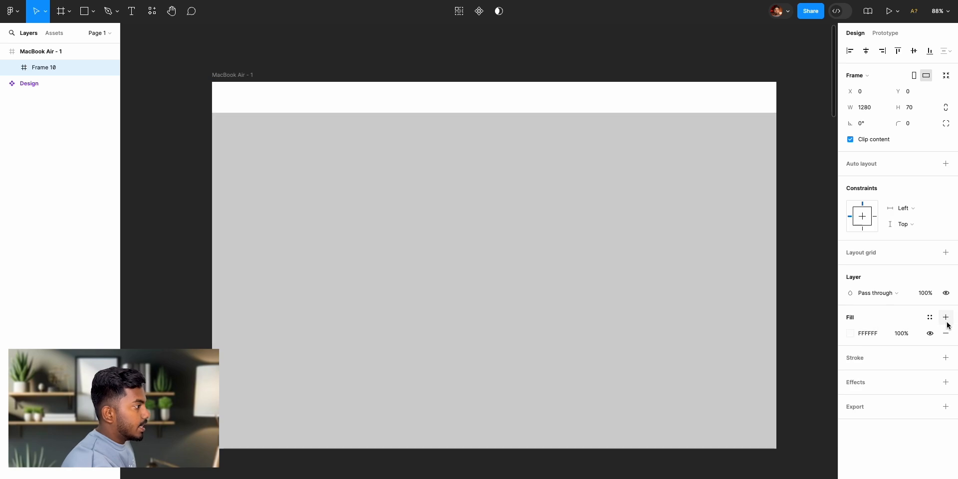
click(851, 337)
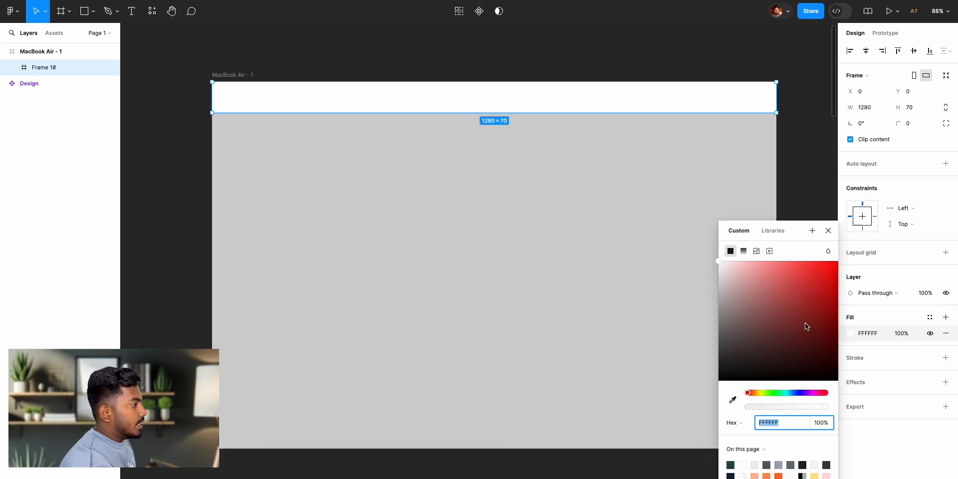
click(829, 230)
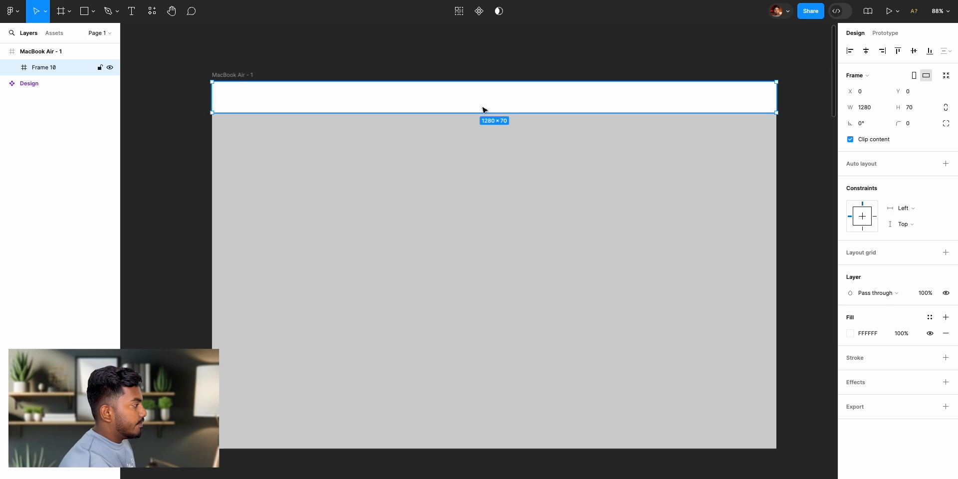
click(850, 334)
drag(837, 263, 667, 226)
click(828, 231)
click(802, 203)
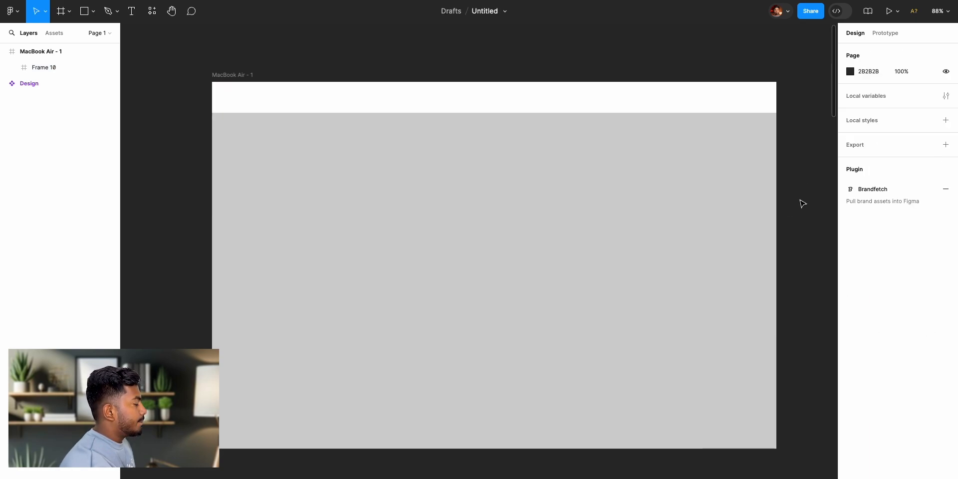
- Add the logo text "furni.shop" near the left end of the white header frame, matching the reference
scroll(373, 176, left, 10)
scroll(373, 174, left, 1)
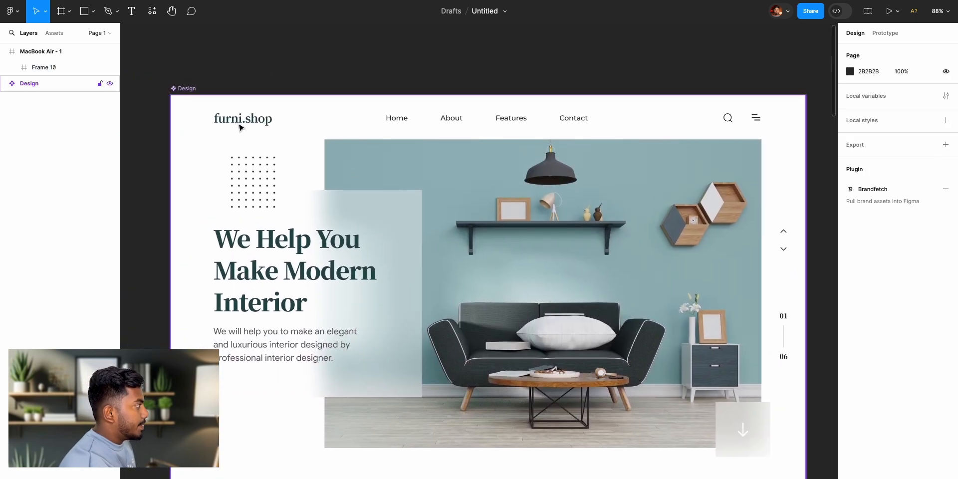
scroll(478, 166, right, 15)
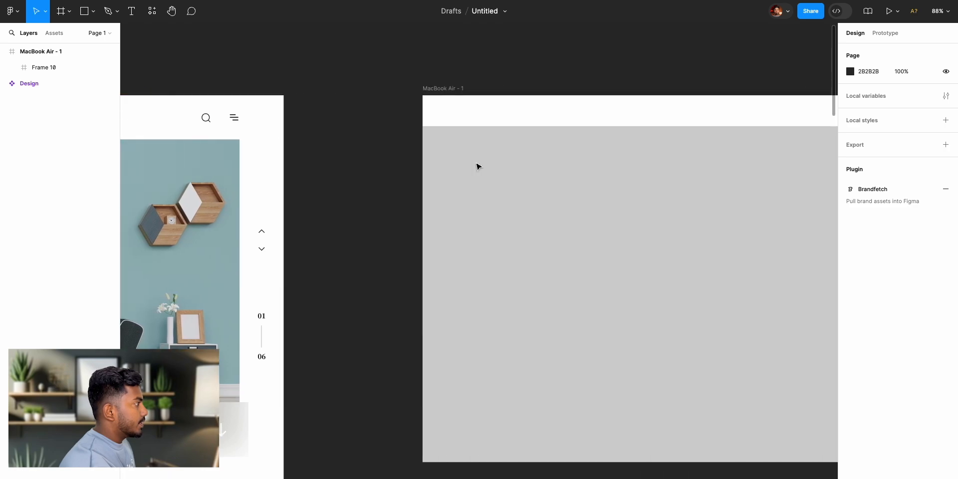
key(t)
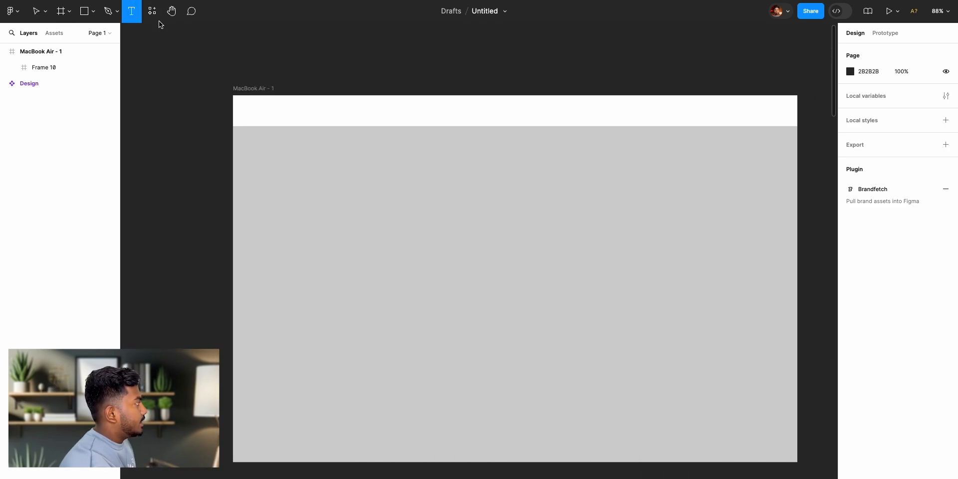
click(266, 109)
text(furni.shop)
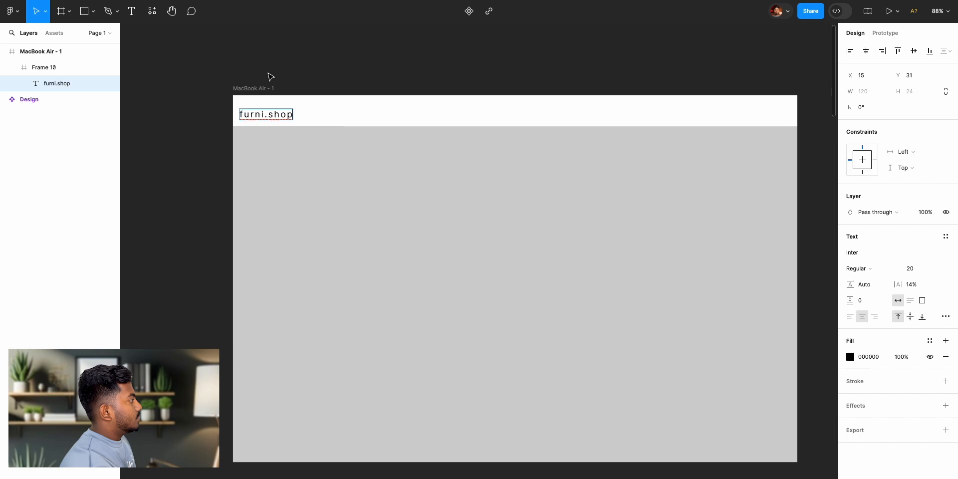
key(Escape)
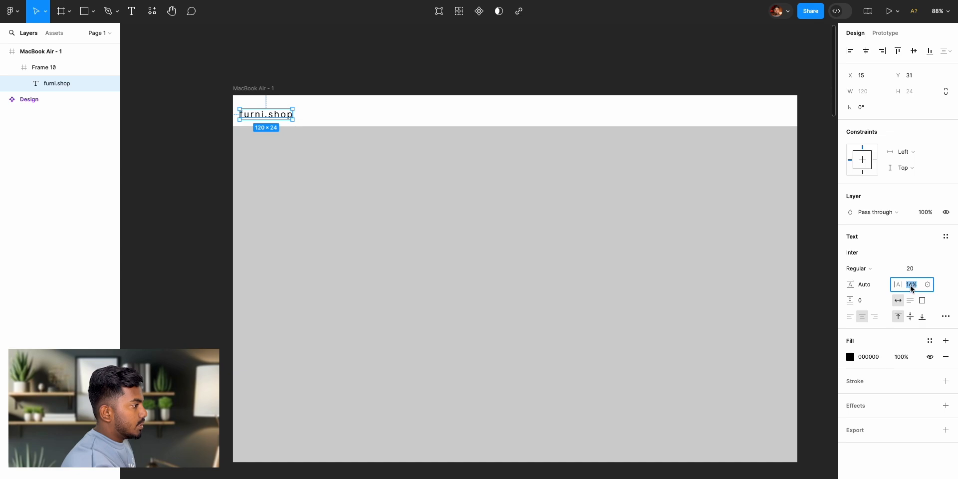
- Set the letter spacing of the furni.shop logo text to 0%
text(0)
key(Return)
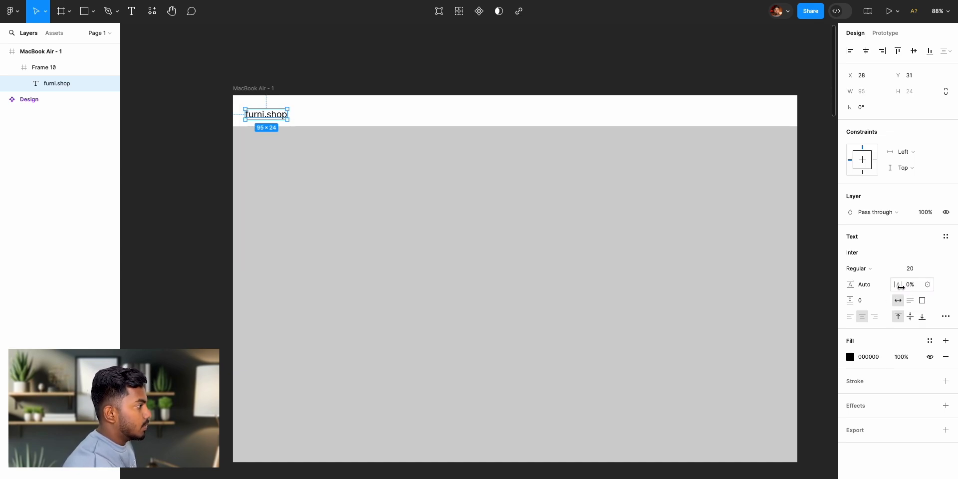
mouse_move(895, 286)
mouse_down()
mouse_move(910, 286)
mouse_move(2, 289)
mouse_move(935, 290)
mouse_move(907, 288)
mouse_up()
key(ctrl+z)
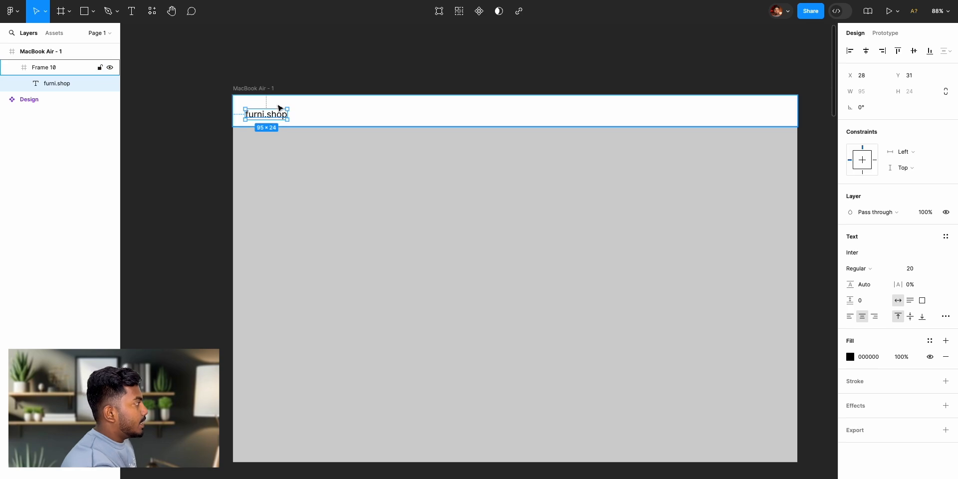
click(323, 115)
click(220, 138)
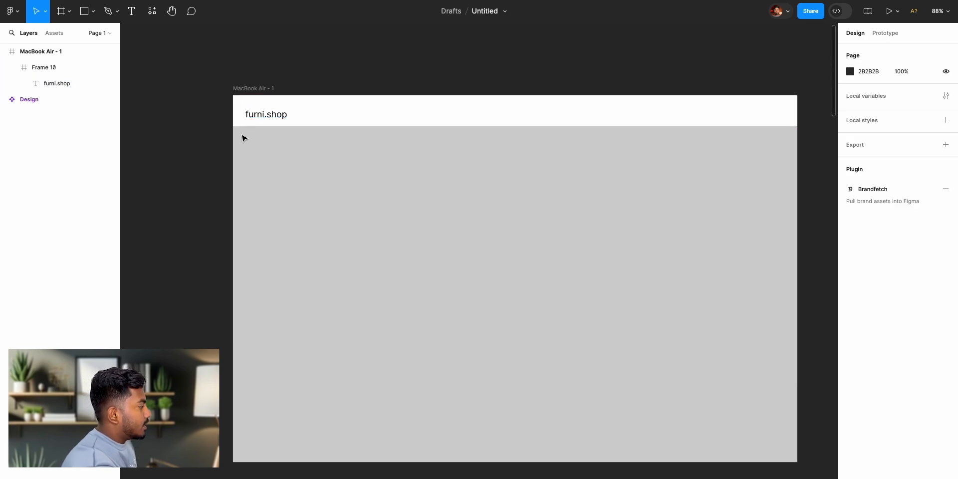
- Centre the furni.shop logo text vertically within the header frame
scroll(367, 150, up, 5)
scroll(356, 150, left, 5)
scroll(319, 155, up, 3)
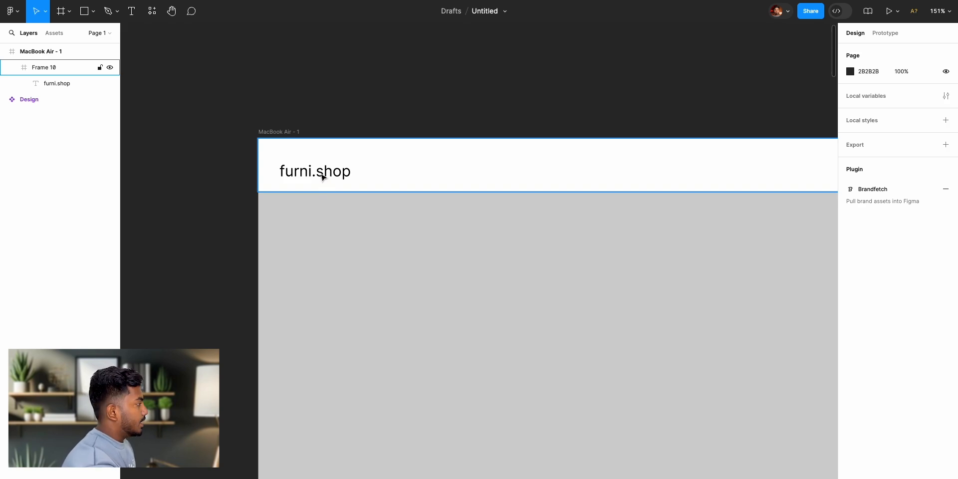
double_click(322, 171)
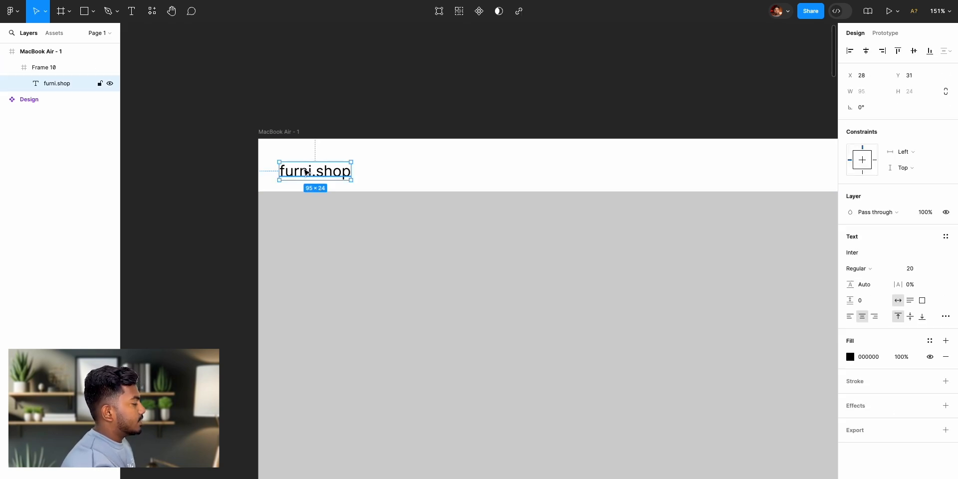
click(911, 53)
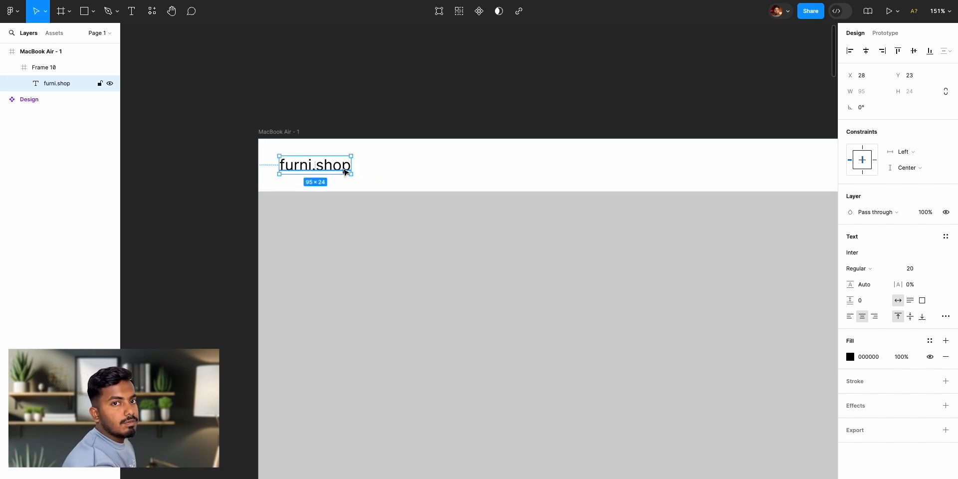
scroll(441, 248, down, 5)
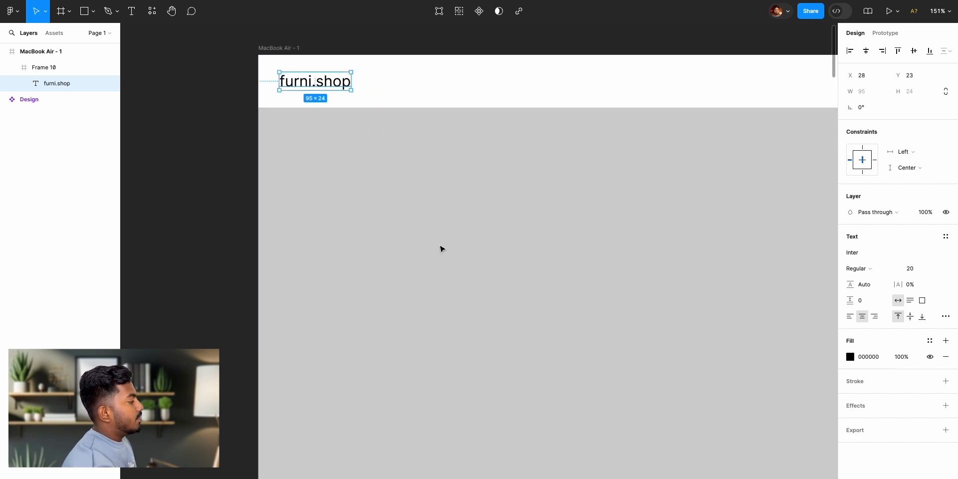
scroll(417, 278, up, 3)
scroll(455, 105, up, 1)
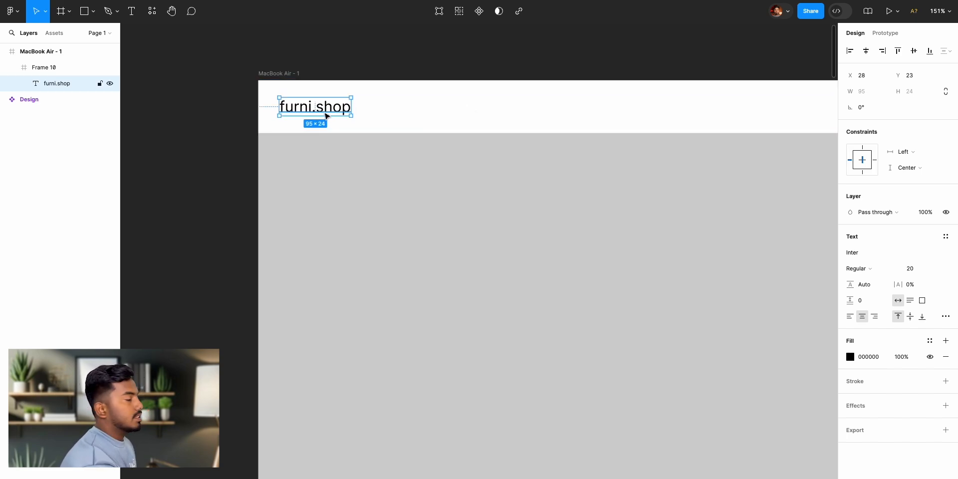
scroll(424, 110, right, 2)
scroll(427, 111, left, 1)
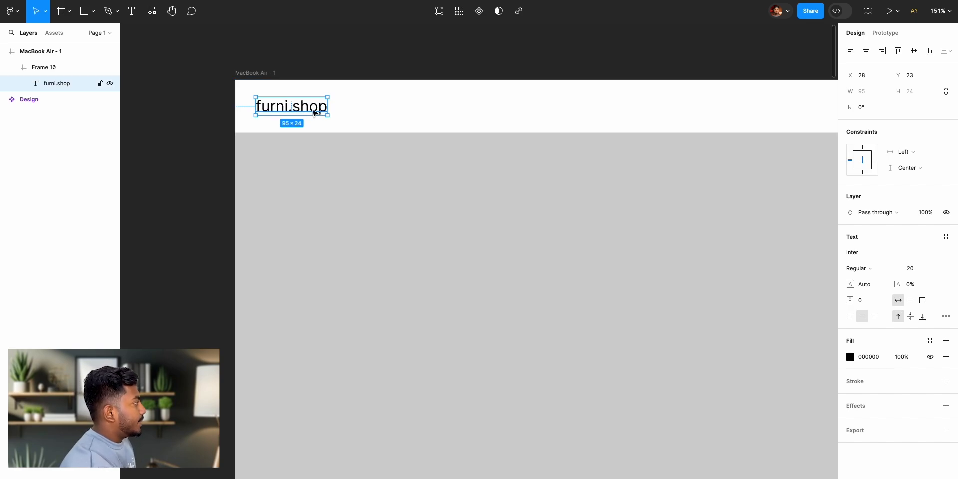
- Check the logo text's spacing to the header edges and nudge it right until it sits 70 from the left edge
key(alt)
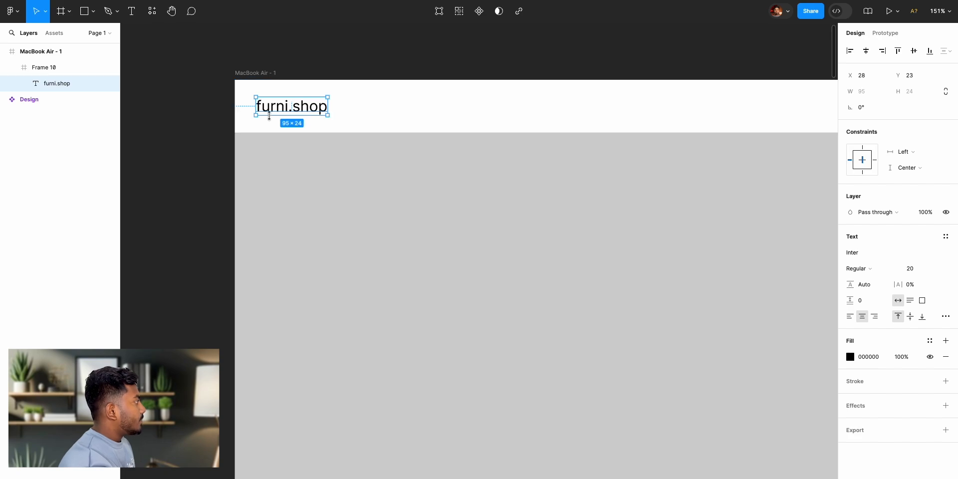
key(alt)
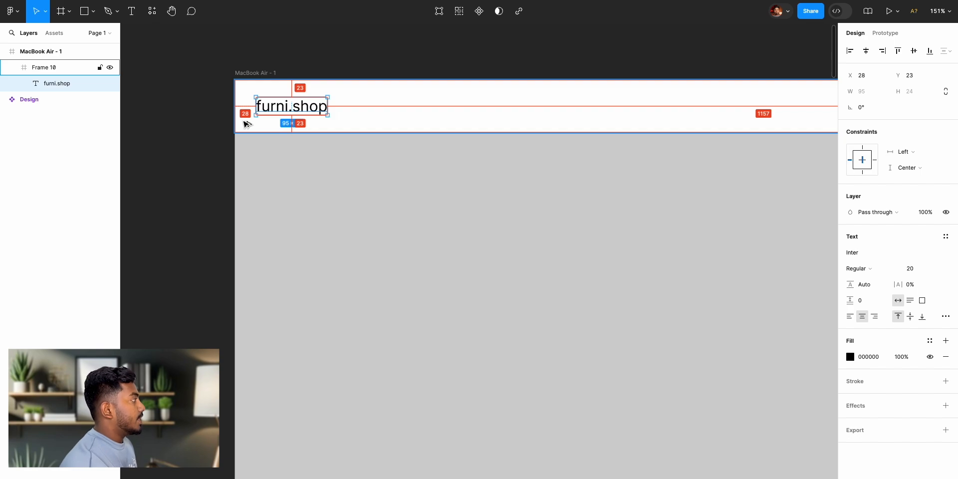
key(shift+Right)
key(shift+Right)
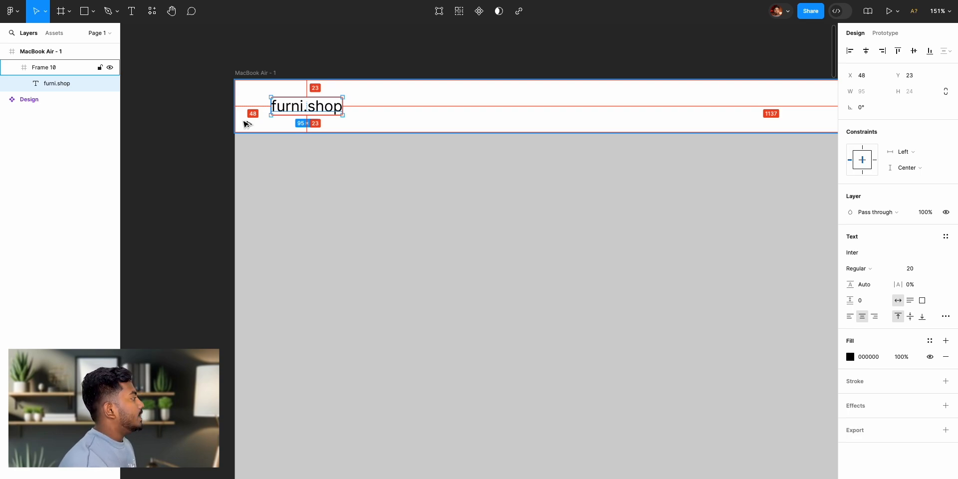
key(Right)
key(Right)
key(Right)
key(Right)
key(Right)
key(Right)
key(Right)
key(Right)
key(Right)
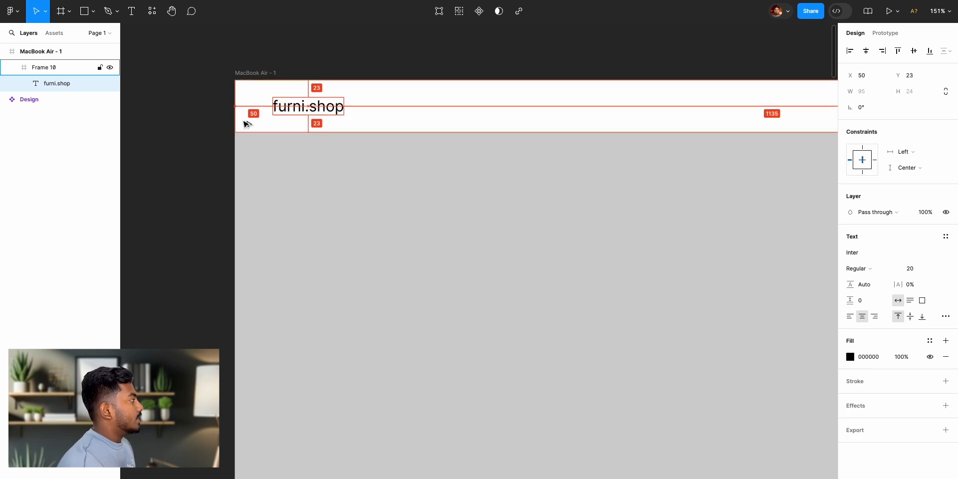
key(Right)
key(Right)
key(Right)
key(Right)
key(Right)
key(Right)
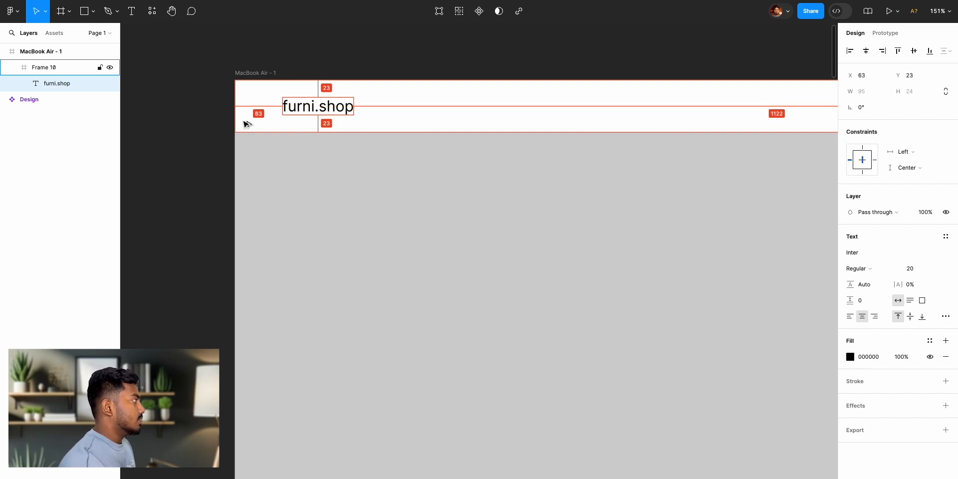
key(shift+Right)
key(Left)
key(Left)
key(Left)
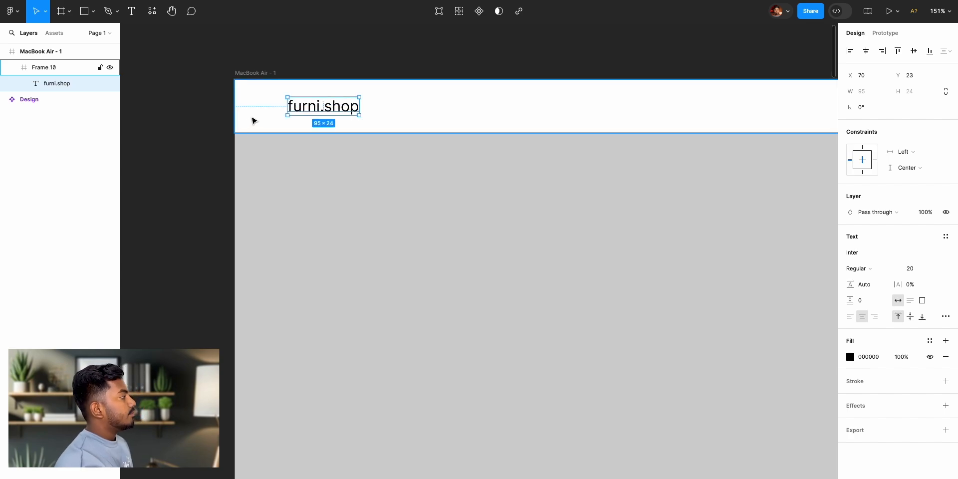
click(327, 70)
- Change the font of the furni.shop logo text to Lufga
click(334, 111)
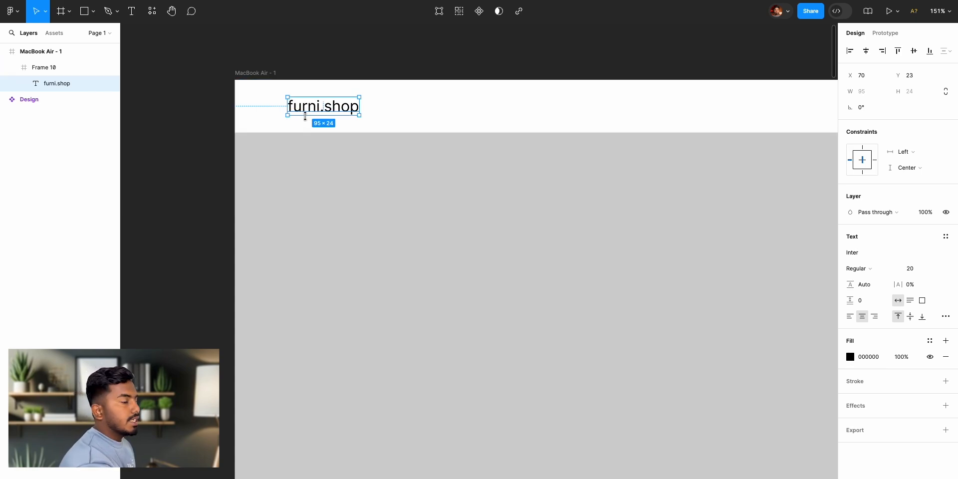
click(853, 259)
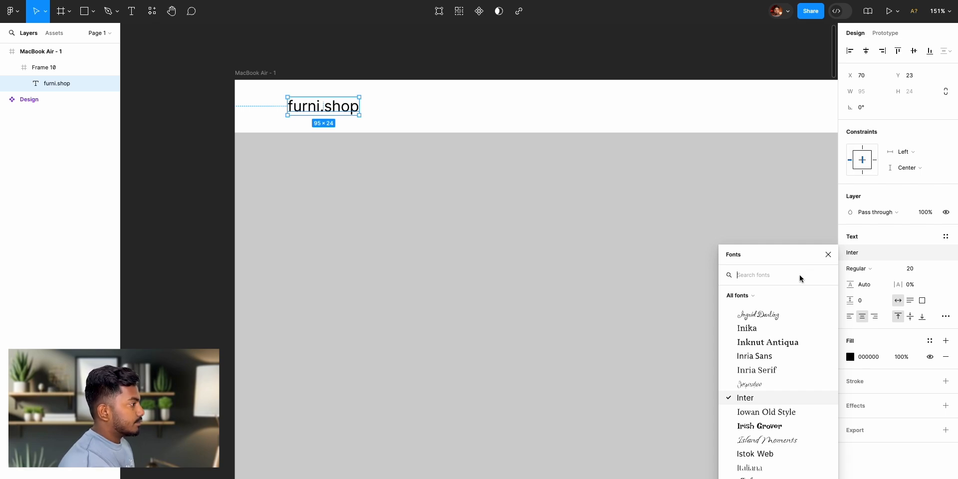
text(lufga)
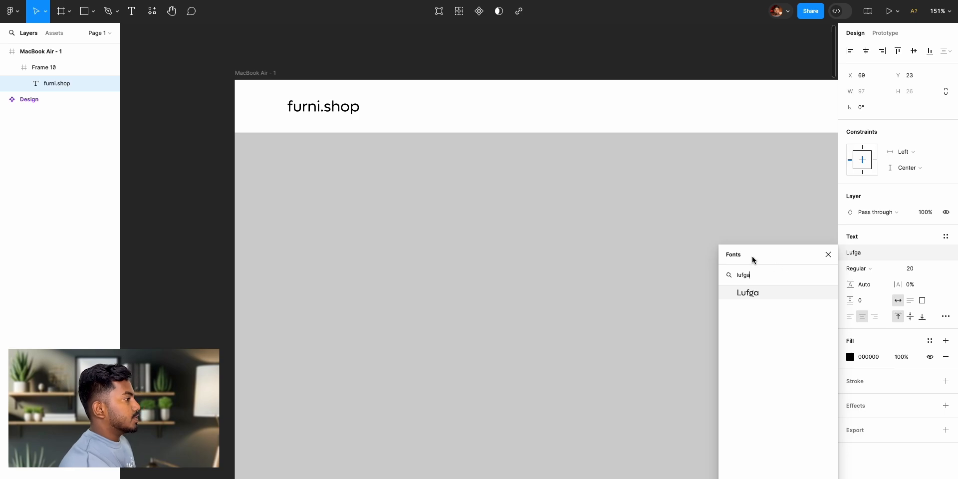
click(752, 292)
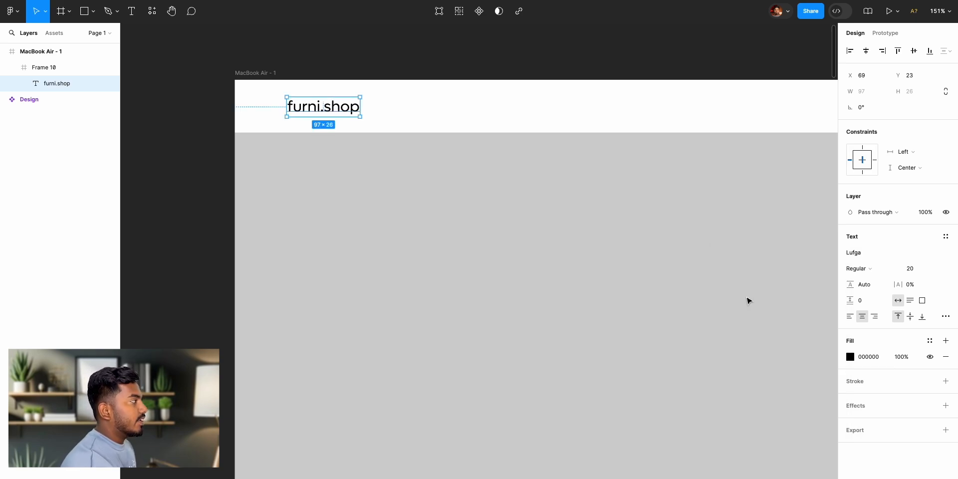
click(474, 60)
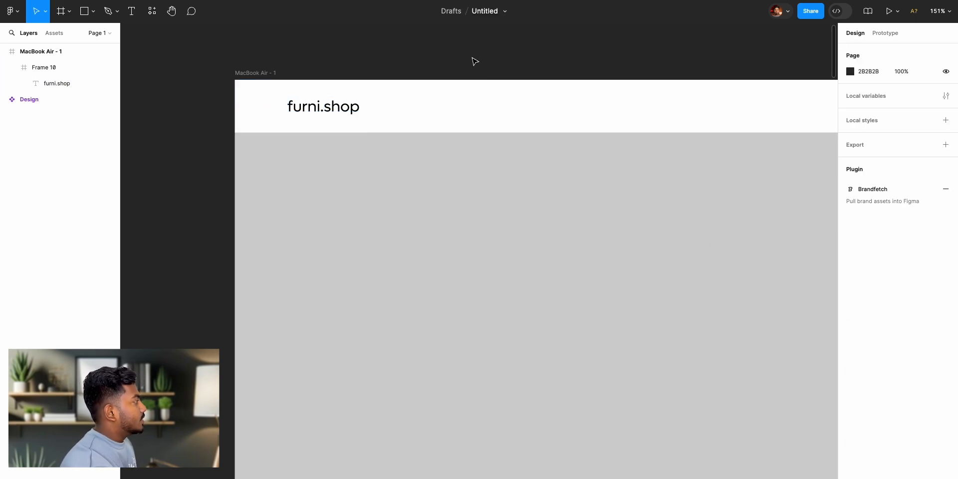
double_click(348, 113)
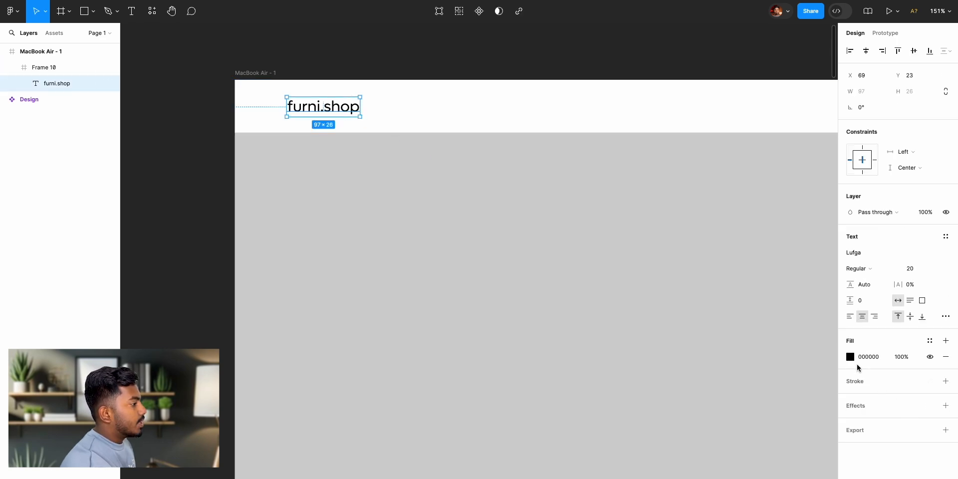
click(850, 357)
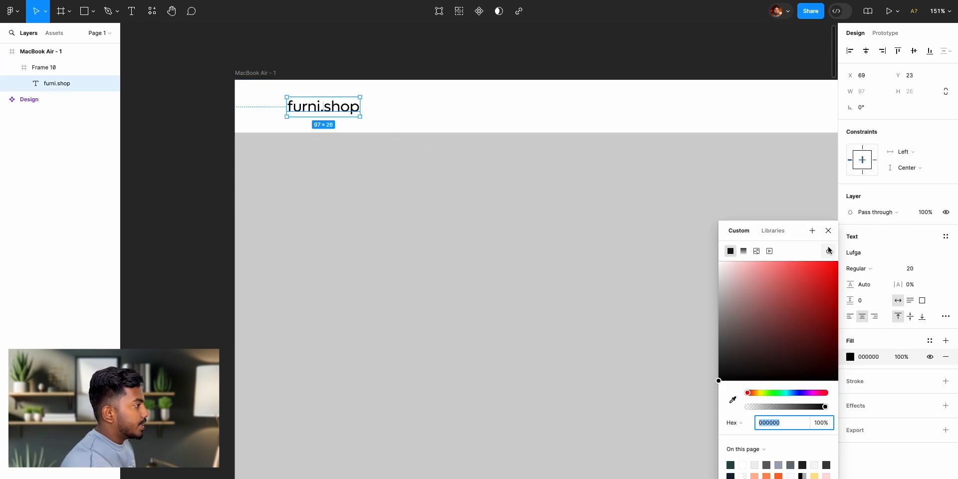
click(829, 231)
click(490, 58)
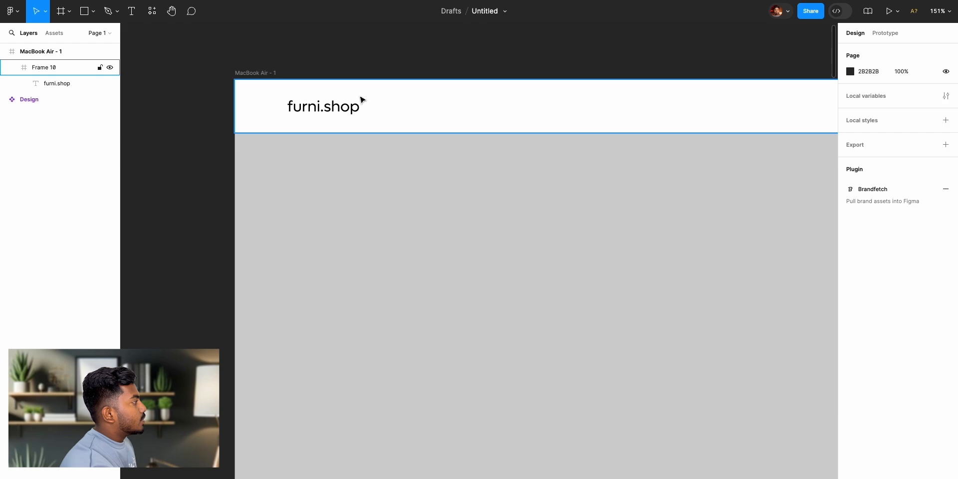
- Change the fill colour of the furni.shop logo text to dark green 275800
double_click(334, 109)
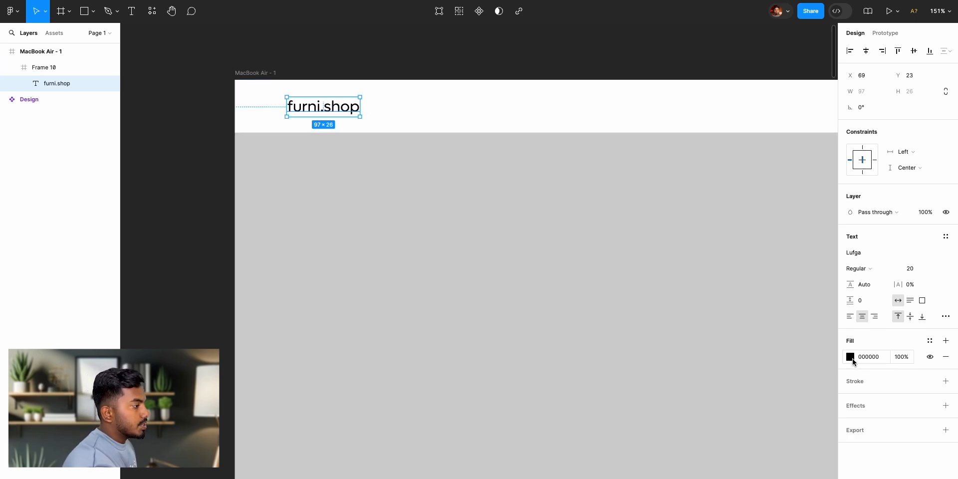
click(851, 357)
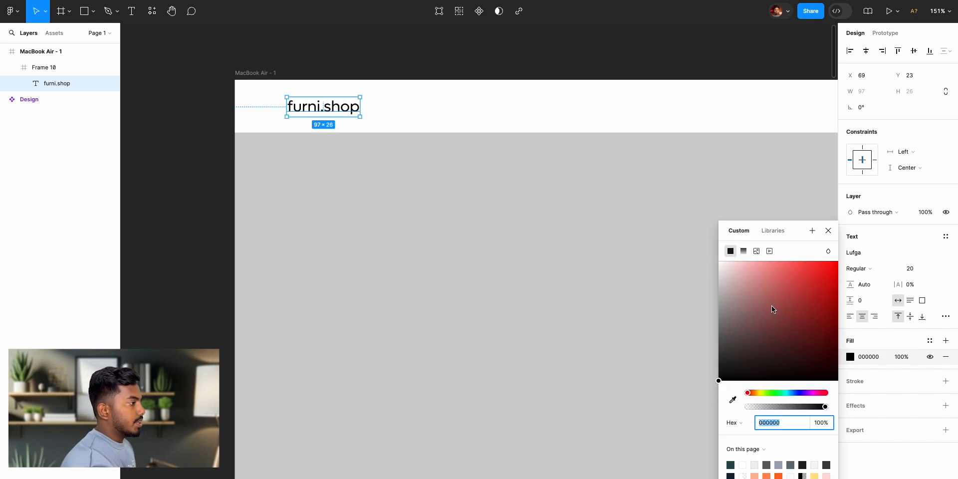
drag(771, 304, 880, 241)
drag(757, 393, 769, 395)
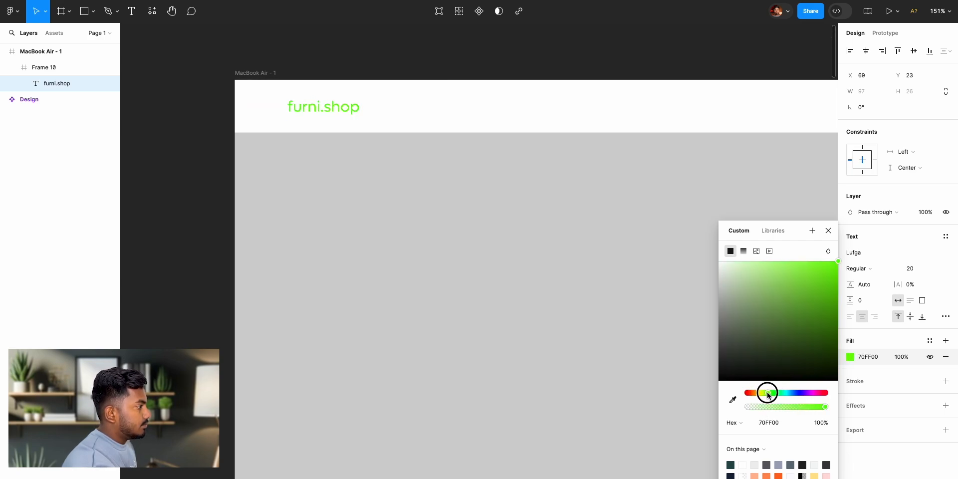
mouse_move(821, 295)
mouse_down()
mouse_move(849, 306)
mouse_move(863, 344)
mouse_up()
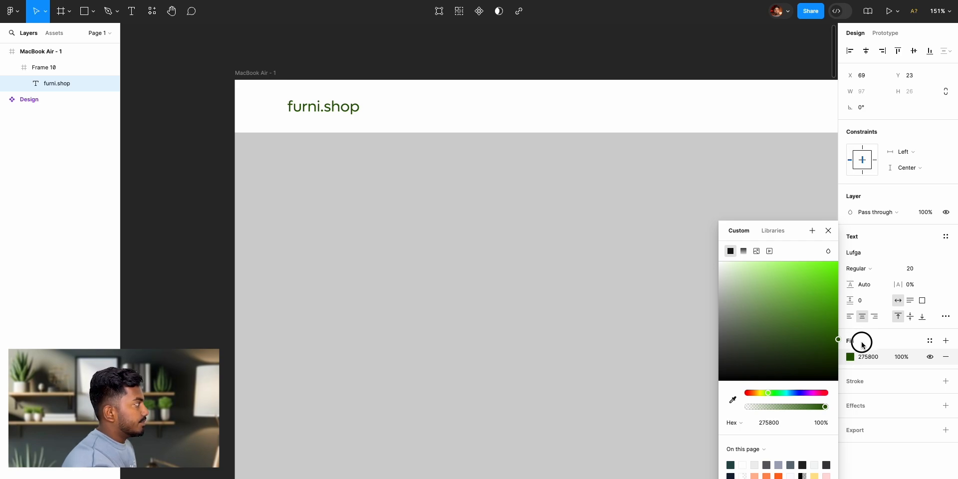
click(829, 231)
scroll(683, 229, right, 3)
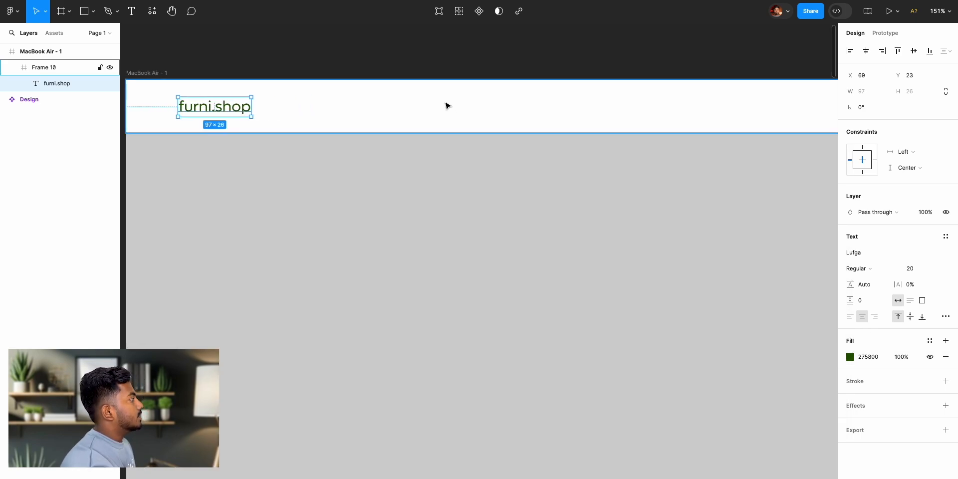
click(448, 64)
click(213, 109)
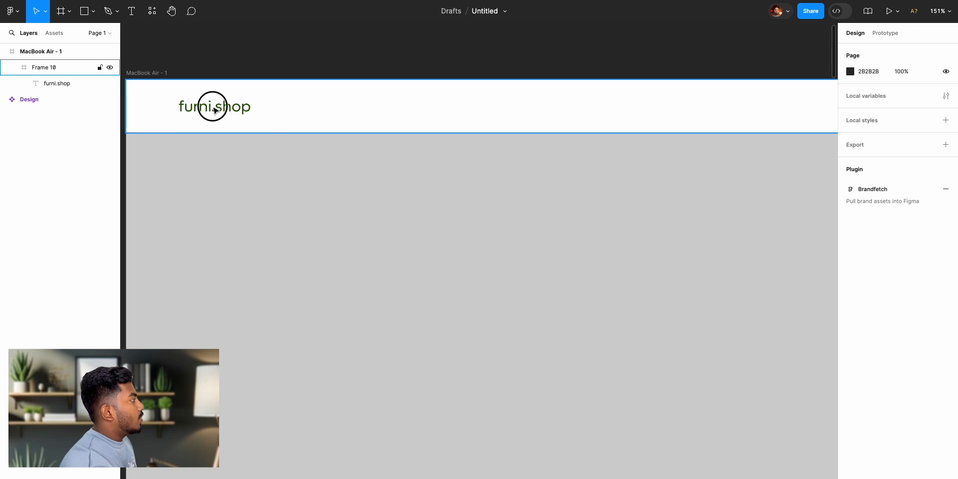
click(214, 109)
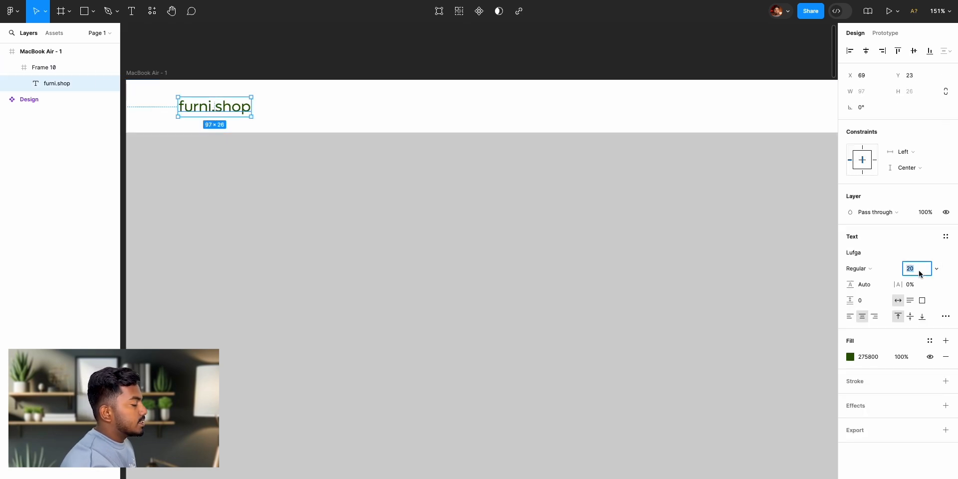
click(266, 51)
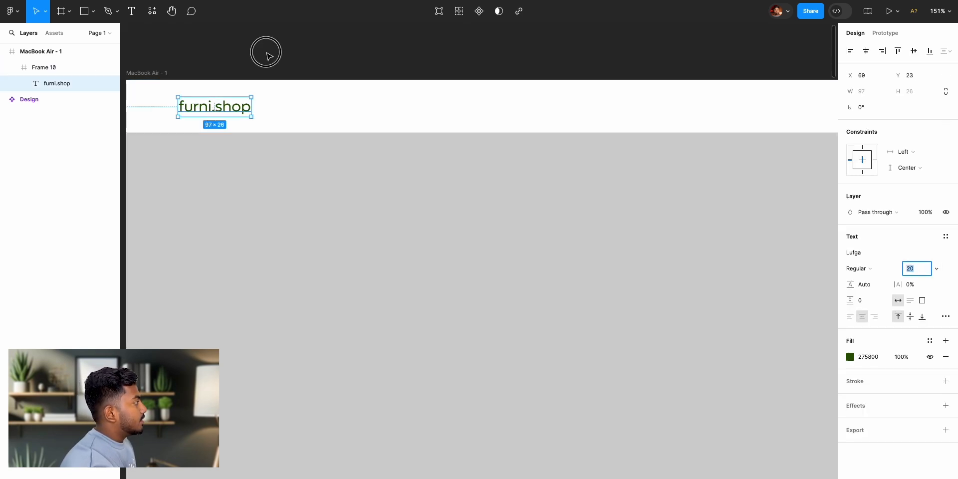
- Set the font size of the furni.shop logo text to 28
click(229, 110)
click(229, 111)
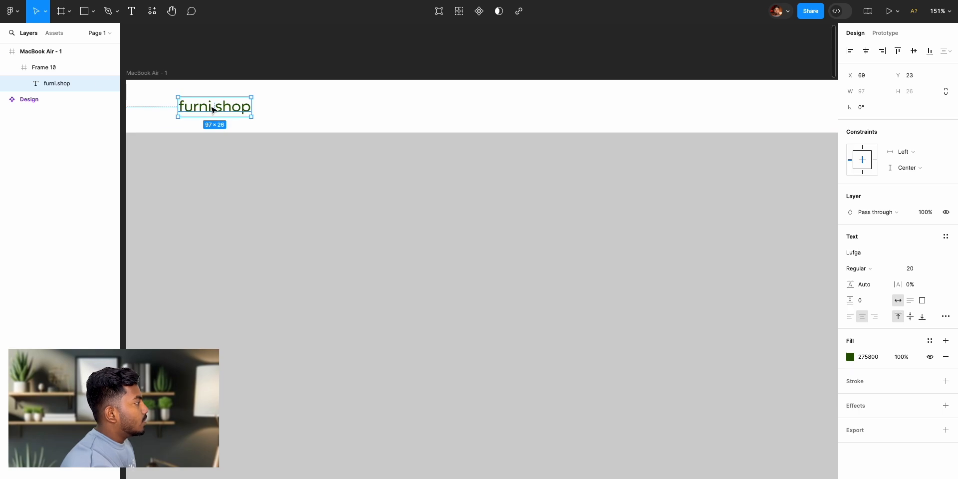
click(911, 272)
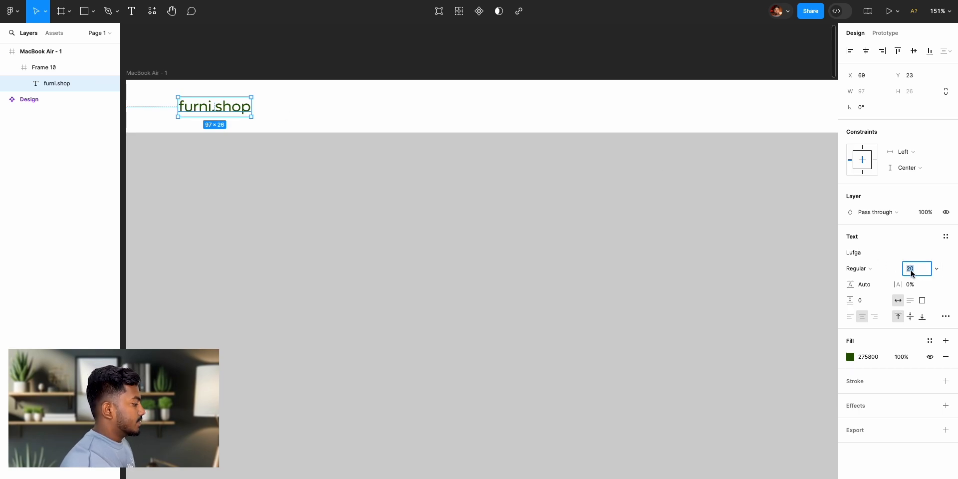
text(2)
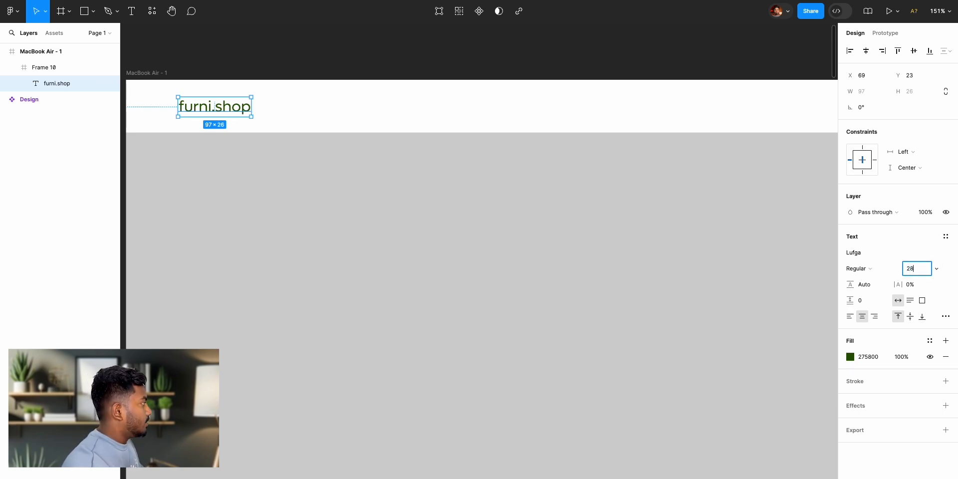
key(Return)
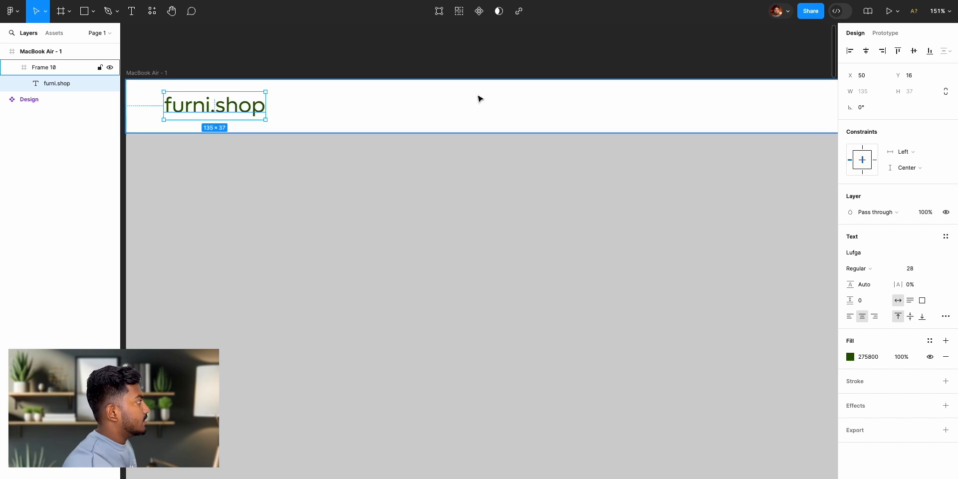
click(334, 69)
- Change the font weight of the furni.shop logo text to Medium
scroll(350, 116, left, 2)
click(284, 83)
double_click(317, 103)
scroll(520, 133, right, 2)
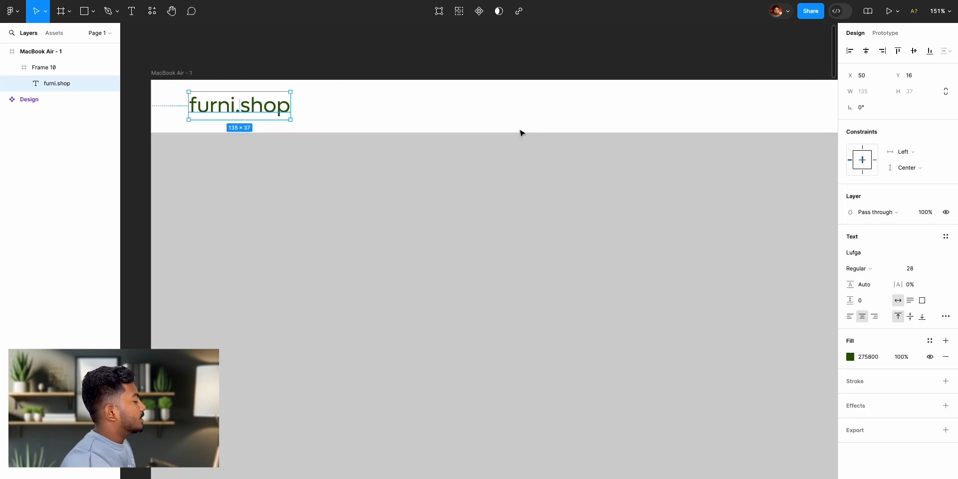
click(877, 270)
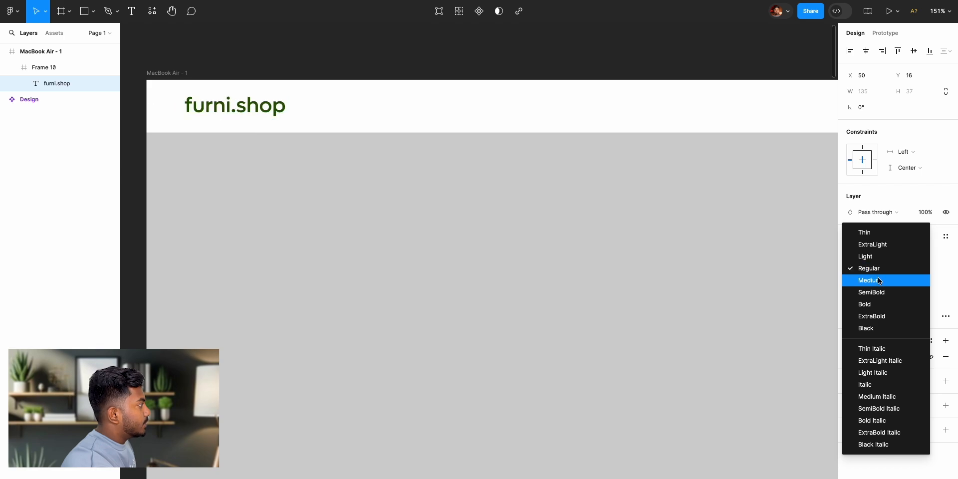
click(878, 268)
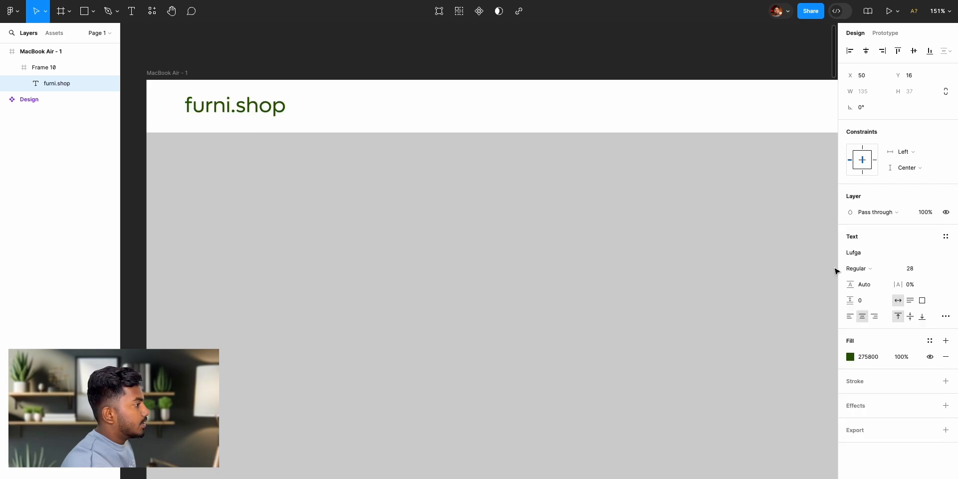
click(875, 270)
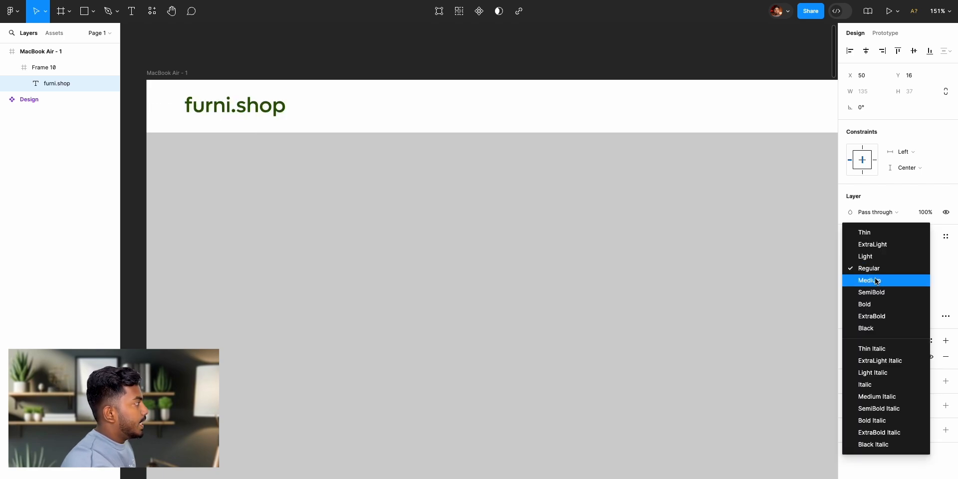
click(874, 280)
- Set the font size of the furni.shop logo text to 24
click(913, 270)
text(24)
key(Return)
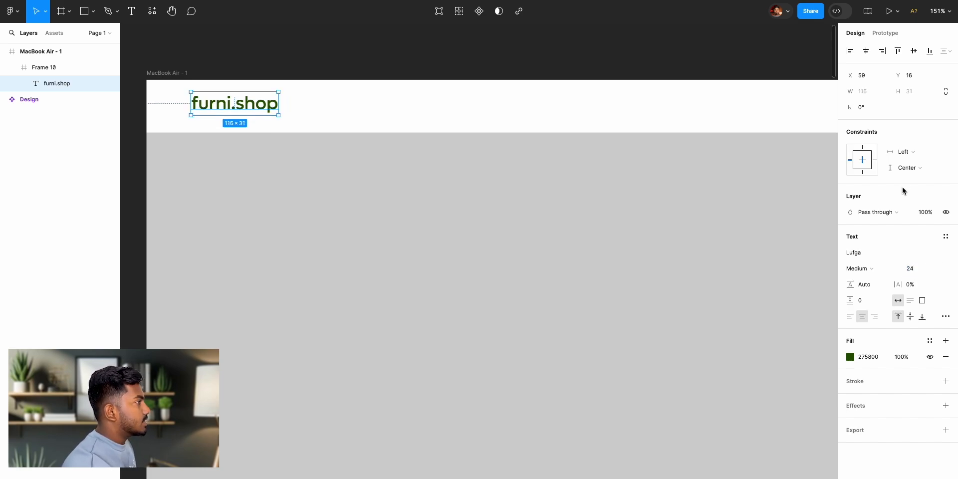
click(300, 81)
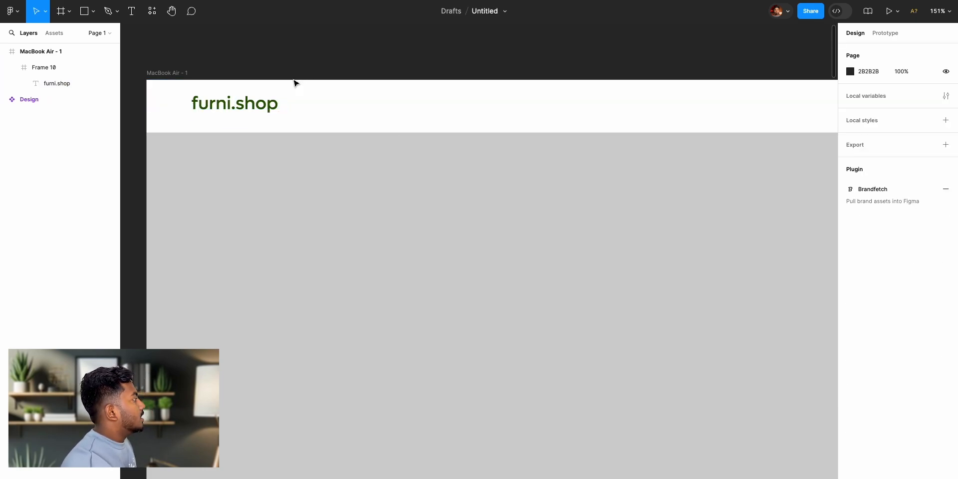
- Centre the resized furni.shop logo text vertically in the header frame again
click(240, 107)
click(914, 50)
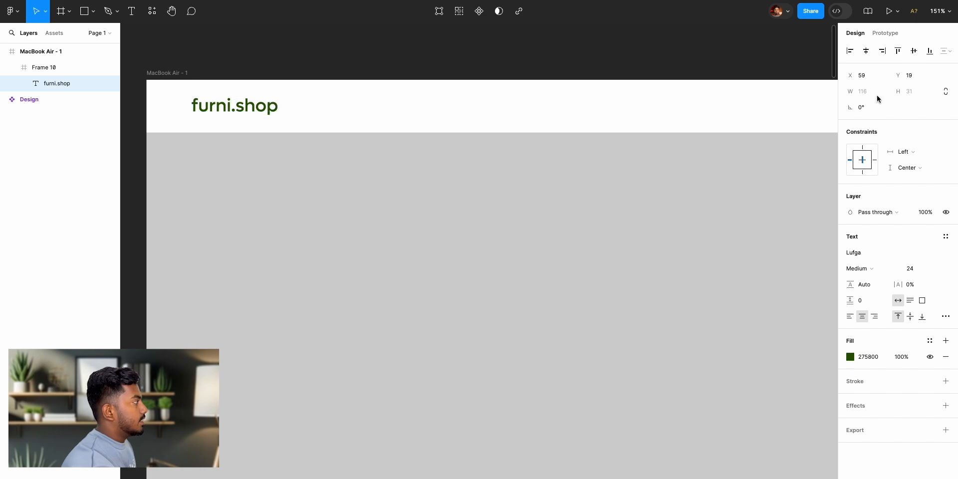
click(348, 78)
- Examine the navigation links in the header of the reference Design
scroll(327, 108, down, 8)
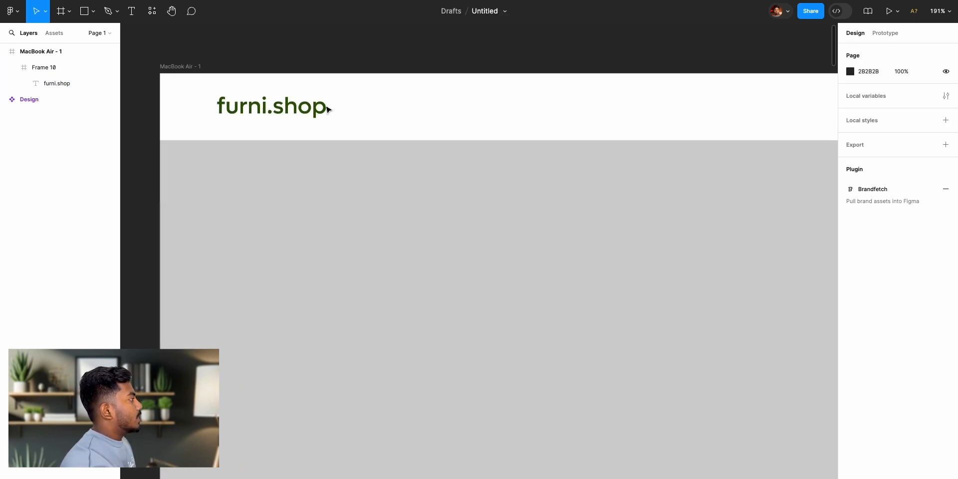
scroll(392, 112, up, 1)
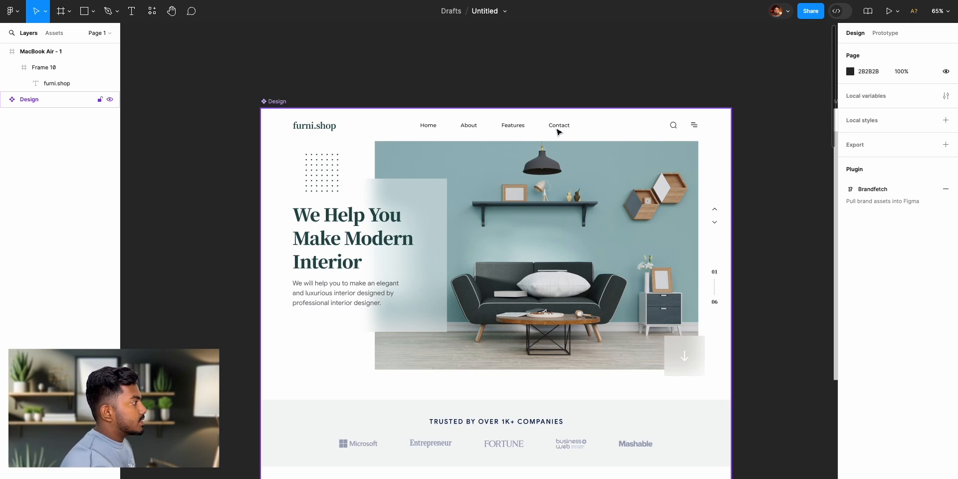
scroll(555, 131, up, 3)
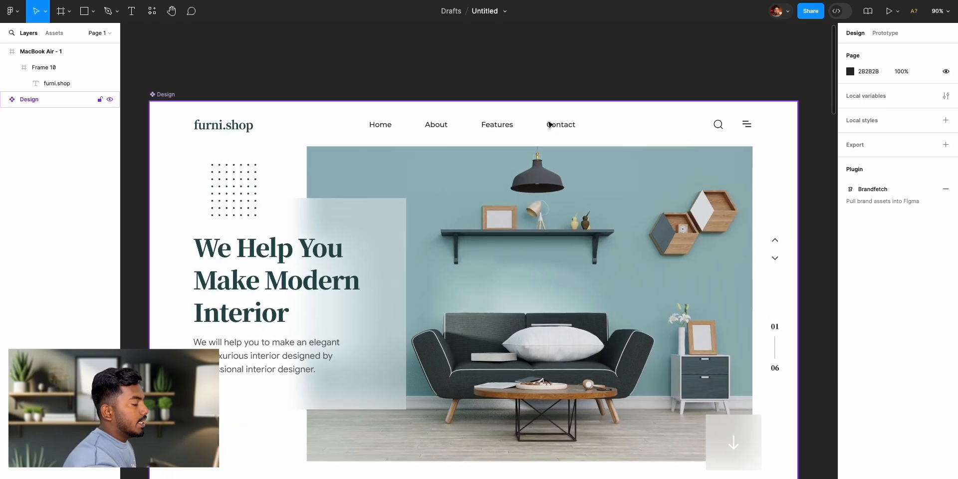
scroll(670, 149, right, 3)
scroll(669, 149, right, 5)
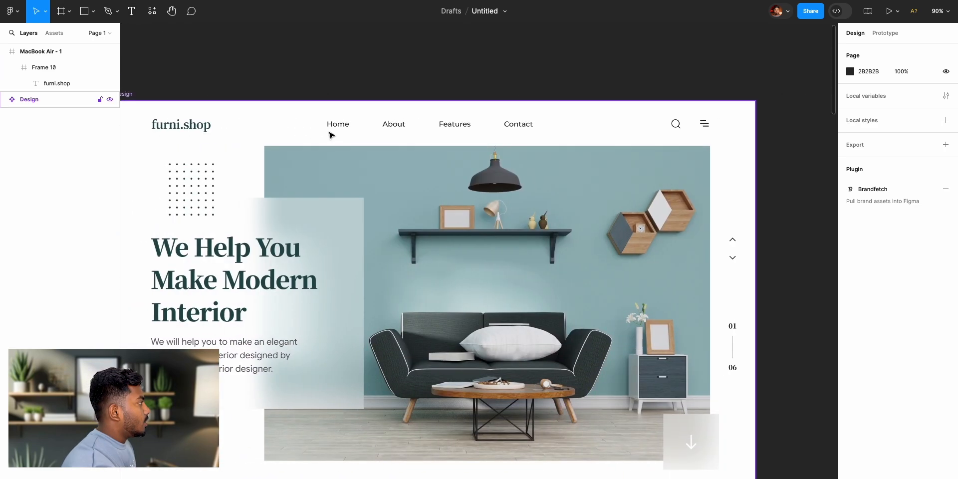
scroll(529, 144, right, 10)
scroll(531, 142, right, 7)
- Add a text layer reading "Home" in the MacBook Air header, to the right of the furni.shop logo
scroll(530, 143, left, 6)
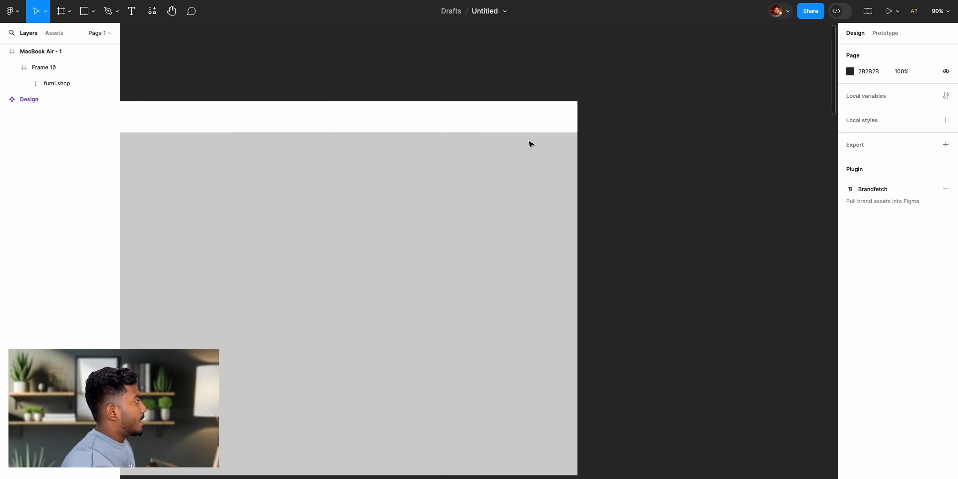
scroll(202, 70, left, 1)
scroll(203, 73, left, 1)
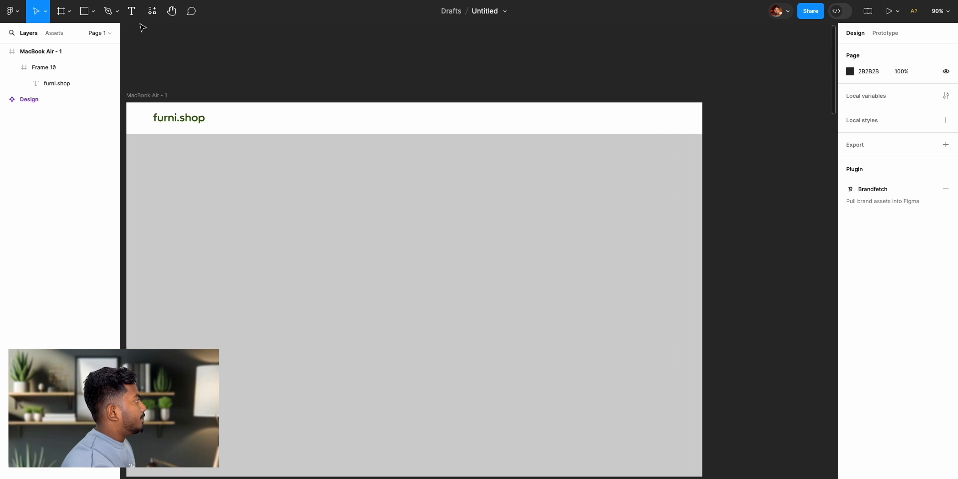
click(131, 11)
click(339, 119)
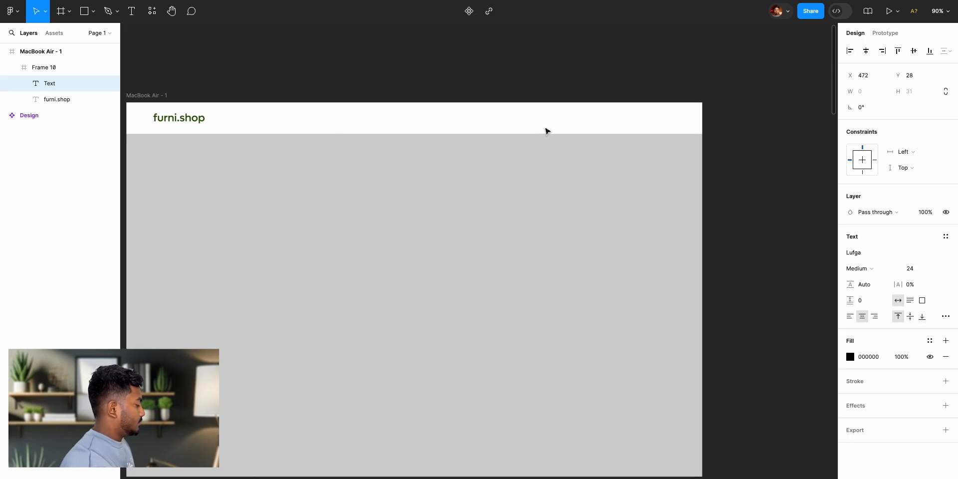
text(Home)
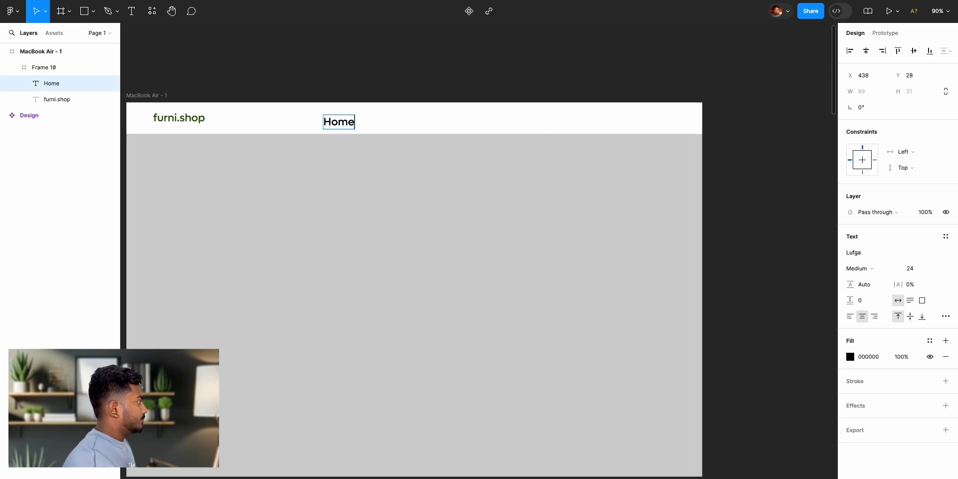
key(Escape)
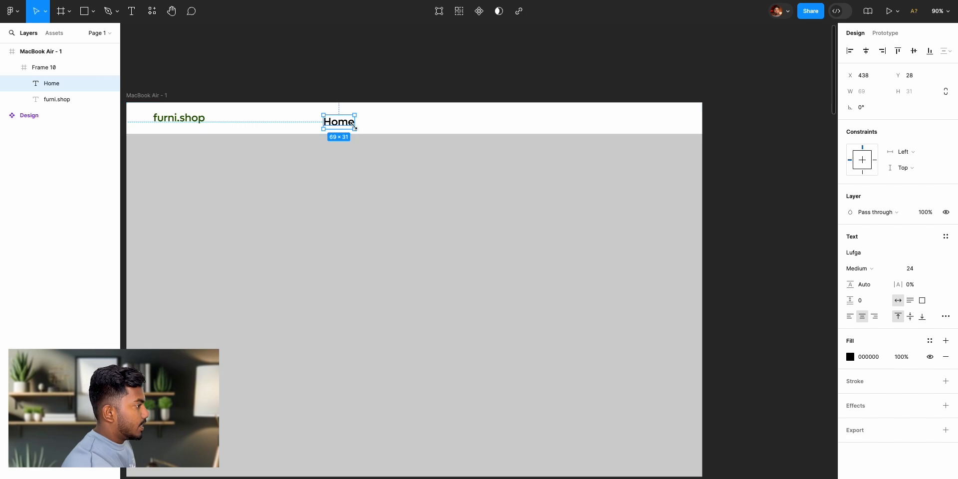
- Set the Home text to Regular weight and font size 16
click(857, 268)
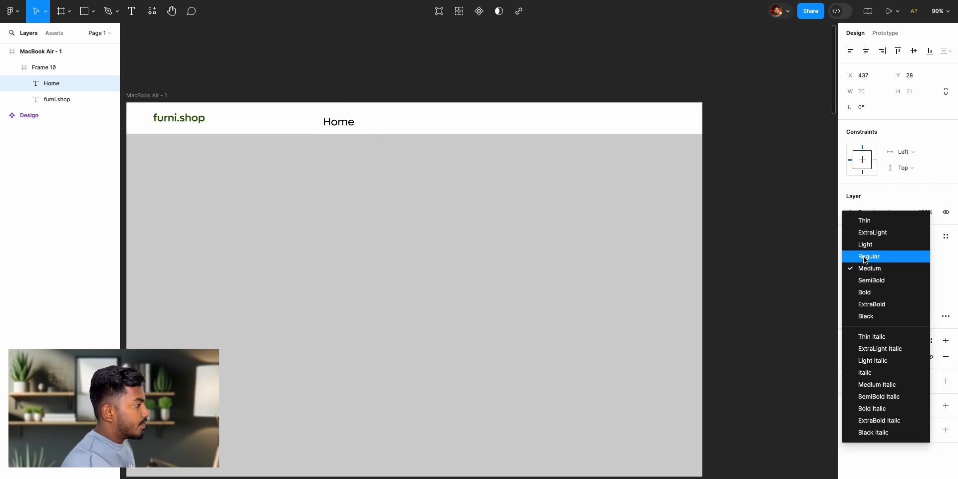
click(864, 256)
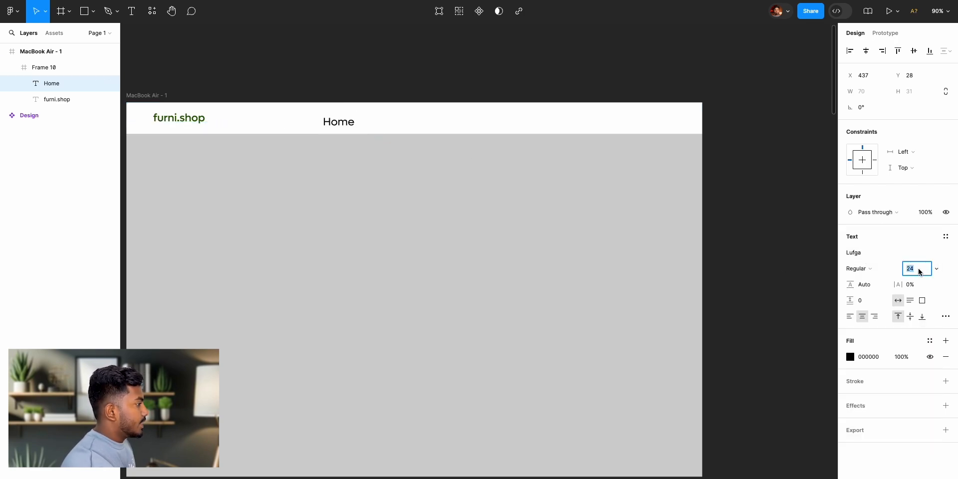
text(16)
key(Return)
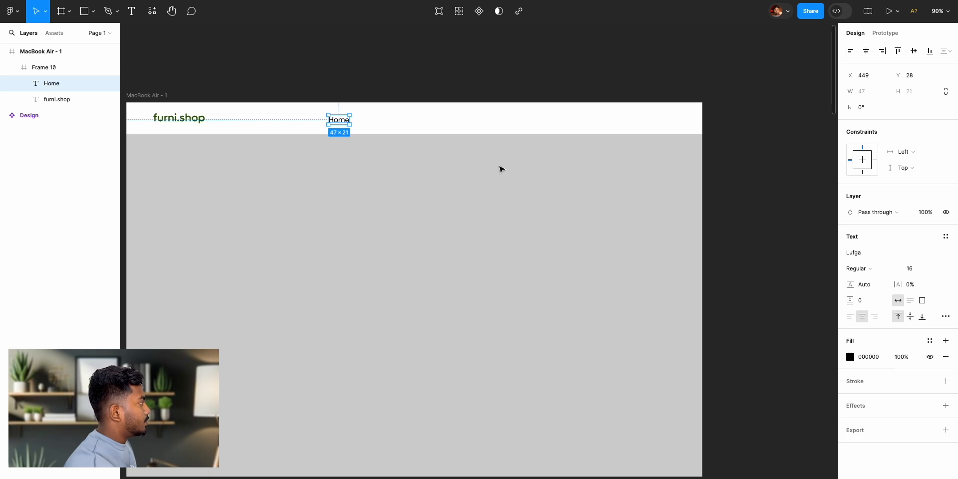
- Centre the Home text vertically in the MacBook Air header frame after comparing it with the reference Design's navigation
scroll(402, 106, left, 5)
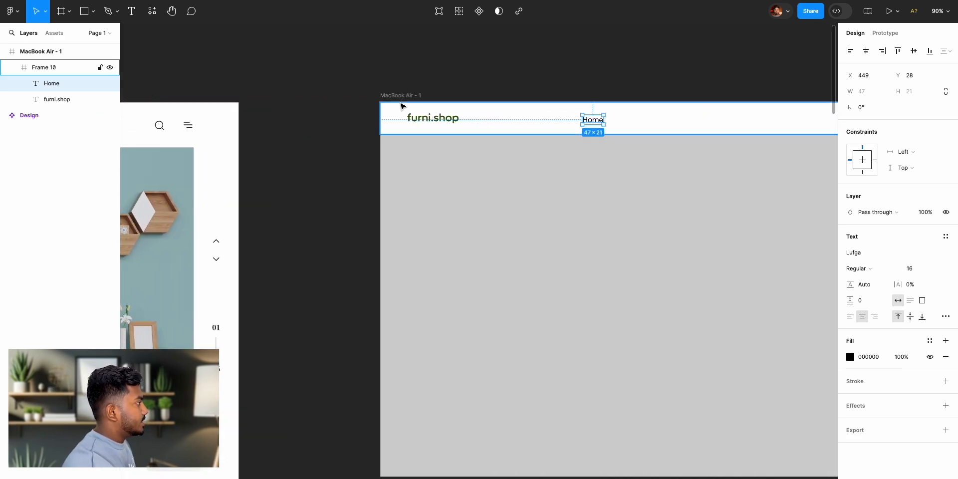
scroll(402, 106, right, 4)
click(410, 82)
double_click(414, 124)
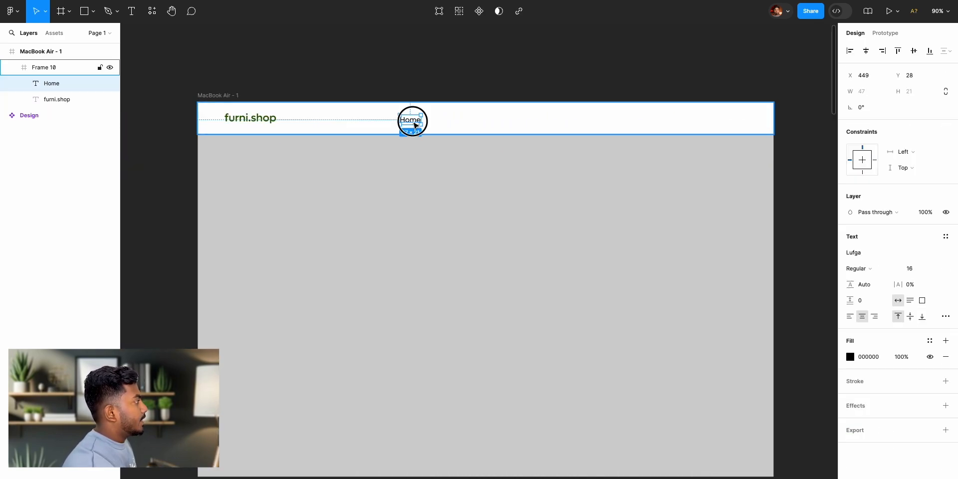
click(915, 52)
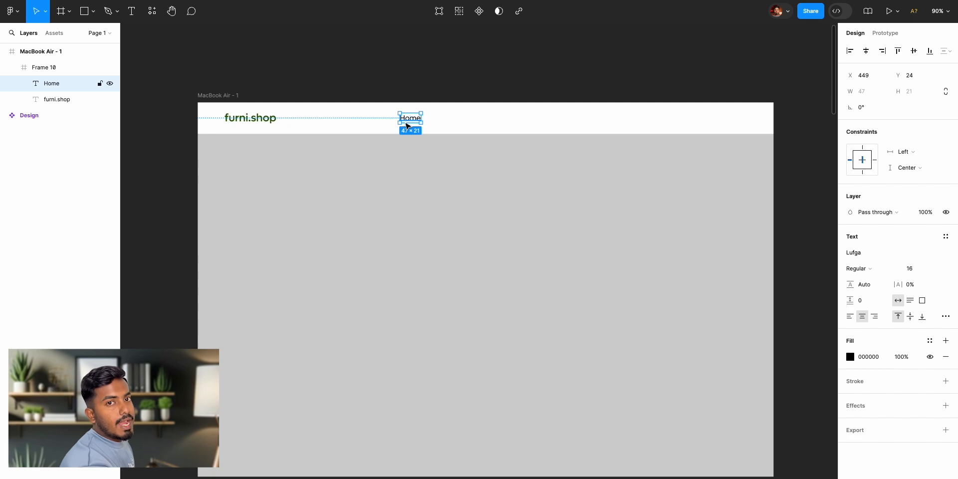
- Duplicate the Home link, place the copy to its right in the header, and change its text to "About"
key(ctrl+d)
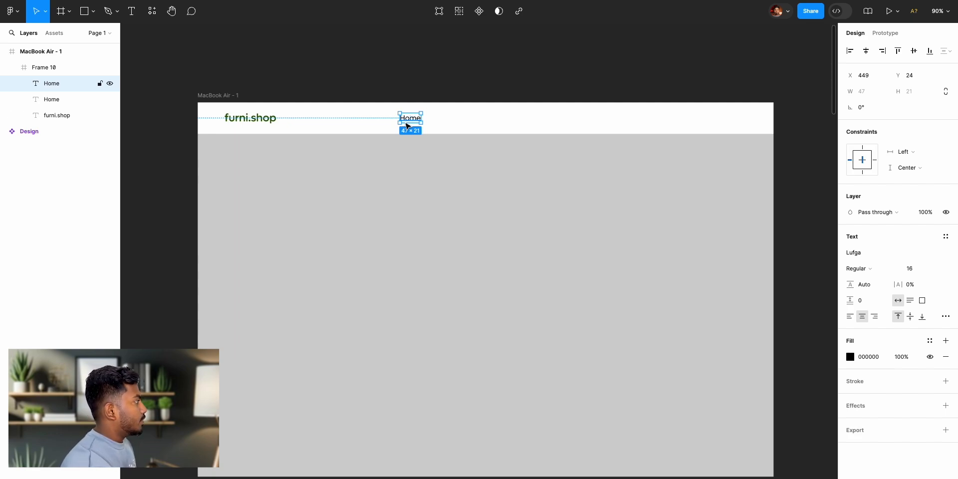
drag(408, 121, 449, 121)
double_click(453, 121)
text(A)
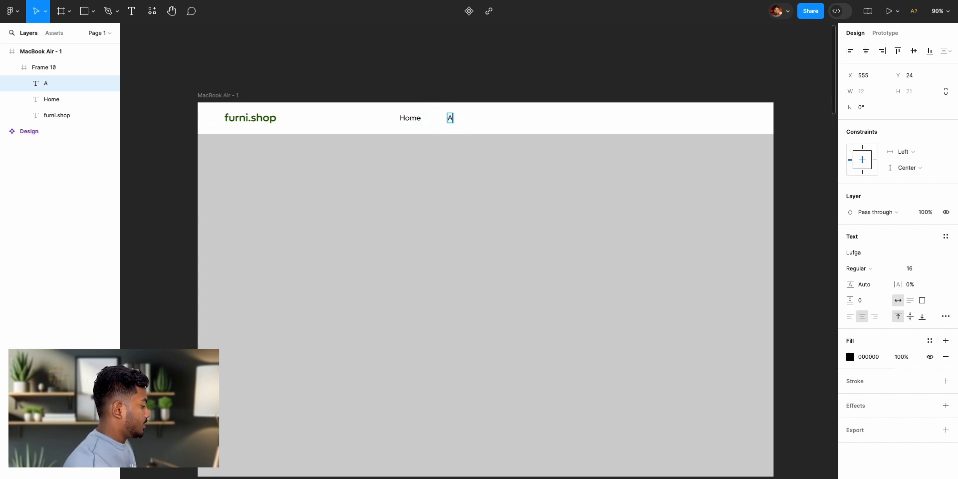
text(bout)
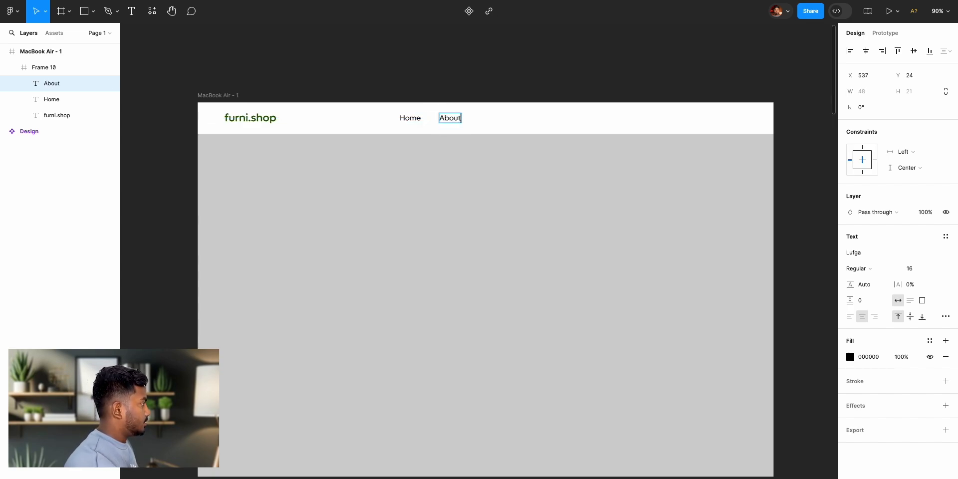
key(Escape)
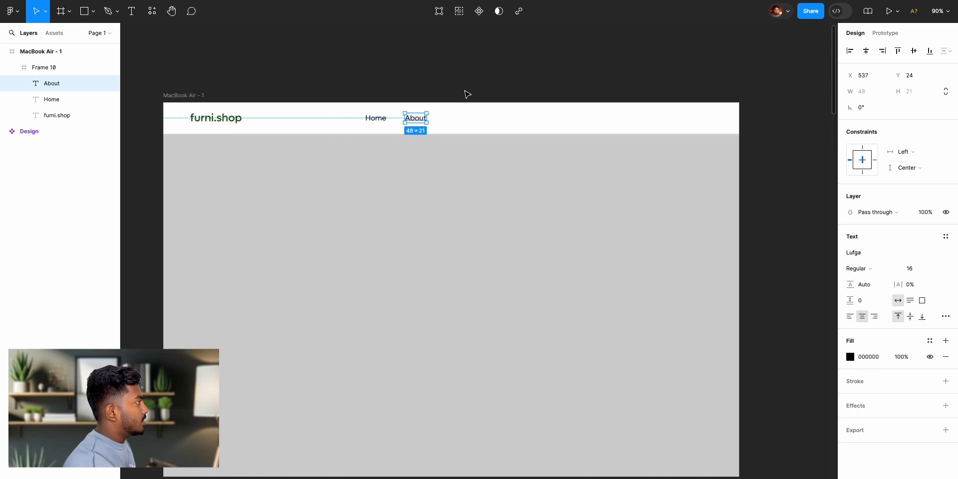
- Duplicate the About link, place the copy to its right in the header, and change its text to "Features"
key(ctrl+d)
drag(413, 122, 452, 121)
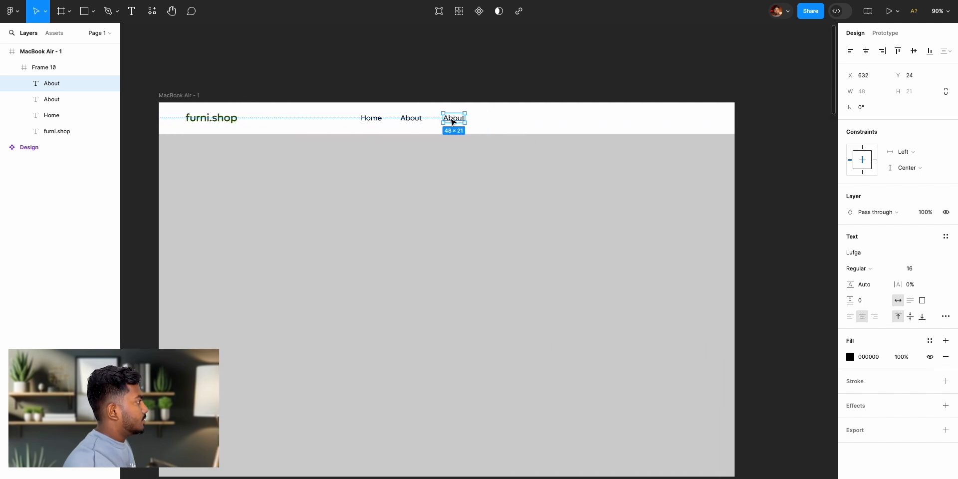
double_click(453, 120)
text(Features)
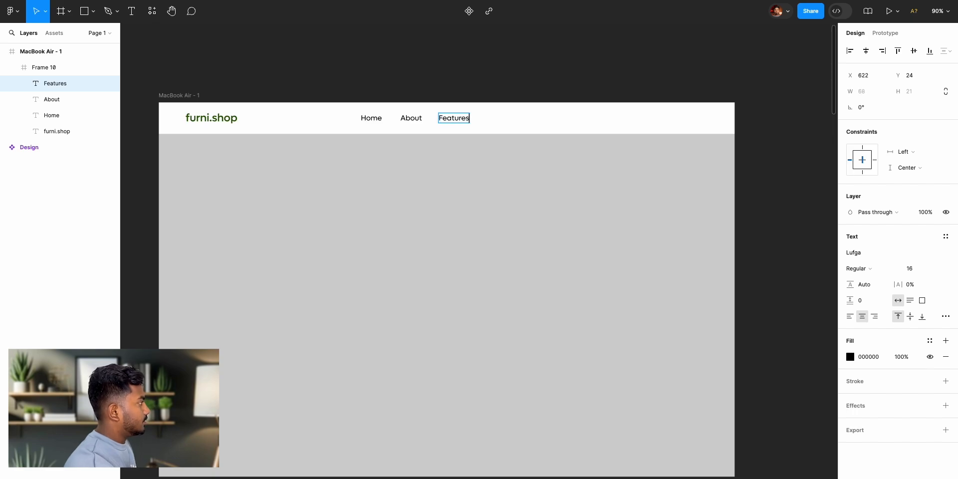
key(Escape)
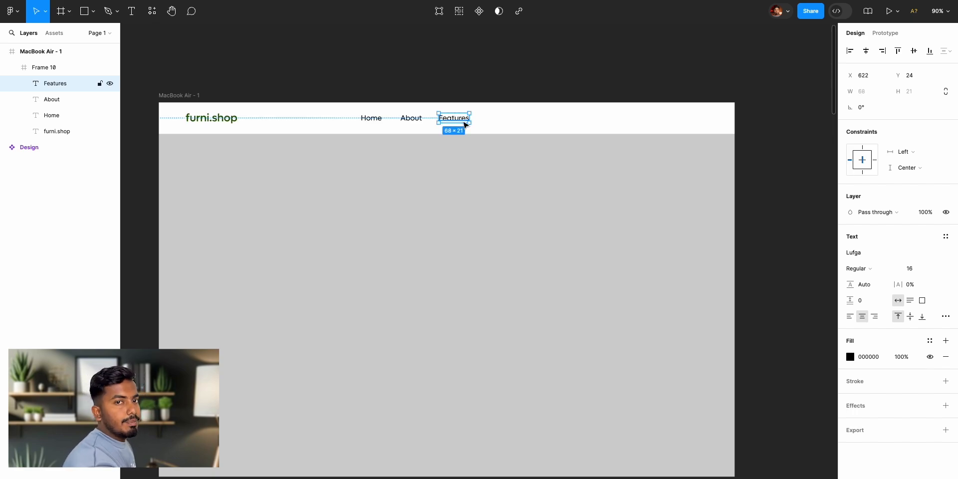
- Duplicate the Features link to its right in the header and change the copy's text to "Contact"
drag(464, 124, 510, 118)
double_click(509, 118)
text(Contact)
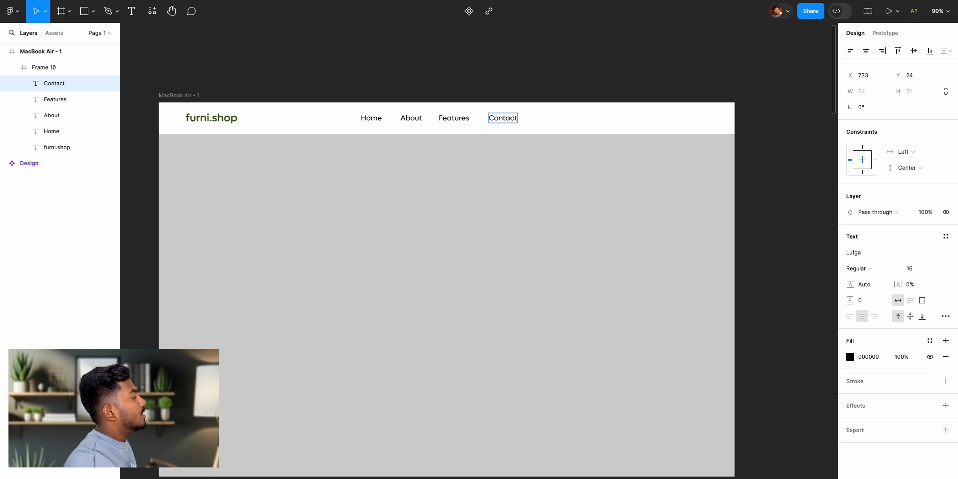
key(Escape)
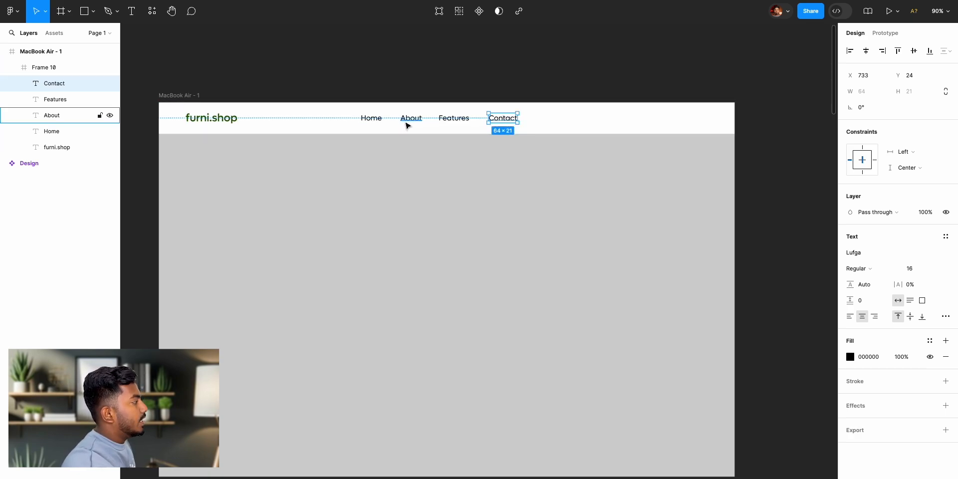
click(402, 76)
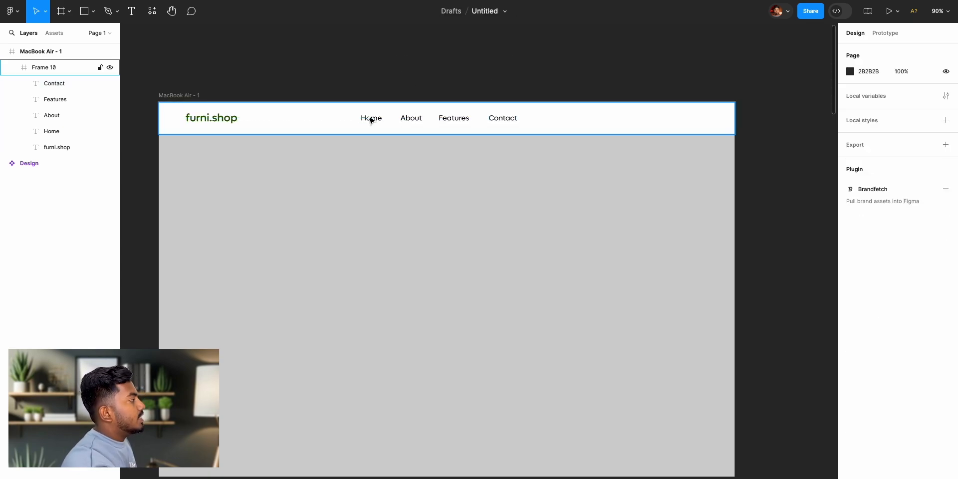
- Distribute the Home, About, Features and Contact links with equal horizontal spacing
click(378, 124)
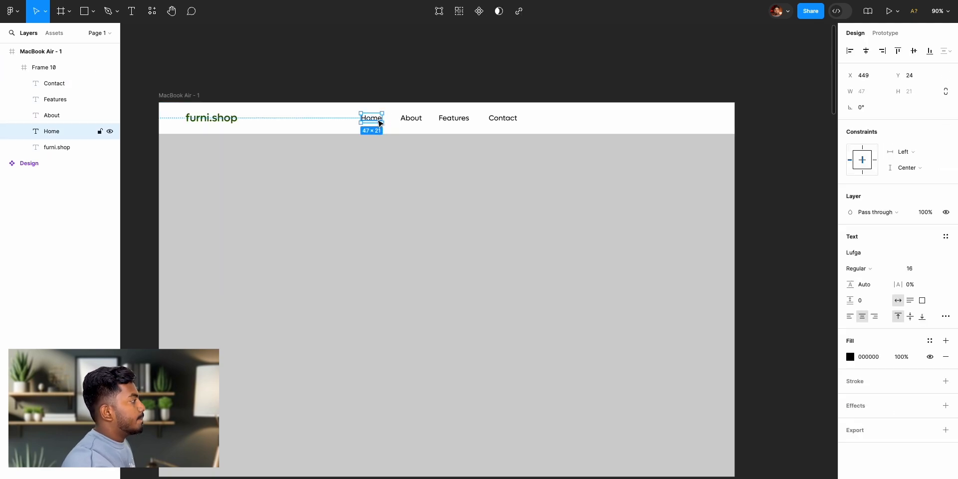
shift+click(409, 121)
shift+click(458, 122)
shift+click(499, 122)
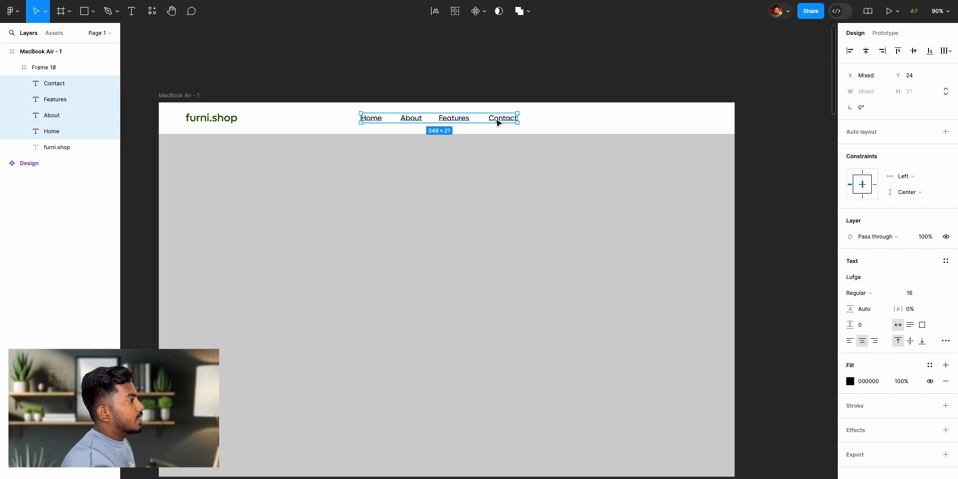
click(948, 53)
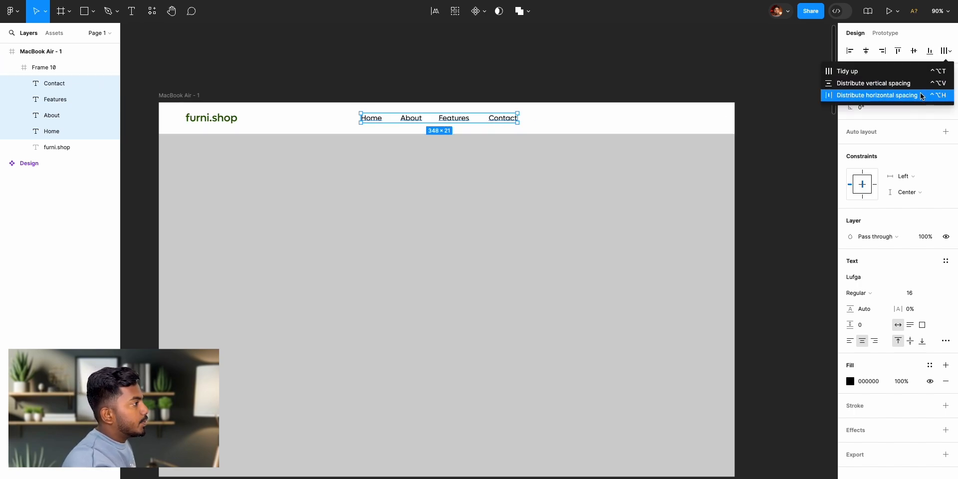
click(920, 97)
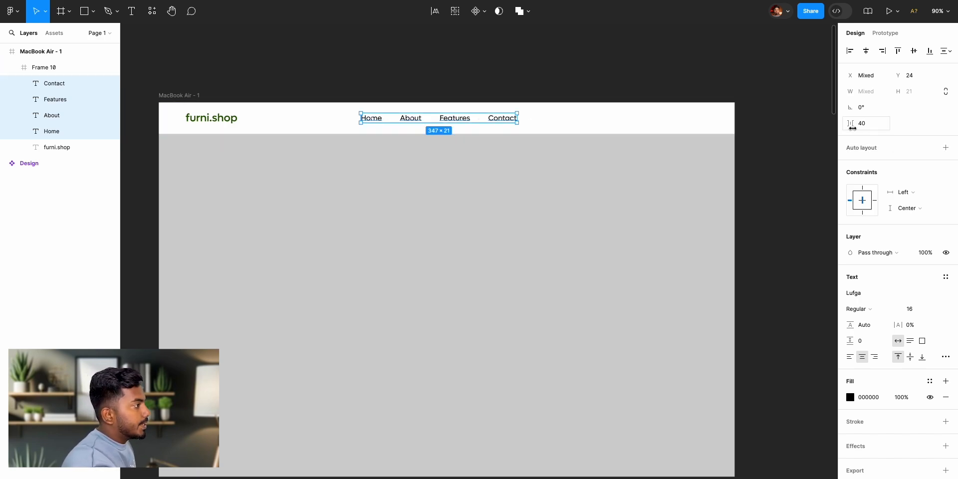
- Set the spacing between the four navigation links to 50 and centre them horizontally in the header frame
drag(851, 125, 862, 131)
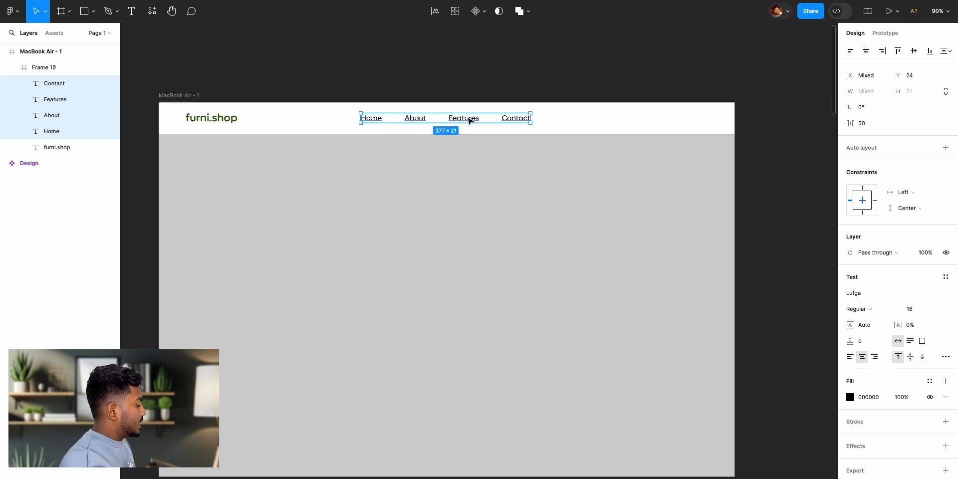
click(867, 51)
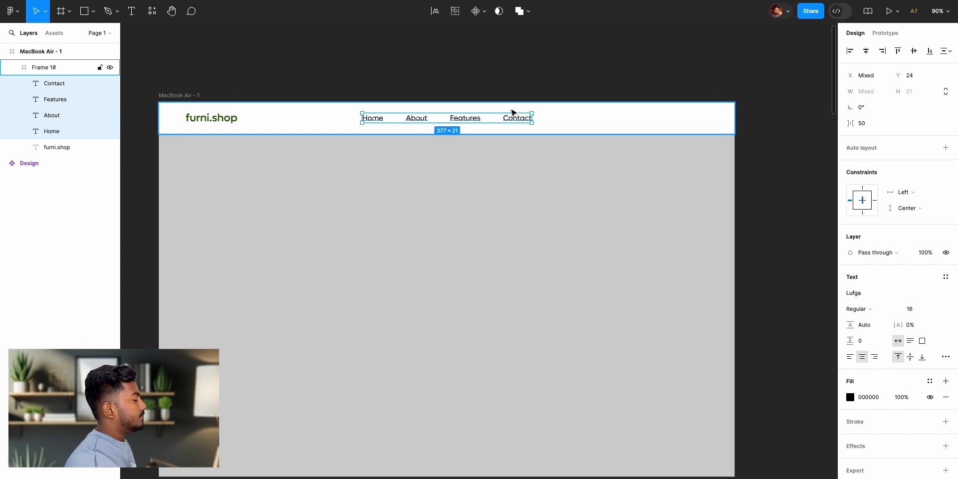
click(517, 72)
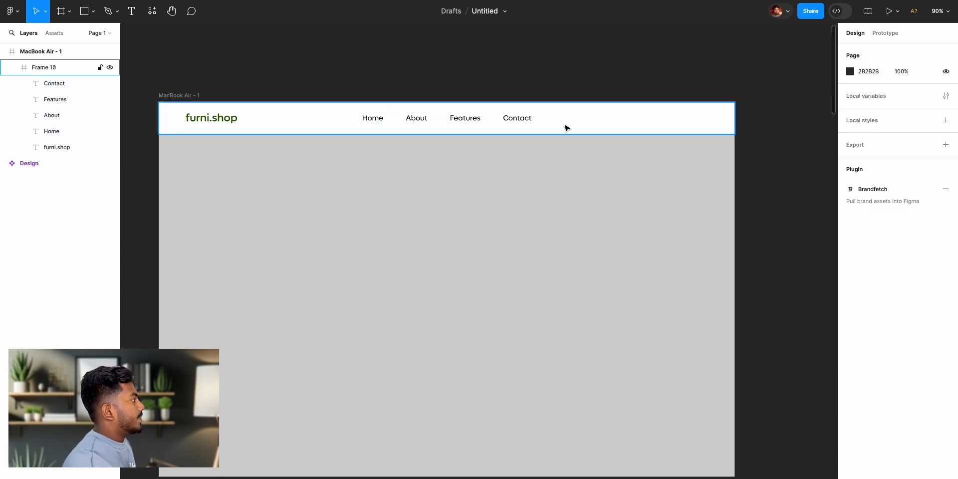
- Move the Search Icon and More Icon from the reference Design's nav bar into the grey area of the MacBook Air frame
scroll(471, 117, left, 15)
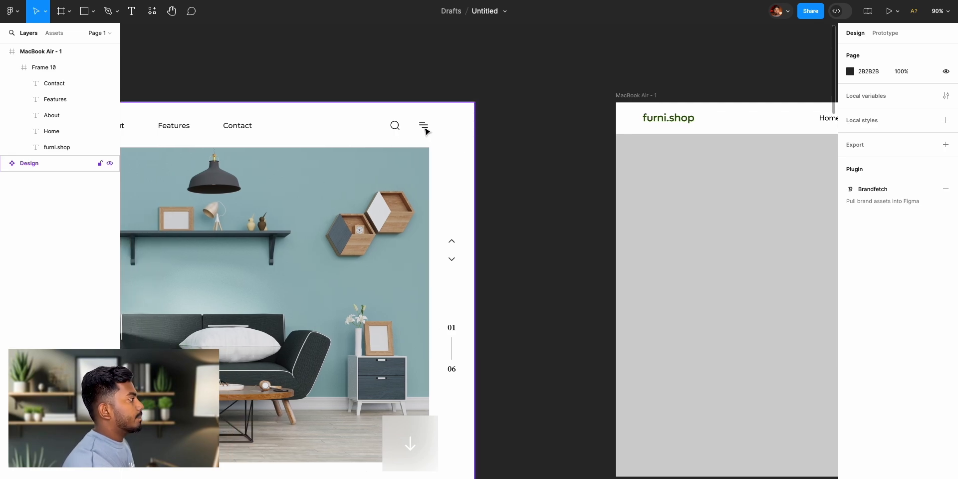
super+click(398, 133)
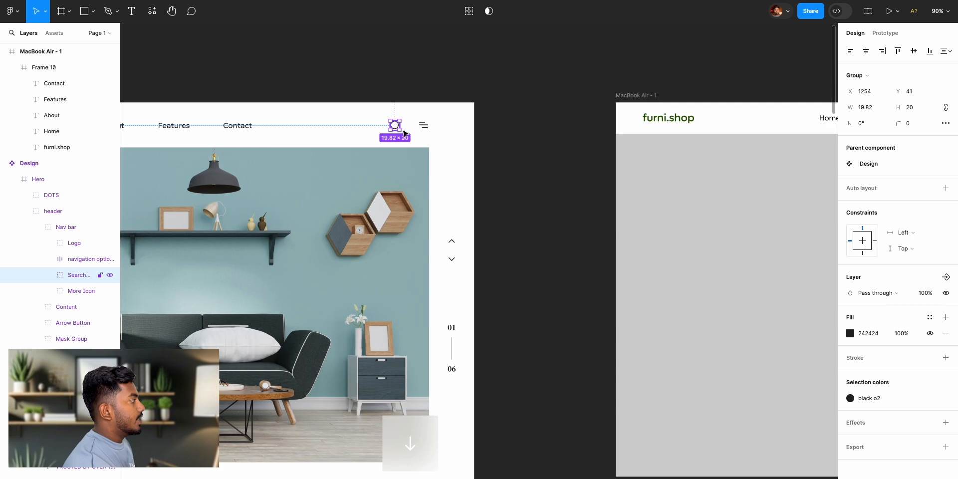
shift+click(423, 126)
drag(400, 130, 760, 312)
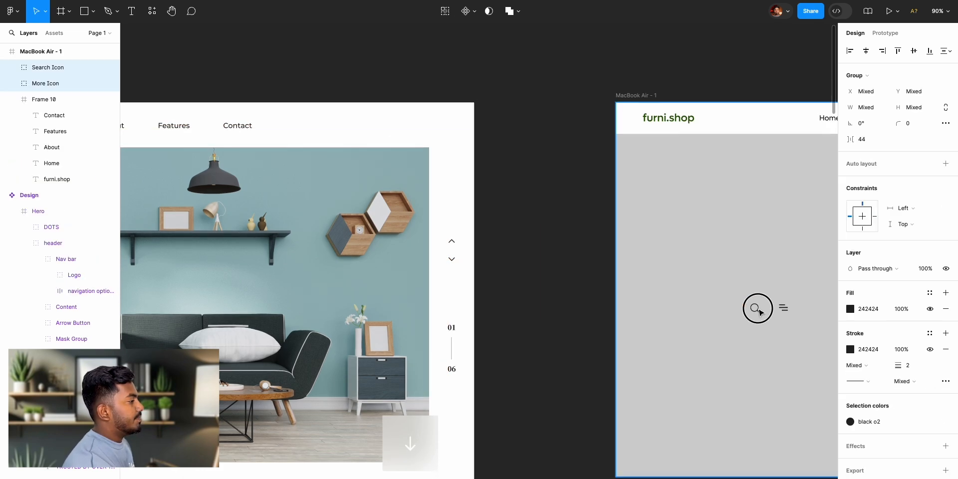
scroll(759, 312, right, 10)
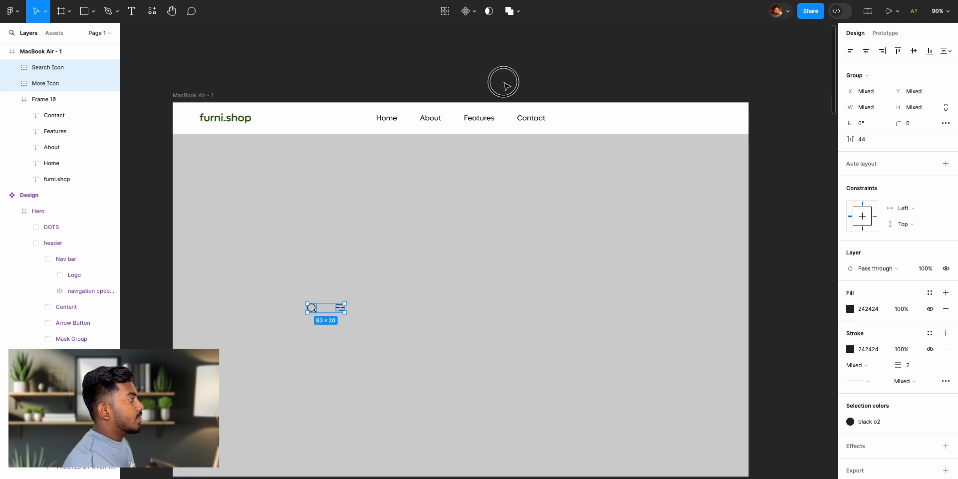
click(504, 83)
- Search the plugins for "icons"
click(152, 11)
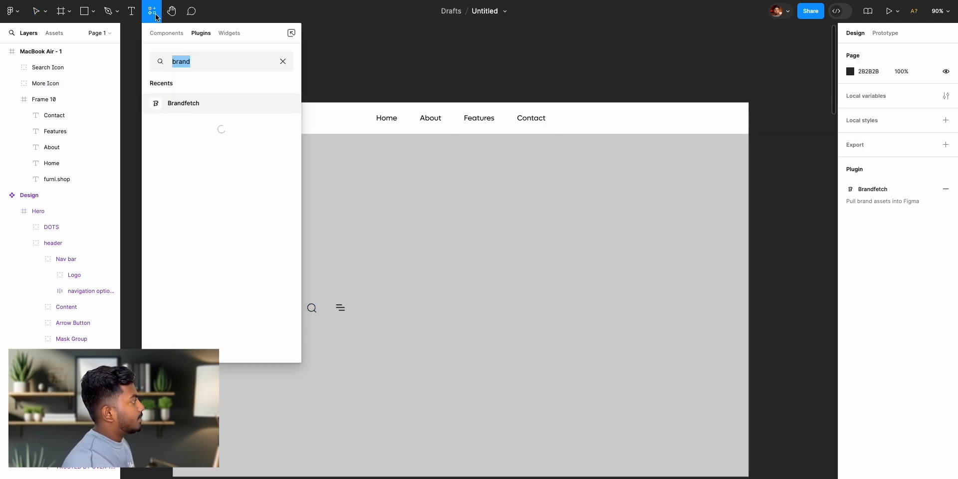
click(283, 62)
text(icons)
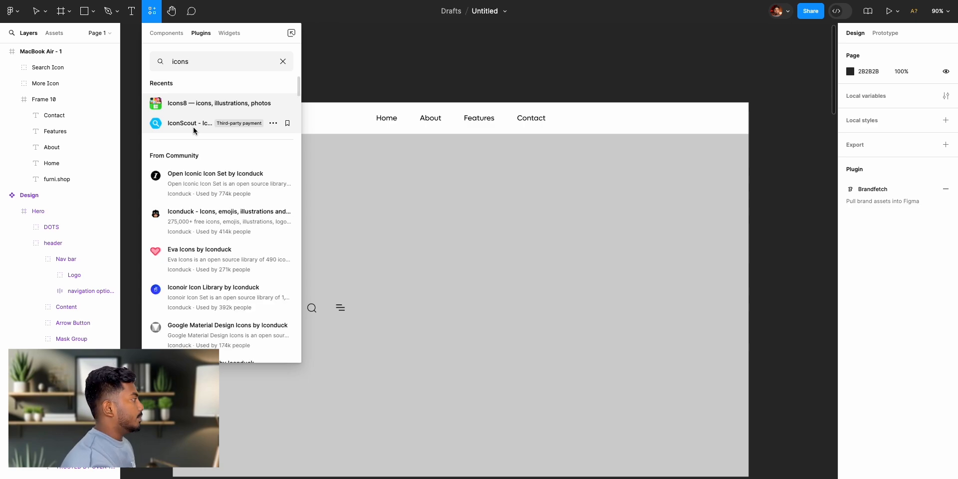
- Move the Search Icon to the right end of the header frame and place the More Icon to the right of it
click(313, 309)
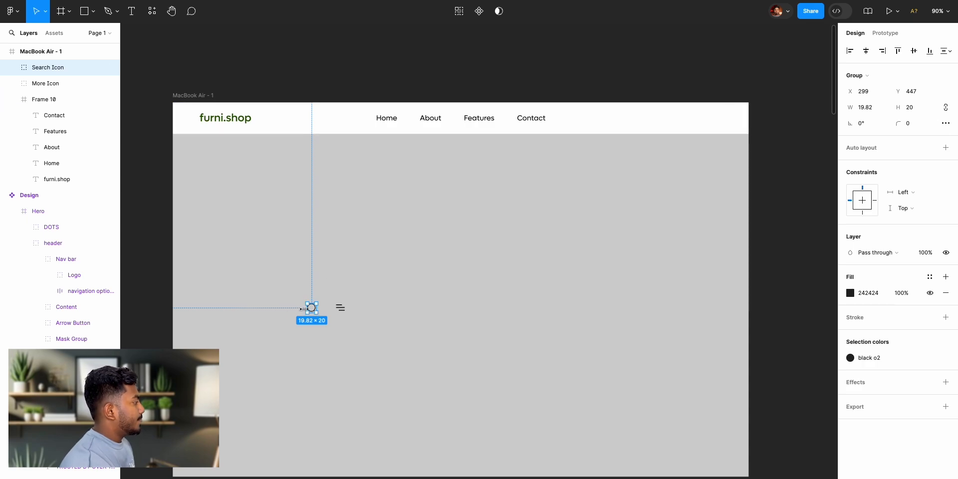
drag(311, 307, 684, 121)
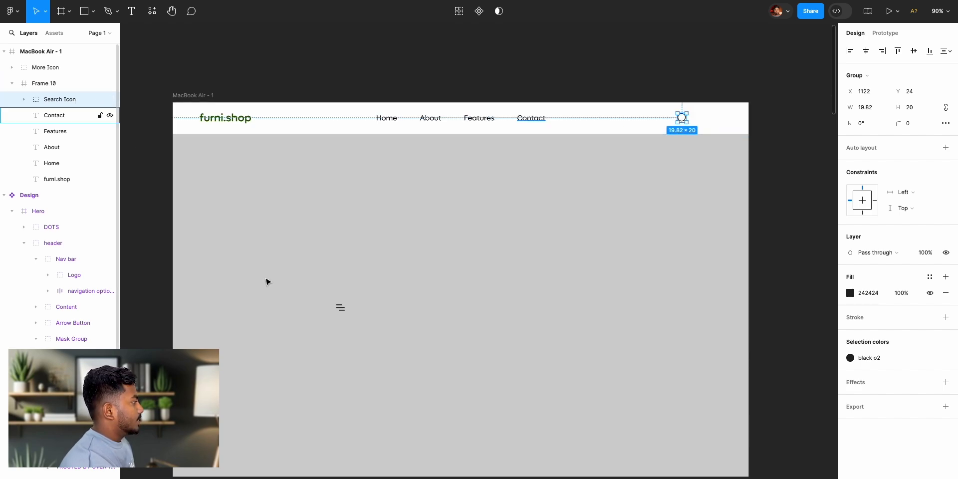
click(339, 308)
drag(340, 308, 711, 122)
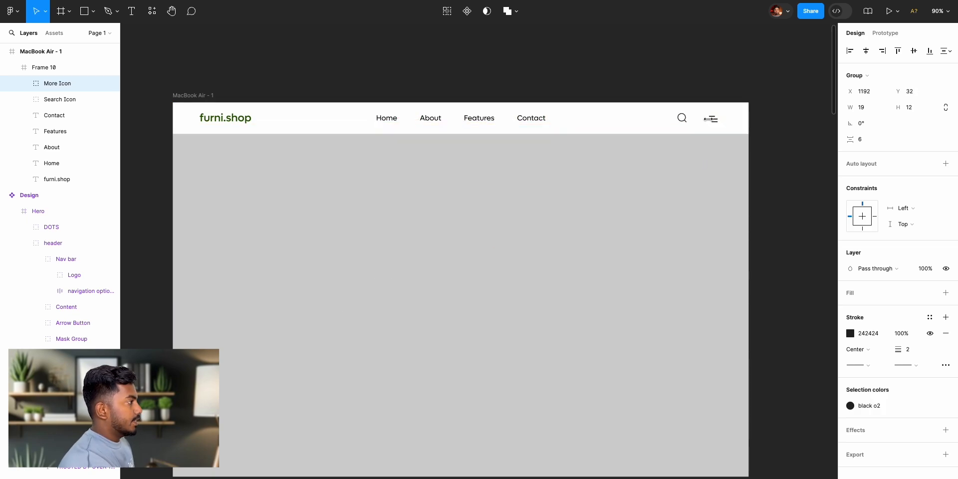
- Align the Search Icon and More Icon on their vertical centres and centre them vertically in the header frame
click(681, 119)
shift+click(682, 120)
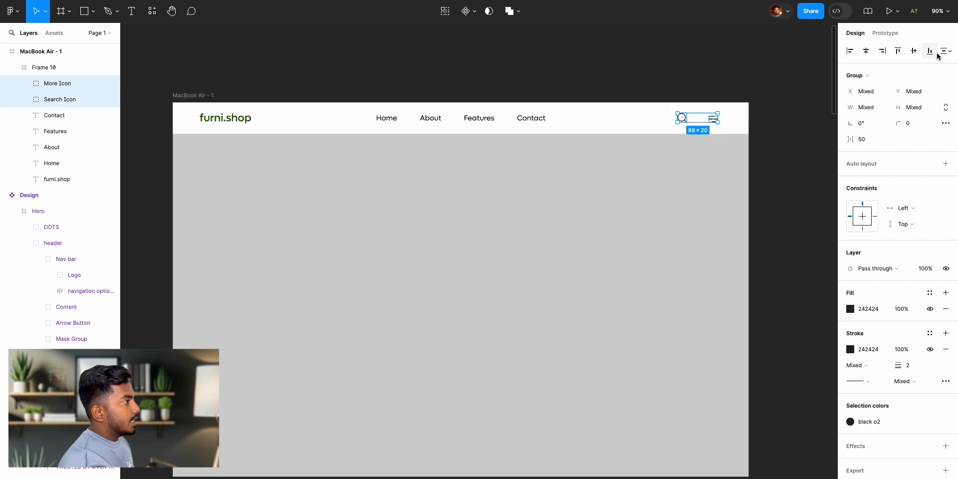
click(916, 53)
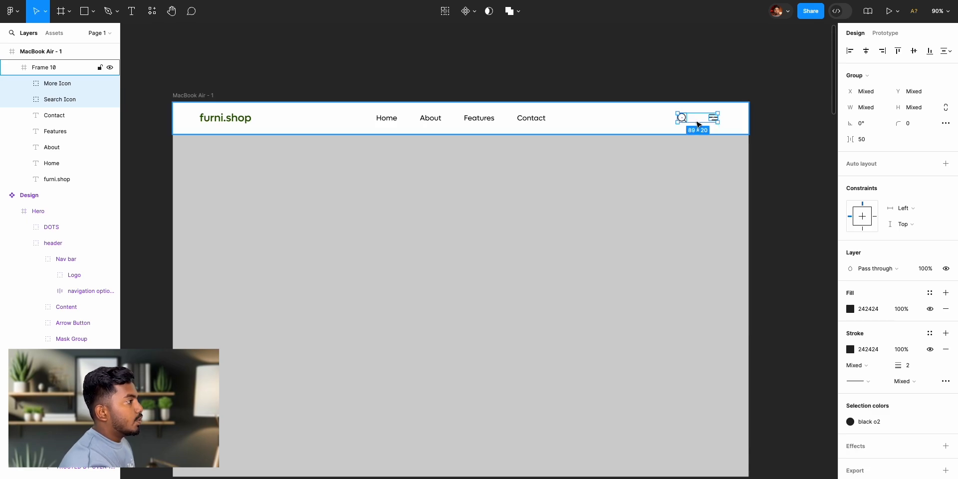
shift+click(915, 57)
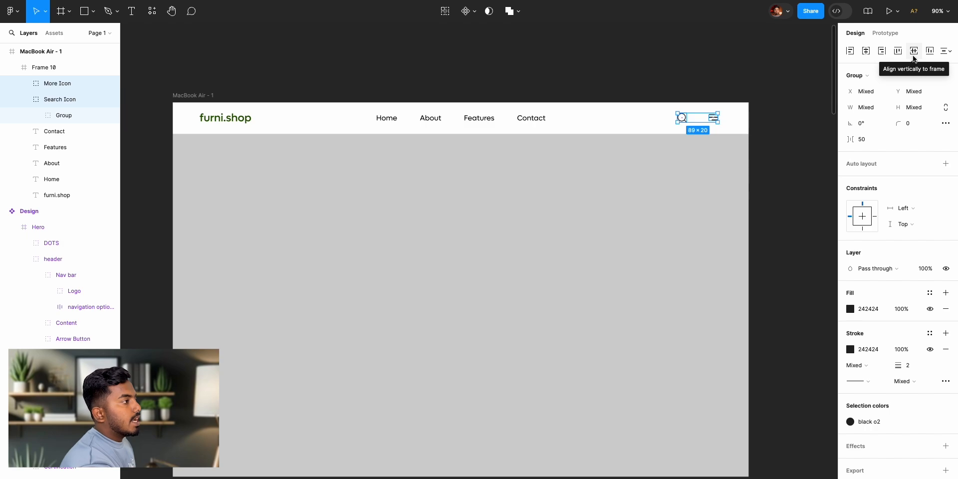
click(914, 56)
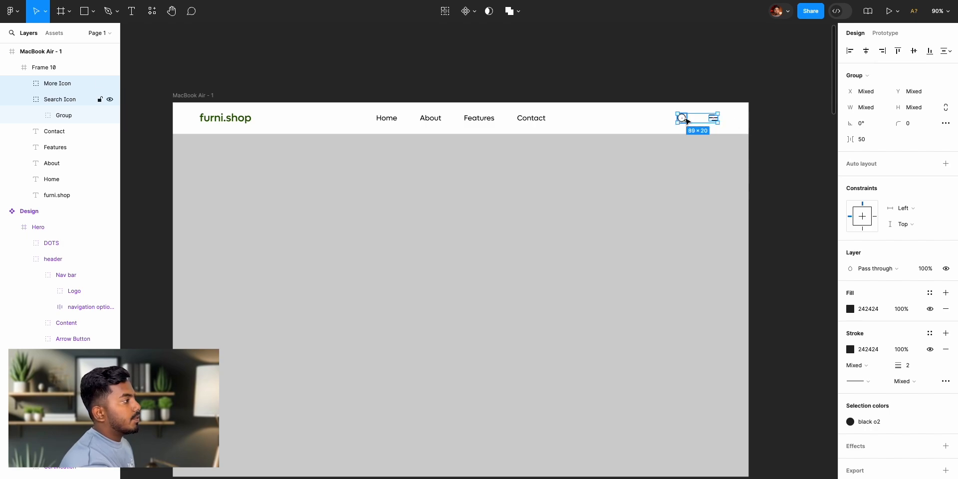
- Measure the distances from the Search Icon and More Icon to the header frame's edges
key(alt)
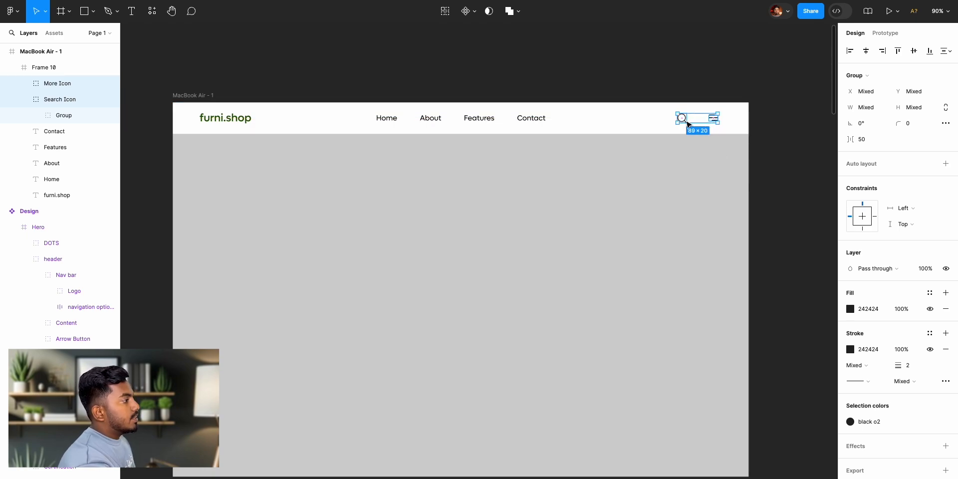
key(alt)
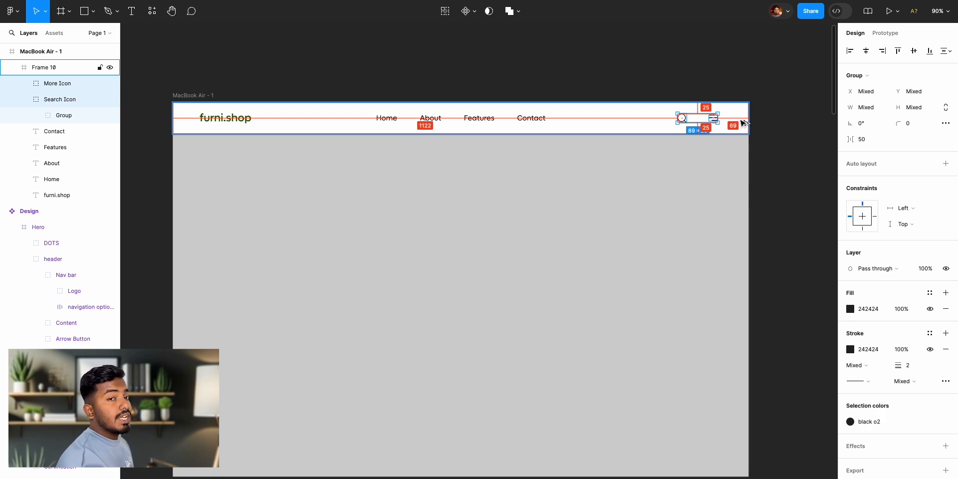
- Set the height of the header frame in the MacBook Air frame to 80
key(Left)
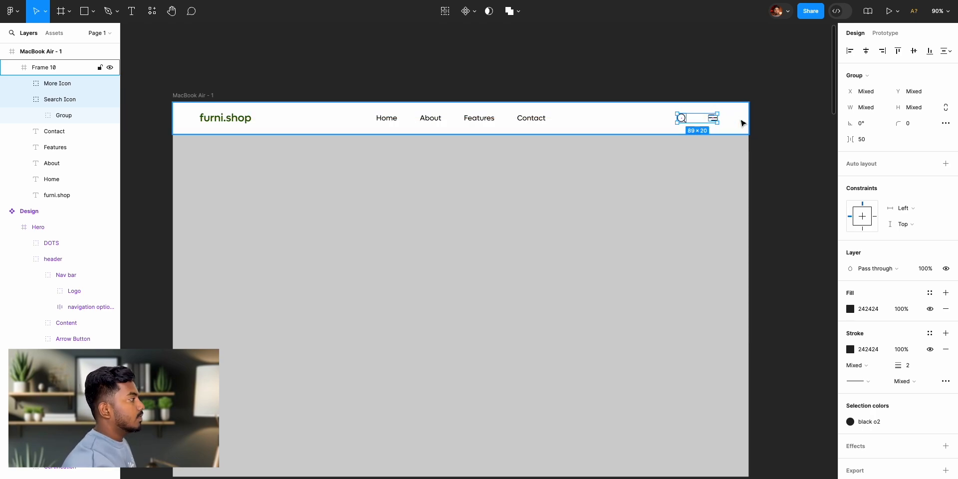
click(763, 125)
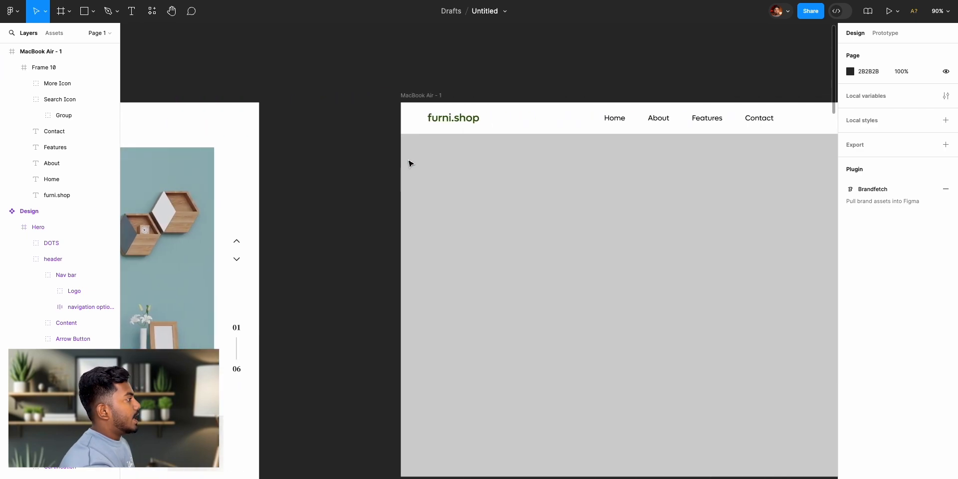
scroll(409, 162, right, 3)
click(287, 98)
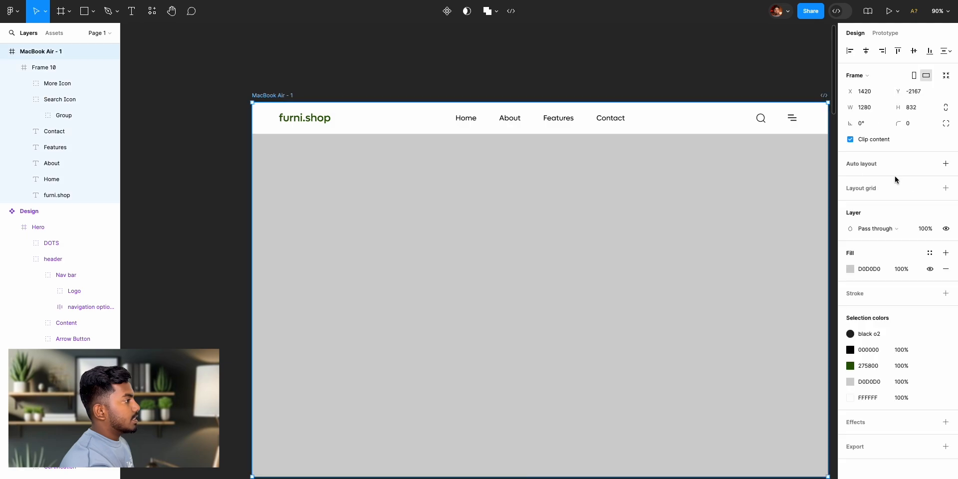
click(730, 132)
drag(899, 107, 910, 118)
- Align the furni.shop logo, the four navigation links and the Search and More icons on their vertical centres in the header
click(305, 122)
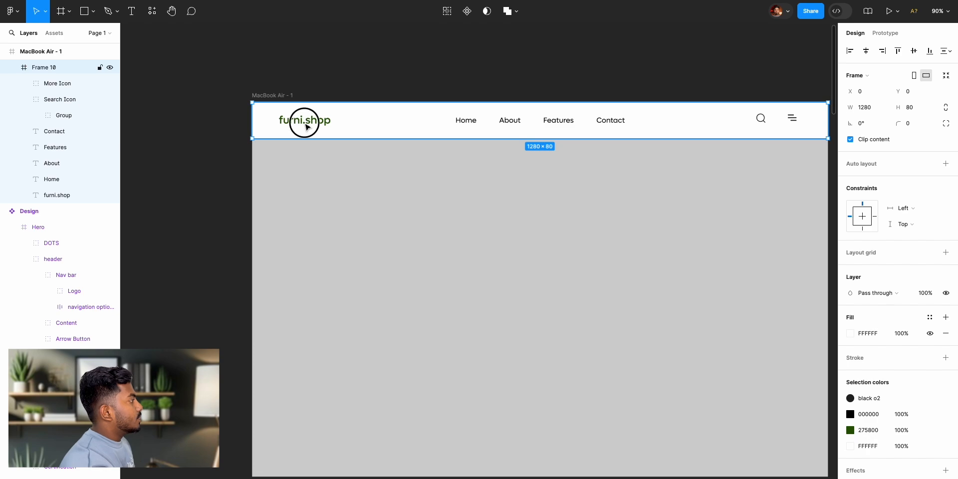
shift+click(466, 121)
shift+click(510, 121)
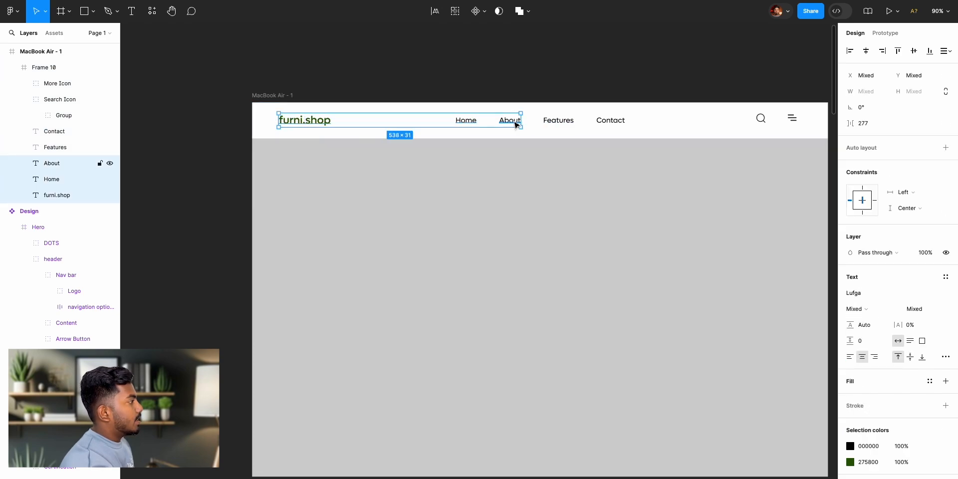
shift+click(559, 121)
shift+click(611, 122)
shift+click(761, 120)
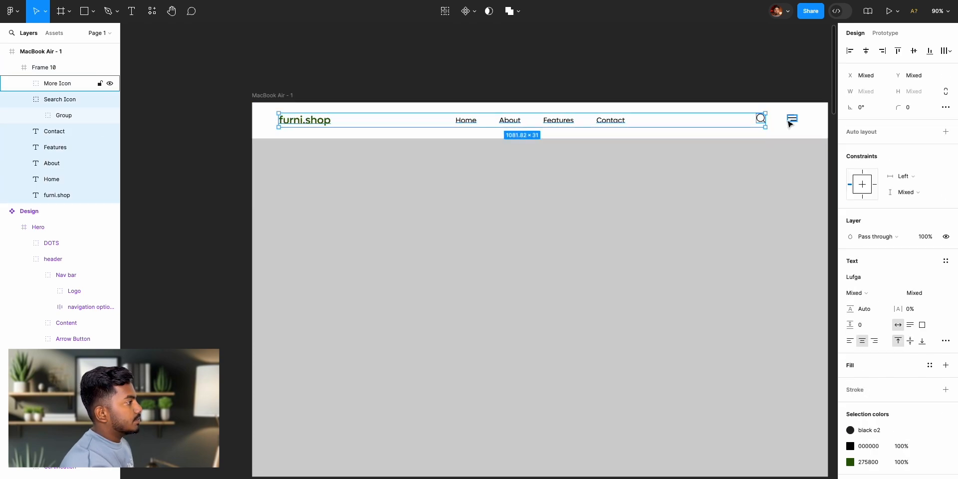
shift+click(793, 119)
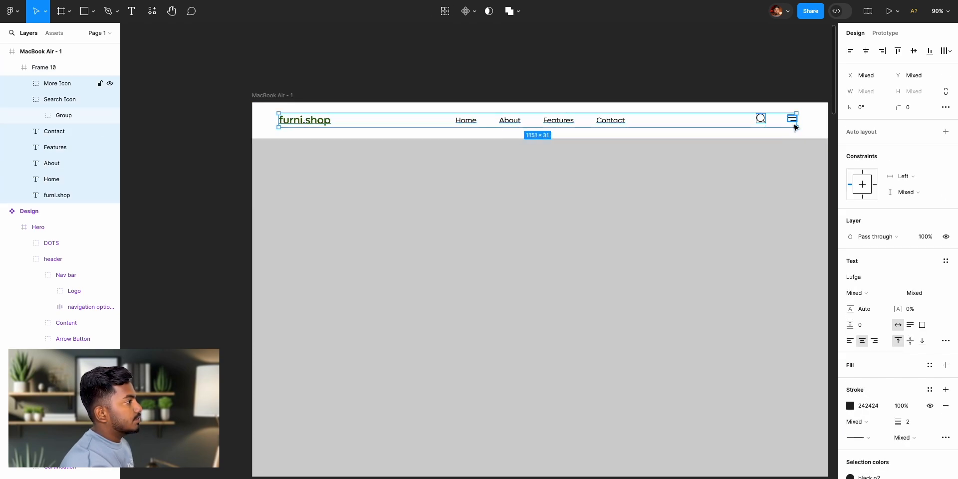
click(914, 55)
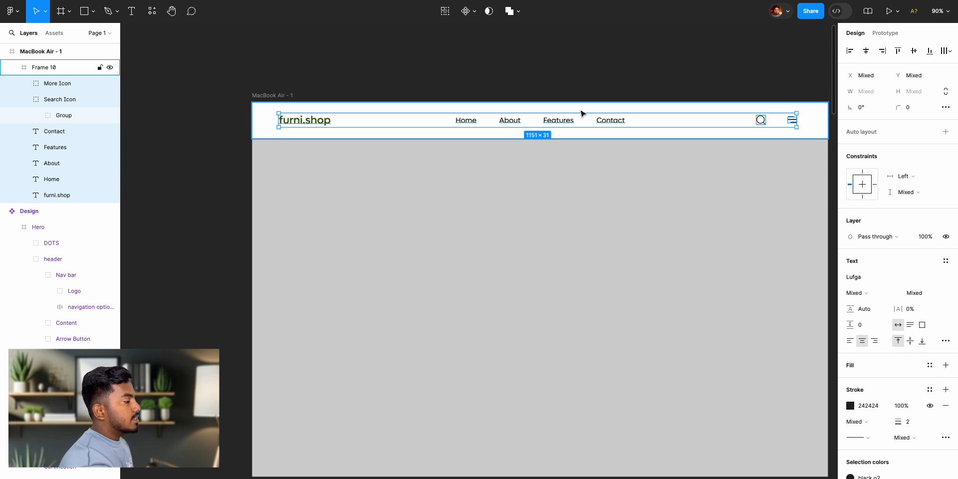
click(915, 53)
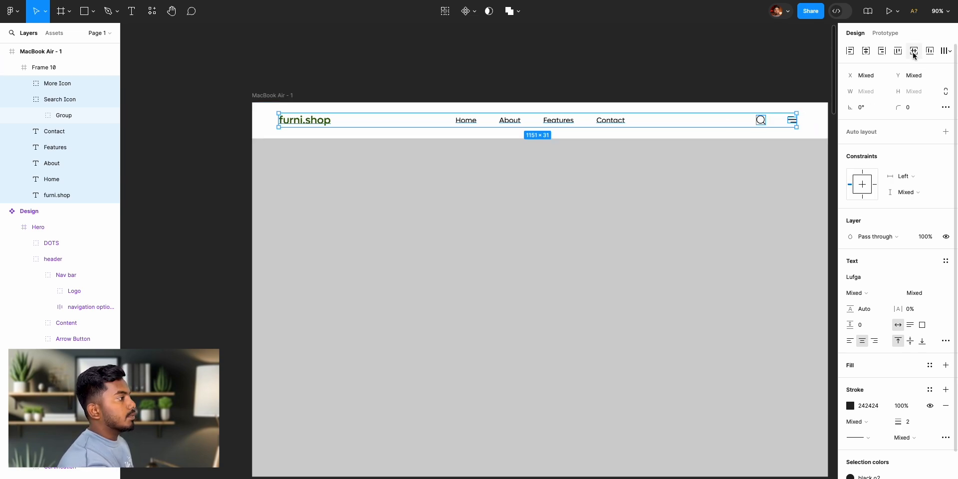
click(660, 76)
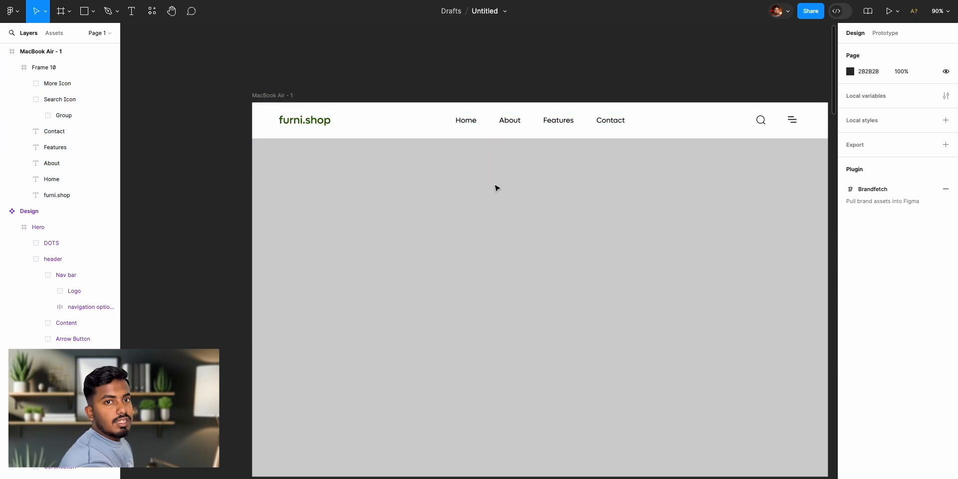
- Examine the reference design's hero section and compare its layout with the MacBook Air frame
scroll(494, 185, left, 15)
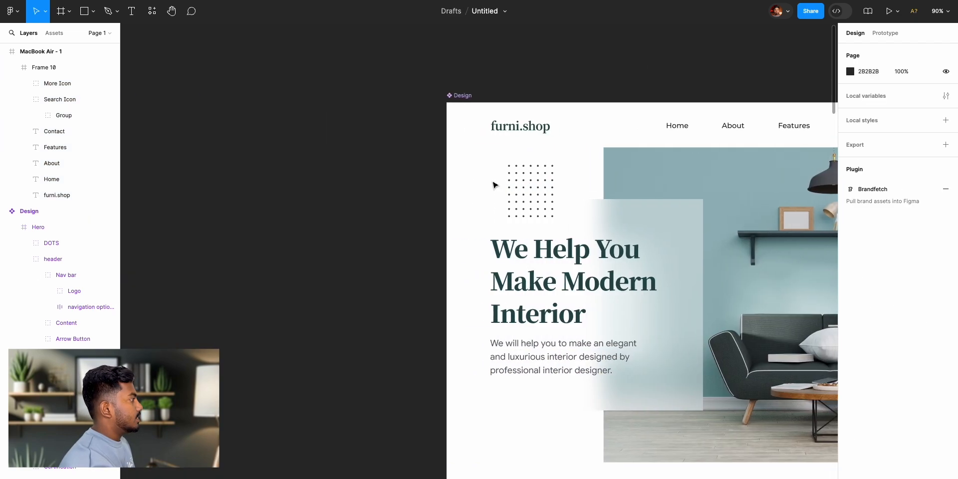
scroll(495, 185, right, 5)
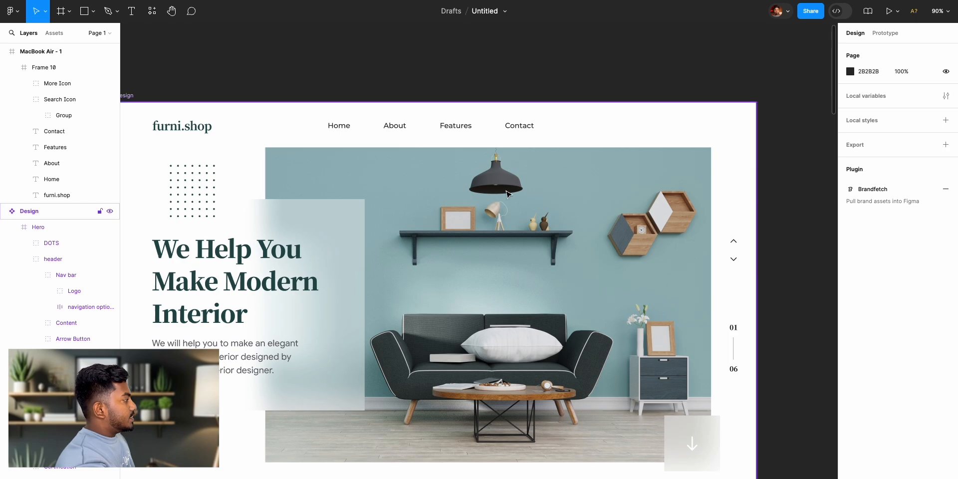
scroll(459, 225, left, 4)
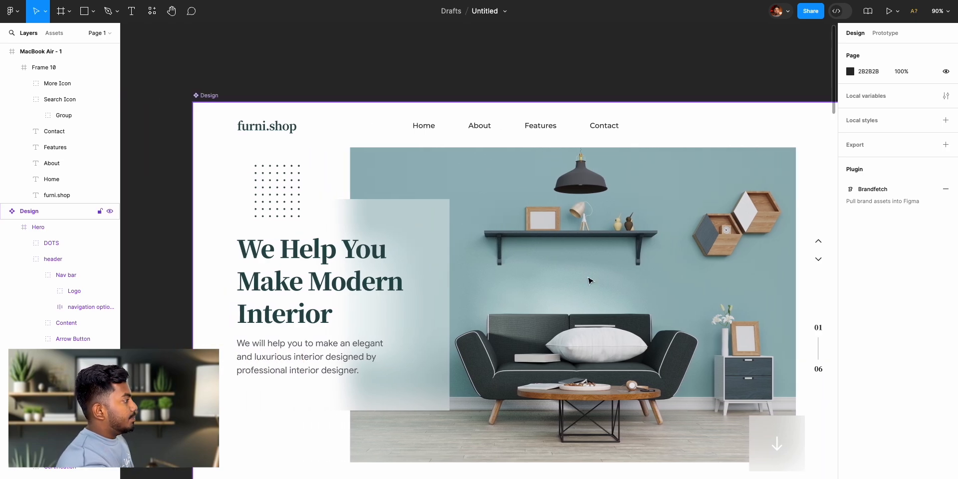
scroll(759, 284, right, 10)
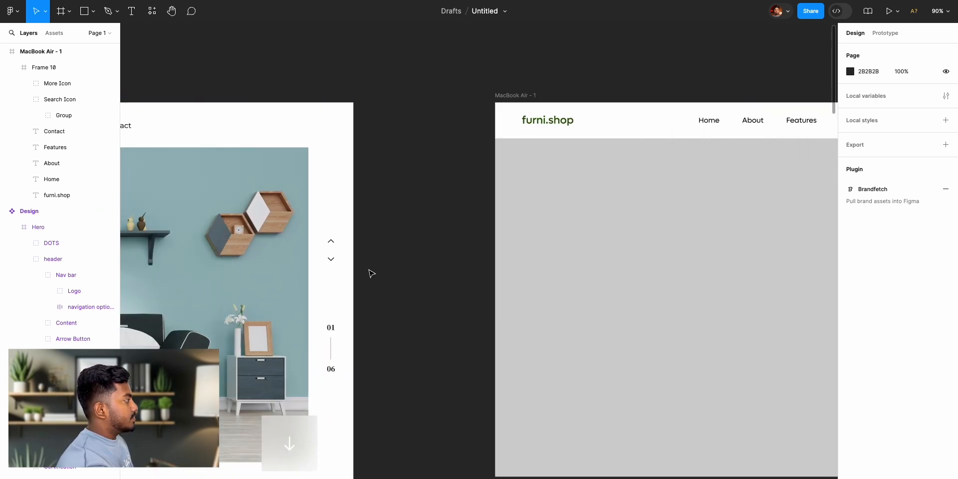
scroll(381, 267, left, 9)
scroll(387, 285, right, 3)
scroll(480, 269, right, 10)
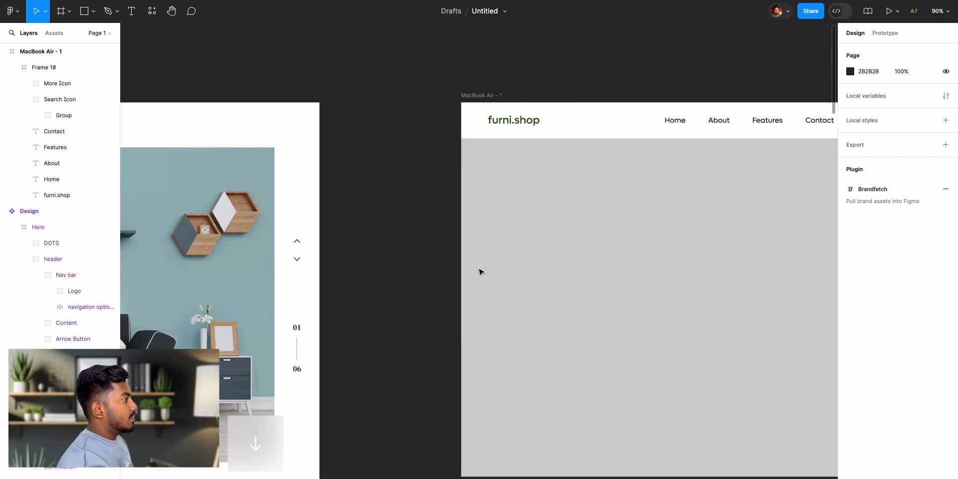
scroll(415, 98, down, 1)
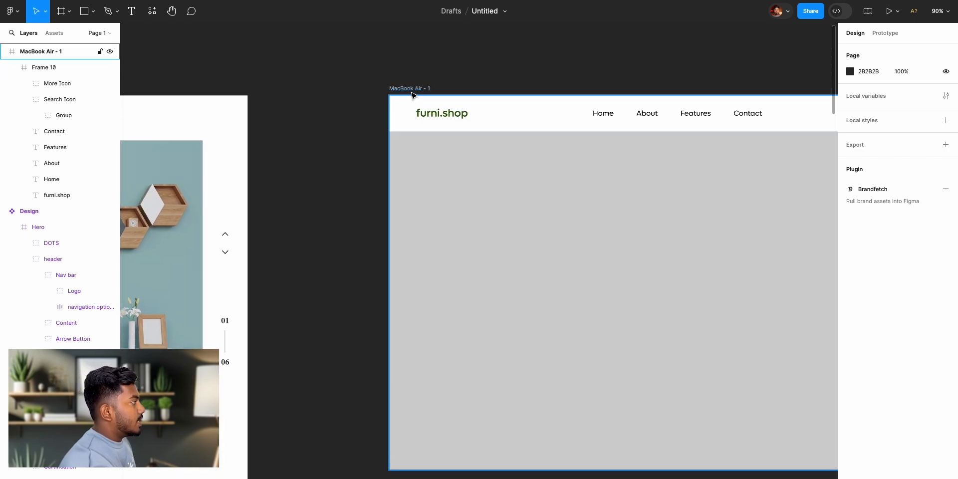
- Change the MacBook Air frame's fill colour to white
click(415, 93)
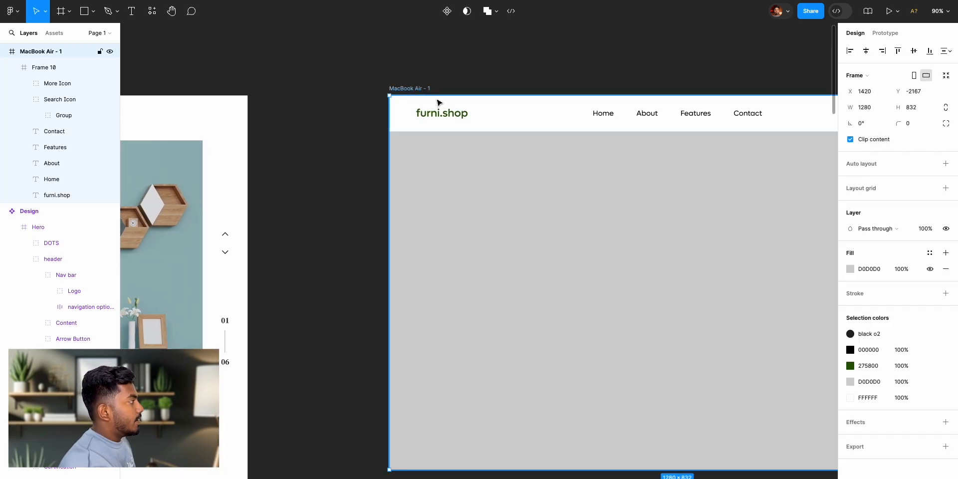
click(851, 269)
drag(774, 295, 686, 223)
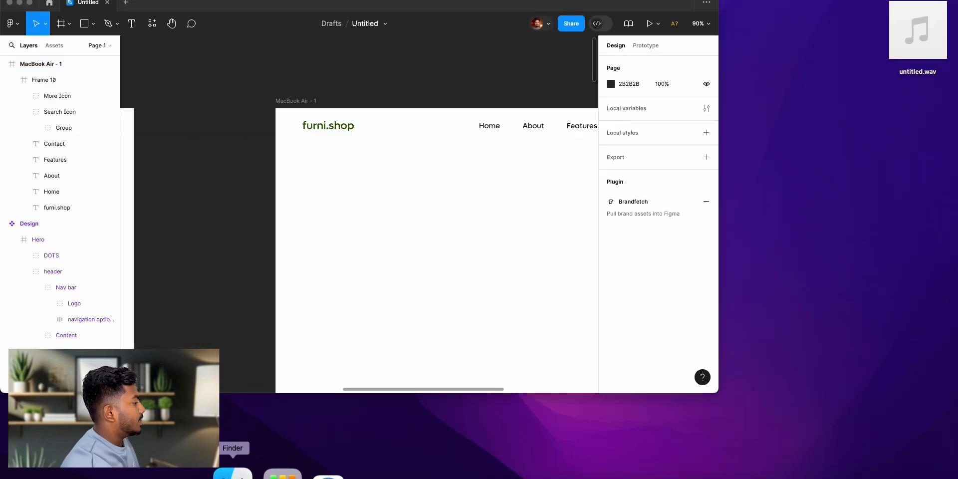
- Import the image 23717.jpg from the Downloads folder in Finder onto the Figma canvas and restore Figma to full screen
click(232, 470)
click(292, 218)
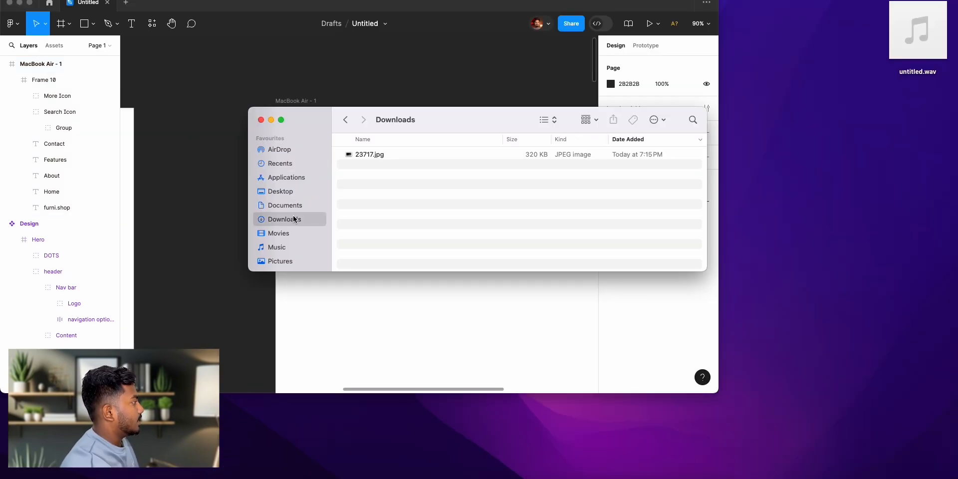
click(379, 155)
drag(388, 157, 201, 277)
click(273, 122)
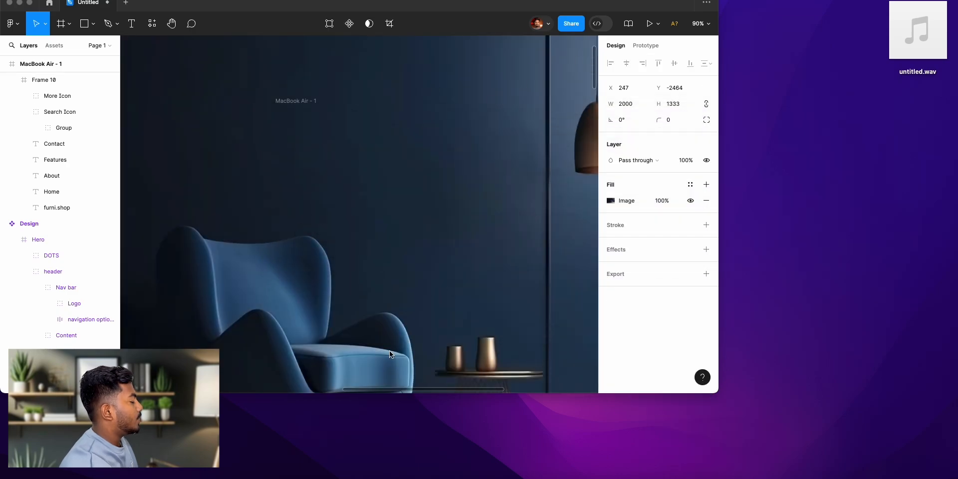
click(29, 3)
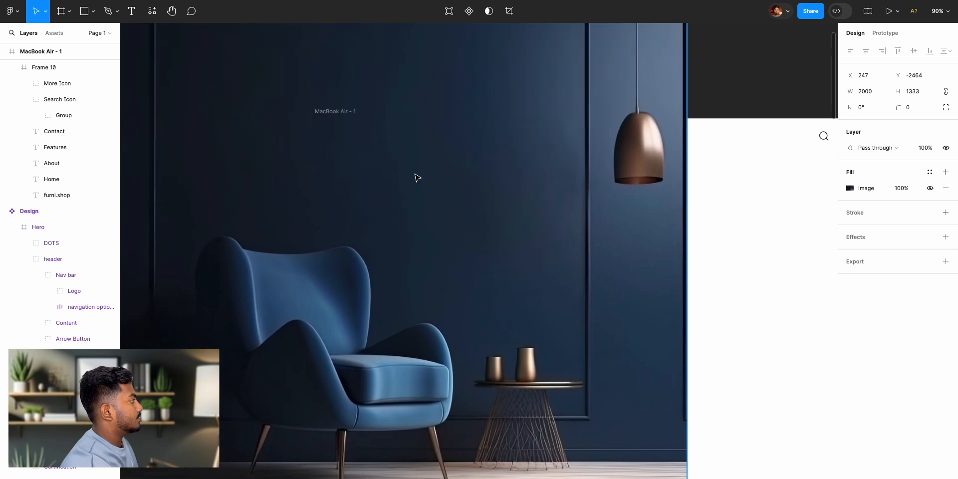
- Scale the imported armchair image down to 662 × 441 and place it inside the MacBook Air frame below the header
scroll(459, 170, up, 5)
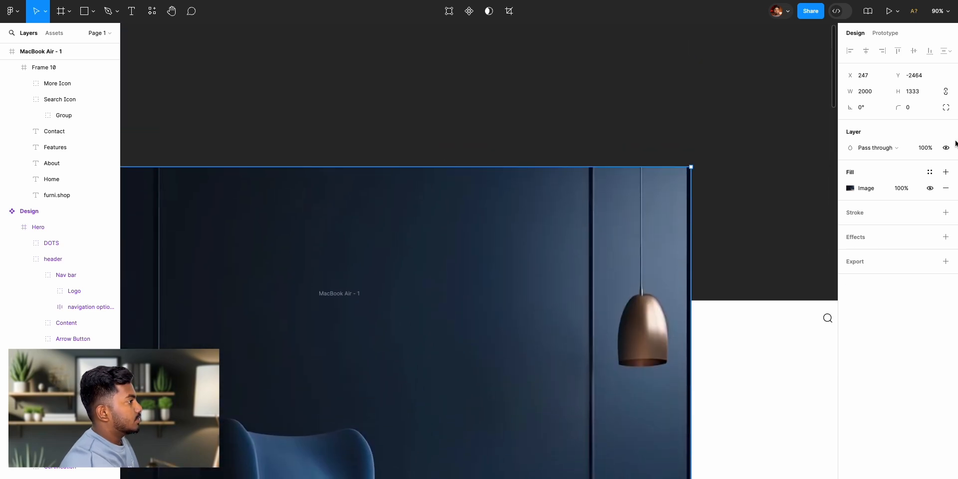
scroll(624, 231, down, 5)
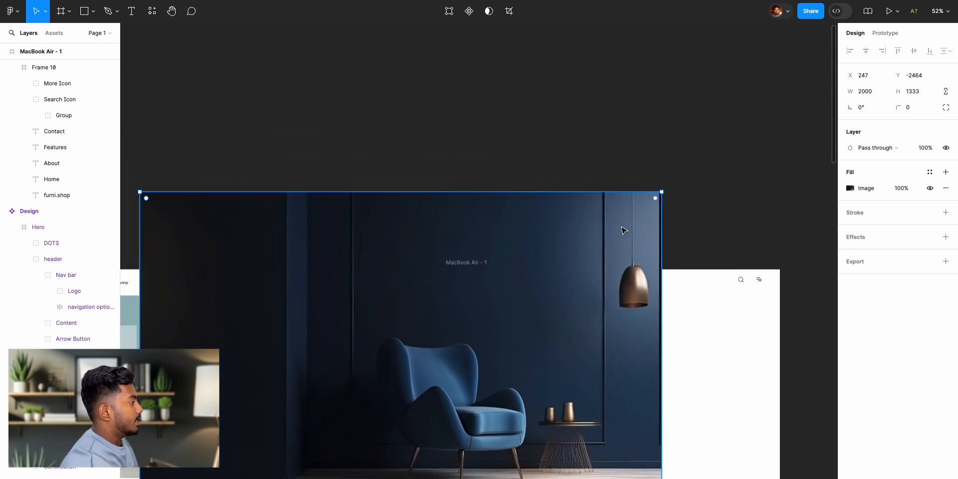
scroll(624, 230, down, 3)
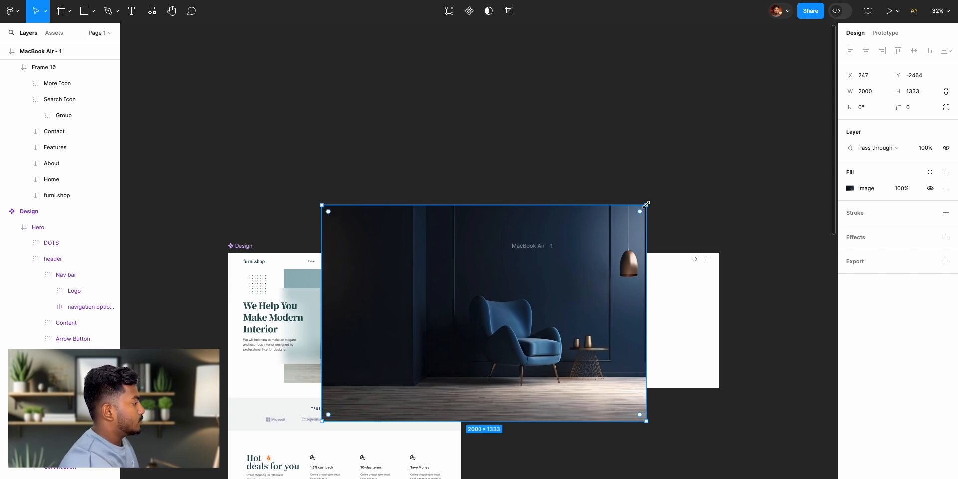
key(ctrl+plus)
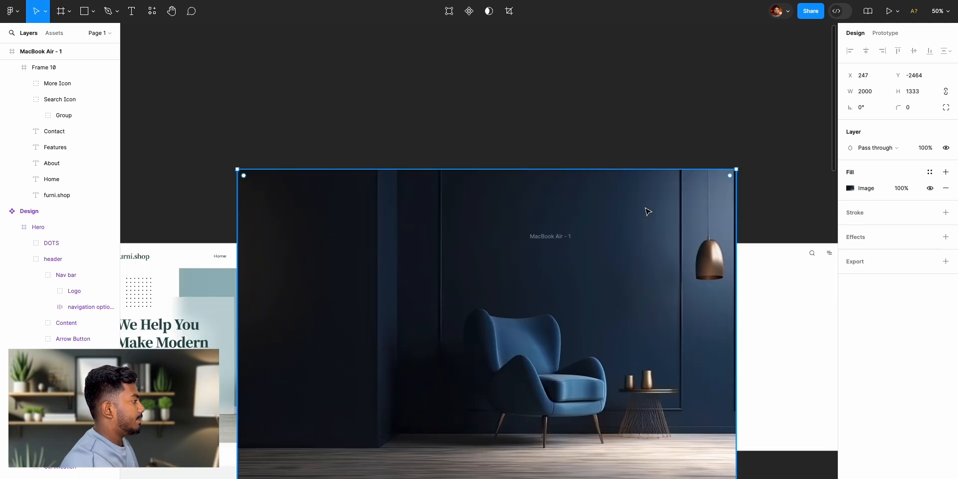
key(ctrl+minus)
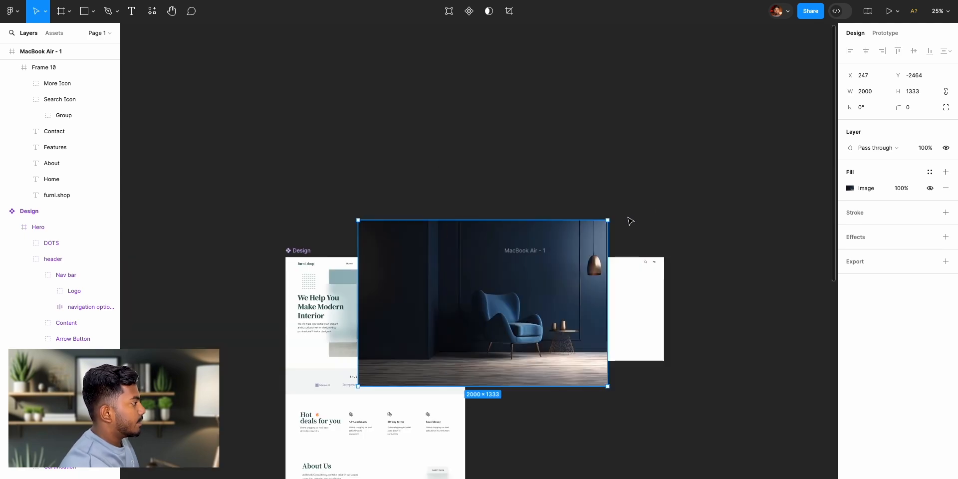
drag(549, 236, 739, 67)
scroll(763, 121, right, 1)
scroll(764, 122, up, 1)
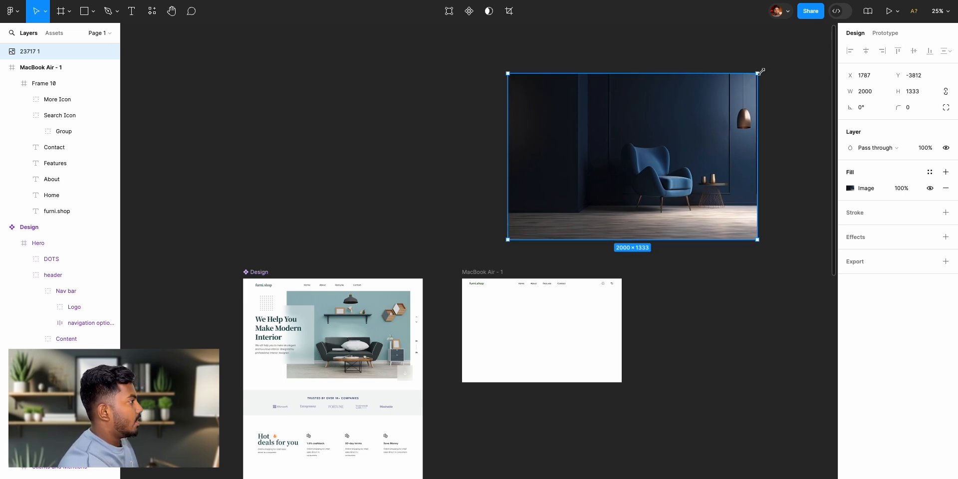
drag(759, 71, 643, 155)
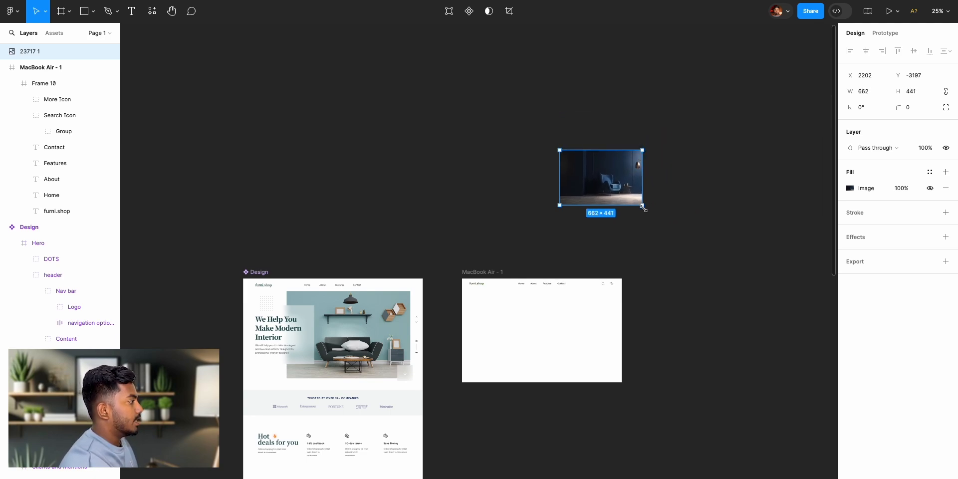
drag(643, 206, 558, 331)
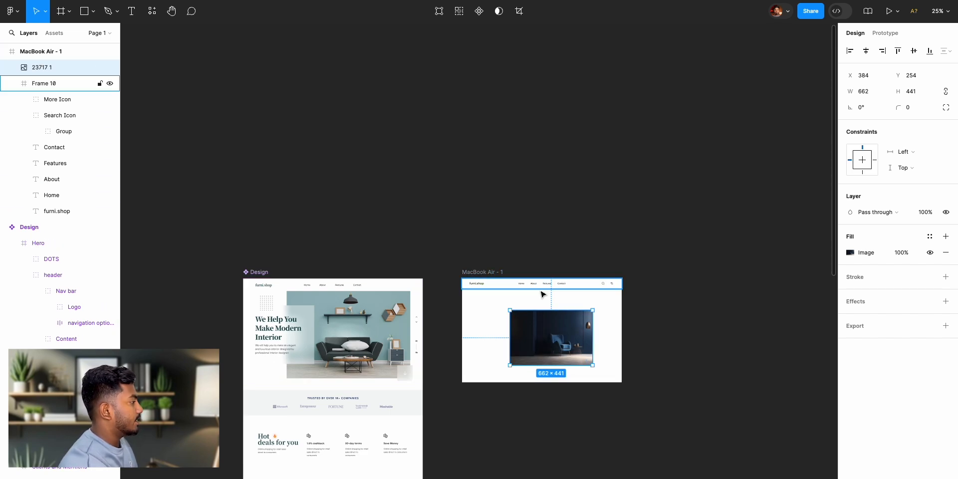
- Enlarge the armchair image to 890 × 593 and position it at X 301, Y 112, following the reference hero layout
scroll(542, 292, up, 10)
scroll(544, 298, down, 4)
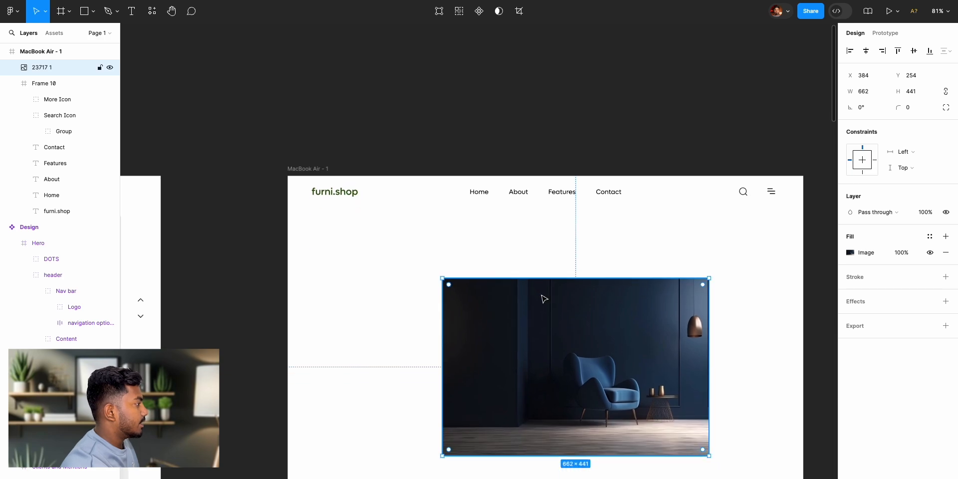
scroll(669, 390, right, 1)
key(alt)
drag(684, 405, 713, 424)
drag(604, 361, 615, 326)
scroll(607, 327, left, 1)
scroll(607, 326, left, 15)
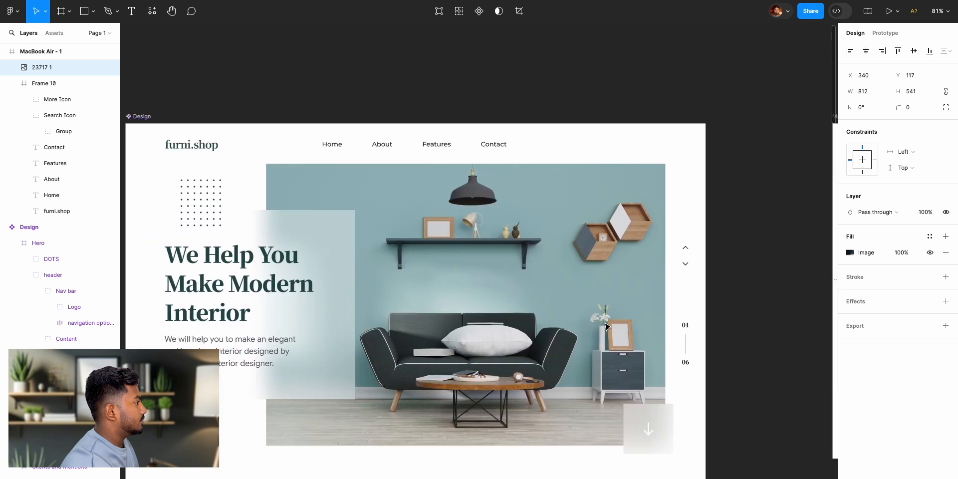
scroll(650, 200, right, 15)
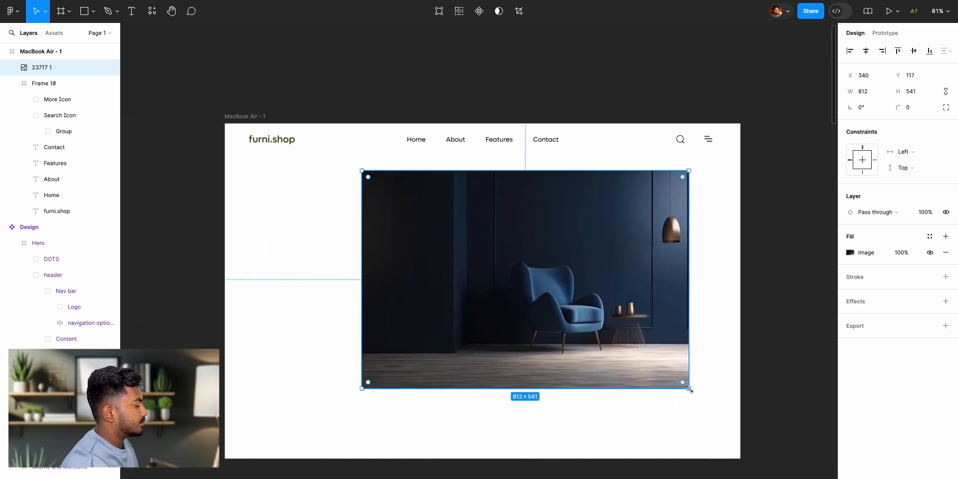
drag(689, 389, 705, 400)
drag(634, 311, 633, 327)
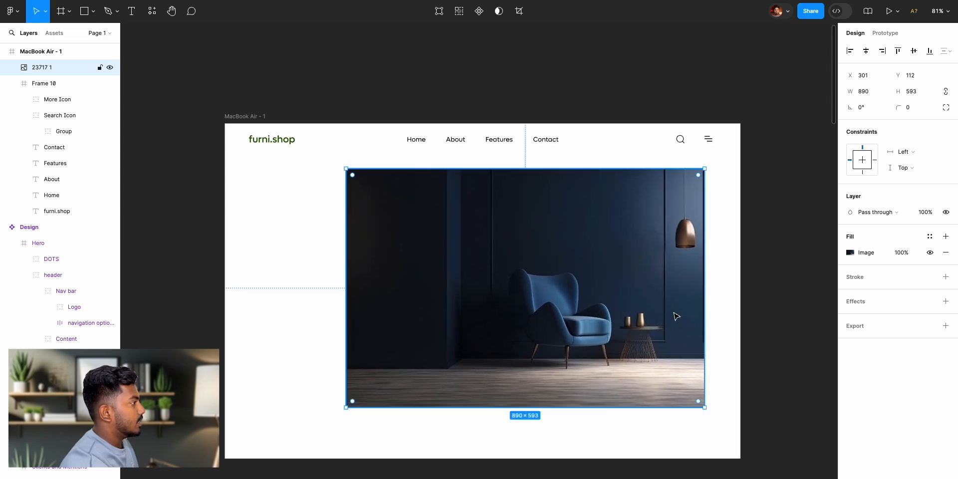
- Recolour the furni.shop logo text with dark navy 162431 sampled from the wall in the armchair image
click(759, 292)
scroll(656, 267, left, 10)
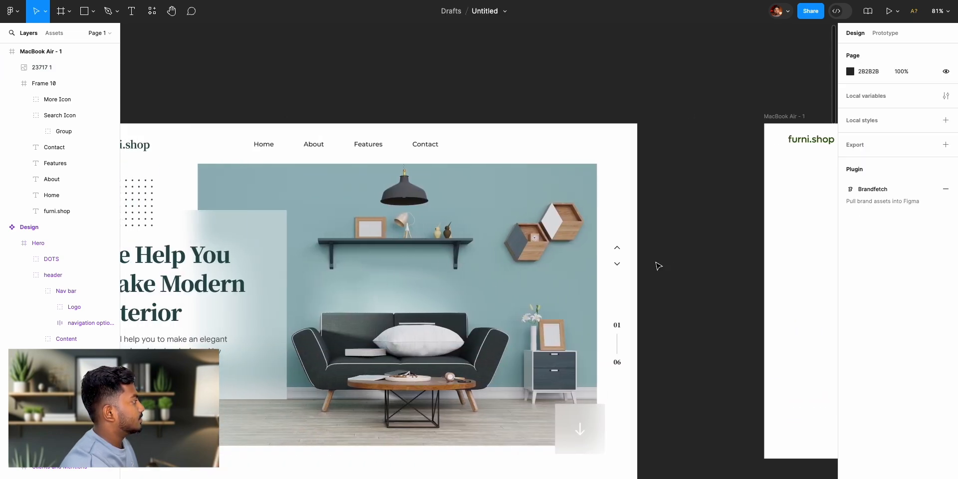
scroll(656, 265, left, 3)
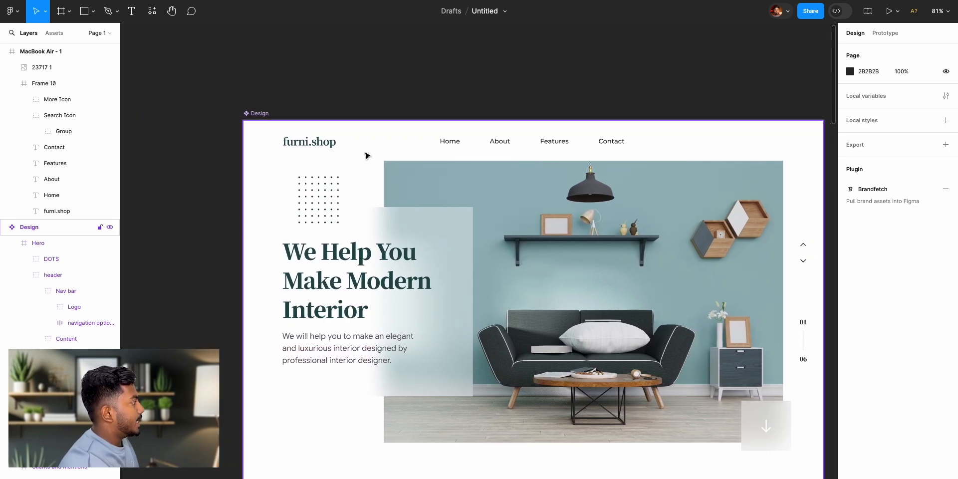
scroll(697, 190, right, 13)
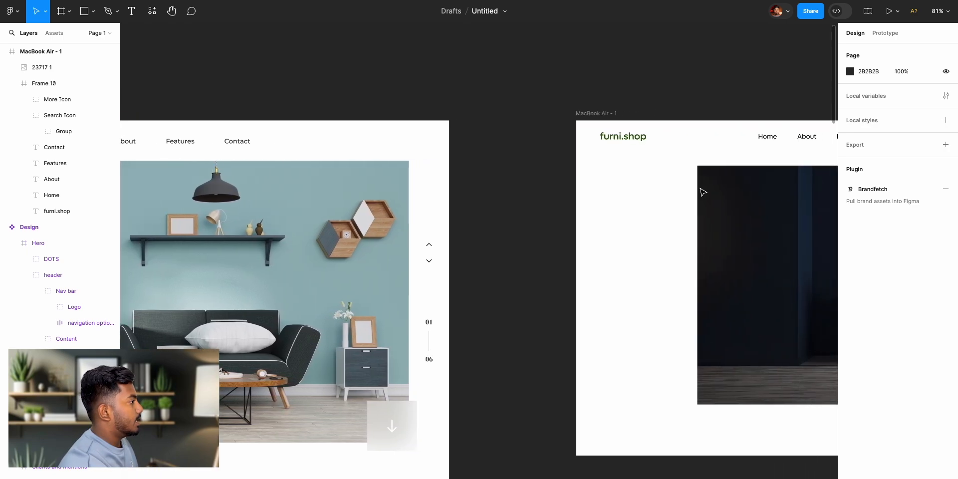
scroll(689, 177, left, 2)
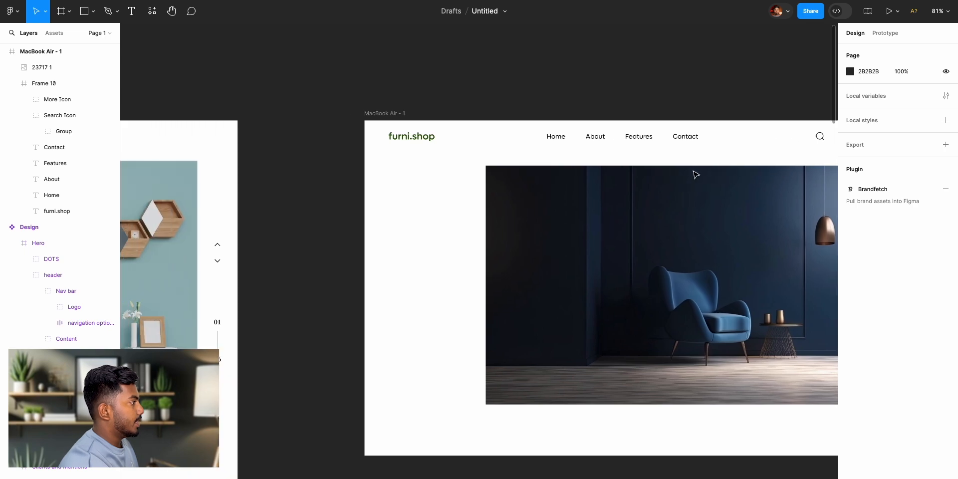
scroll(689, 172, right, 2)
double_click(344, 143)
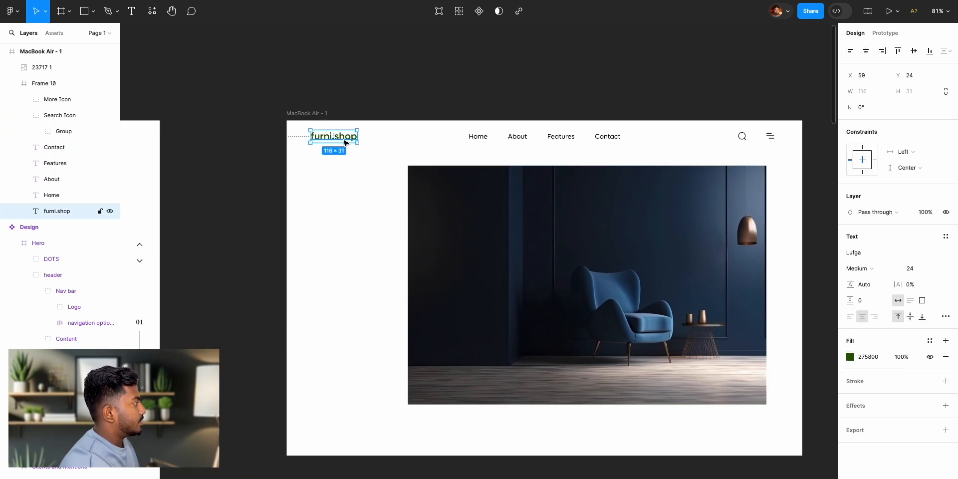
click(851, 358)
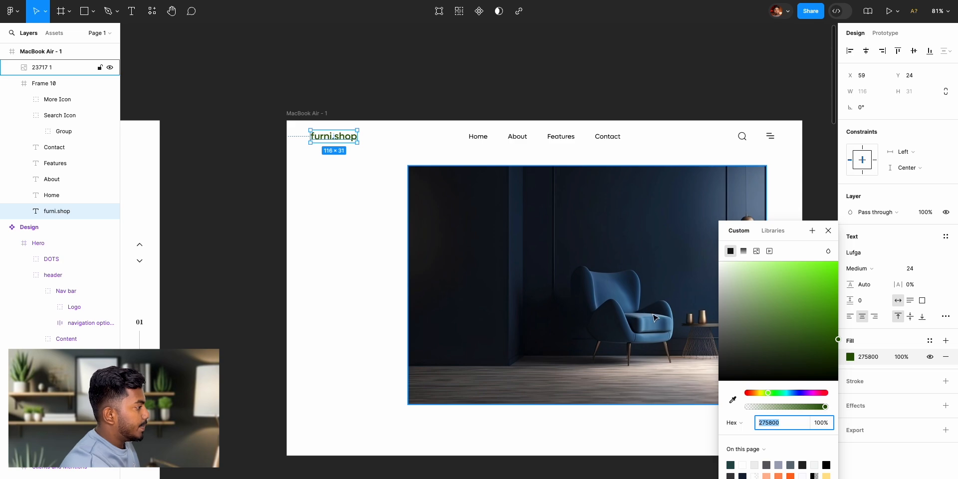
click(732, 402)
click(621, 209)
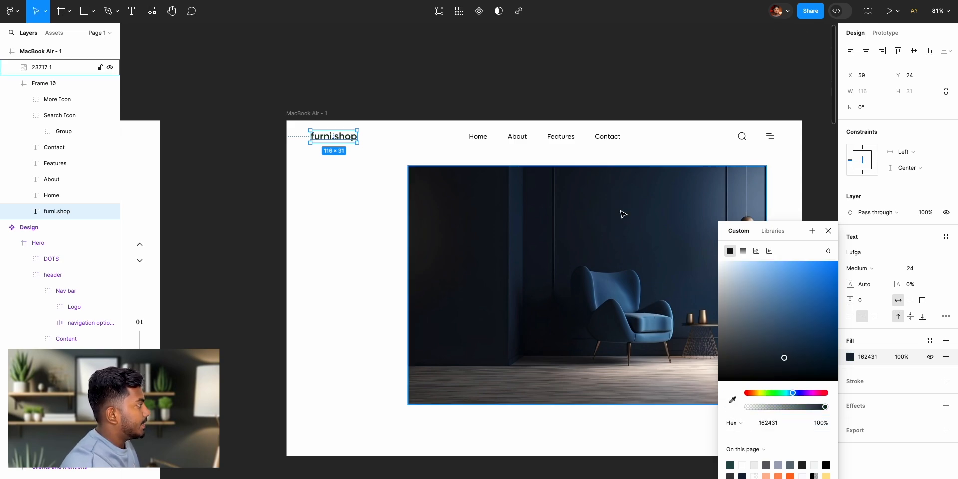
click(828, 231)
click(524, 59)
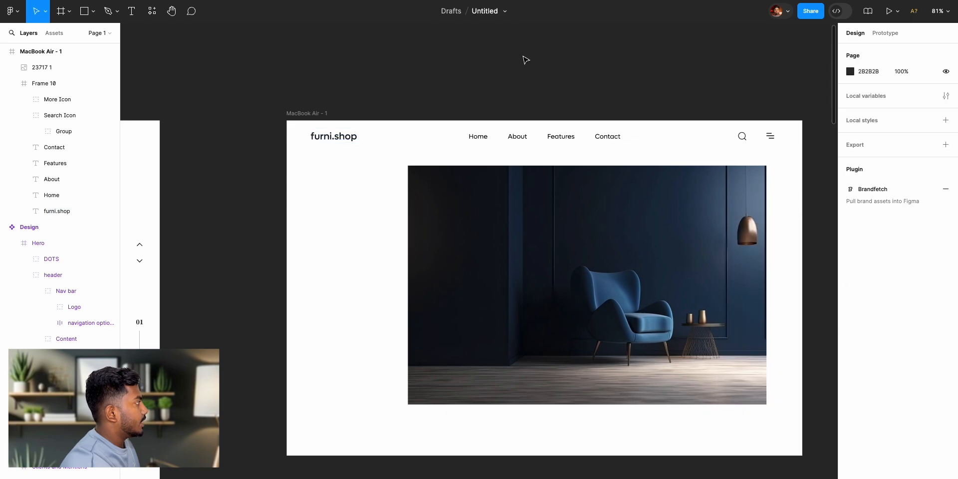
- Change the furni.shop logo text fill to blue 3B6689 sampled from the armchair in the image
scroll(363, 149, up, 10)
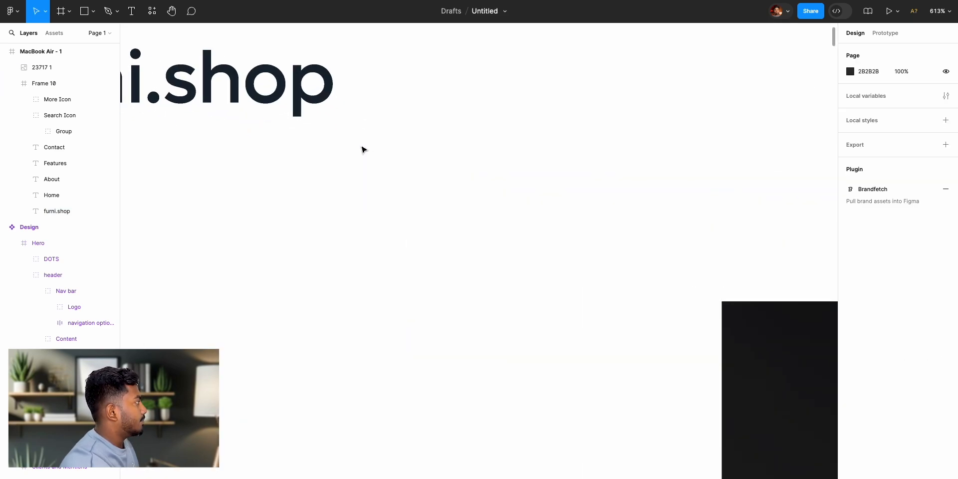
scroll(364, 148, down, 6)
double_click(328, 131)
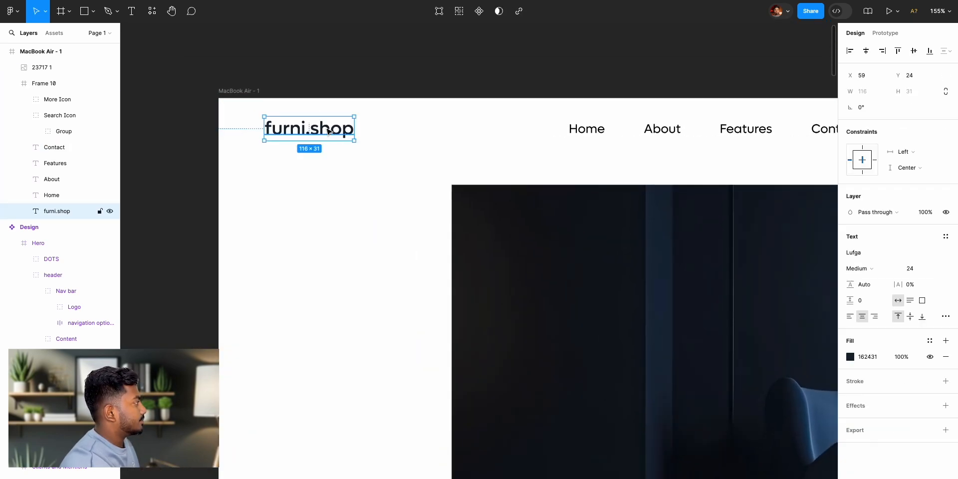
click(850, 357)
scroll(720, 324, right, 5)
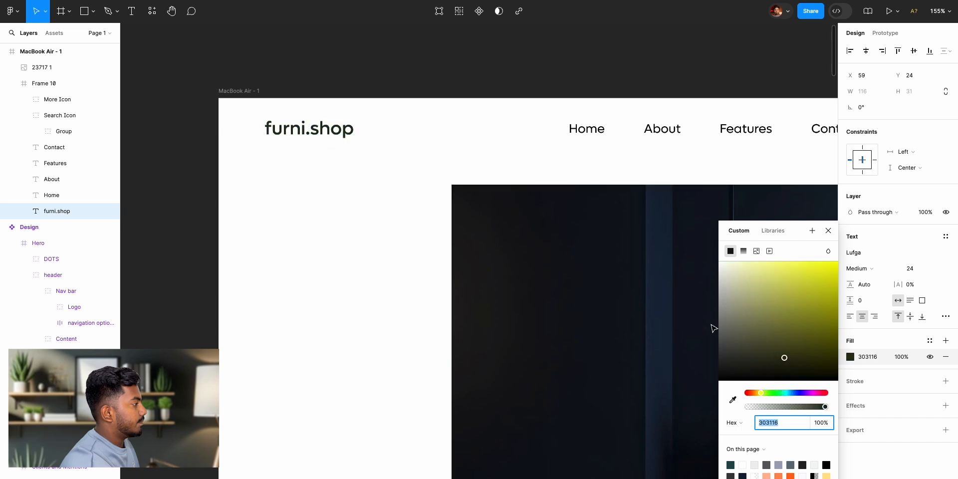
scroll(689, 318, right, 2)
scroll(691, 319, right, 5)
scroll(690, 319, down, 2)
click(733, 399)
click(572, 353)
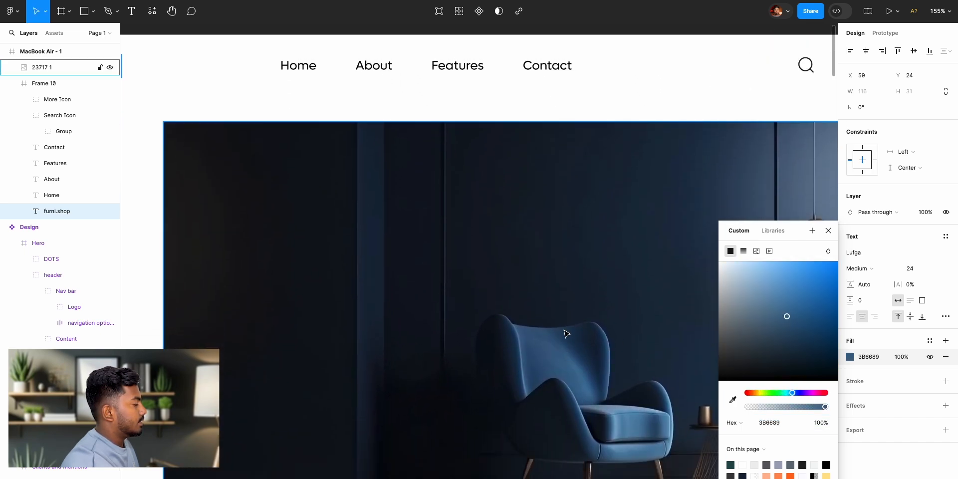
scroll(567, 322, left, 7)
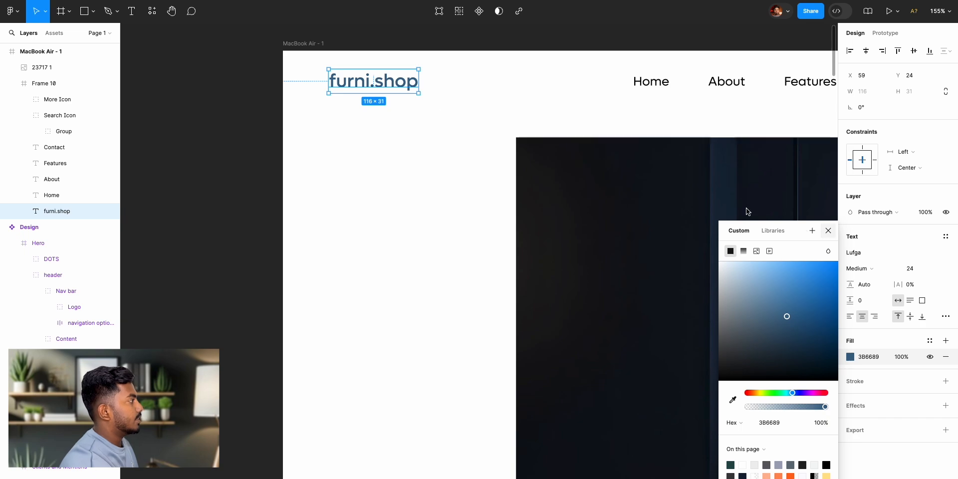
click(828, 230)
click(274, 133)
- Draw a frame about 381 × 359 below the logo, overlapping the armchair image's left part
scroll(274, 132, up, 2)
scroll(274, 131, down, 6)
scroll(274, 133, down, 1)
scroll(277, 127, left, 8)
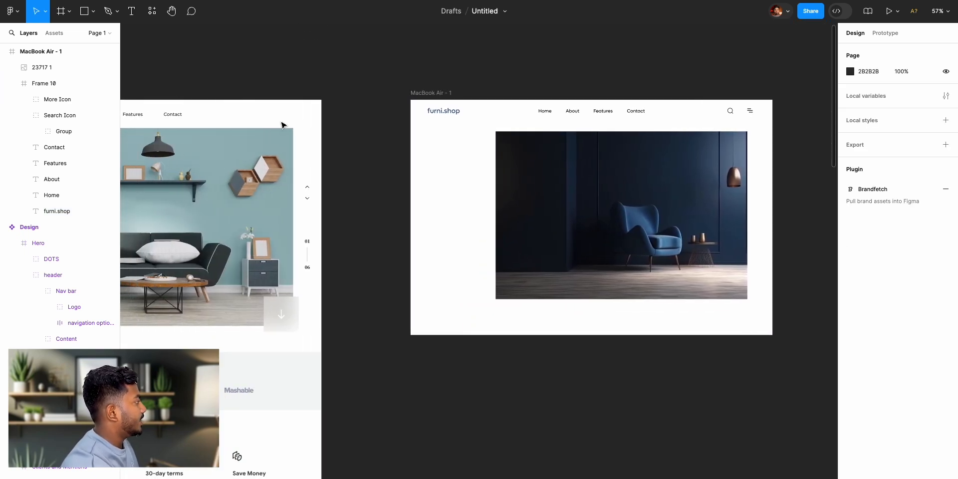
scroll(281, 130, left, 1)
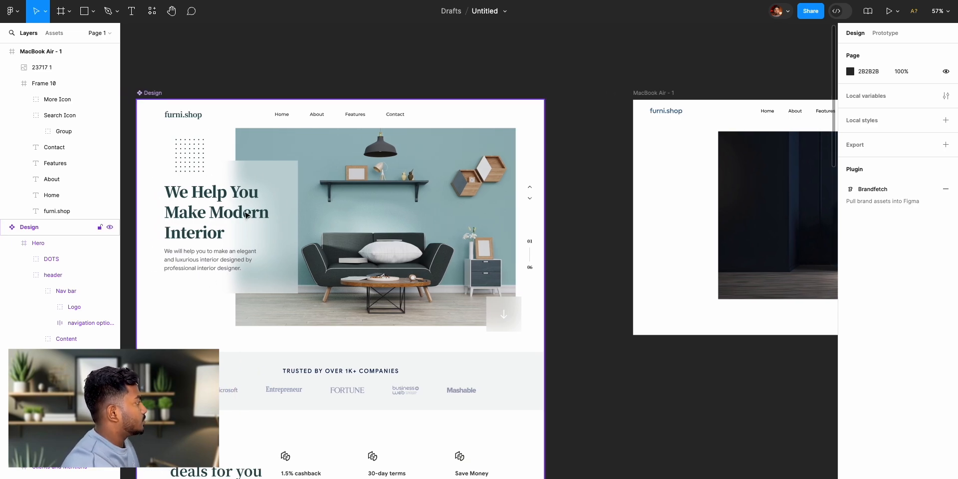
scroll(609, 201, right, 6)
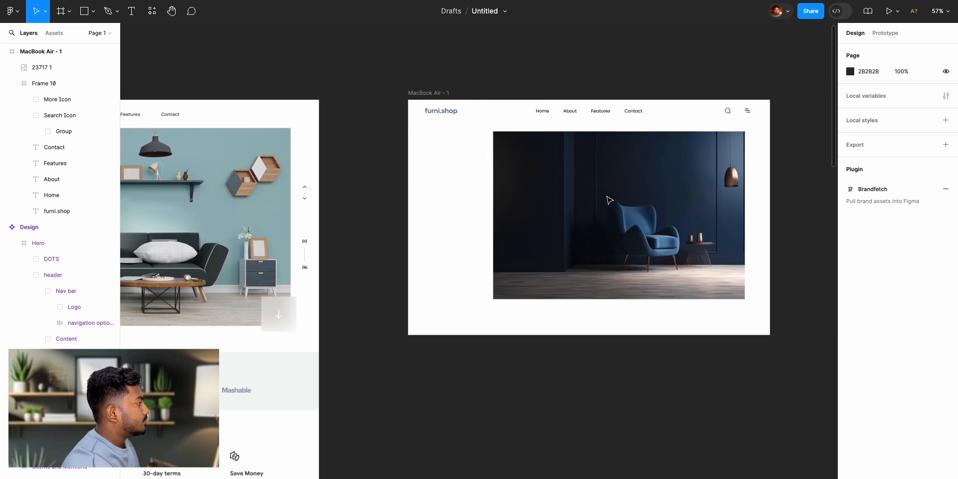
scroll(556, 160, up, 5)
scroll(558, 159, down, 2)
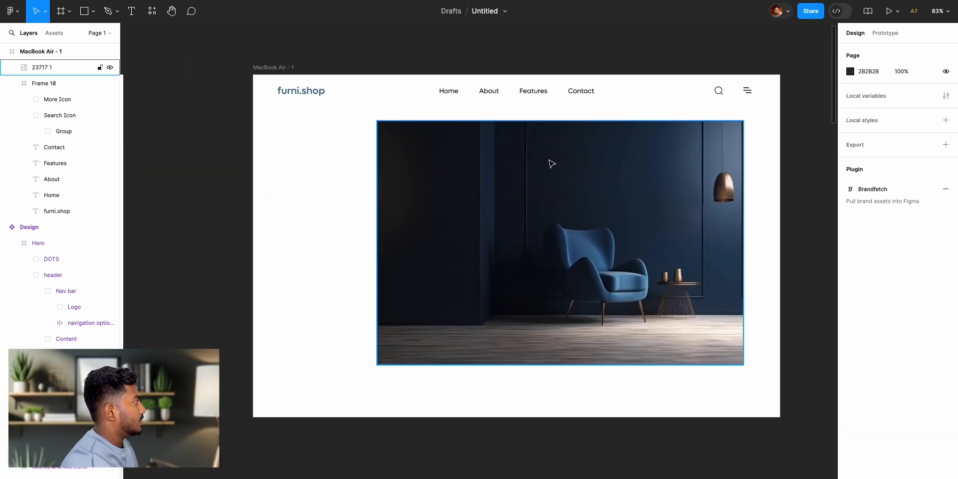
click(60, 11)
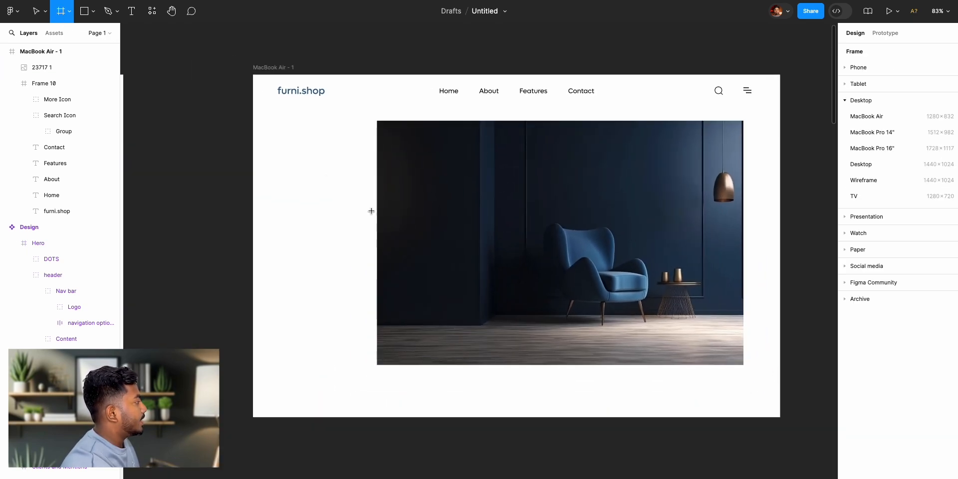
drag(278, 144, 434, 291)
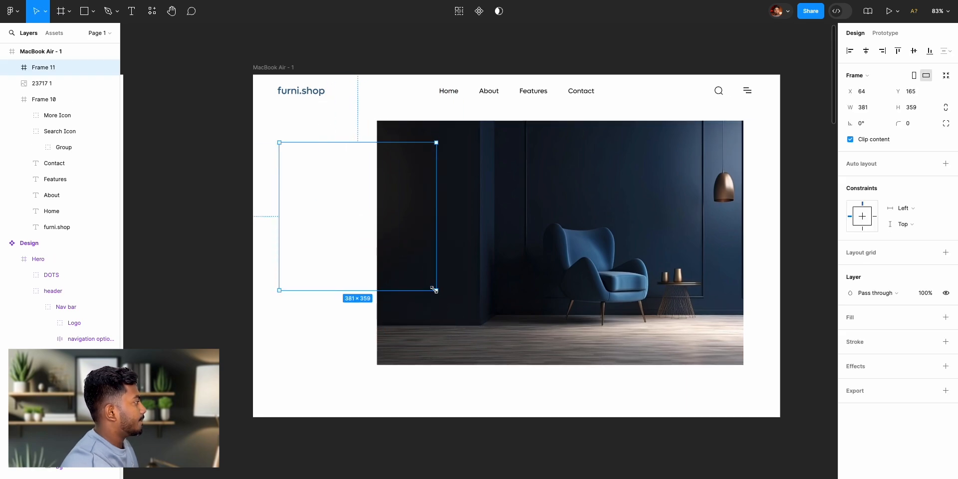
- Enlarge the new overlapping frame to 427 × 416 and position it at X 72, Y 208
scroll(436, 292, left, 10)
scroll(436, 294, left, 4)
scroll(435, 294, right, 12)
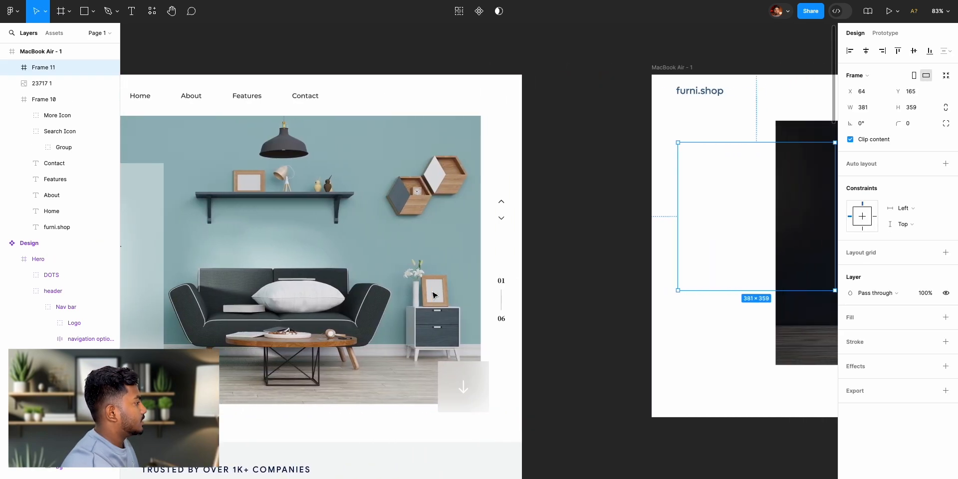
drag(661, 290, 680, 314)
mouse_move(611, 231)
mouse_down()
mouse_move(612, 250)
mouse_move(606, 244)
mouse_up()
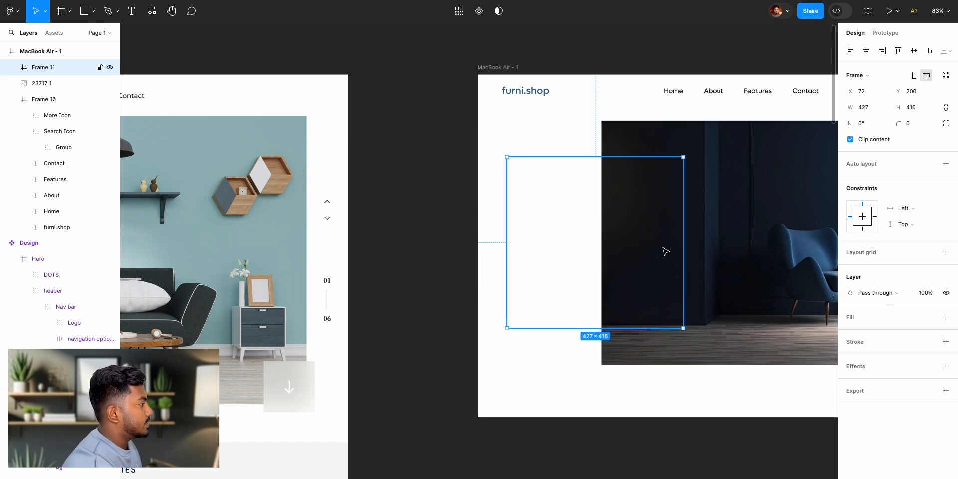
scroll(665, 251, right, 5)
drag(364, 238, 366, 243)
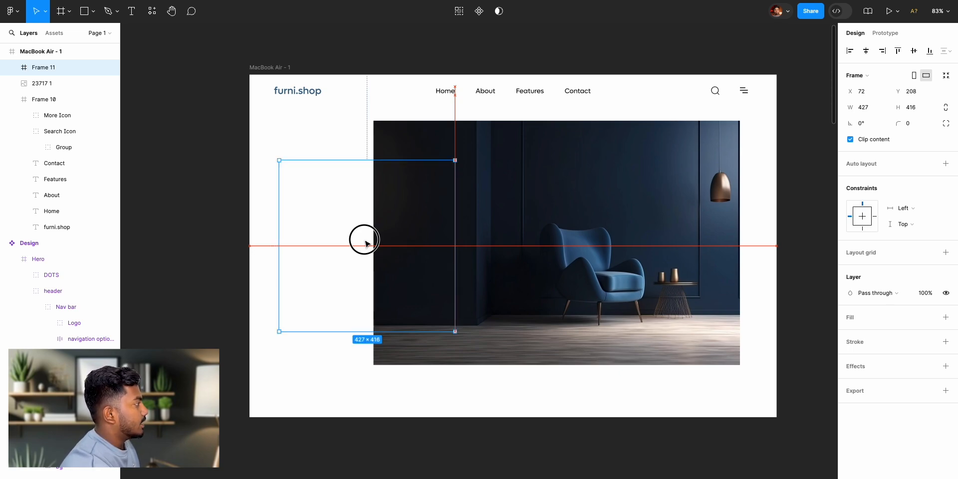
drag(366, 243, 365, 243)
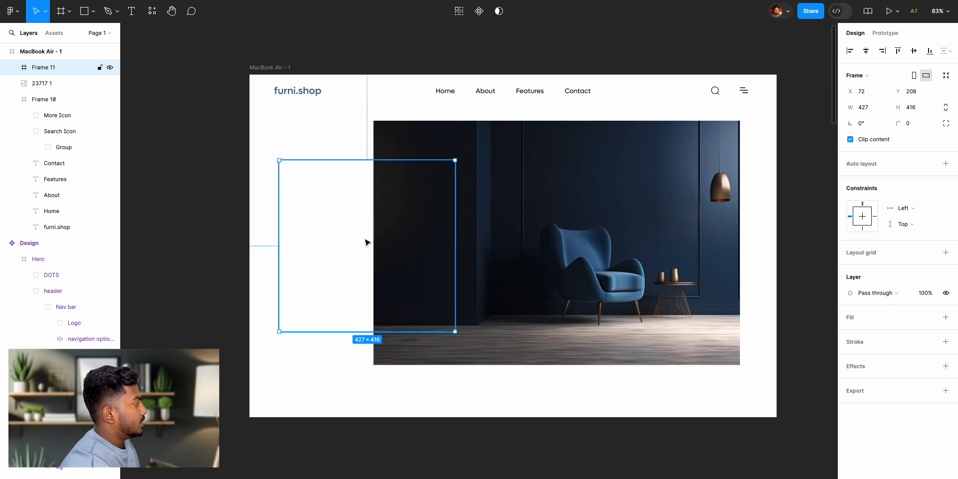
- Give the overlapping frame a white FFFFFF fill at 60% opacity, following the reference hero's translucent panel
click(946, 317)
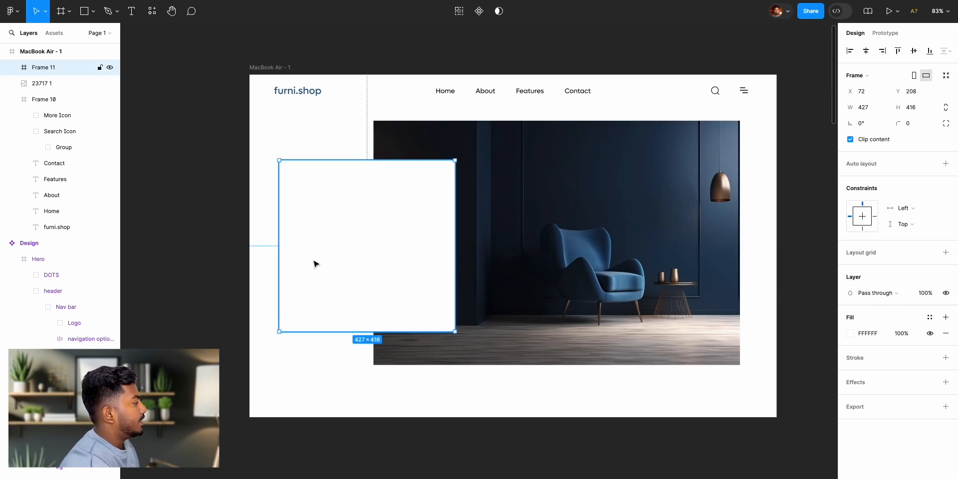
click(203, 246)
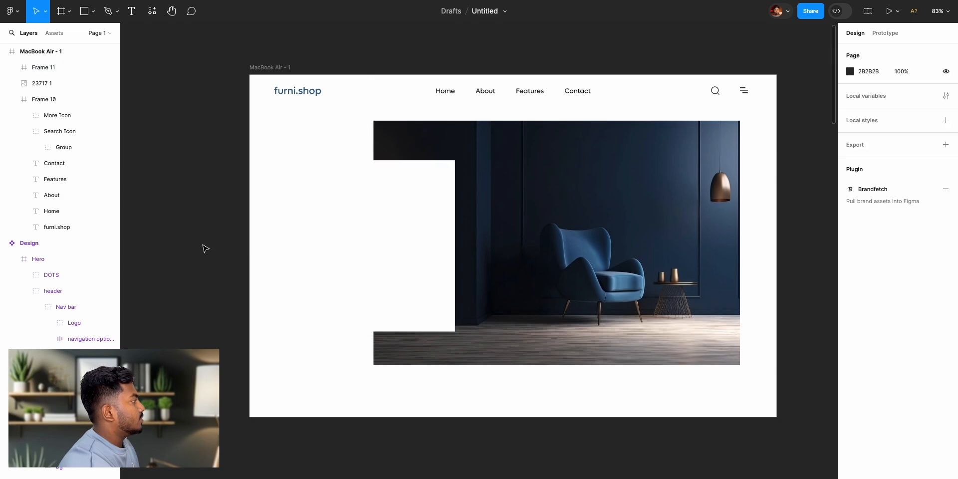
scroll(204, 247, left, 10)
scroll(203, 247, left, 15)
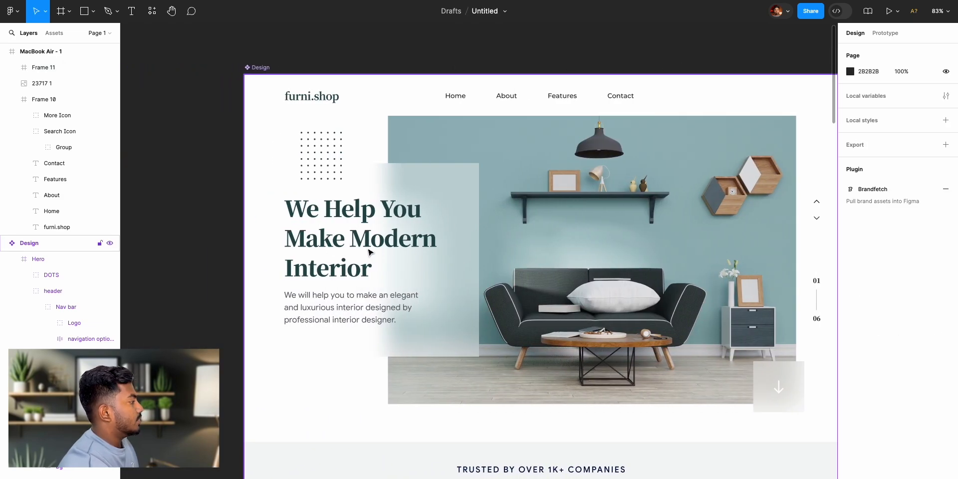
scroll(515, 278, right, 20)
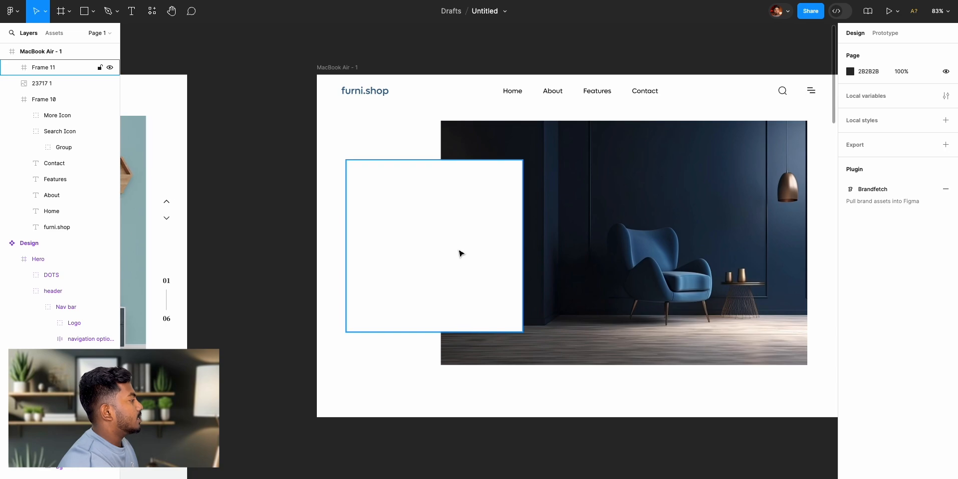
click(460, 253)
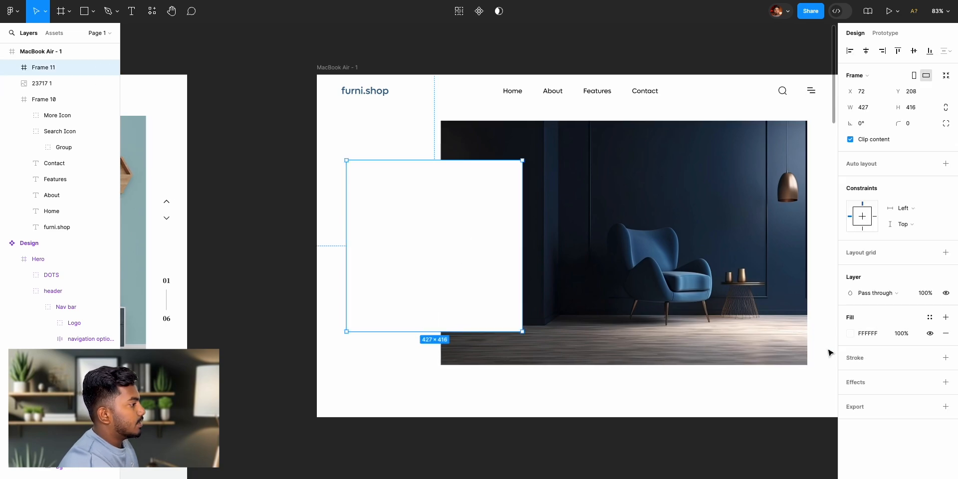
click(849, 337)
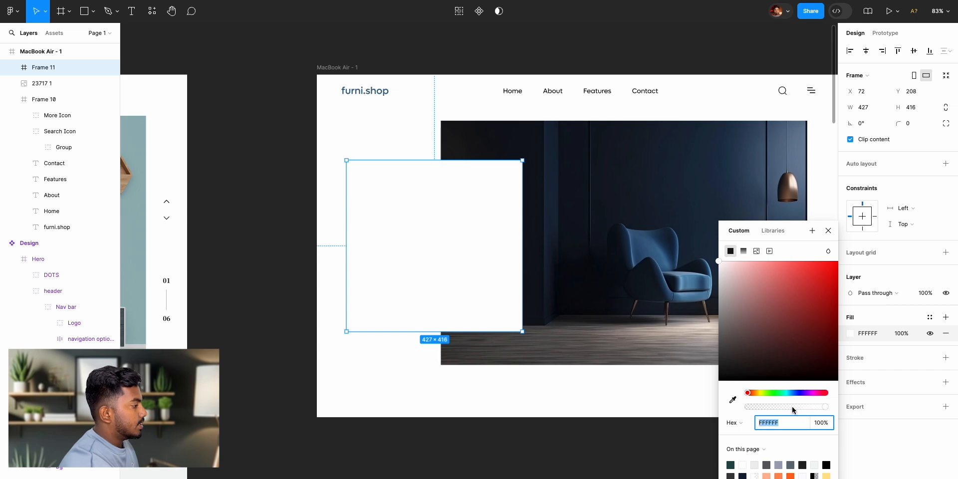
mouse_move(805, 410)
mouse_down()
mouse_move(787, 409)
mouse_move(795, 411)
mouse_up()
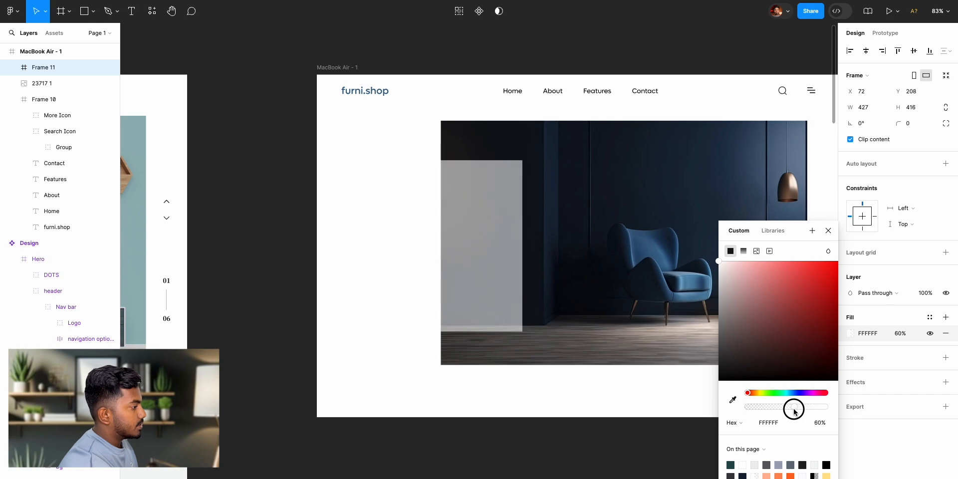
click(829, 231)
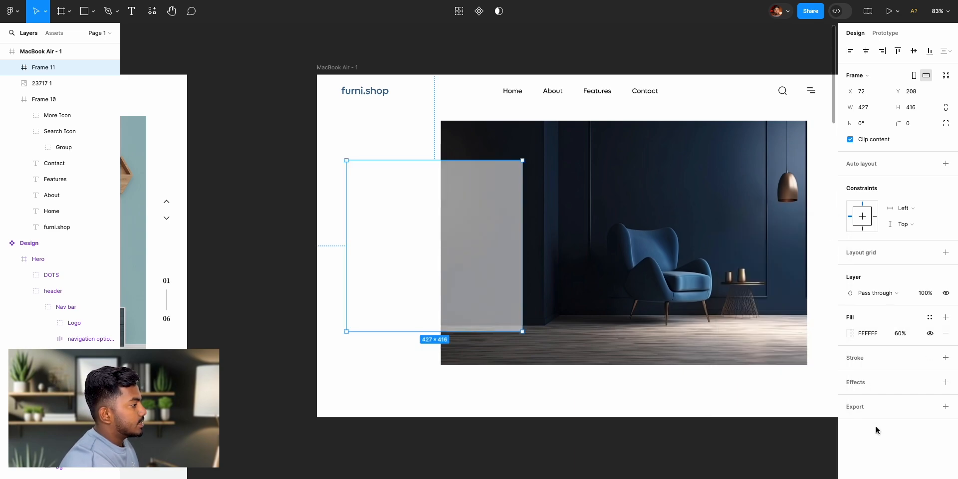
- Add a background blur effect to the white translucent frame over the armchair image and raise its blur to 28.31
click(871, 385)
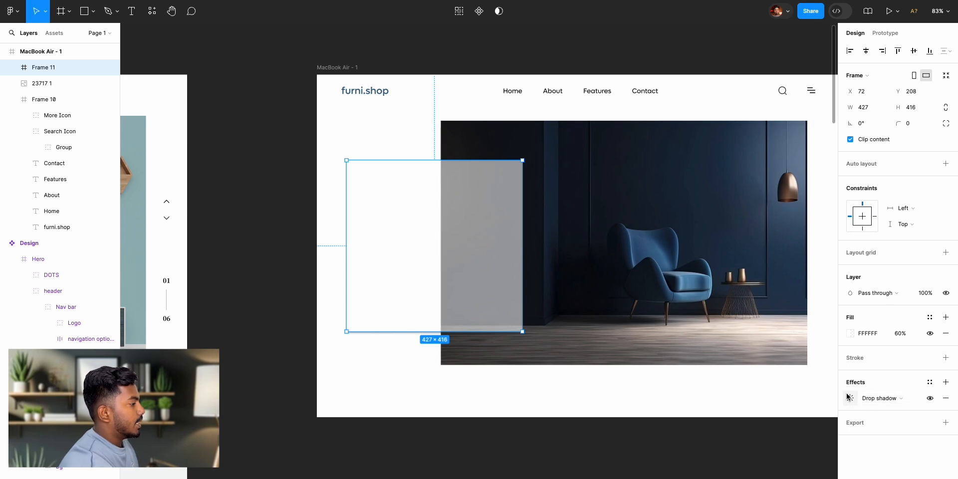
click(873, 400)
click(876, 421)
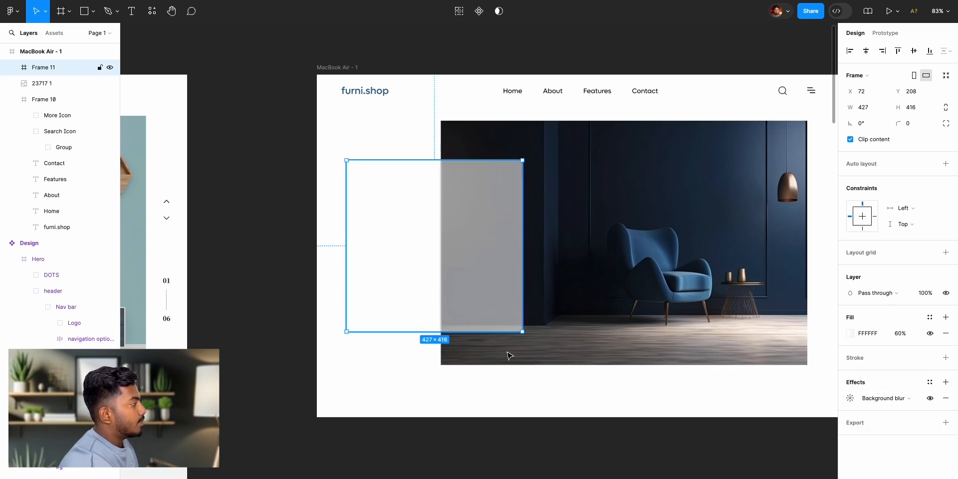
click(851, 400)
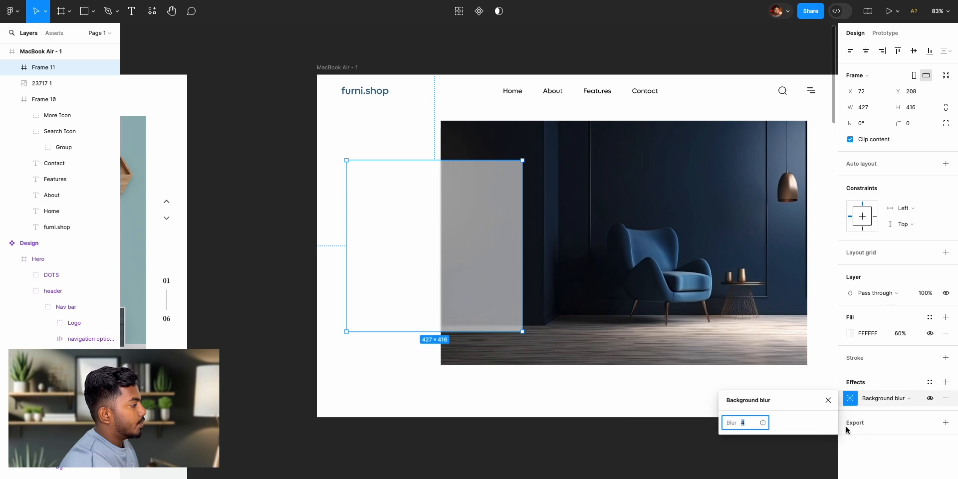
drag(731, 422, 878, 434)
drag(729, 425, 761, 423)
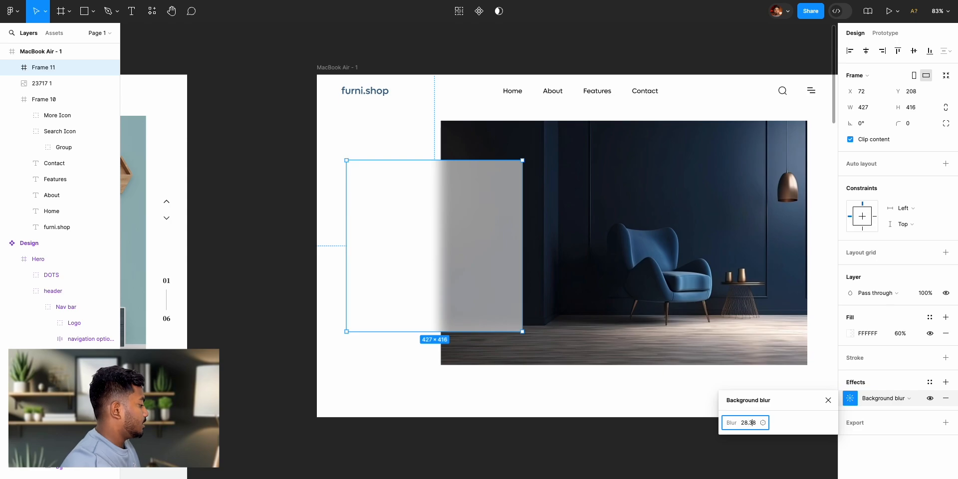
key(Return)
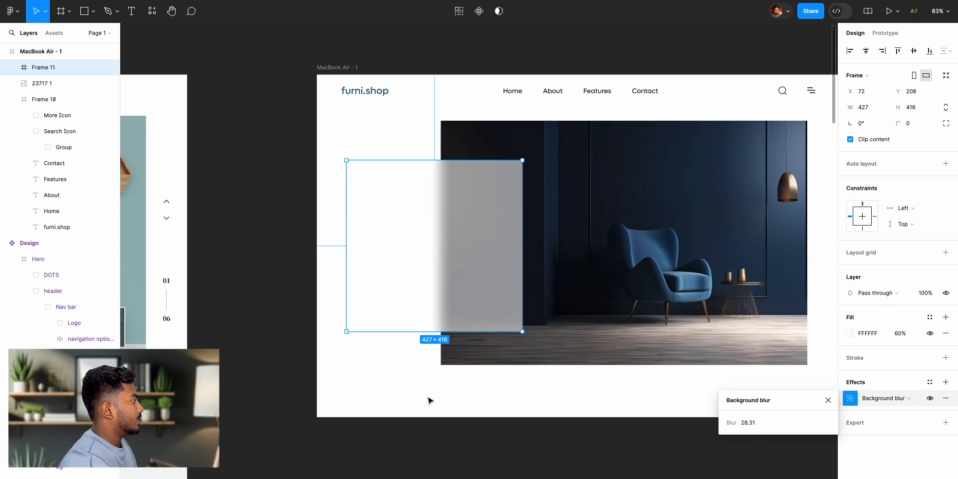
- Set the overlapping frame's background blur to 50, using the reference hero's frosted panel as the guide
scroll(428, 400, left, 10)
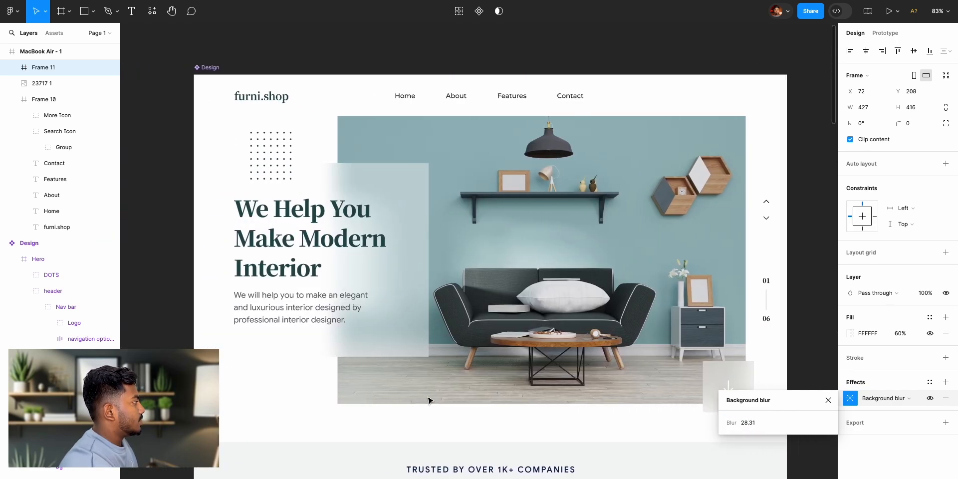
scroll(428, 347, right, 9)
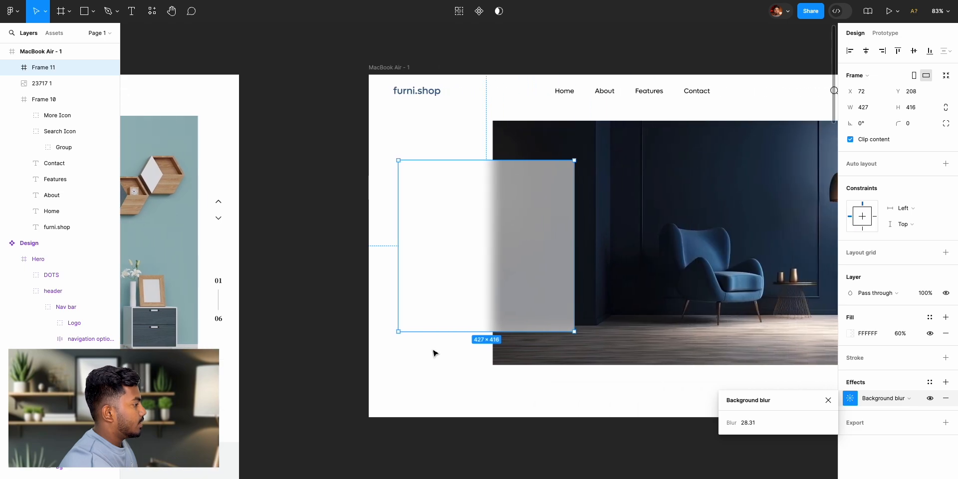
click(749, 424)
text(50)
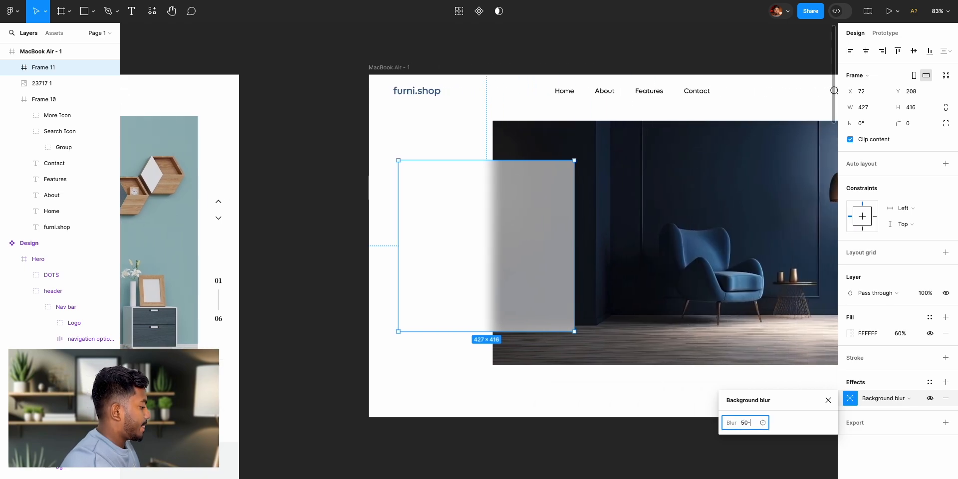
key(Return)
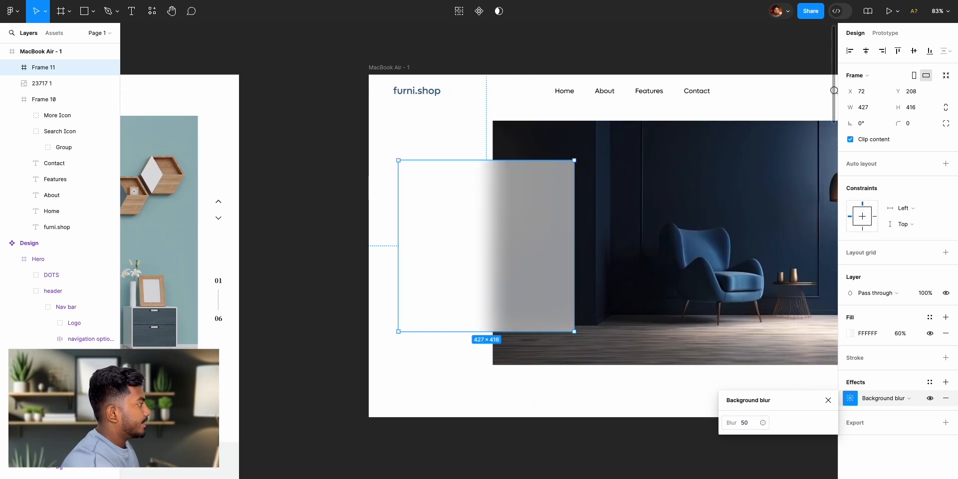
click(632, 472)
- Compare the blurred frame's frosted look and fill settings with the text panel in the reference hero
scroll(633, 474, left, 5)
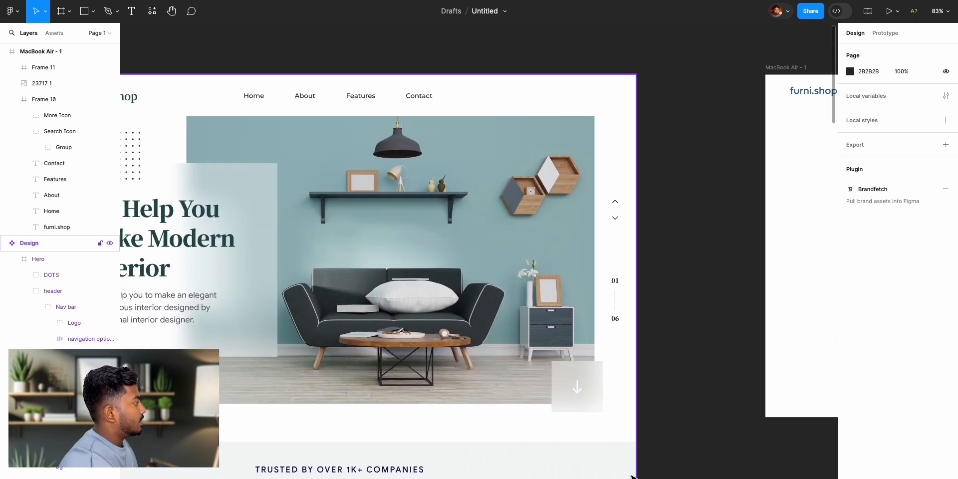
scroll(632, 474, right, 5)
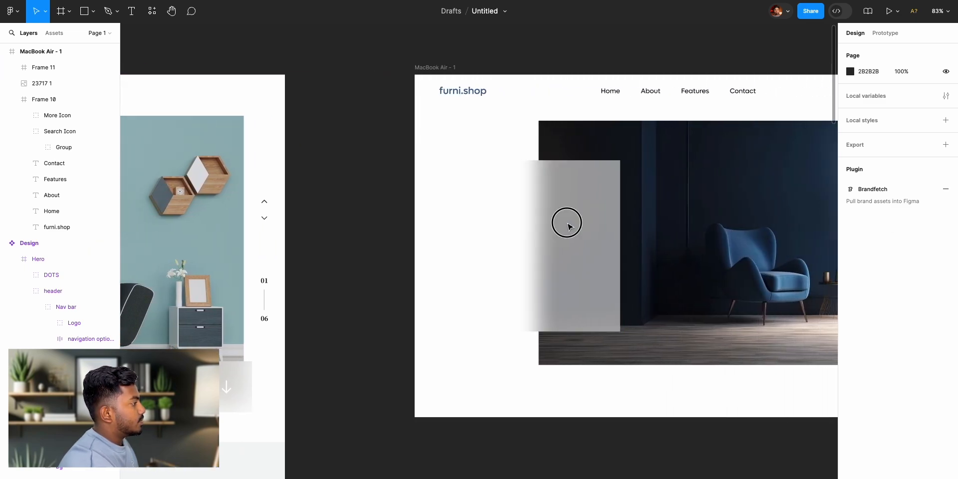
click(569, 224)
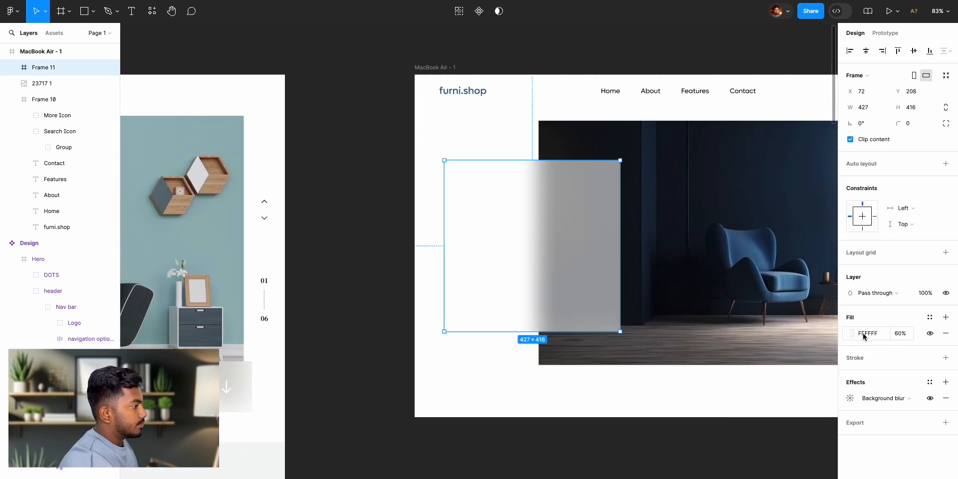
mouse_move(891, 336)
mouse_down()
mouse_move(908, 336)
mouse_move(890, 338)
mouse_up()
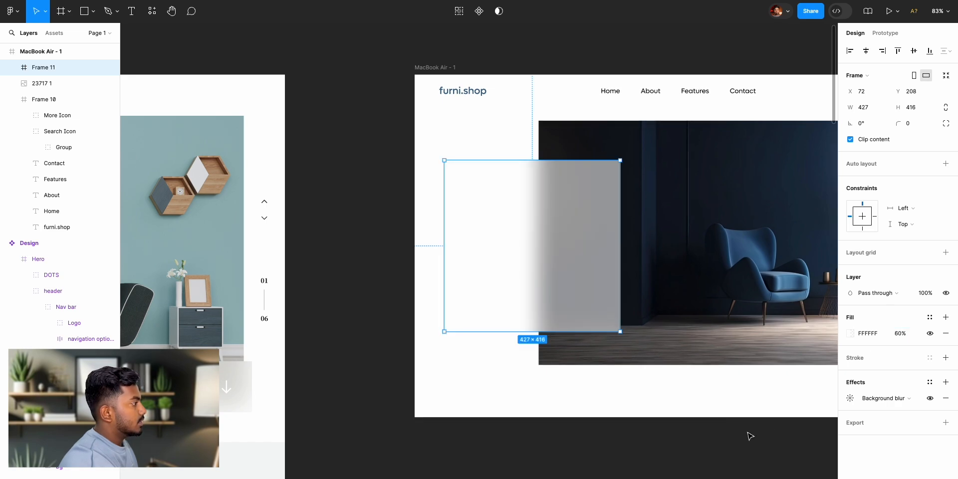
click(351, 252)
scroll(351, 253, left, 10)
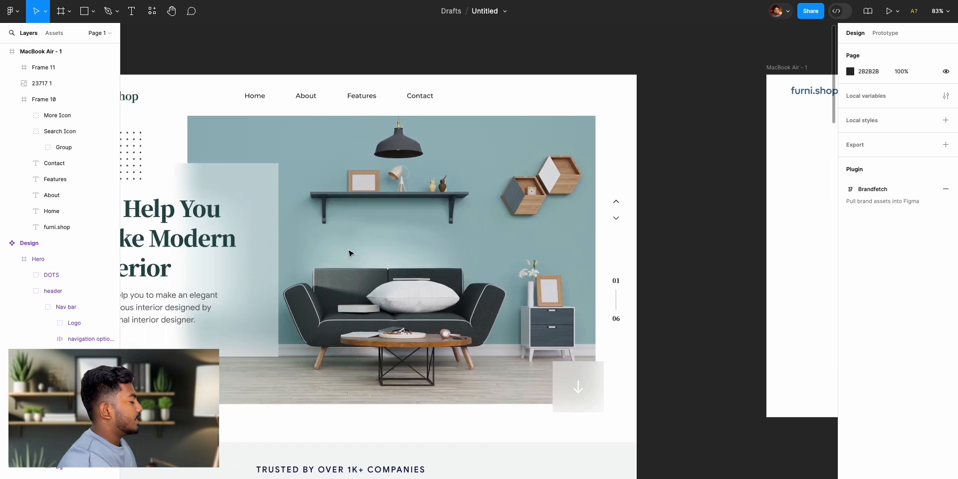
scroll(486, 268, right, 10)
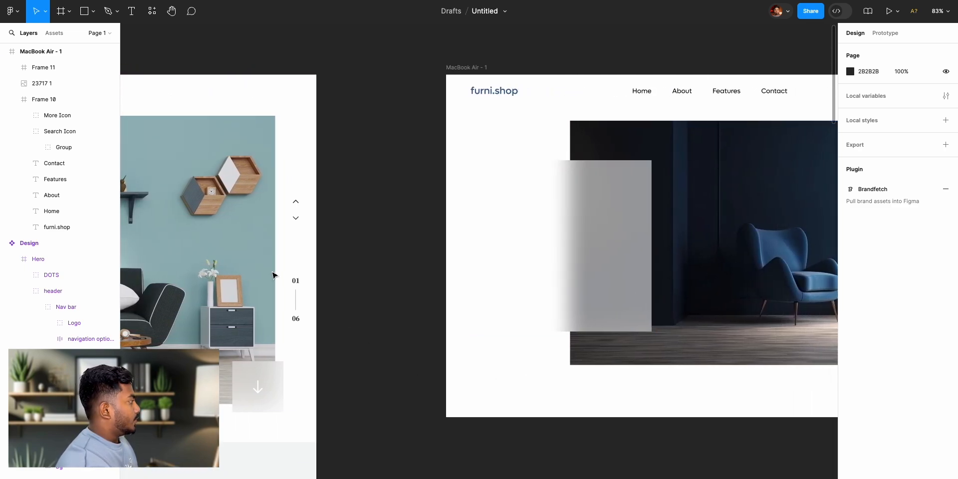
- Select the DOTS group above the headline in the reference Design hero
scroll(271, 275, left, 6)
scroll(249, 257, left, 2)
scroll(247, 257, left, 1)
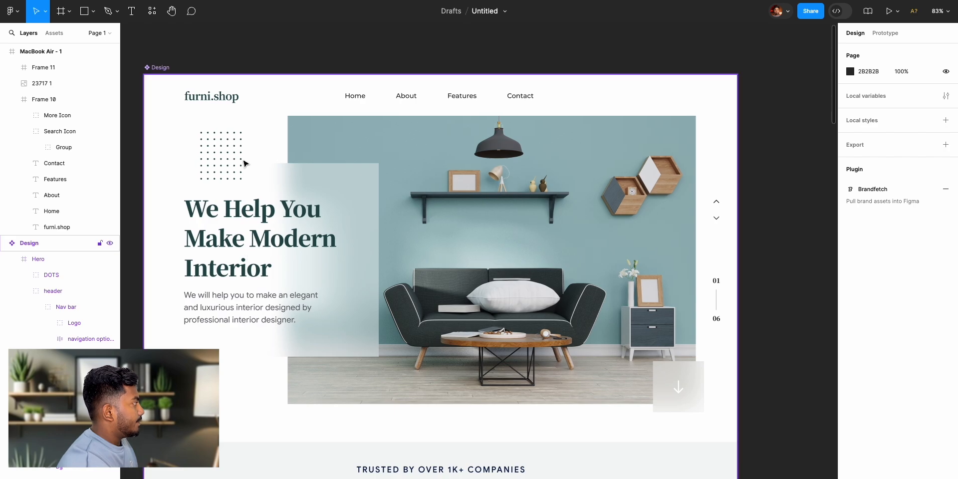
click(232, 165)
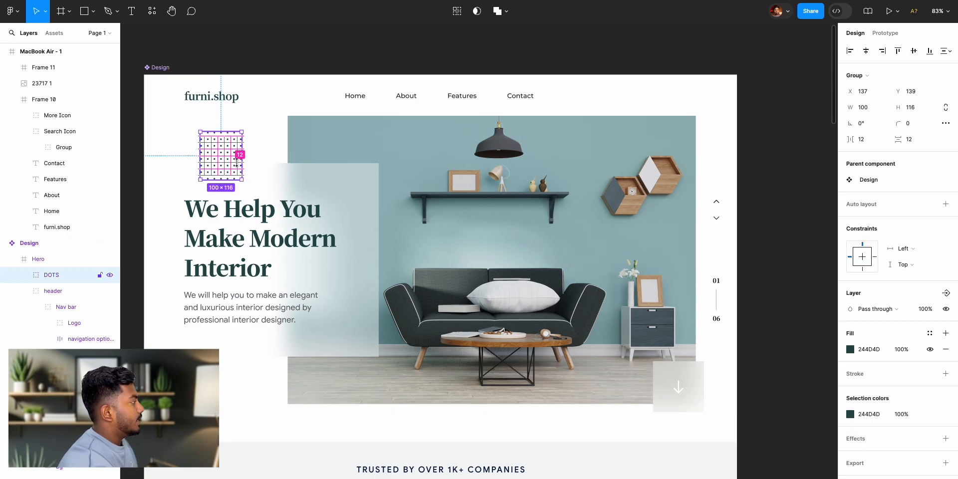
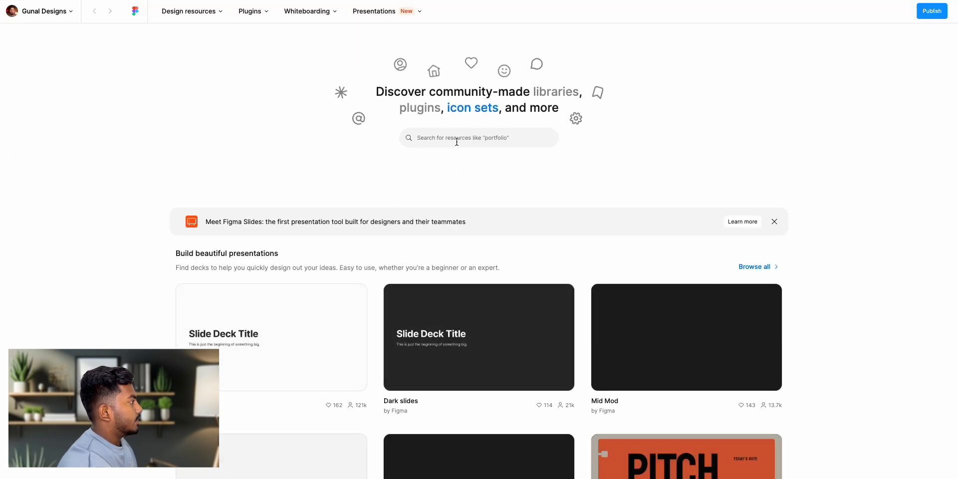
- Search the Figma Community for "design elements" and browse the results for decorative resources
click(457, 141)
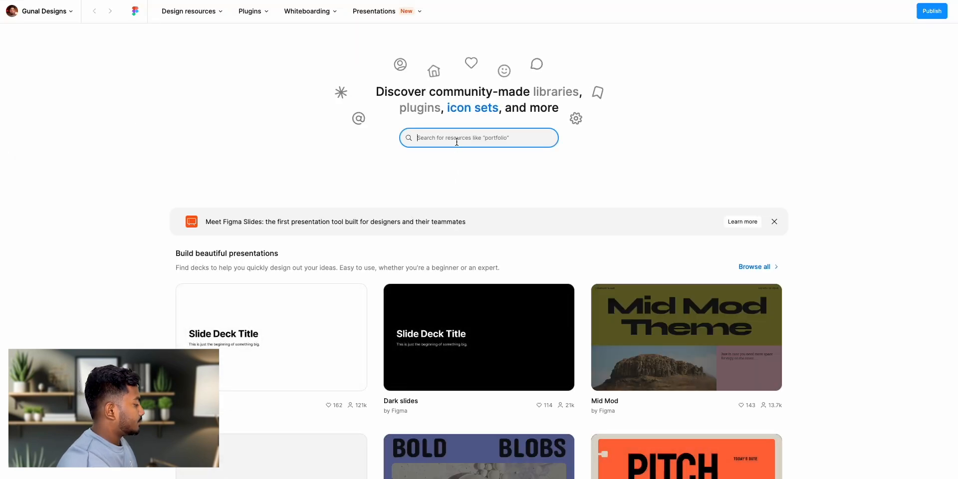
text(design eleme)
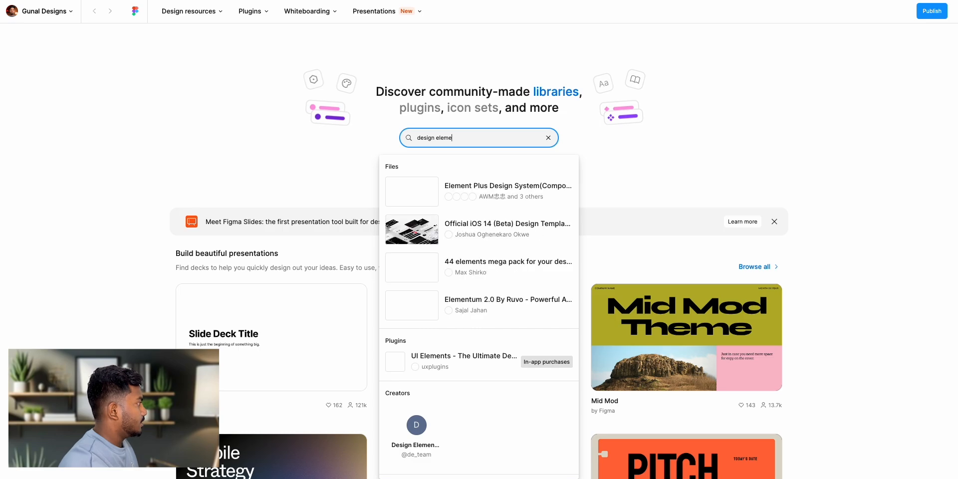
text(nts)
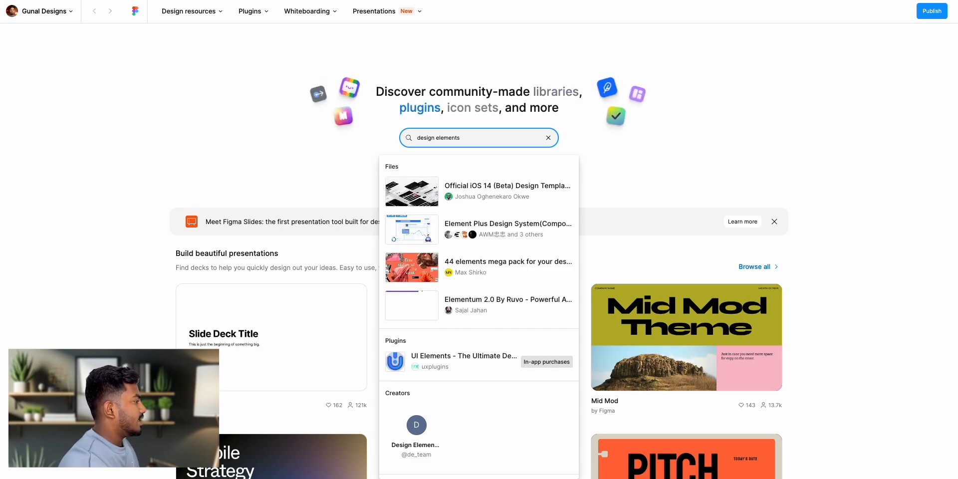
key(Return)
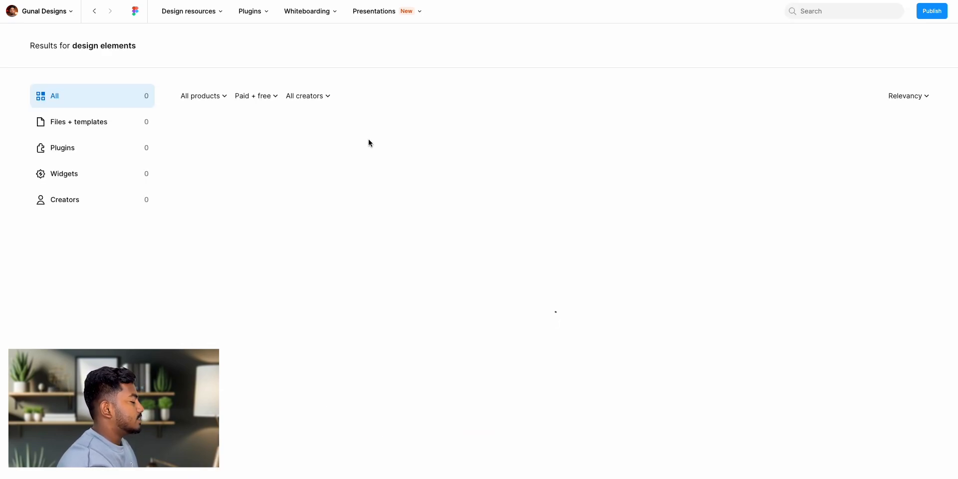
scroll(403, 319, down, 15)
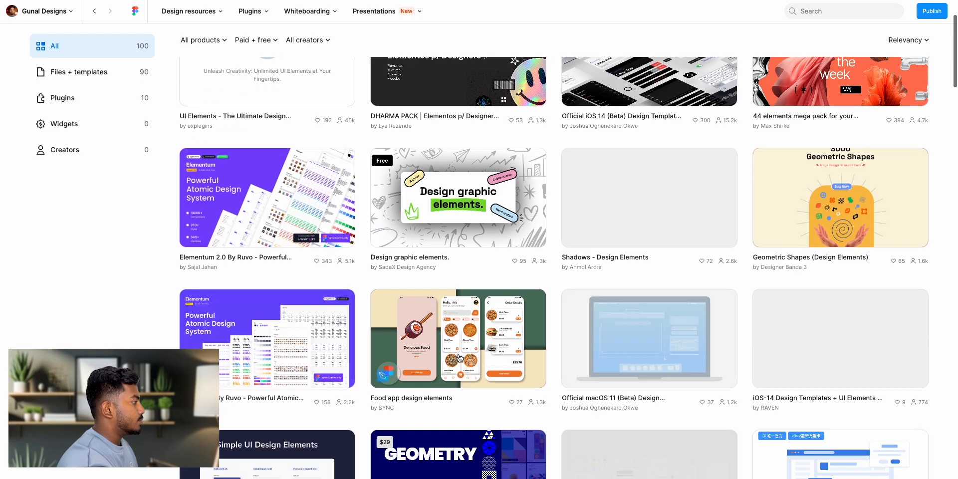
scroll(658, 386, down, 3)
scroll(464, 379, up, 17)
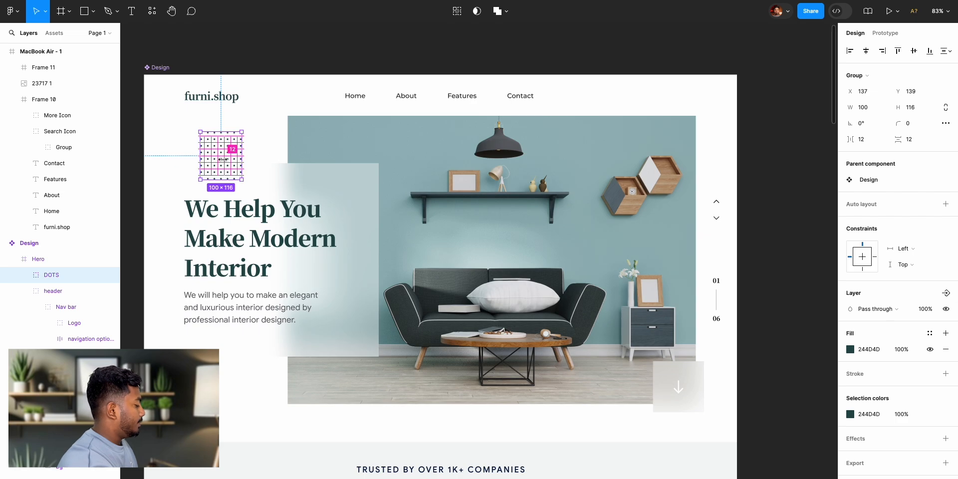
- Paste a copy of the reference DOTS group into the MacBook Air - 1 frame
scroll(569, 274, right, 13)
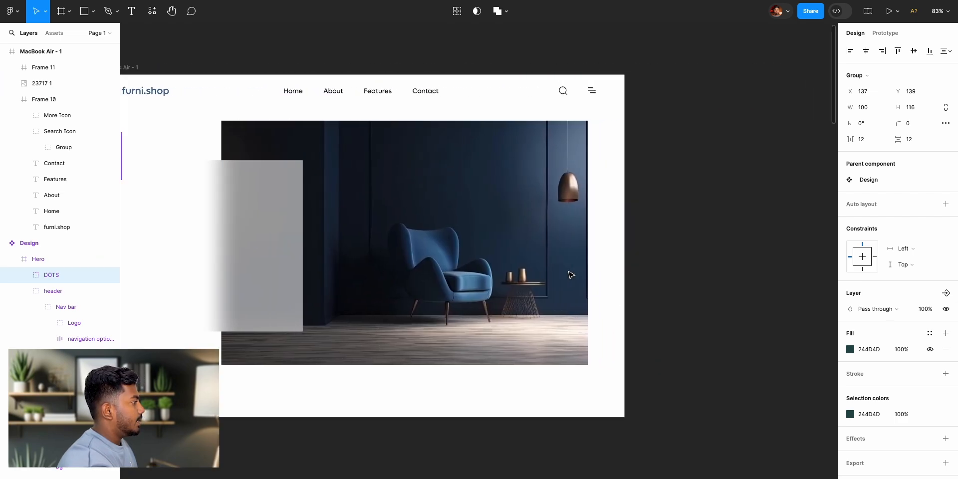
scroll(569, 273, left, 1)
scroll(572, 275, left, 8)
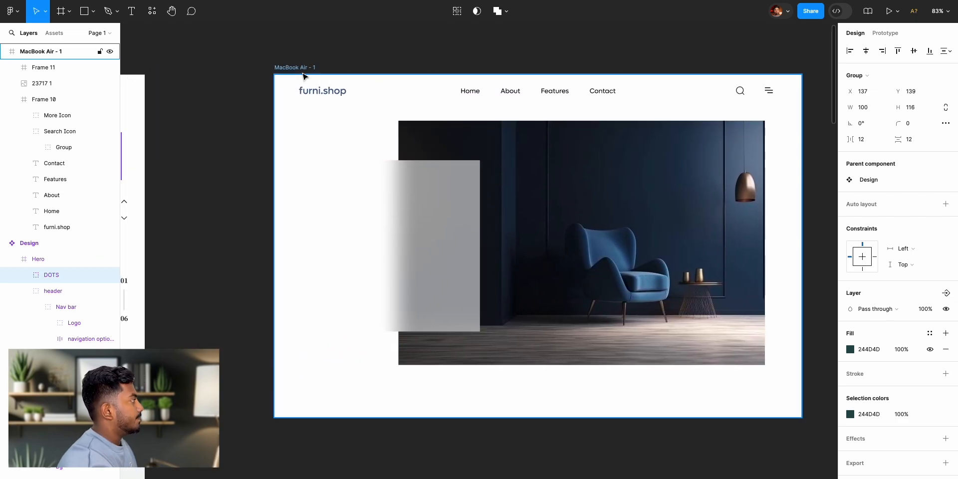
click(301, 68)
key(ctrl+v)
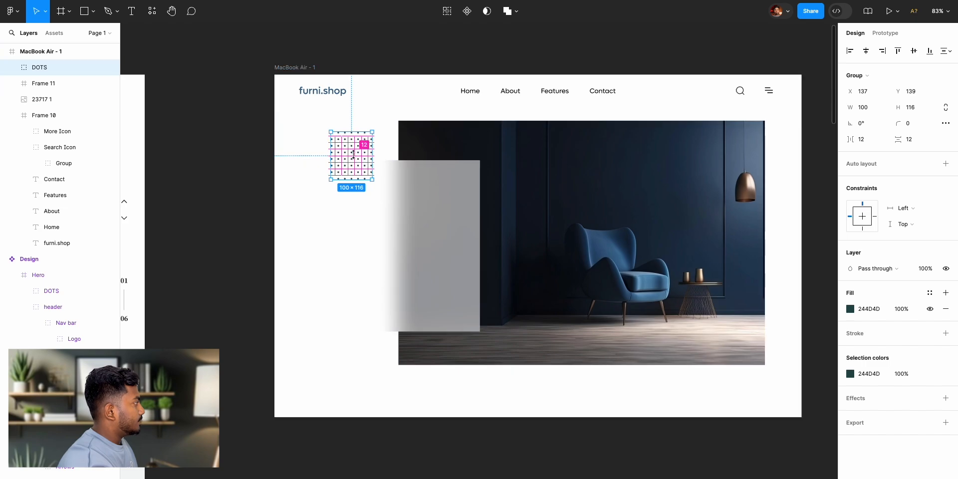
- Move the pasted dots below the furni.shop logo to X 85, Y 136, using the reference hero as the guide
scroll(322, 140, up, 5)
drag(322, 141, 311, 136)
scroll(441, 169, up, 2)
scroll(441, 168, down, 2)
scroll(442, 169, down, 10)
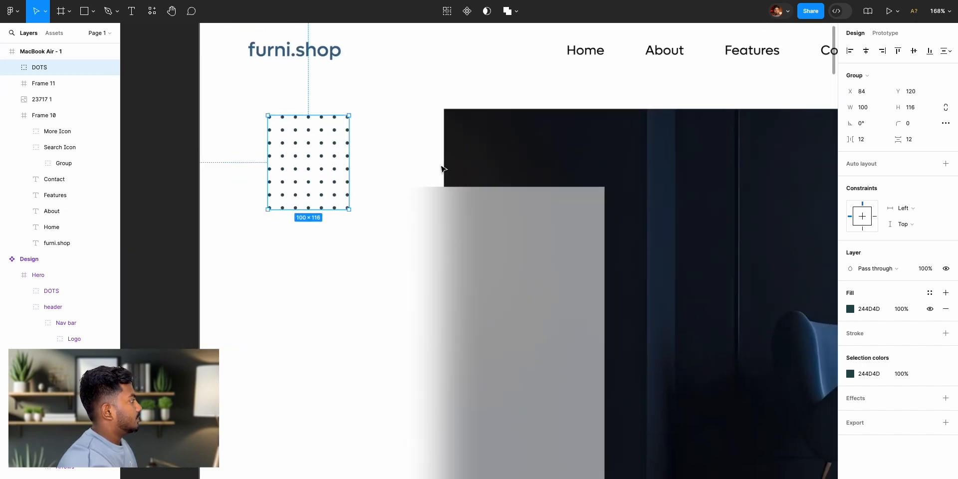
scroll(442, 168, left, 6)
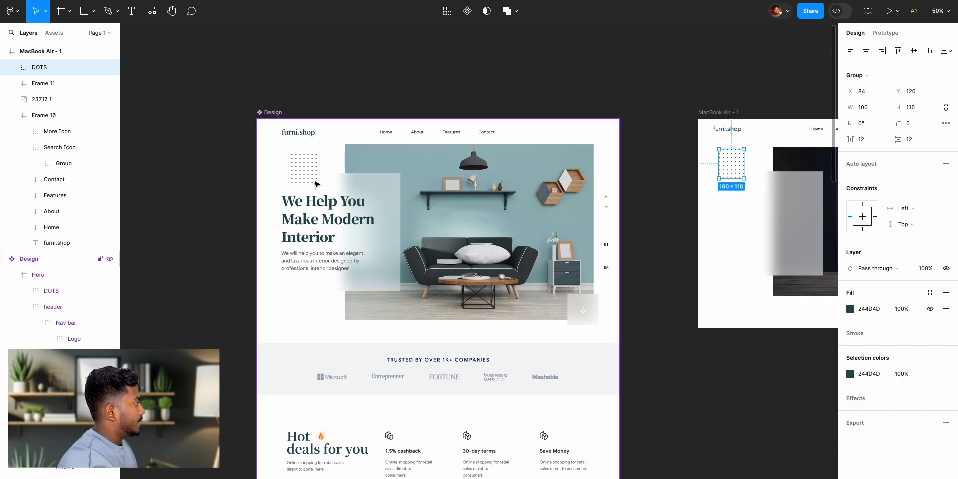
scroll(697, 207, right, 4)
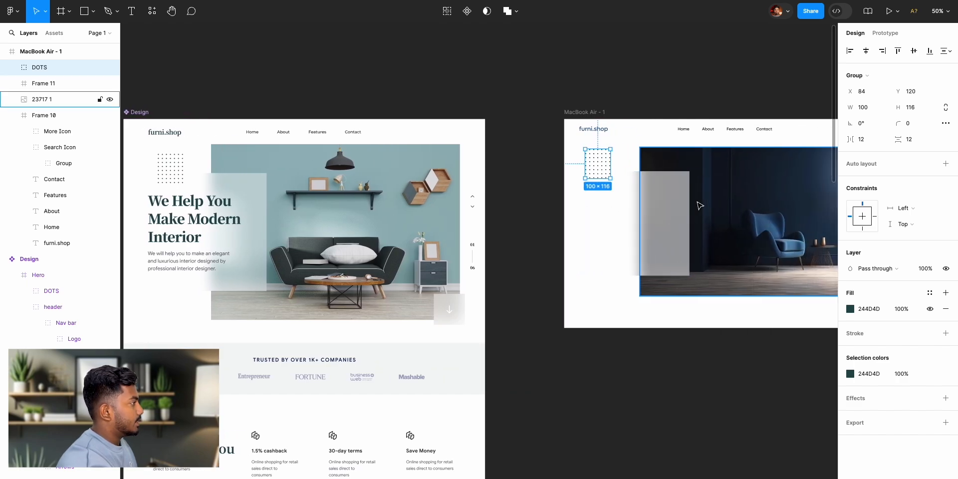
scroll(698, 208, up, 5)
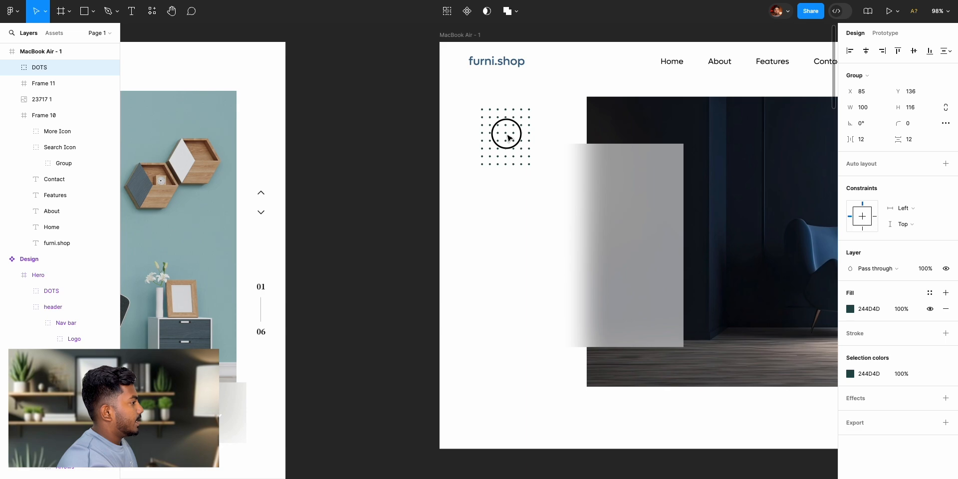
drag(505, 132, 506, 140)
- Recolor the dots with the blue 598AAE sampled from the armchair in the hero image
click(851, 311)
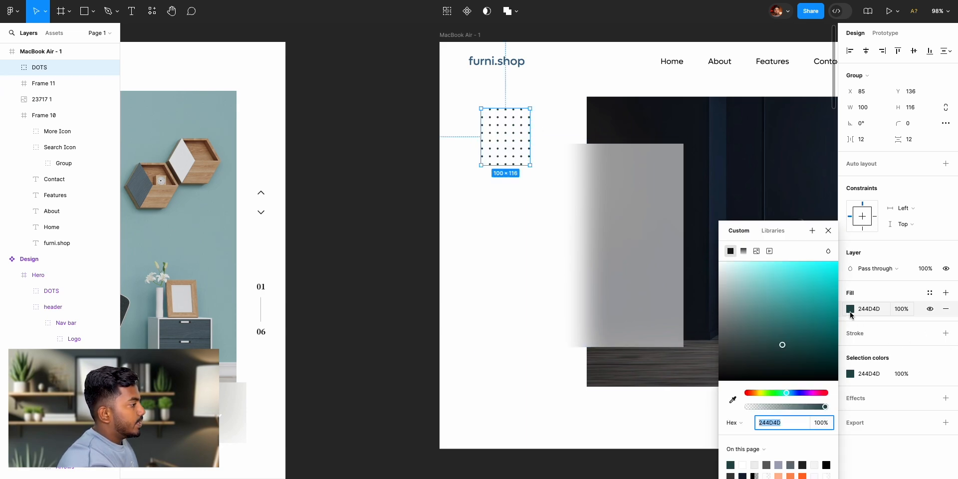
click(732, 399)
scroll(791, 71, right, 10)
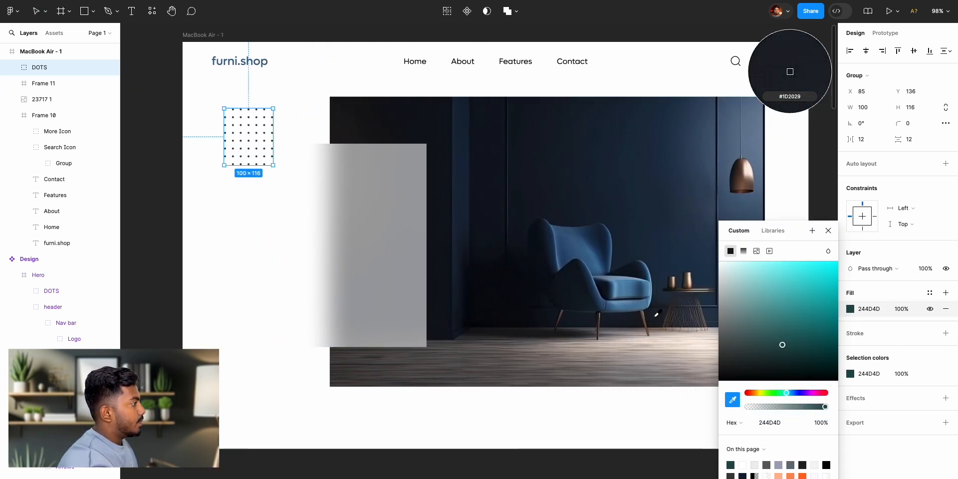
click(596, 289)
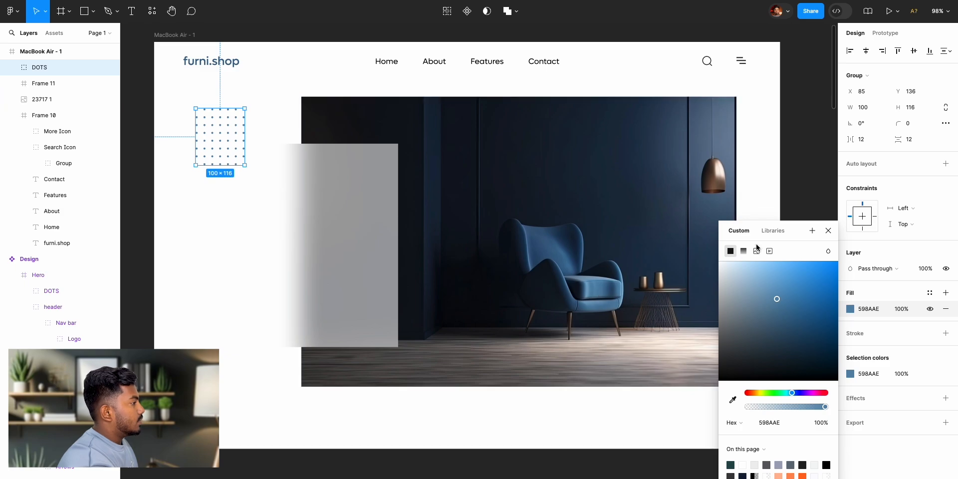
click(829, 231)
key(Escape)
- Copy the full three-line headline text "We Help You Make Modern Interior" from the reference Design hero
scroll(367, 180, left, 10)
scroll(489, 161, left, 20)
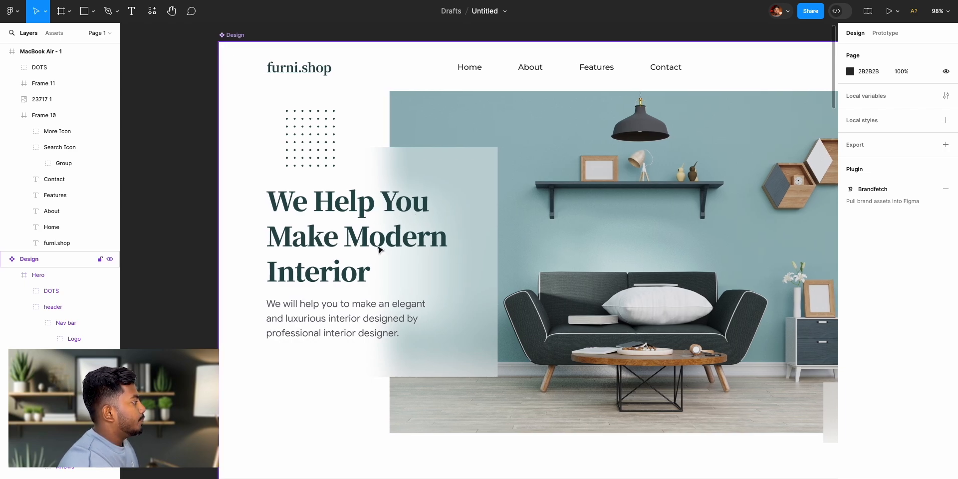
scroll(576, 244, right, 20)
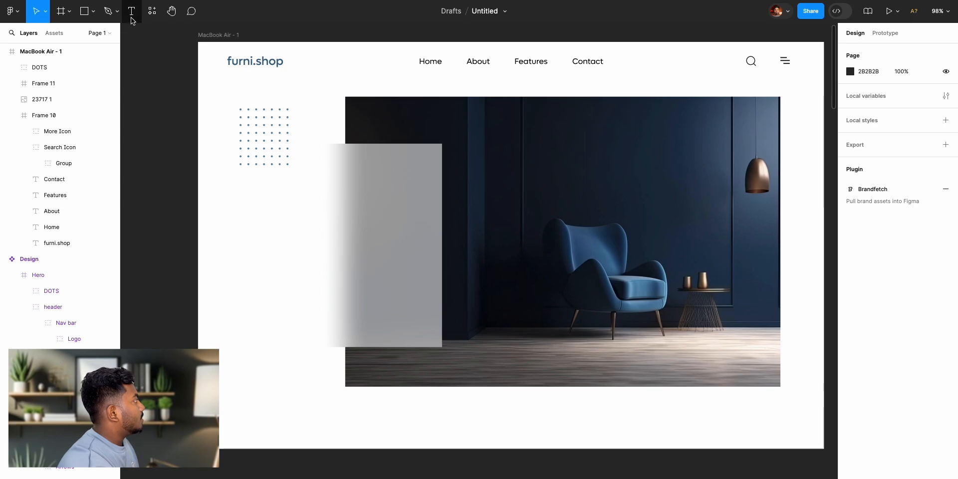
scroll(168, 121, left, 16)
scroll(202, 171, left, 5)
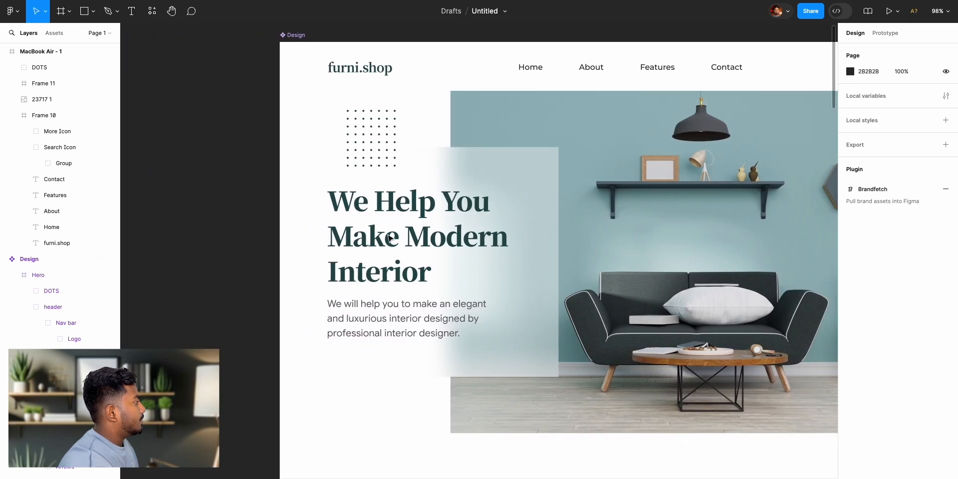
click(401, 205)
triple_click(400, 206)
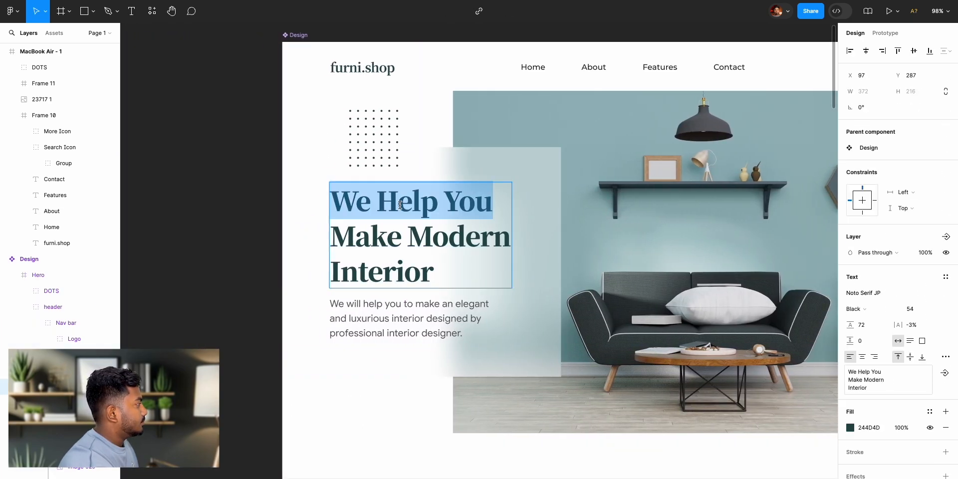
key(ctrl+a)
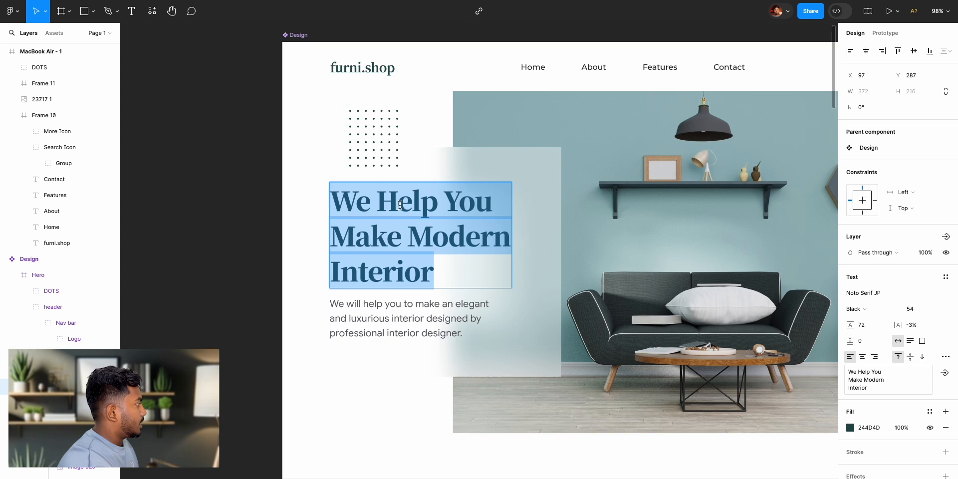
key(Escape)
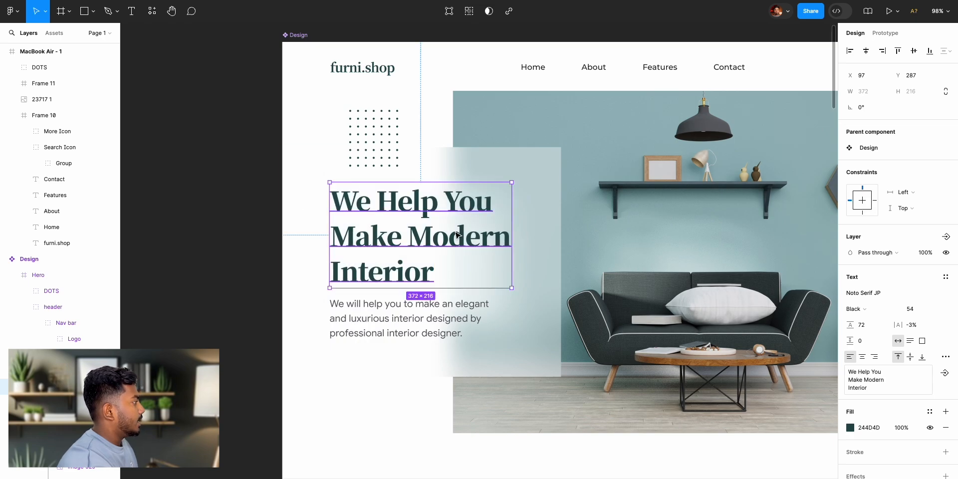
- Add a text layer below the dots over the frosted panel and fill it with the copied headline "We Help You Make Modern Interior"
scroll(454, 235, right, 15)
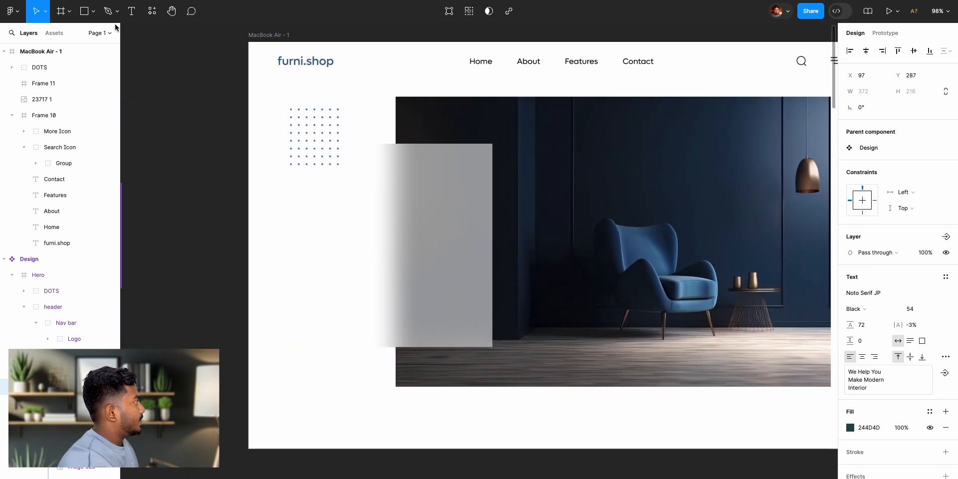
click(132, 11)
click(324, 197)
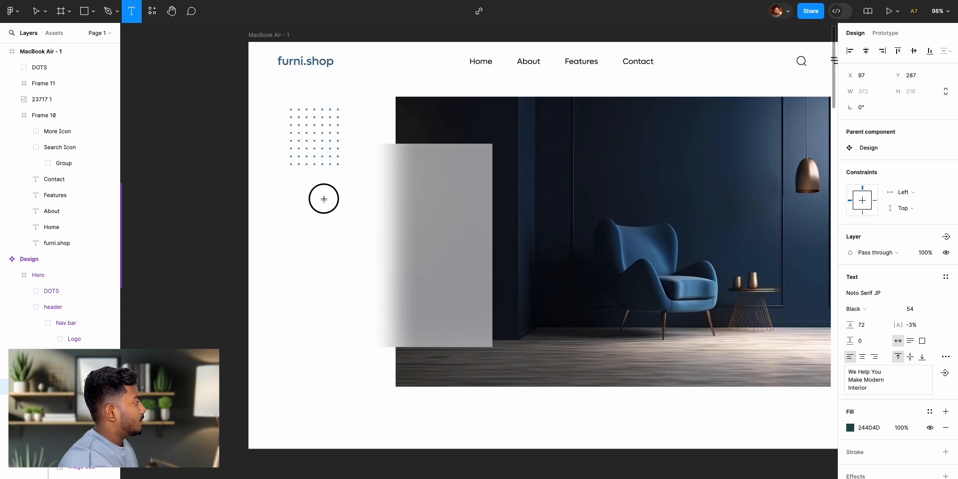
text(kdfhkjhdksfl)
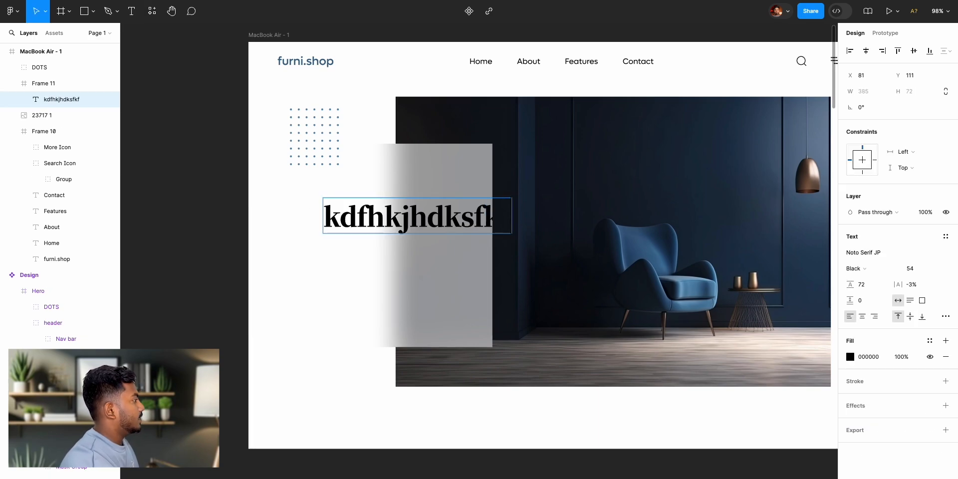
key(BackSpace)
key(BackSpace)
key(BackSpace)
key(BackSpace)
key(BackSpace)
key(BackSpace)
key(BackSpace)
key(BackSpace)
key(BackSpace)
key(BackSpace)
key(BackSpace)
key(BackSpace)
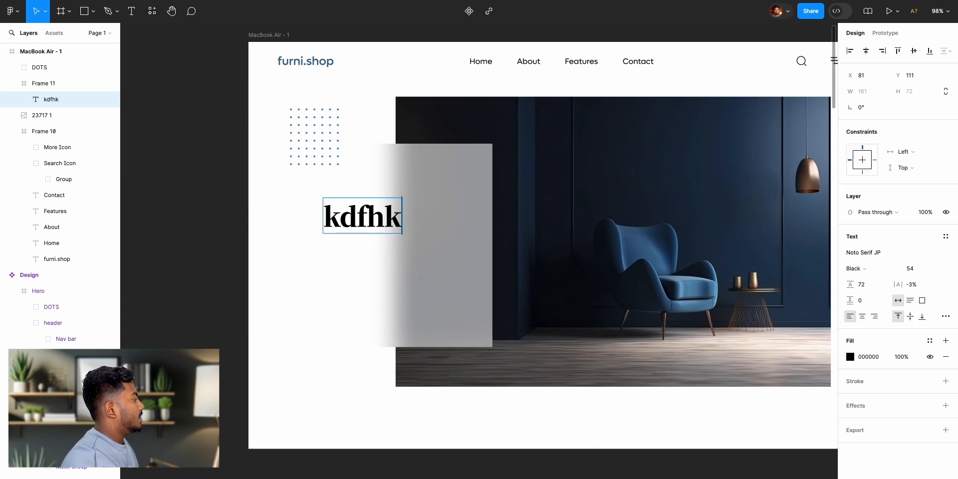
text(We Help You Make Modern Interior)
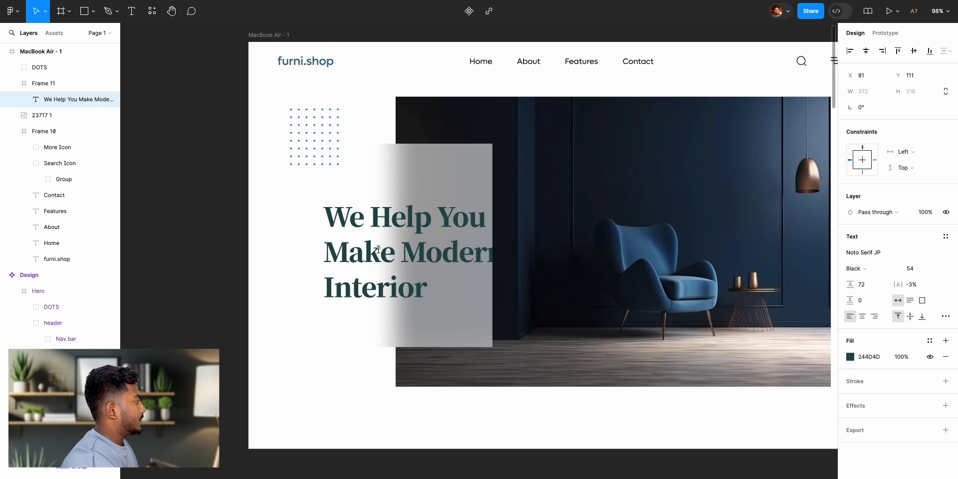
key(Escape)
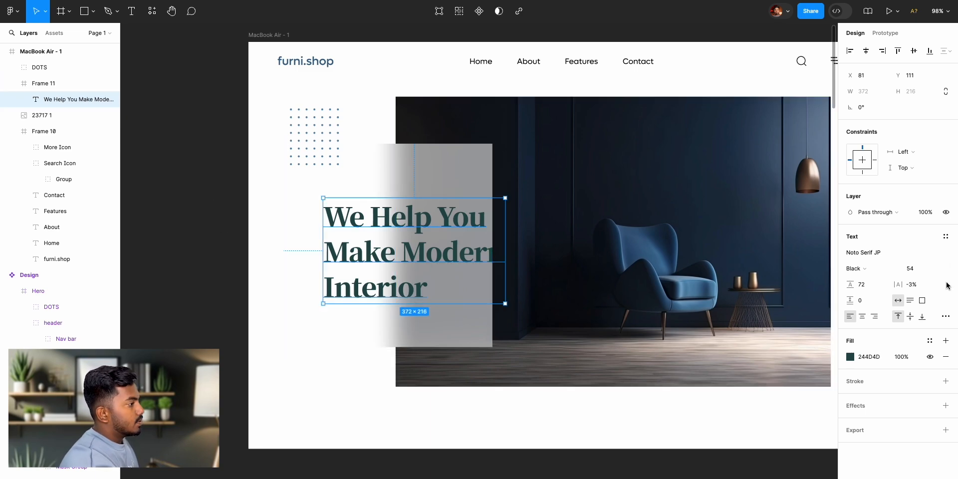
- Set the new headline's font size to 44
click(917, 274)
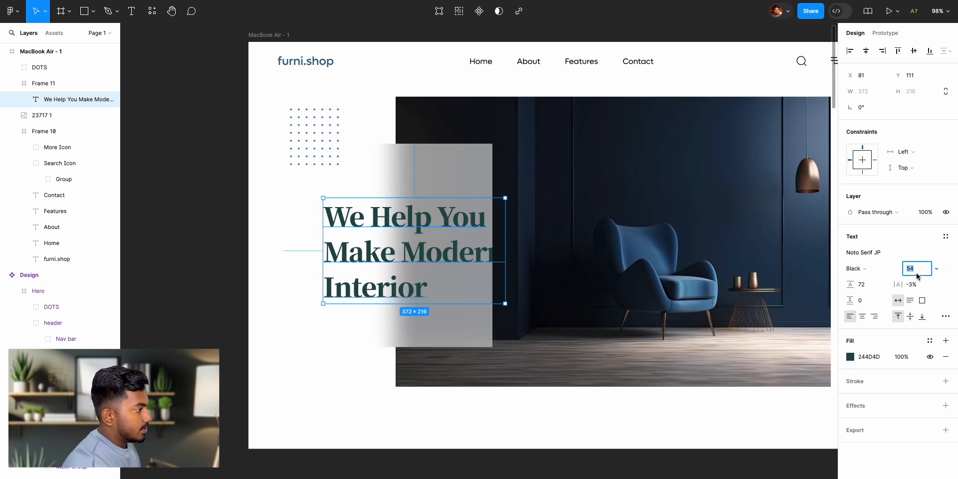
text(44)
key(Return)
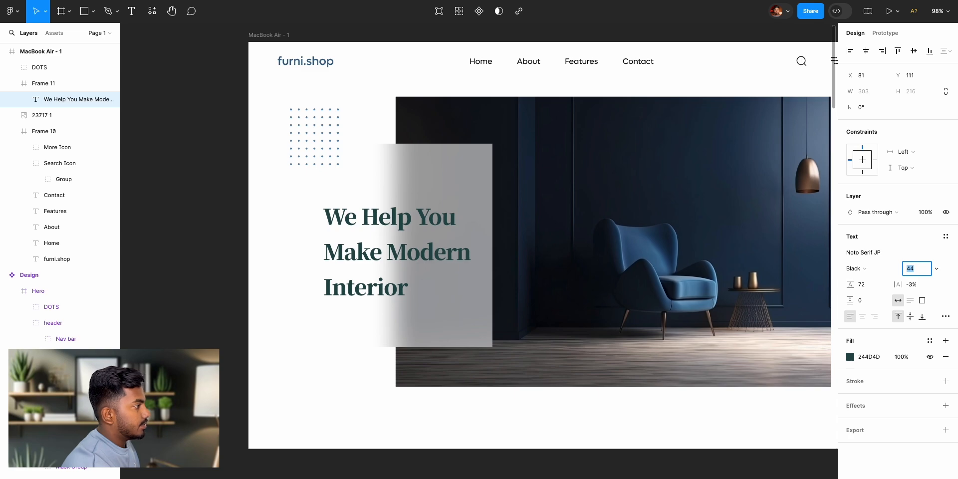
- Reposition the headline within the frosted panel to X 32, Y 81, checking its spacing to the panel's edges
drag(418, 233, 409, 195)
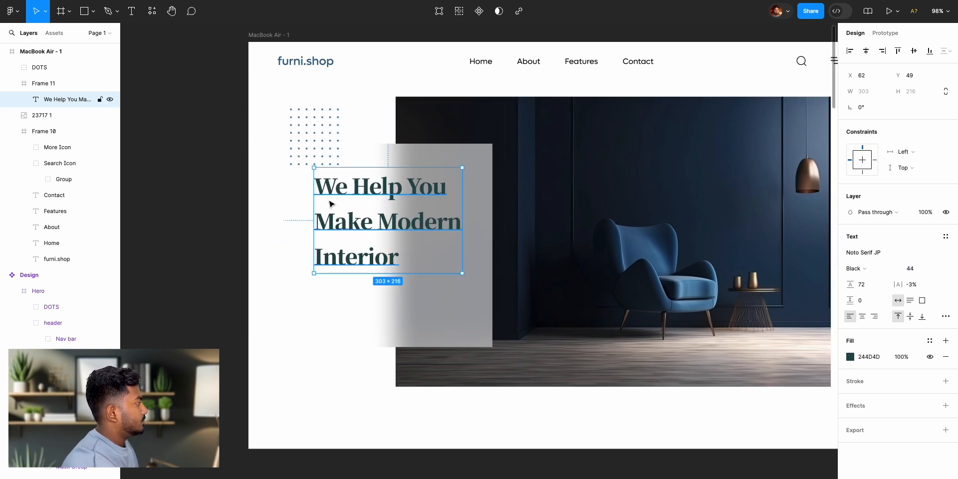
key(alt)
key(alt+Down)
key(alt+Down)
key(alt+Down)
key(alt+Down)
key(alt+Down)
key(alt+Down)
key(alt+Down)
key(alt+Down)
key(alt+Down)
key(alt+Down)
key(alt+Down)
key(alt+Down)
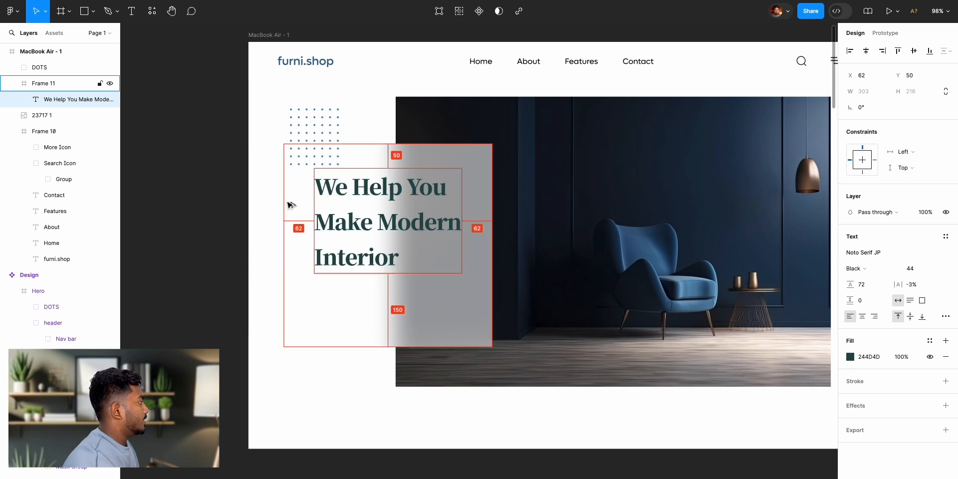
key(alt+shift+Down)
key(alt+shift+Down)
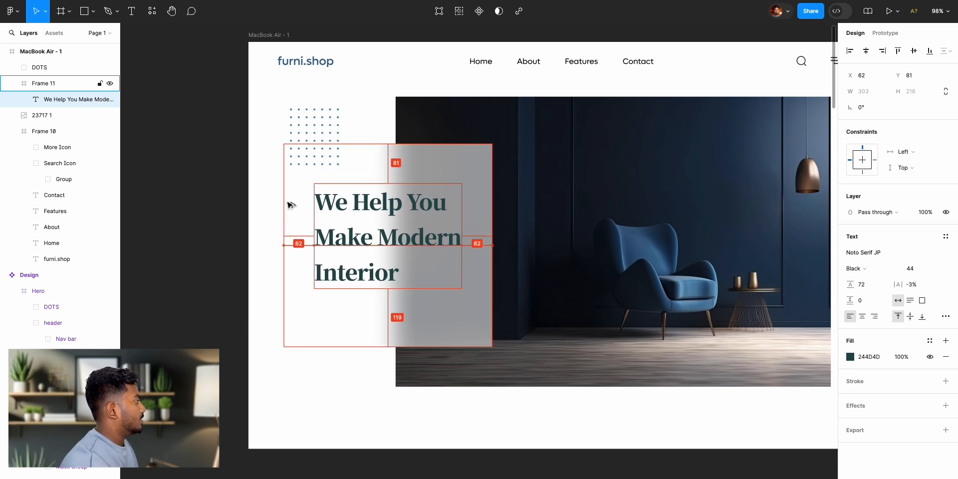
key(alt+shift+Left)
key(alt+shift+Left)
key(alt+shift+Left)
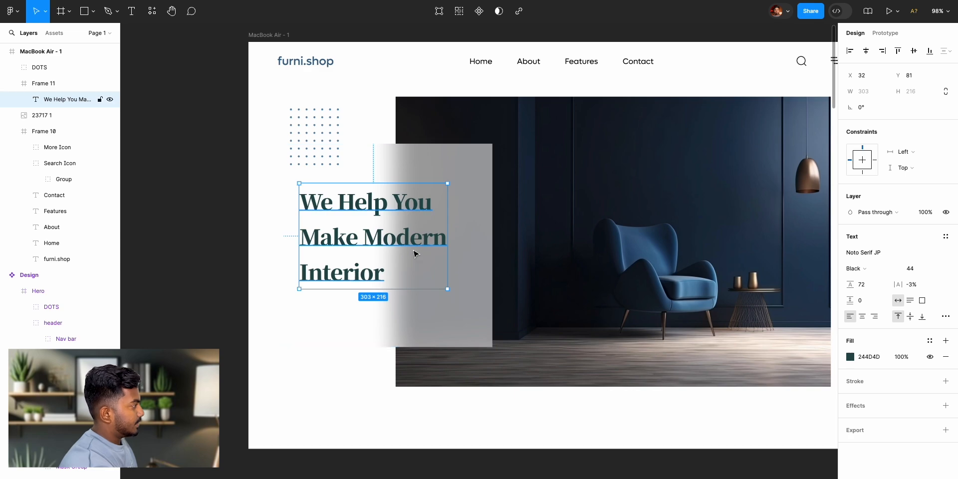
- Recolour the headline with the eyedropper, sampling the dark blue 31455E from the wall in the hero image
click(851, 358)
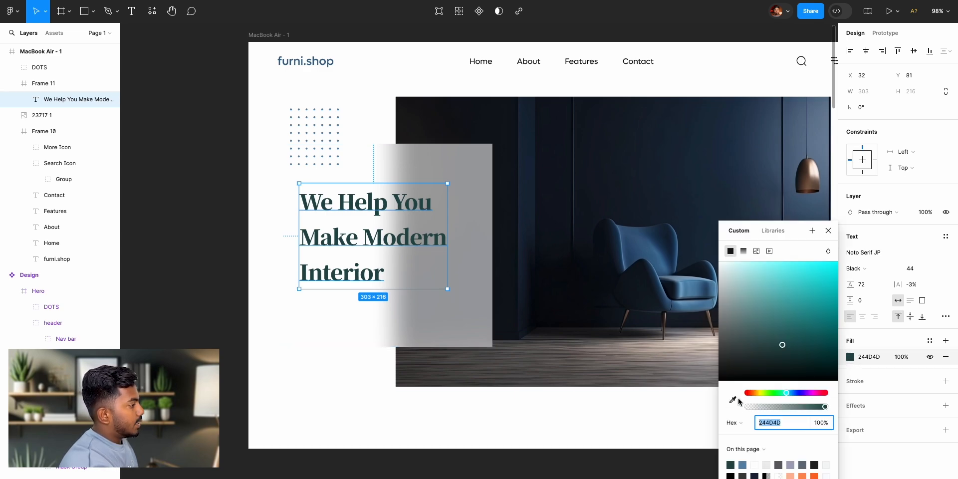
click(733, 399)
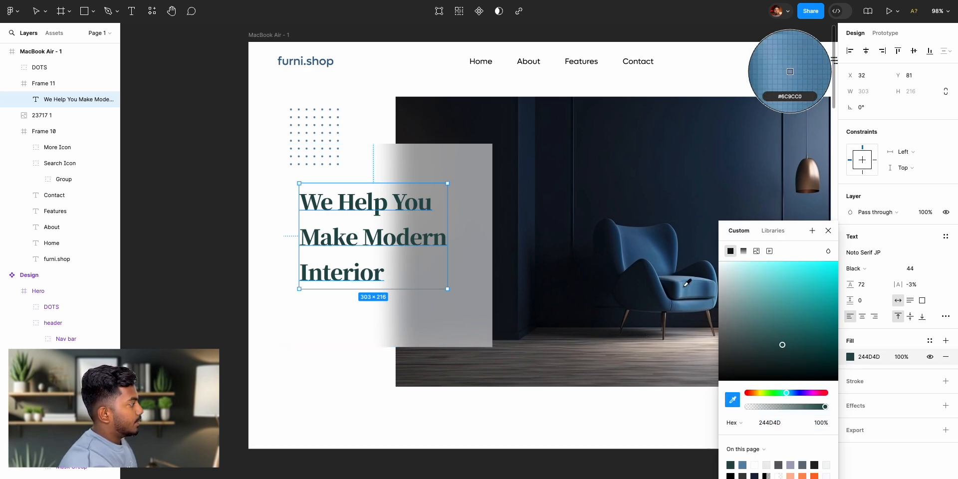
click(685, 289)
click(733, 400)
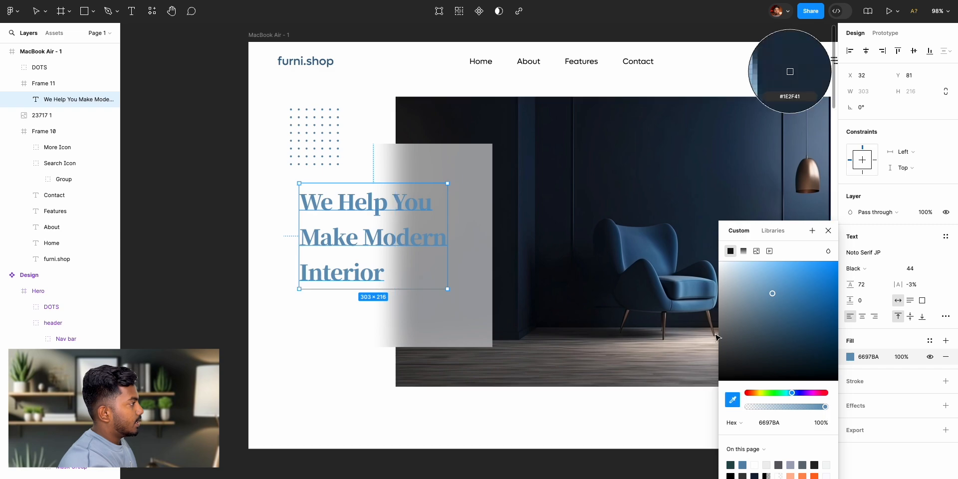
click(754, 150)
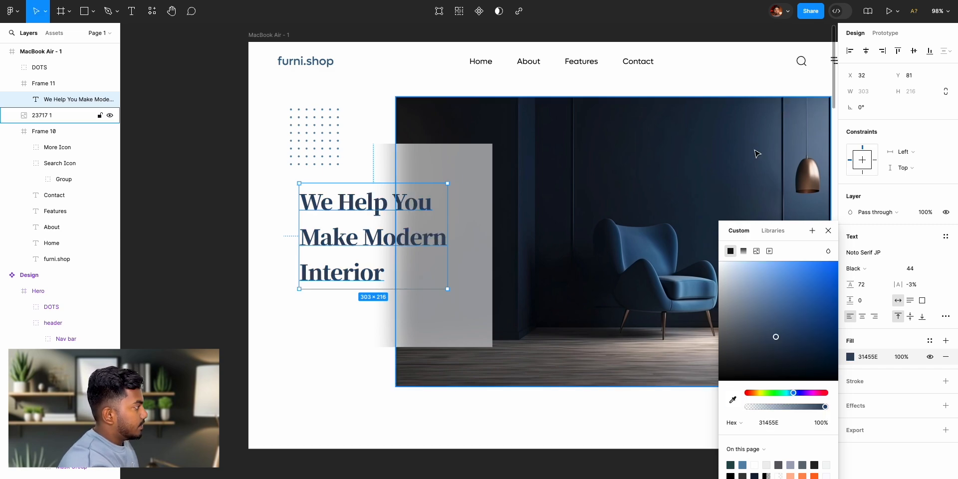
click(828, 230)
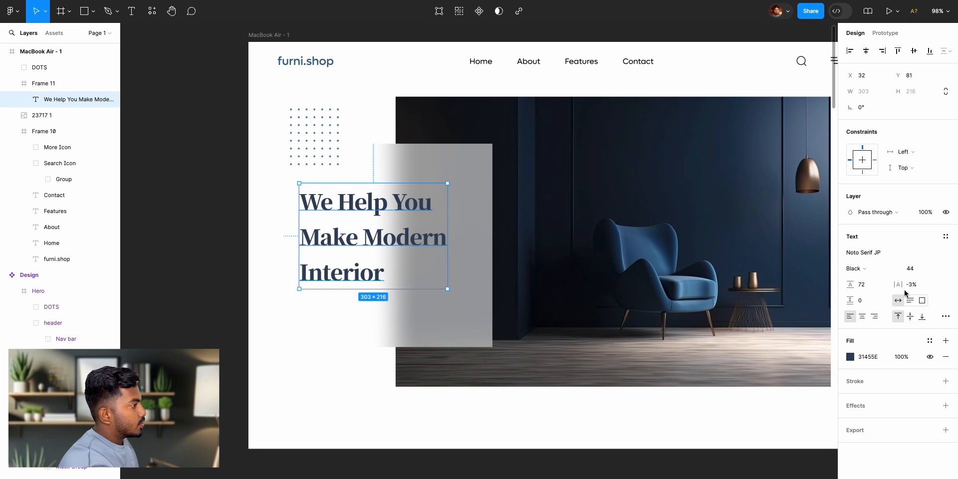
- Change the headline's font to Lufga in SemiBold weight
click(868, 255)
text(lufga)
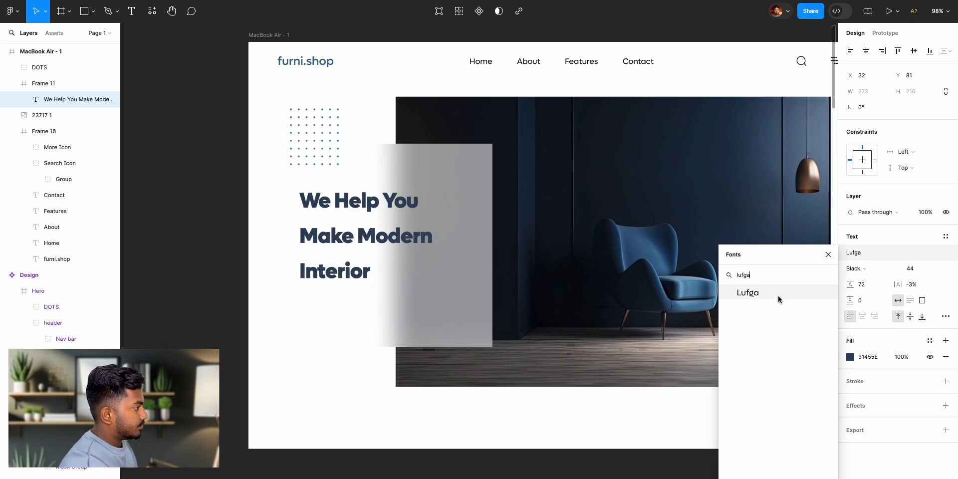
click(778, 299)
click(867, 272)
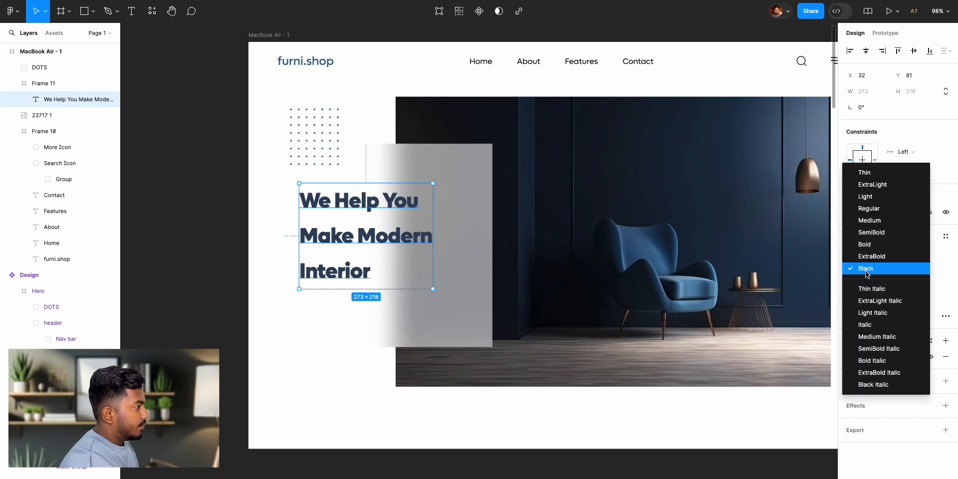
click(876, 232)
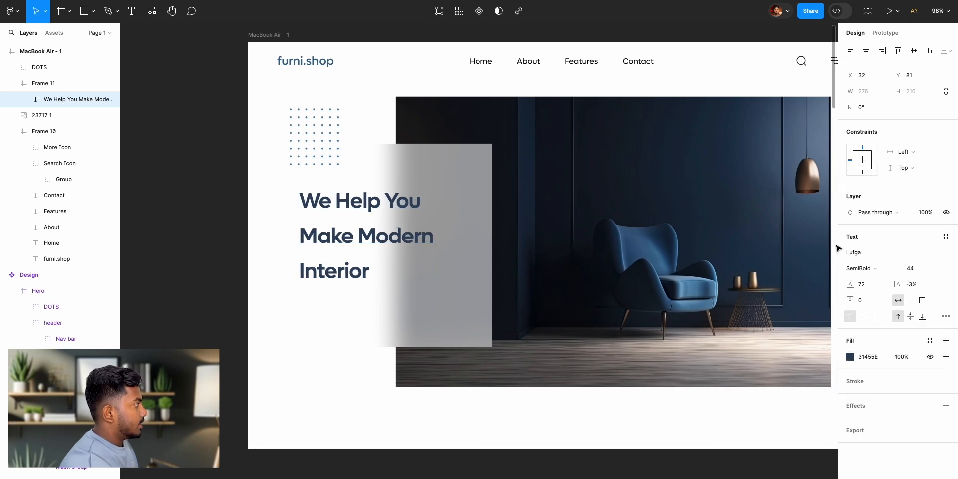
click(180, 247)
click(339, 242)
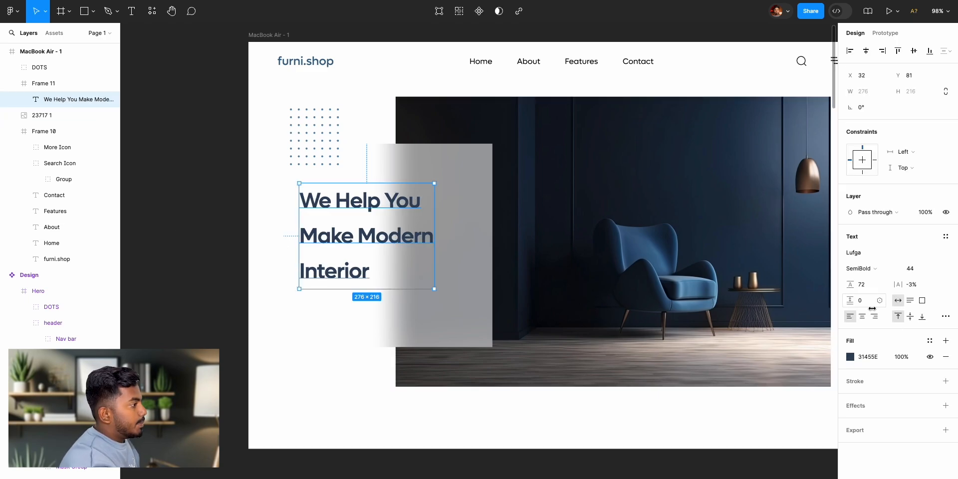
- Tighten the headline's line spacing by setting its line height to 100% and raising it somewhat from there
drag(853, 288, 848, 288)
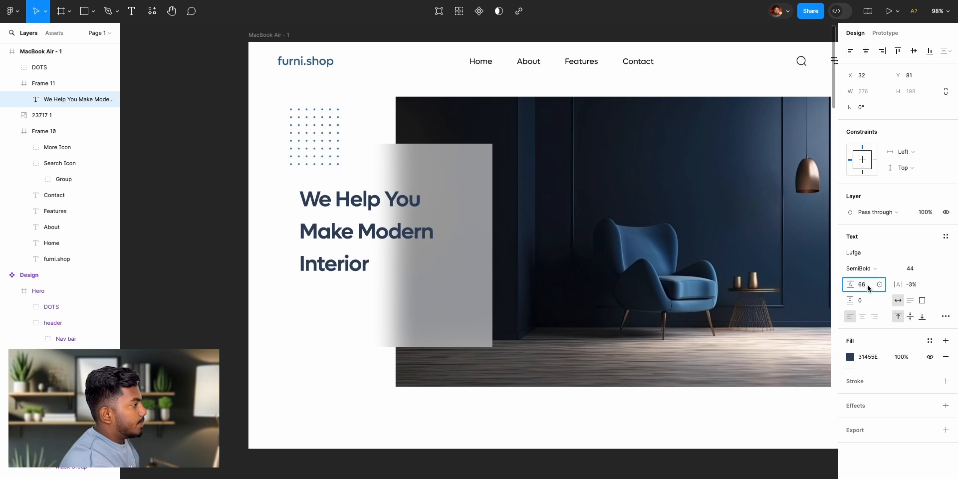
text(0)
key(Return)
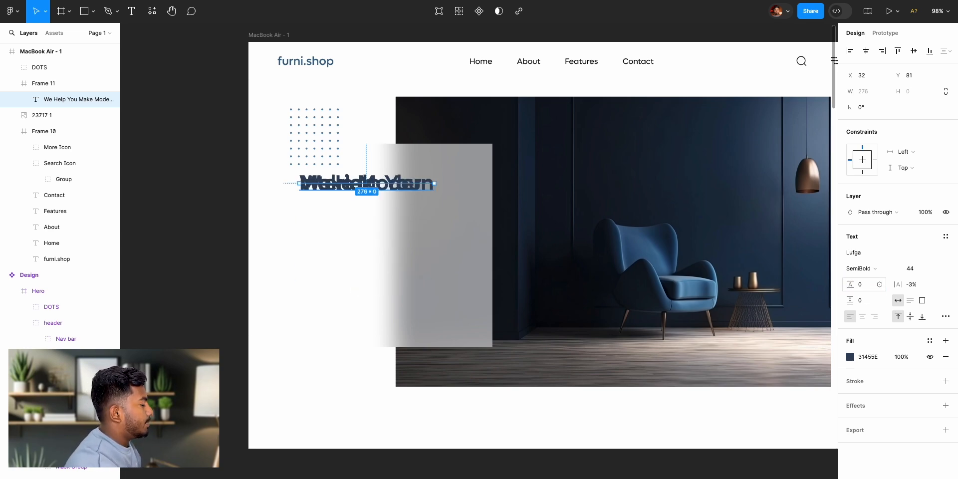
click(860, 285)
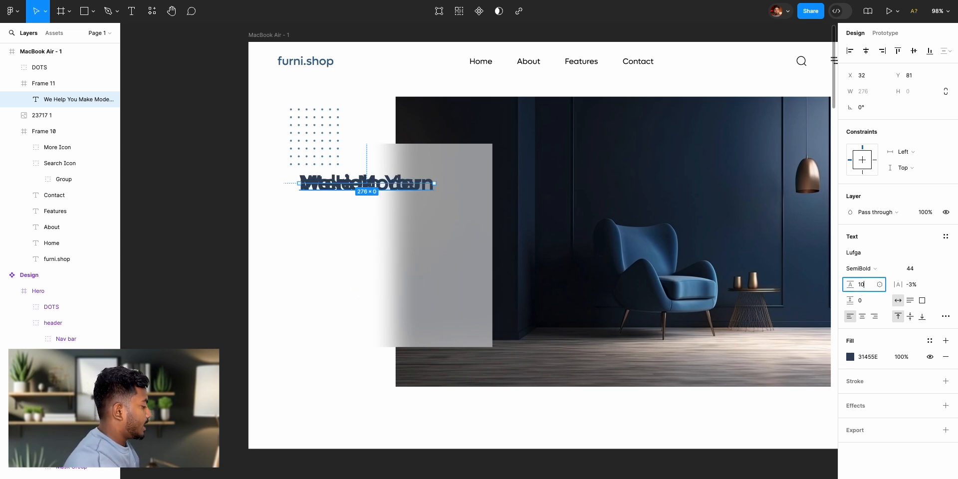
key(Return)
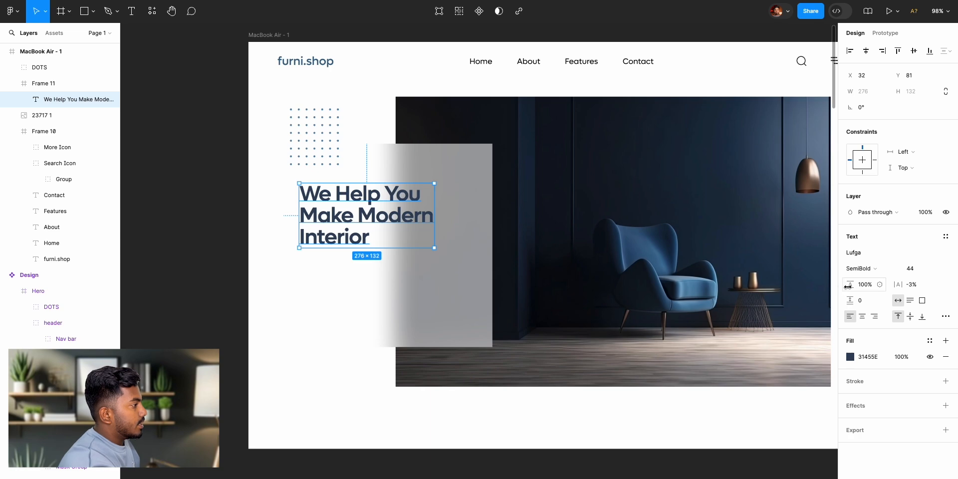
mouse_move(850, 285)
mouse_down()
mouse_move(870, 289)
mouse_move(857, 294)
mouse_up()
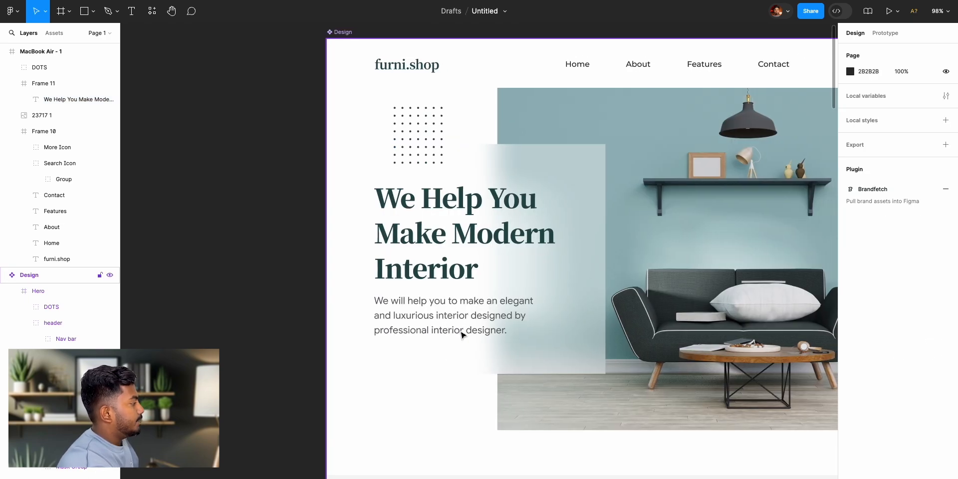
- Copy the "We will help you to make an elegant" paragraph from the reference hero into Frame 11, below the headline at X 32, Y 269
scroll(513, 339, right, 10)
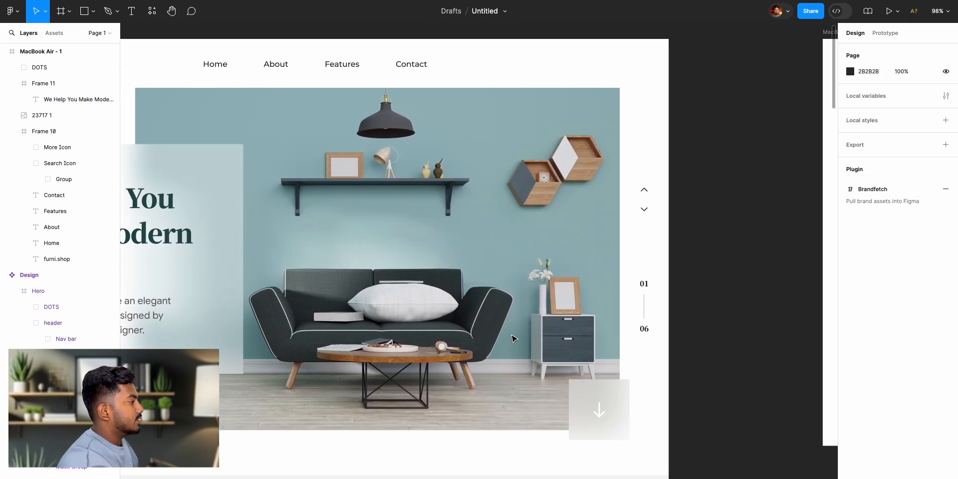
scroll(512, 339, left, 16)
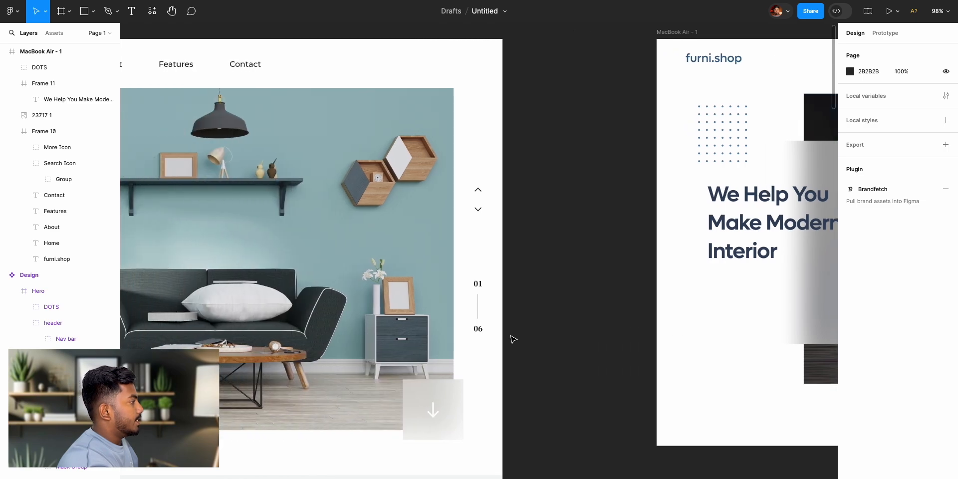
super+click(483, 330)
scroll(604, 316, right, 9)
scroll(604, 316, right, 12)
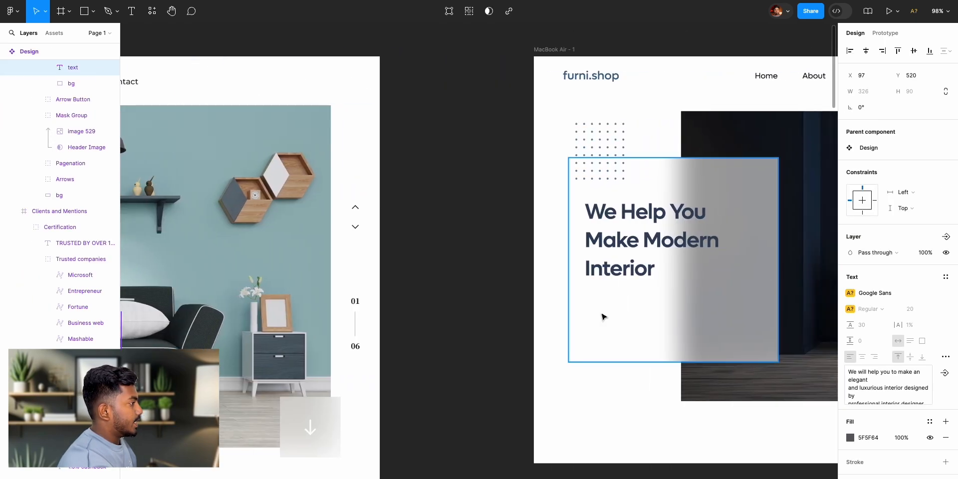
click(327, 321)
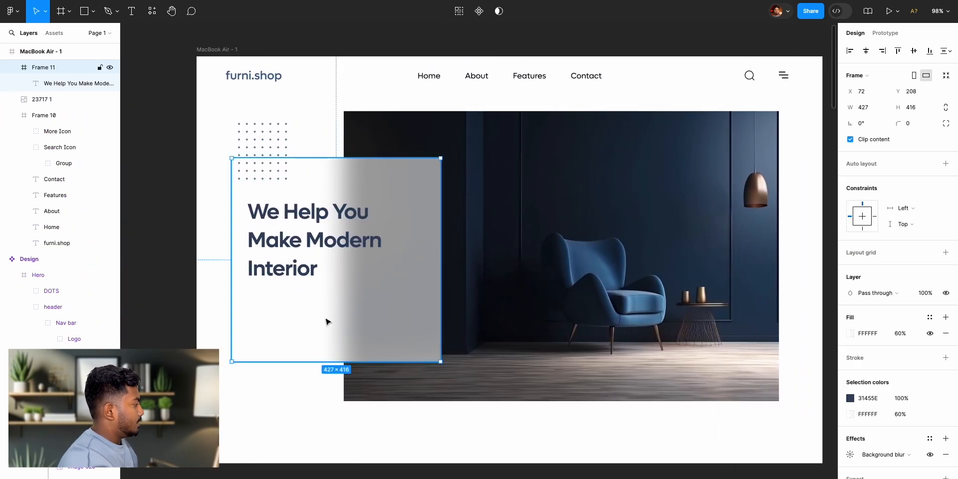
key(super+v)
drag(349, 320, 316, 301)
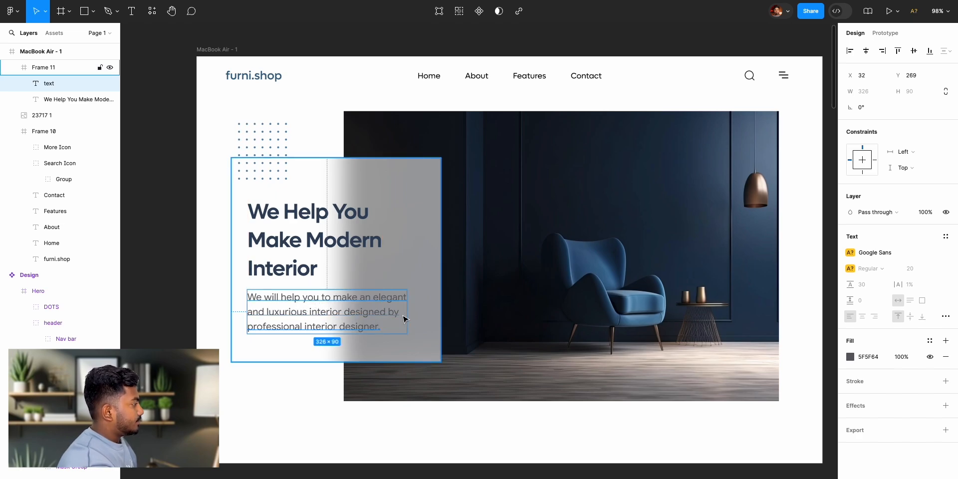
- Try to narrow the pasted Google Sans paragraph's text box, dismissing the missing-font replacement
scroll(405, 315, up, 3)
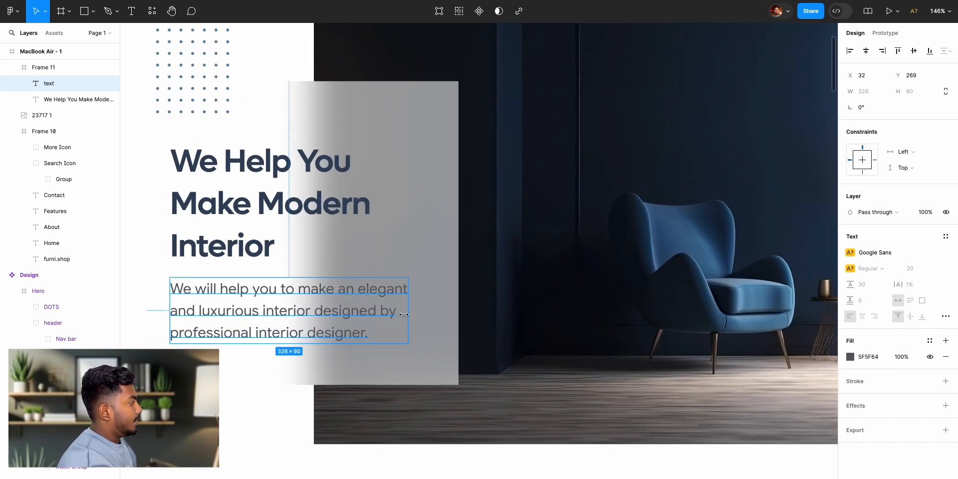
mouse_move(407, 312)
mouse_down()
mouse_move(464, 314)
mouse_move(396, 315)
mouse_up()
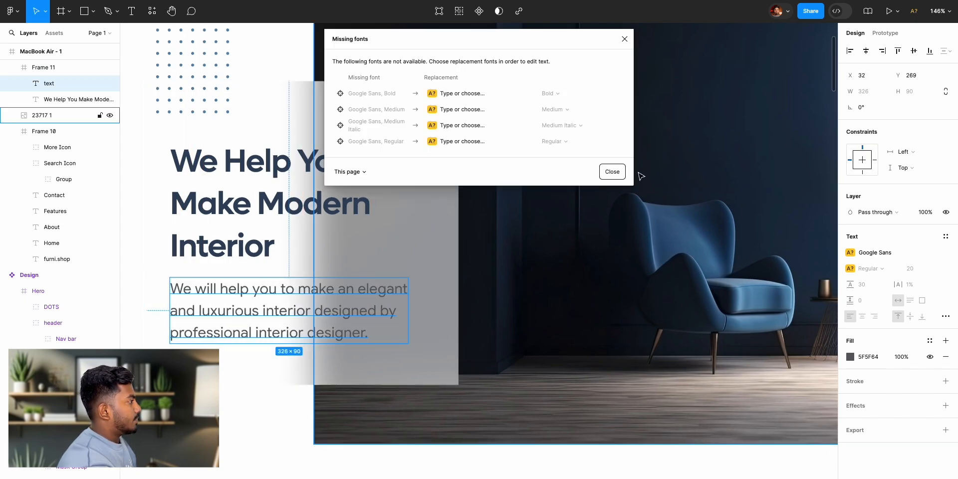
click(613, 173)
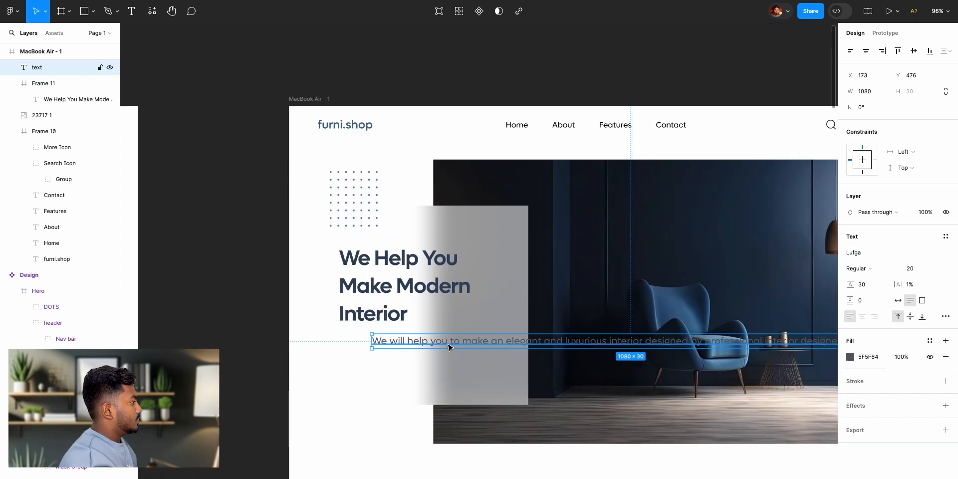
drag(449, 346, 417, 349)
- Narrow the Lufga paragraph's text box to a width of 360 so it wraps onto three lines below the headline
scroll(452, 364, right, 3)
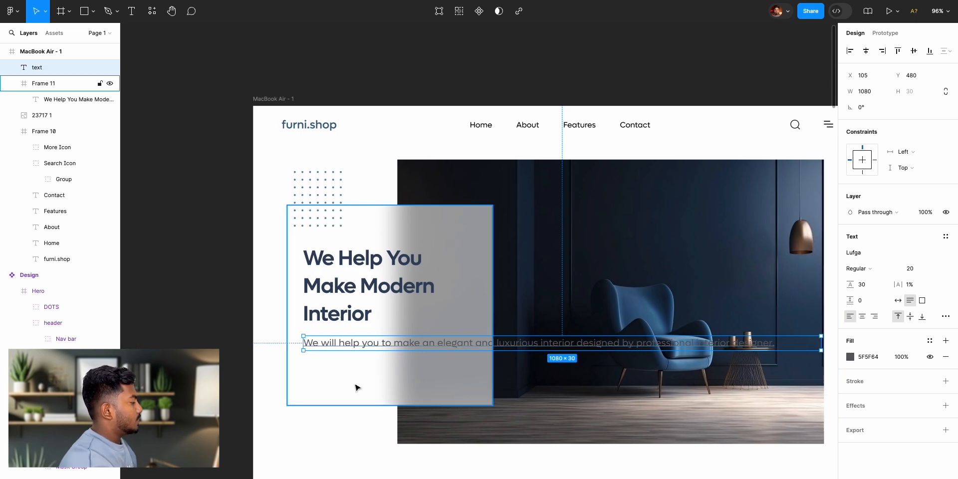
scroll(794, 349, right, 1)
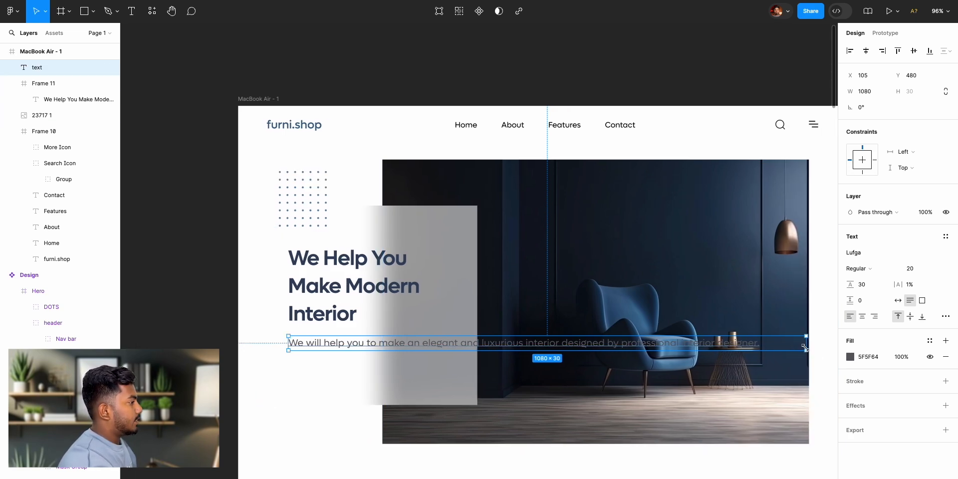
drag(809, 344, 461, 366)
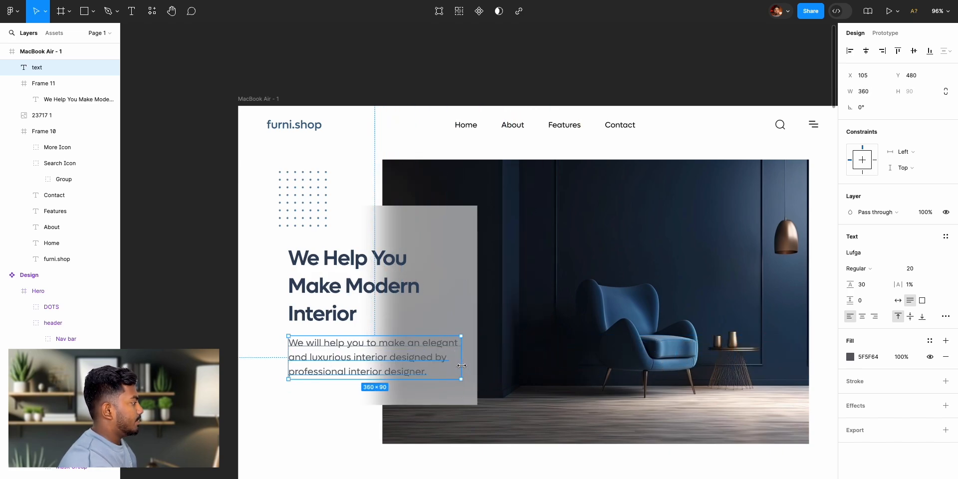
- Raise the frosted panel's white fill opacity to 78%
click(473, 237)
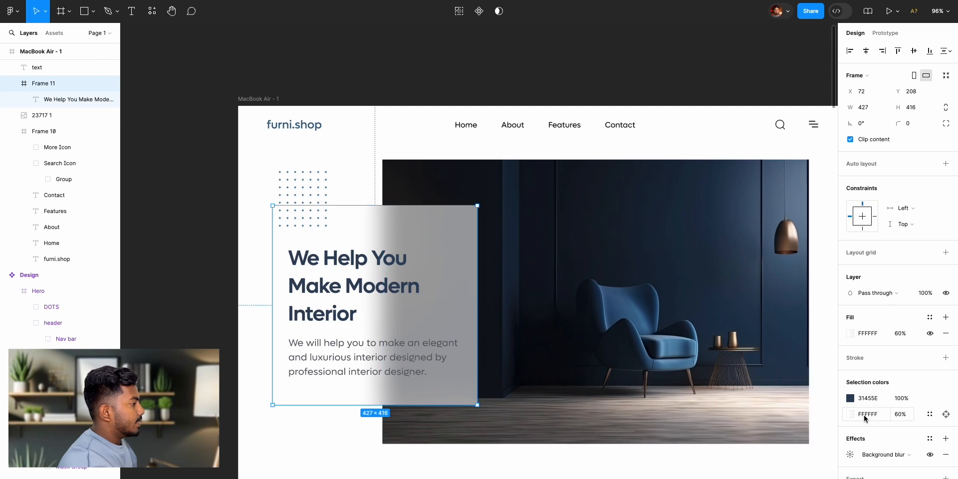
drag(890, 336, 912, 338)
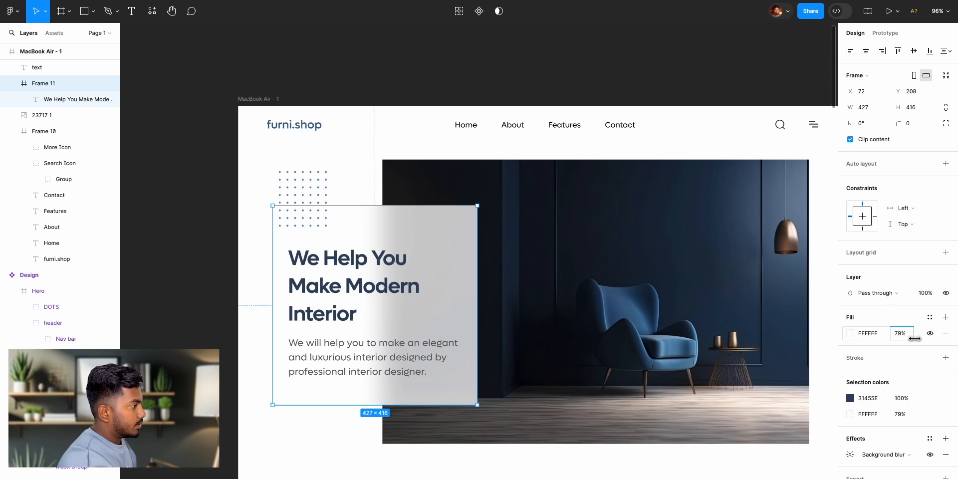
drag(914, 339, 914, 339)
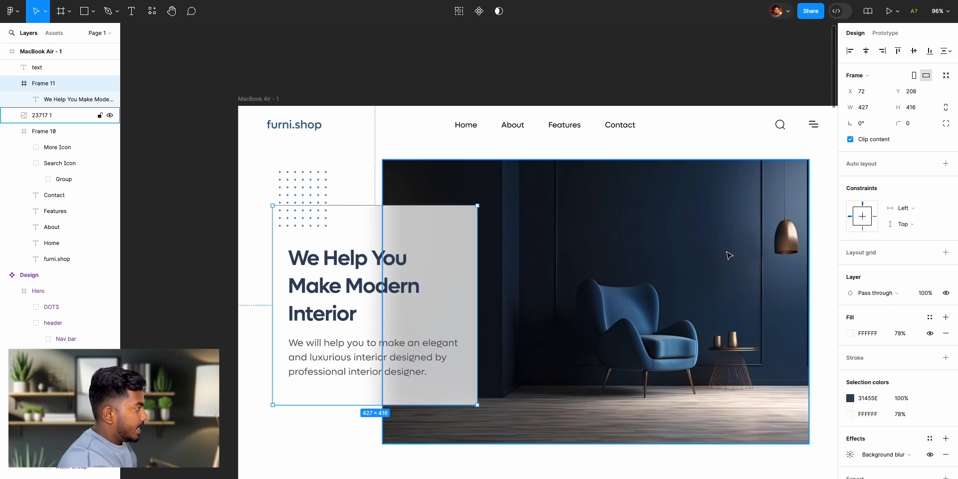
click(548, 77)
- Compare the hero with the reference design and change the paragraph's font weight to Light
scroll(608, 263, down, 2)
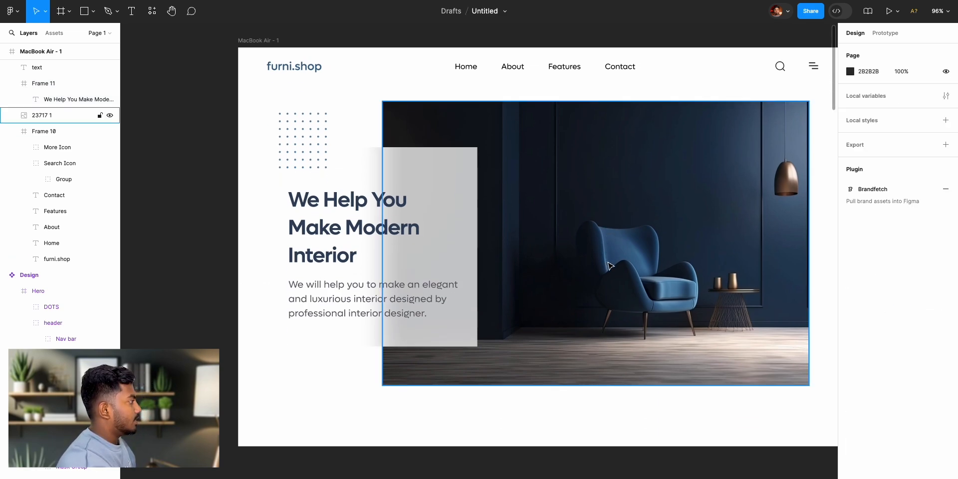
scroll(608, 264, left, 8)
scroll(604, 265, left, 6)
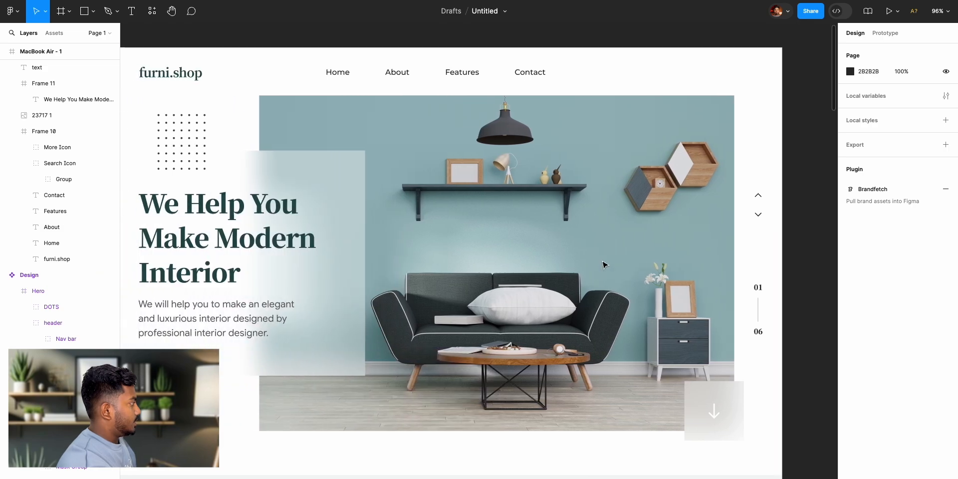
scroll(139, 325, right, 3)
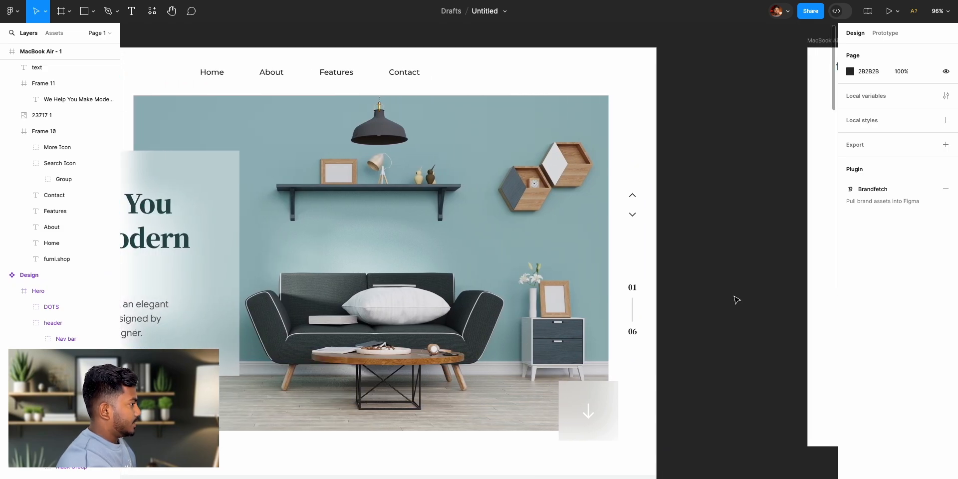
scroll(736, 300, right, 6)
click(669, 314)
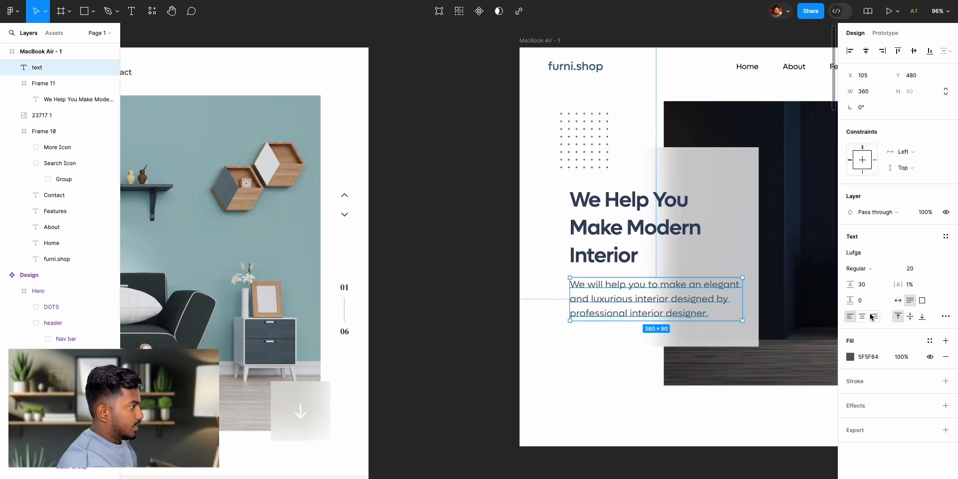
click(868, 276)
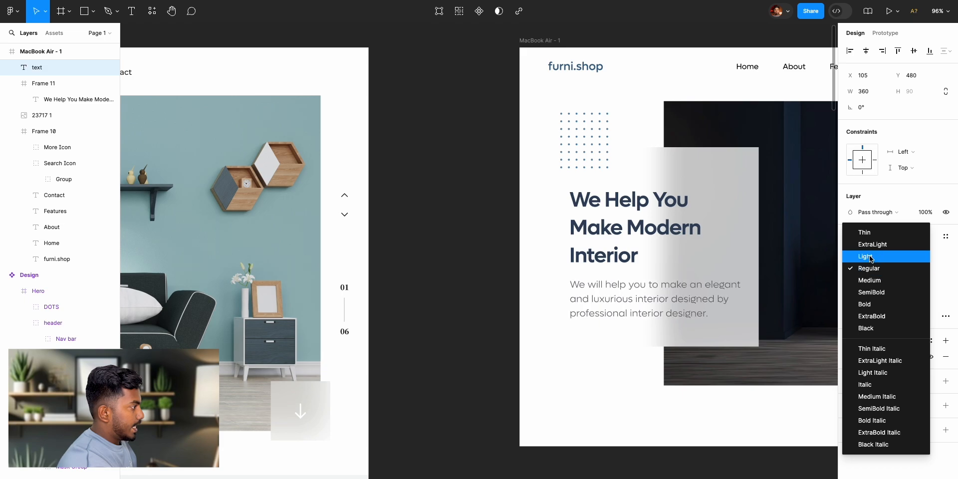
click(870, 256)
click(492, 274)
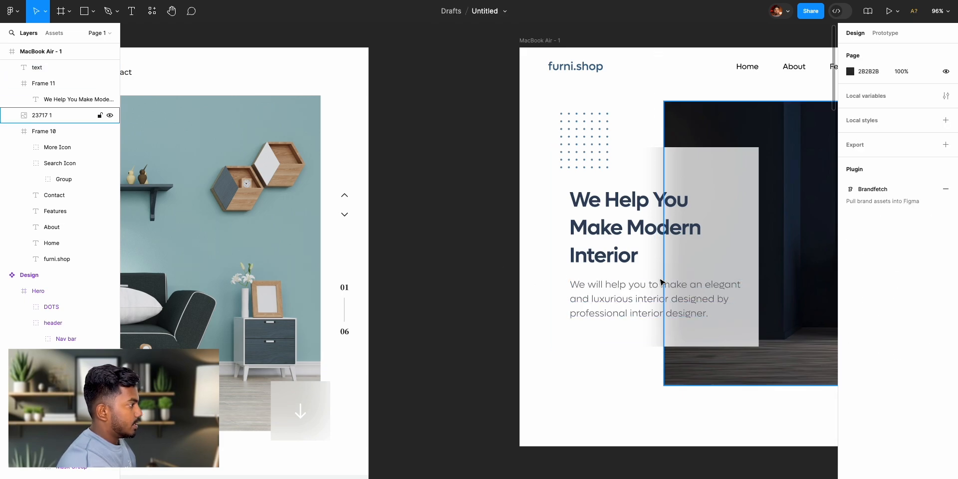
- Set the hero paragraph's font size to 16
click(623, 300)
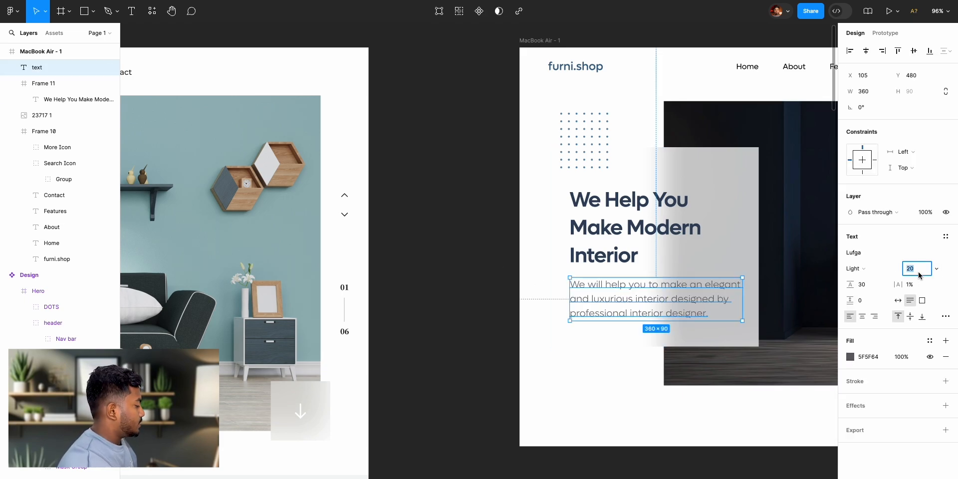
text(16)
key(Return)
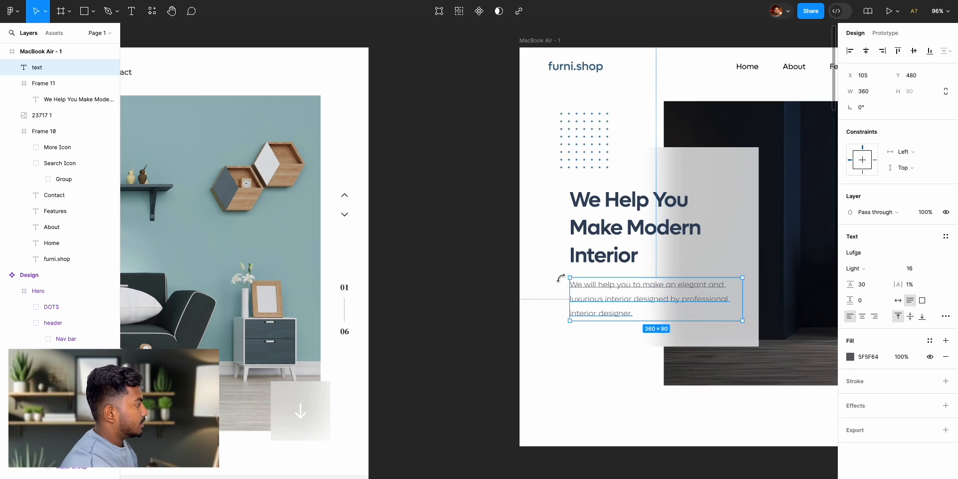
- Compare the area beside the hero image in the MacBook Air frame with the reference design's arrows and page numbers
click(475, 266)
scroll(631, 302, right, 10)
scroll(631, 301, right, 2)
scroll(631, 301, left, 10)
scroll(631, 302, left, 13)
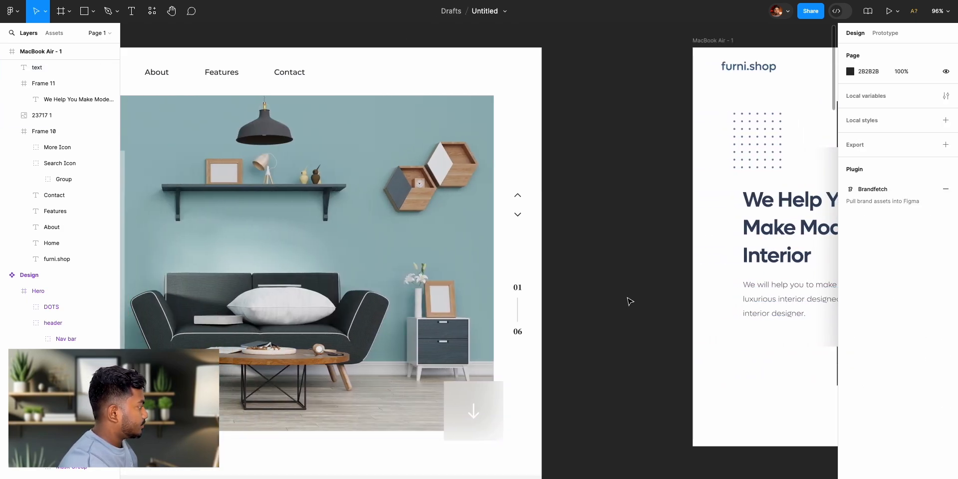
scroll(230, 229, left, 1)
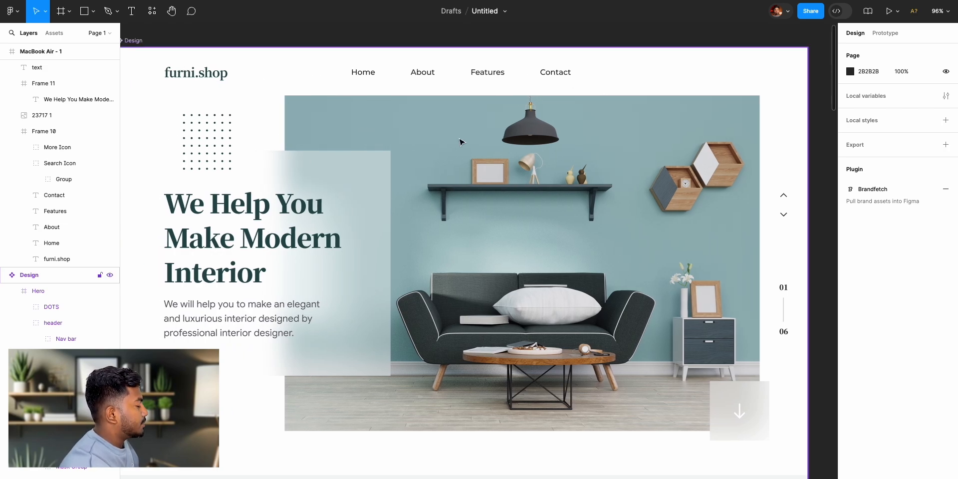
scroll(628, 277, right, 5)
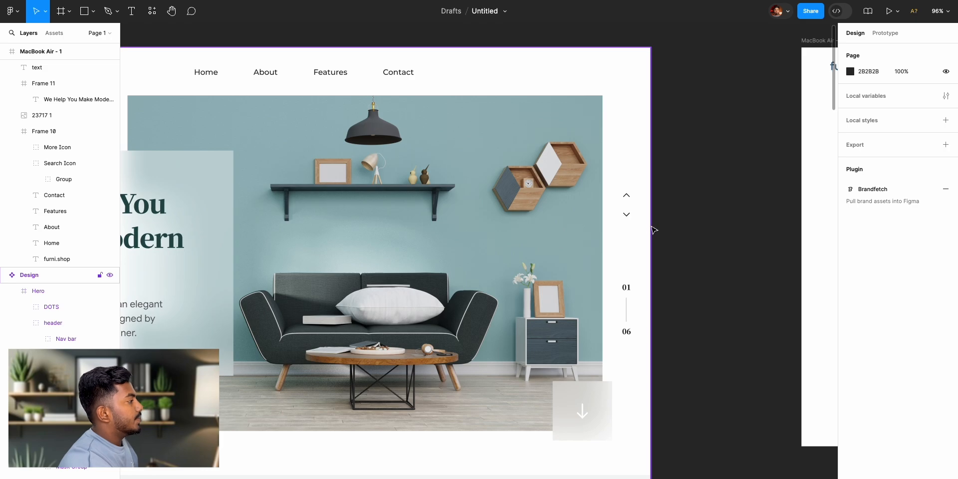
scroll(654, 230, right, 13)
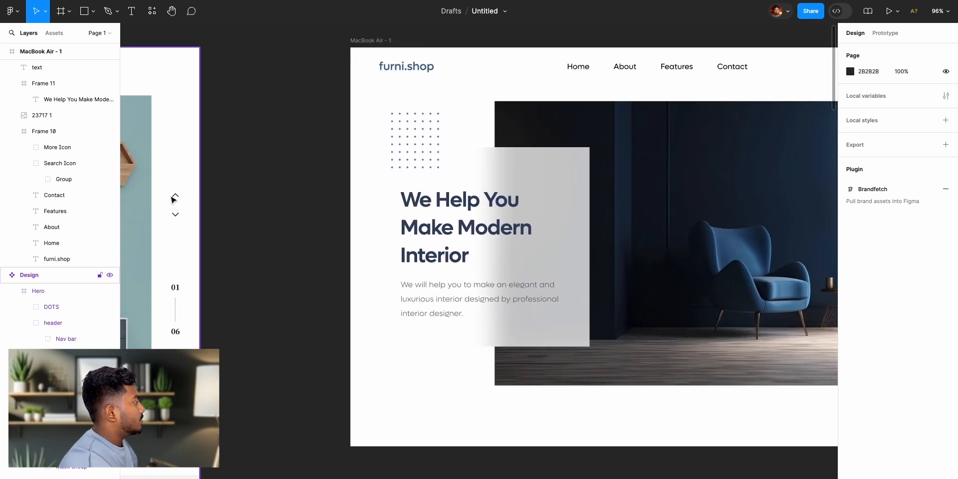
- Move the up arrow from the reference design's arrows group into the MacBook Air frame, right of the hero image at about X 1228, Y 236
double_click(171, 196)
double_click(172, 197)
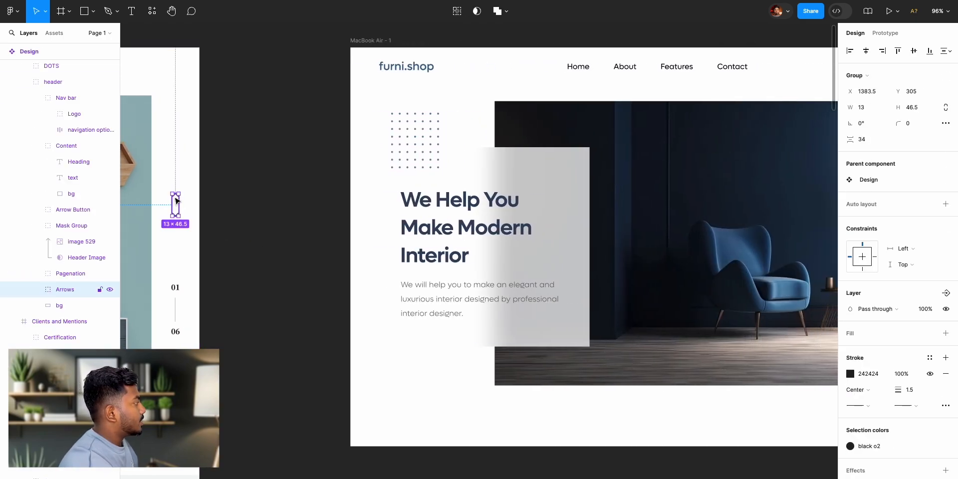
double_click(176, 200)
drag(174, 199, 437, 377)
scroll(463, 378, right, 2)
scroll(464, 378, right, 10)
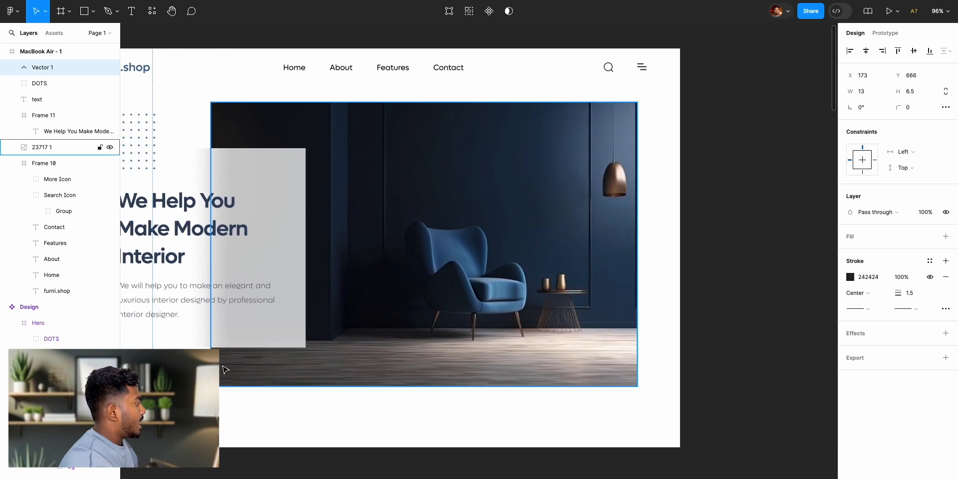
drag(151, 368, 660, 166)
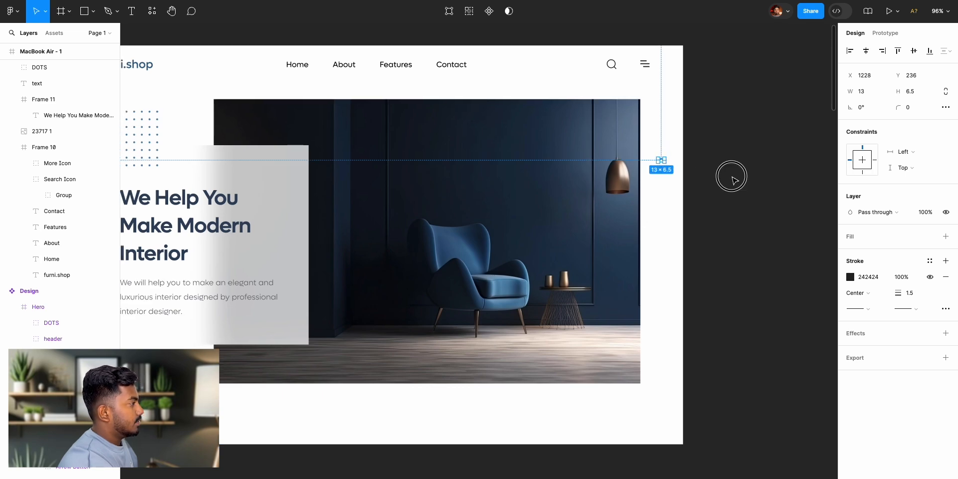
click(735, 181)
- Measure the gap between the up arrow and the hero image, and nudge the arrow to X 1229
click(663, 165)
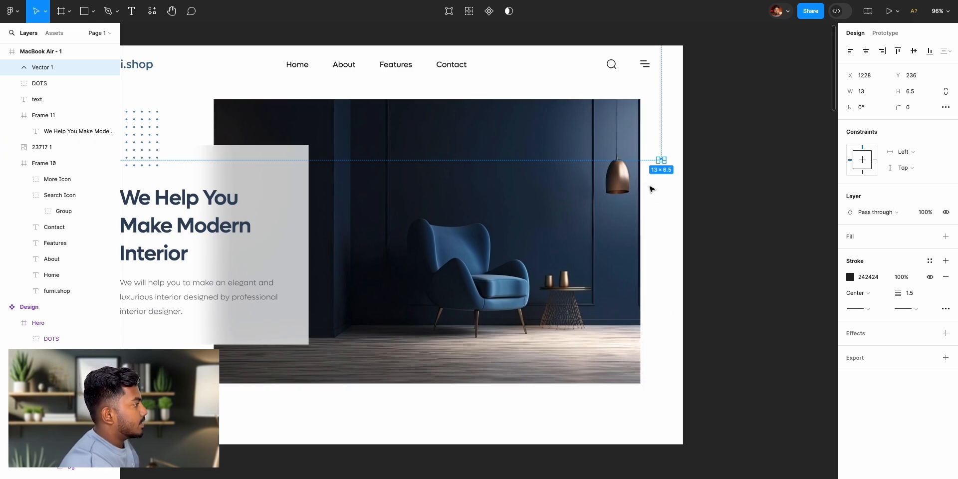
key(alt)
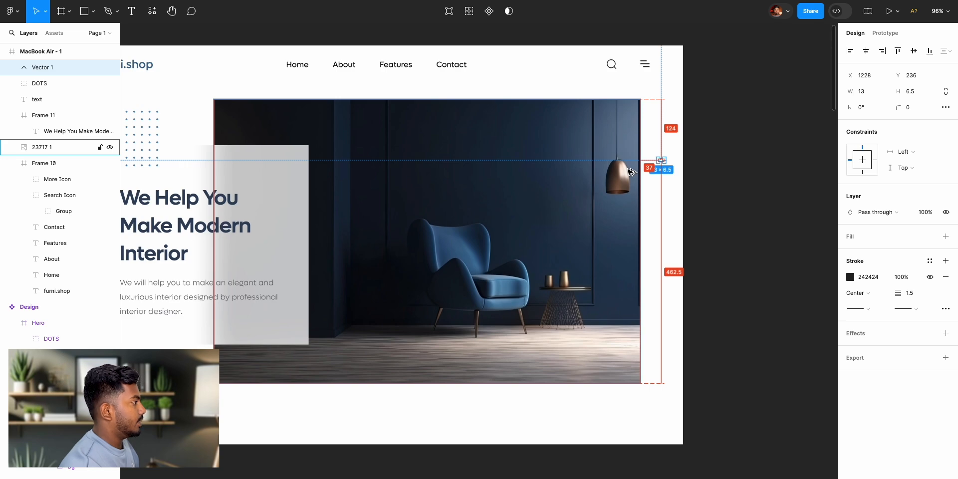
key(Right)
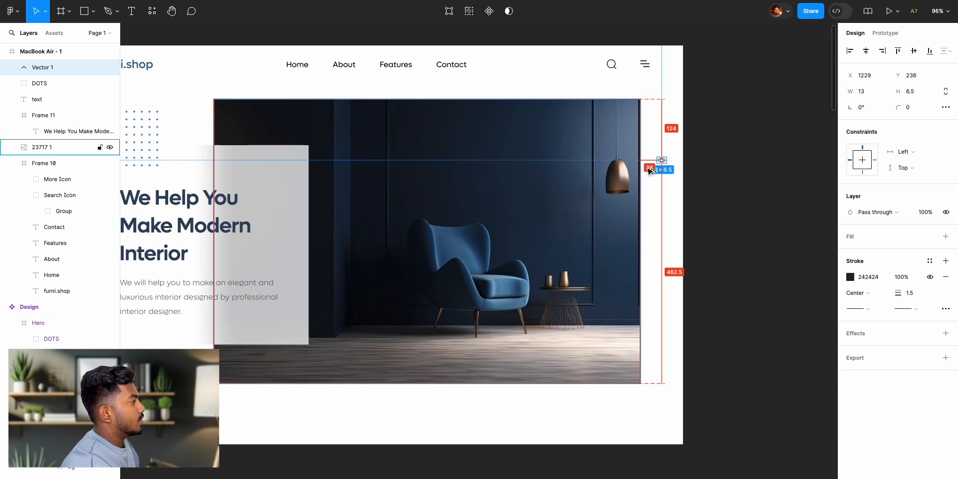
click(658, 183)
- Duplicate the up arrow and place the copy directly below it at about Y 283
scroll(250, 188, left, 12)
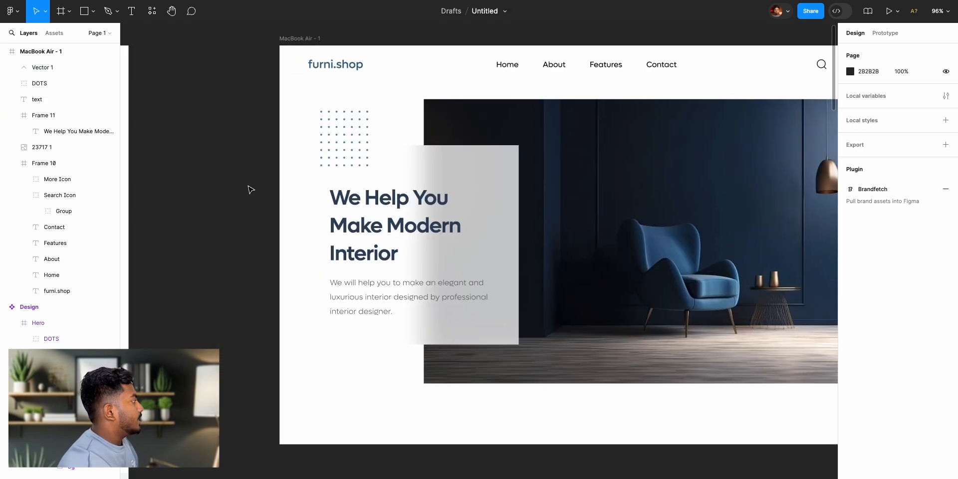
scroll(336, 218, right, 4)
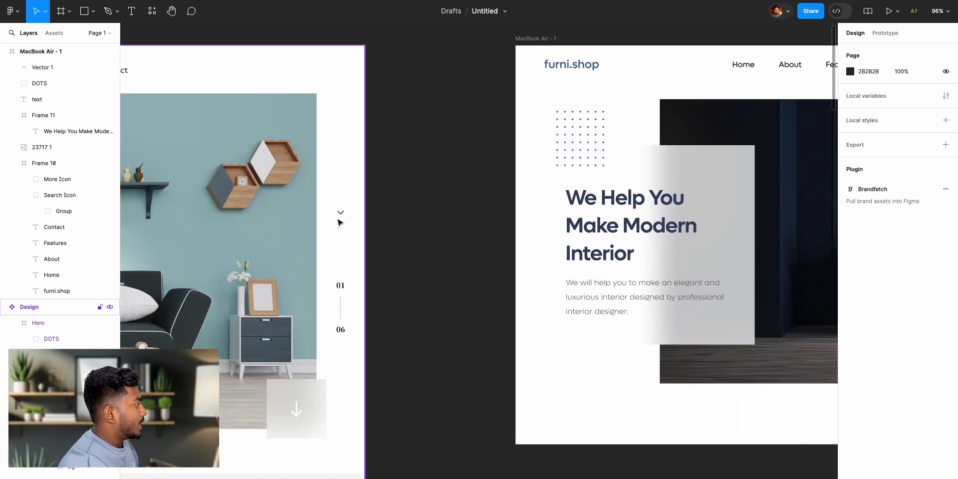
scroll(351, 272, right, 15)
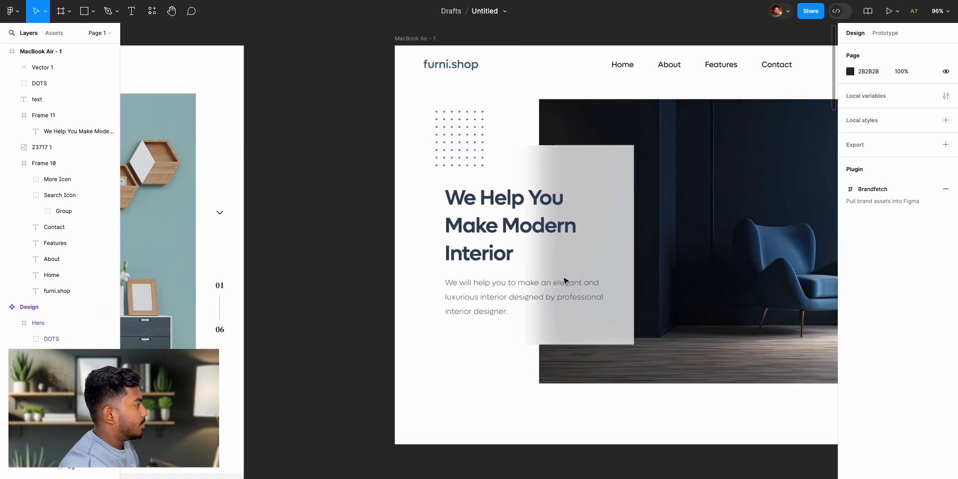
scroll(434, 169, left, 2)
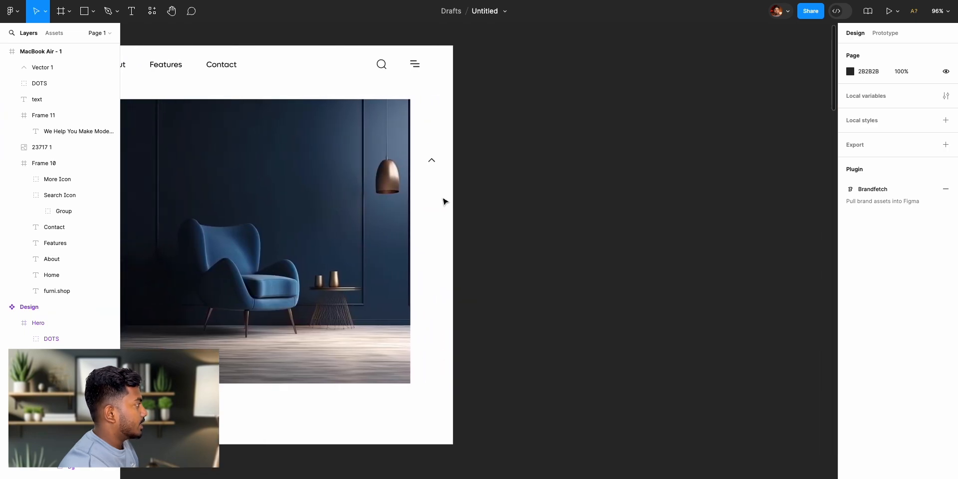
click(433, 162)
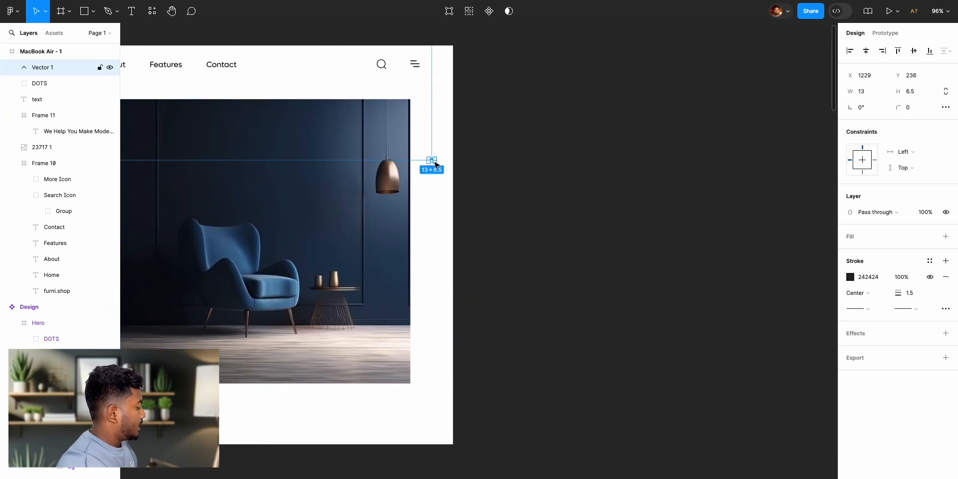
key(ctrl+d)
drag(432, 162, 435, 184)
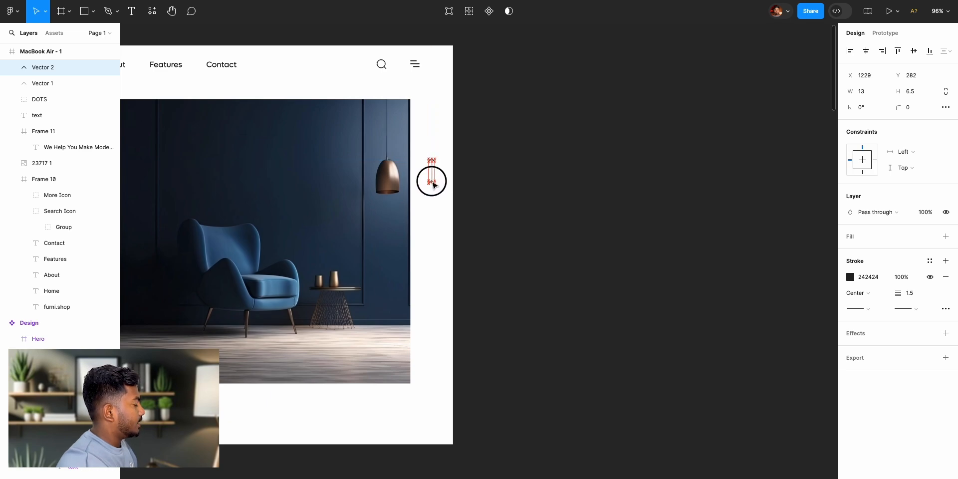
click(534, 207)
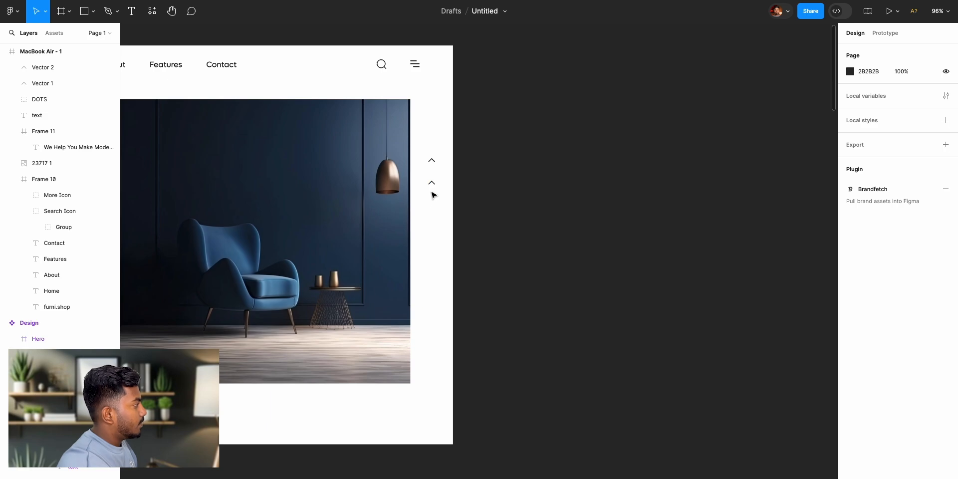
- Rotate the lower arrow by 180° so it points downward
click(433, 185)
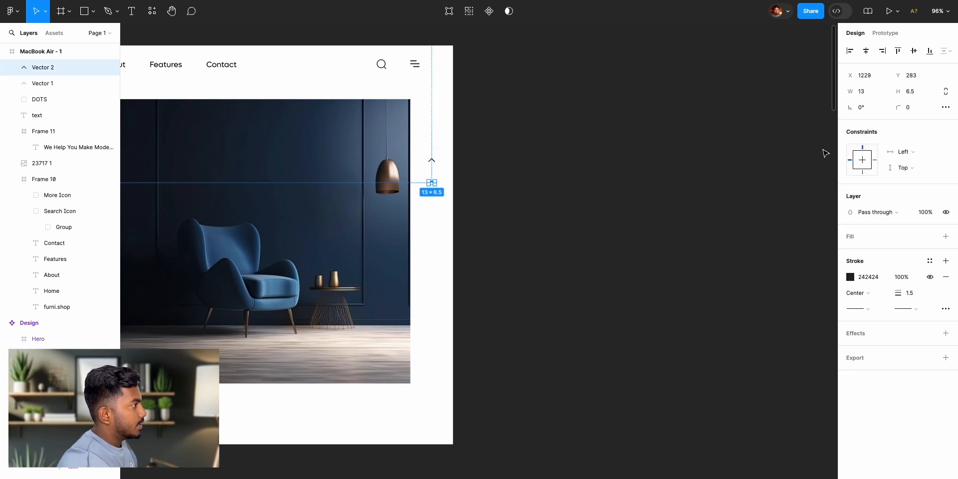
click(863, 109)
text(180)
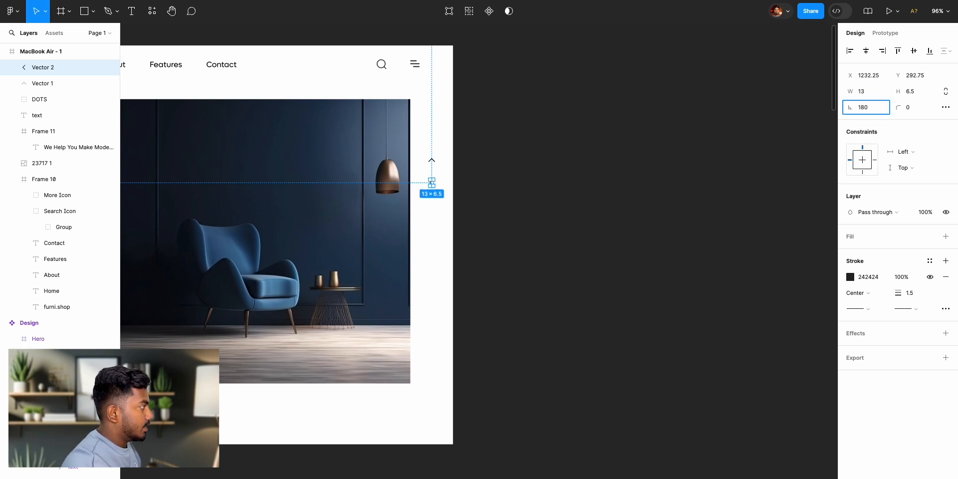
key(Return)
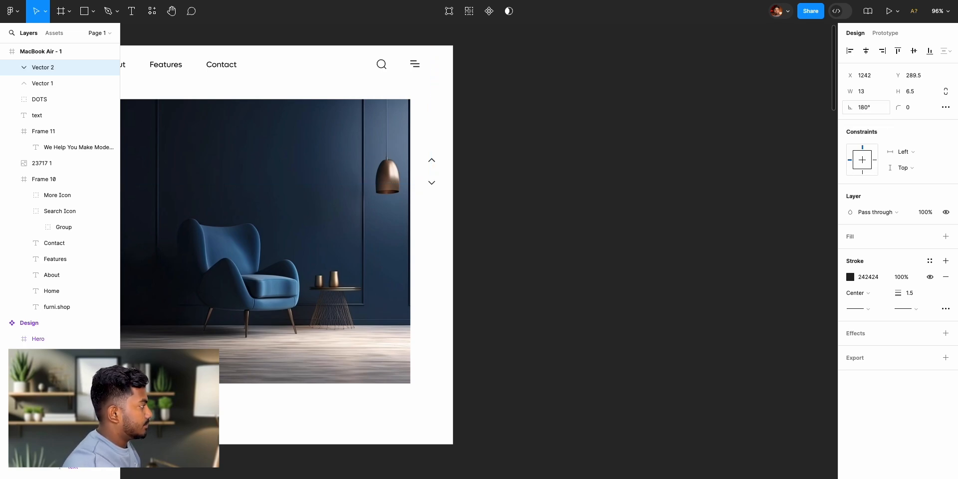
click(619, 166)
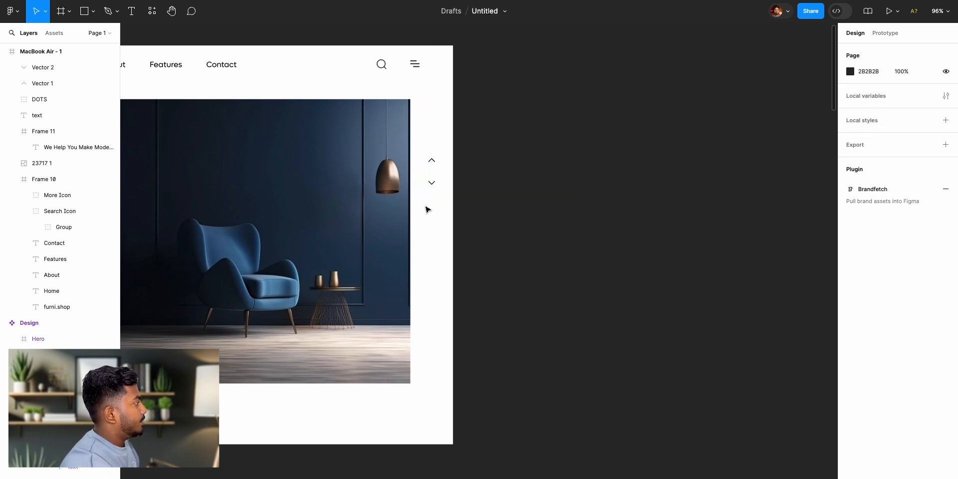
click(432, 160)
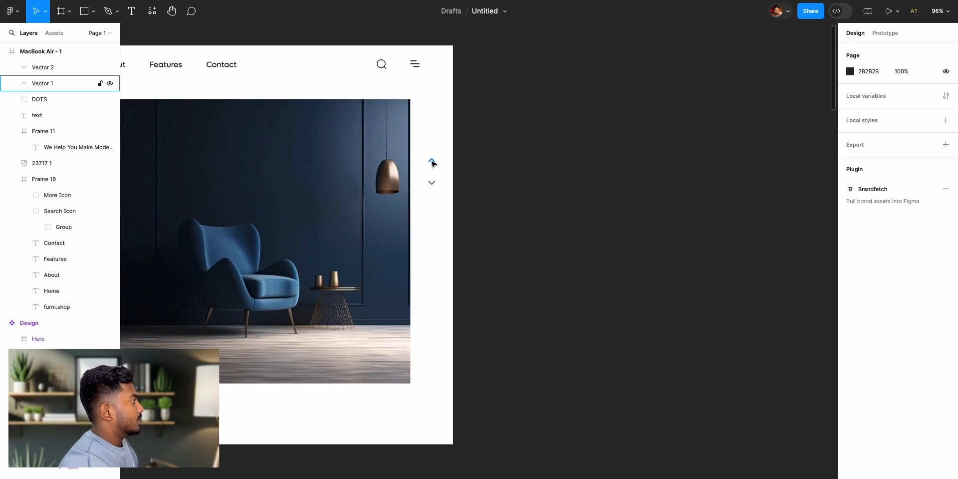
click(499, 176)
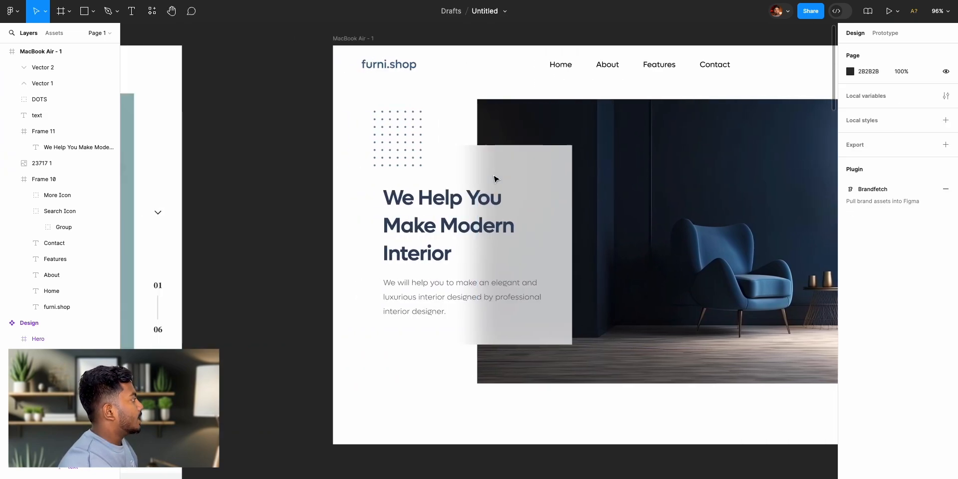
- Add the page number text "01" below the two arrows, following the reference design
scroll(495, 179, right, 3)
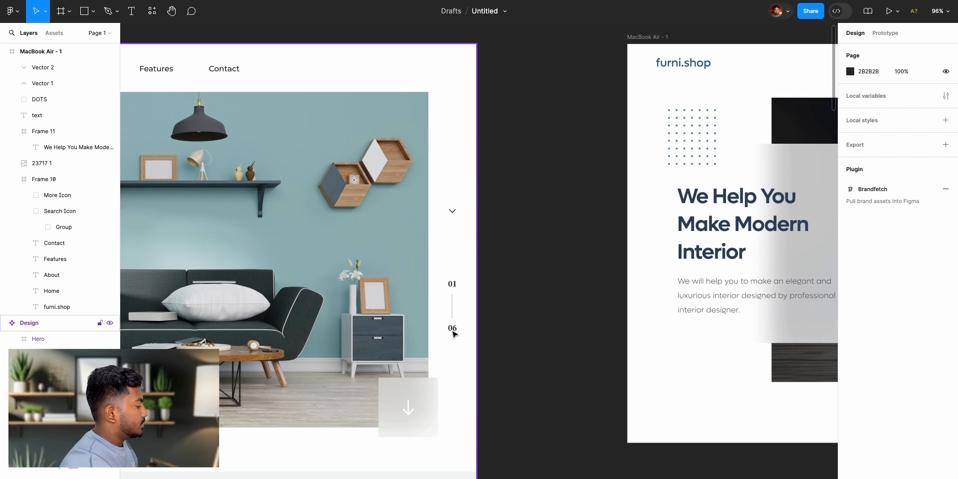
scroll(624, 310, right, 15)
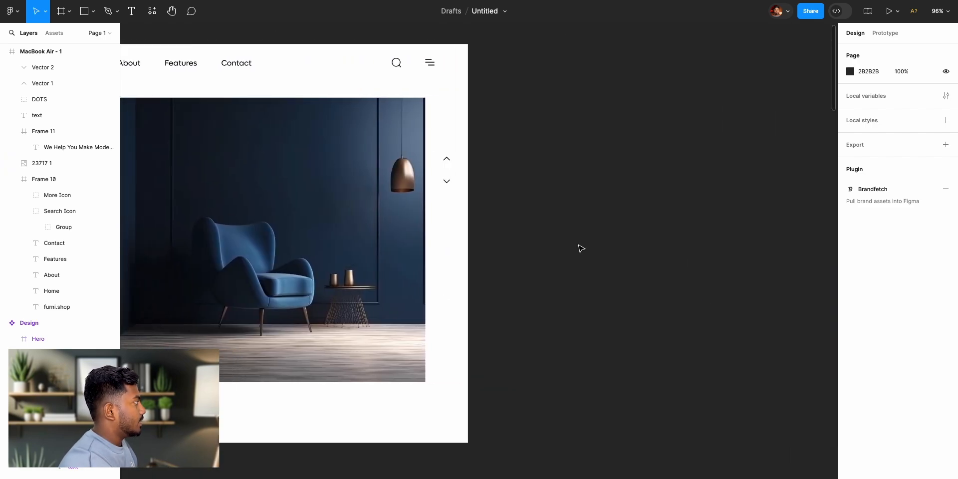
key(t)
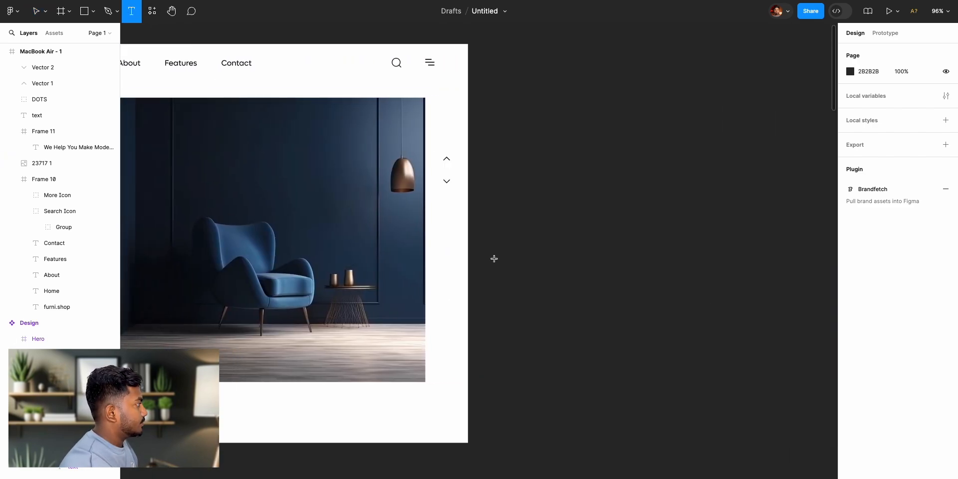
click(444, 215)
text(01)
key(Escape)
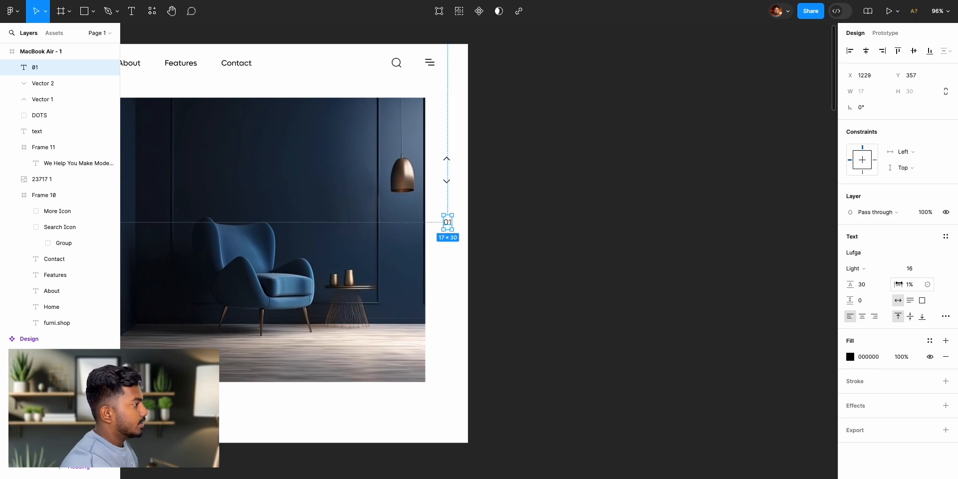
- Set the "01" text's weight to SemiBold and centre it under the arrows at X 1227, Y 361
click(859, 268)
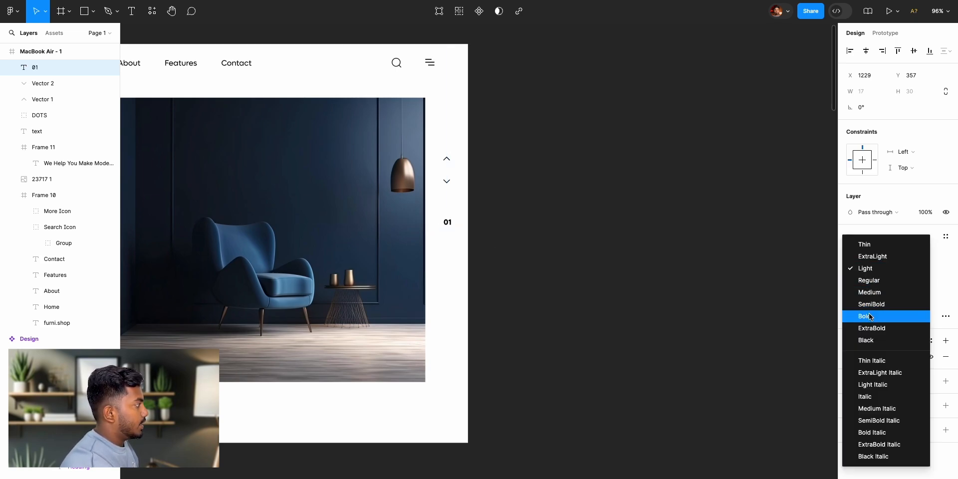
click(870, 317)
click(481, 244)
click(446, 231)
drag(447, 223, 449, 225)
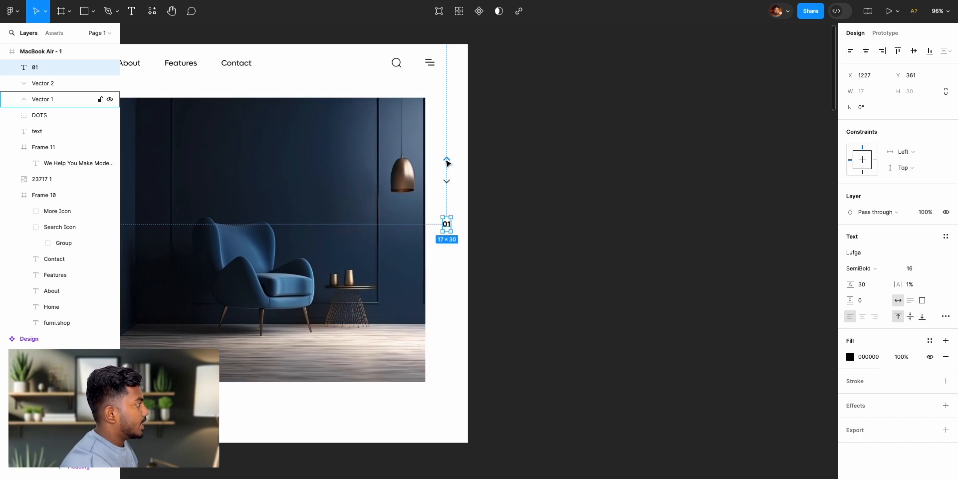
drag(447, 226, 447, 226)
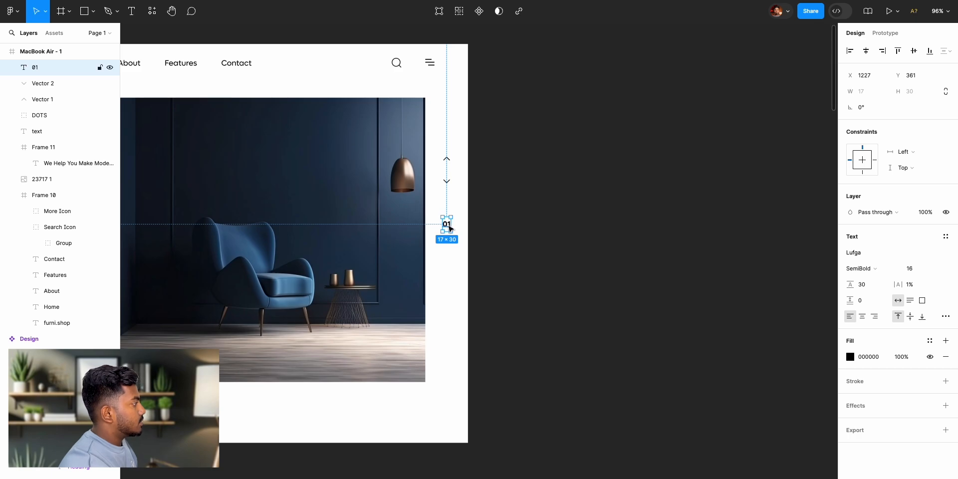
- Duplicate the "01" text and place the copy directly below it at about Y 437
scroll(447, 228, left, 10)
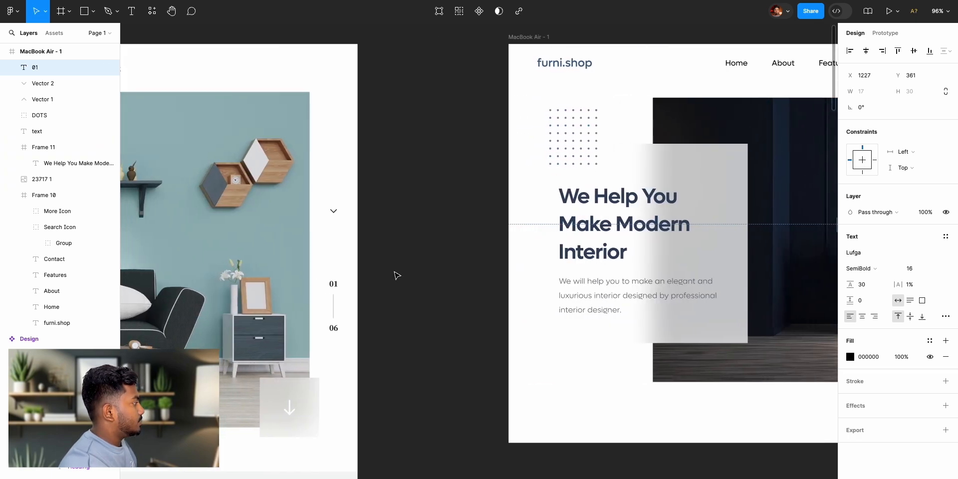
scroll(594, 280, right, 15)
scroll(299, 261, left, 2)
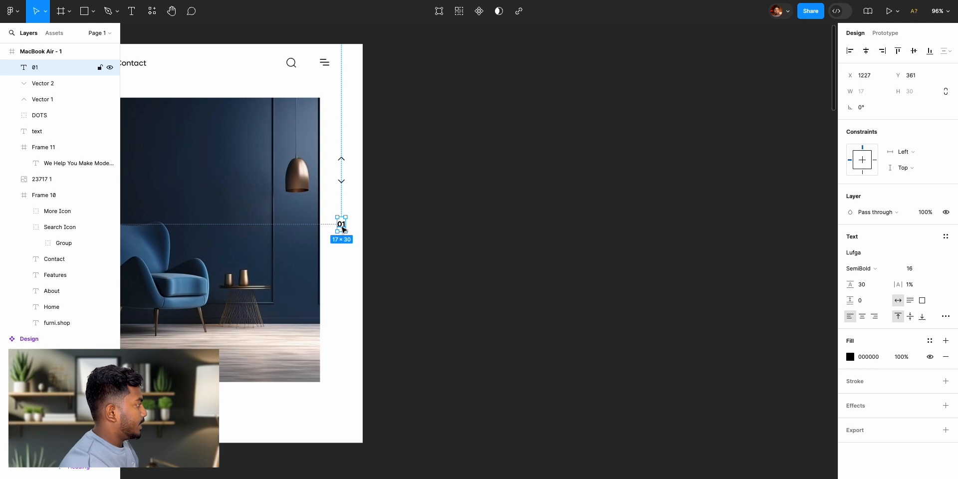
key(ctrl+d)
drag(343, 230, 342, 264)
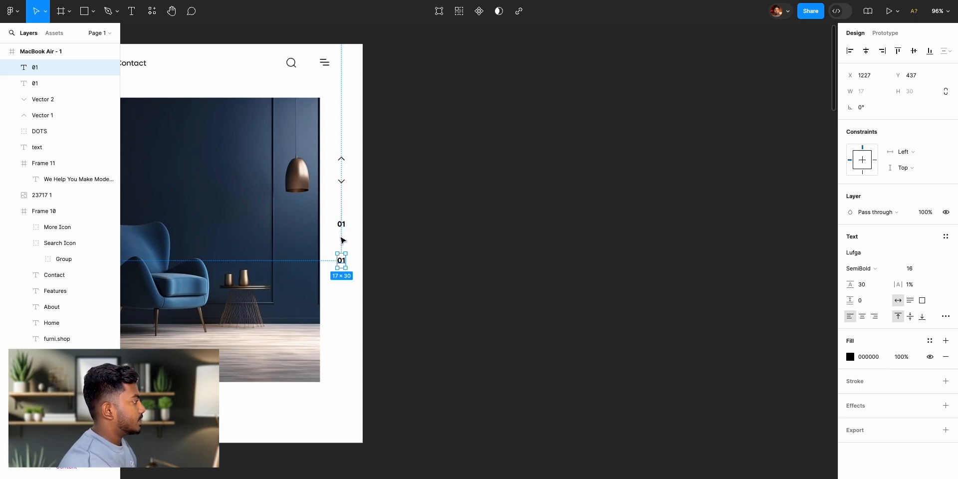
- Change the lower page number's text to "06"
click(425, 250)
click(342, 261)
double_click(343, 261)
key(Right)
text(6)
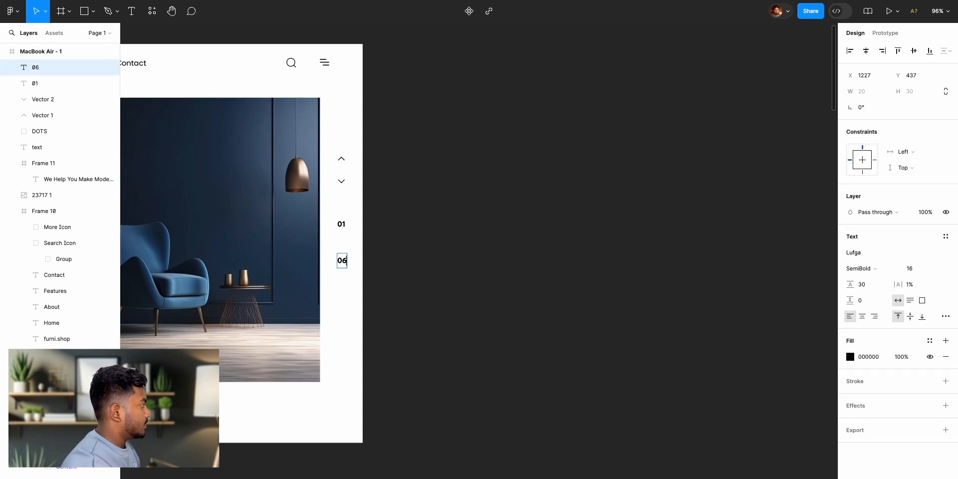
click(410, 257)
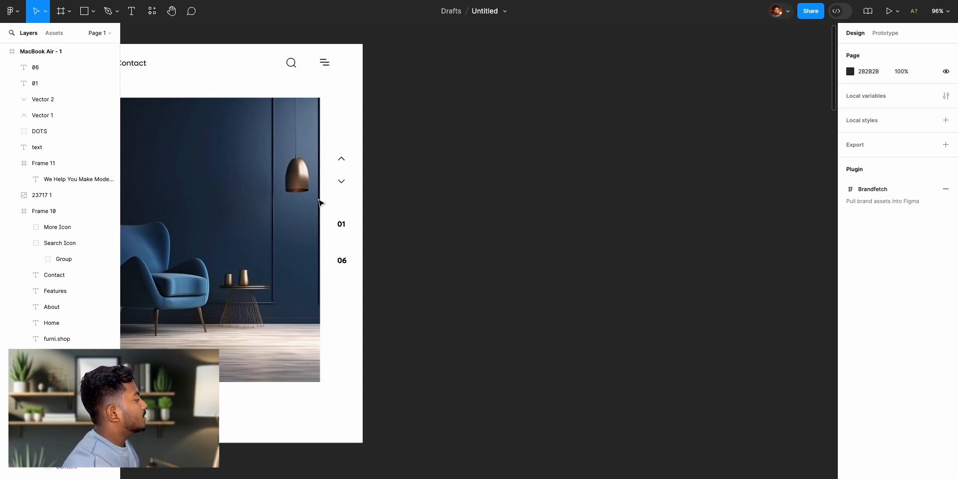
- Draw a vertical line about 43 long between the "01" and "06" page numbers, following the reference design
scroll(500, 308, right, 1)
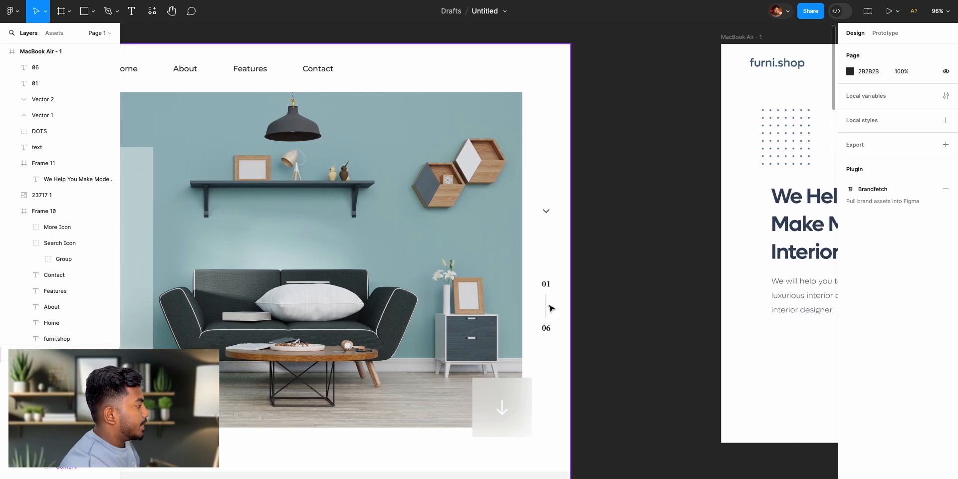
scroll(644, 321, right, 10)
scroll(644, 321, right, 3)
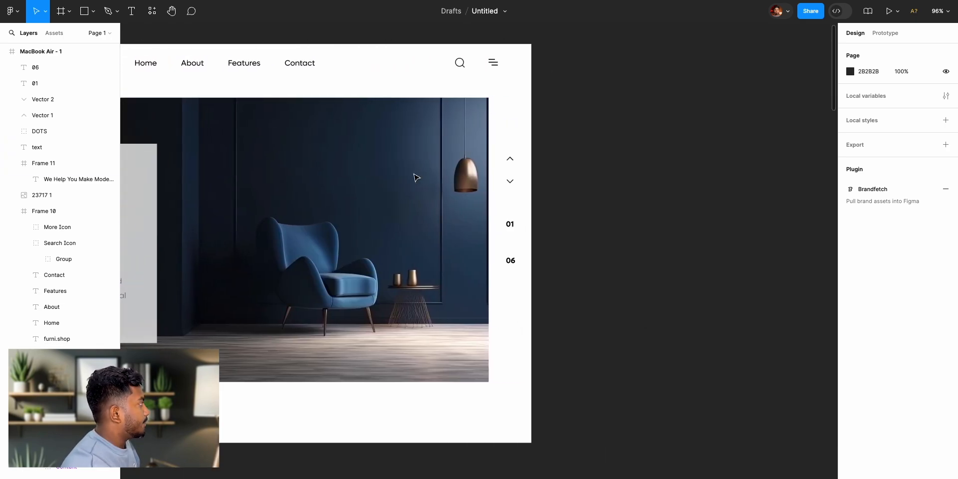
scroll(515, 221, up, 5)
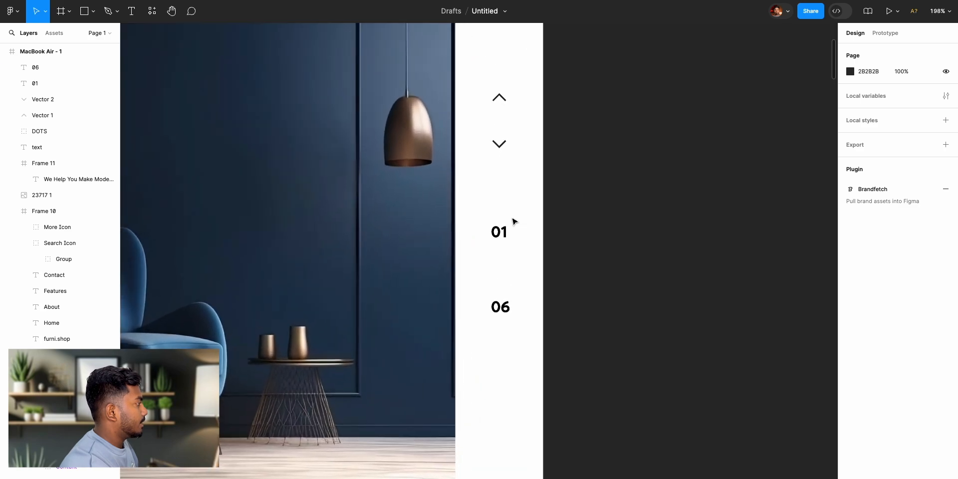
scroll(513, 221, up, 3)
click(93, 12)
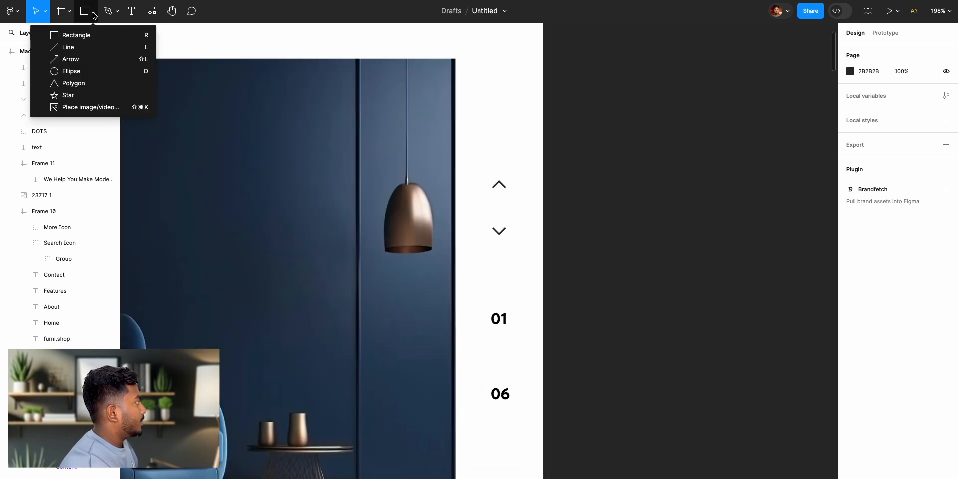
click(91, 46)
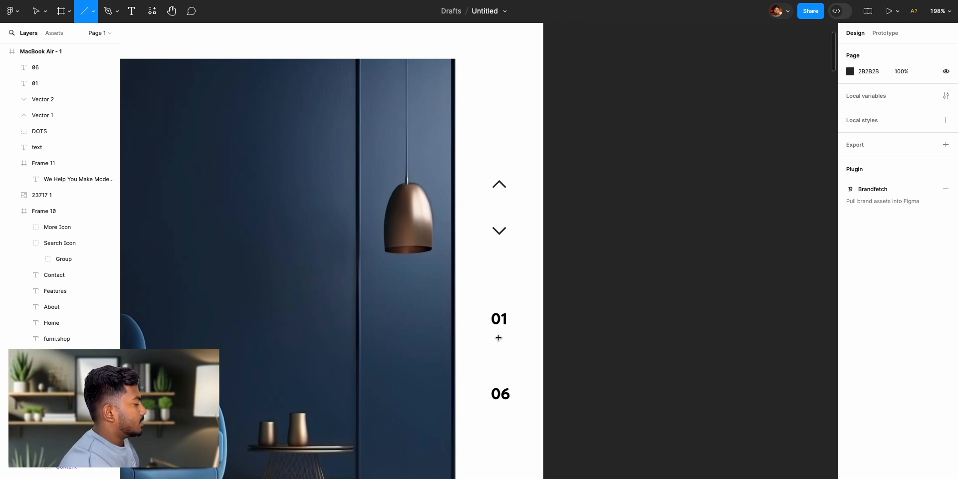
drag(499, 338, 500, 381)
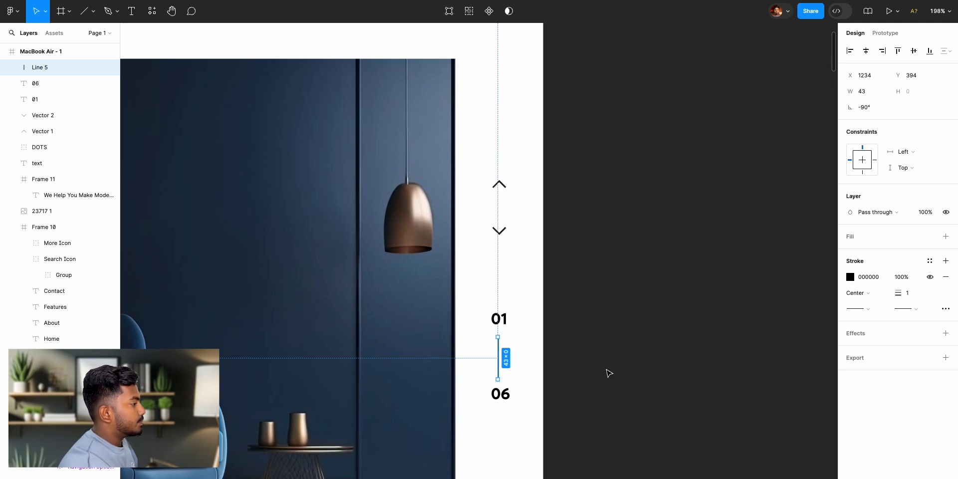
- Try thicker stroke weights on the line between the page numbers, then return the weight to 1
click(909, 295)
key(Up)
key(Up)
key(Up)
key(Up)
key(Up)
key(Up)
key(Down)
key(Down)
key(Down)
key(Down)
key(Down)
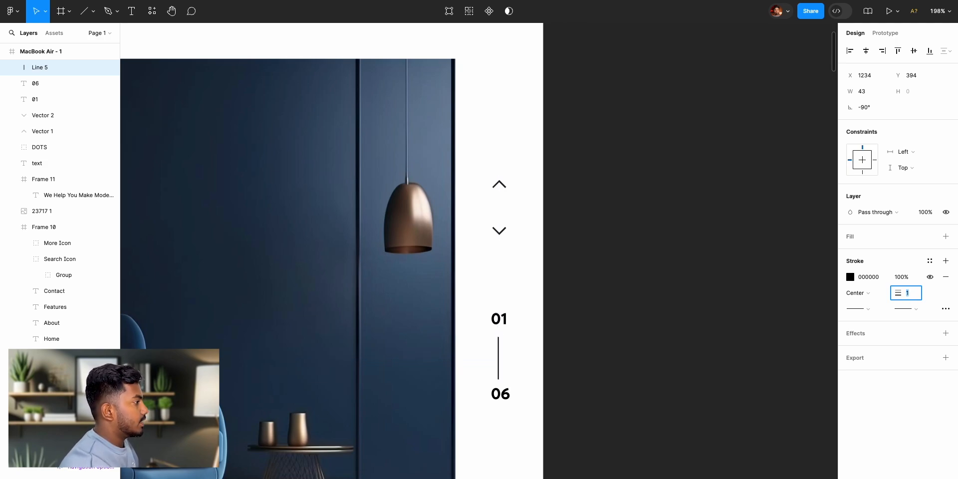
- Set the stroke colour of the line between the page numbers to light grey D4D4D4
click(851, 277)
mouse_move(746, 333)
mouse_down()
mouse_move(650, 311)
mouse_move(640, 282)
mouse_up()
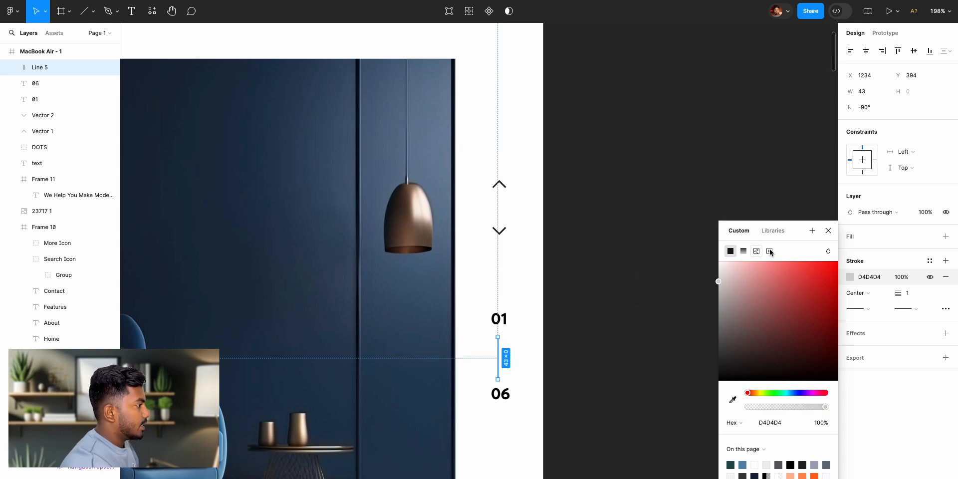
click(828, 231)
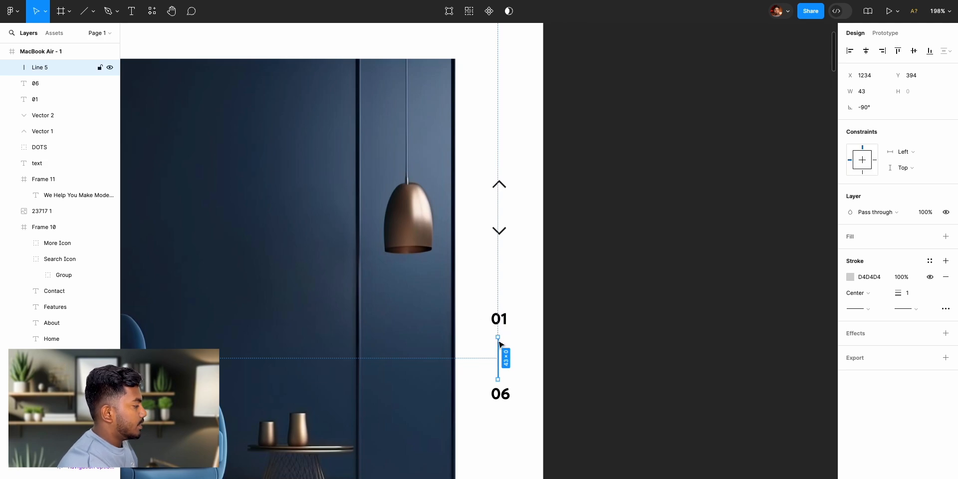
click(634, 353)
- Align the "01" text, the line and the "06" text on their horizontal centres and distribute their vertical spacing evenly
click(499, 323)
shift+click(499, 360)
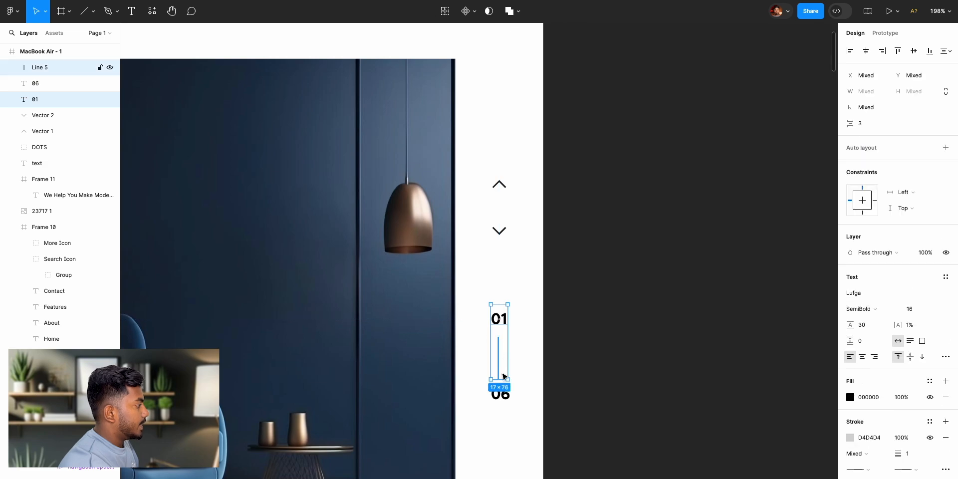
shift+click(501, 394)
click(867, 50)
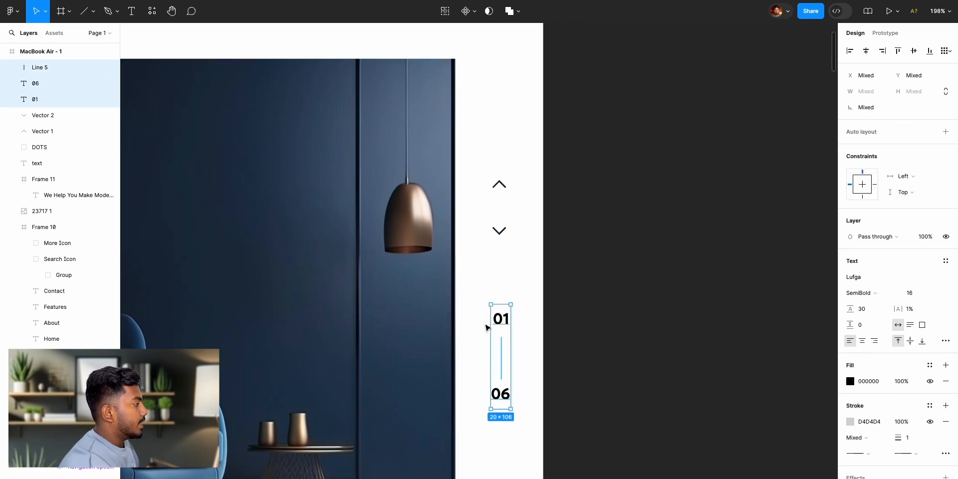
click(948, 51)
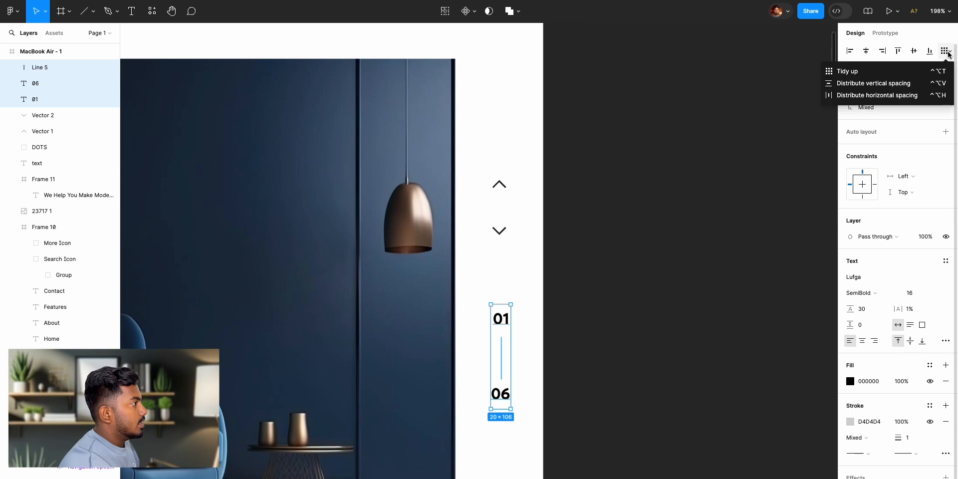
click(932, 82)
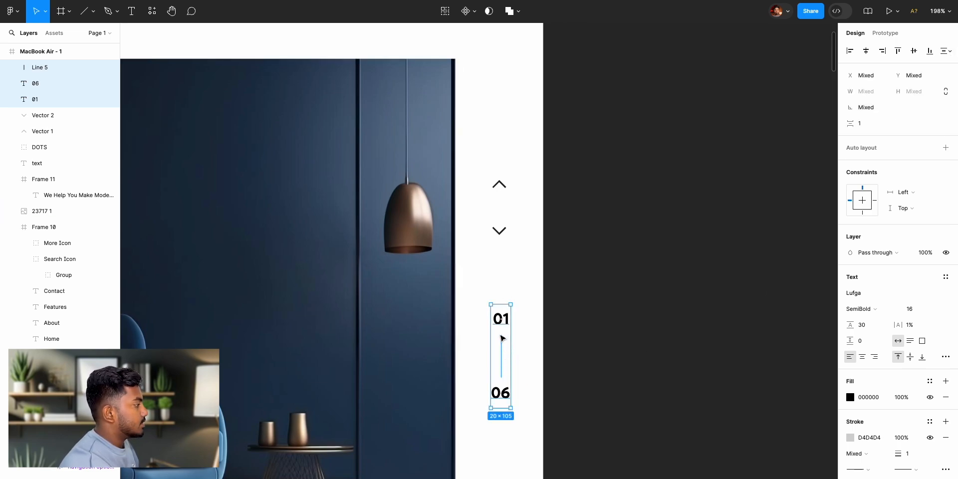
- Shift the two page numbers and their line slightly so they sit centred under the slider arrows
drag(502, 320, 501, 323)
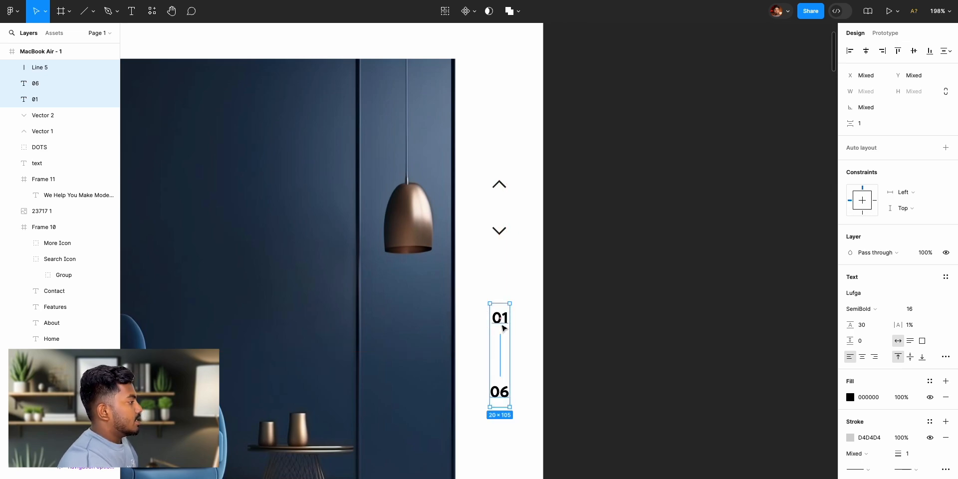
key(alt)
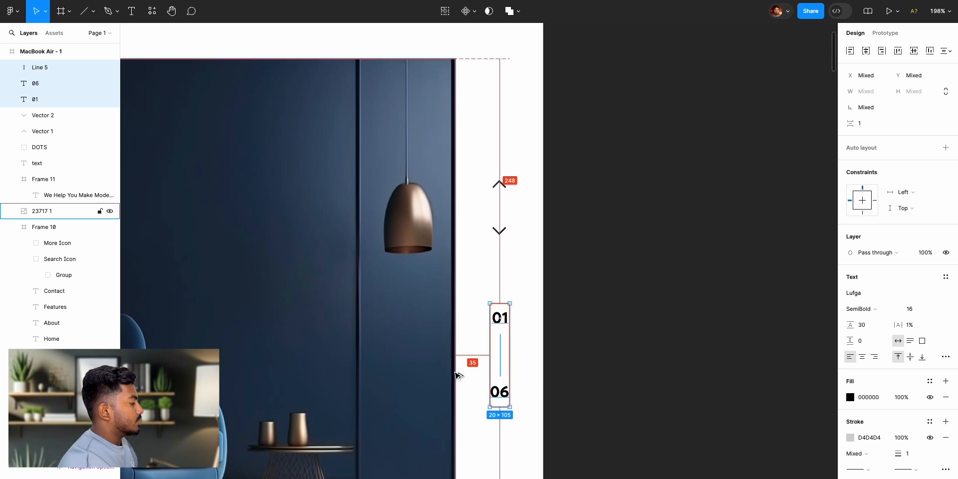
scroll(585, 350, up, 3)
scroll(585, 350, down, 8)
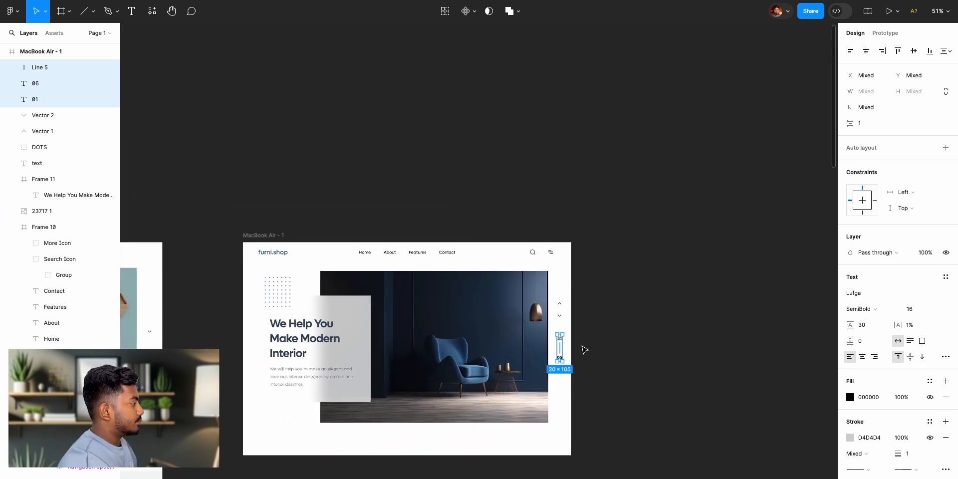
scroll(587, 351, up, 4)
click(589, 353)
- Compare the hero with the reference design, examining the down-arrow square overlapping the lower corner of the reference image
scroll(599, 359, left, 7)
scroll(599, 359, down, 3)
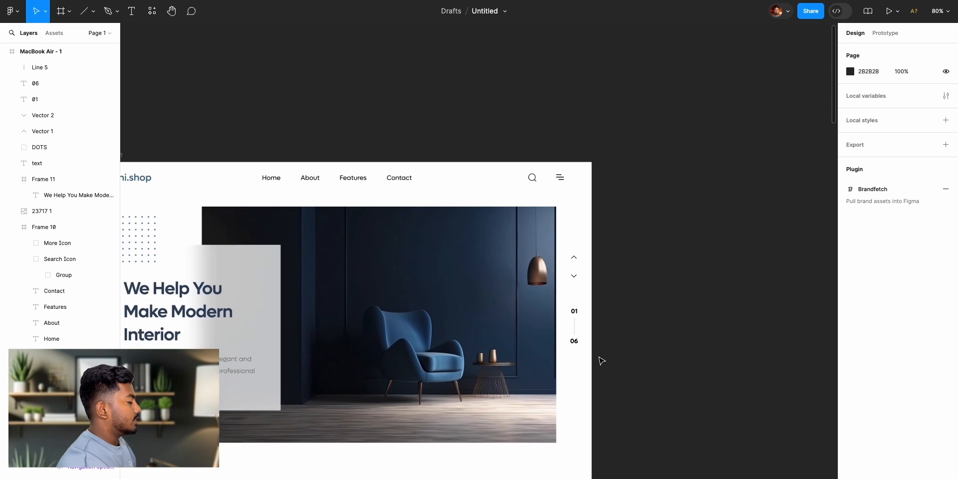
scroll(599, 361, left, 3)
scroll(599, 360, down, 1)
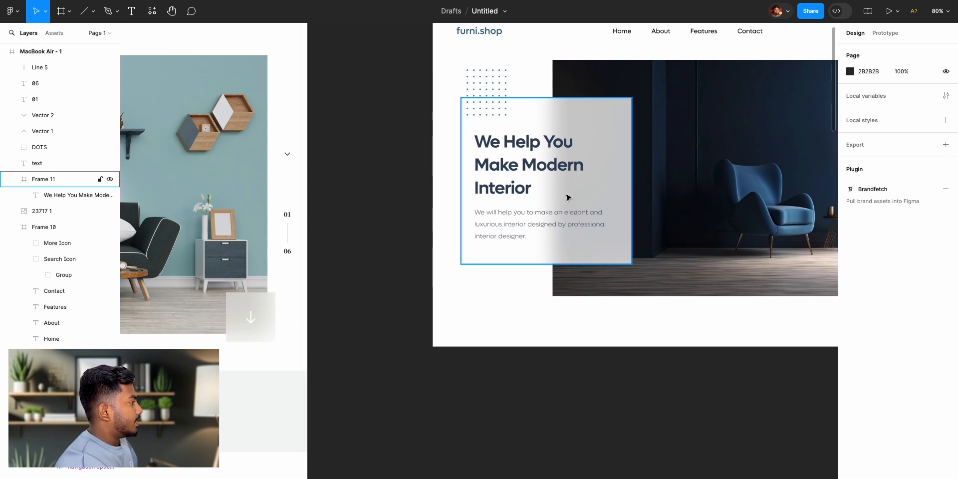
scroll(689, 360, right, 10)
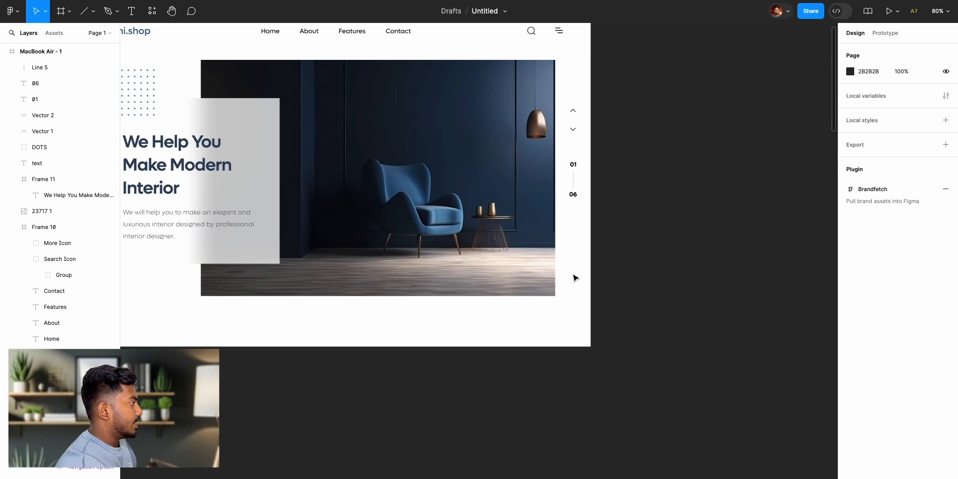
scroll(642, 235, up, 3)
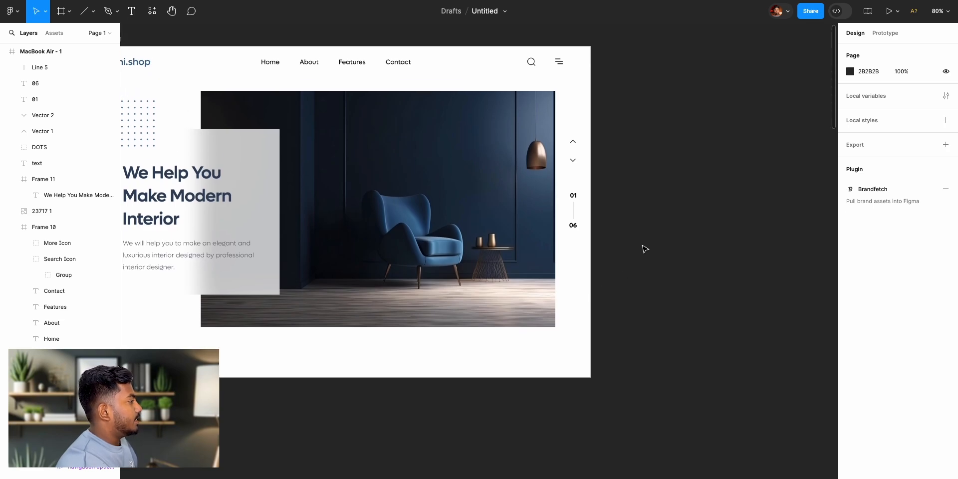
scroll(645, 249, up, 5)
scroll(603, 272, left, 4)
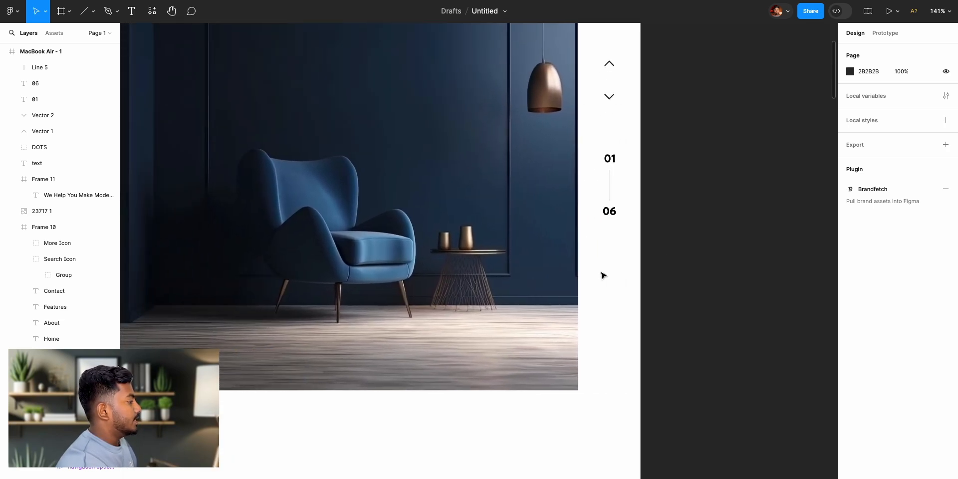
scroll(578, 270, right, 8)
scroll(579, 271, left, 3)
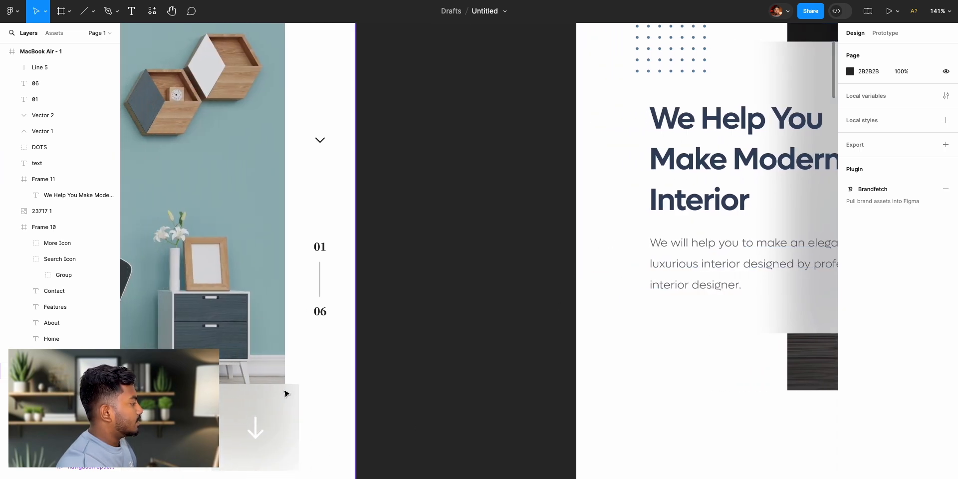
scroll(719, 406, right, 15)
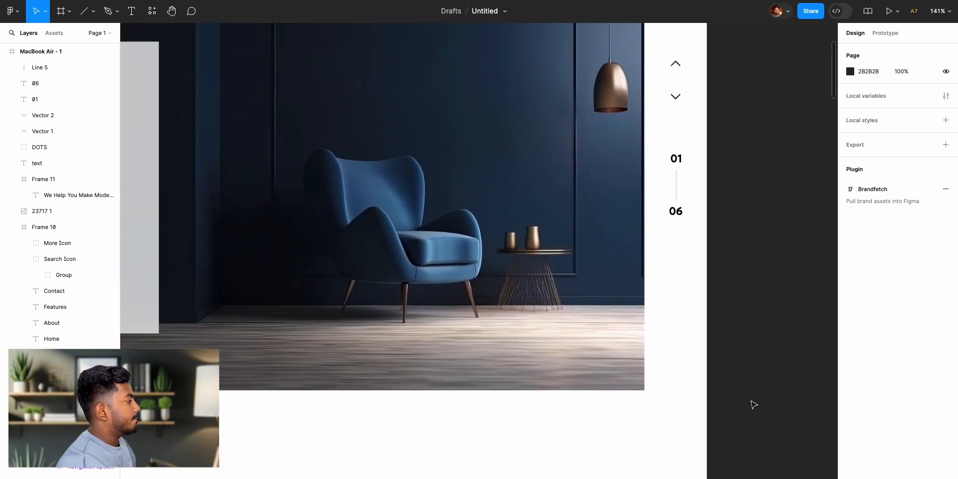
click(56, 13)
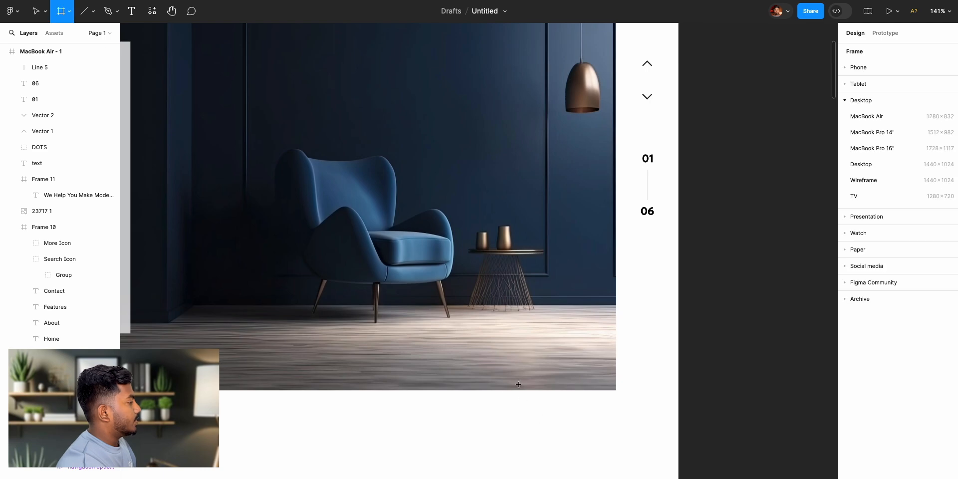
drag(579, 351, 639, 418)
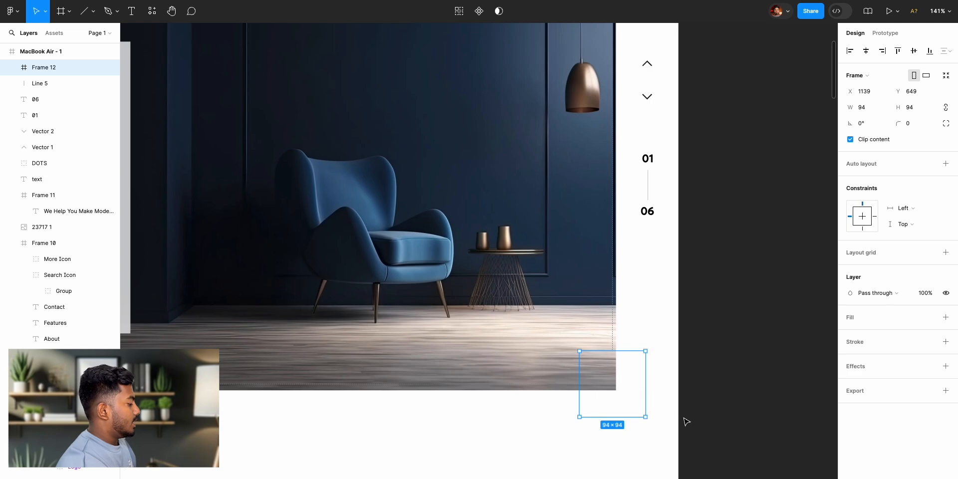
key(Delete)
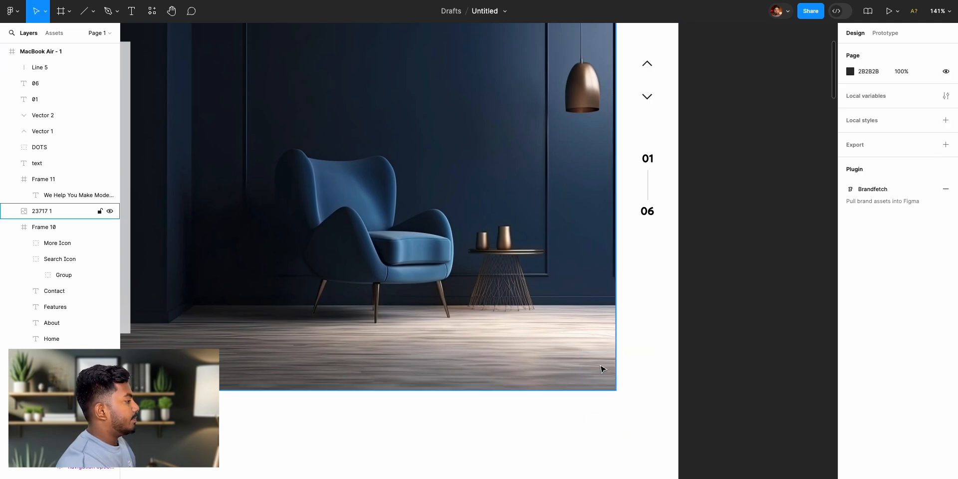
click(60, 17)
drag(581, 351, 652, 427)
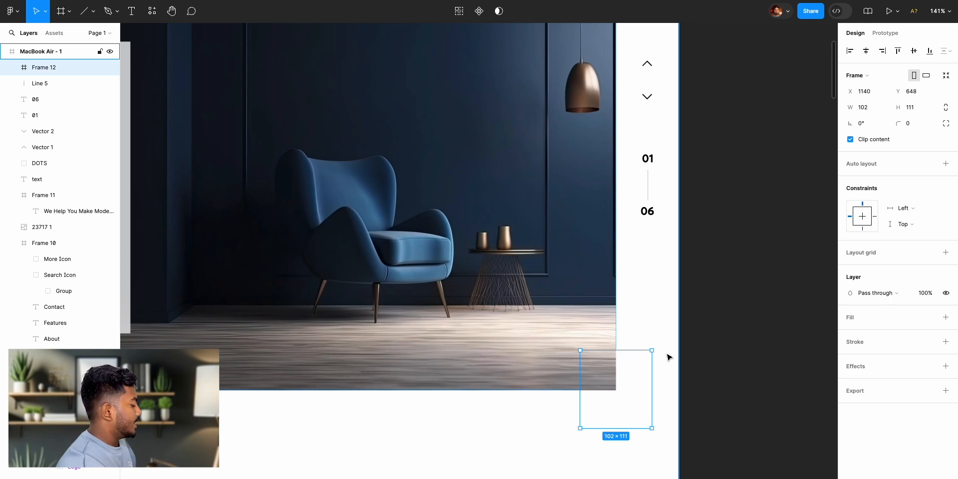
key(Delete)
- Draw a 111 × 111 frame overlapping the hero image's lower-right corner and position it at X 1131, Y 644
click(61, 11)
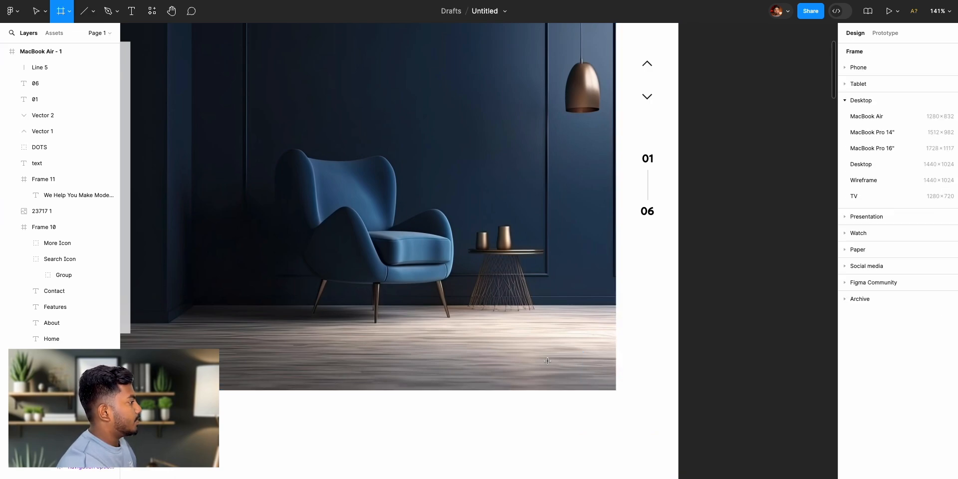
drag(564, 342, 641, 420)
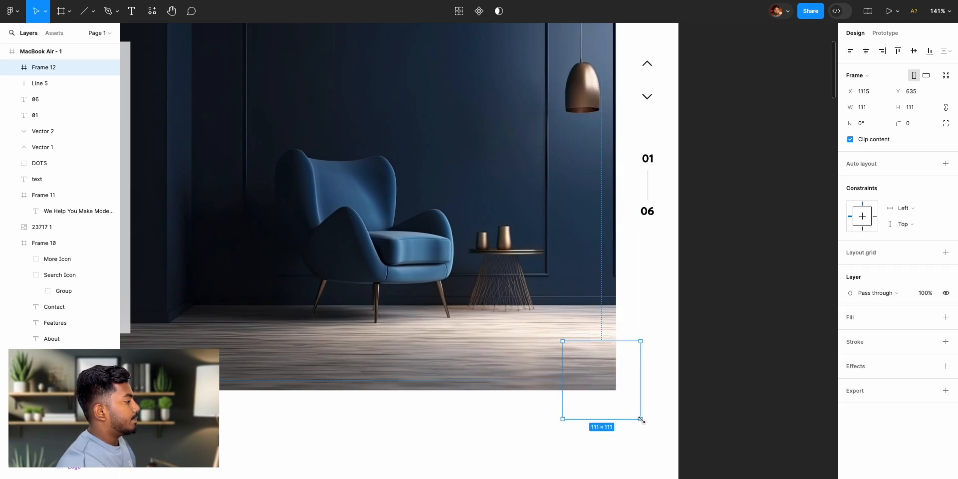
drag(603, 378, 610, 384)
click(728, 349)
- Copy the FFFFFF 78% fill from the hero's text panel onto the square frame at the image's lower-right corner
scroll(529, 275, up, 5)
scroll(529, 276, down, 10)
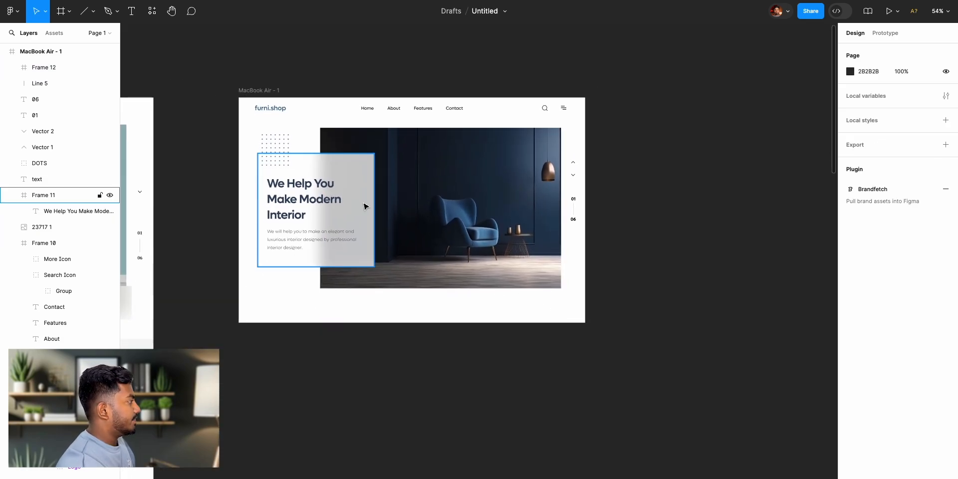
click(367, 184)
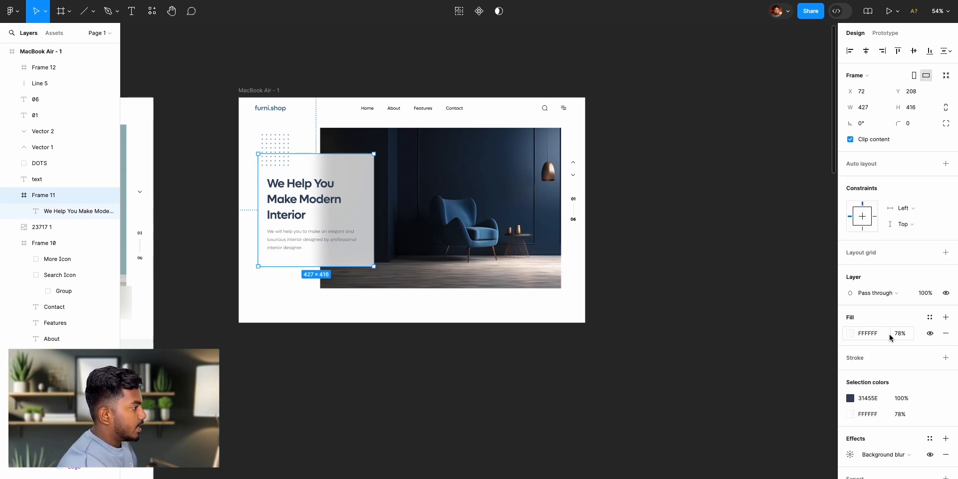
click(841, 340)
click(815, 341)
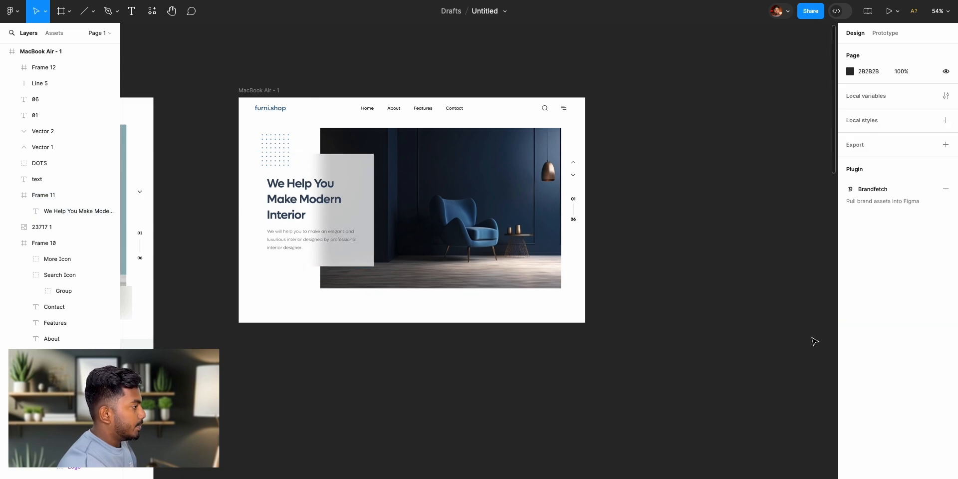
click(356, 213)
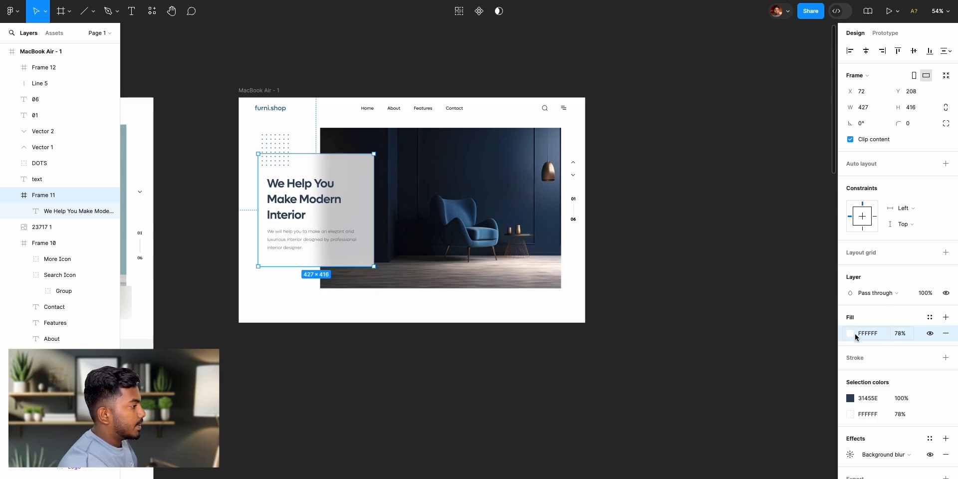
click(559, 285)
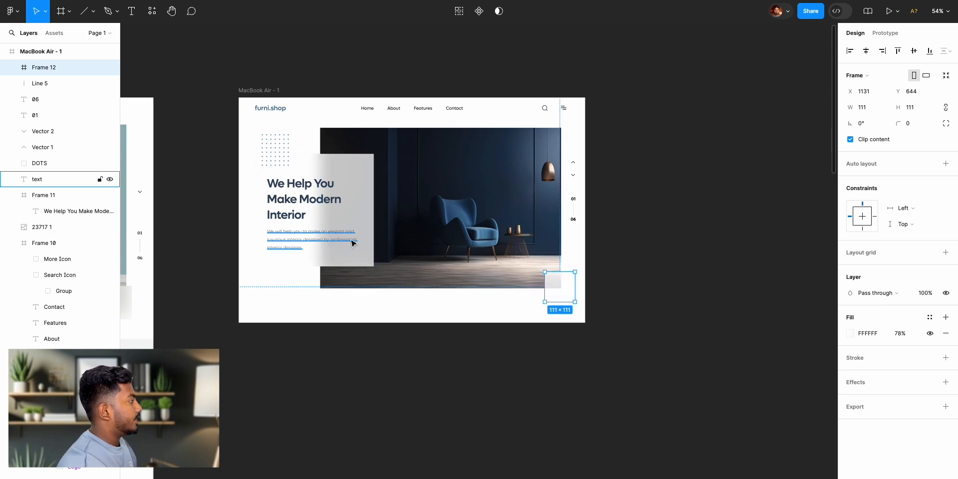
scroll(540, 285, up, 5)
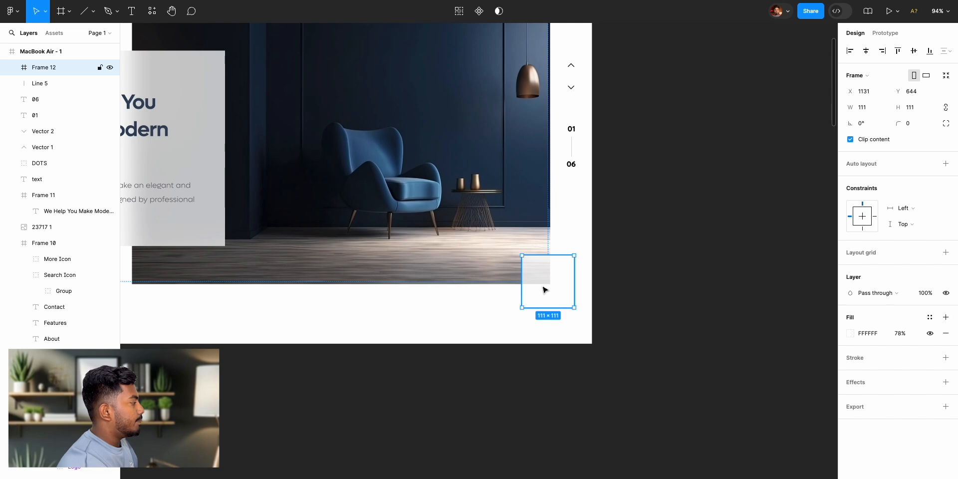
- Copy the background blur effect from the hero's text panel onto the square frame at the image's lower-right corner
scroll(535, 282, left, 3)
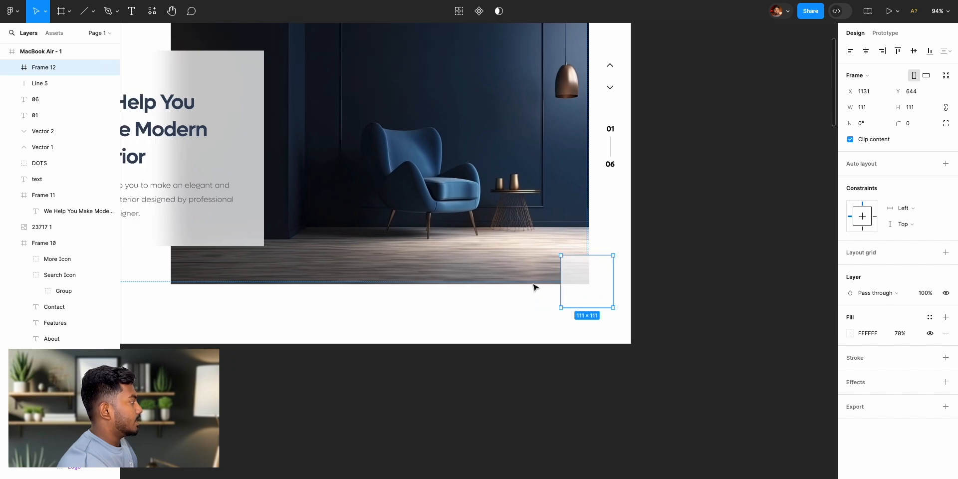
click(255, 136)
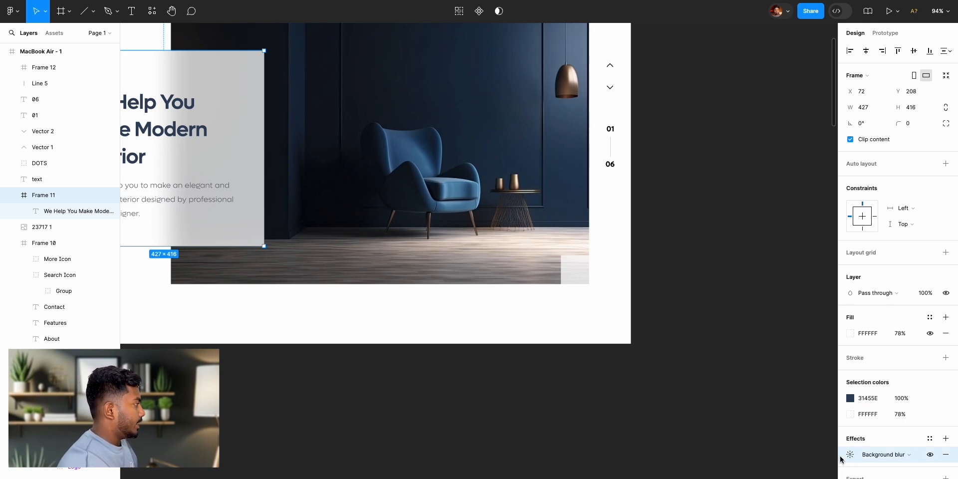
click(590, 285)
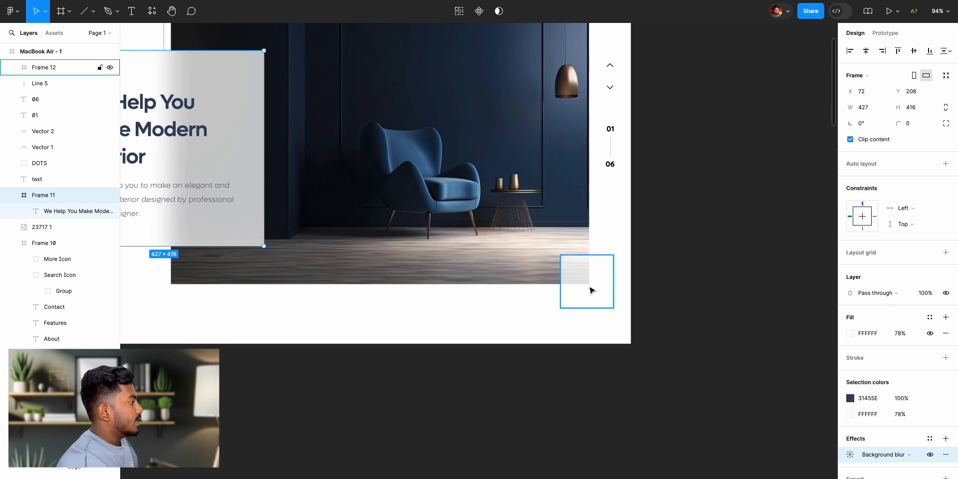
key(ctrl+alt+v)
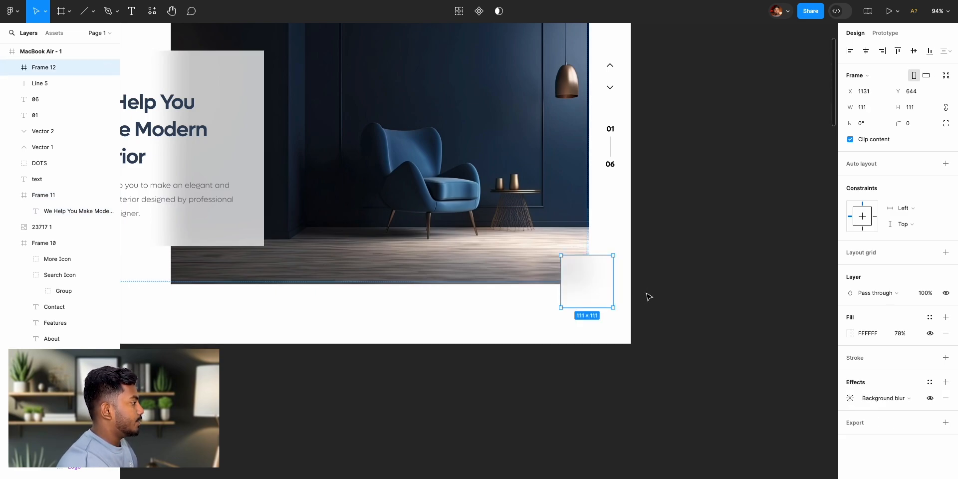
click(677, 283)
- Copy the white down arrow from the reference design's arrow button into the translucent square frame
scroll(678, 286, down, 5)
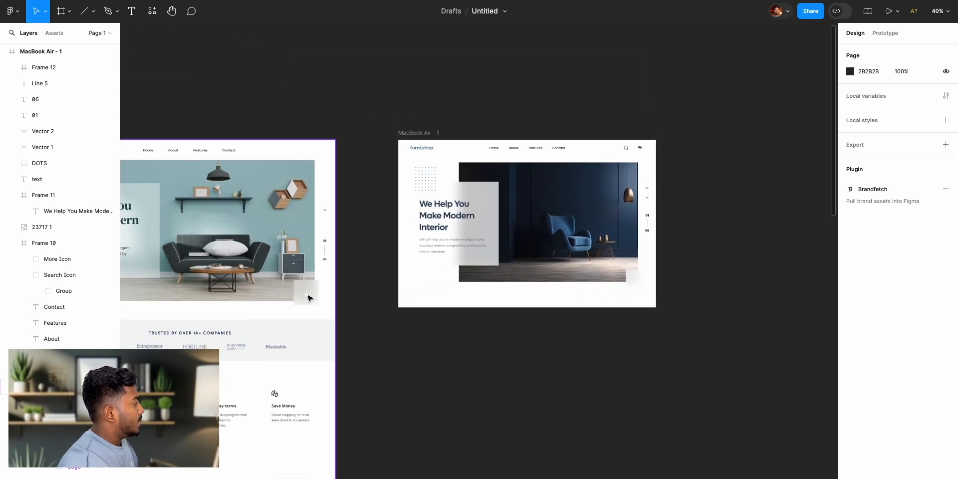
scroll(307, 297, up, 5)
click(302, 294)
double_click(302, 293)
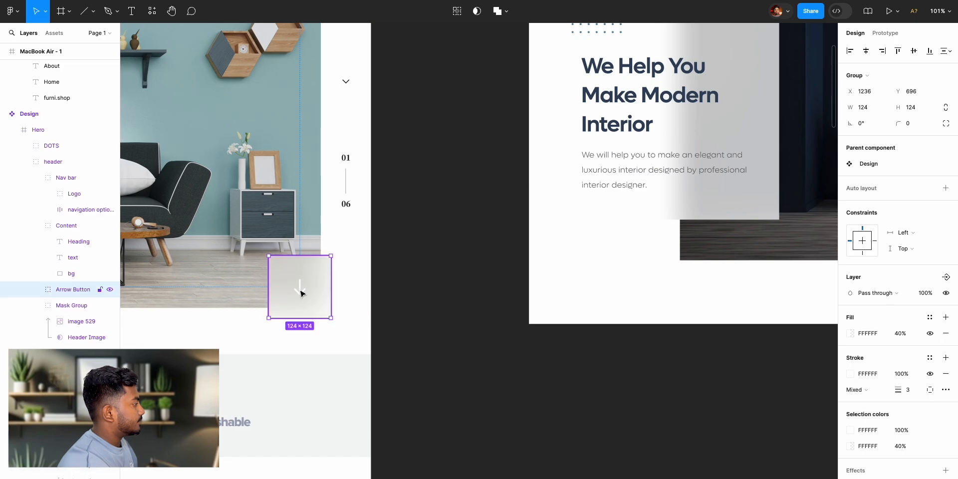
double_click(302, 294)
scroll(476, 318, right, 10)
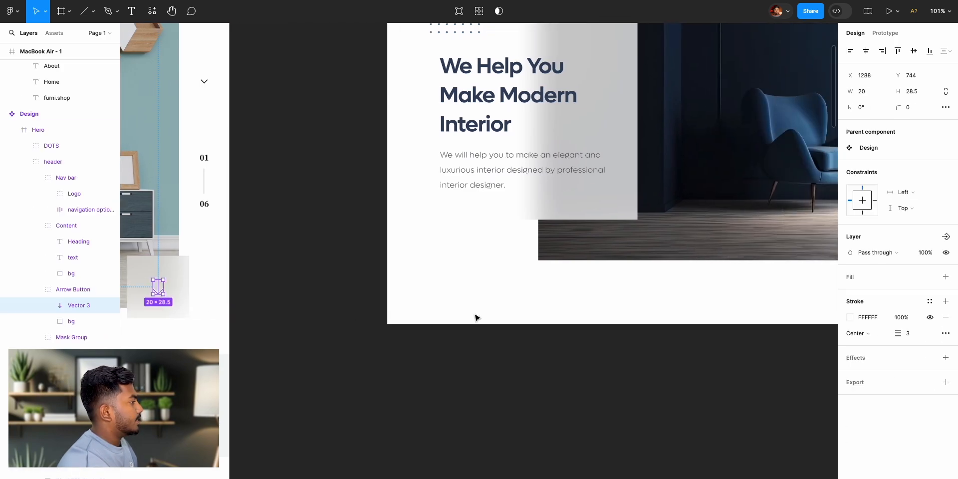
scroll(475, 318, right, 2)
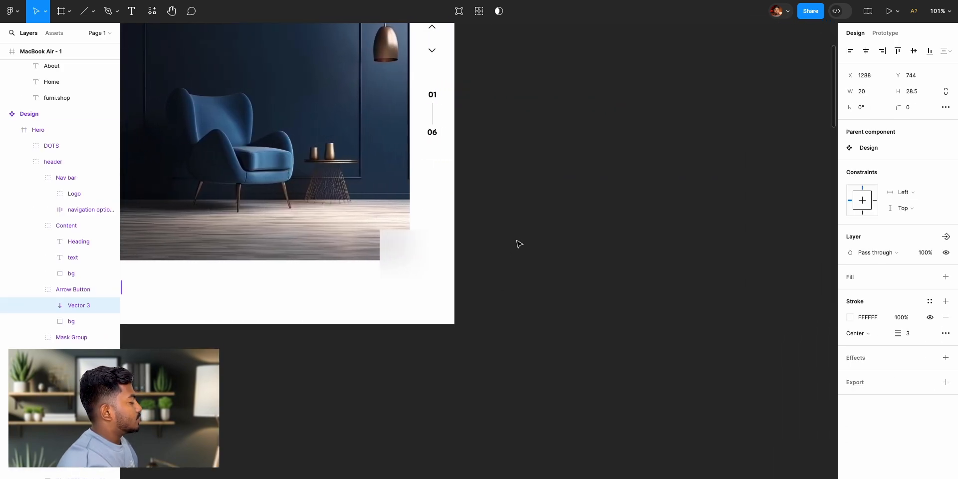
scroll(515, 244, up, 2)
click(409, 317)
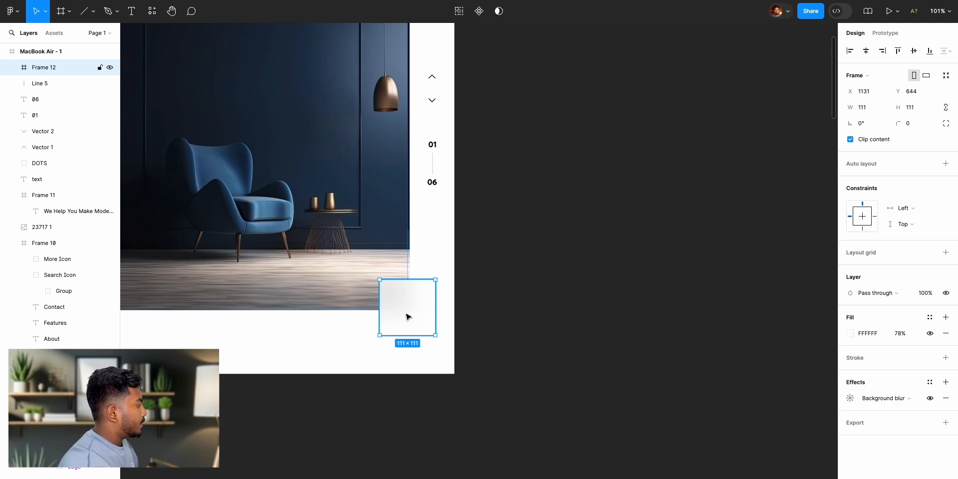
click(409, 313)
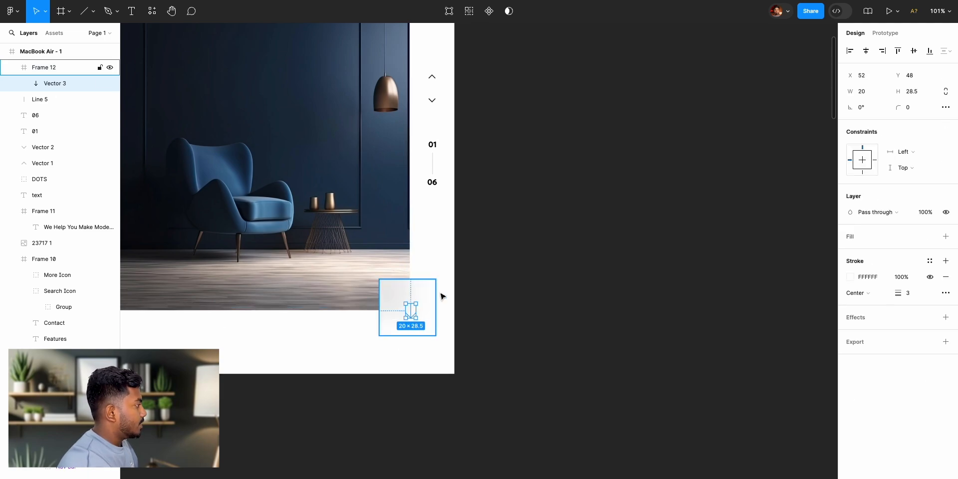
- Lower the FFFFFF fill opacity of the arrow's square frame to 11%
click(472, 325)
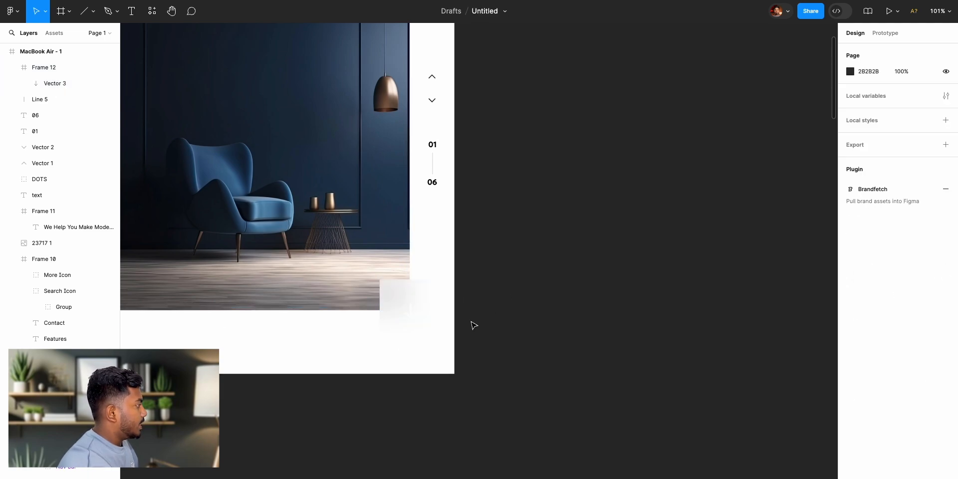
click(398, 293)
drag(890, 338, 807, 348)
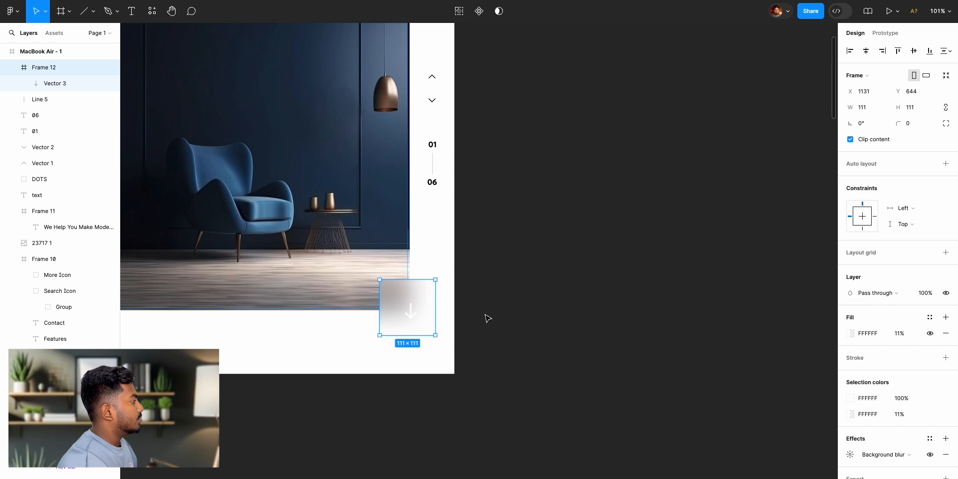
- Centre the down arrow horizontally and vertically within its square frame
click(413, 314)
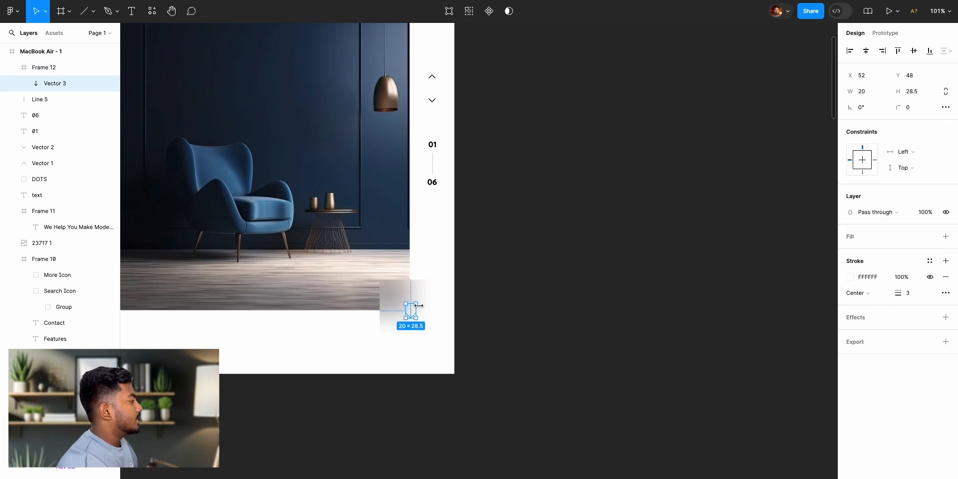
click(865, 53)
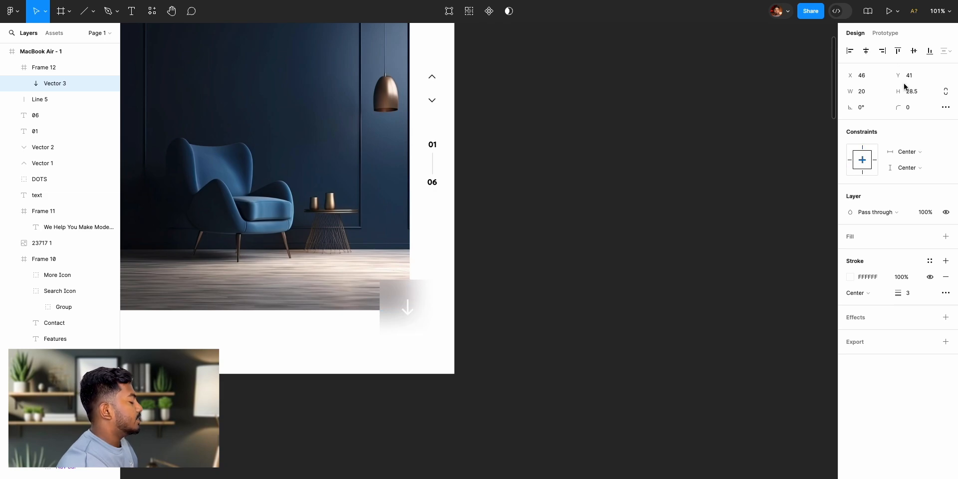
click(563, 309)
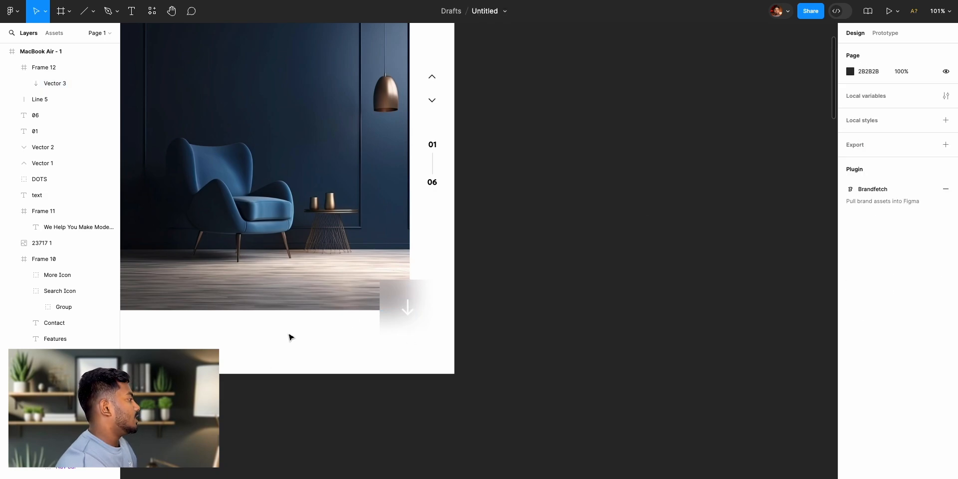
- Move the down-arrow square slightly inward over the hero image, to X 1115, Y 632
click(404, 320)
click(537, 342)
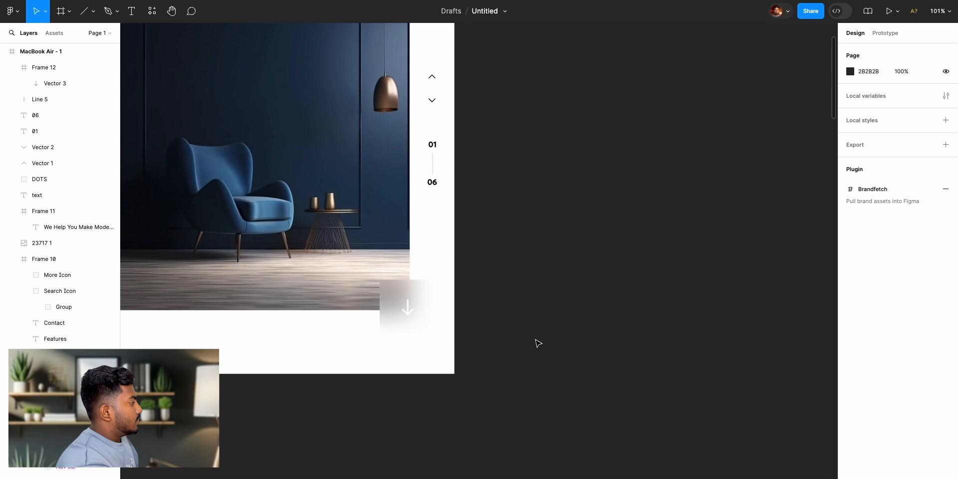
click(418, 325)
drag(408, 312, 409, 315)
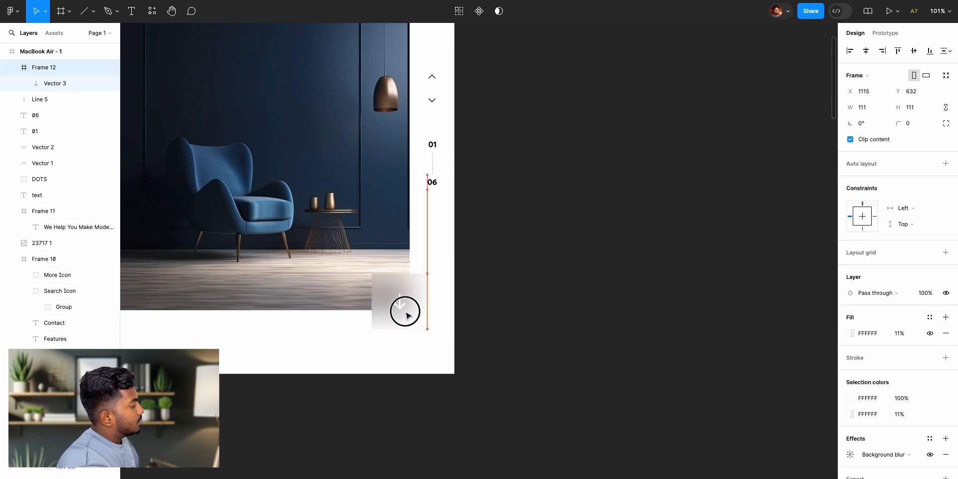
click(534, 291)
- Compare the hero with the reference design, examining the arrow square and the "Trusted by over 1K+ companies" band below it
scroll(534, 291, down, 3)
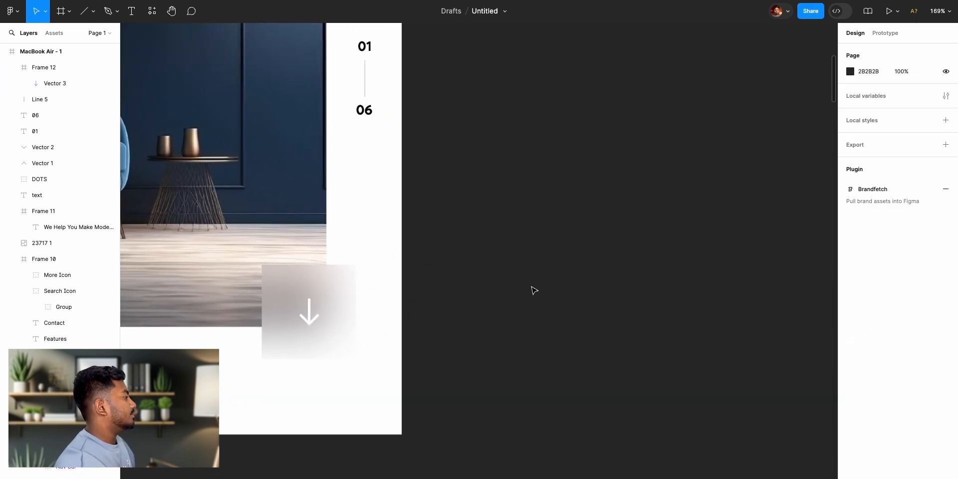
scroll(534, 291, down, 6)
scroll(533, 292, left, 7)
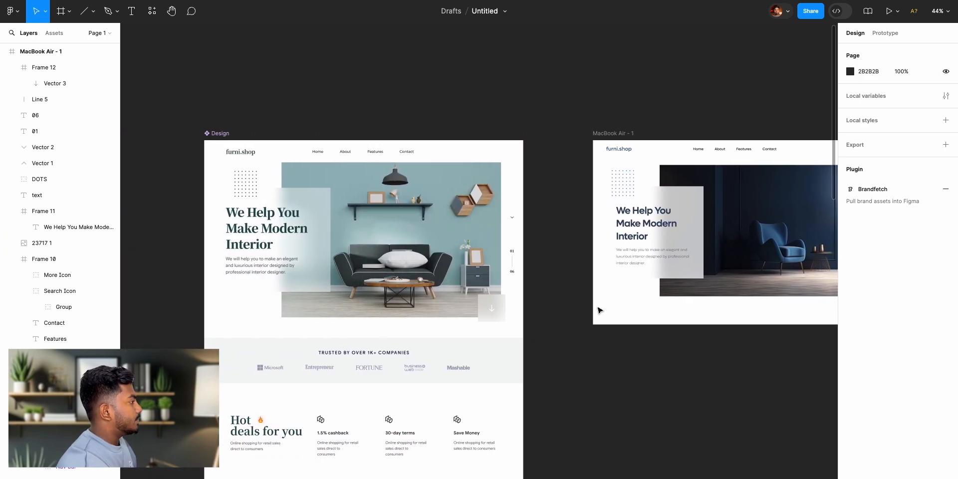
scroll(599, 310, right, 8)
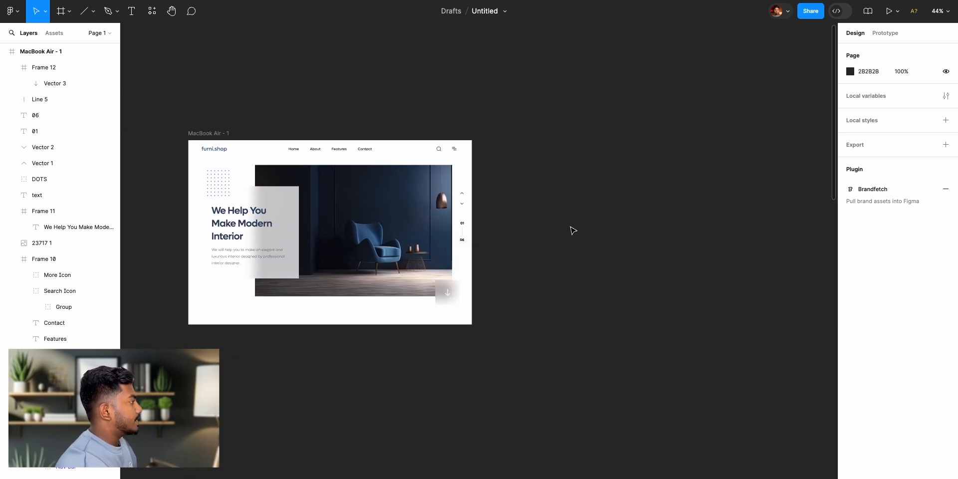
scroll(440, 245, up, 4)
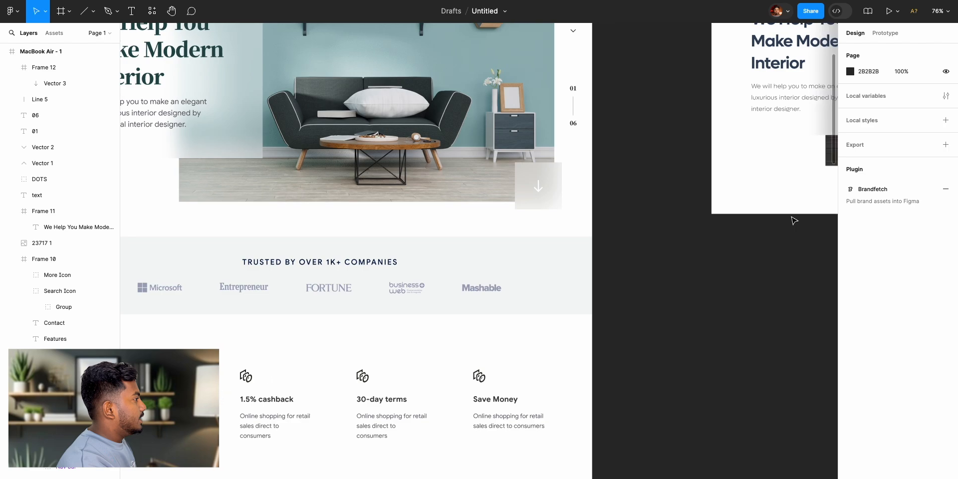
scroll(793, 220, right, 5)
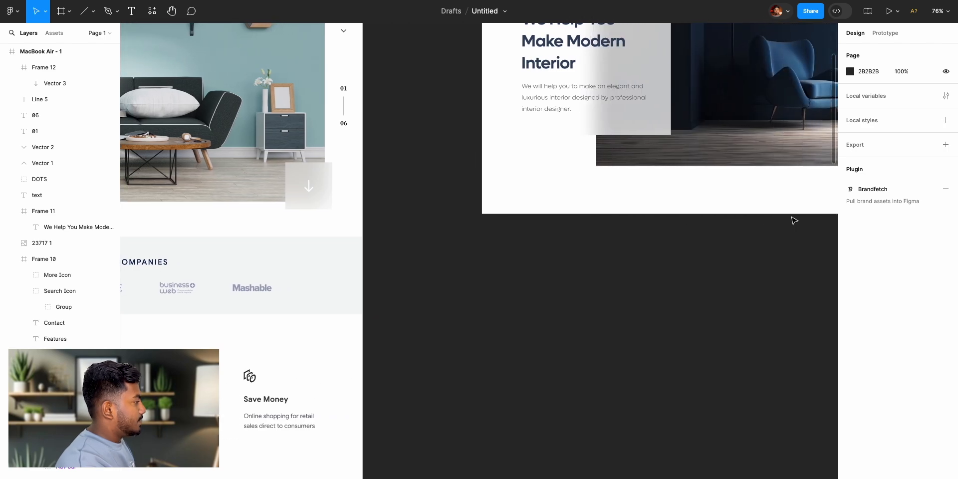
scroll(794, 219, up, 2)
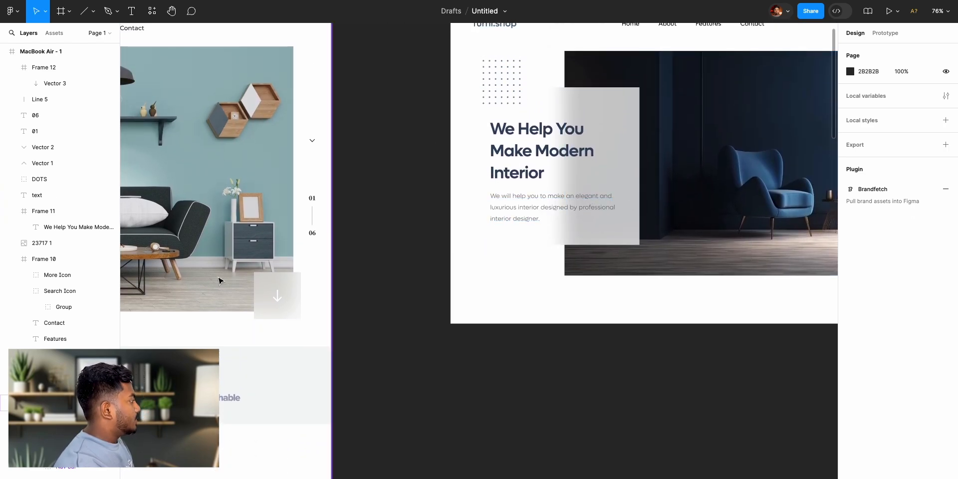
scroll(186, 288, left, 6)
scroll(186, 289, down, 2)
scroll(235, 269, left, 3)
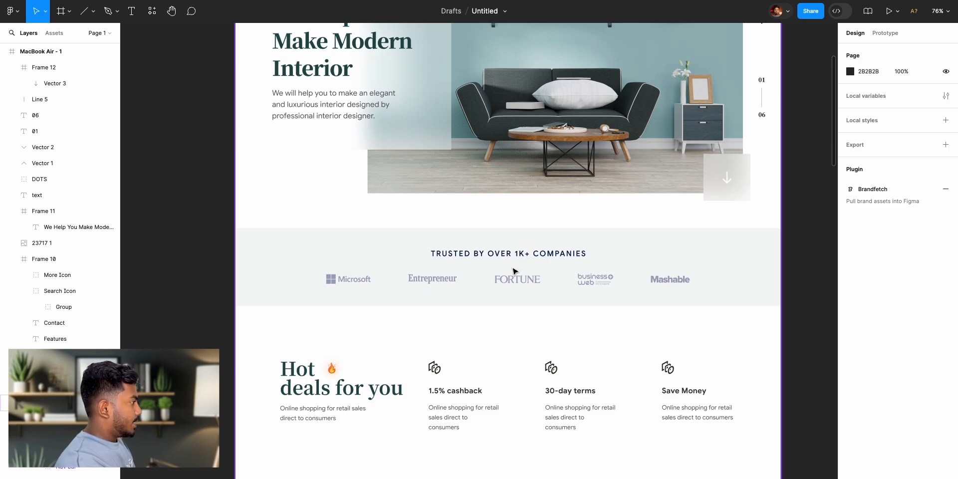
scroll(739, 282, right, 10)
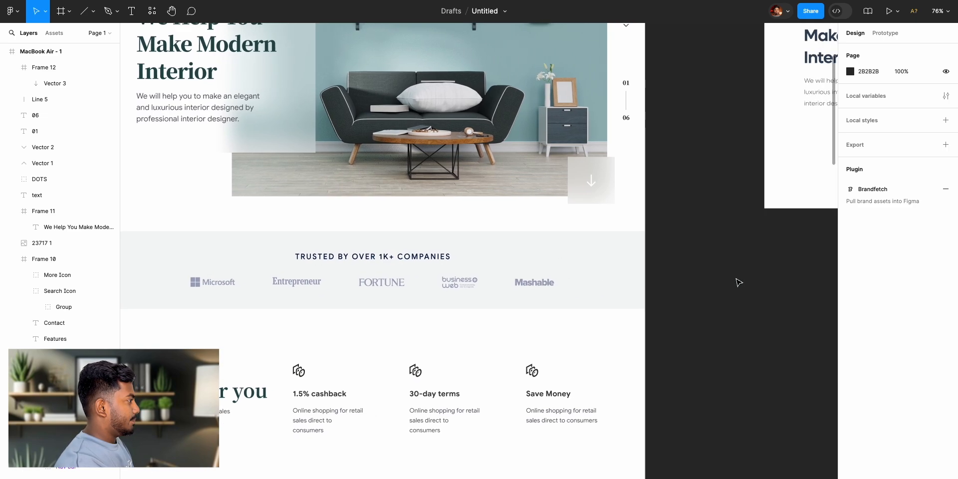
scroll(744, 281, up, 5)
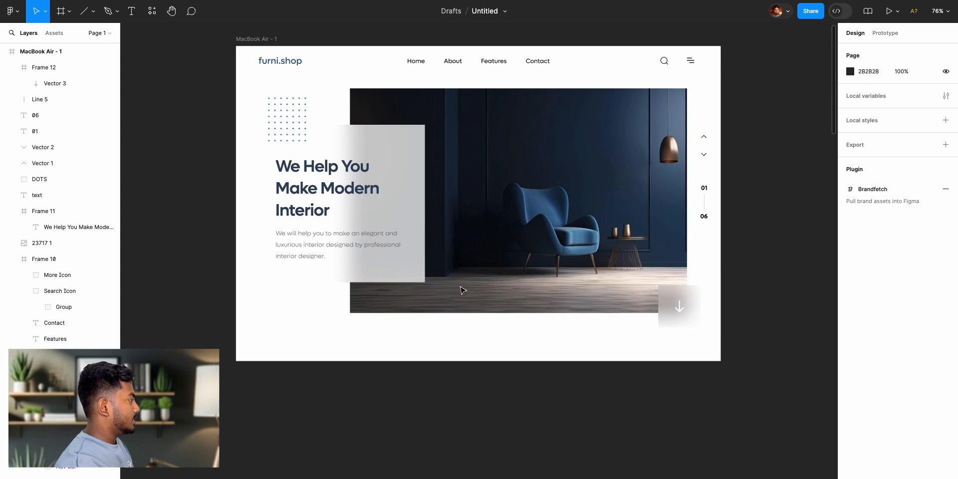
- Extend the MacBook Air frame downward to a height of 2184 for the sections below the hero
click(257, 39)
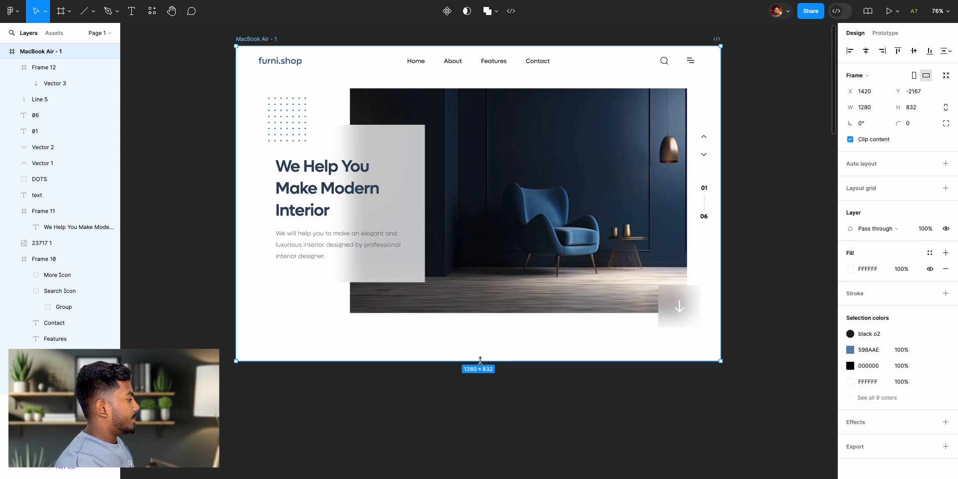
drag(480, 361, 493, 477)
scroll(497, 226, up, 10)
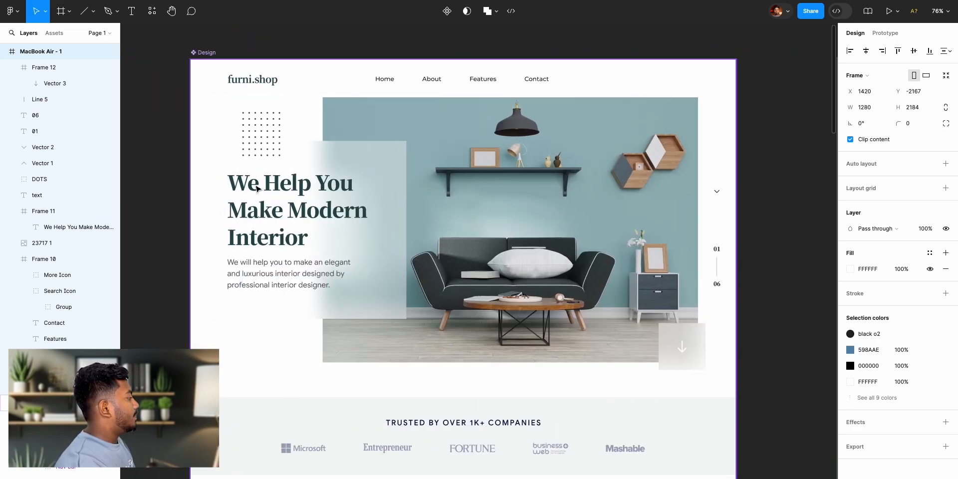
- Draw a full-width 1280 × 249 frame below the hero at X 0, Y 843 for the trusted-companies band
scroll(291, 338, down, 4)
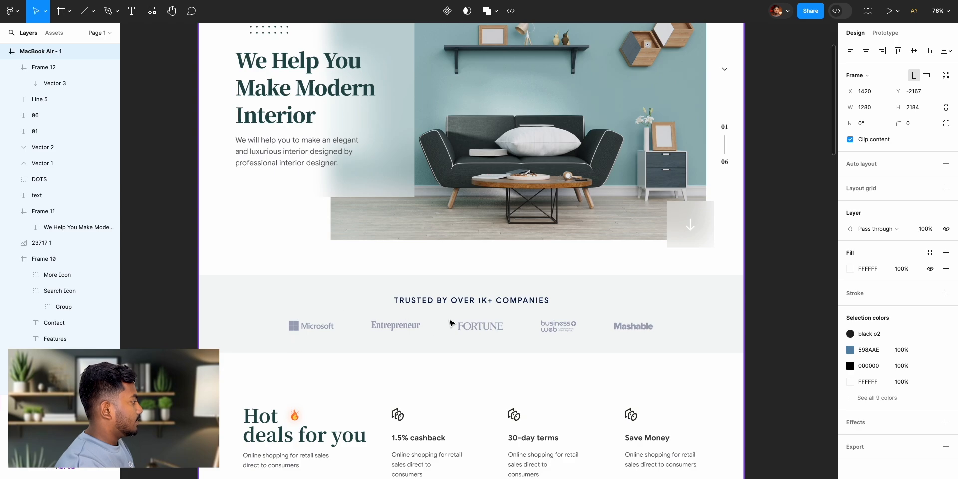
scroll(689, 325, right, 10)
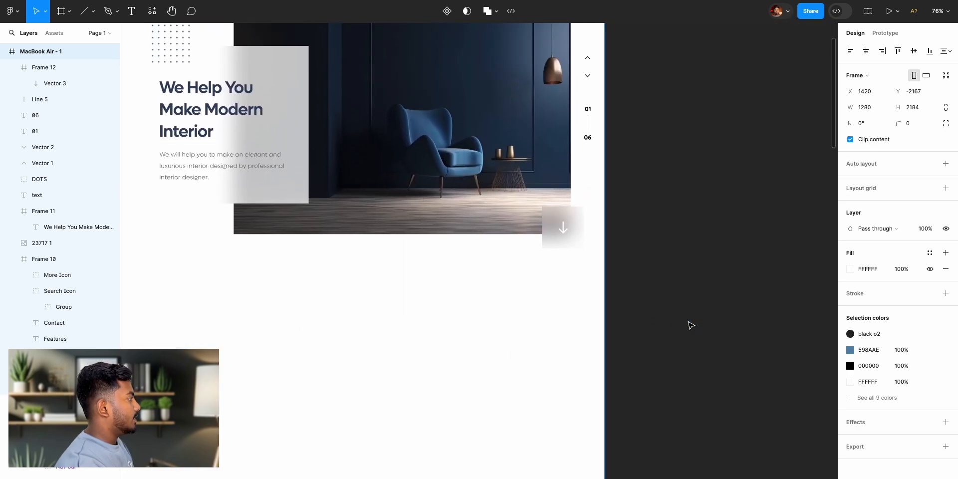
scroll(691, 325, left, 4)
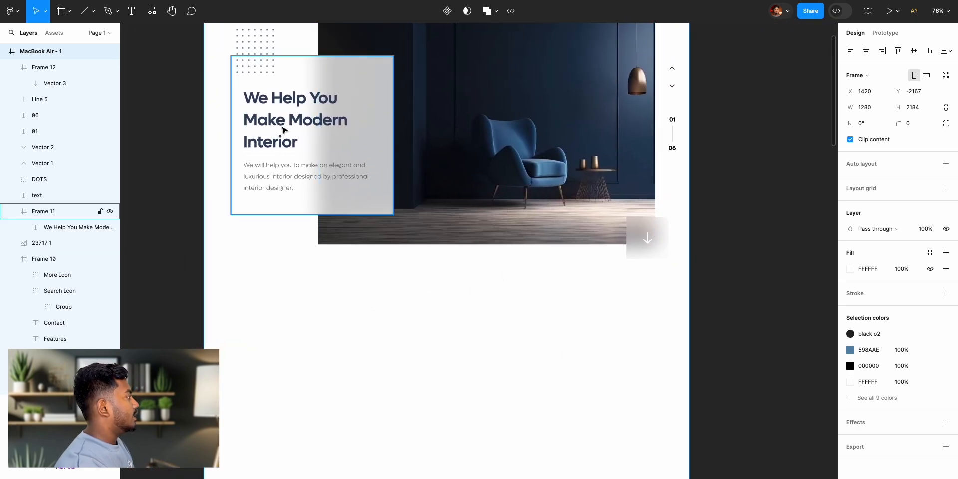
key(f)
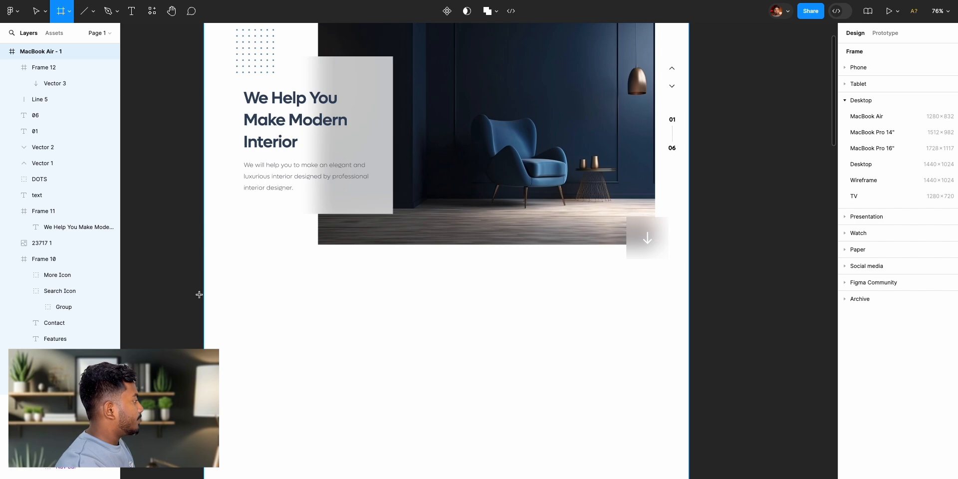
drag(204, 297, 689, 392)
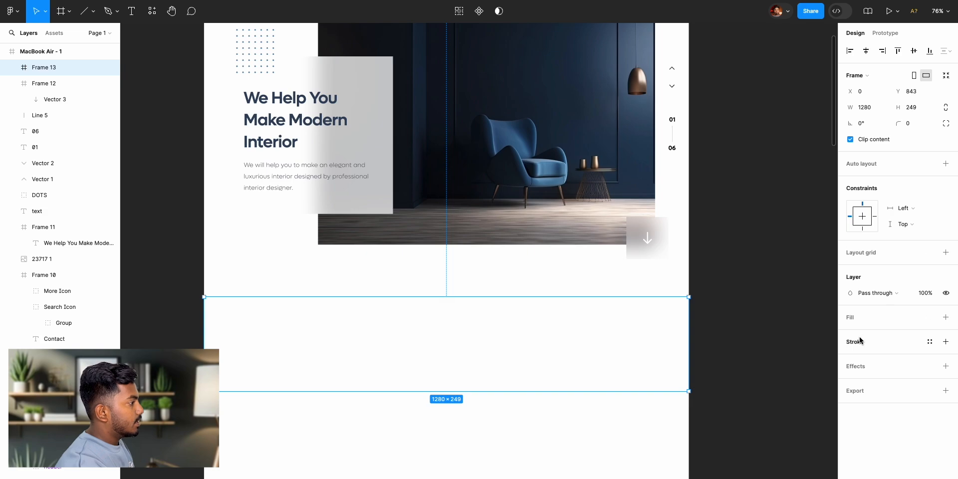
- Add a fill to the band frame and sample the dark navy 1D2D44 from the hero image's wall
click(947, 317)
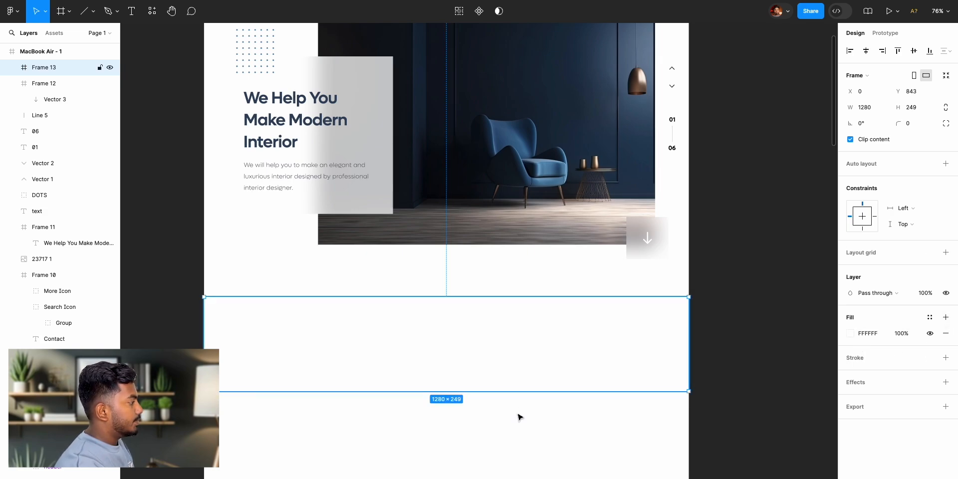
click(850, 334)
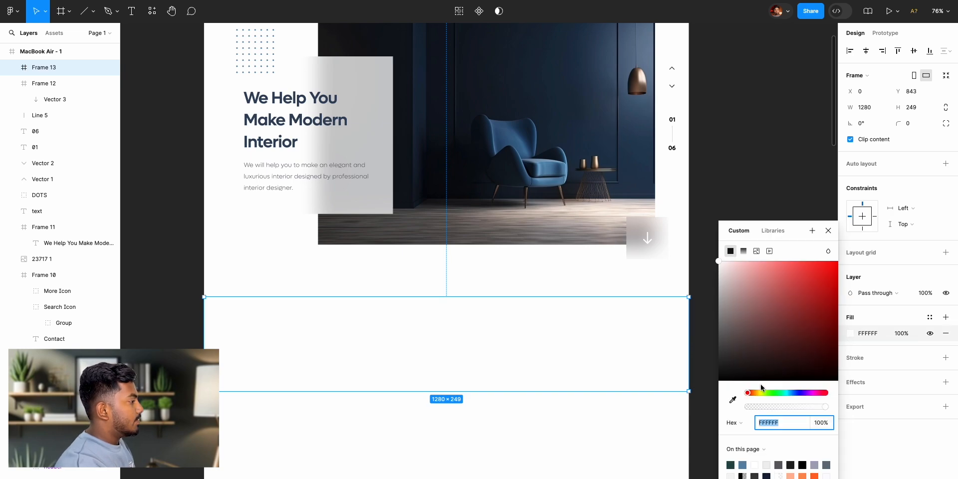
click(733, 400)
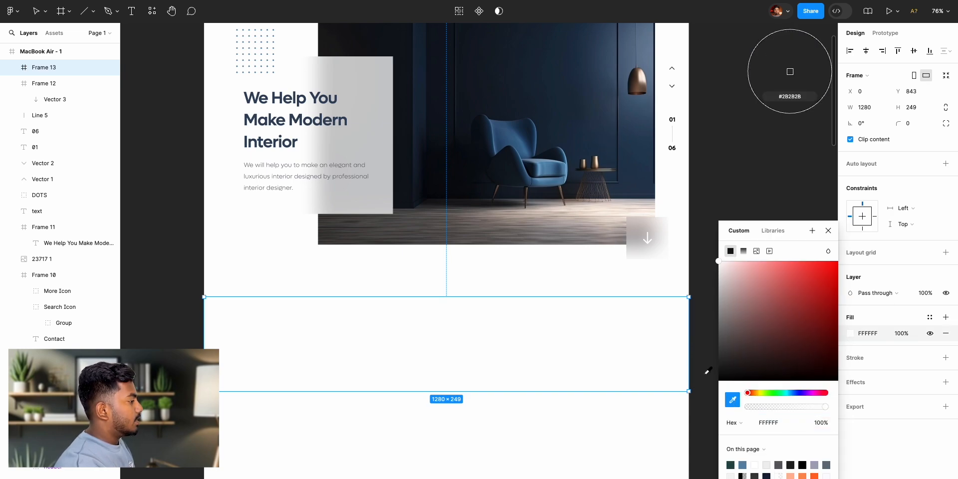
click(566, 75)
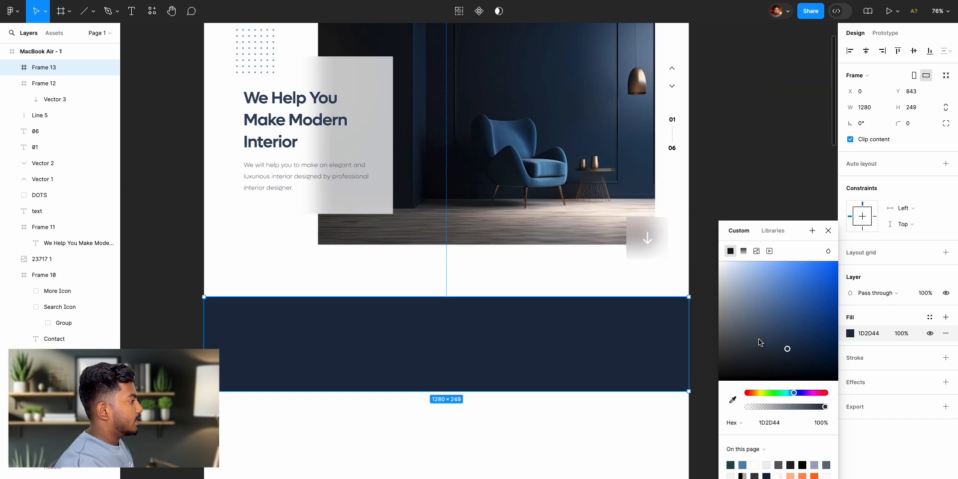
- Lighten the band frame's fill to the pale blue EEF3F9, checking it against the reference design's trusted-companies band
drag(787, 351, 726, 269)
scroll(414, 288, left, 3)
scroll(414, 288, left, 10)
scroll(415, 288, right, 8)
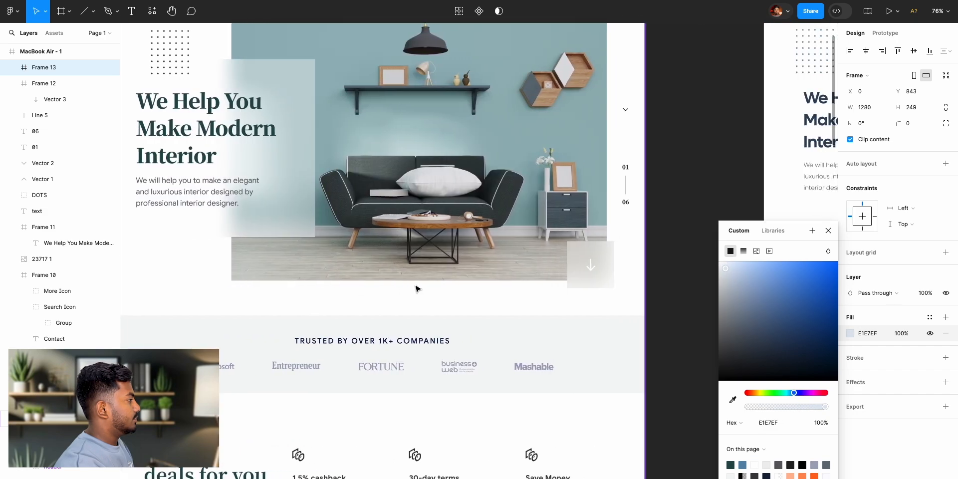
scroll(672, 309, right, 1)
drag(724, 271, 725, 269)
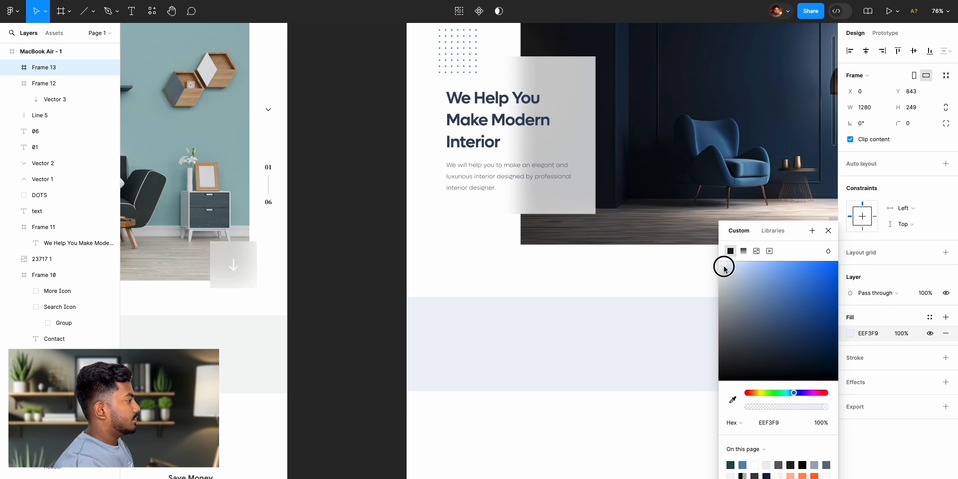
click(829, 231)
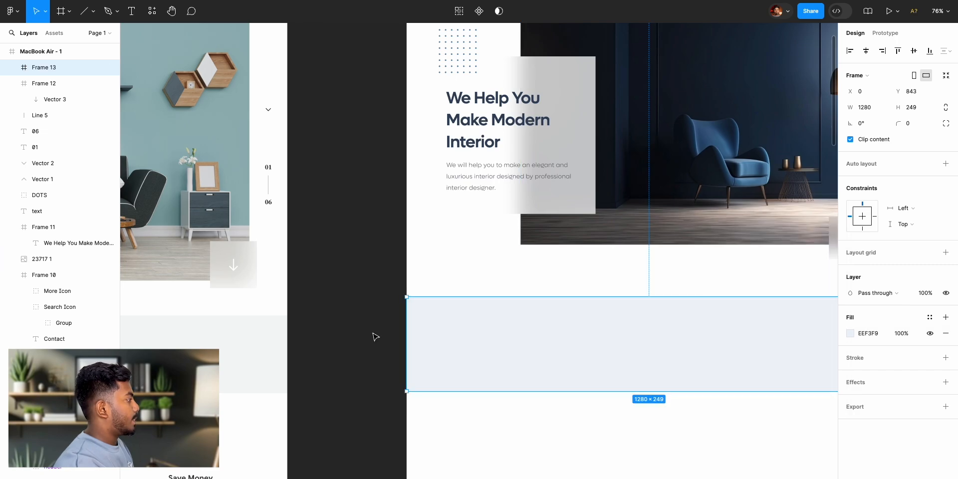
click(343, 347)
- Add the text "Trusted by over 100+ Companies" near the upper edge of the pale blue band
scroll(341, 351, left, 10)
scroll(342, 351, left, 3)
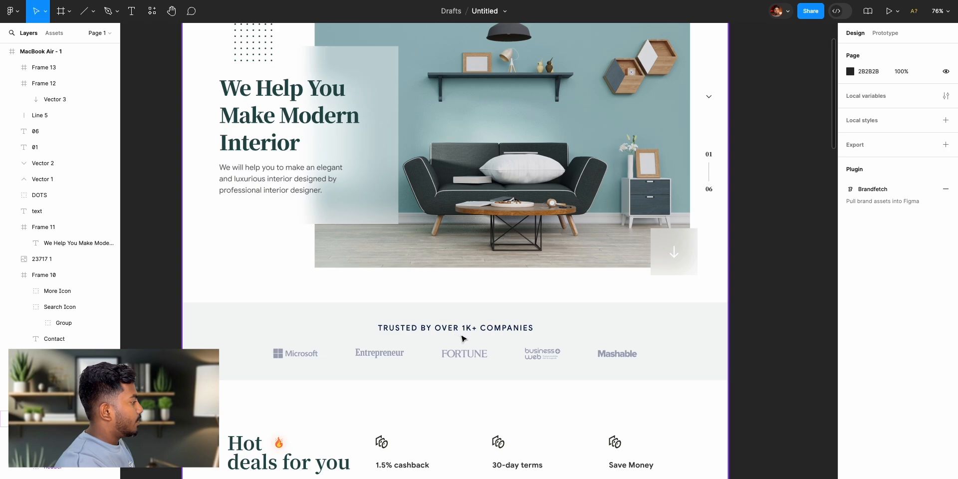
scroll(514, 345, right, 10)
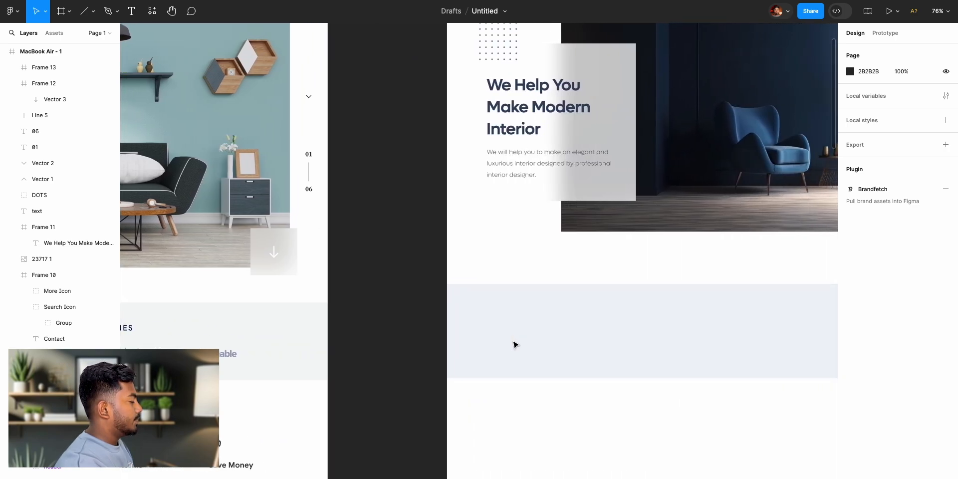
scroll(515, 345, right, 5)
click(124, 8)
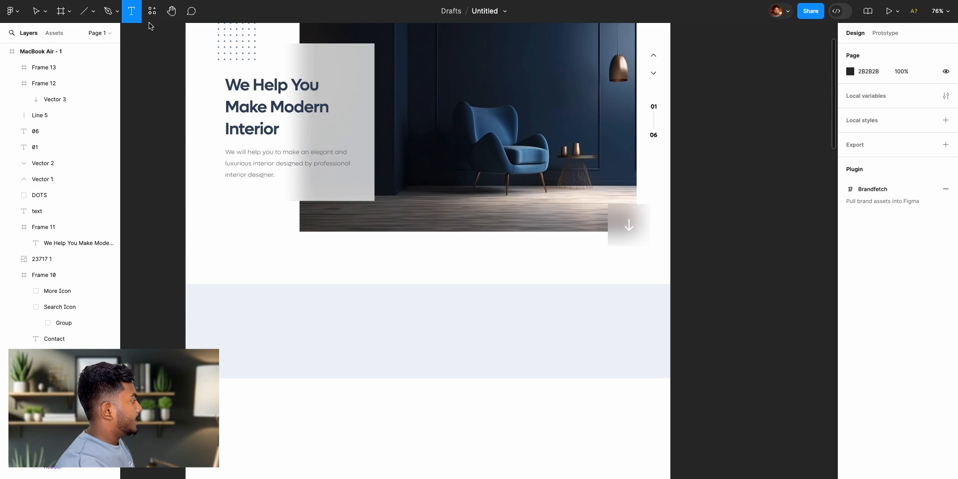
click(390, 307)
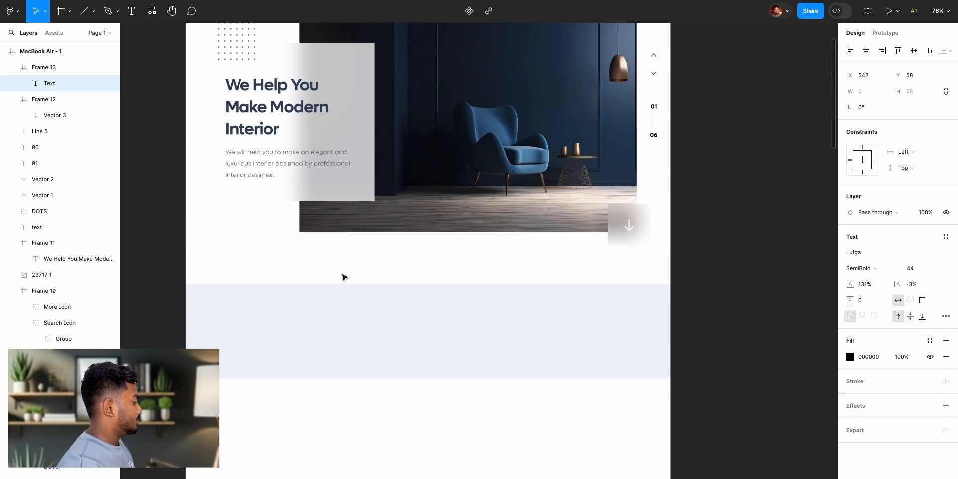
text(TRUST)
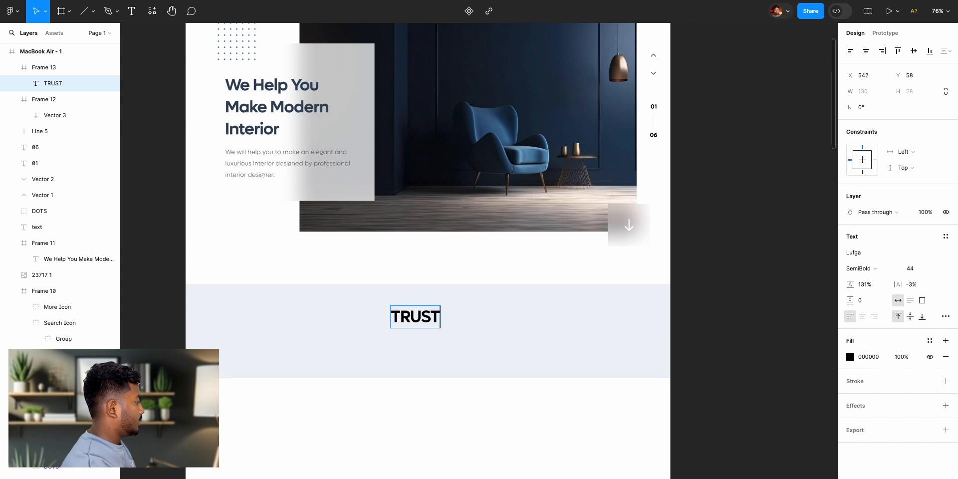
text(ED)
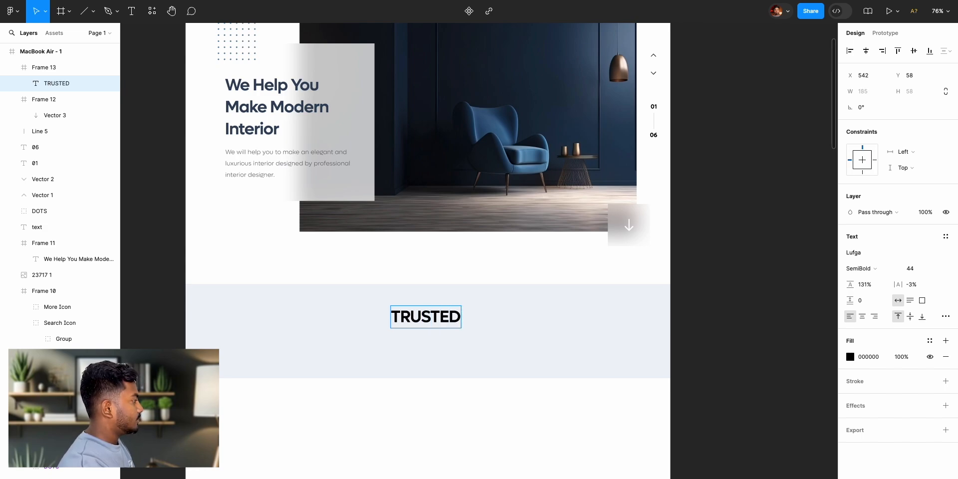
key(BackSpace)
key(BackSpace)
key(BackSpace)
key(BackSpace)
key(BackSpace)
key(BackSpace)
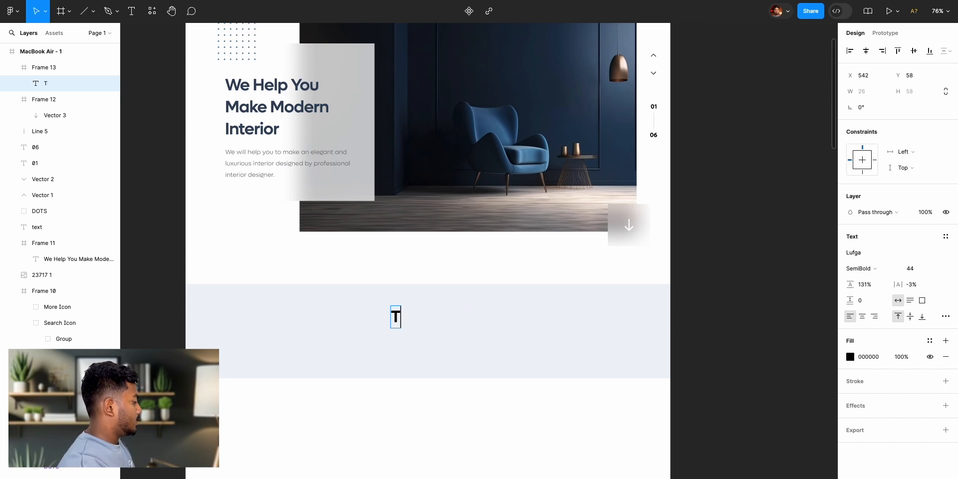
text(rusted )
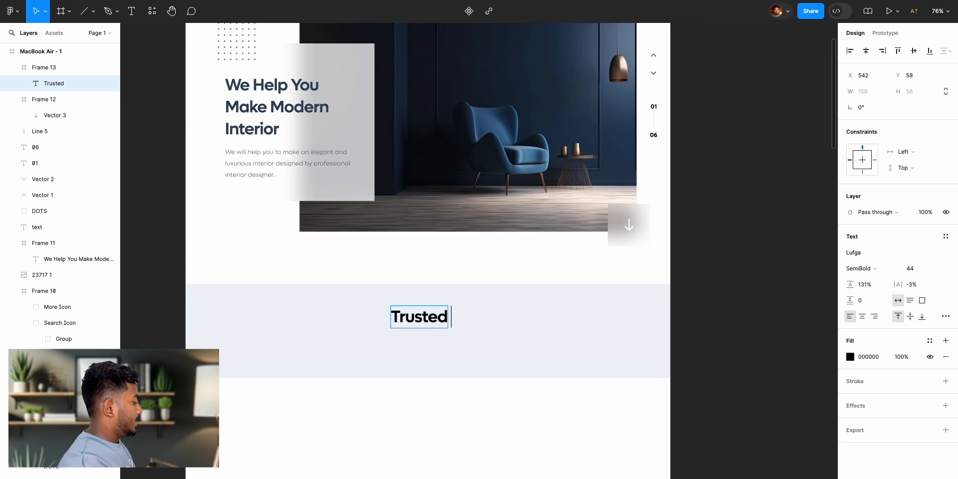
text(by ove)
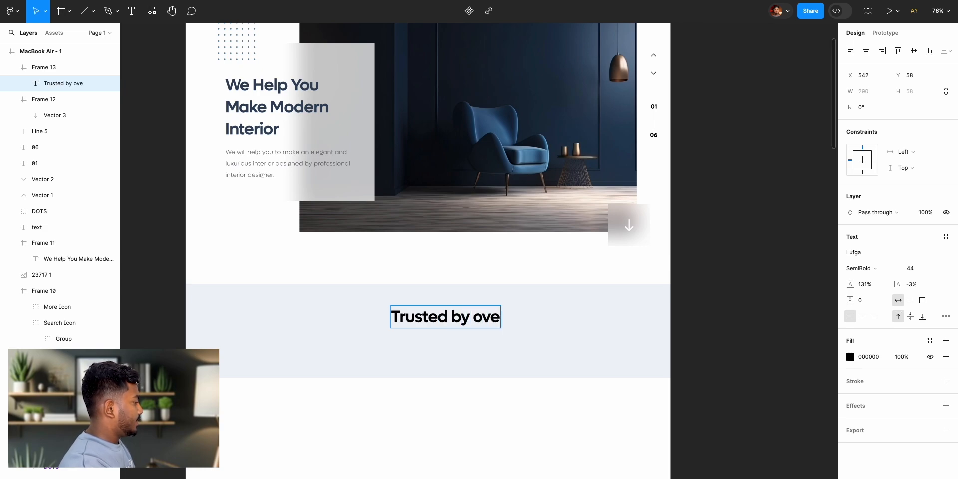
text(rs)
key(BackSpace)
text(100)
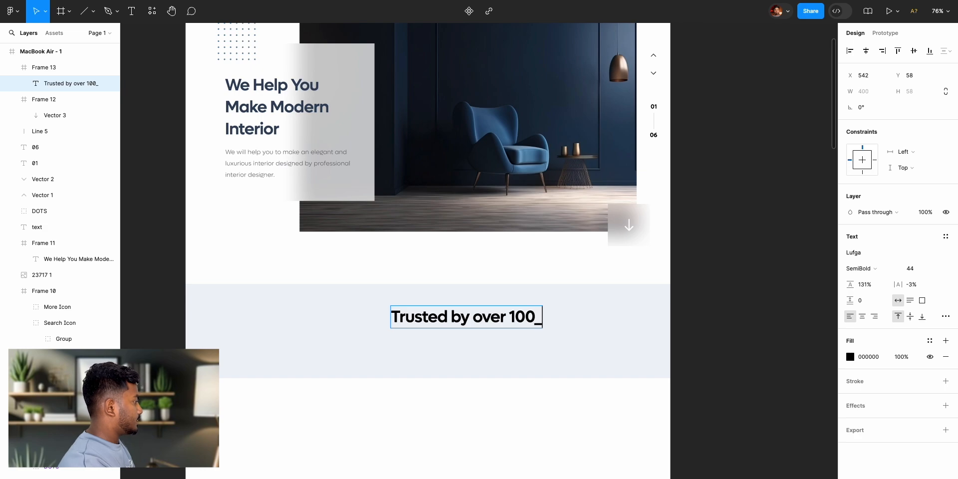
text(+ C)
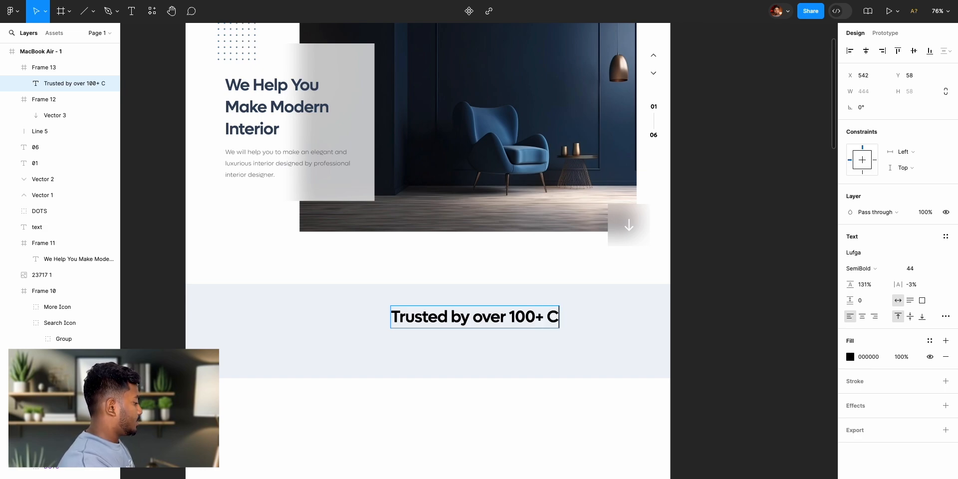
text(ompanies)
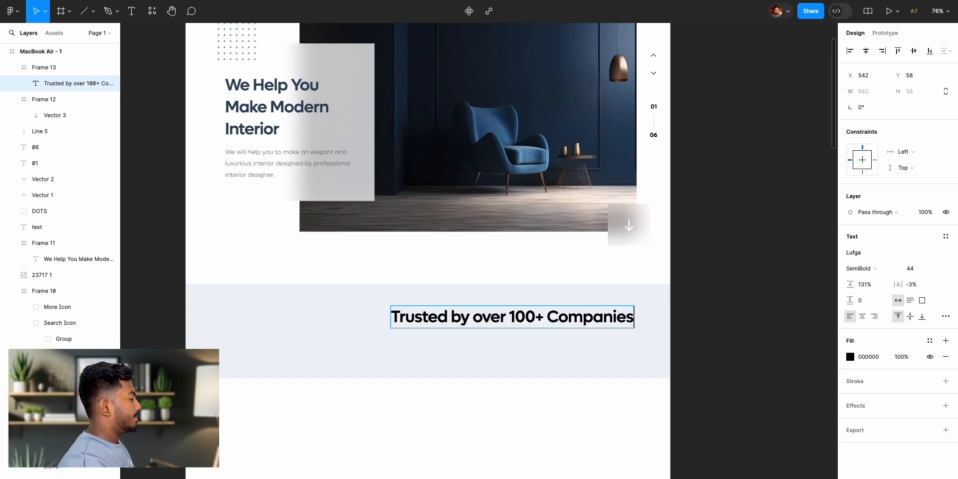
key(Escape)
- Set the band heading to Medium weight at size 20 and centre it horizontally in the band
scroll(539, 280, left, 3)
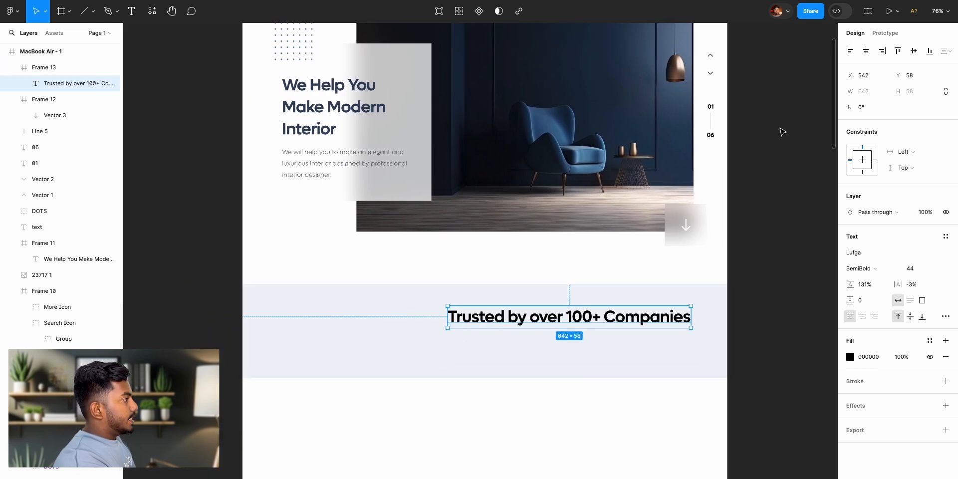
click(866, 51)
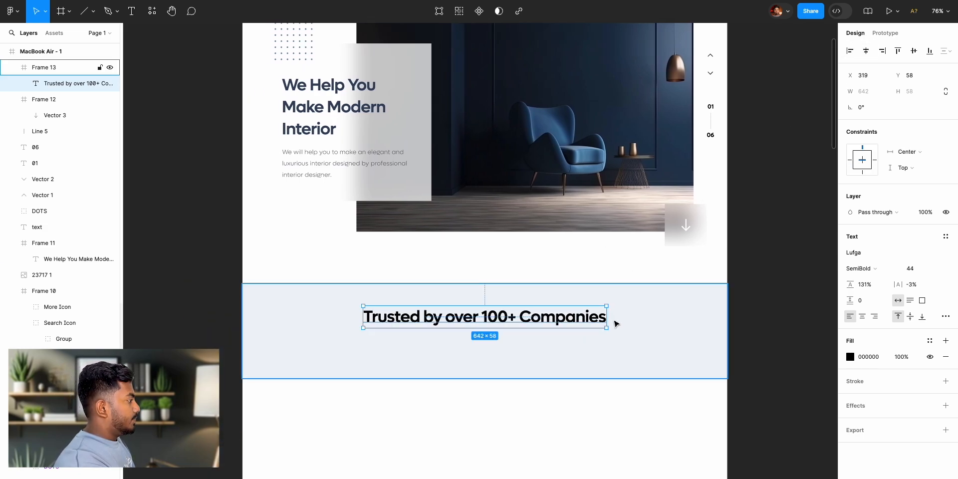
click(869, 269)
click(869, 257)
click(911, 270)
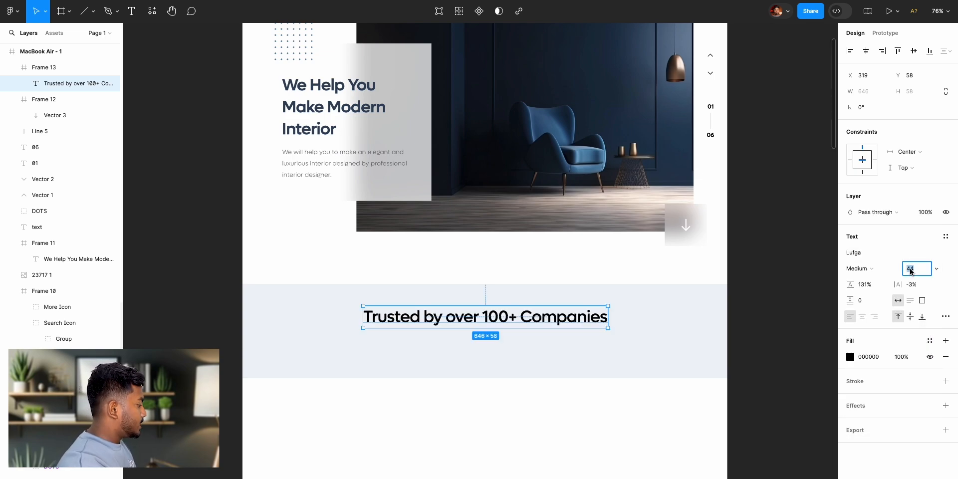
key(Return)
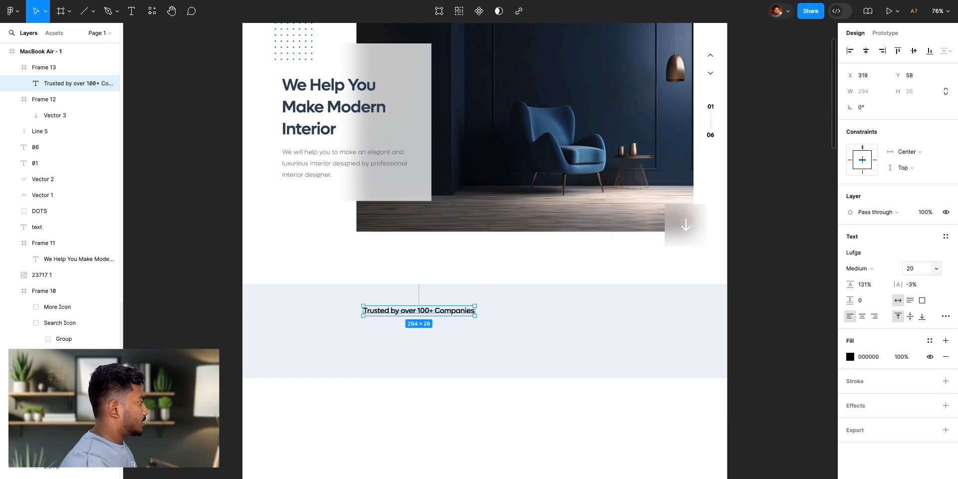
click(866, 52)
- Change the band heading's letter case to Uppercase, as in the reference design
scroll(579, 305, left, 10)
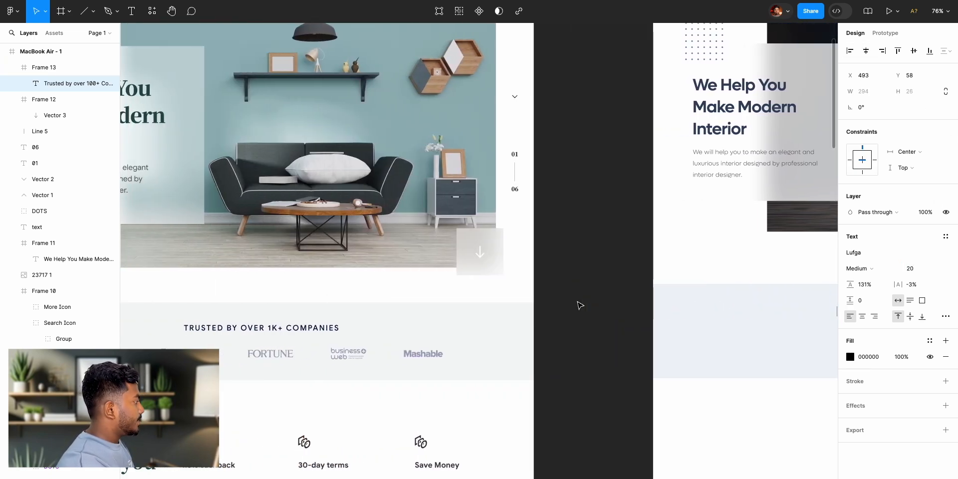
scroll(580, 304, left, 3)
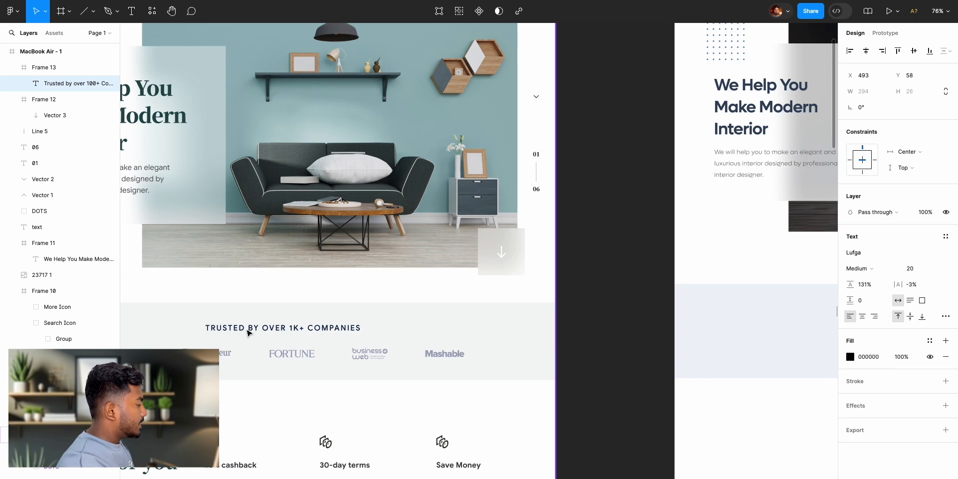
scroll(453, 340, right, 10)
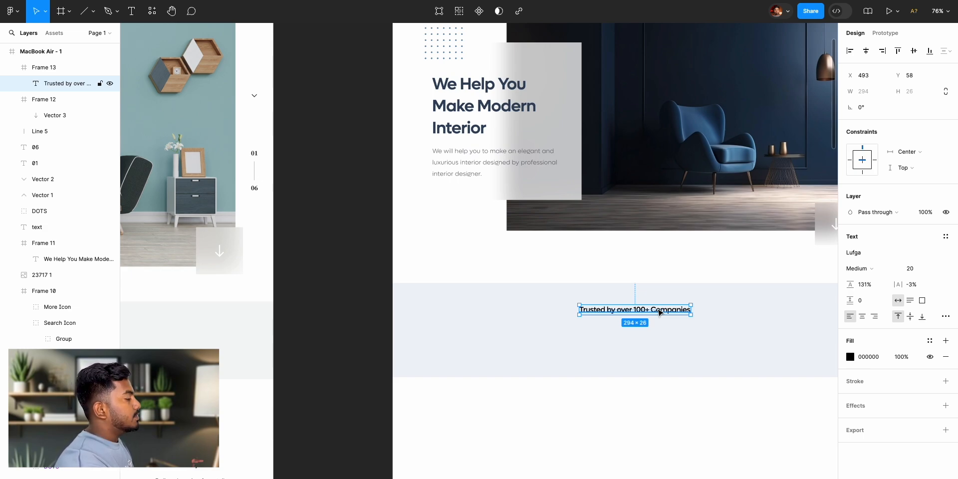
double_click(622, 310)
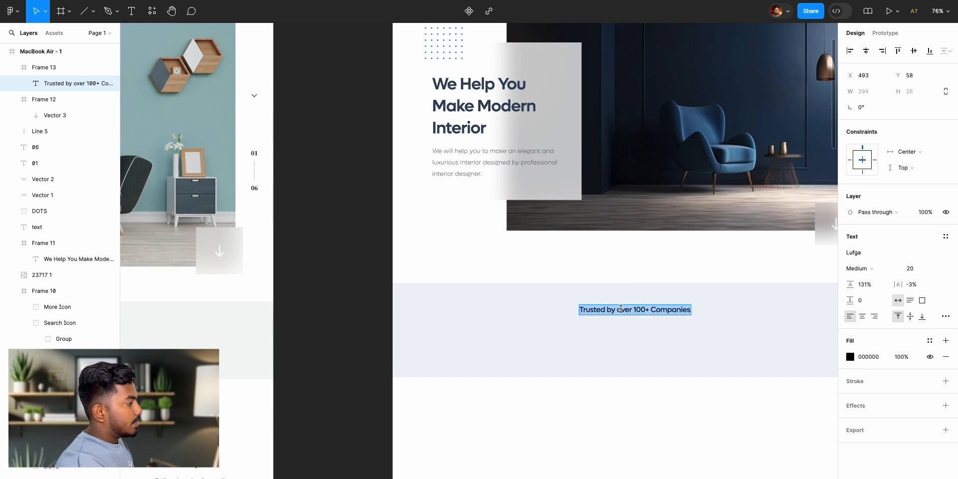
click(945, 316)
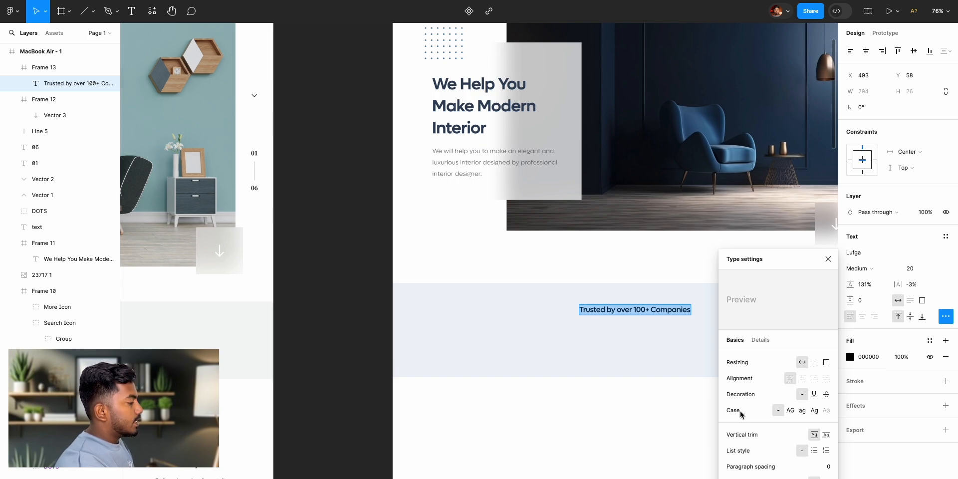
click(791, 411)
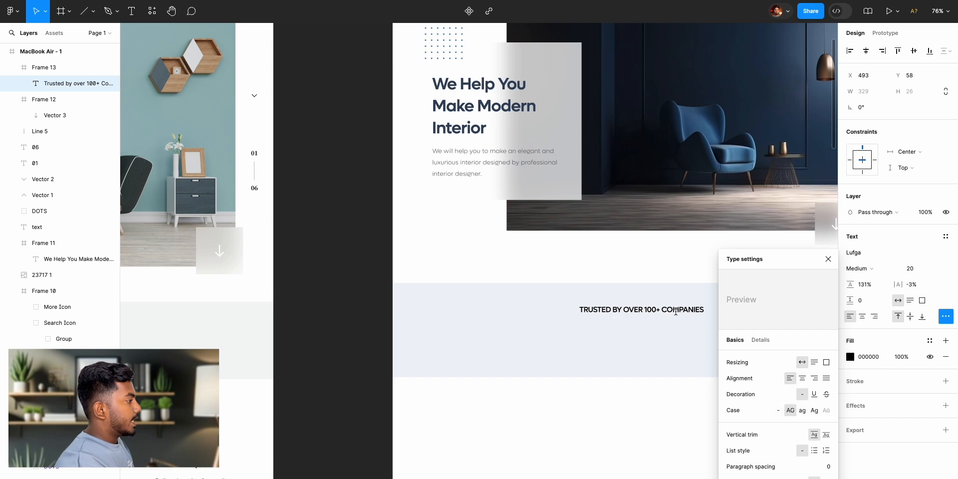
click(828, 260)
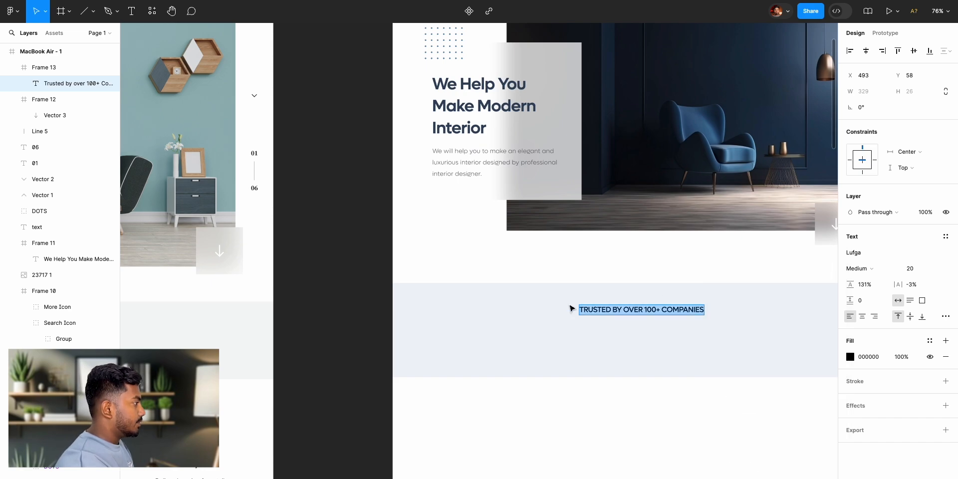
- Set the uppercase heading's weight to Regular and centre it horizontally in the band again
click(871, 269)
click(873, 257)
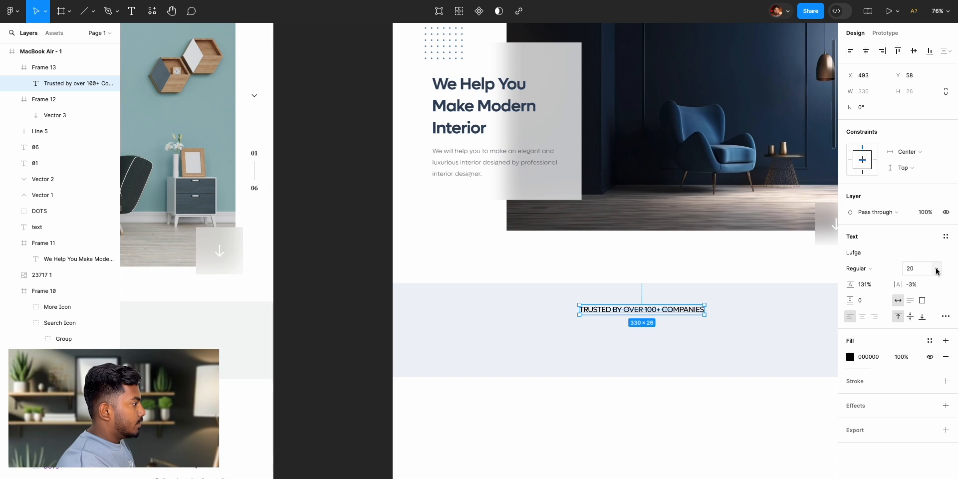
click(865, 52)
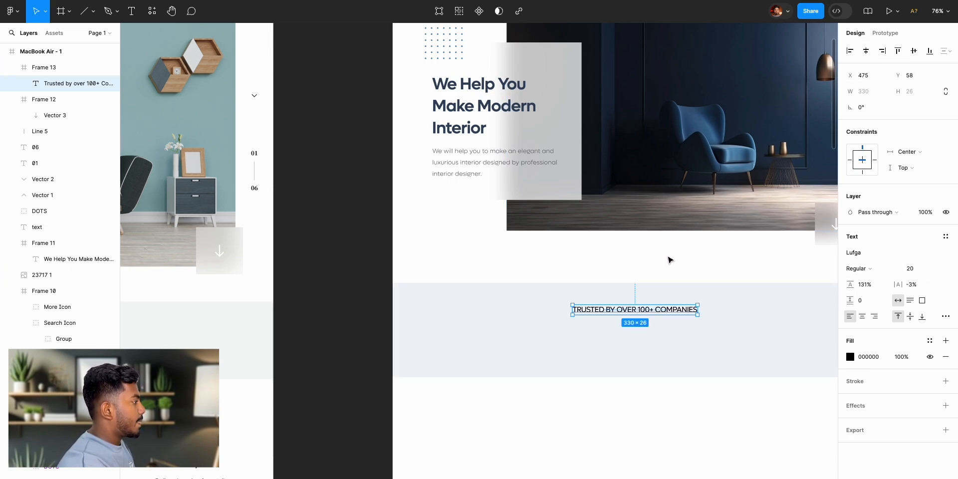
scroll(526, 278, left, 10)
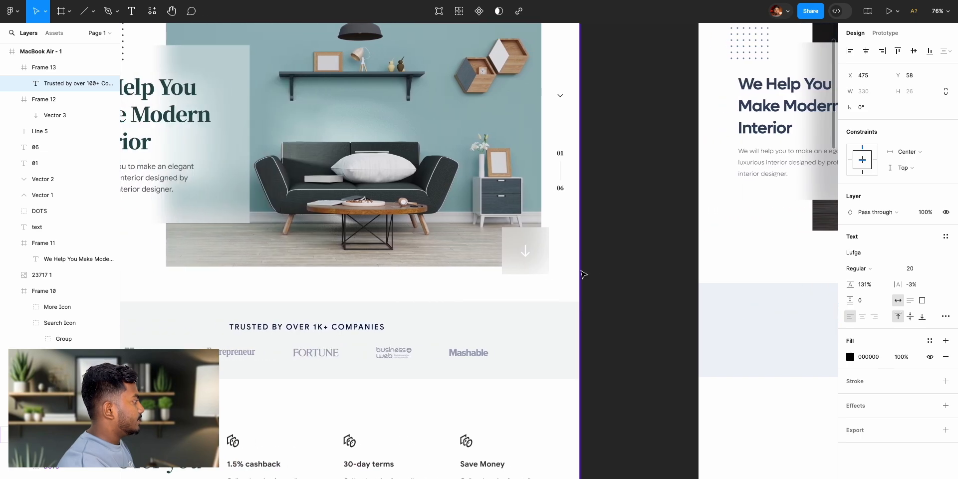
scroll(594, 274, right, 9)
click(857, 269)
click(861, 272)
click(398, 278)
- Examine the row of company logos under the heading in the reference design's trusted-companies band
scroll(400, 279, left, 6)
scroll(401, 279, left, 2)
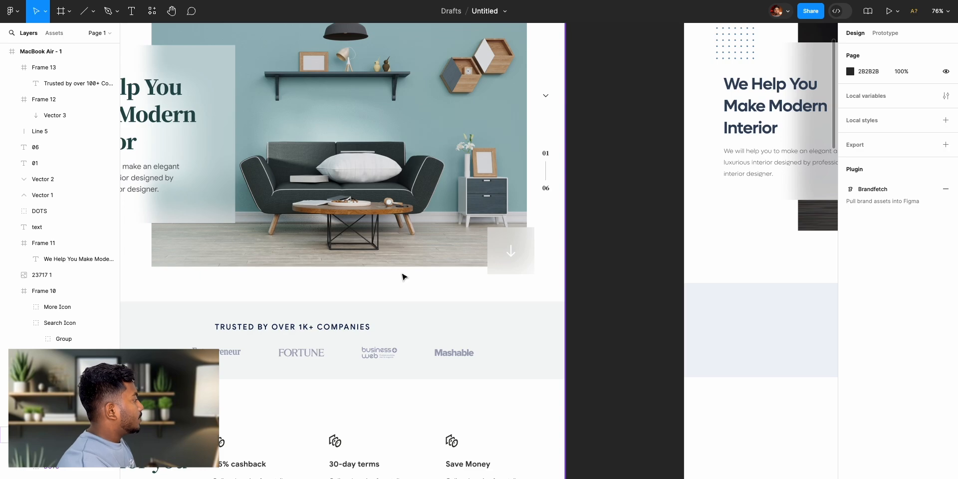
scroll(269, 372, left, 2)
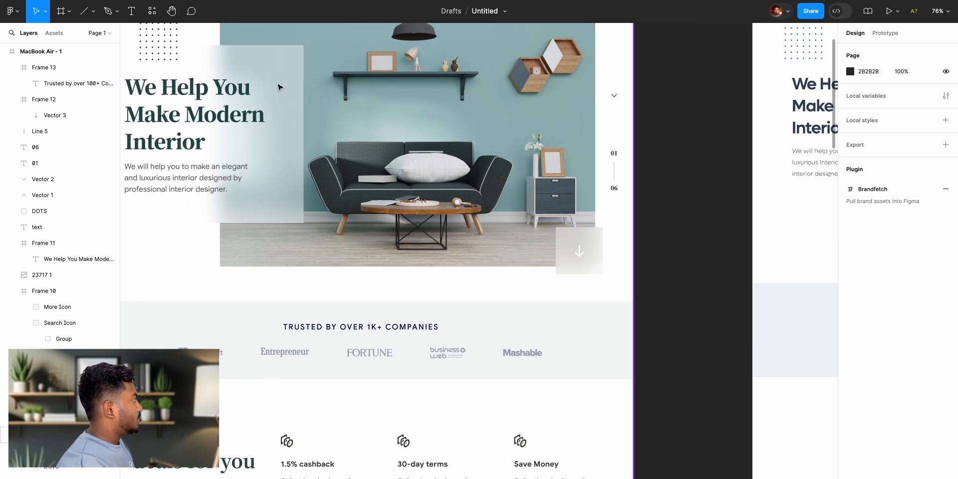
click(151, 12)
click(283, 61)
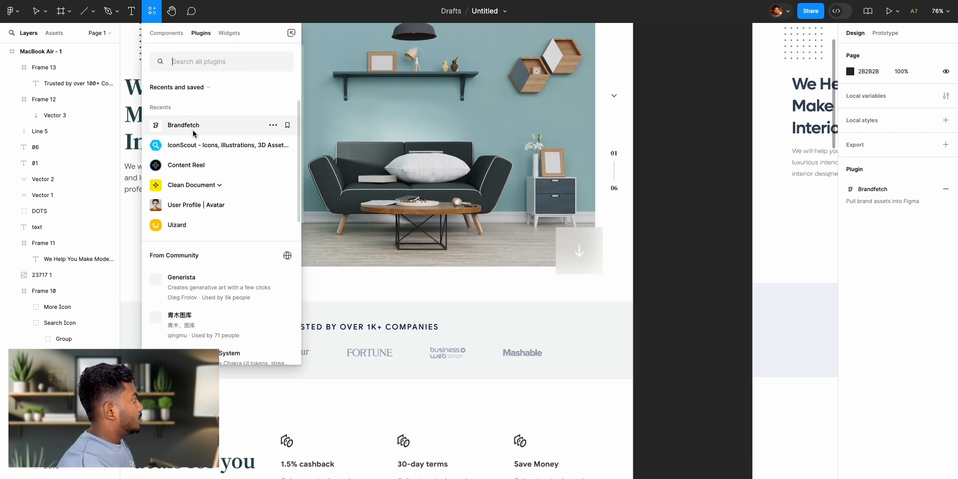
click(193, 131)
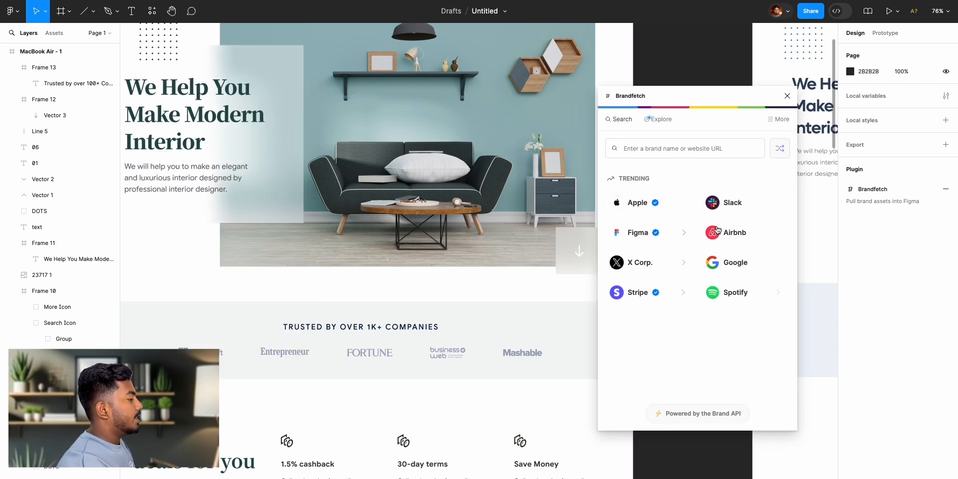
click(788, 96)
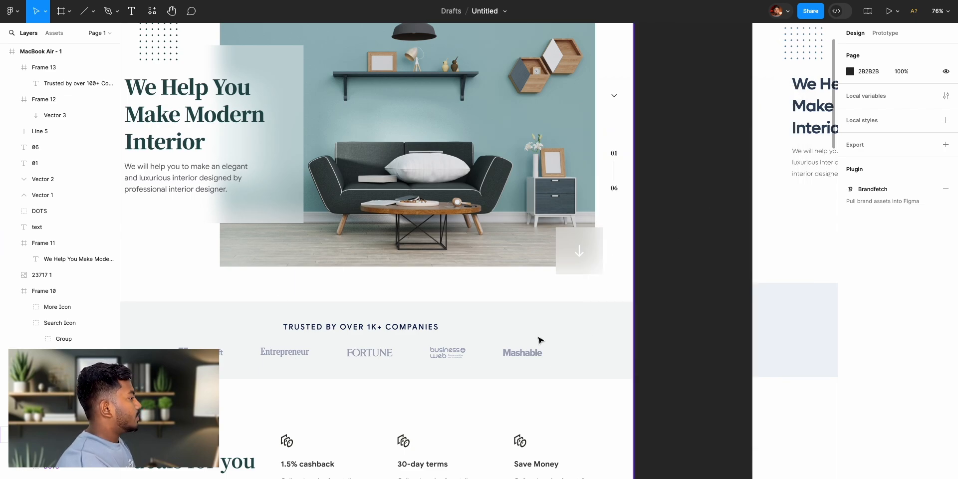
- Run the Brandfetch plugin beside the recreated landing page and move its window away from the trusted-companies heading
scroll(825, 329, right, 10)
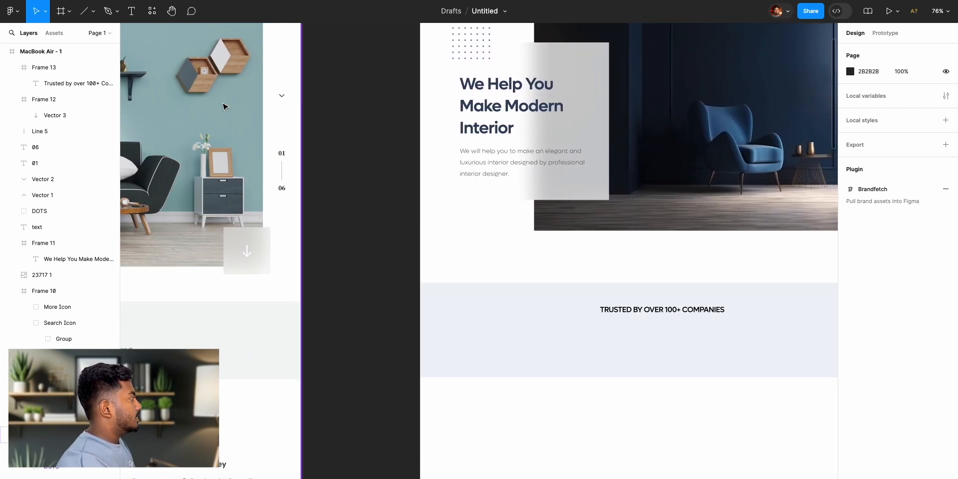
click(151, 11)
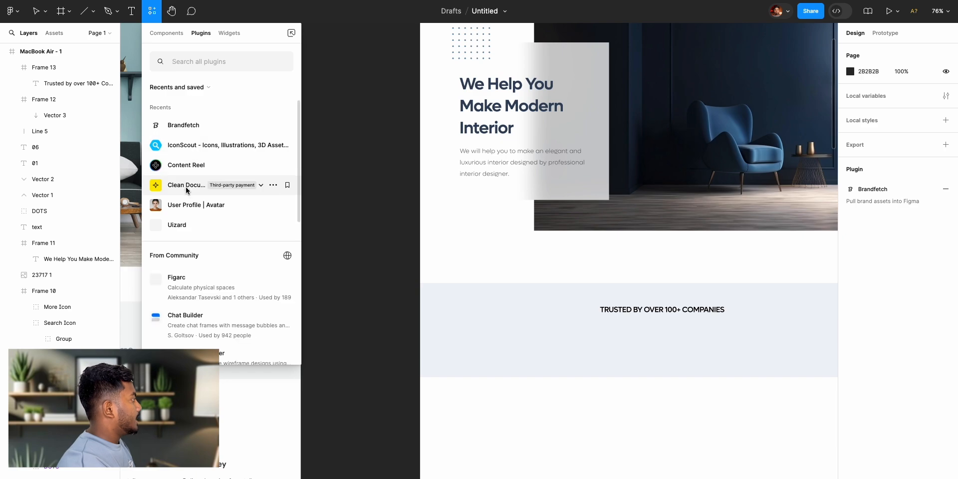
click(186, 131)
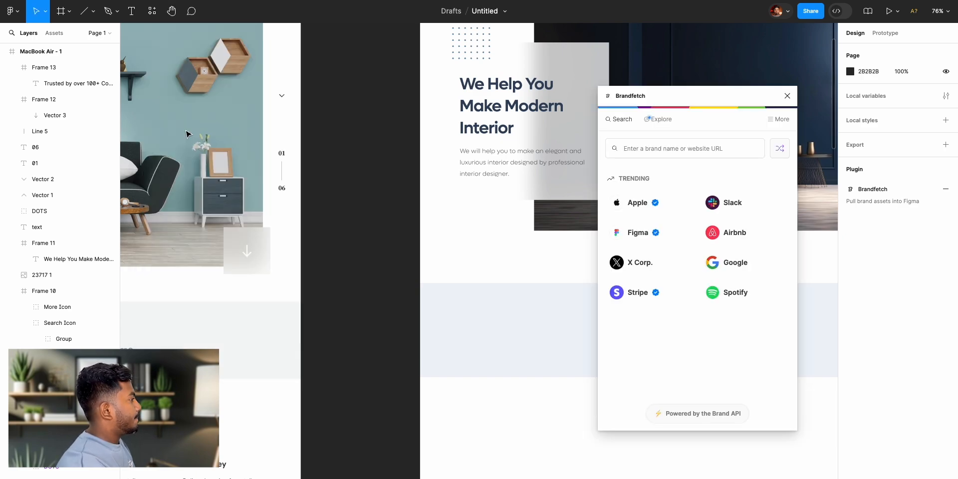
scroll(499, 229, right, 2)
click(512, 222)
scroll(511, 223, right, 1)
drag(688, 97, 791, 86)
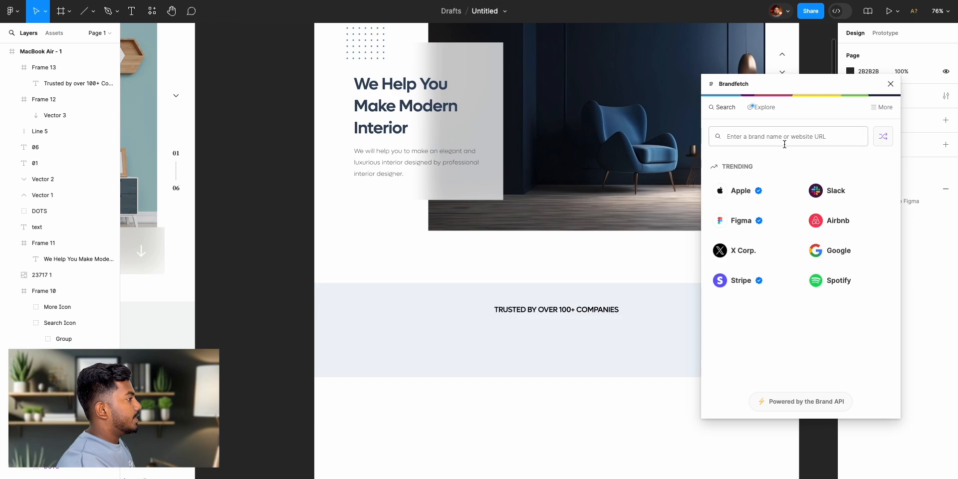
- Search Brandfetch for the Instagram brand, look through its available logo files and close the plugin
text(instagra)
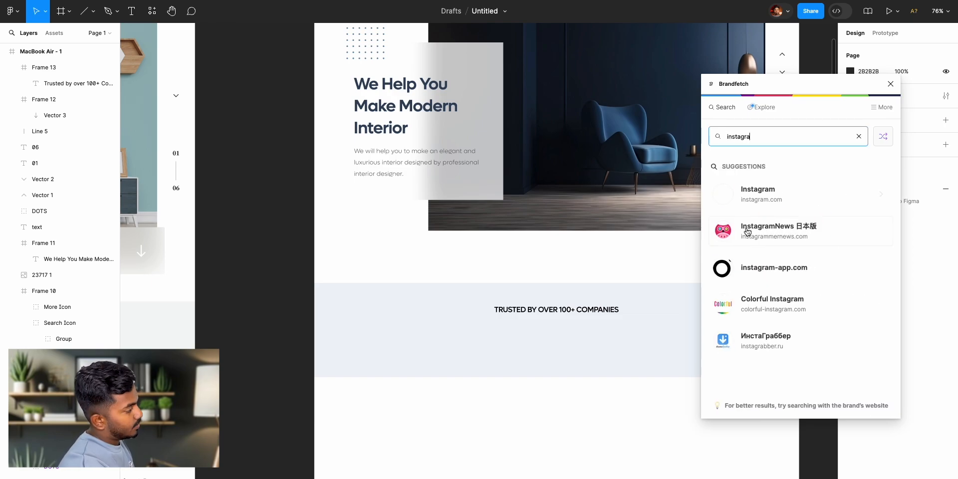
click(723, 198)
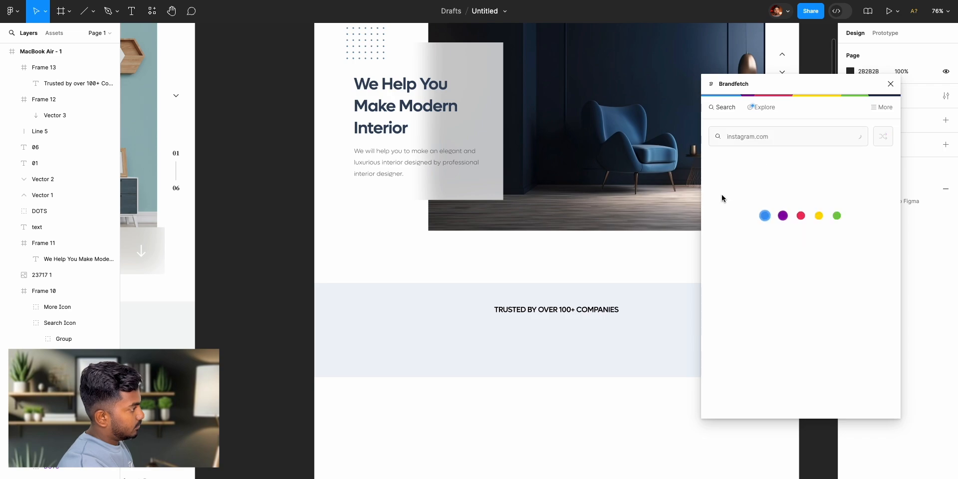
scroll(782, 273, down, 2)
scroll(782, 273, down, 2)
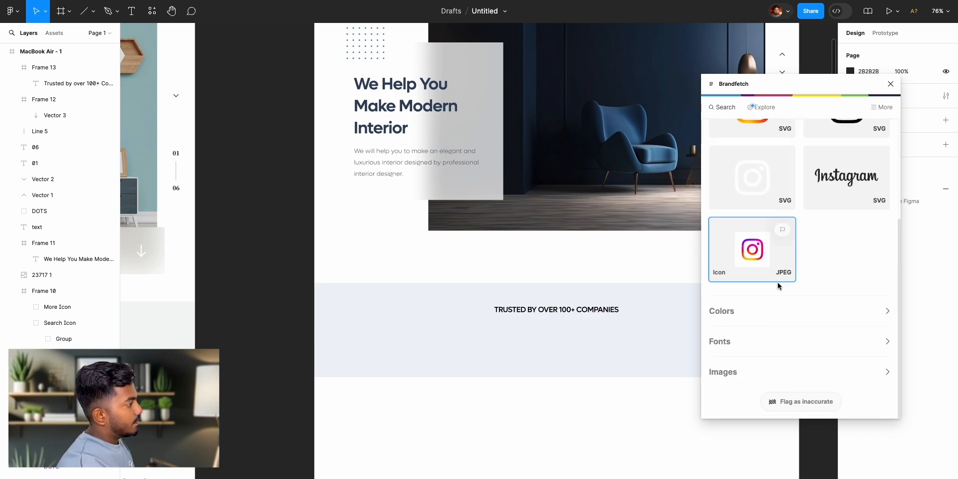
scroll(748, 274, up, 5)
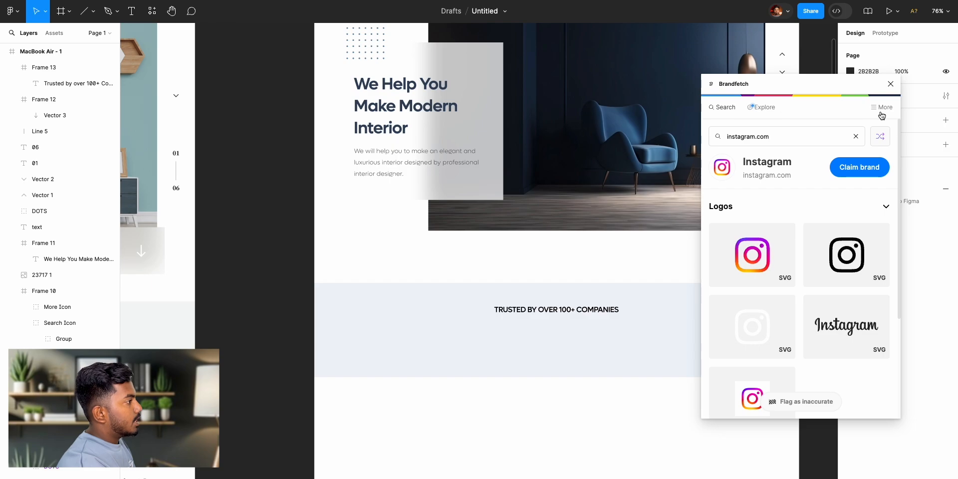
click(891, 84)
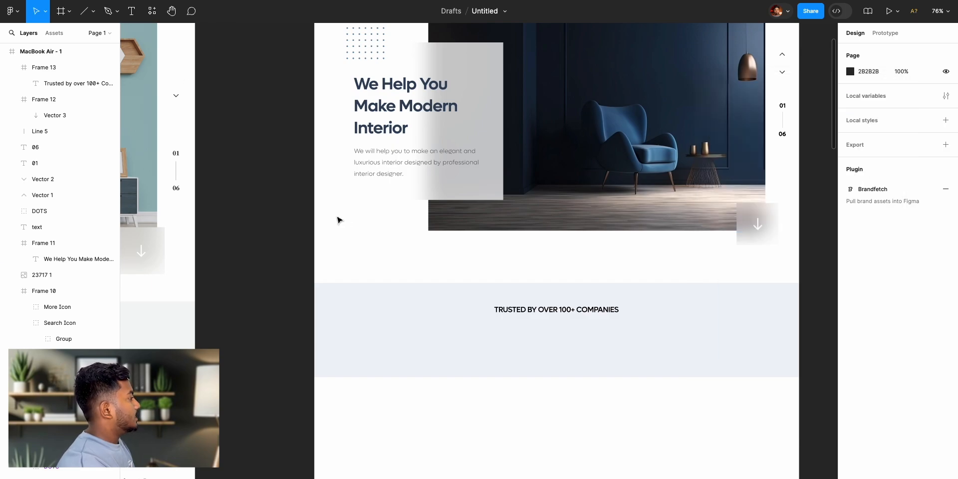
- Copy the Microsoft logo from the reference design's trusted-companies band and paste it below the heading in the recreated band
scroll(329, 215, left, 15)
scroll(314, 202, down, 2)
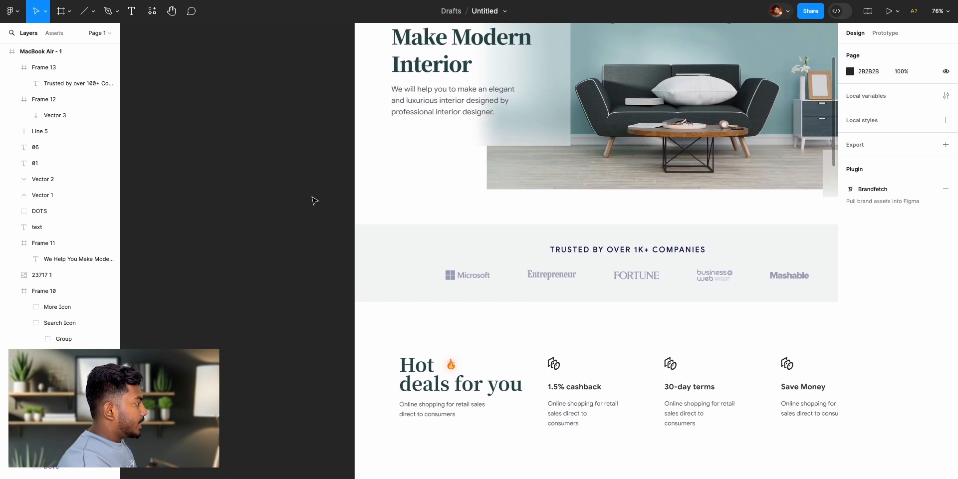
scroll(574, 288, right, 10)
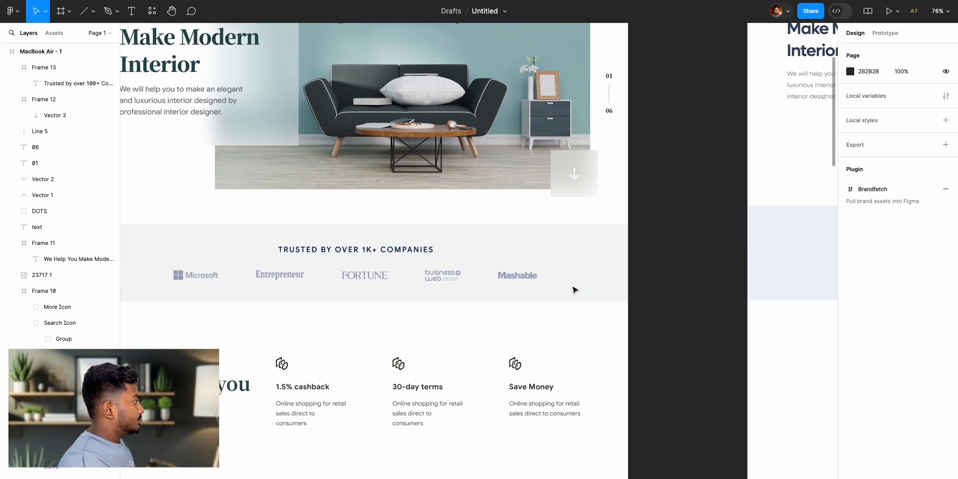
click(204, 284)
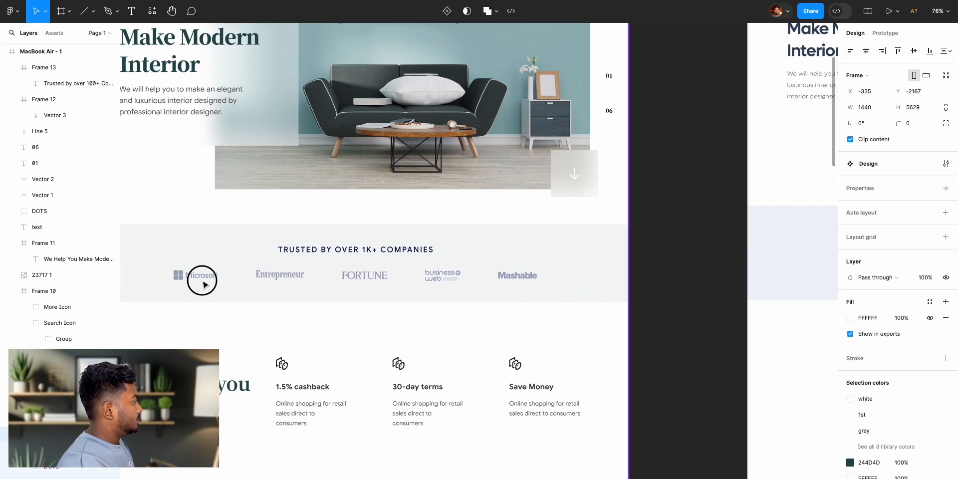
click(201, 282)
click(199, 276)
click(202, 279)
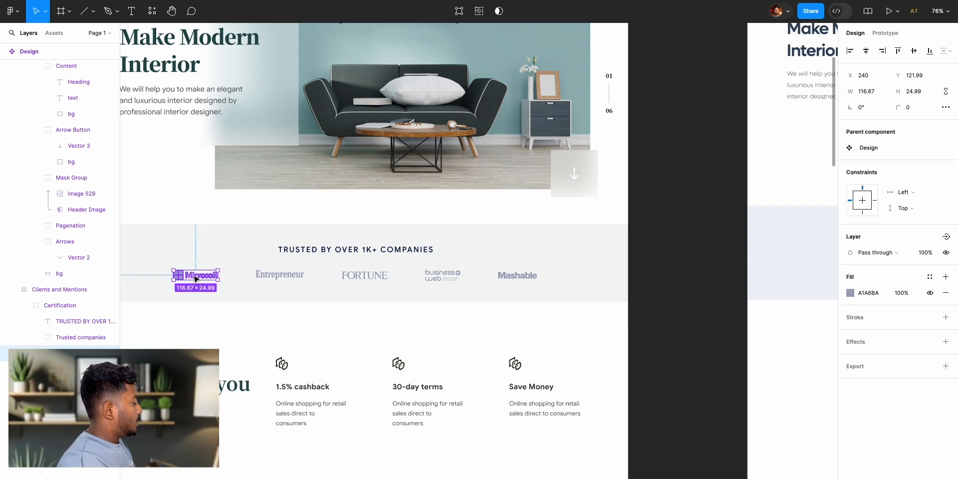
scroll(519, 327, right, 10)
click(448, 285)
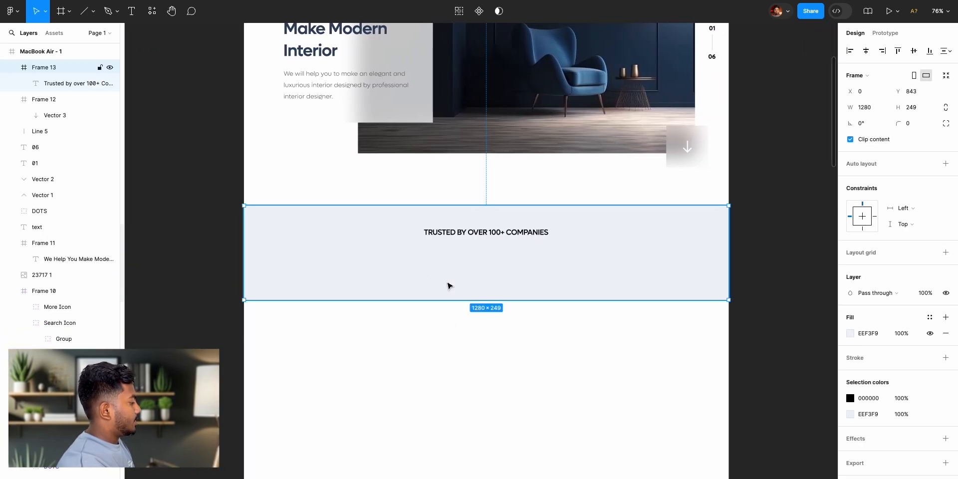
key(ctrl+v)
drag(279, 218, 375, 282)
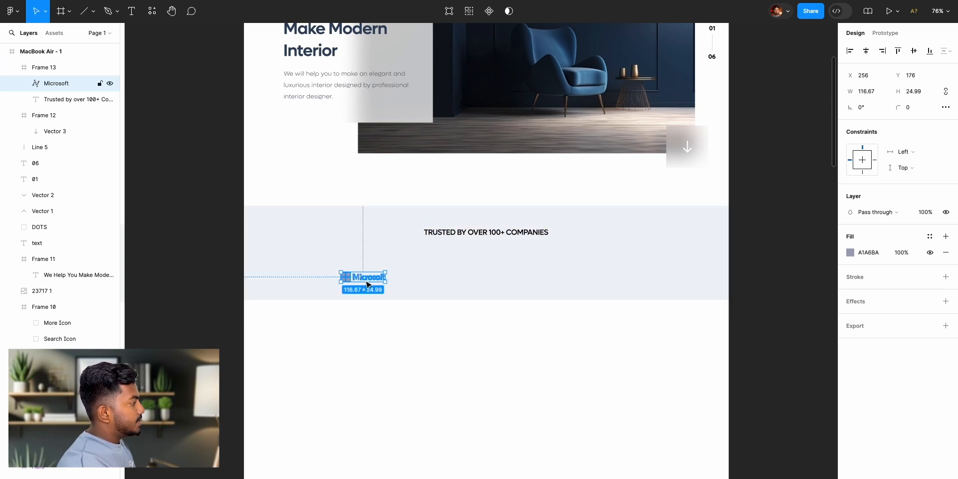
- Try a different fill colour on the pasted Microsoft logo and undo the change
click(850, 252)
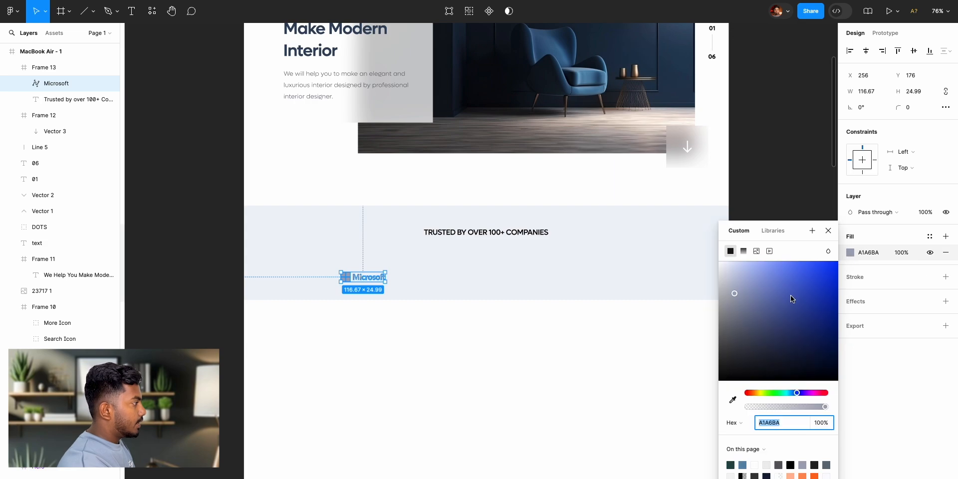
mouse_move(745, 298)
mouse_down()
mouse_move(864, 259)
mouse_move(770, 327)
mouse_up()
key(ctrl+z)
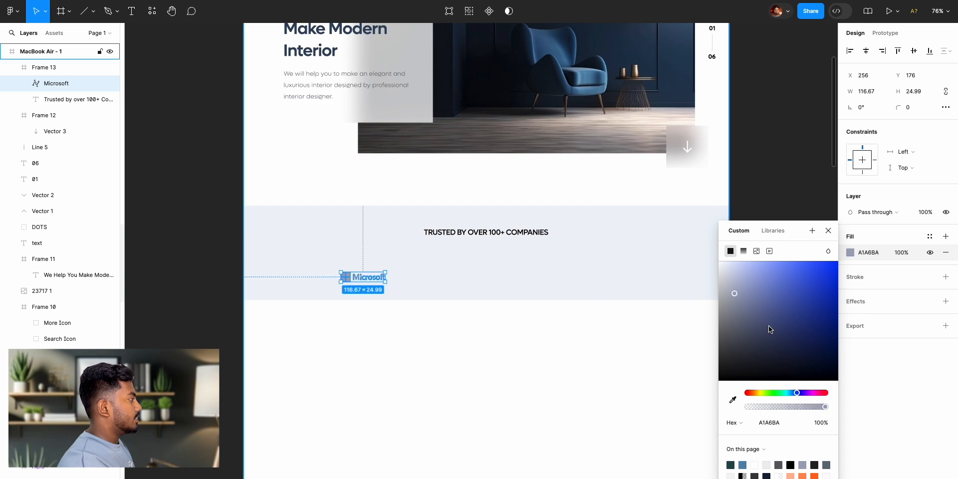
click(828, 230)
click(759, 253)
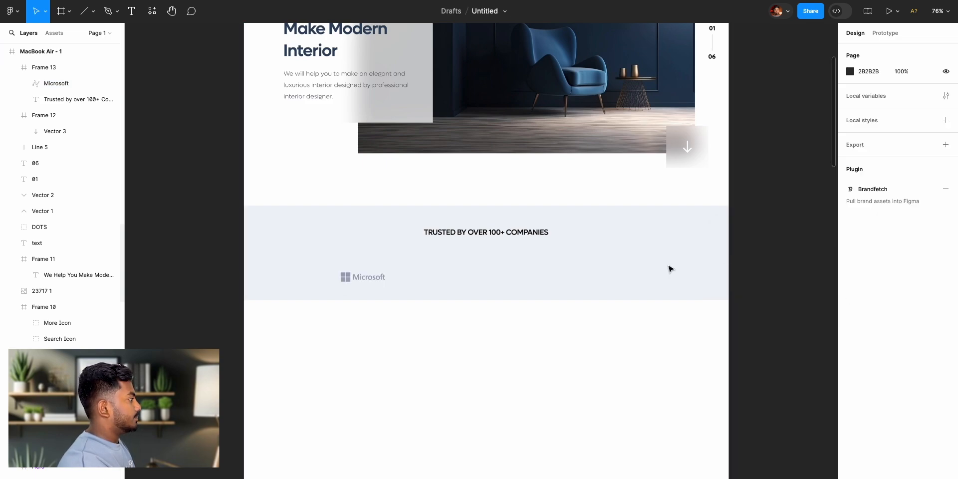
- Move the Microsoft logo to about X 177, Y 144 and duplicate it into a row of five across the band
click(367, 277)
drag(368, 280, 343, 270)
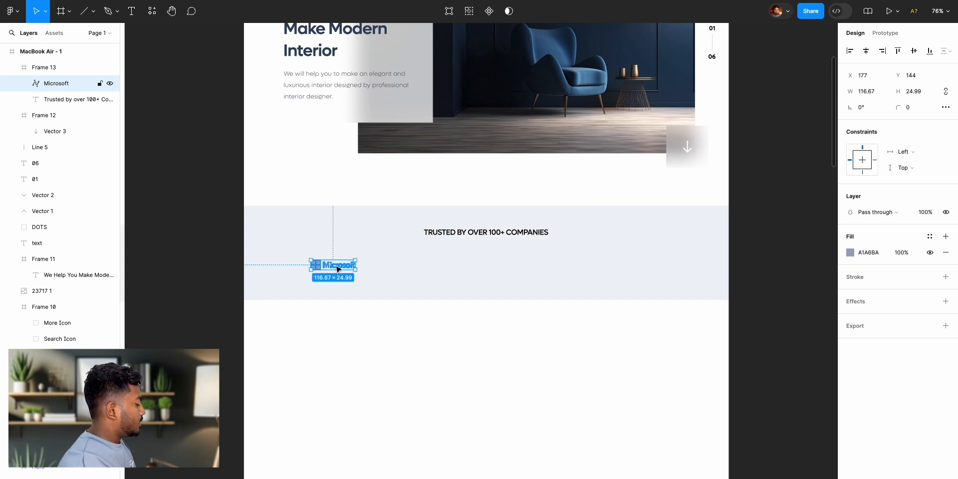
key(ctrl+d)
drag(337, 269, 404, 271)
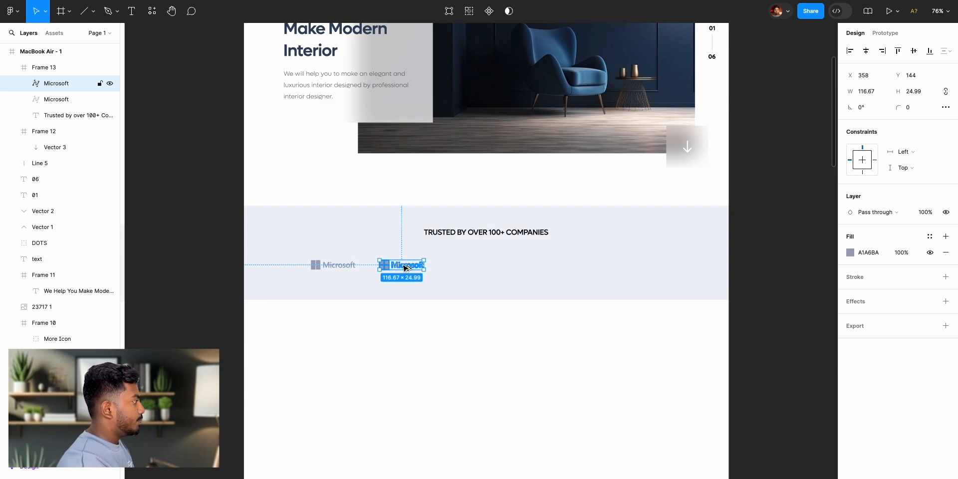
drag(404, 268, 477, 270)
drag(476, 268, 611, 267)
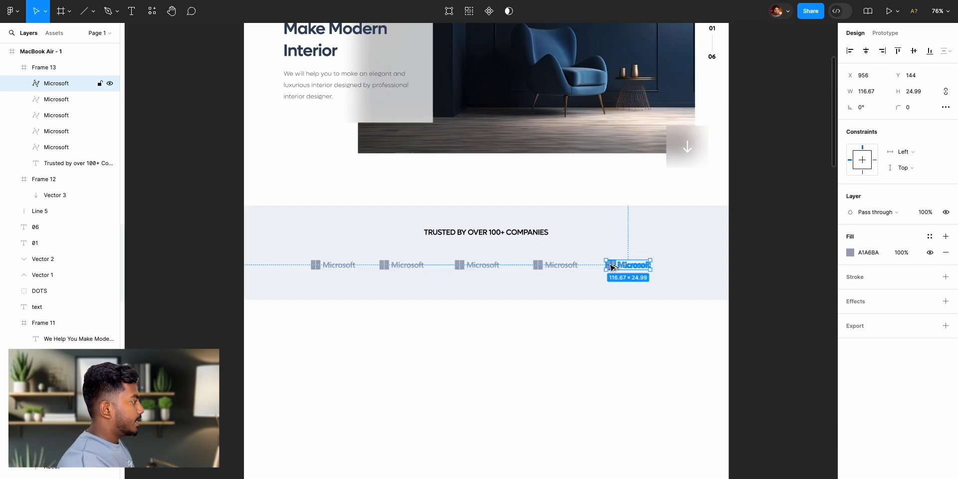
- Distribute the five Microsoft logos with equal horizontal spacing
shift+click(563, 266)
shift+click(458, 268)
shift+click(396, 268)
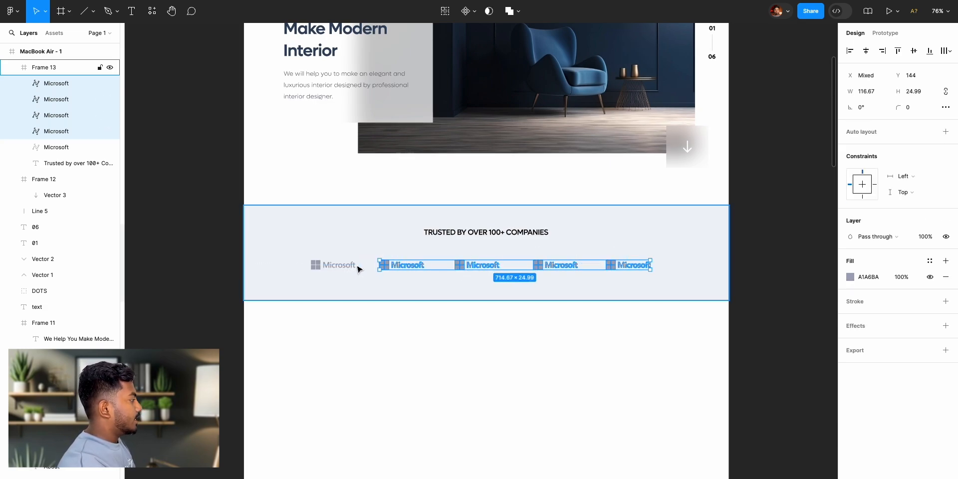
shift+click(353, 266)
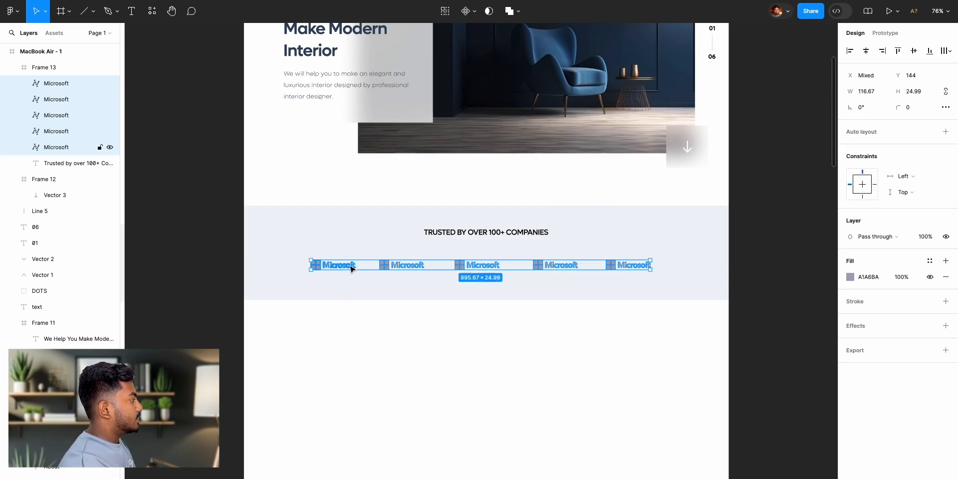
click(944, 54)
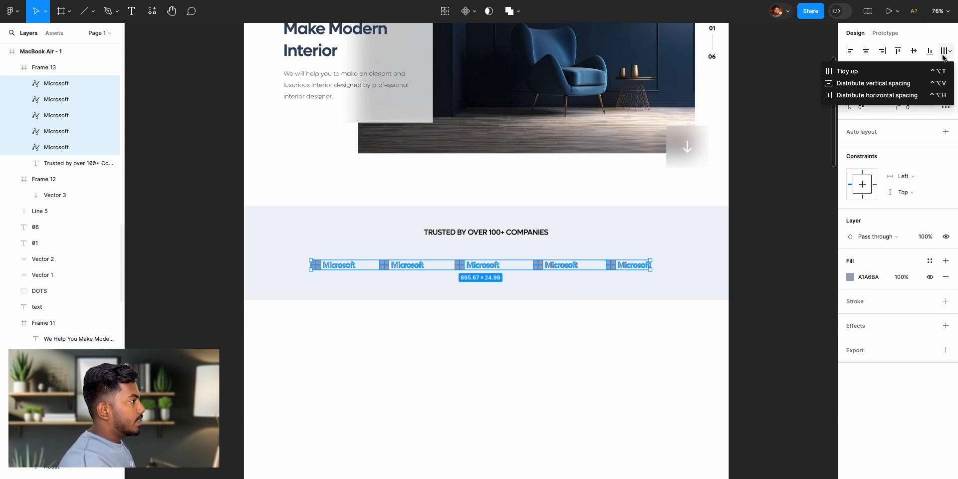
click(914, 96)
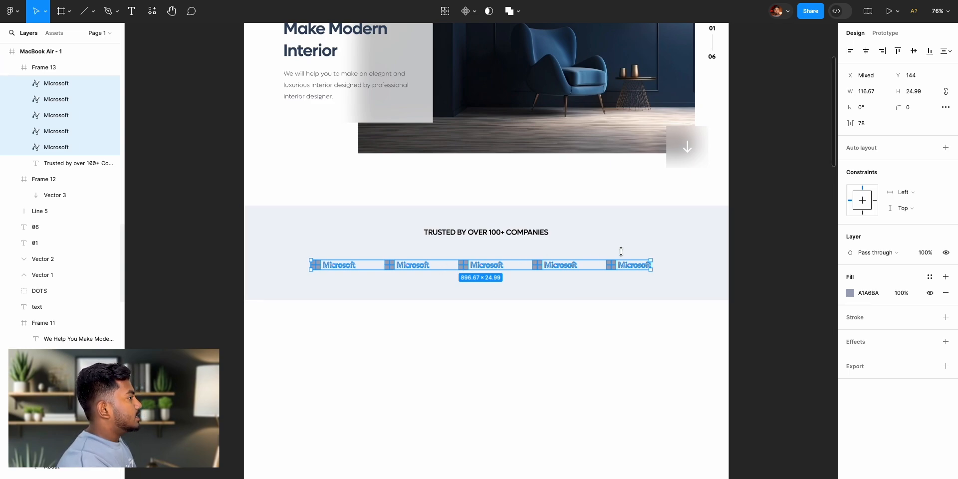
- Group the five Microsoft logos and centre the group horizontally in the trusted-companies band
click(866, 51)
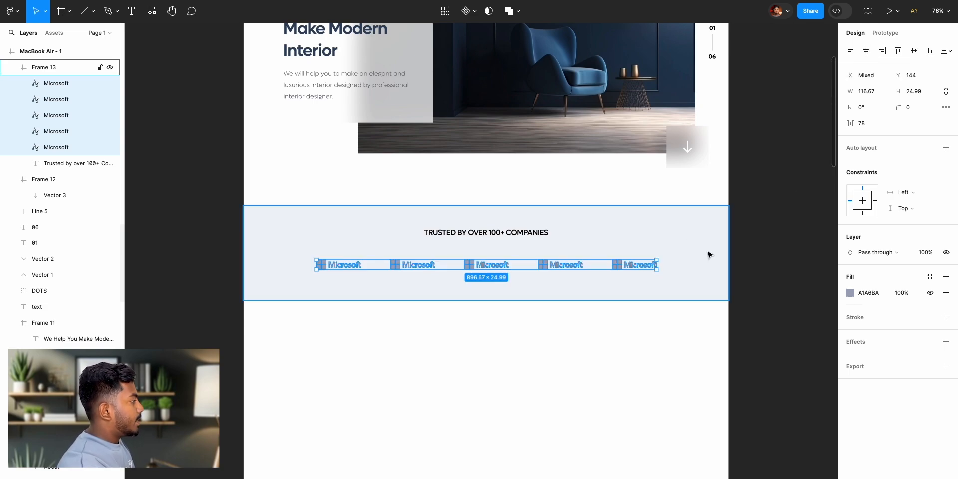
key(ctrl+z)
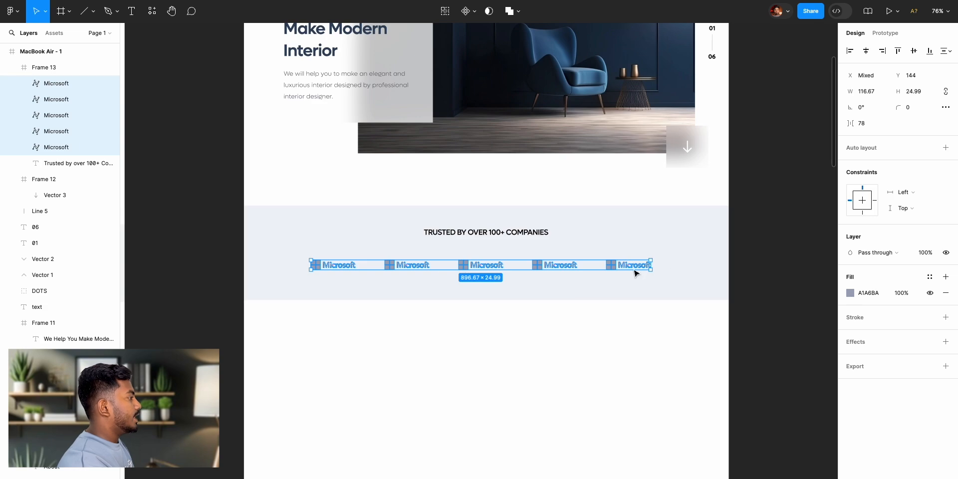
right_click(493, 269)
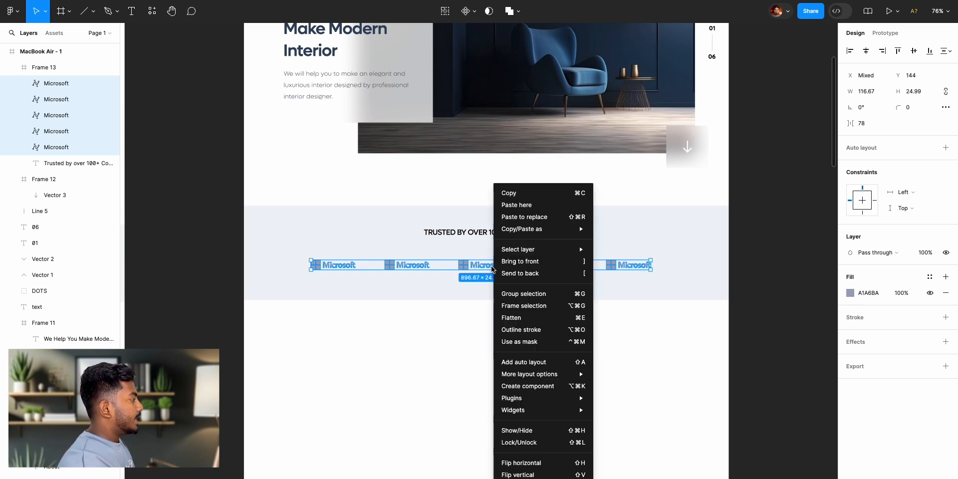
click(520, 297)
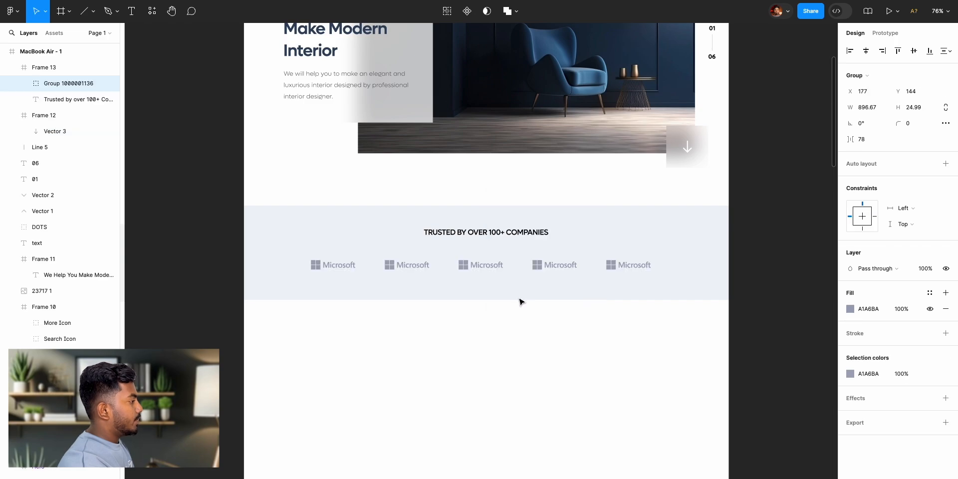
click(866, 51)
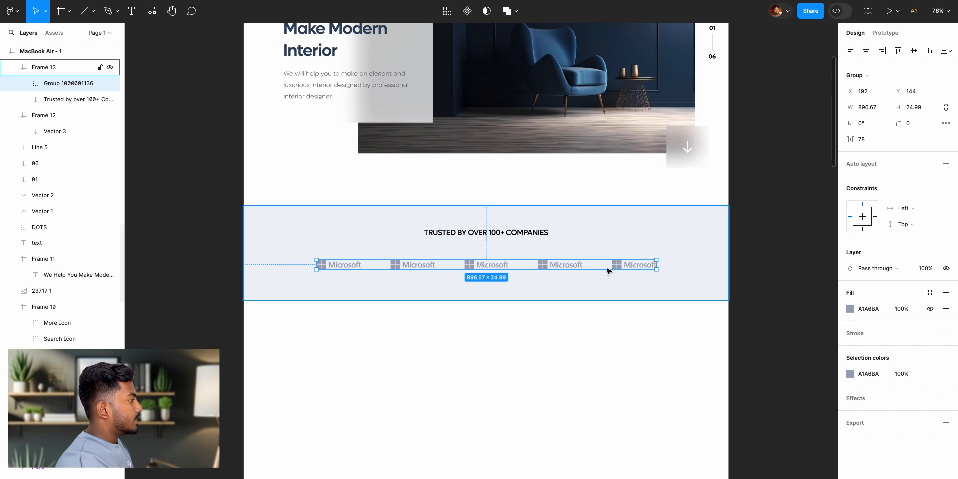
click(768, 268)
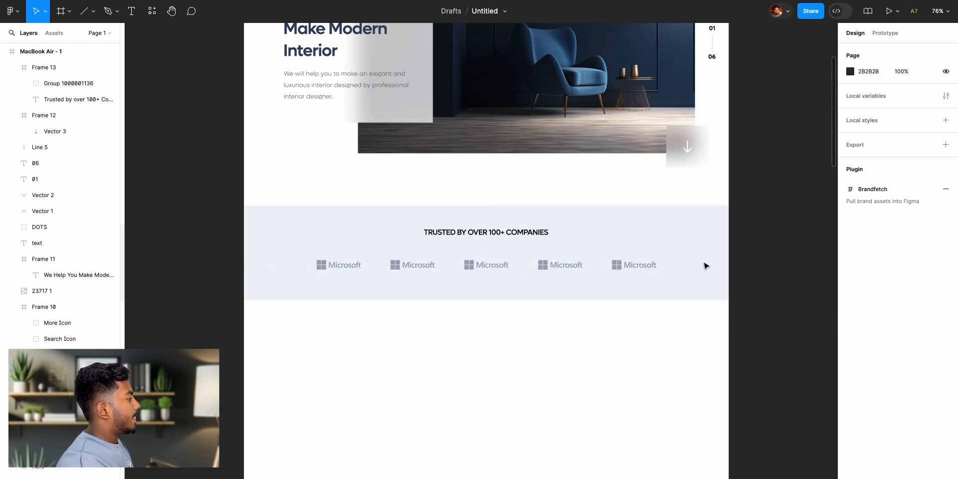
scroll(732, 273, left, 10)
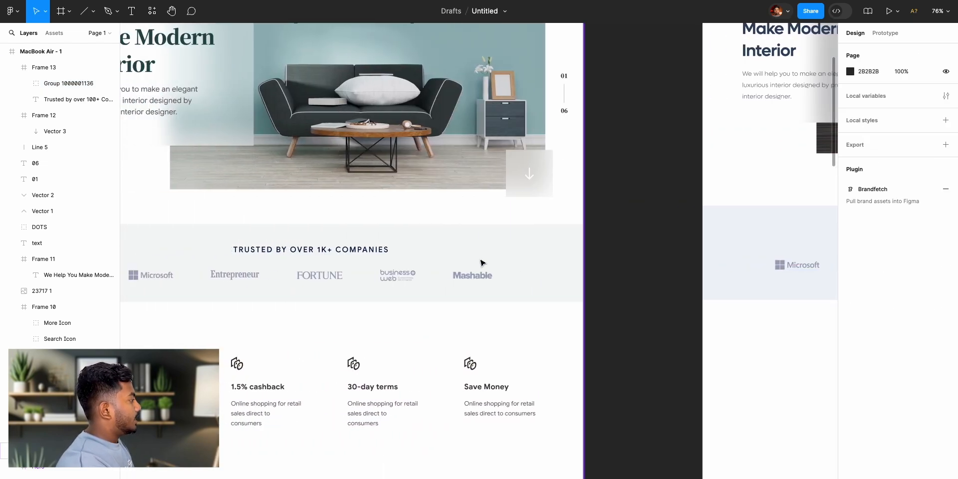
- Select the MacBook Air - 1 frame and start its prototype presentation
scroll(604, 266, right, 11)
scroll(607, 267, down, 5)
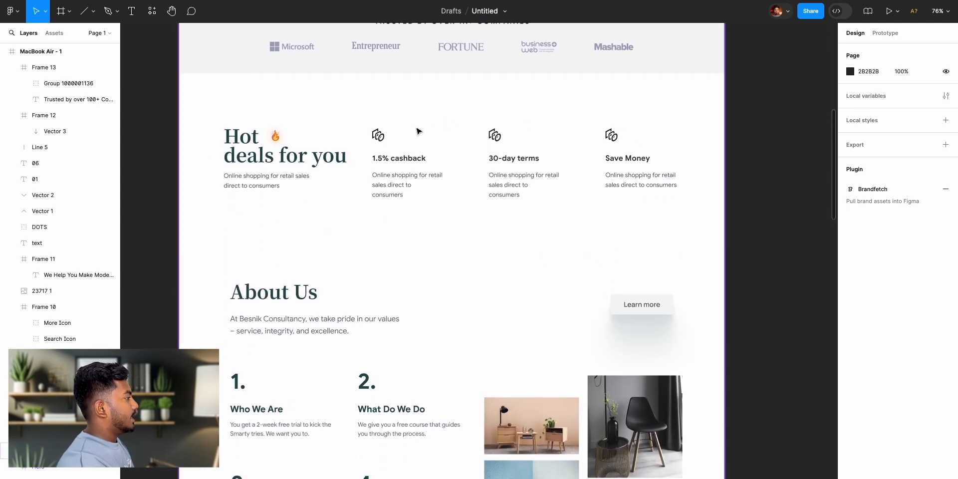
scroll(729, 202, right, 15)
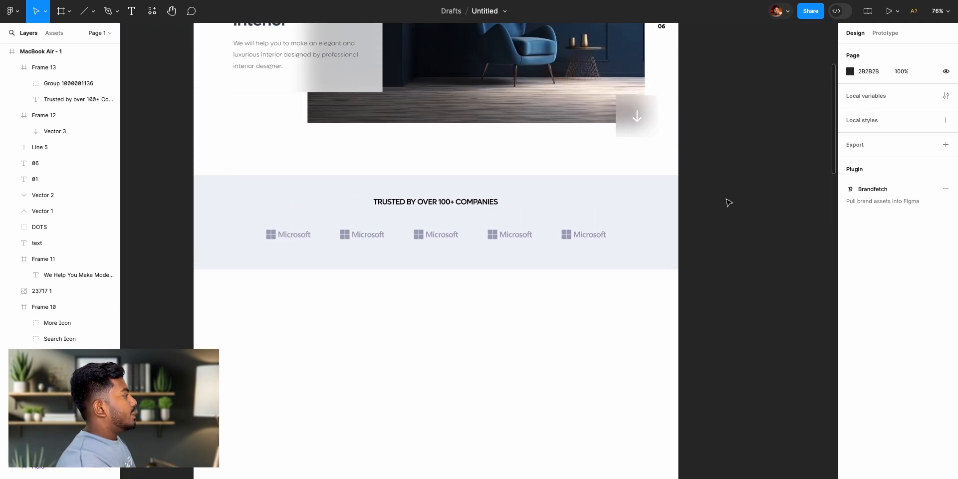
scroll(729, 202, up, 5)
click(235, 80)
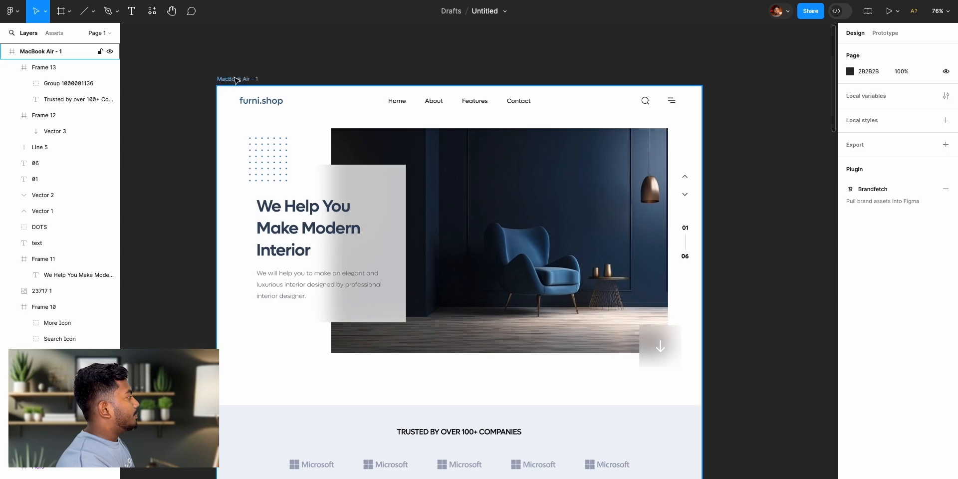
click(235, 80)
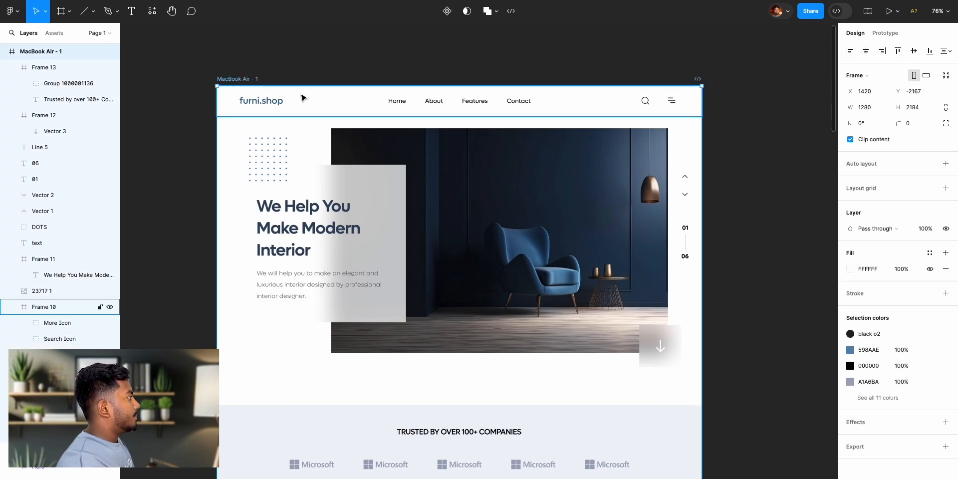
click(249, 71)
click(236, 80)
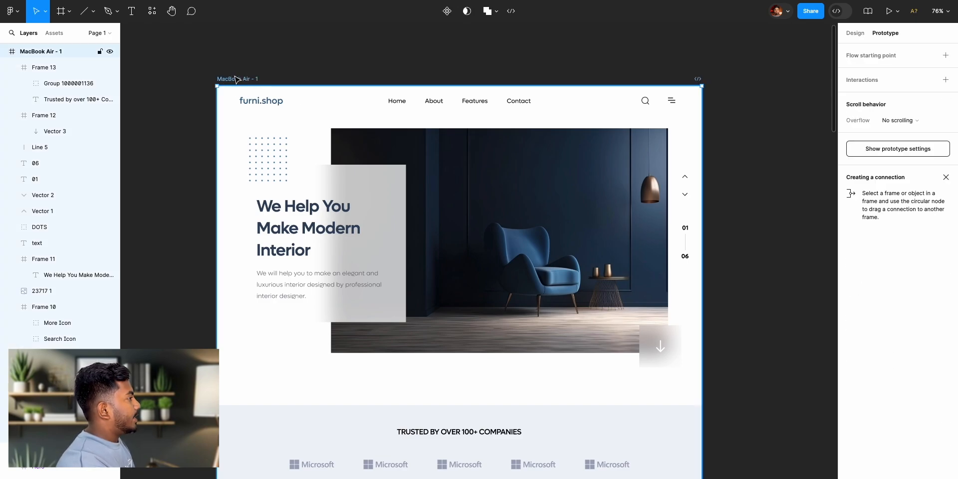
click(889, 12)
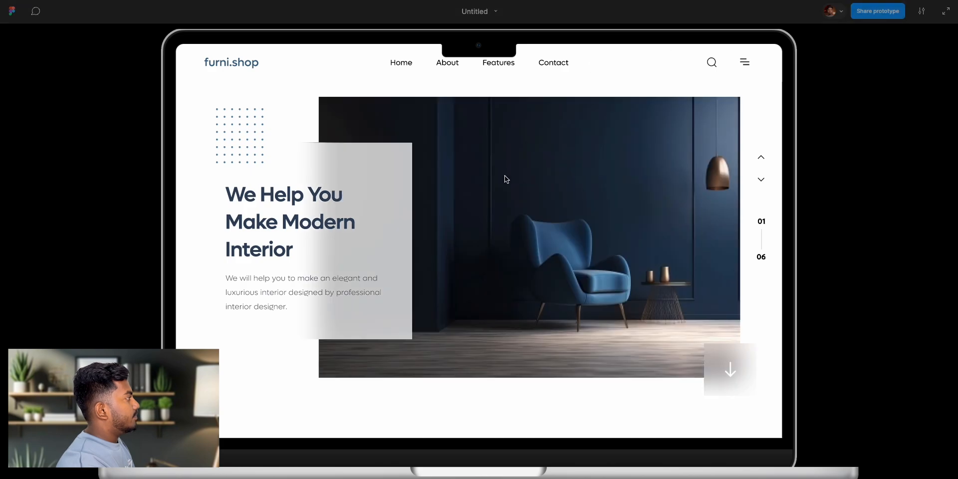
- Check the presented page from the hero section down to the trusted-companies band, and return to the design file
scroll(534, 219, down, 3)
scroll(535, 220, down, 4)
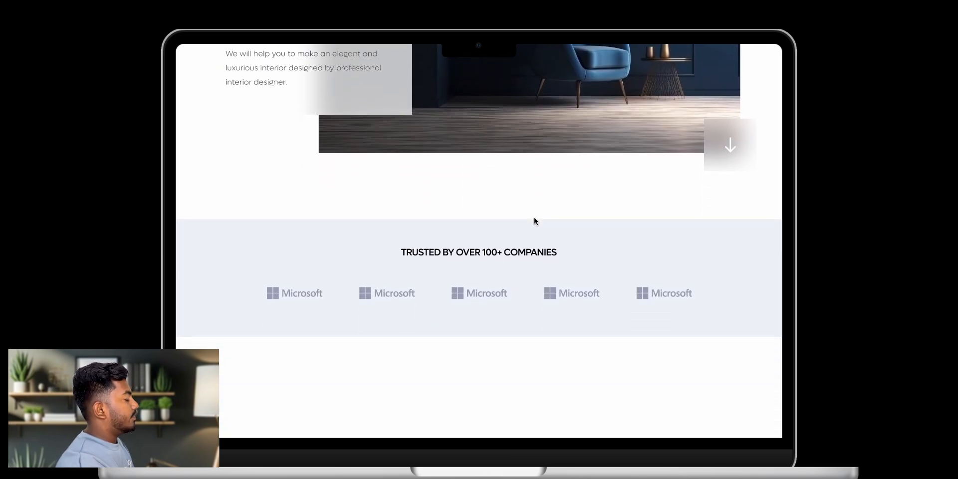
scroll(534, 220, up, 7)
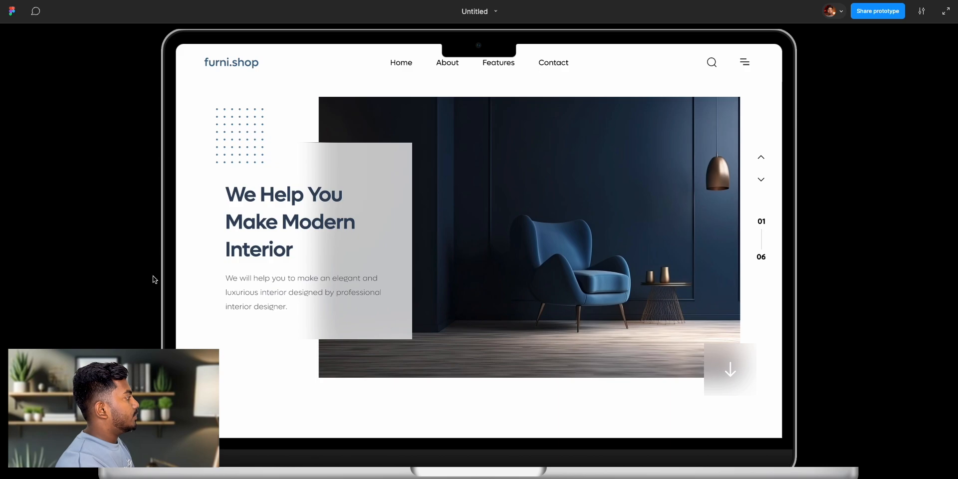
click(80, 1)
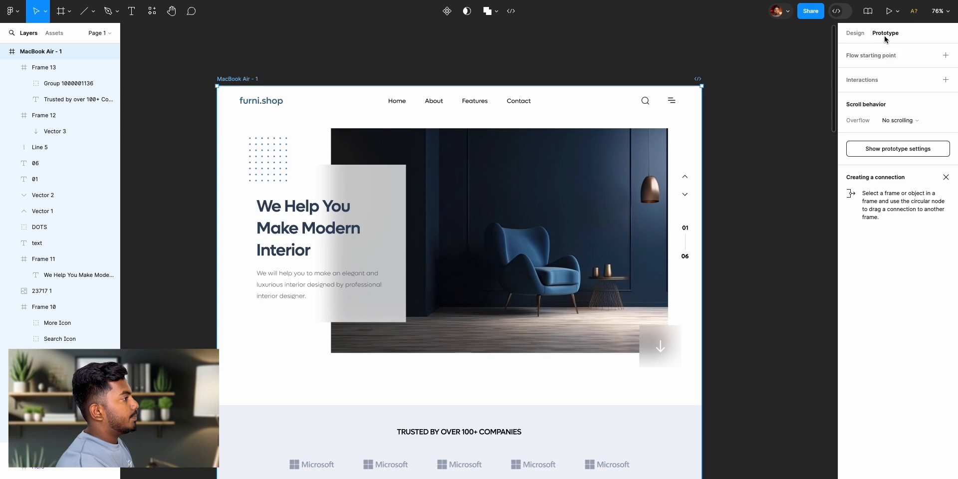
- Open the prototype settings and keep MacBook Air as the preview device
click(904, 150)
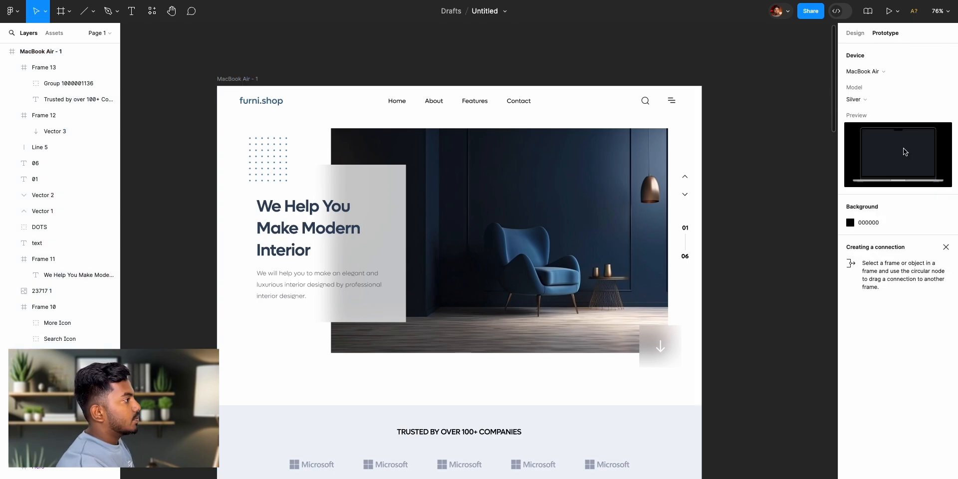
click(882, 74)
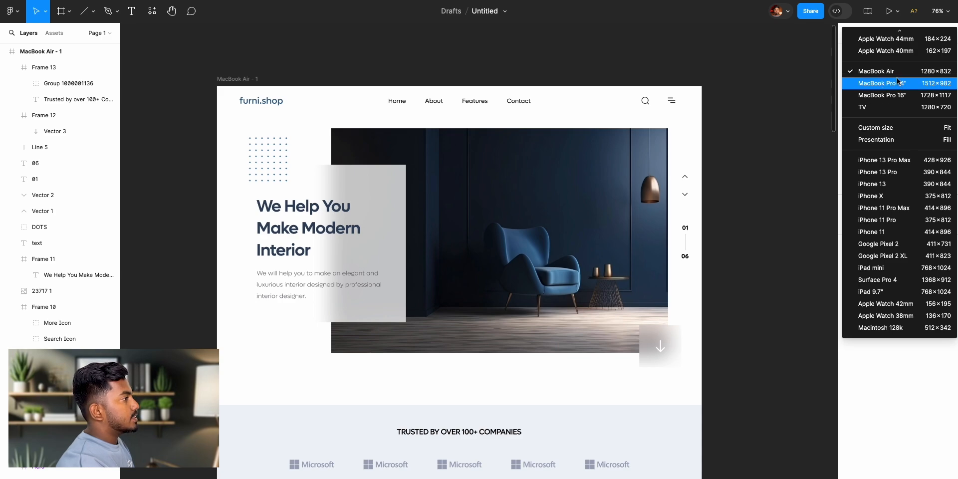
click(897, 72)
- Set the MacBook Air device model to Space Grey and check it in the presentation
click(883, 96)
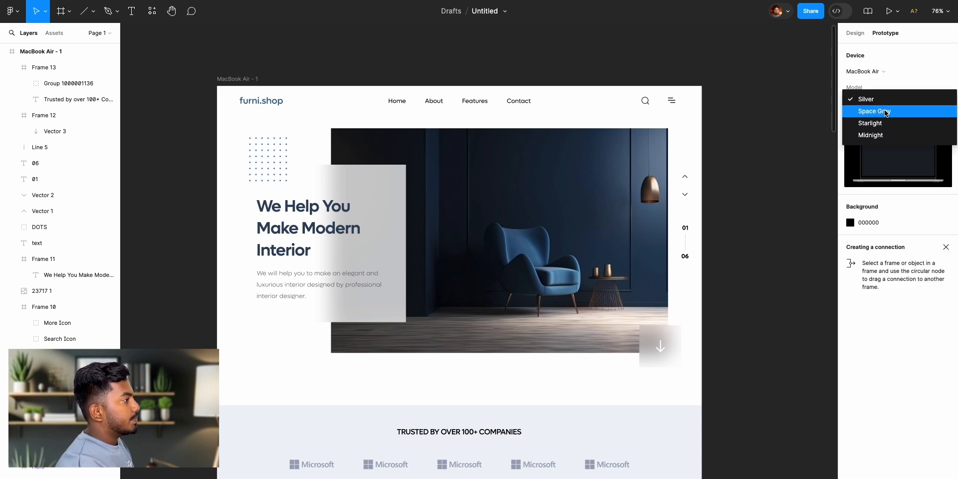
click(886, 112)
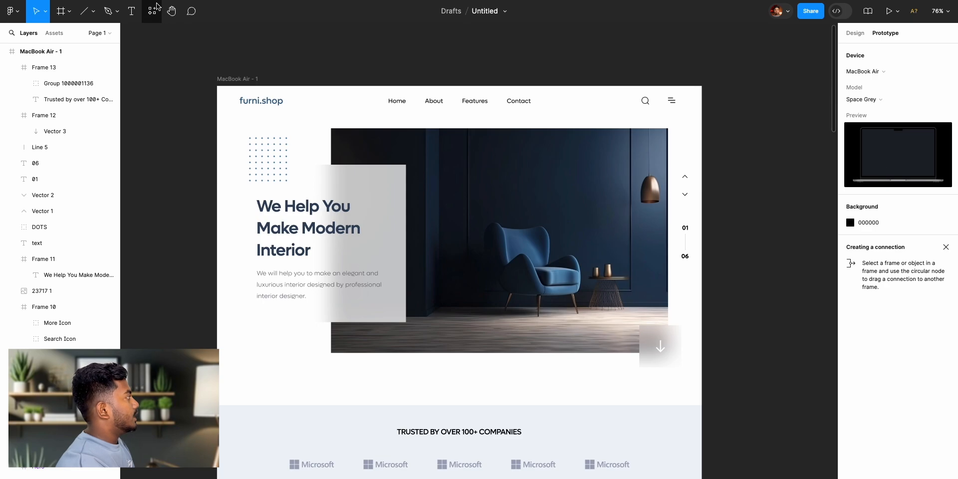
click(889, 11)
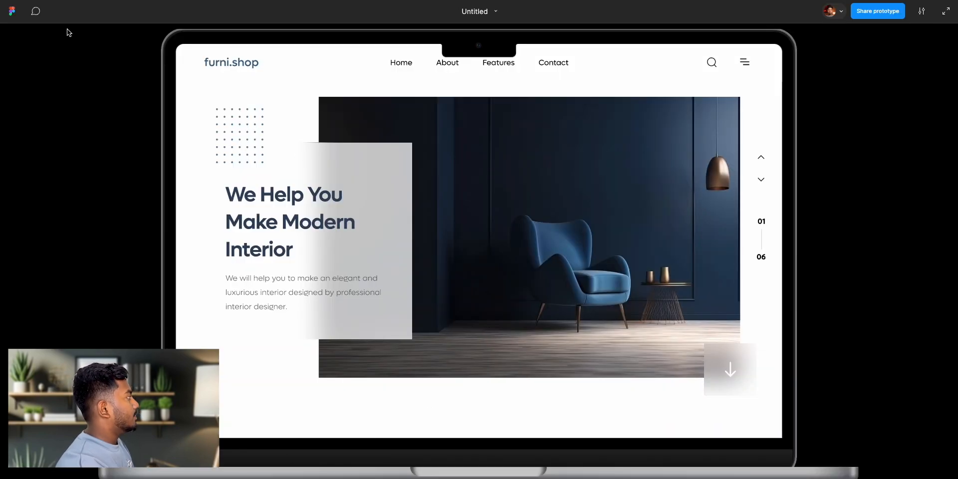
click(57, 1)
- Set the MacBook Air device model to Midnight and go back to the prototype presentation
click(863, 99)
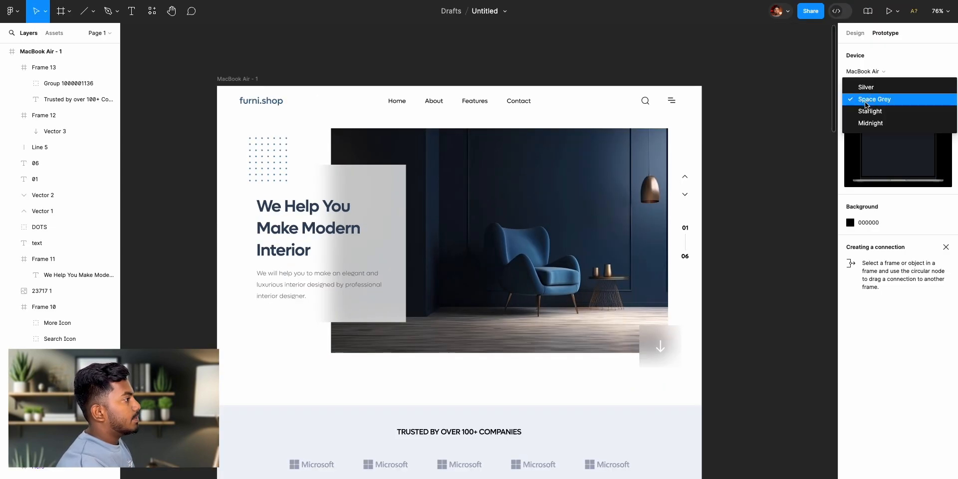
click(864, 122)
click(131, 1)
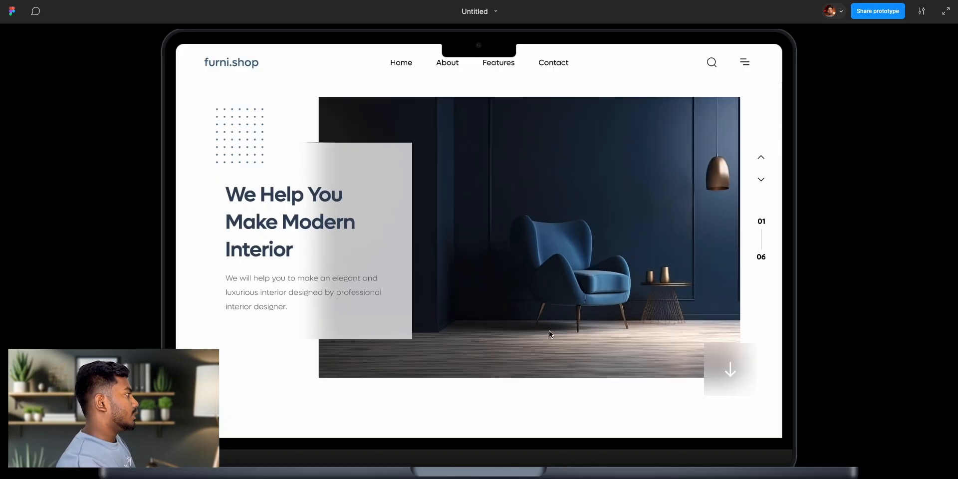
- Review the page inside the Midnight device mockup, from hero to trusted-companies band, and return to the design file
scroll(531, 296, down, 10)
scroll(531, 296, up, 10)
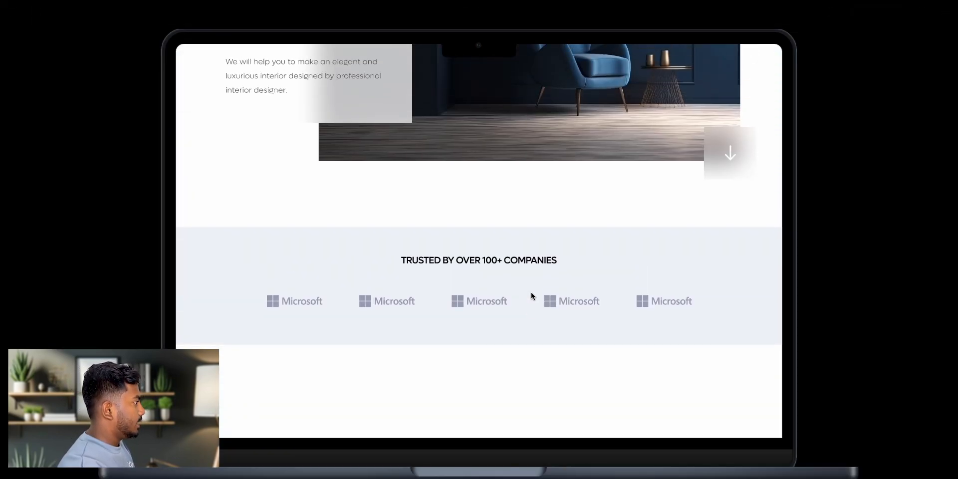
scroll(531, 245, up, 10)
scroll(532, 245, down, 10)
scroll(531, 246, up, 10)
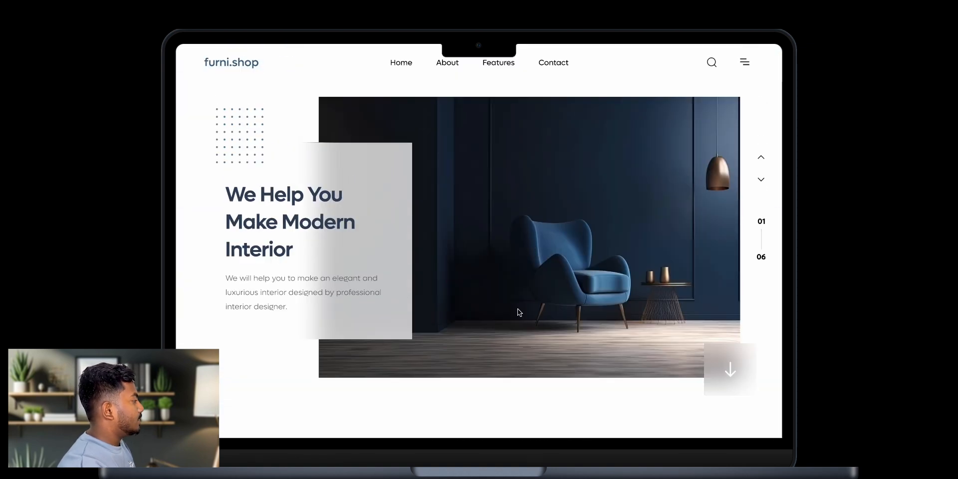
click(61, 1)
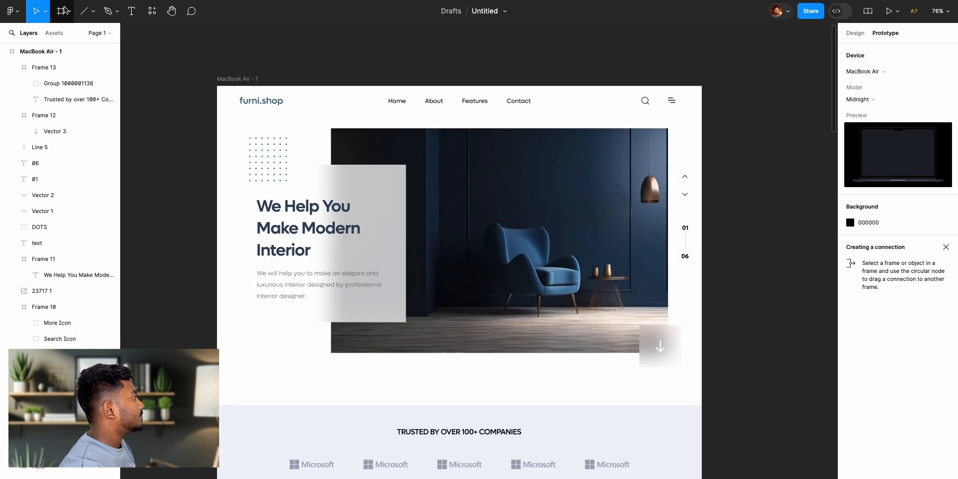
- Switch back to the design properties and examine the reference page's Hot deals section below the trusted-companies band
scroll(574, 338, down, 5)
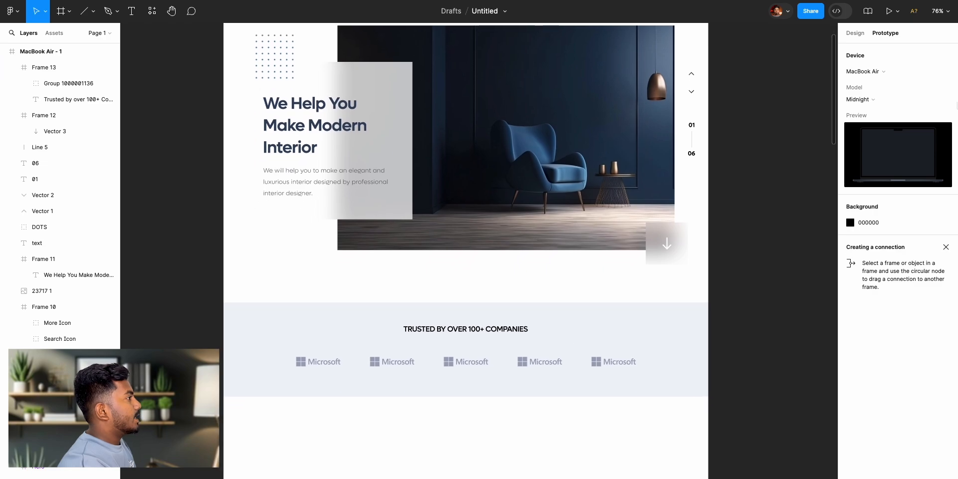
click(853, 34)
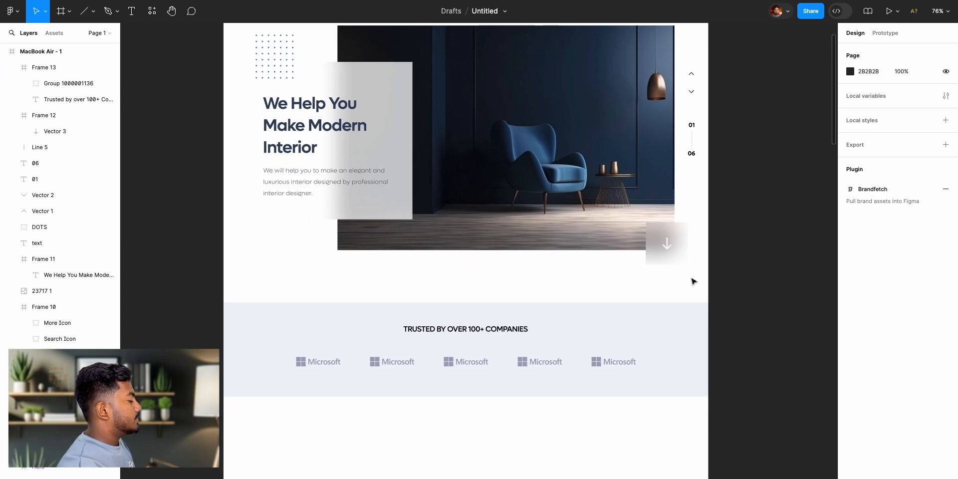
scroll(694, 278, left, 15)
scroll(689, 280, down, 3)
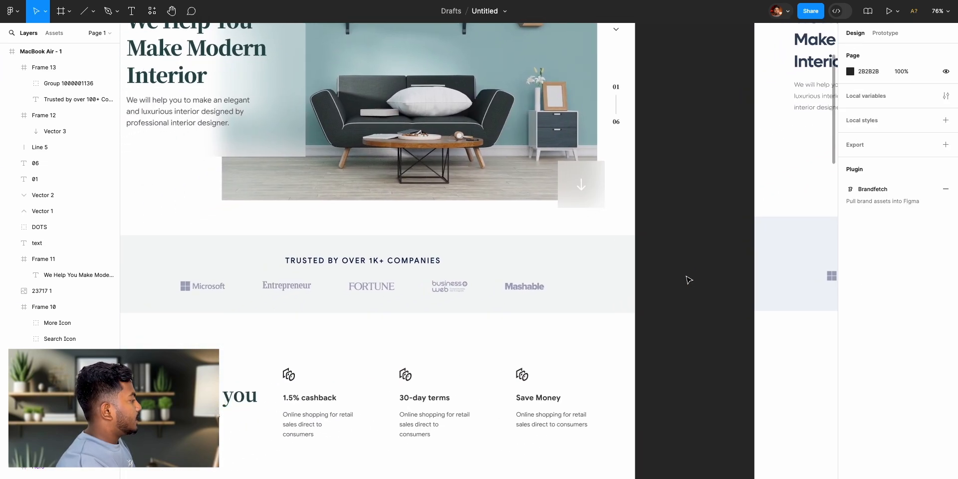
scroll(684, 282, left, 5)
scroll(681, 284, down, 3)
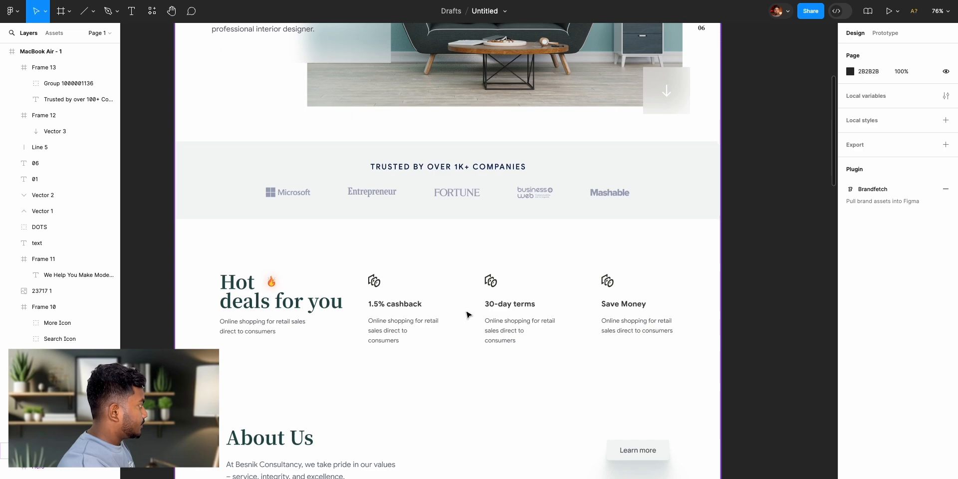
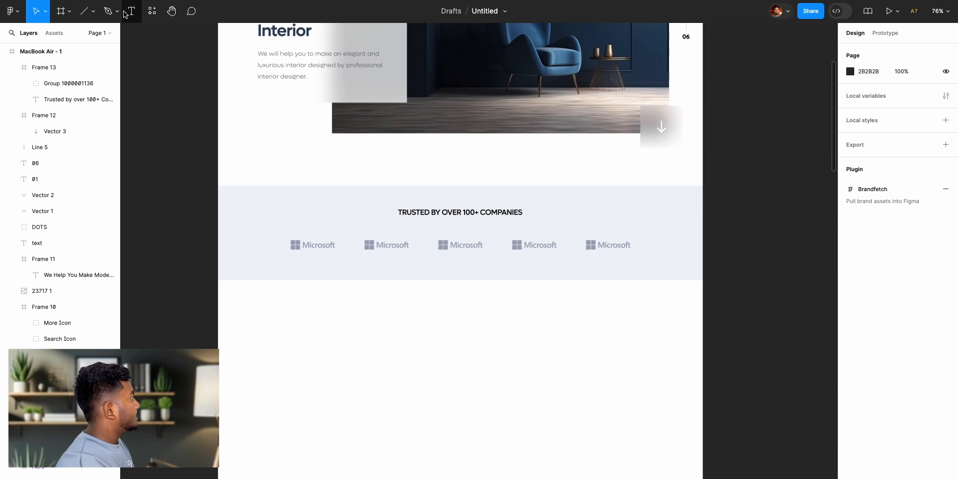
- Add the text "Hot" below the trusted-companies band at about X 125, Y 1189
click(131, 11)
click(272, 316)
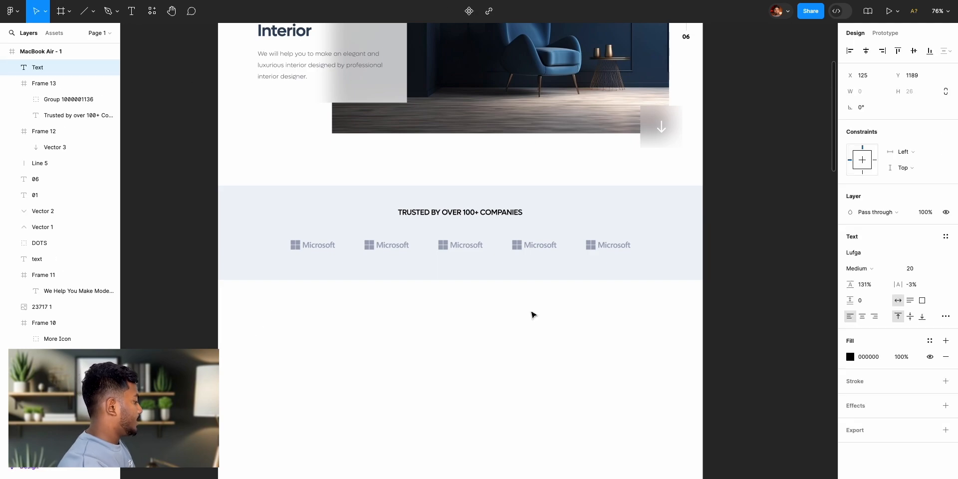
text(Ho)
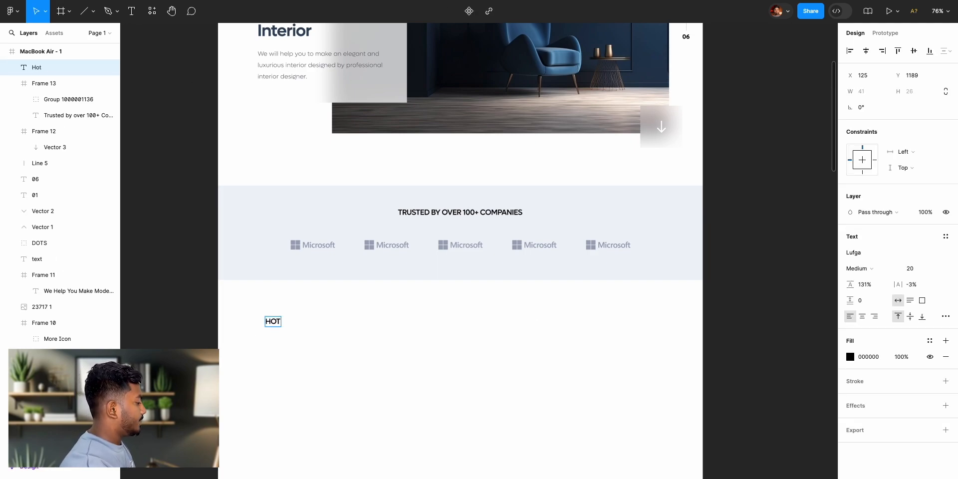
key(BackSpace)
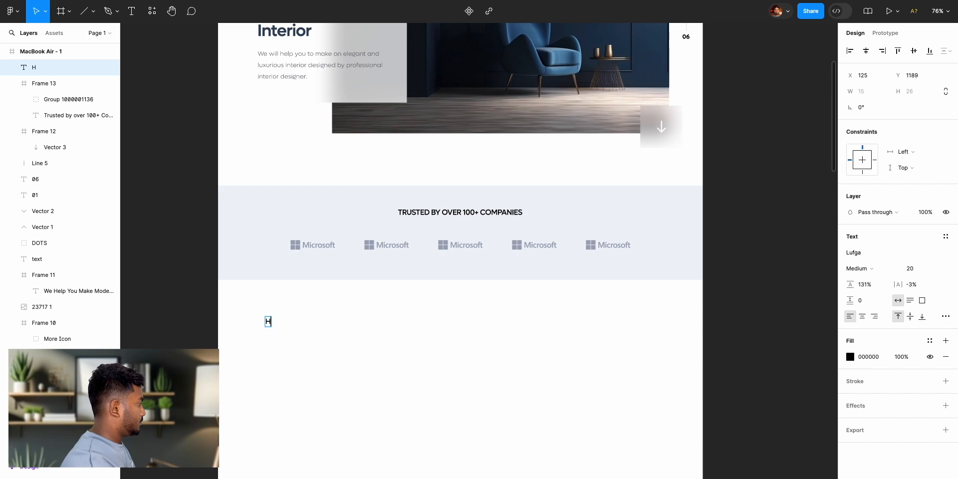
key(BackSpace)
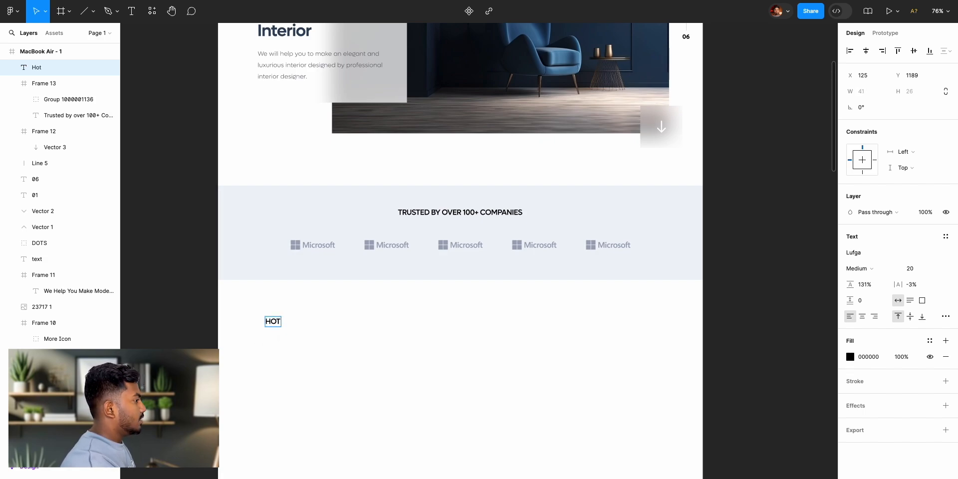
key(Escape)
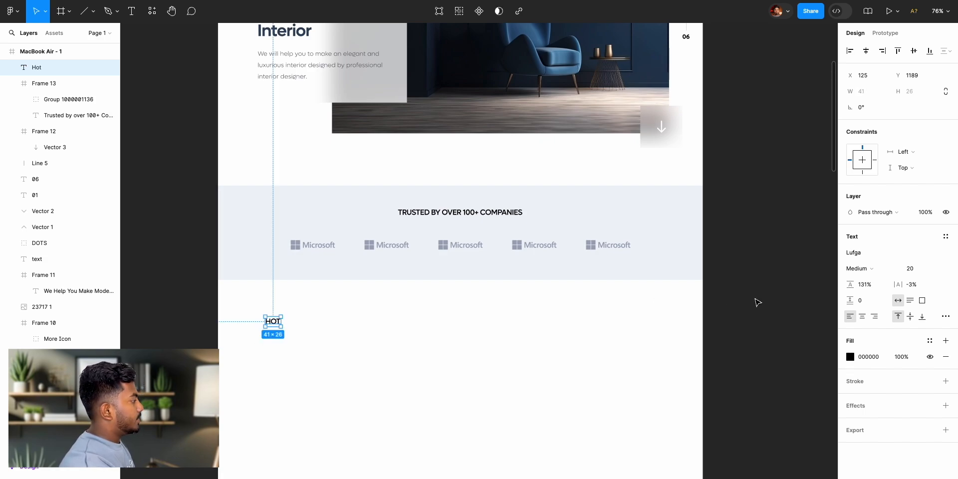
- Remove the uppercase setting from the Hot text so its letter case stays as typed
click(946, 320)
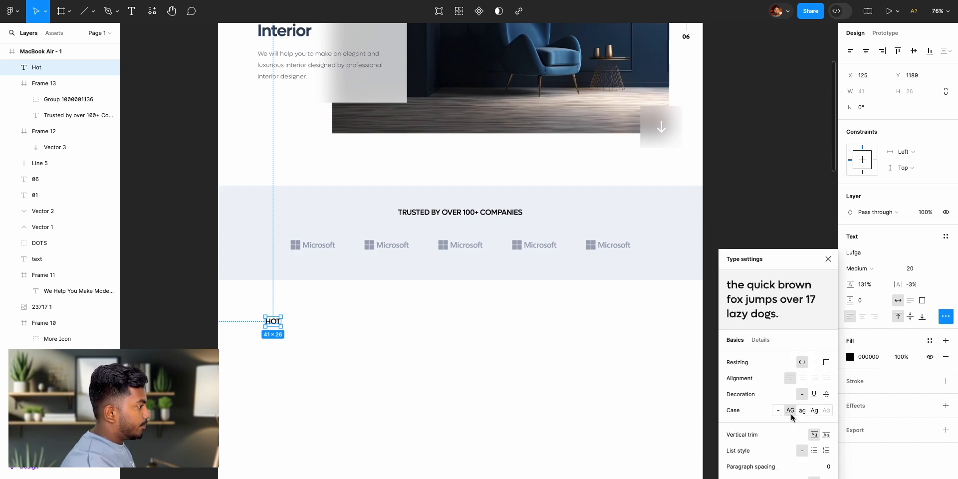
click(778, 410)
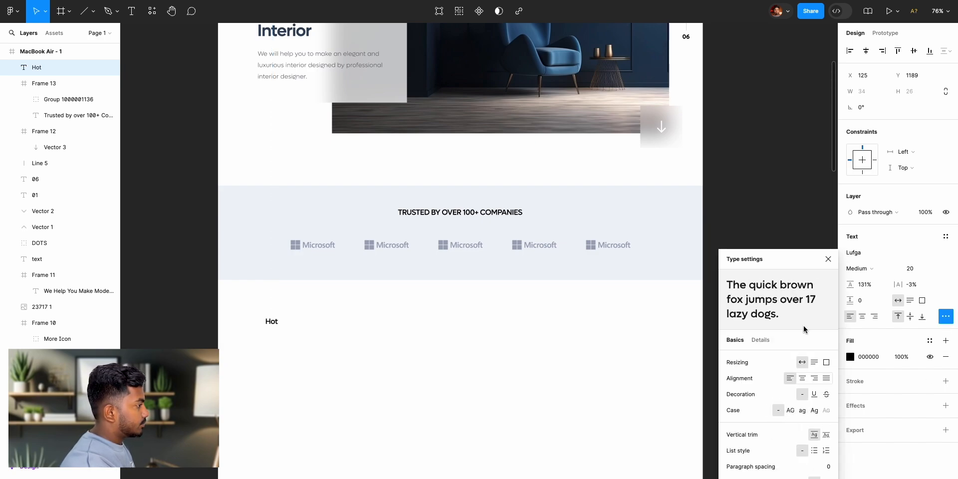
click(828, 260)
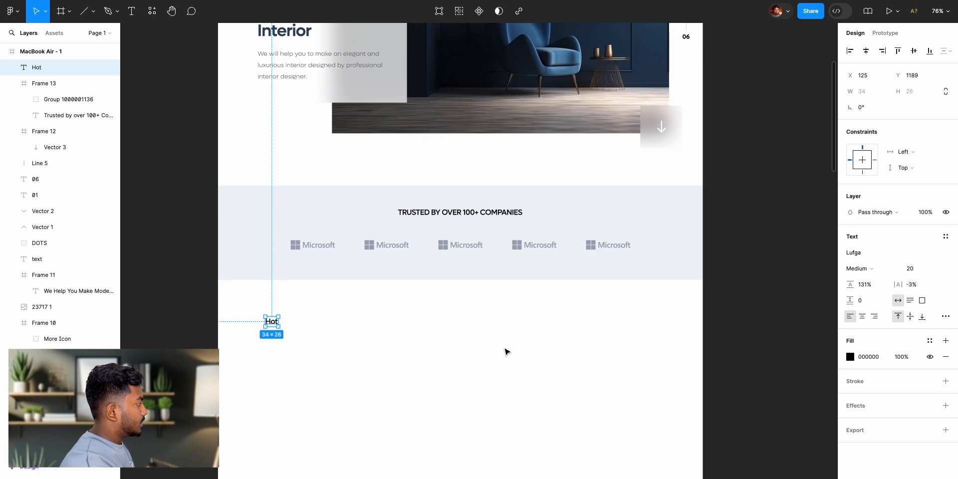
- Set the Hot text's font size to 32 and move it down to about Y 1209
scroll(560, 381, left, 10)
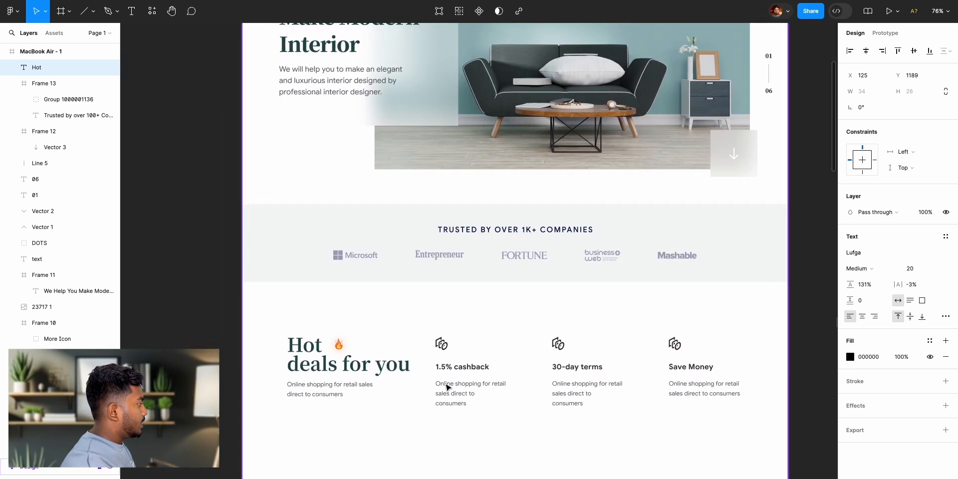
scroll(597, 405, right, 10)
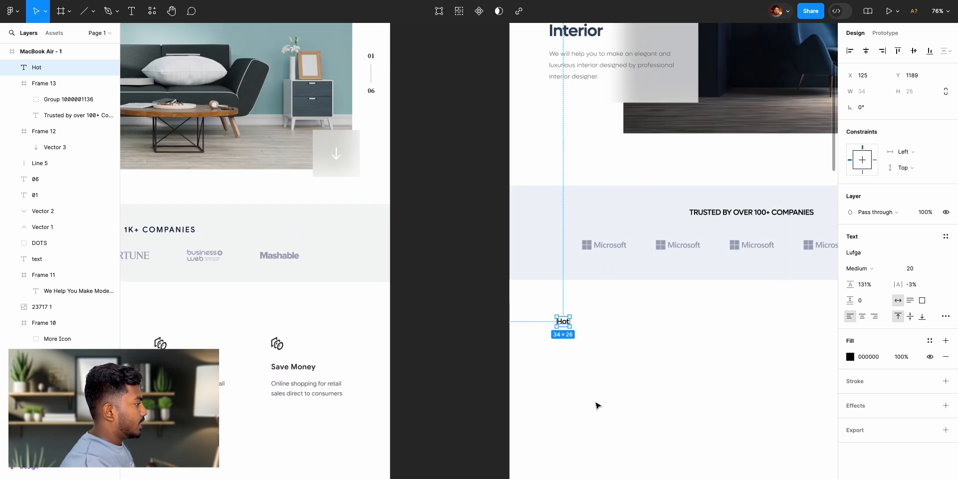
click(920, 272)
text(32)
key(Return)
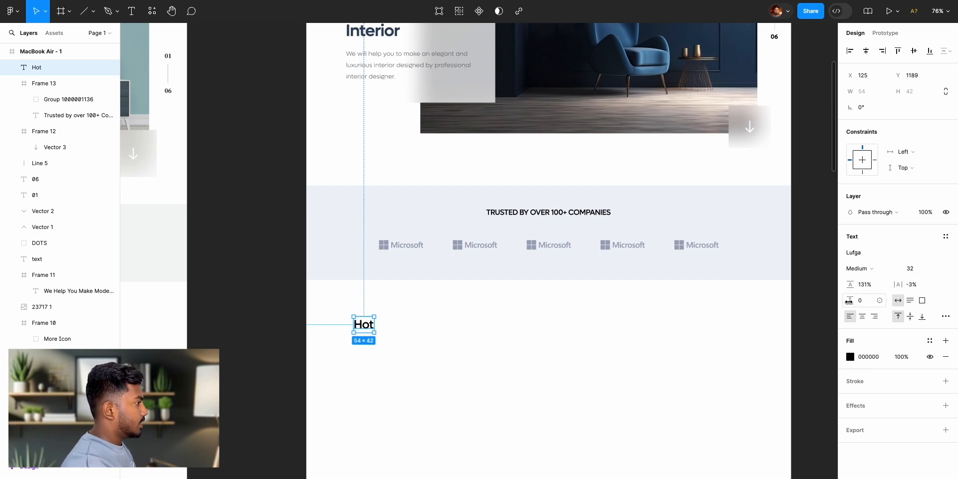
click(868, 270)
click(869, 270)
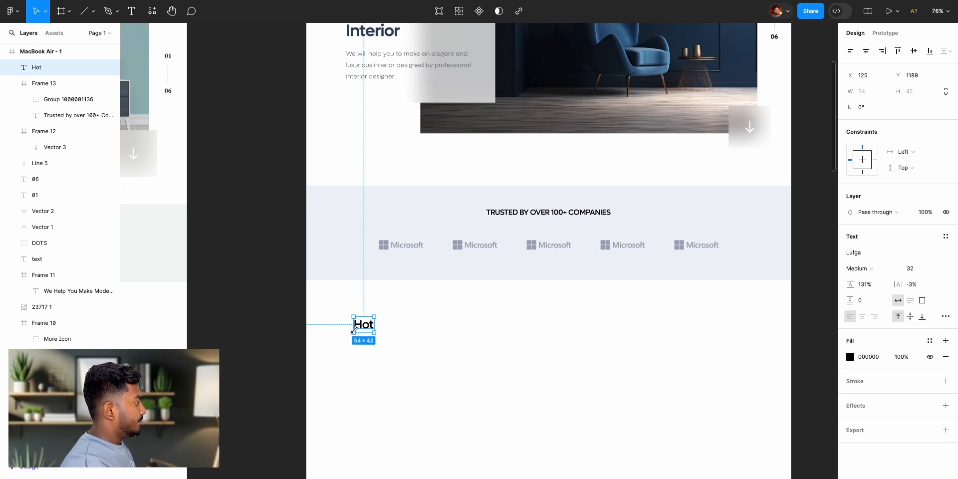
drag(358, 327, 363, 336)
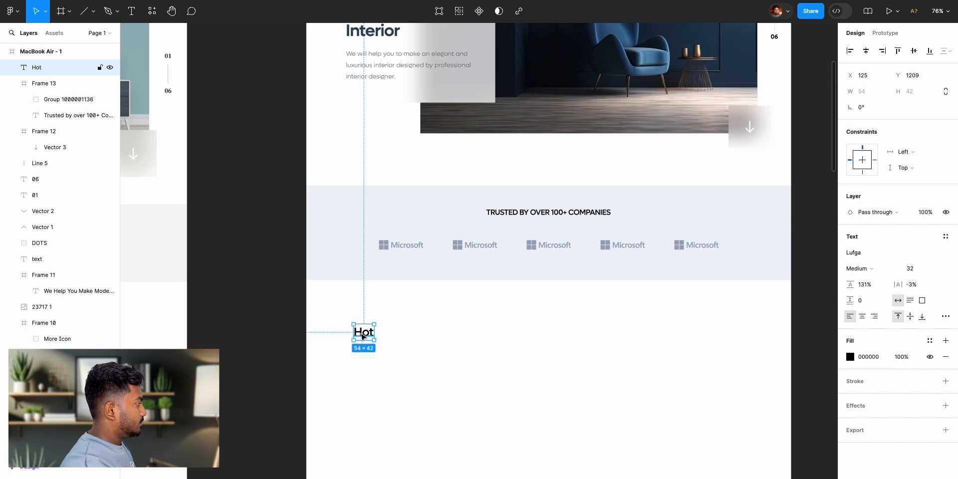
- Copy the fire icon from the reference page's Hot deals heading and place it just beside the new Hot text
click(240, 349)
scroll(241, 349, left, 10)
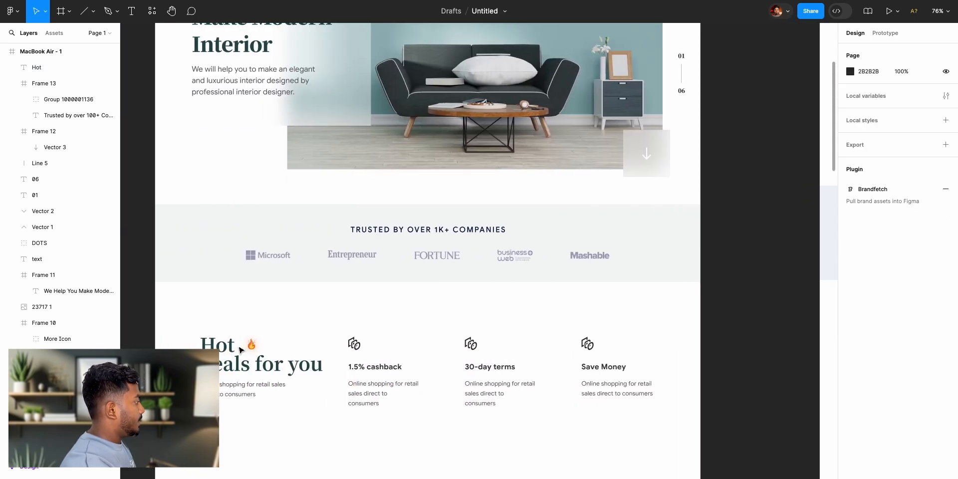
click(249, 347)
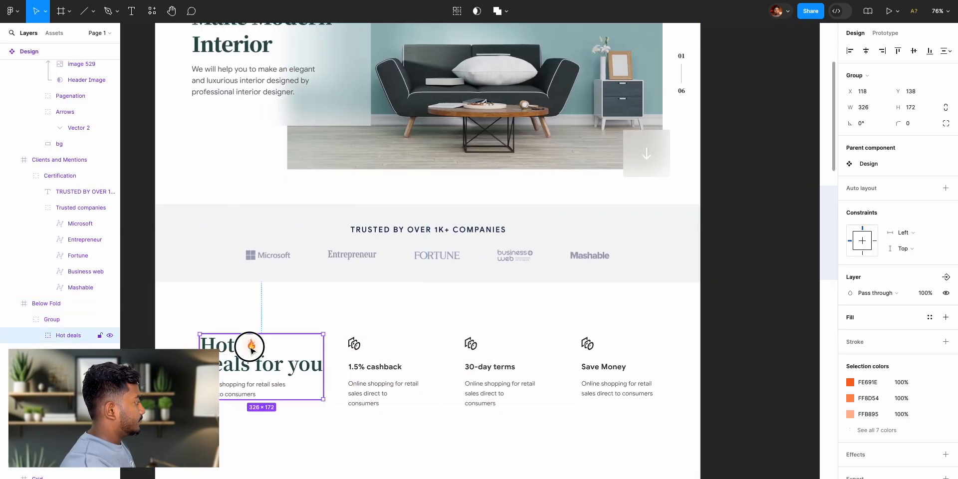
double_click(251, 349)
scroll(422, 355, right, 10)
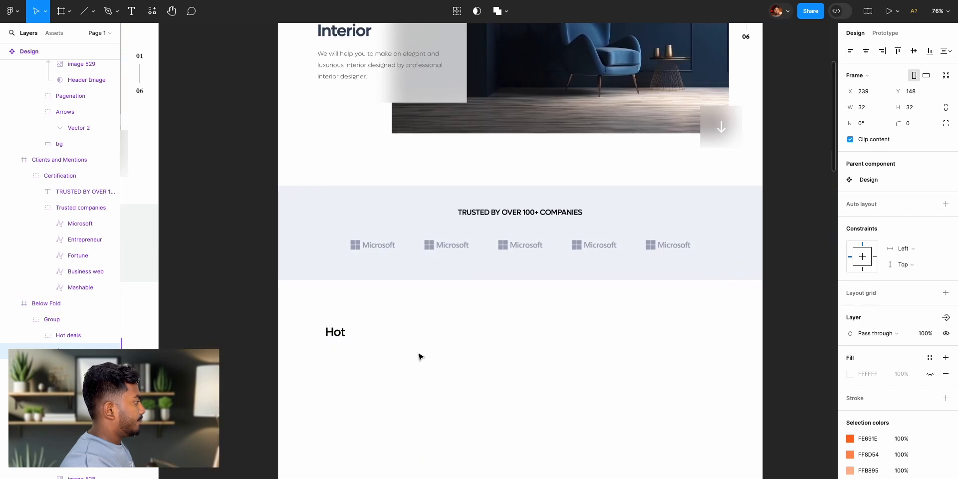
click(348, 345)
key(ctrl+v)
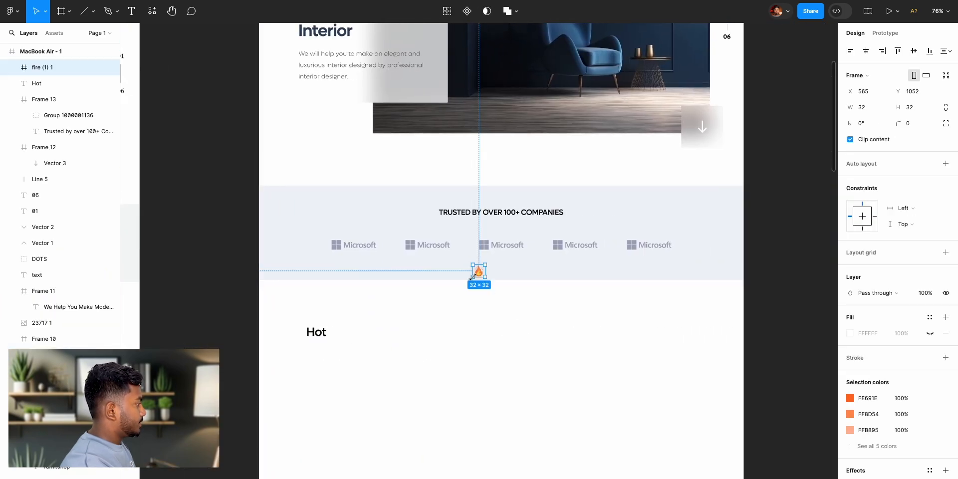
drag(481, 274, 345, 339)
click(771, 323)
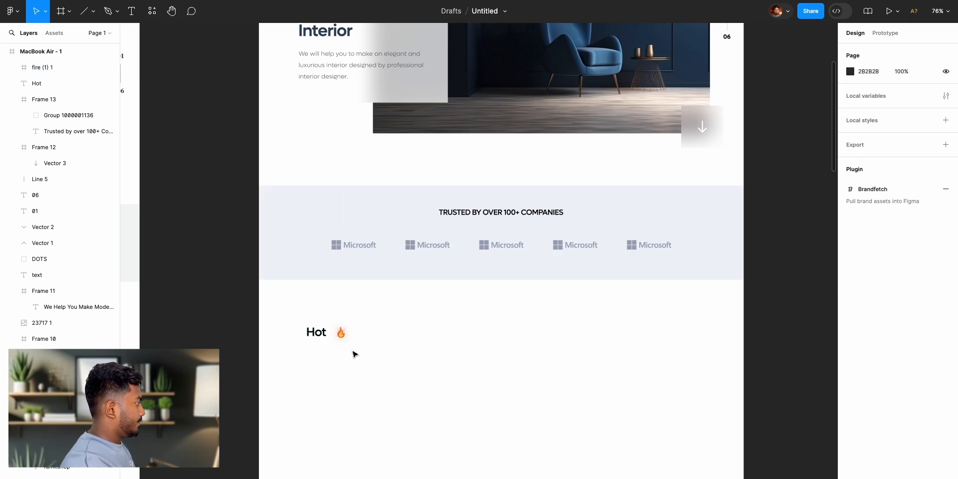
- Duplicate the Hot text directly below at about X 126, Y 1267 and change the copy to "deals for you"
scroll(355, 354, left, 12)
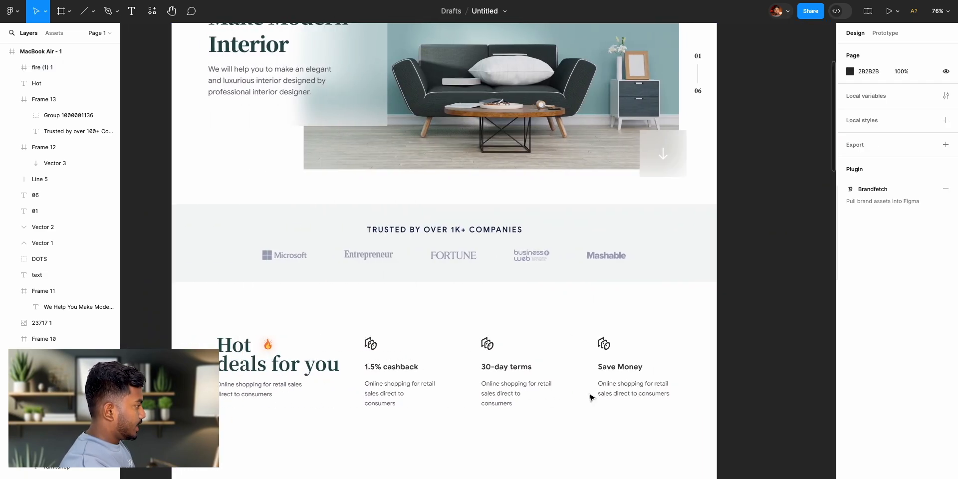
scroll(590, 398, right, 11)
click(349, 340)
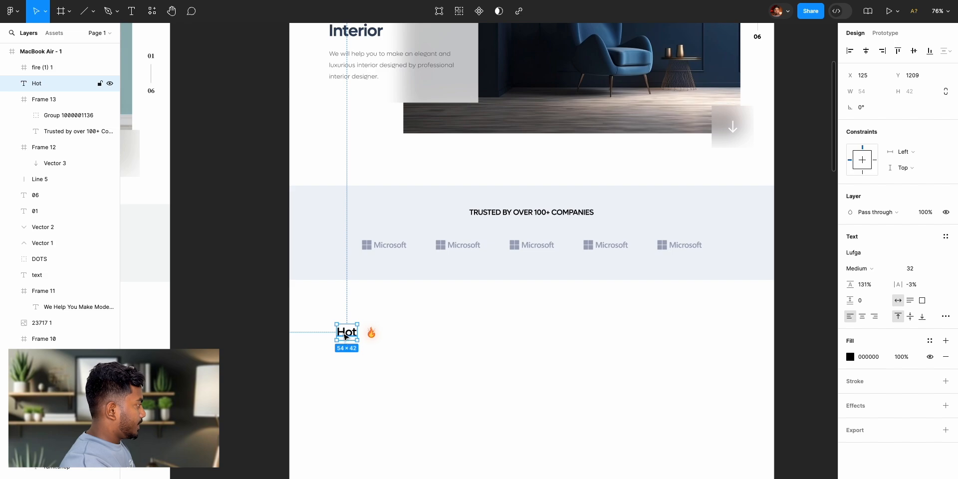
drag(347, 336, 348, 356)
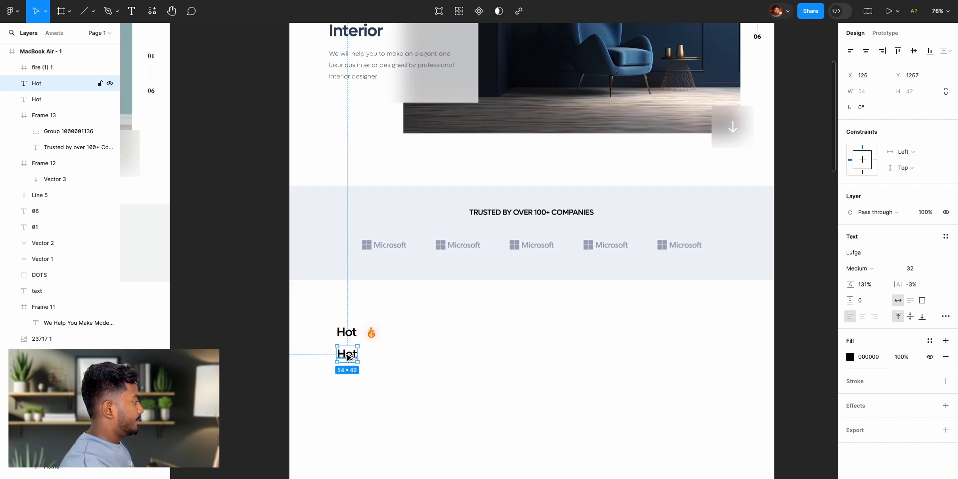
double_click(347, 356)
text(dea)
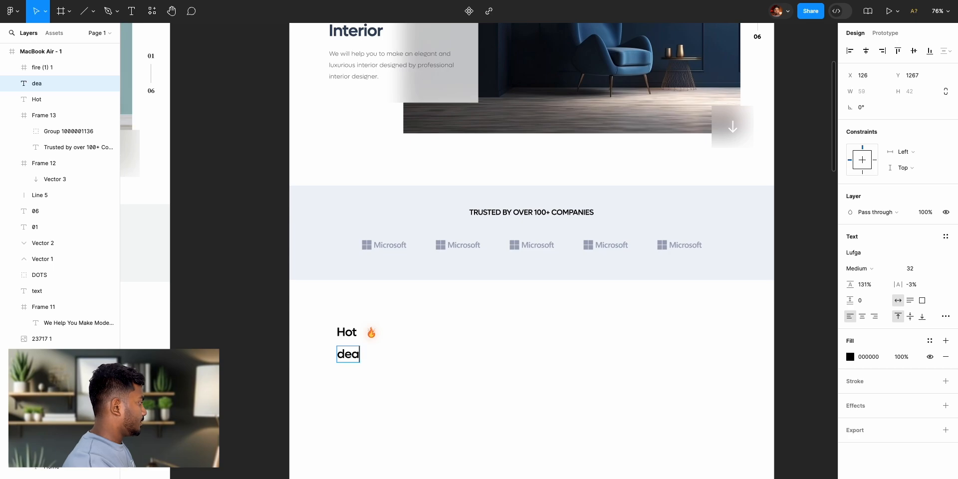
text(ls for you)
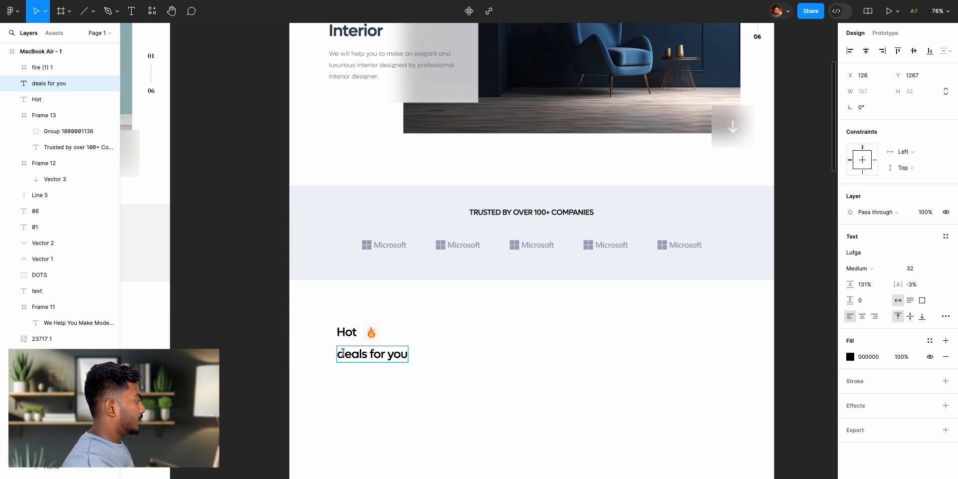
click(245, 366)
- Set the font size of both the Hot and "deals for you" lines to 42
scroll(244, 365, left, 13)
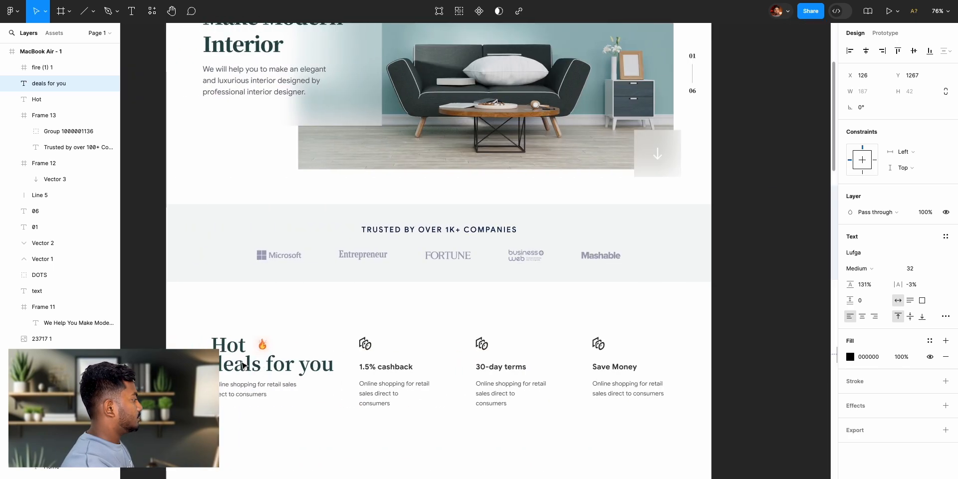
scroll(245, 365, right, 1)
scroll(245, 366, right, 12)
shift+click(449, 332)
click(917, 313)
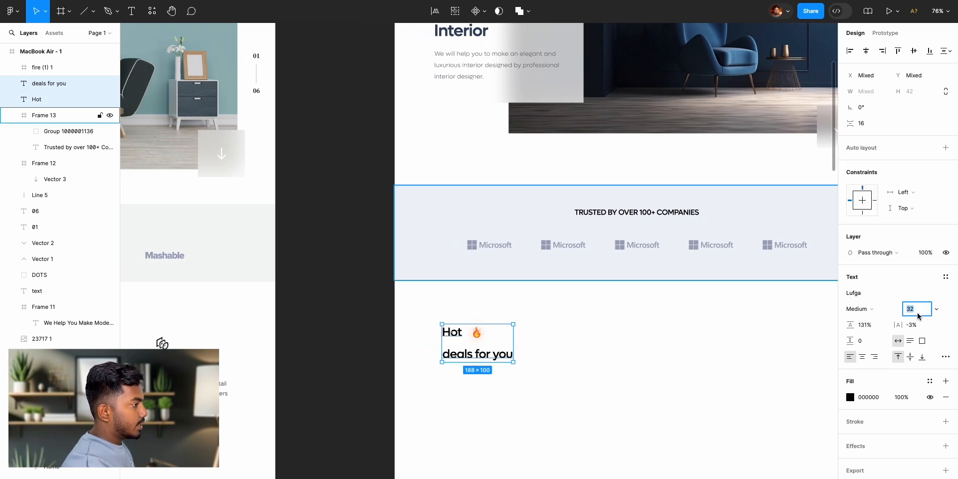
text(42)
key(Return)
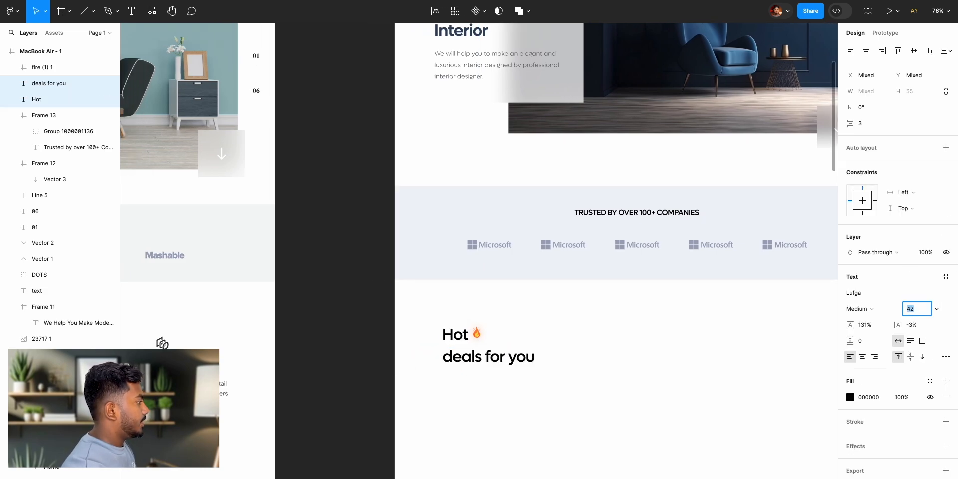
- Move the fire icon farther from the Hot text to restore a gap between them
click(354, 330)
click(481, 334)
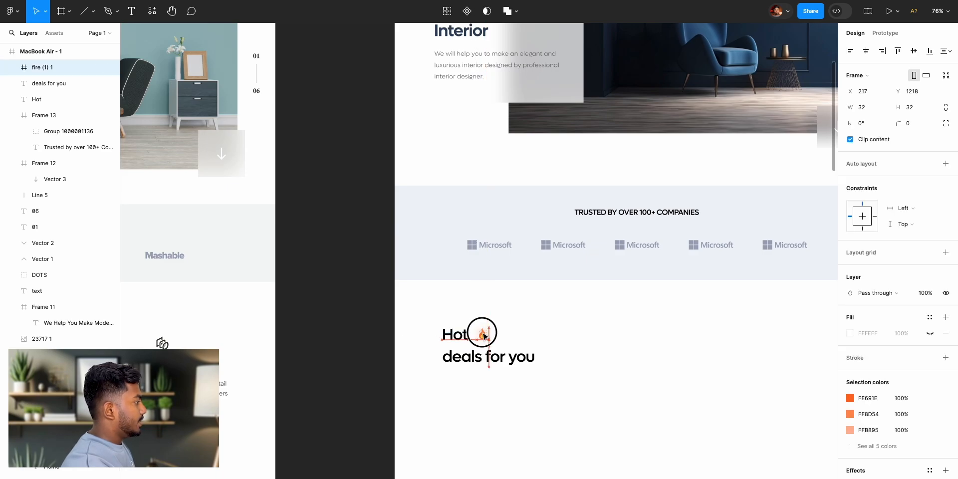
click(343, 338)
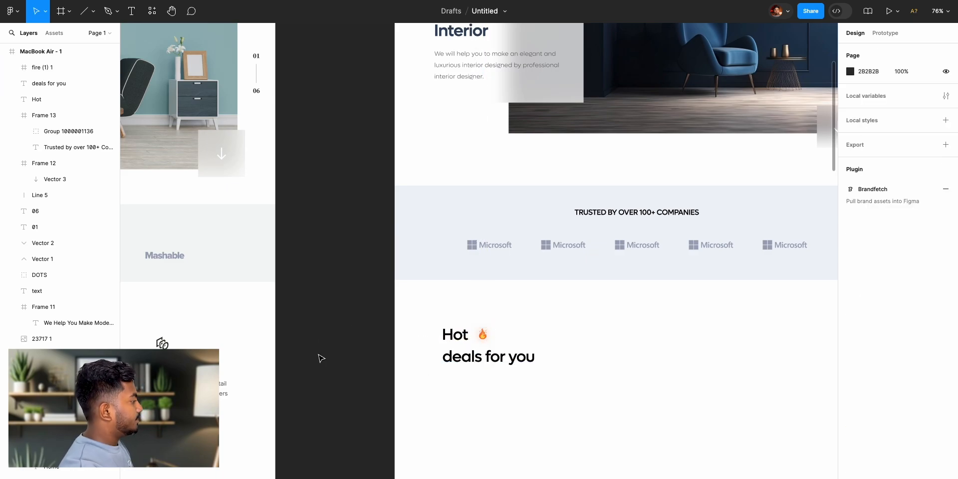
- Copy the hero heading's 31455E fill and paste it onto both lines of the Hot deals heading
scroll(321, 357, left, 5)
scroll(436, 372, right, 7)
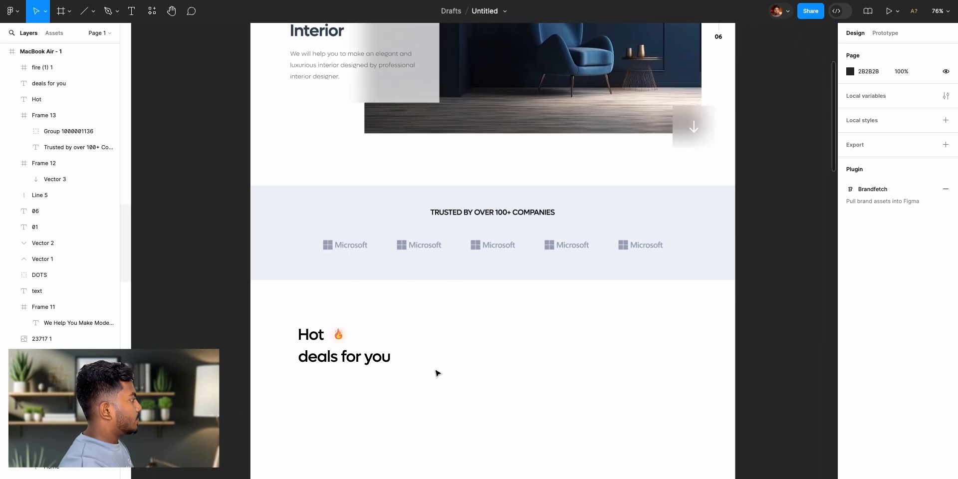
scroll(293, 195, up, 4)
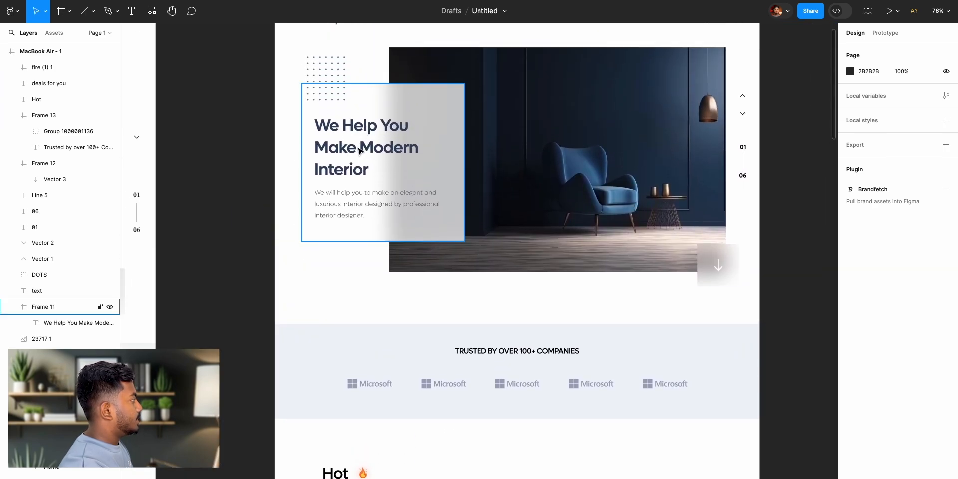
double_click(360, 150)
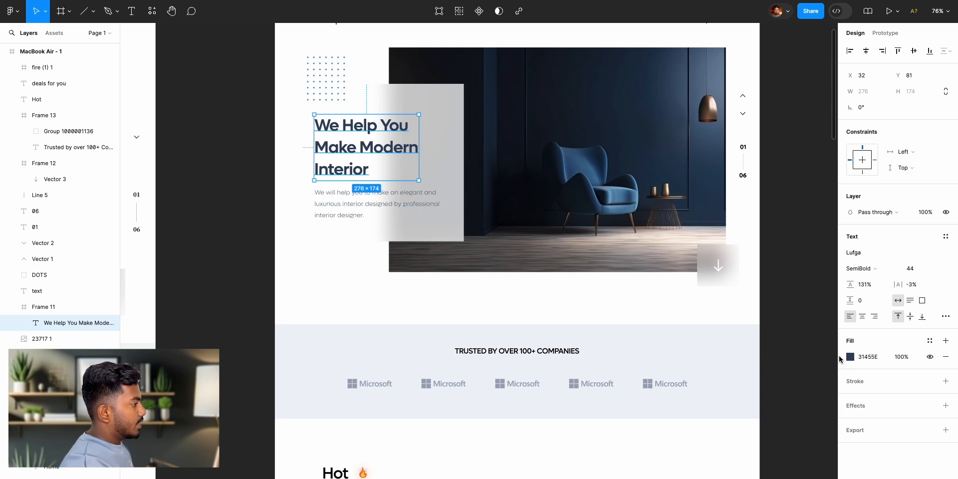
scroll(524, 434, down, 4)
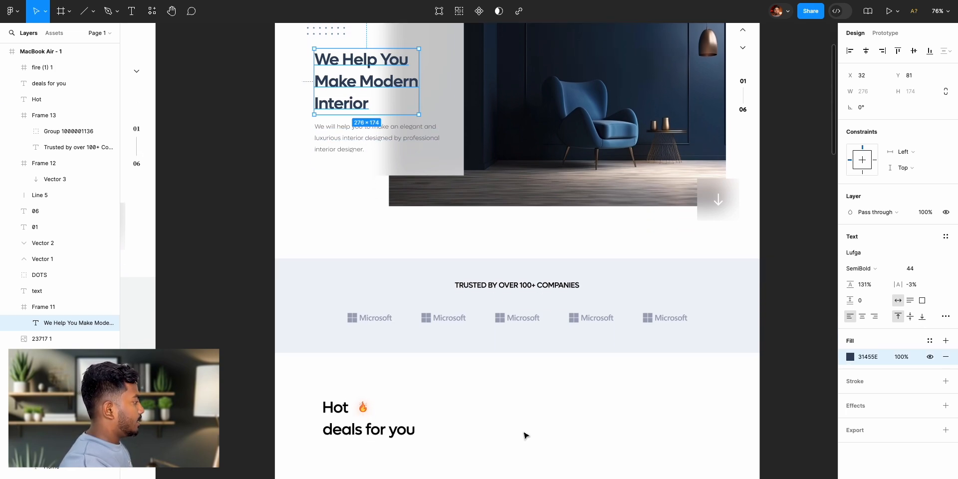
click(360, 407)
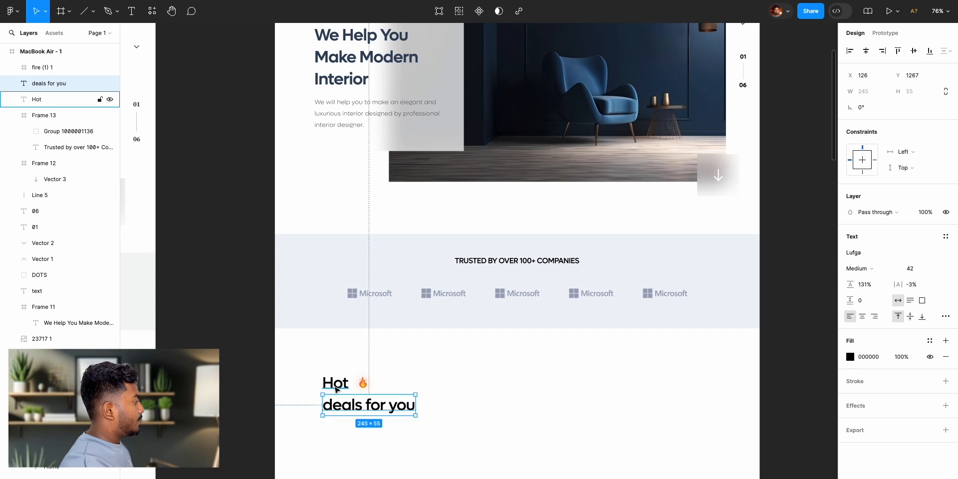
shift+click(337, 390)
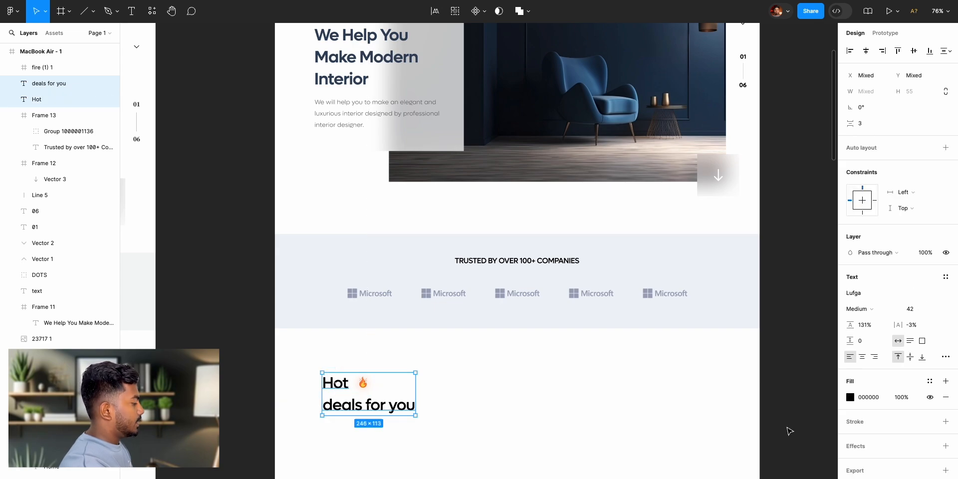
key(ctrl+v)
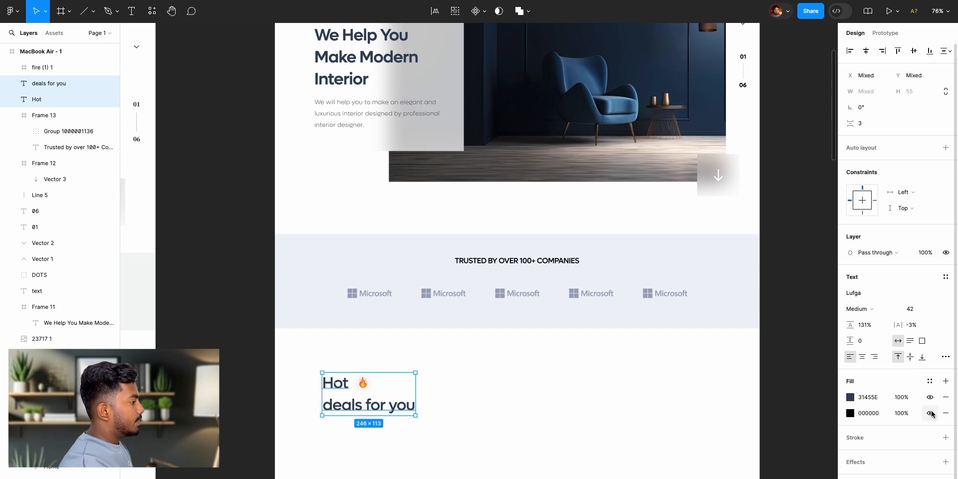
- Undo the pasted fill and recolor both Hot deals heading lines with 31455E sampled from the hero heading
key(ctrl+z)
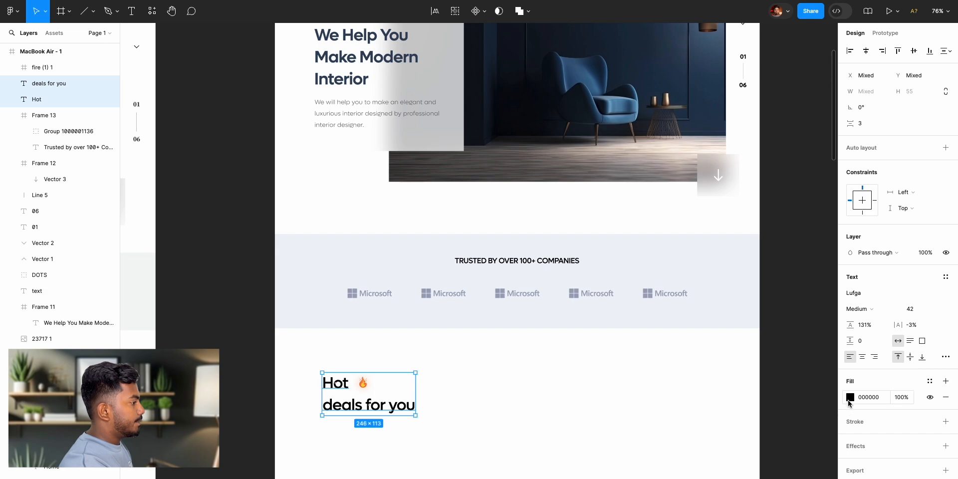
click(850, 398)
click(732, 401)
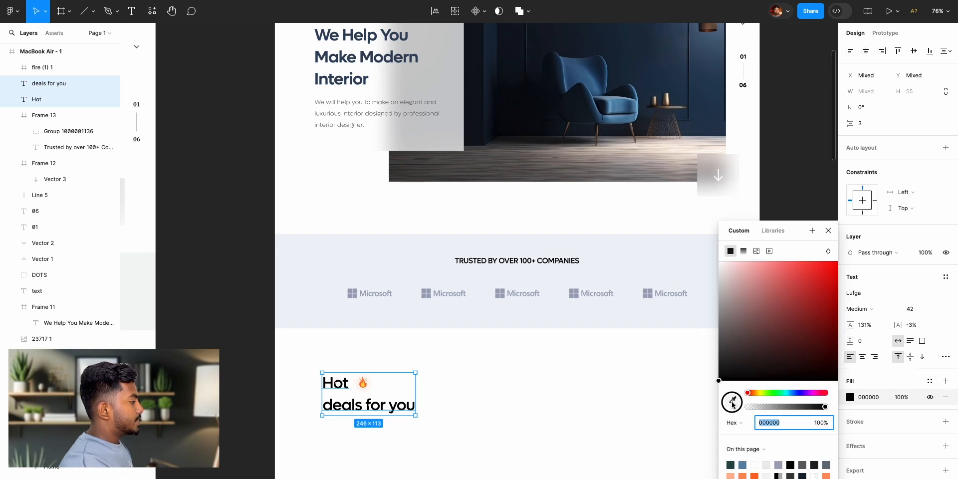
scroll(439, 295, up, 4)
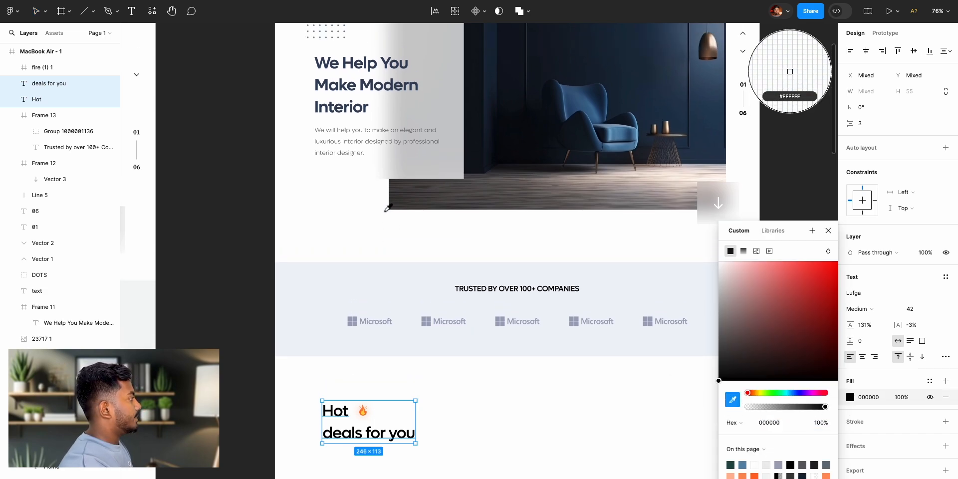
scroll(380, 183, up, 10)
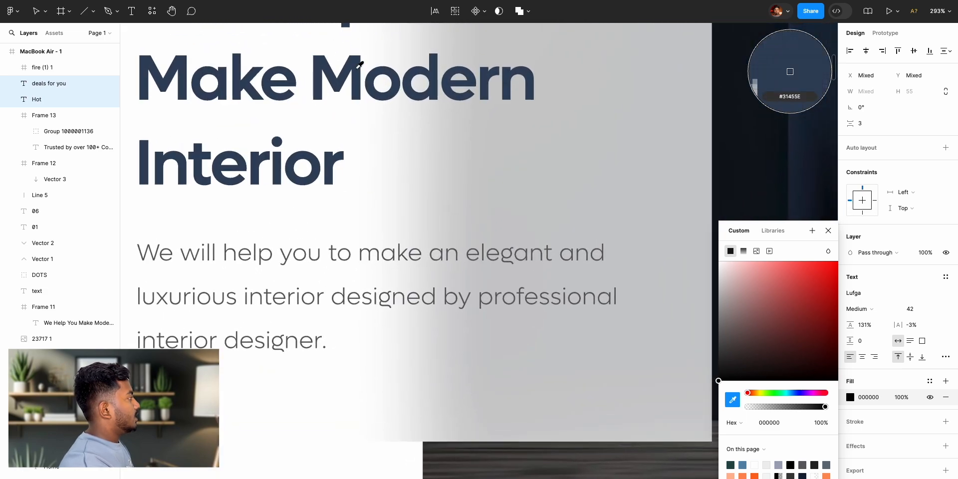
click(338, 95)
click(830, 227)
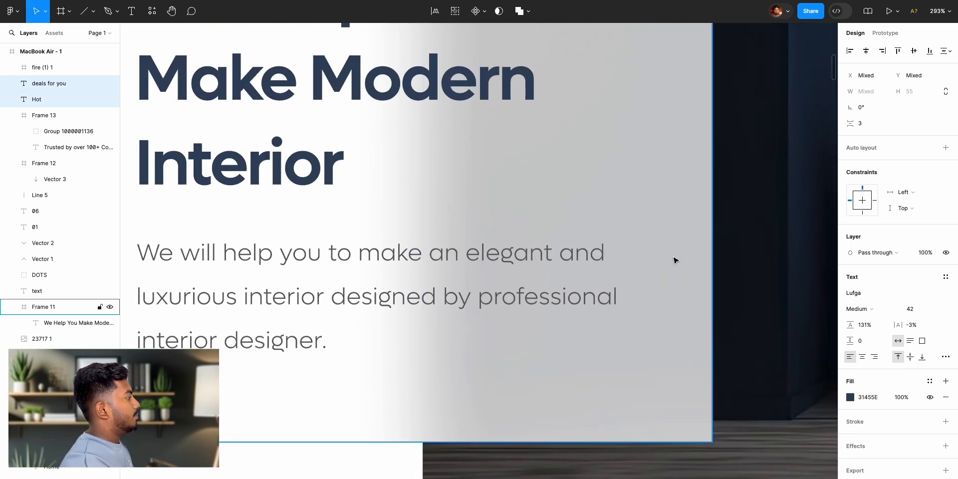
scroll(676, 261, down, 10)
scroll(683, 264, down, 3)
scroll(683, 265, right, 2)
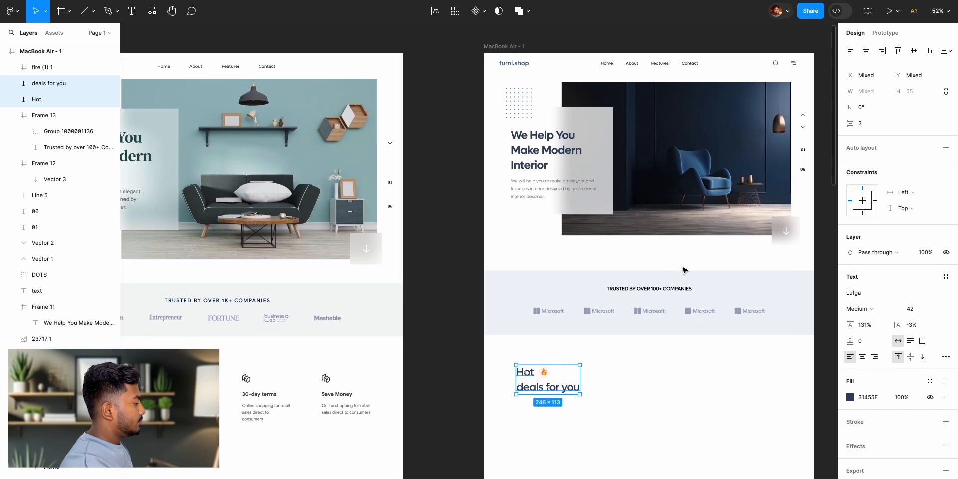
click(458, 318)
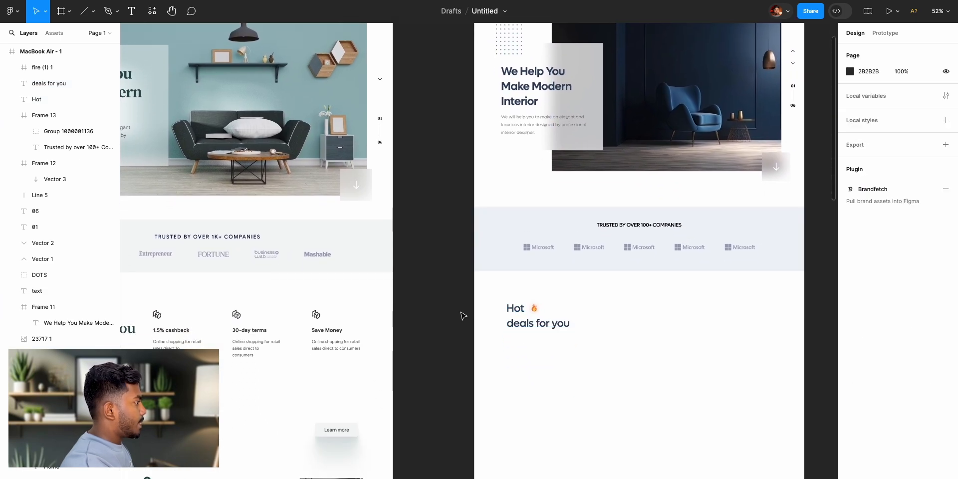
- Add the text "Online shopping for online retailers and consumers" just below the "deals for you" line, following the reference design
scroll(456, 317, right, 2)
scroll(393, 276, left, 5)
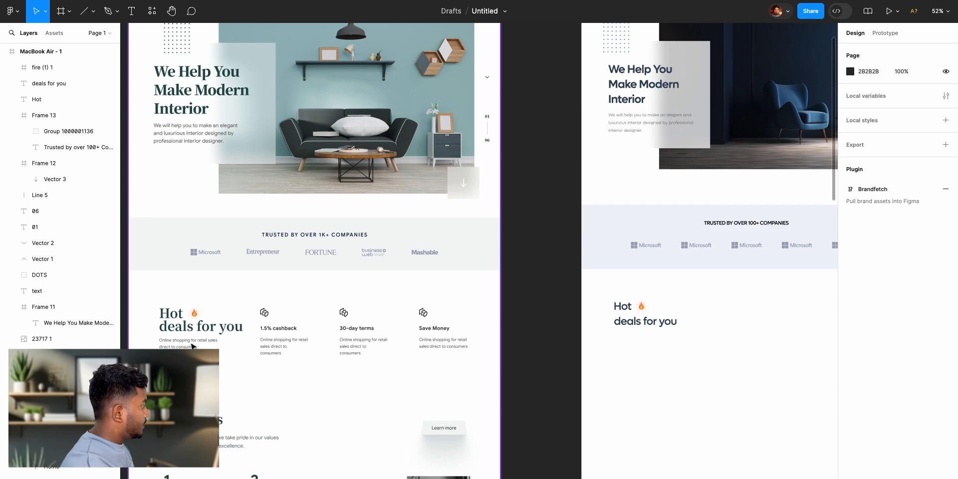
scroll(230, 345, up, 5)
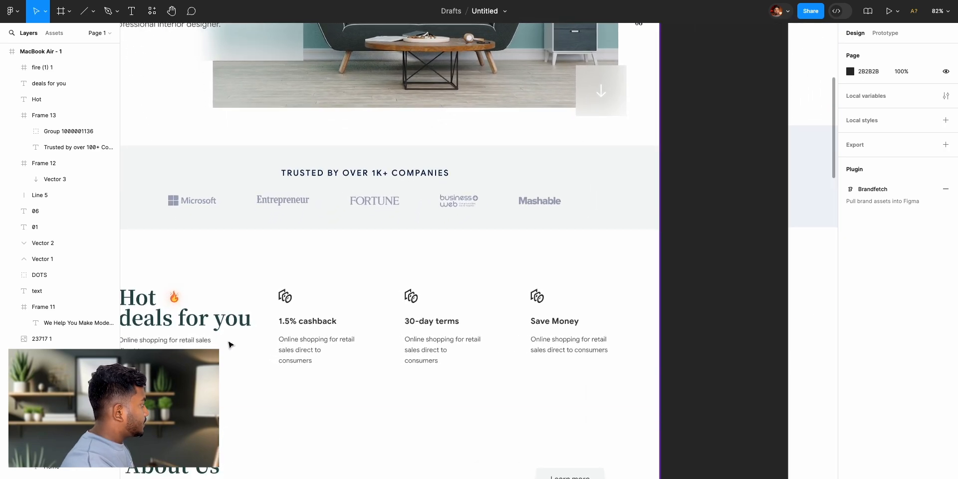
scroll(228, 344, left, 2)
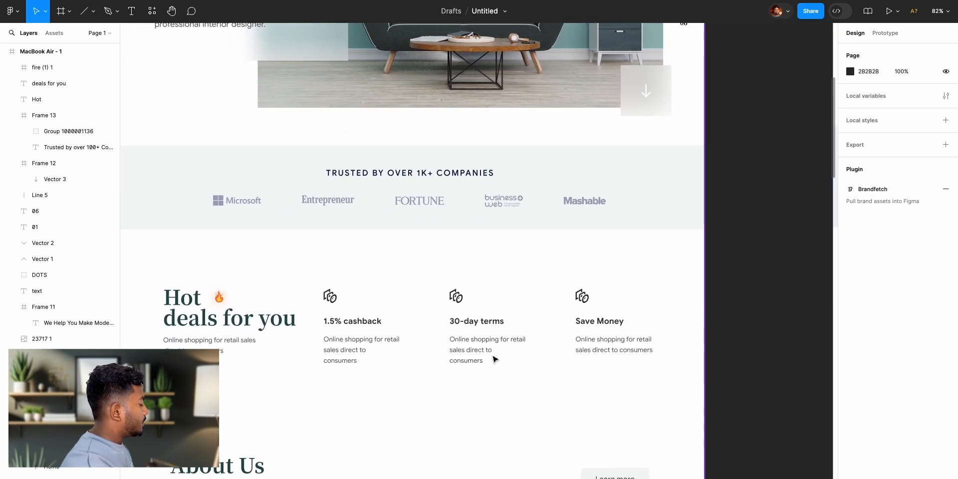
scroll(568, 357, right, 10)
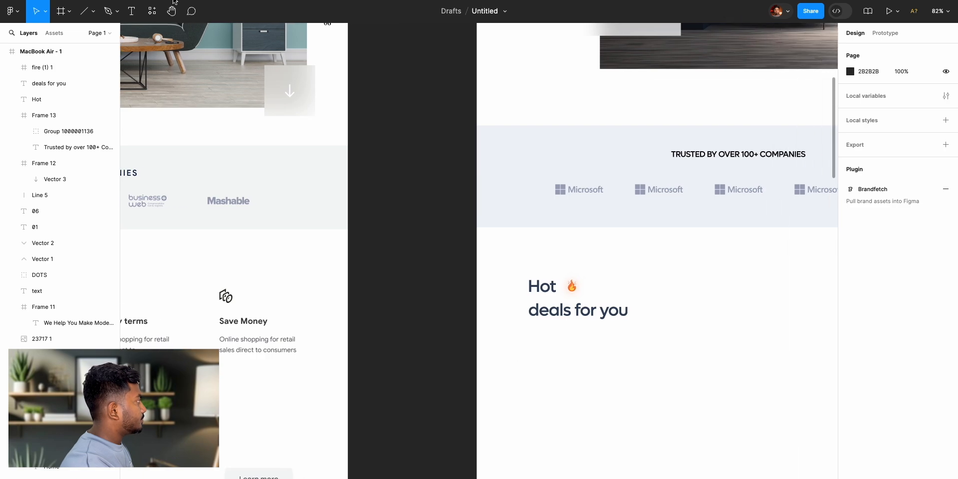
click(131, 11)
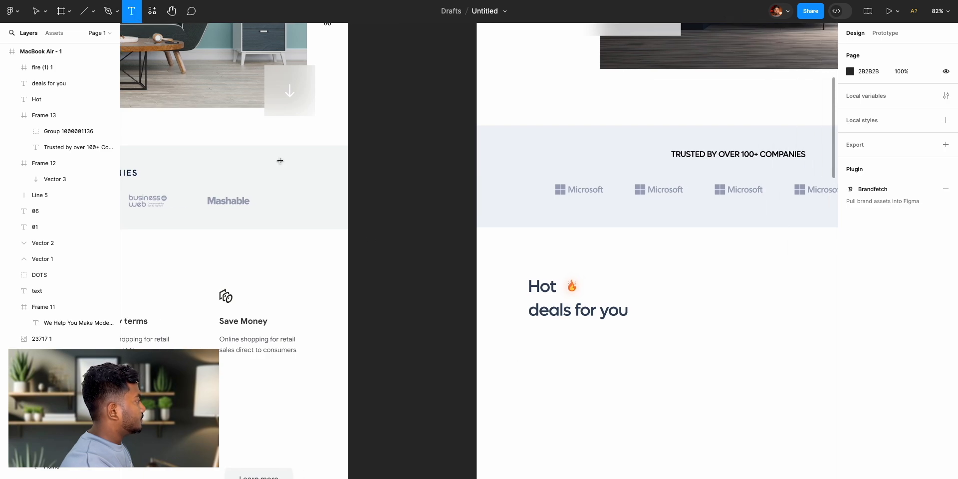
click(534, 336)
text(Onlu)
key(BackSpace)
text(ine shopp)
text(ingn)
key(BackSpace)
text(fo)
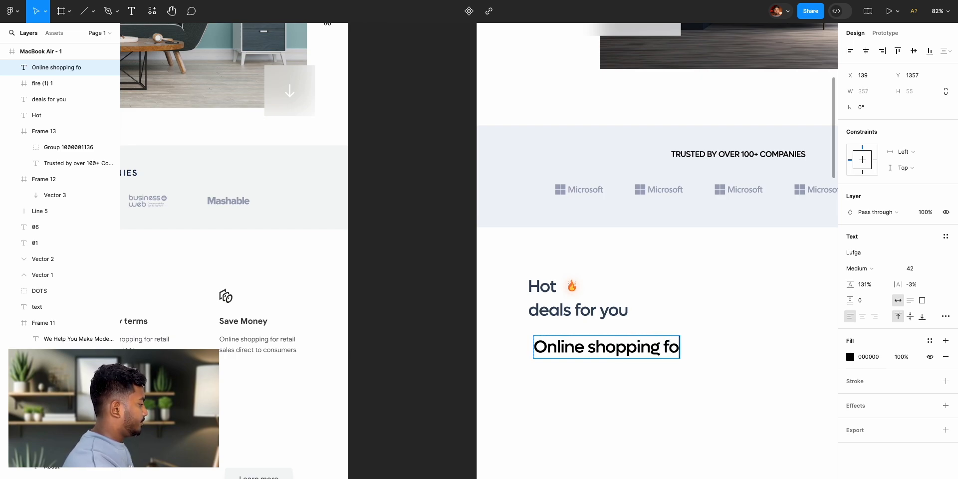
text(r onl)
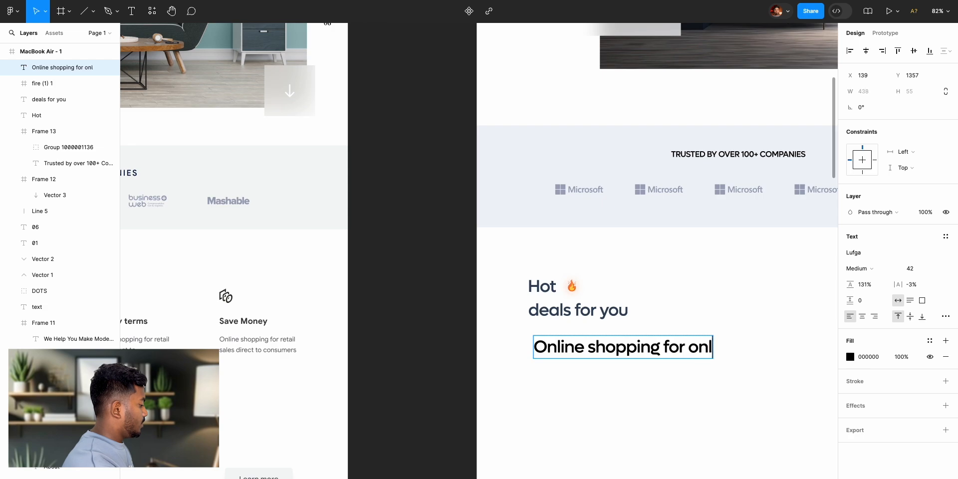
text(ine reta)
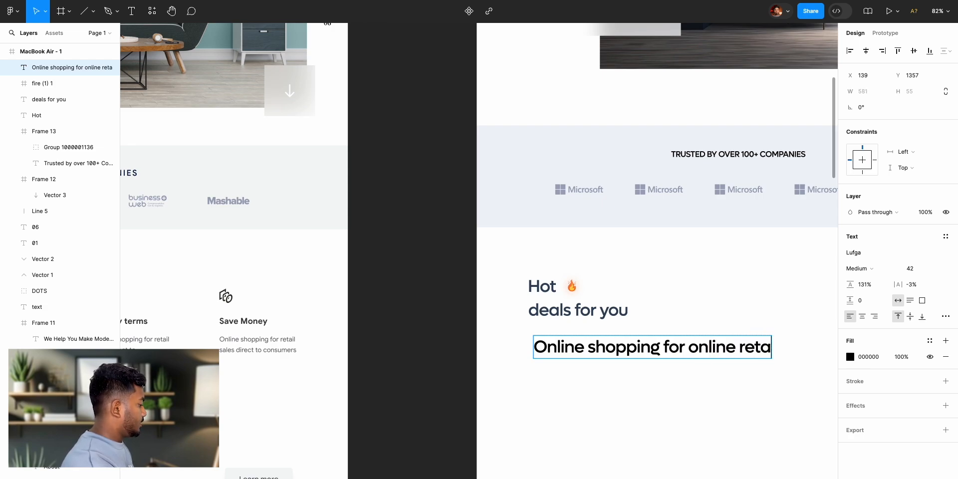
text(ilers and)
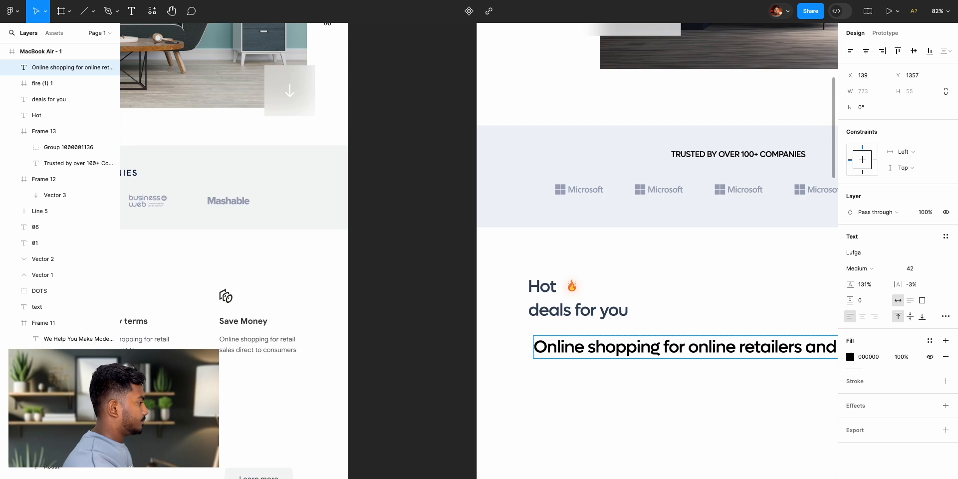
scroll(489, 401, right, 7)
text(consumers)
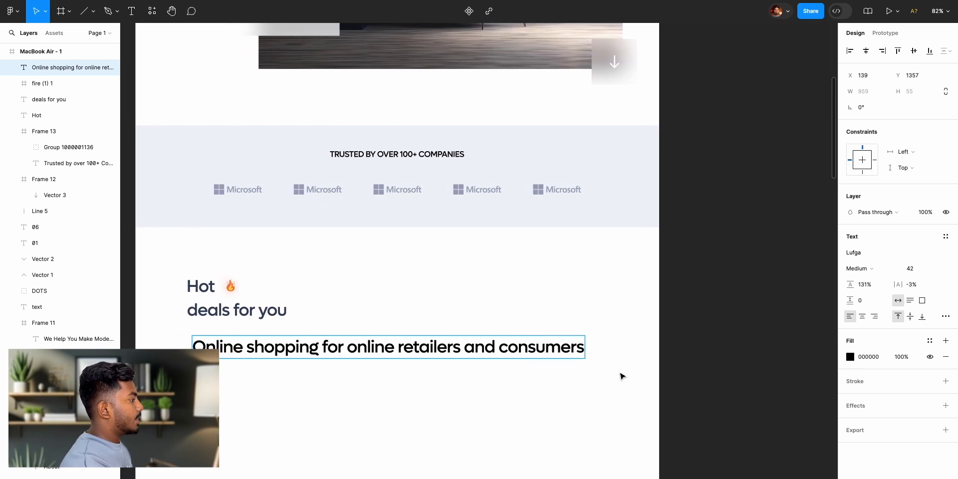
key(Escape)
- Set the new description text to Light weight and font size 16
click(862, 270)
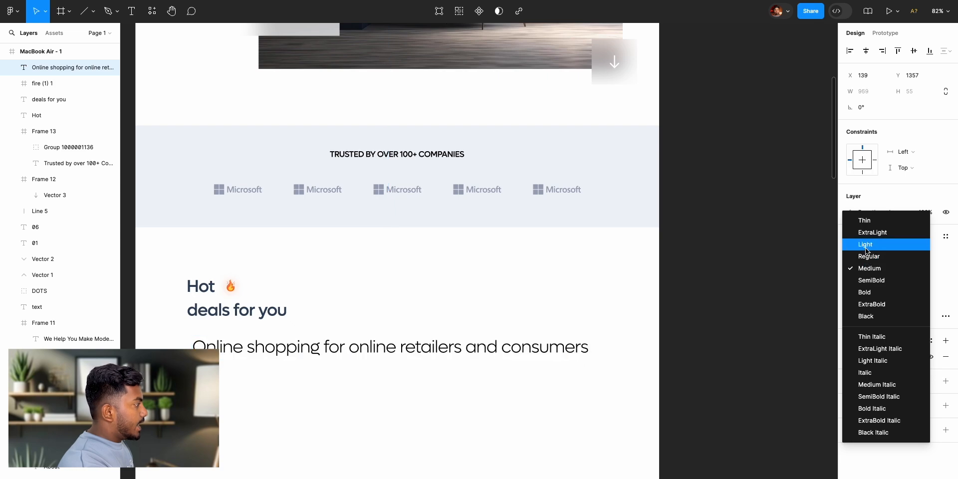
click(866, 248)
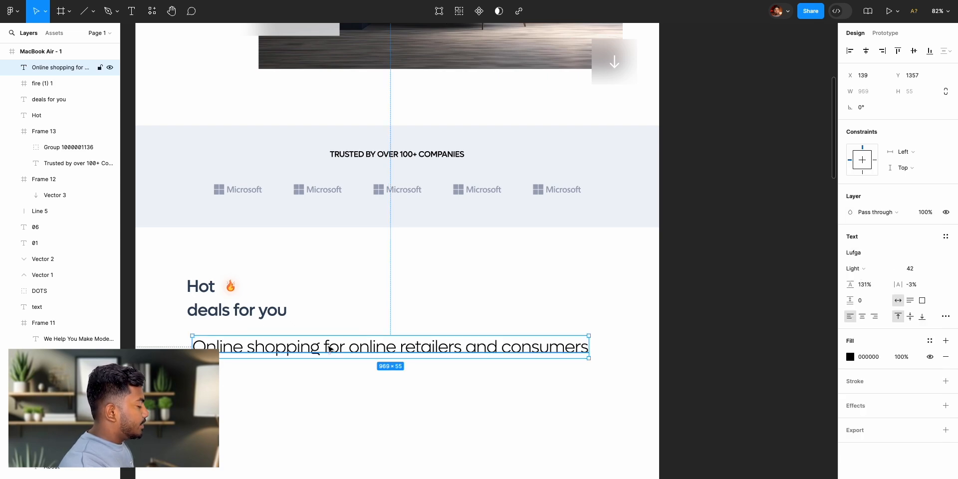
scroll(367, 354, left, 2)
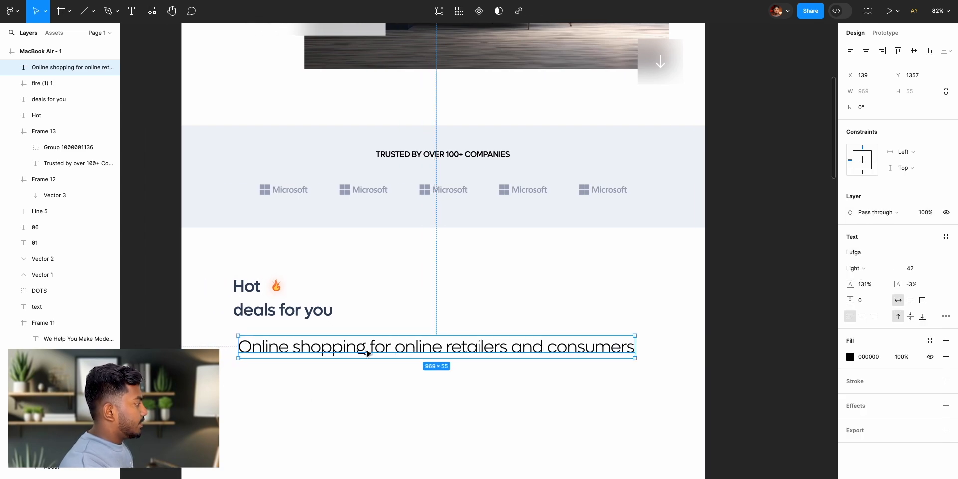
click(873, 271)
click(873, 269)
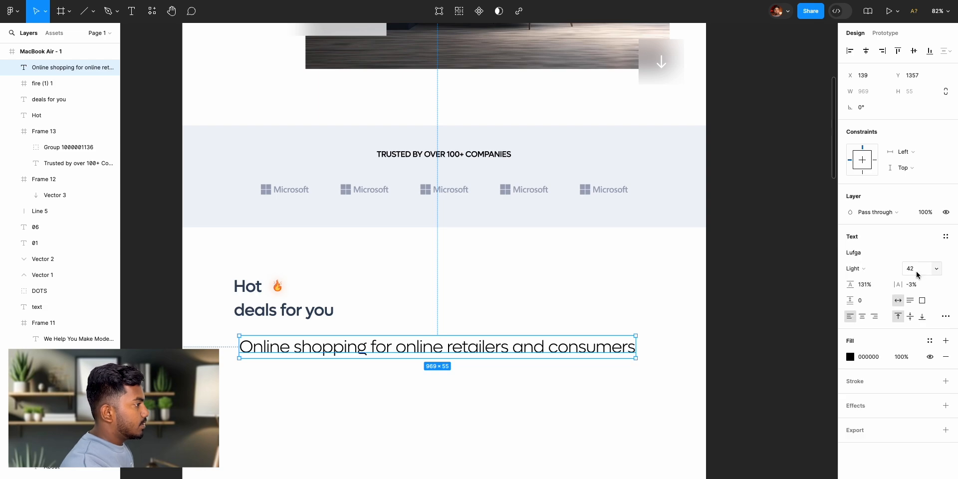
click(941, 272)
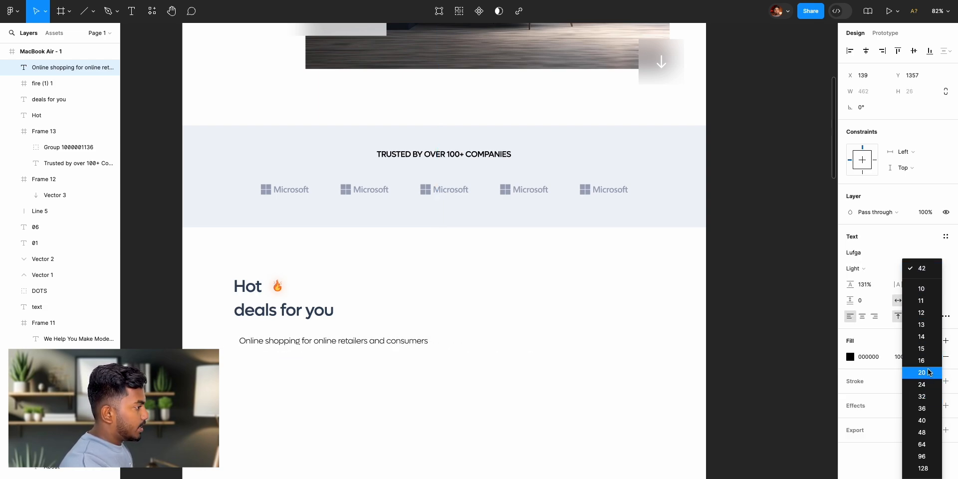
click(923, 373)
click(936, 268)
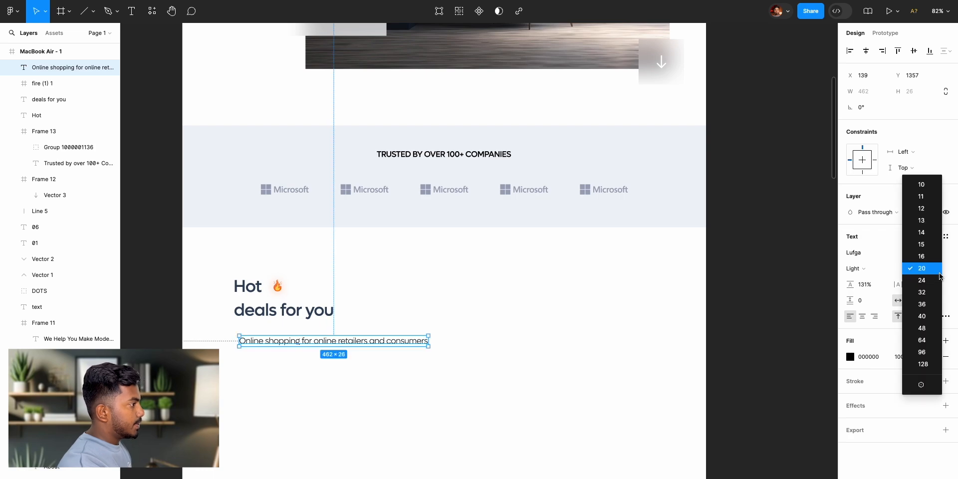
click(921, 256)
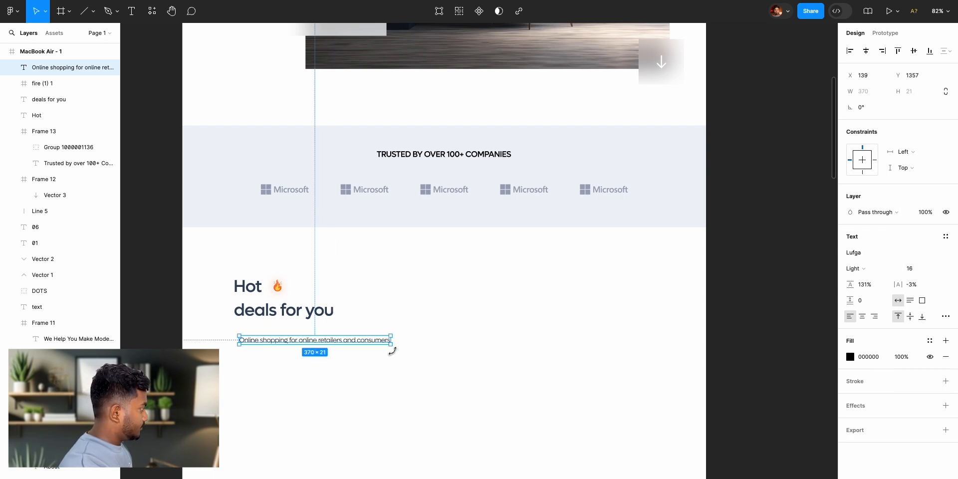
- Align the description with the heading's left edge at about X 125, Y 1339 and narrow its text box to about 245 wide
scroll(392, 351, left, 3)
drag(421, 341, 416, 334)
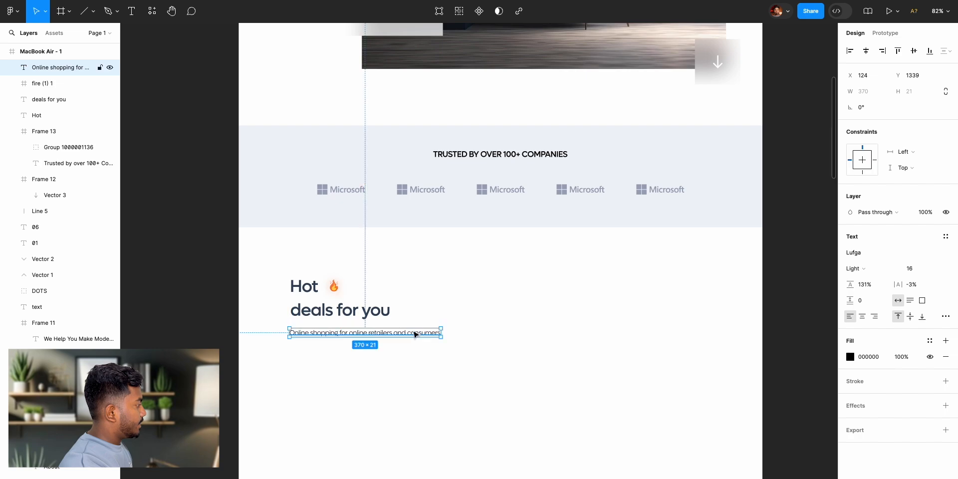
click(370, 313)
click(315, 315)
drag(315, 314, 351, 340)
drag(443, 337, 394, 339)
click(827, 349)
- Increase the line height of the two-line description under the heading to 178%
scroll(475, 349, right, 10)
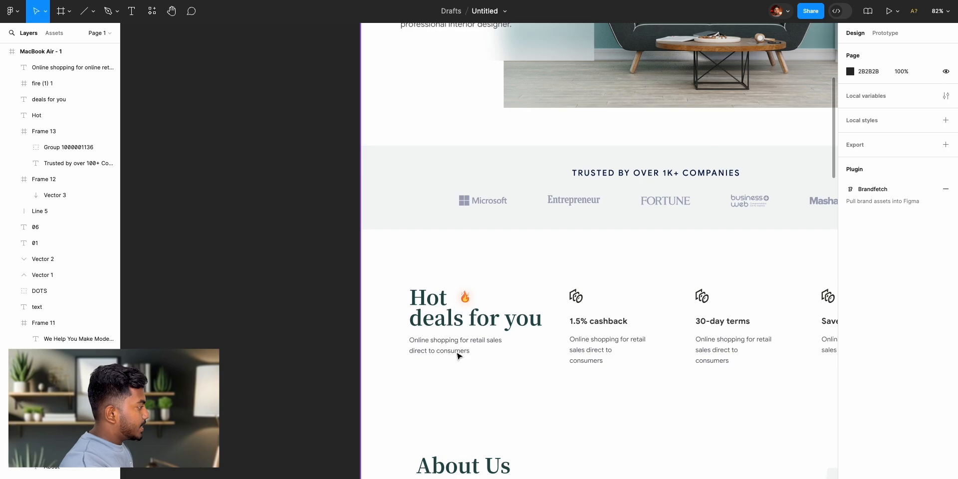
scroll(552, 405, right, 15)
click(539, 341)
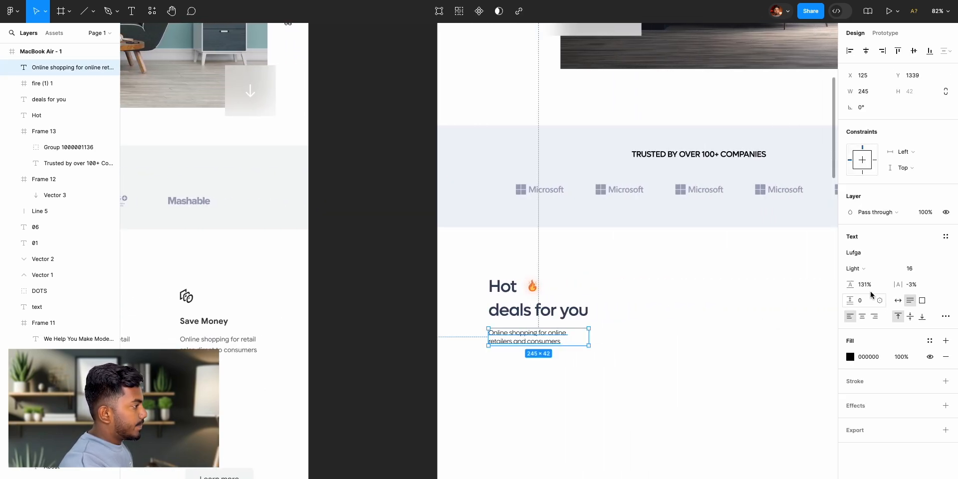
drag(869, 291, 898, 291)
click(370, 326)
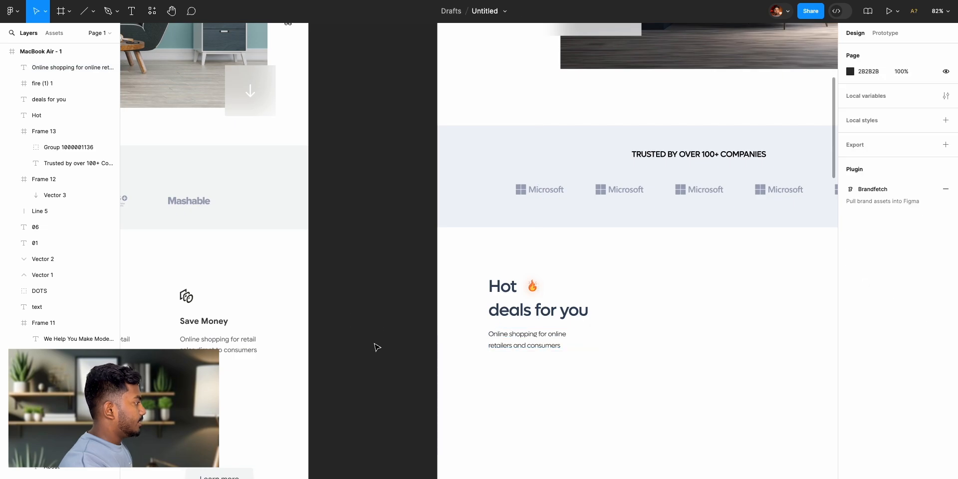
- Change the description text's fill to the grey 6A6A6A to soften it as in the reference design
scroll(377, 347, left, 5)
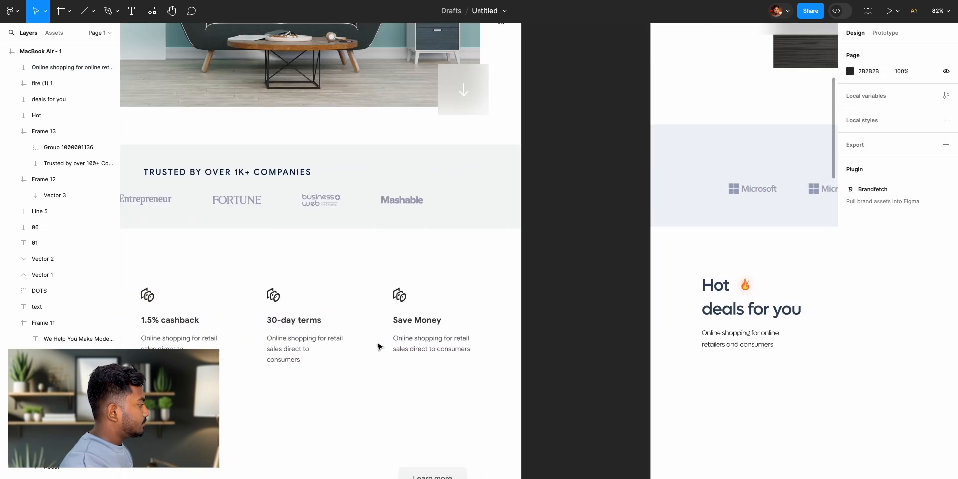
scroll(379, 347, right, 5)
click(509, 344)
click(850, 358)
drag(784, 363, 689, 332)
click(828, 233)
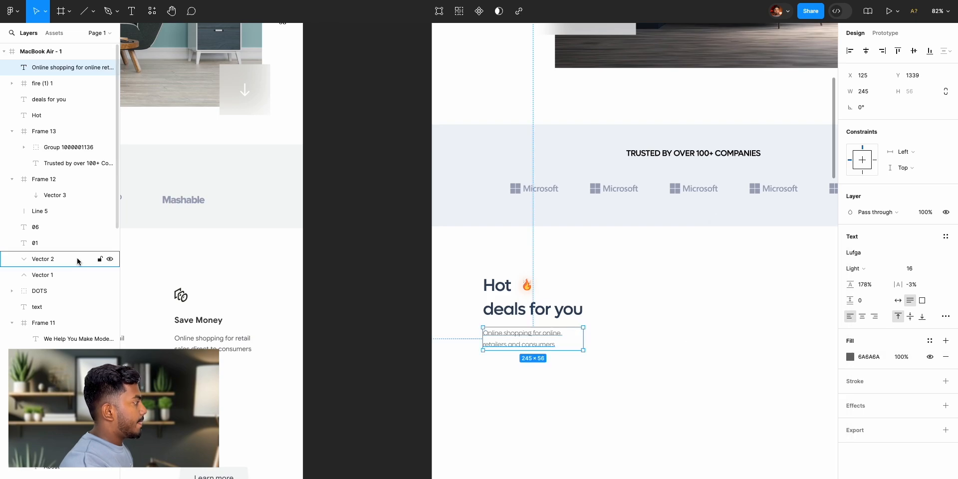
click(369, 324)
- Draw a card frame about 251 × 303 beside the Hot deals heading, at about X 479, Y 1179
scroll(386, 310, up, 5)
scroll(387, 310, left, 10)
scroll(387, 309, down, 5)
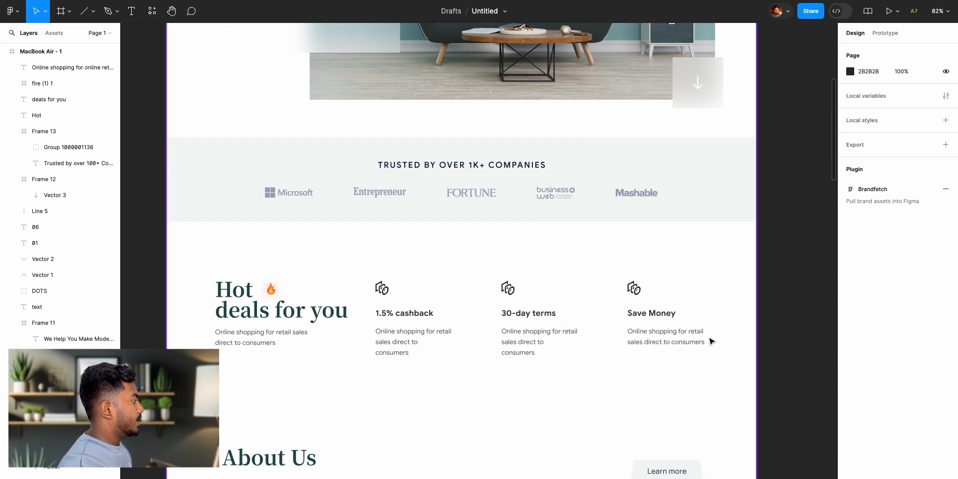
scroll(729, 343, right, 12)
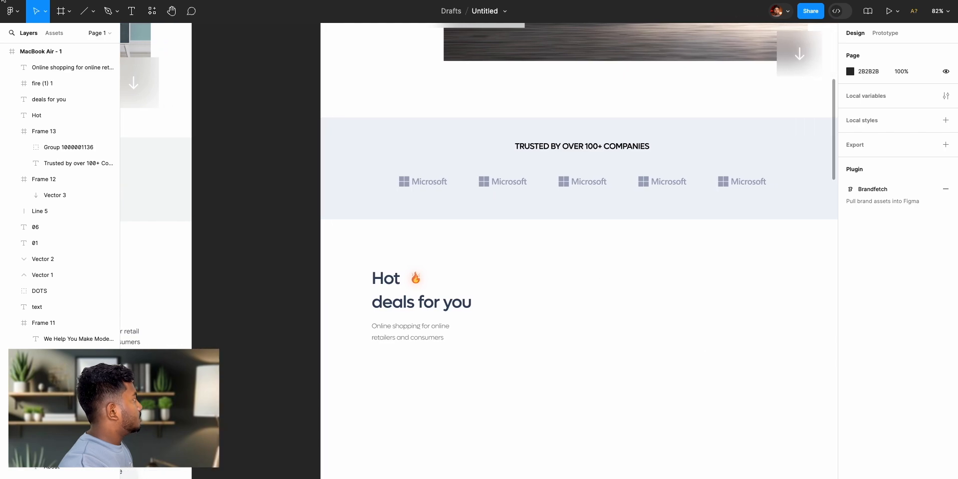
click(61, 12)
drag(517, 256, 619, 379)
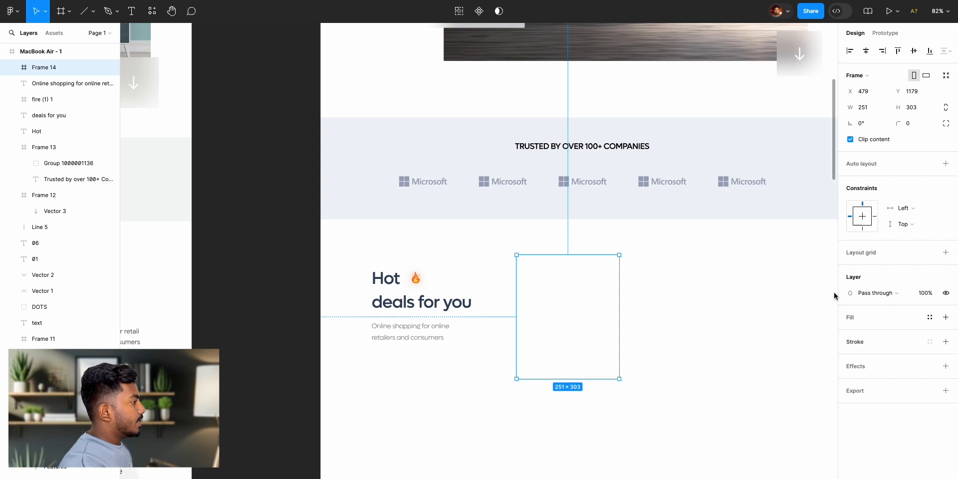
- Add a fill to the new card frame and set it to the very light grey FBFBFB
click(946, 317)
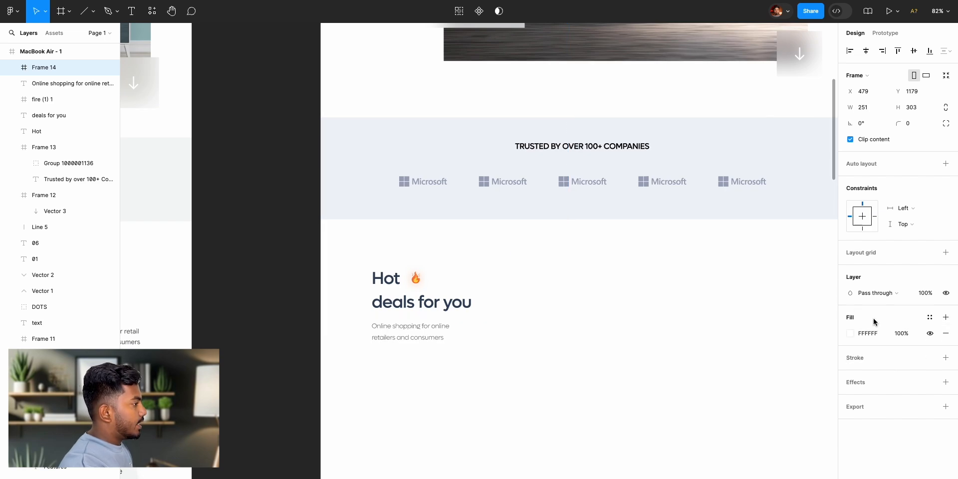
click(851, 334)
text(F4F4F4)
key(Return)
drag(708, 270, 706, 263)
click(829, 231)
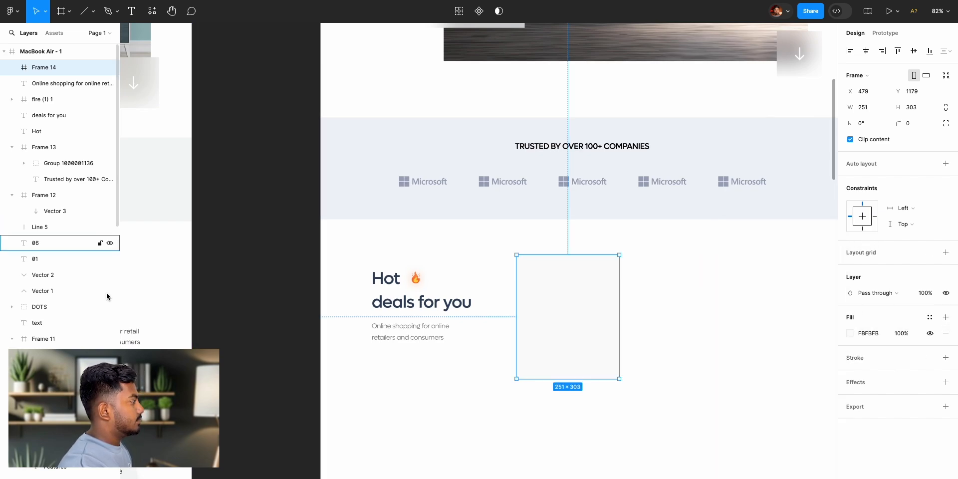
click(276, 332)
scroll(277, 332, left, 5)
scroll(407, 362, left, 12)
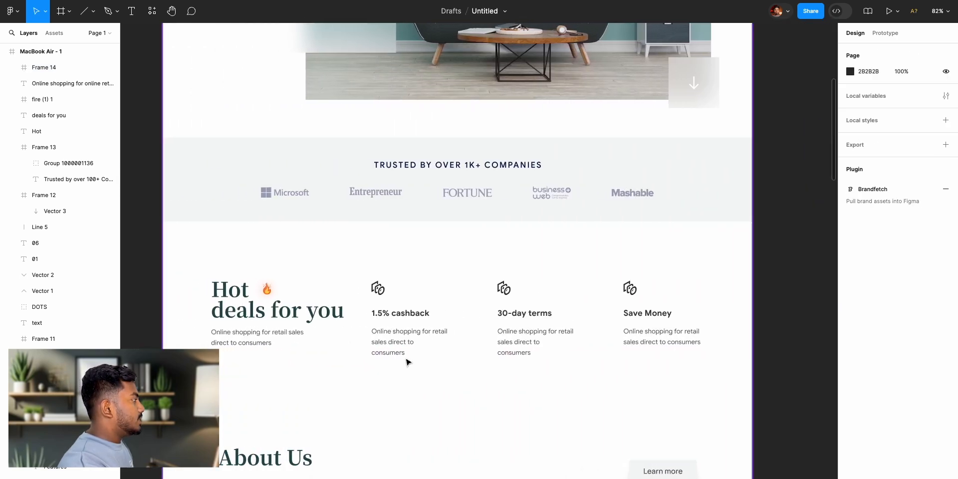
- Copy the cashback icon from the reference design into the new card frame and position it at X 27, Y 29
scroll(681, 394, right, 14)
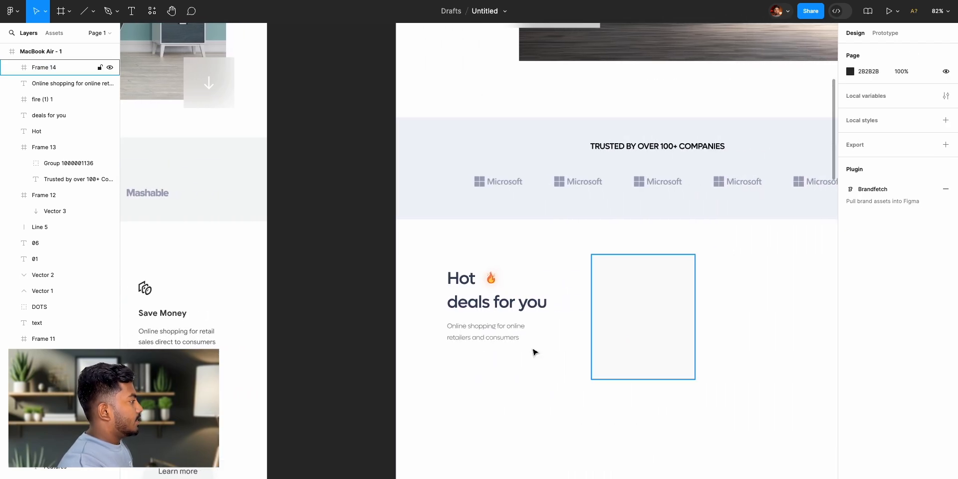
scroll(344, 342, left, 8)
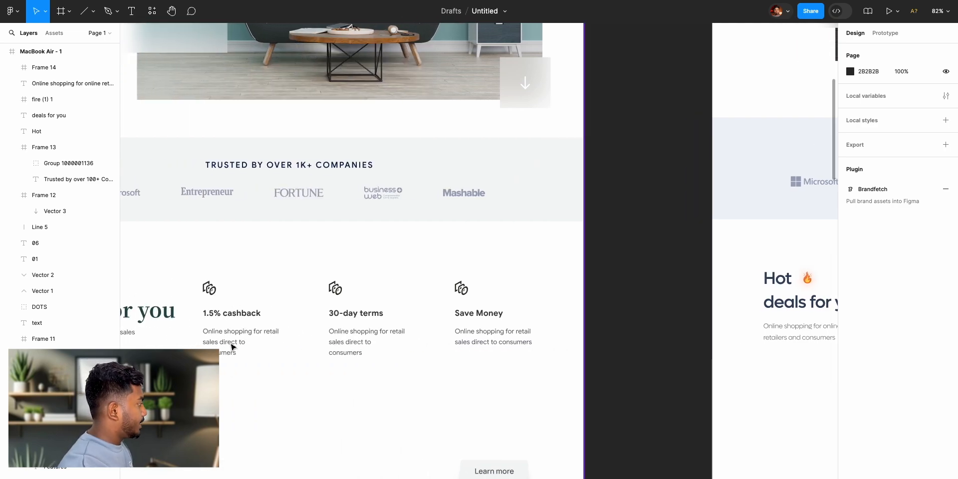
click(210, 293)
click(209, 294)
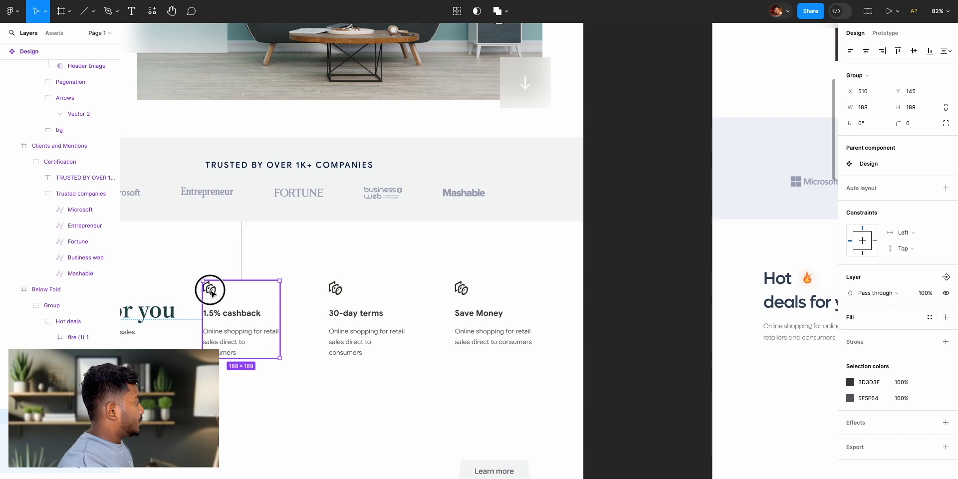
click(210, 294)
scroll(494, 355, right, 10)
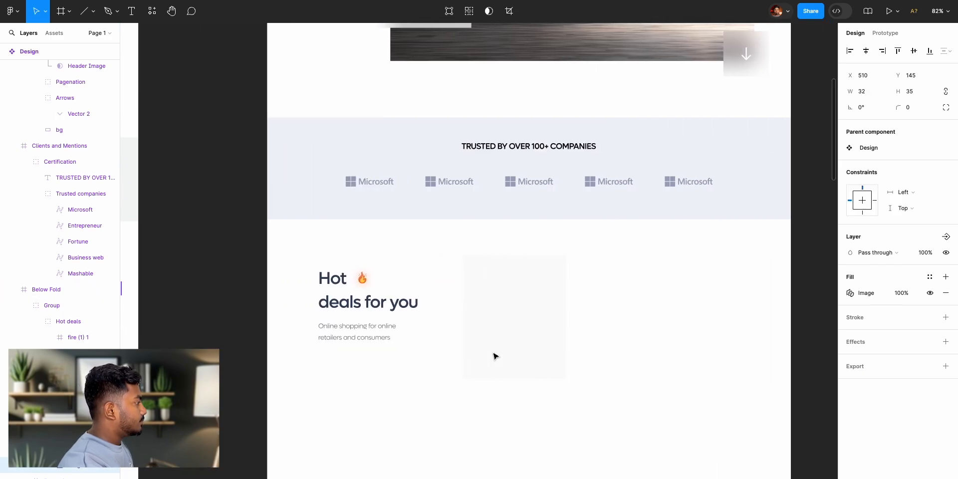
click(454, 284)
key(ctrl+v)
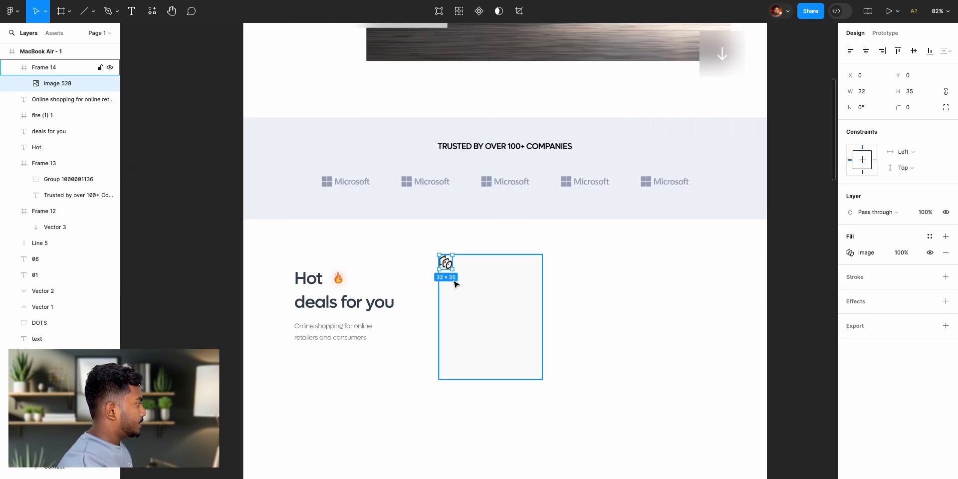
drag(448, 268, 459, 279)
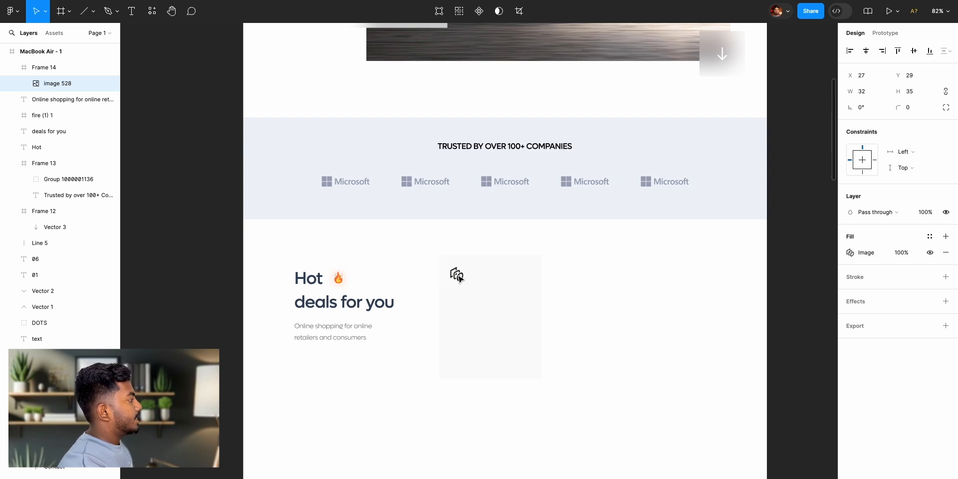
- Add the title text "1.5% Cashback" below the icon in the card, following the reference design
scroll(353, 292, left, 11)
scroll(353, 292, left, 1)
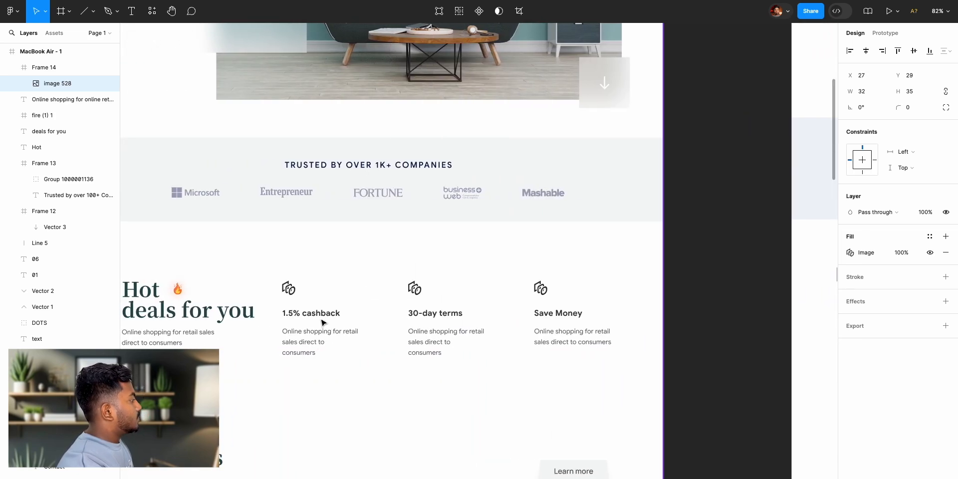
scroll(358, 325, right, 15)
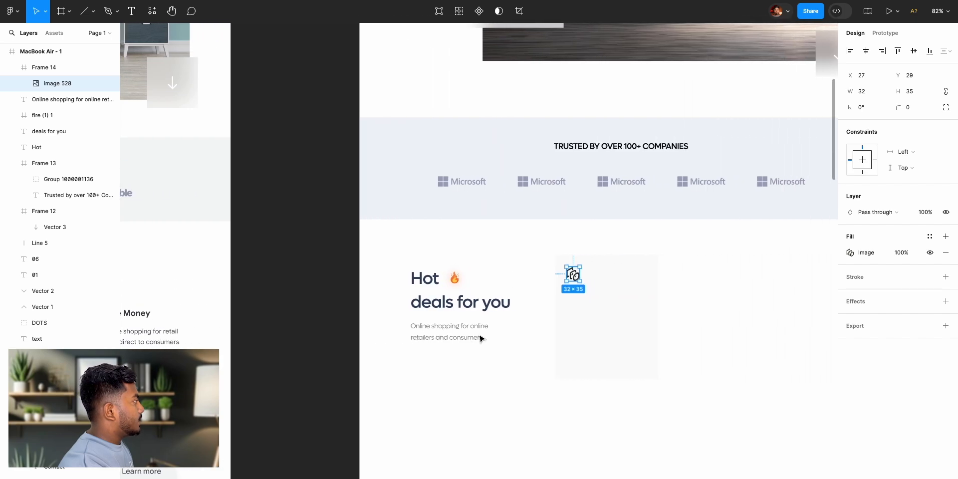
click(131, 11)
click(375, 305)
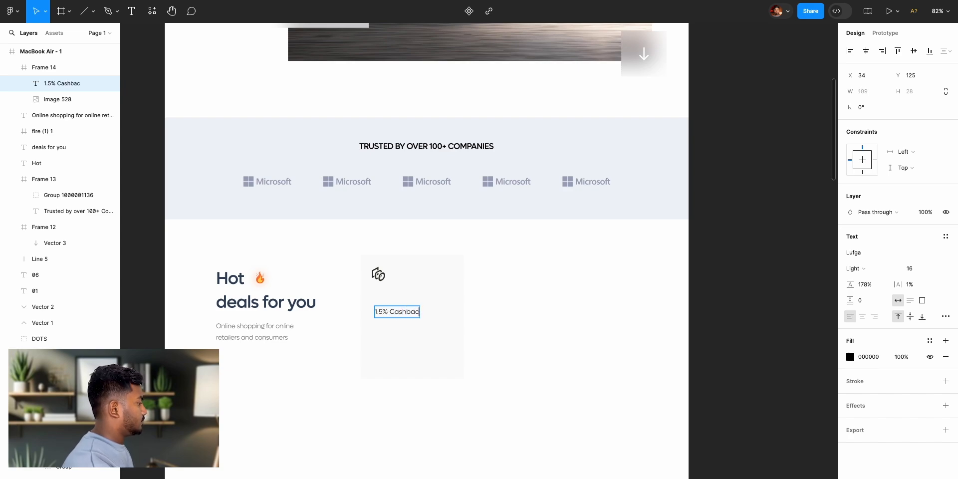
key(Escape)
- Set the card title to Medium weight at size 24 and line it up beneath the icon
click(856, 268)
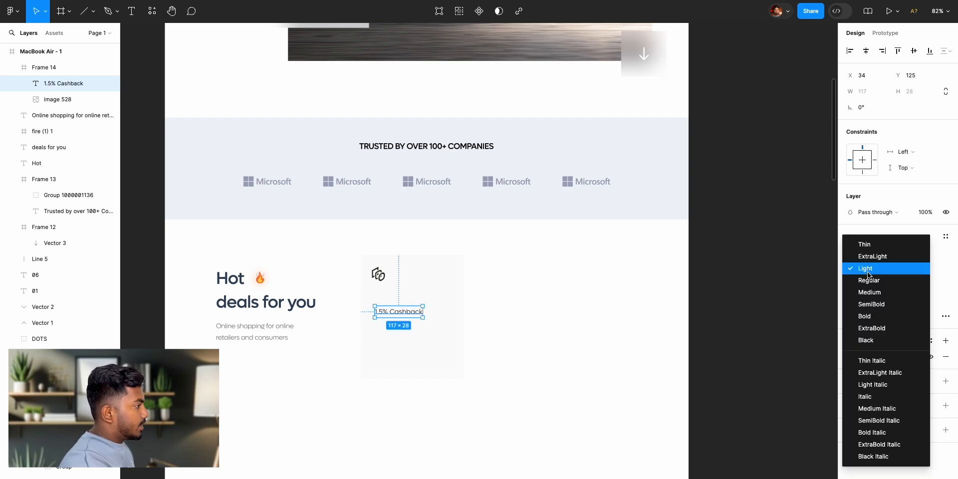
click(870, 292)
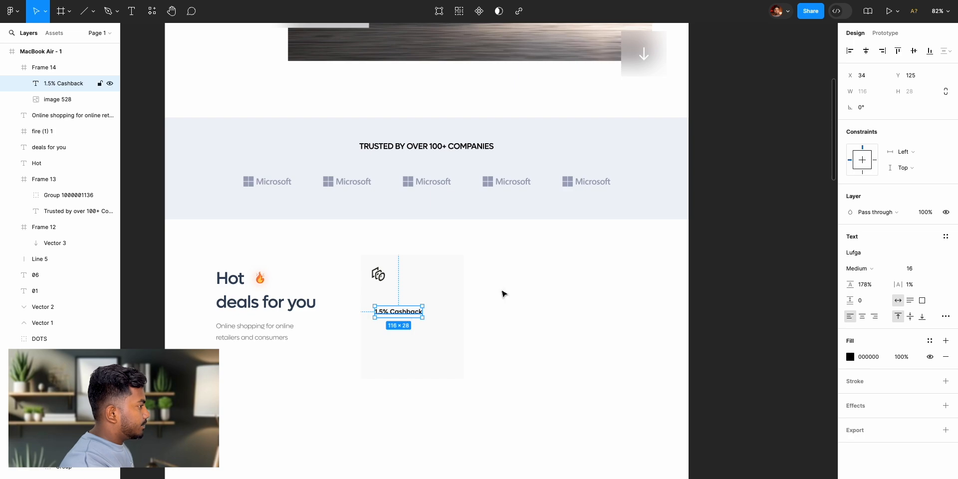
click(910, 268)
text(26)
key(Return)
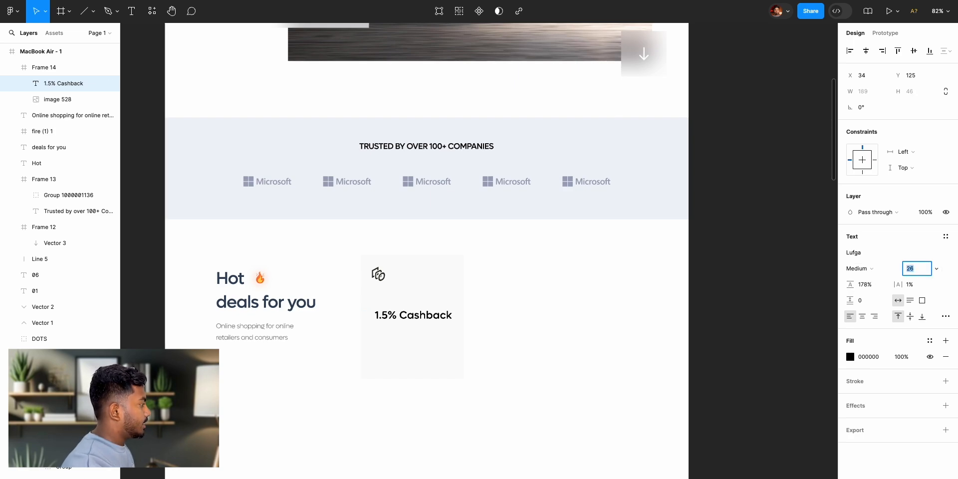
key(Down)
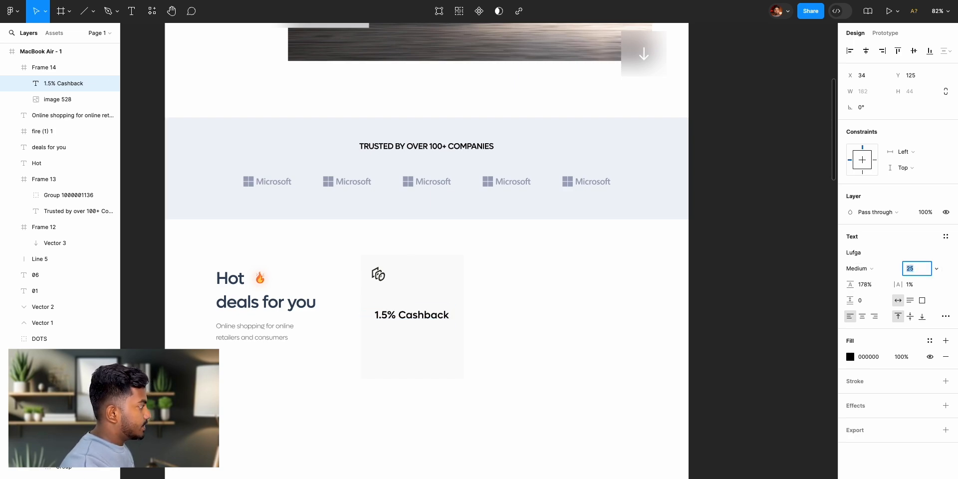
key(Down)
mouse_move(425, 315)
mouse_down()
mouse_move(415, 301)
mouse_move(422, 309)
mouse_up()
- Copy the grey description from under the Hot deals heading into the card and place it below the title at X 25, Y 158
click(718, 314)
scroll(551, 346, left, 15)
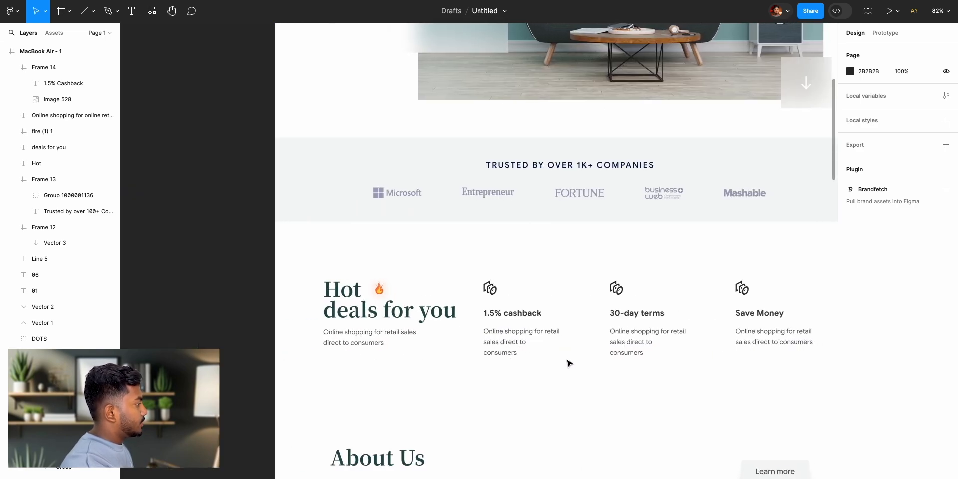
scroll(569, 362, left, 10)
click(256, 332)
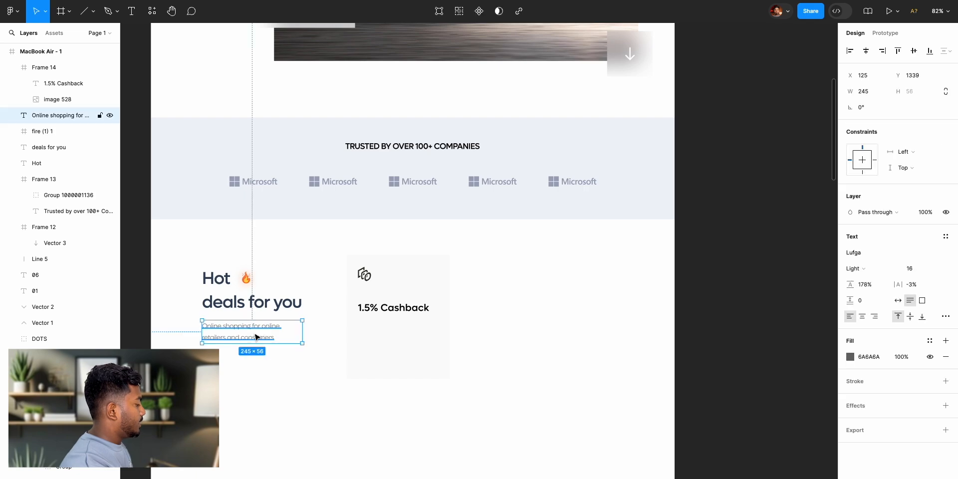
click(407, 339)
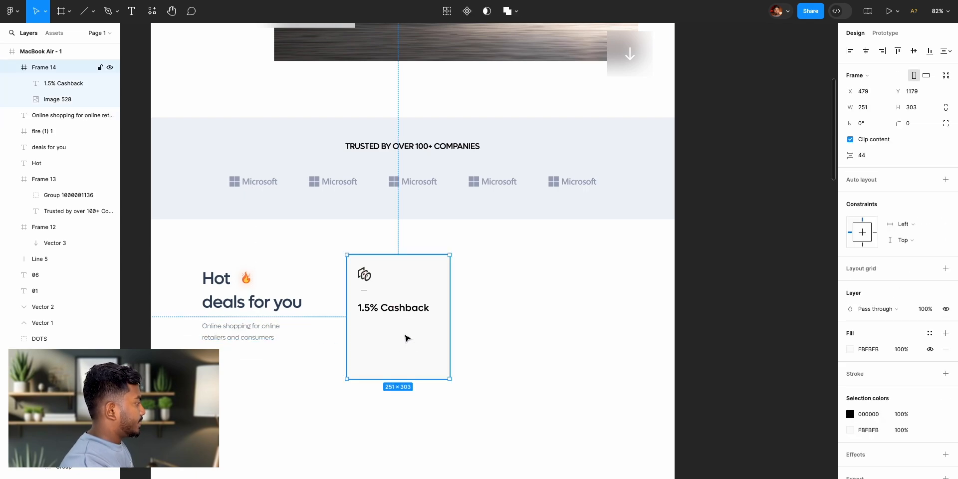
key(ctrl+v)
drag(407, 335, 383, 342)
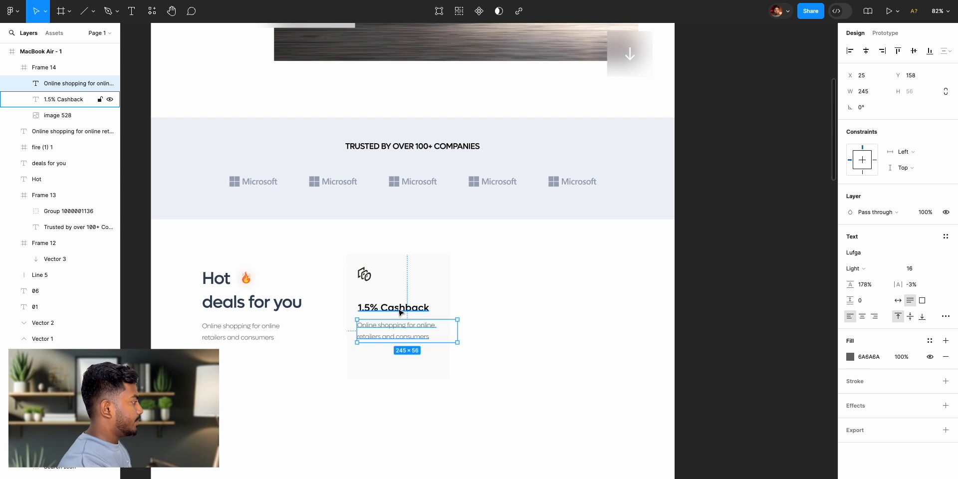
- Left-align the card's icon, title and description, and move them together so they start at X 21
shift+click(364, 276)
shift+click(394, 308)
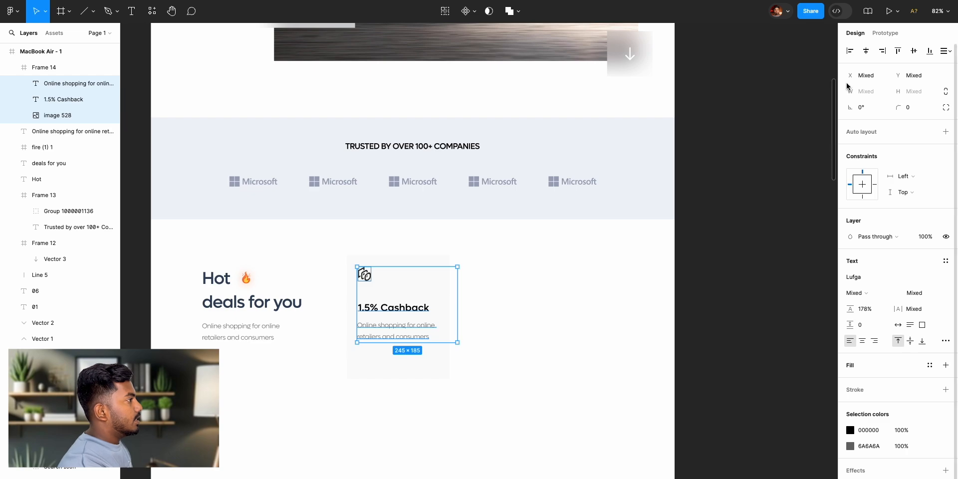
click(851, 52)
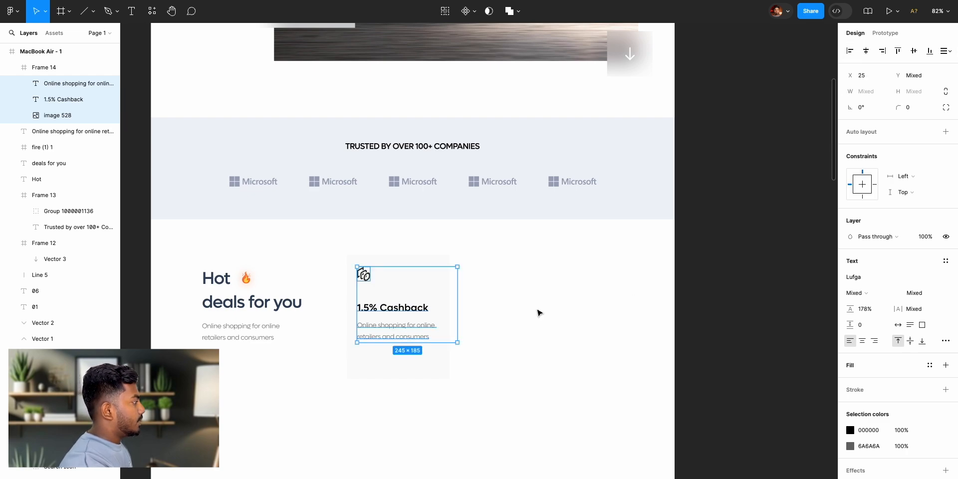
drag(407, 312, 405, 313)
click(768, 338)
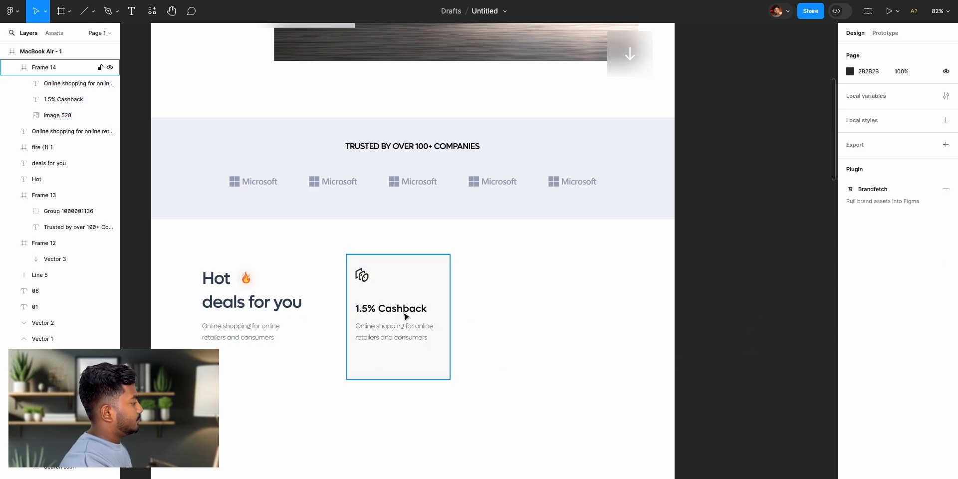
- Duplicate the 1.5% Cashback card twice and line up the copies in a row beside the original
click(413, 291)
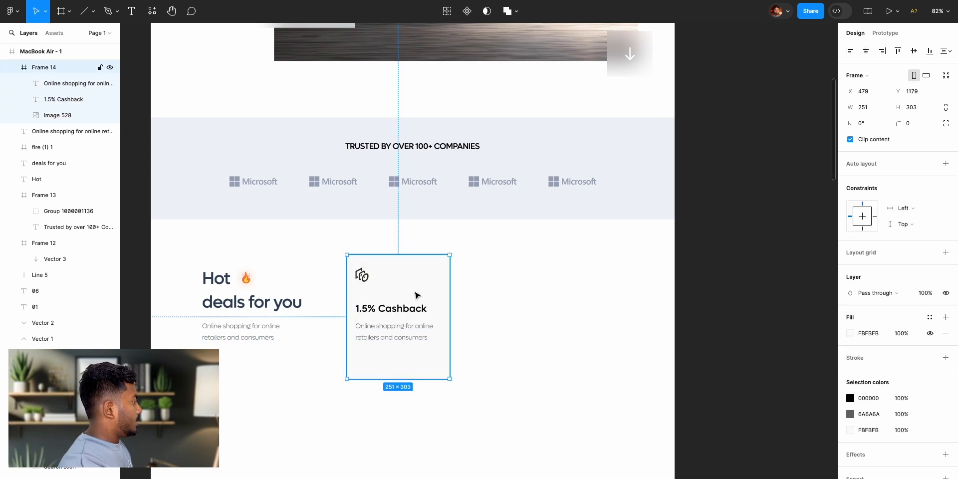
click(744, 308)
click(412, 286)
key(ctrl+d)
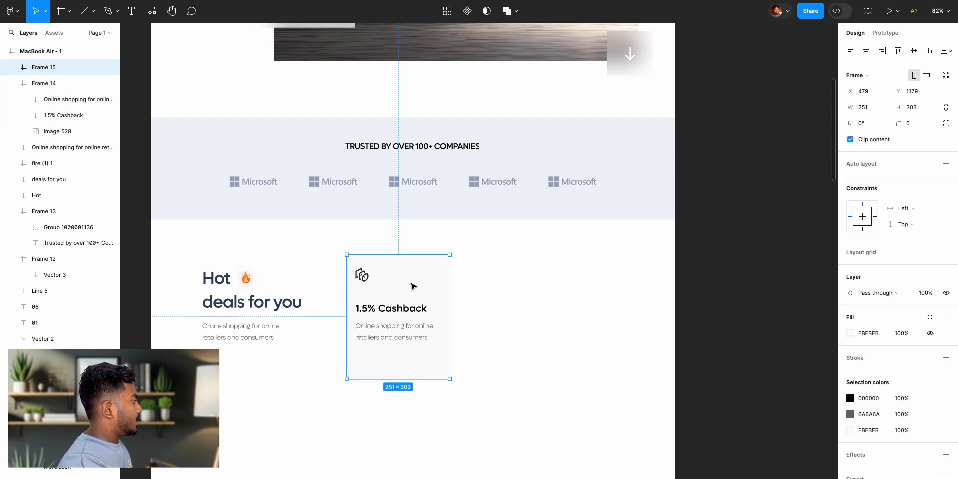
drag(385, 290, 572, 285)
click(512, 283)
drag(491, 281, 562, 284)
click(491, 281)
drag(485, 281, 591, 281)
- Distribute the three cards with equal horizontal spacing and move the row closer to the heading, at Y 1171
shift+click(519, 293)
shift+click(399, 295)
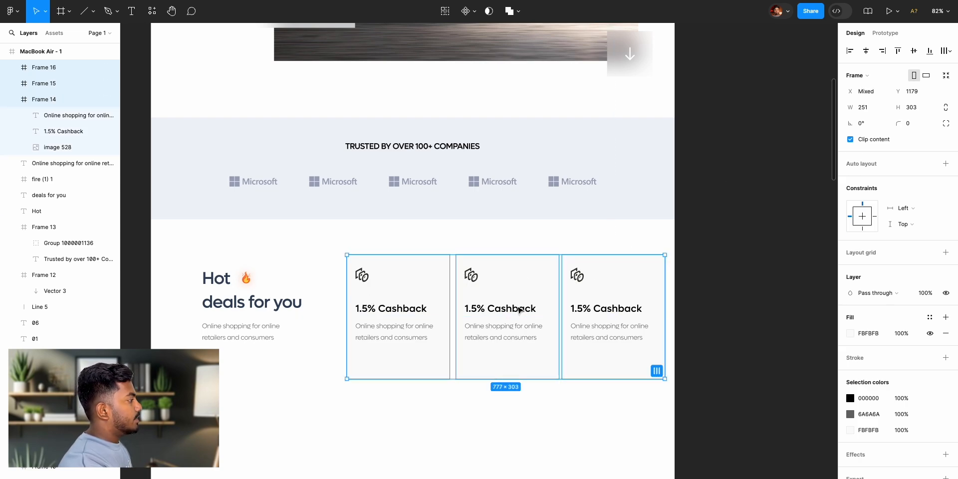
click(947, 50)
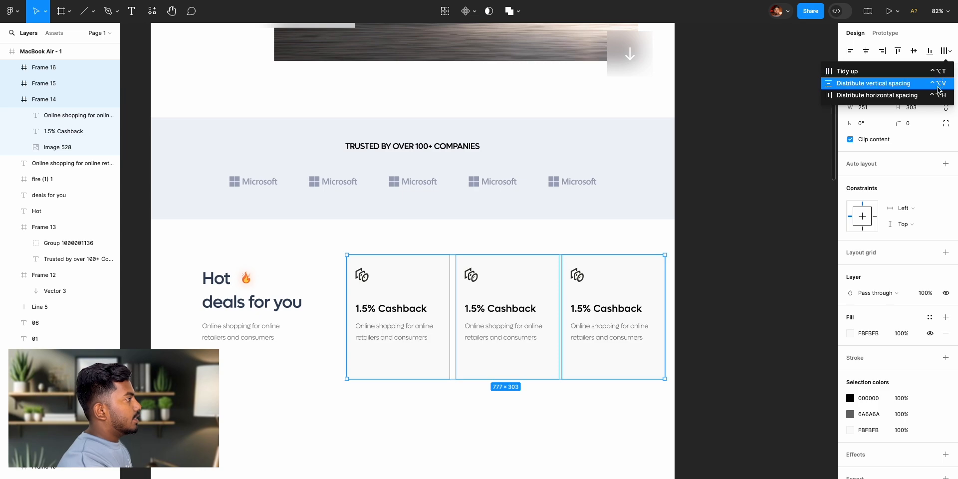
click(879, 95)
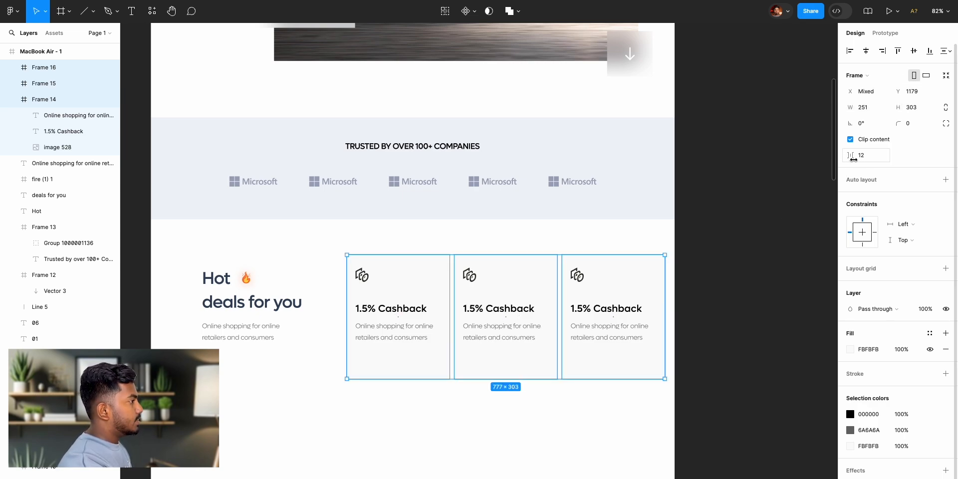
drag(517, 315, 488, 291)
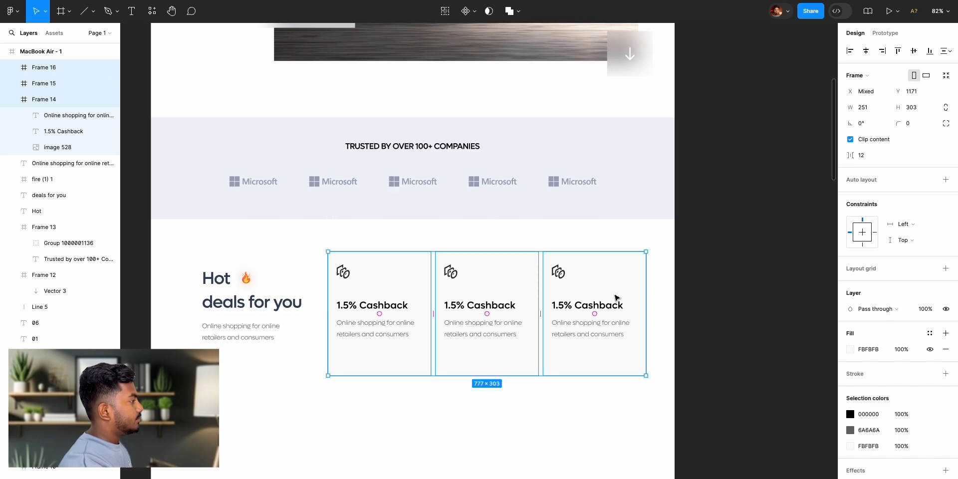
click(721, 294)
- Repeat the "Online shopping for online retailers and consumers" sentence in the first card's description and narrow its text box to 214
scroll(724, 294, left, 2)
scroll(724, 294, left, 15)
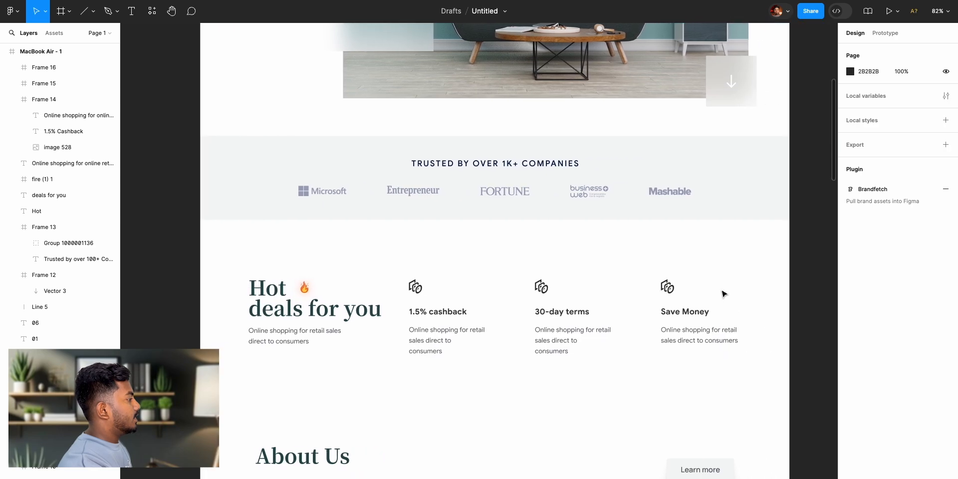
scroll(582, 338, right, 5)
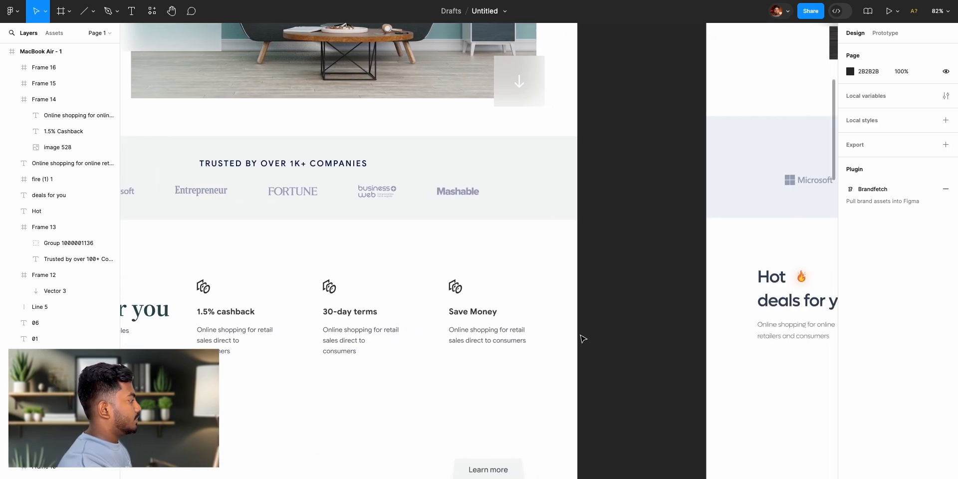
scroll(582, 338, right, 5)
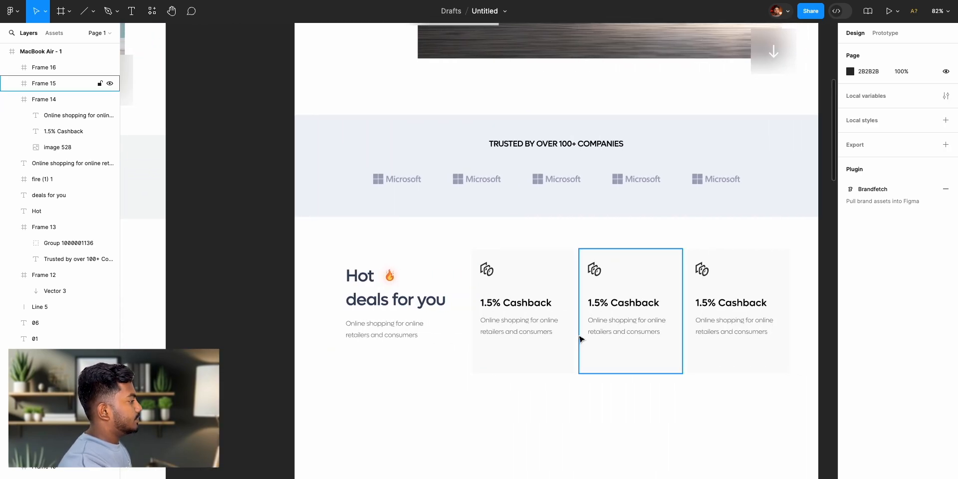
double_click(542, 334)
click(557, 332)
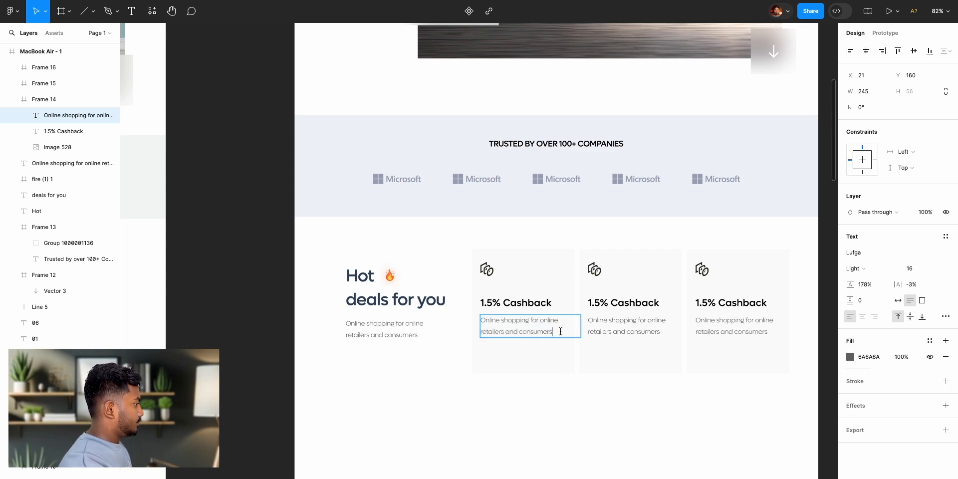
drag(543, 331, 476, 321)
key(ctrl+c)
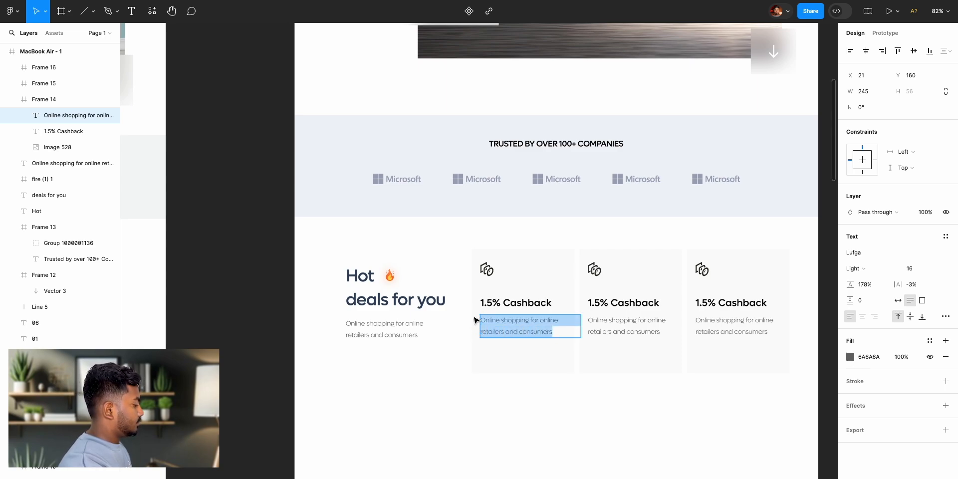
click(551, 332)
key(ctrl+v)
key(Escape)
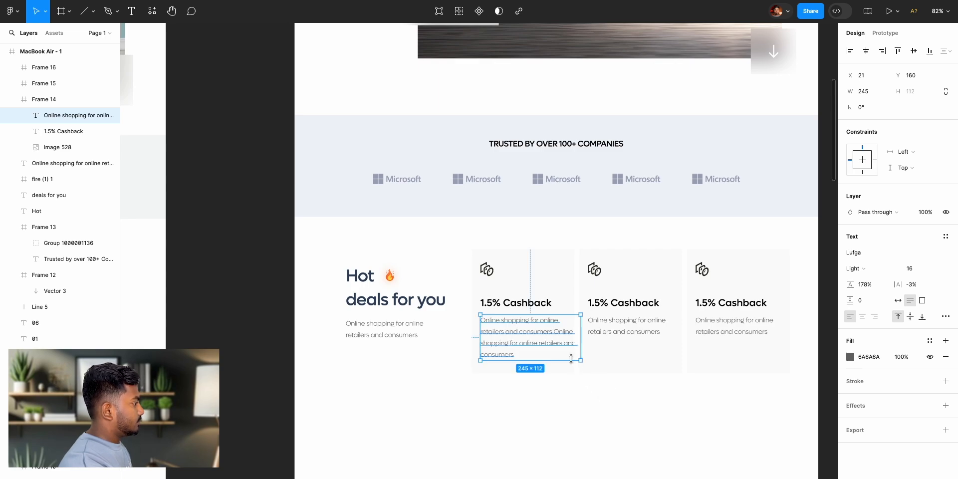
drag(581, 342, 568, 342)
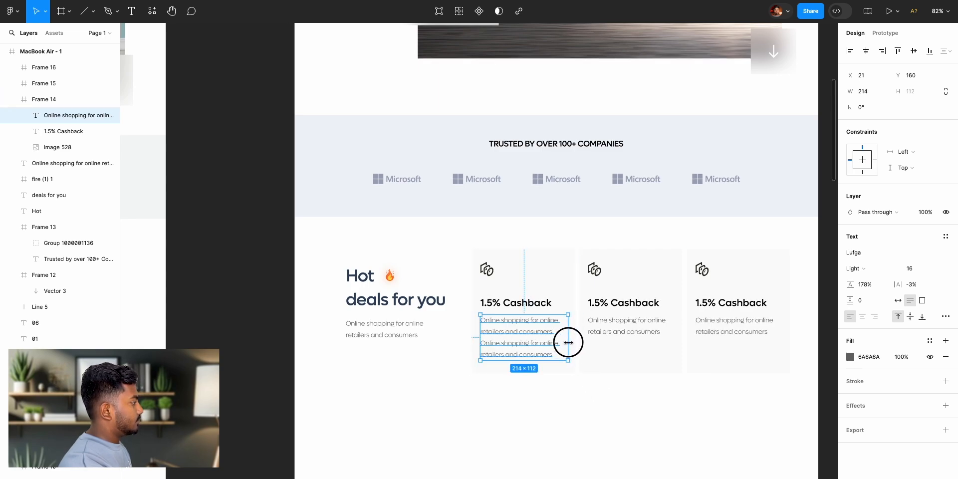
click(636, 445)
- Copy the first card's four-line description and use it to replace the descriptions in the second and third cards
double_click(530, 353)
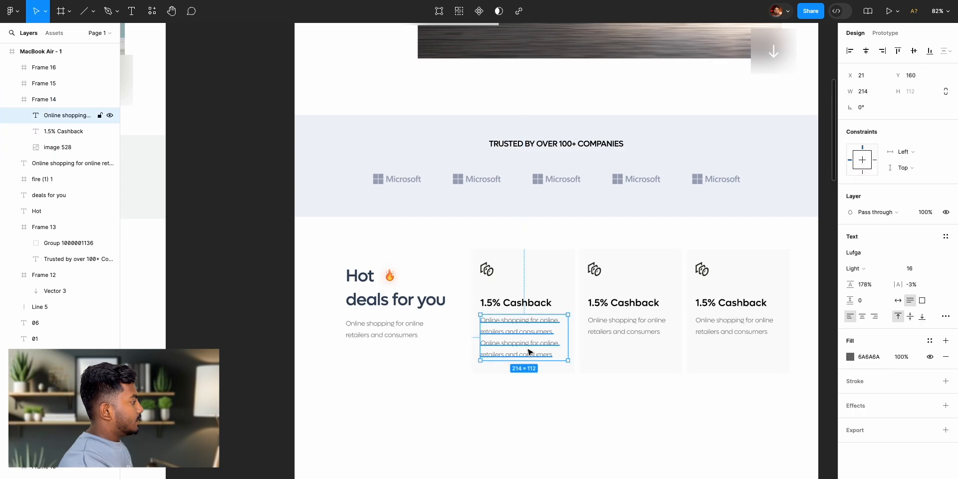
double_click(623, 333)
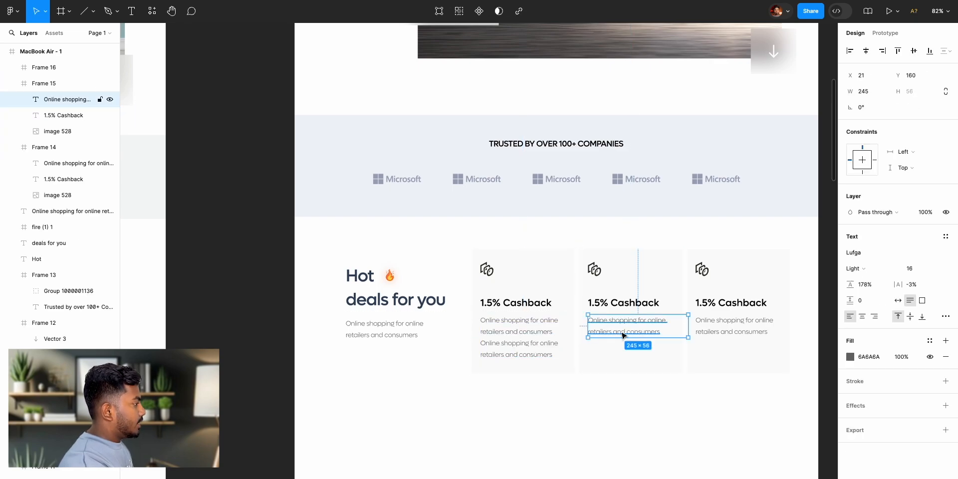
shift+click(707, 329)
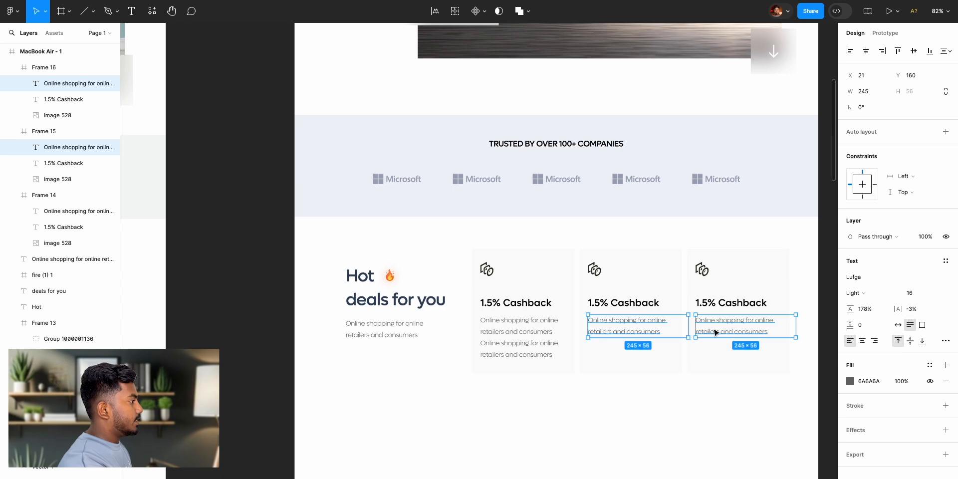
right_click(716, 333)
mouse_move(744, 234)
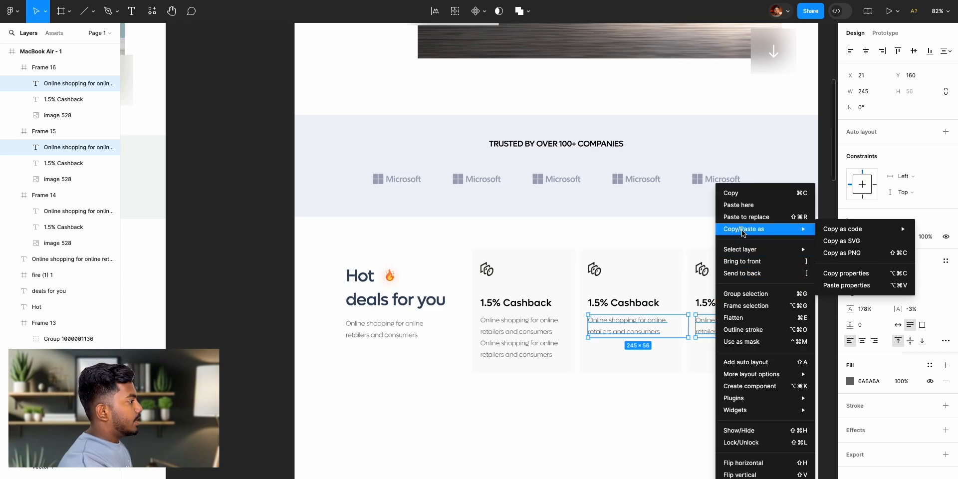
click(745, 218)
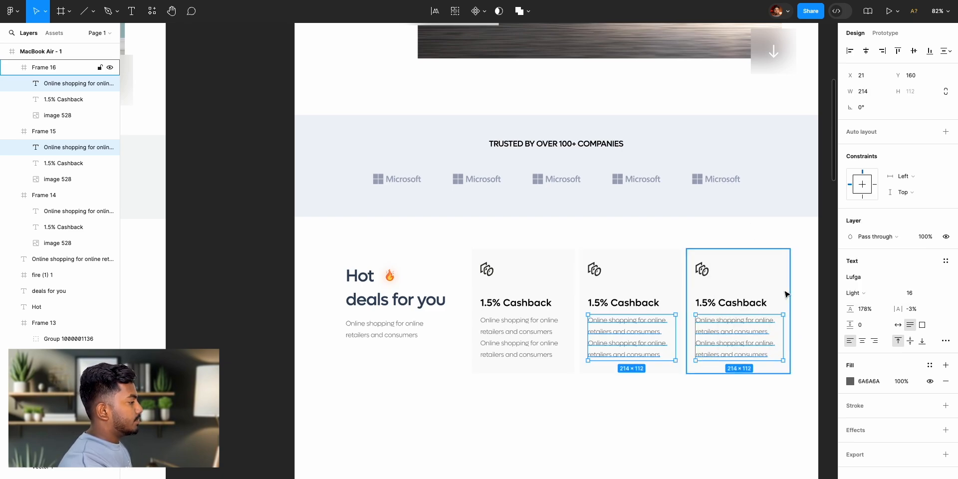
click(818, 317)
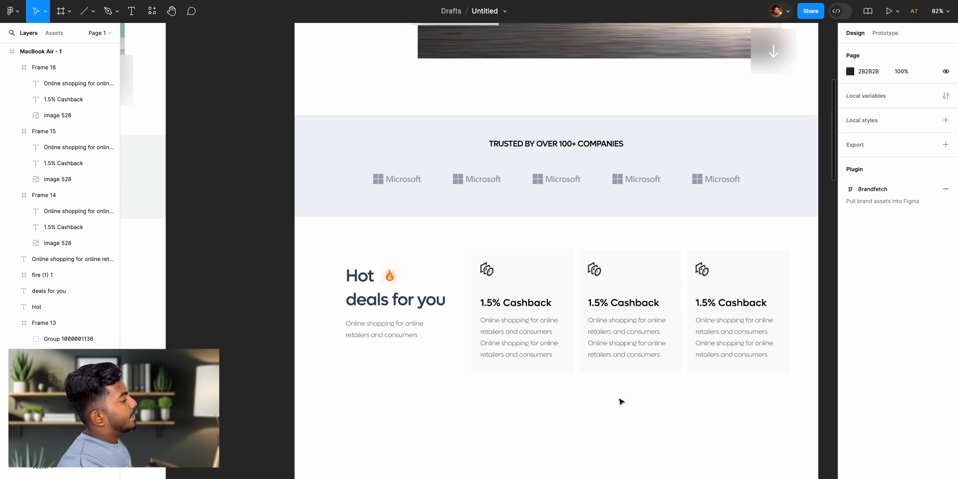
- Compare the recreated page with the reference design's Hot deals and About Us sections, from the hero down
scroll(621, 402, left, 5)
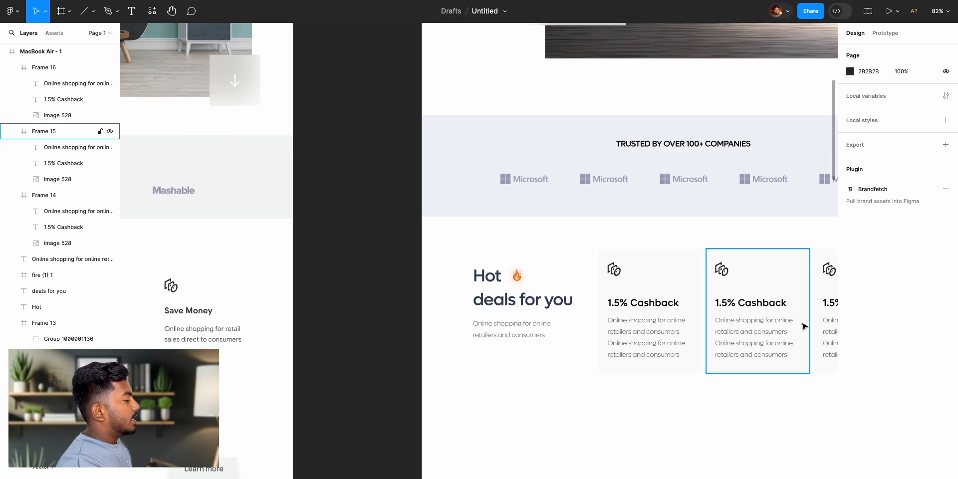
scroll(804, 327, right, 8)
scroll(801, 328, left, 15)
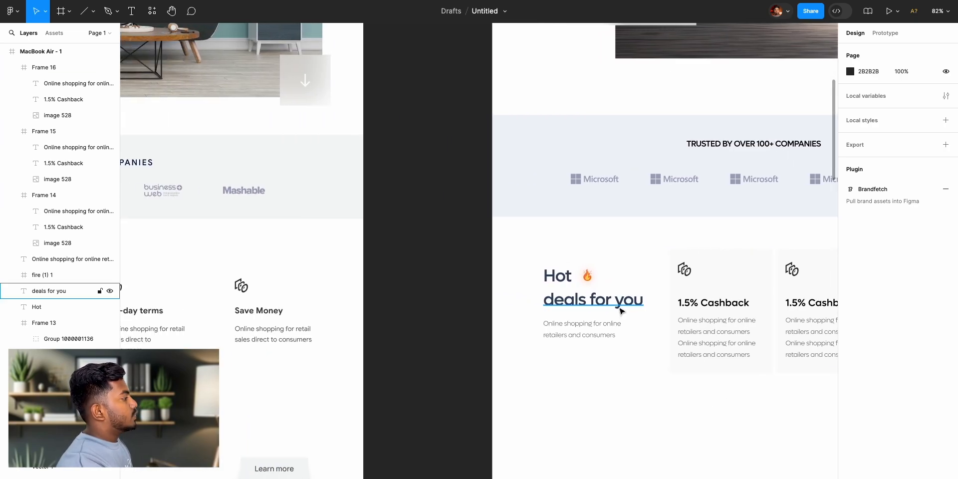
scroll(212, 317, left, 10)
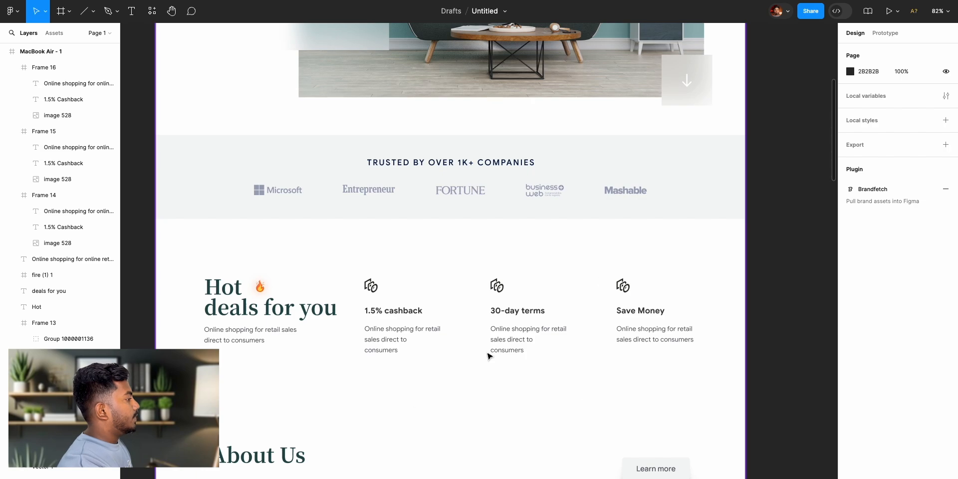
scroll(644, 364, right, 10)
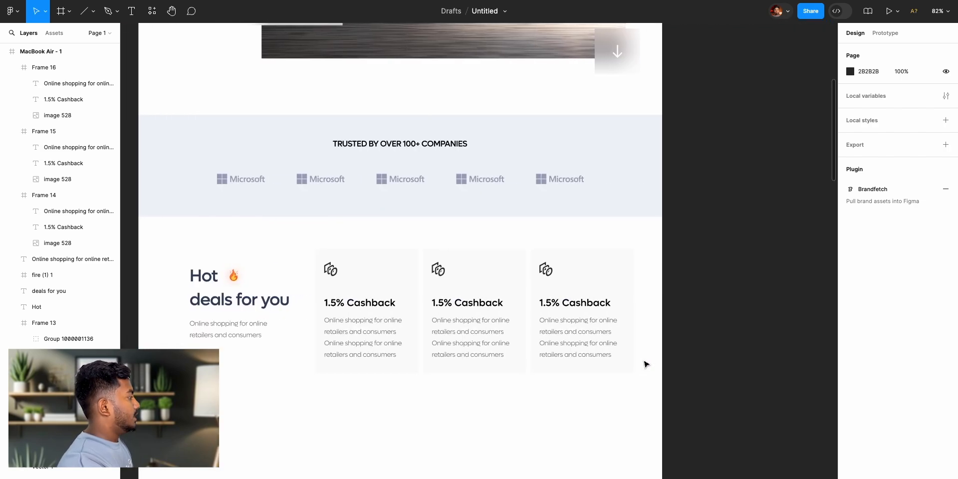
scroll(644, 363, left, 13)
scroll(641, 364, down, 8)
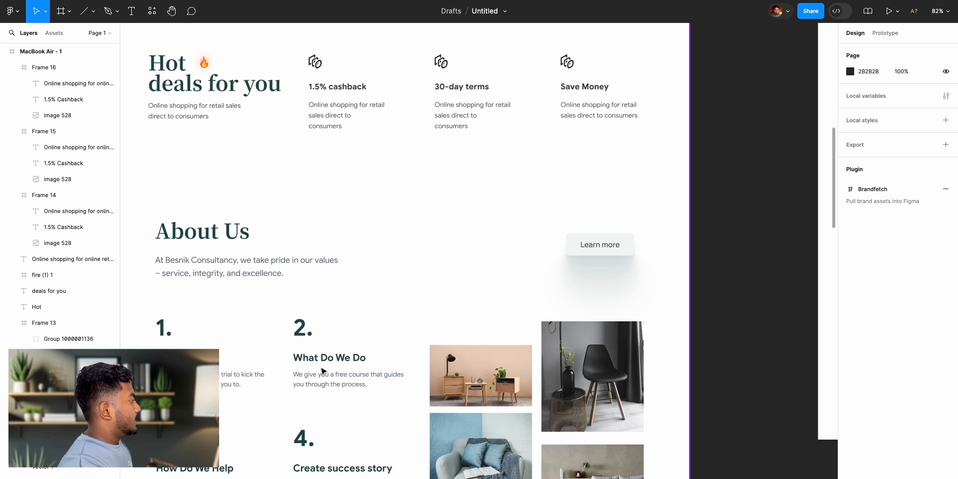
scroll(621, 319, right, 20)
scroll(621, 322, up, 10)
scroll(579, 265, up, 2)
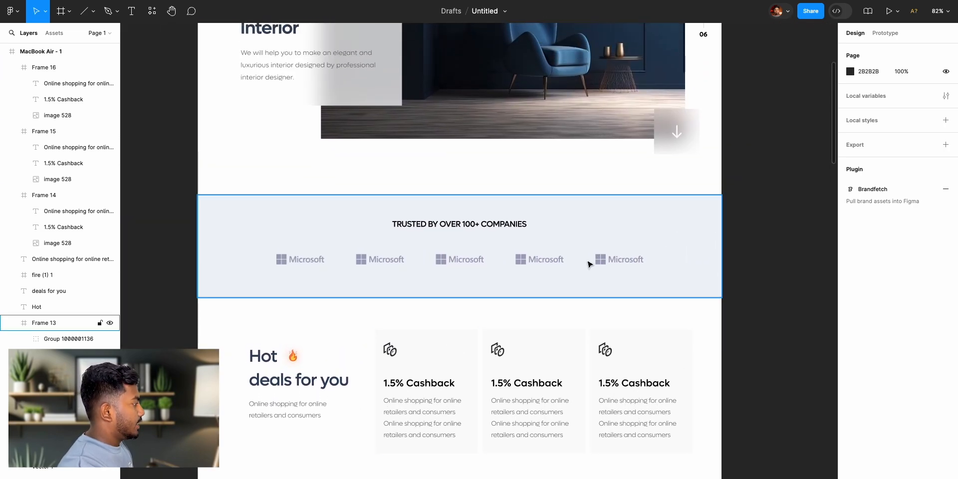
scroll(587, 280, up, 10)
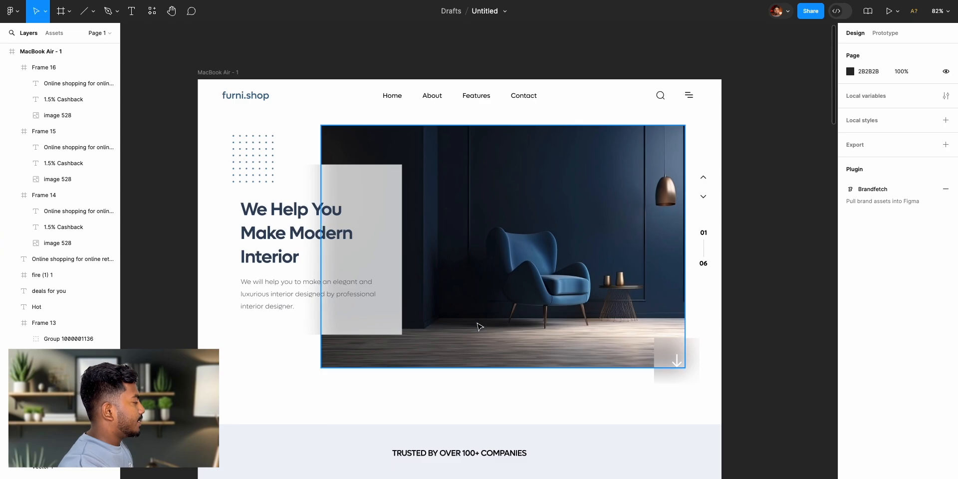
scroll(480, 326, down, 20)
scroll(490, 336, left, 3)
scroll(489, 338, up, 20)
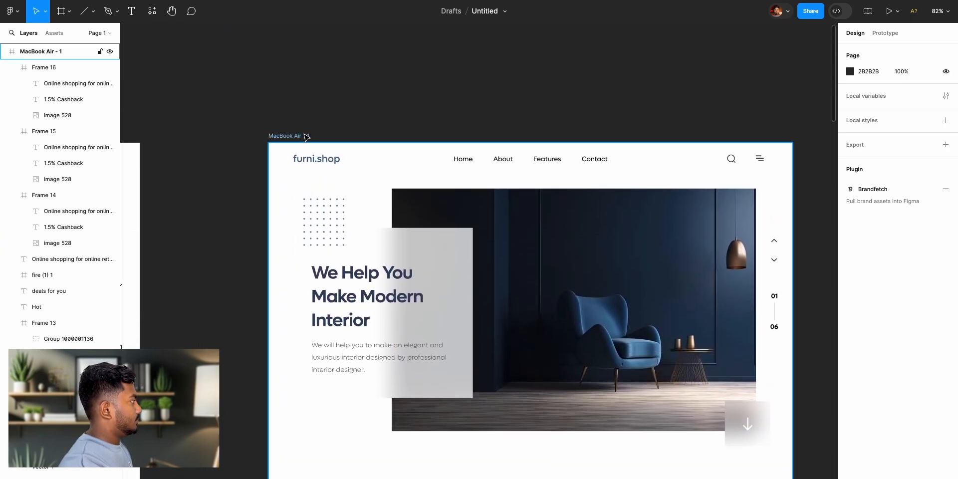
- Extend the MacBook Air frame downward to a height of 2951
click(306, 136)
scroll(509, 240, down, 20)
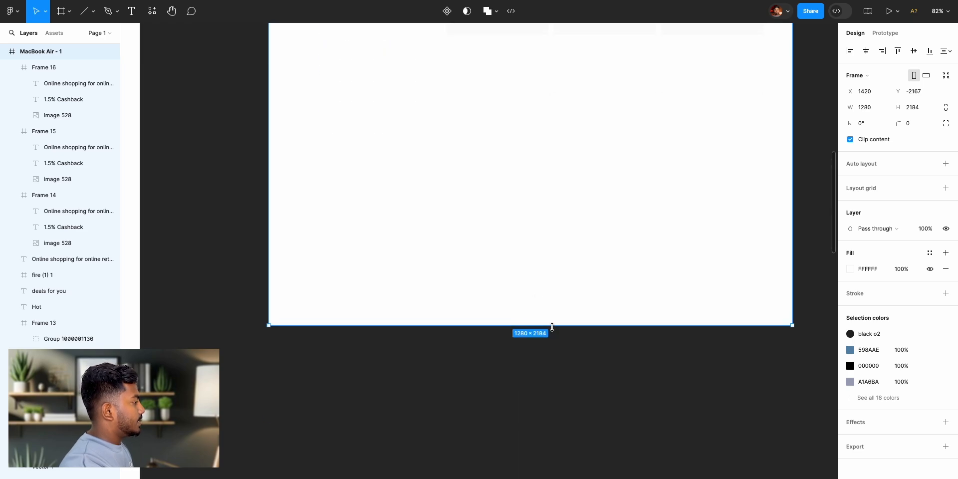
drag(550, 325, 552, 478)
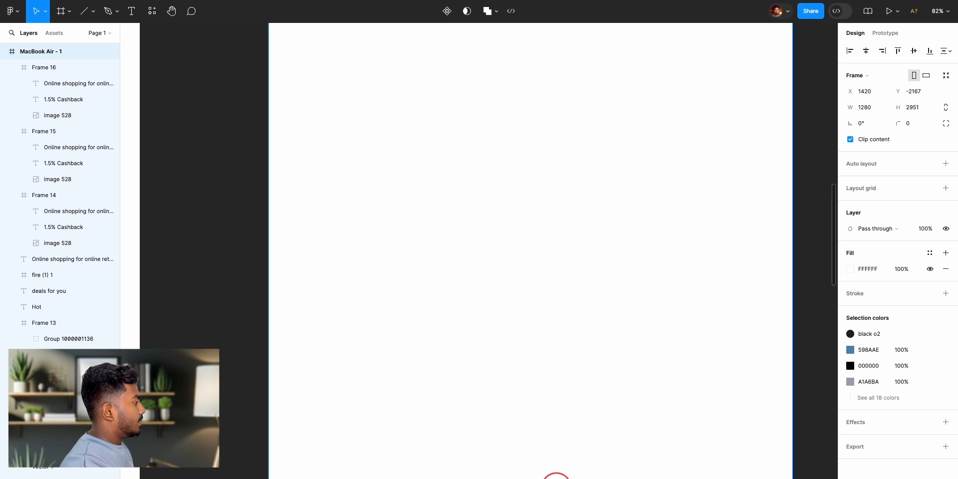
scroll(519, 279, up, 10)
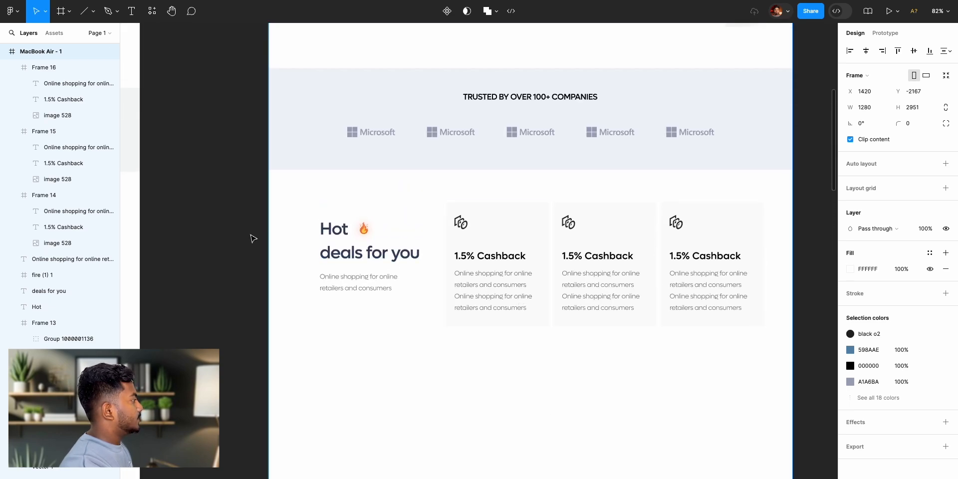
click(254, 238)
- Add an "About Us" text below the Hot deals section, following the reference layout
scroll(263, 238, right, 10)
scroll(263, 238, down, 8)
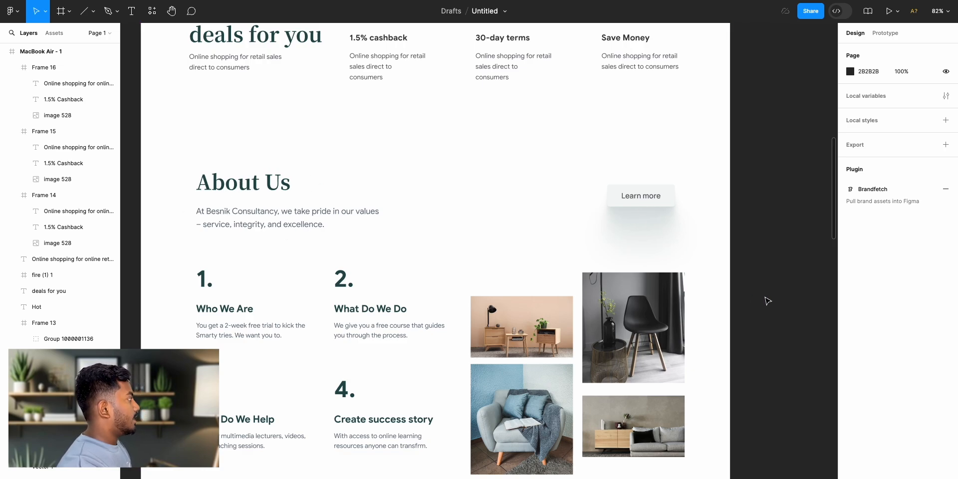
scroll(766, 299, right, 10)
scroll(766, 300, up, 10)
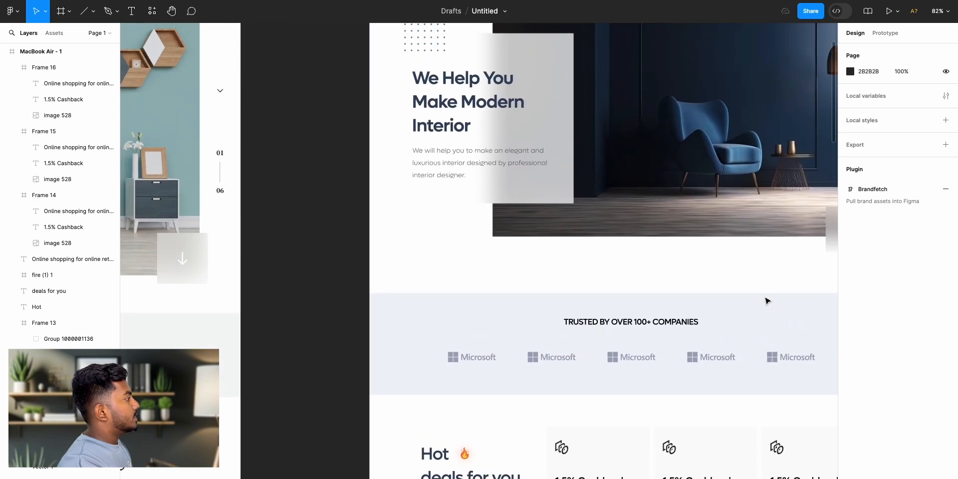
scroll(765, 299, down, 6)
click(132, 12)
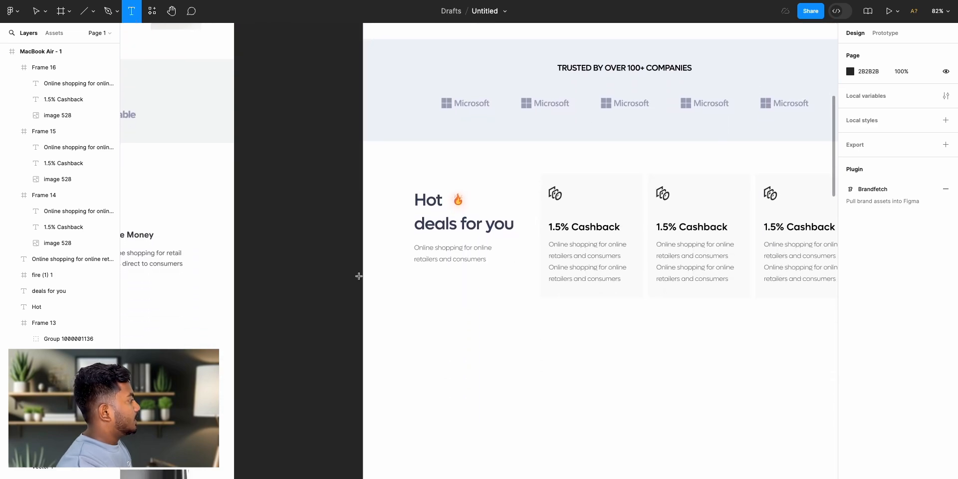
click(429, 356)
text(About Us)
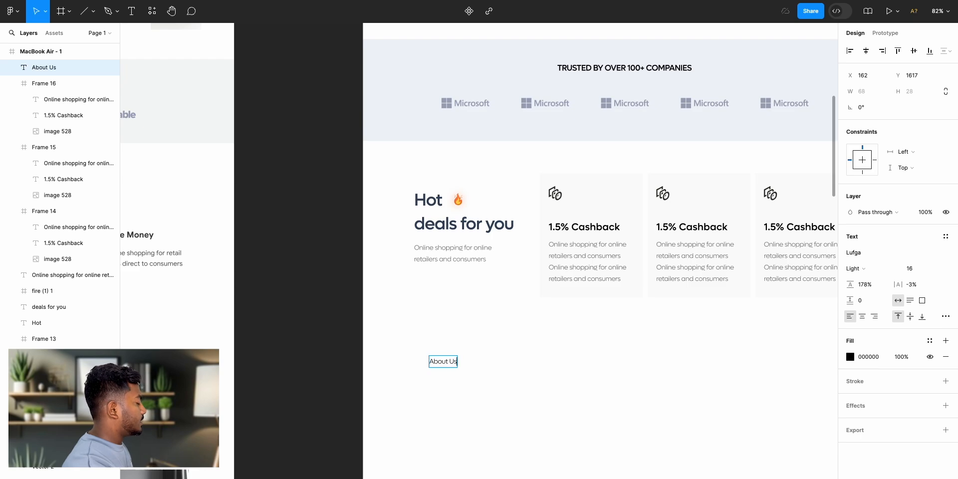
key(Escape)
- Set the About Us heading to Medium weight, size 40, and align it with the Hot deals heading at X 125, Y 1626
click(882, 274)
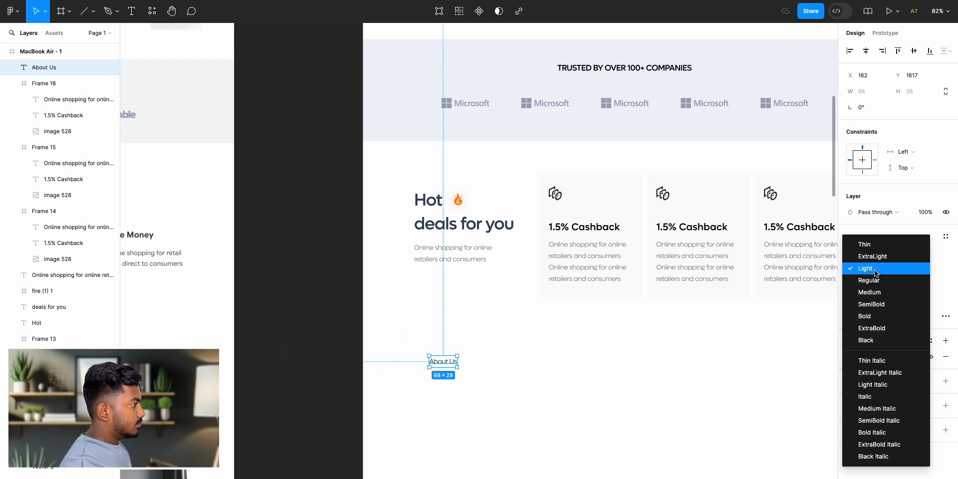
click(875, 302)
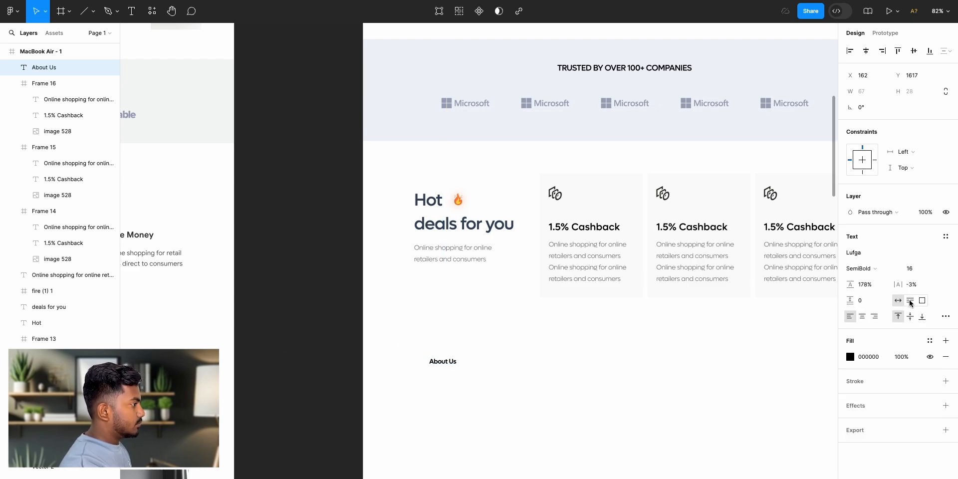
click(882, 270)
click(881, 263)
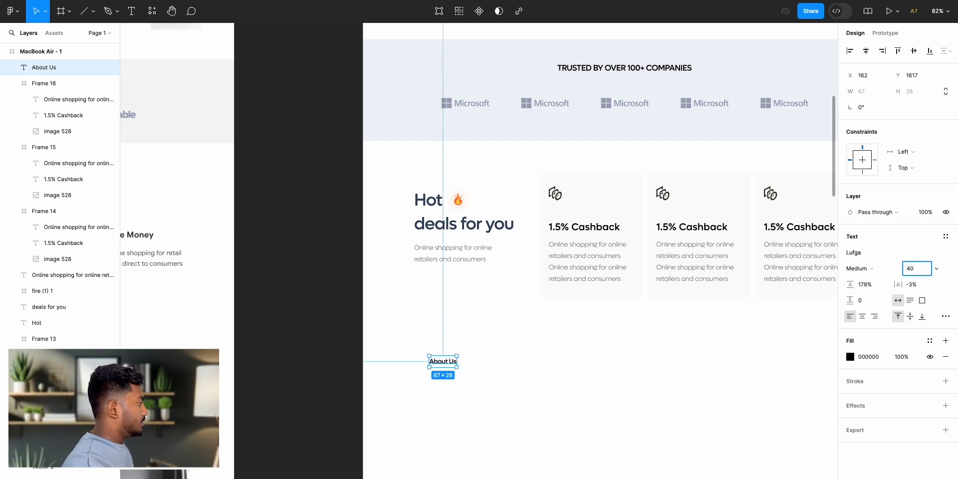
text(40)
key(Return)
drag(462, 371, 446, 374)
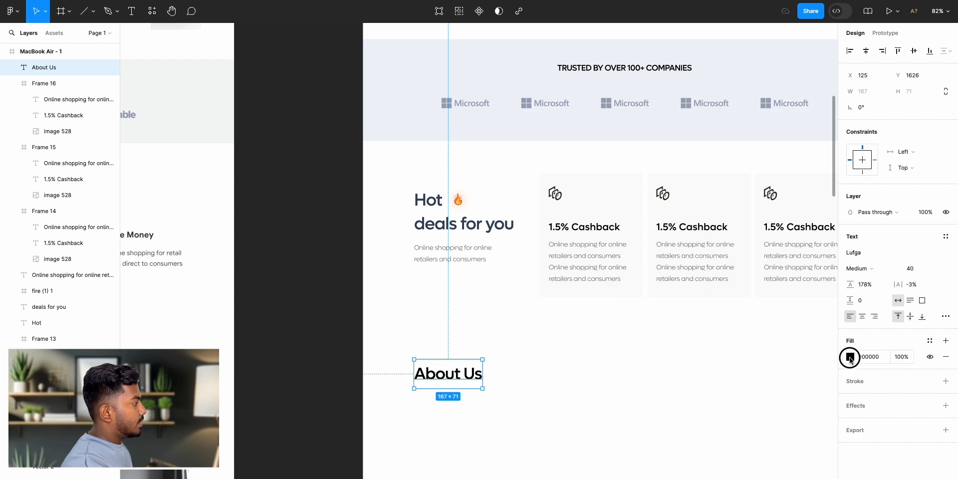
- Colour the About Us heading 31455E by sampling the "deals for you" heading
click(850, 357)
click(733, 399)
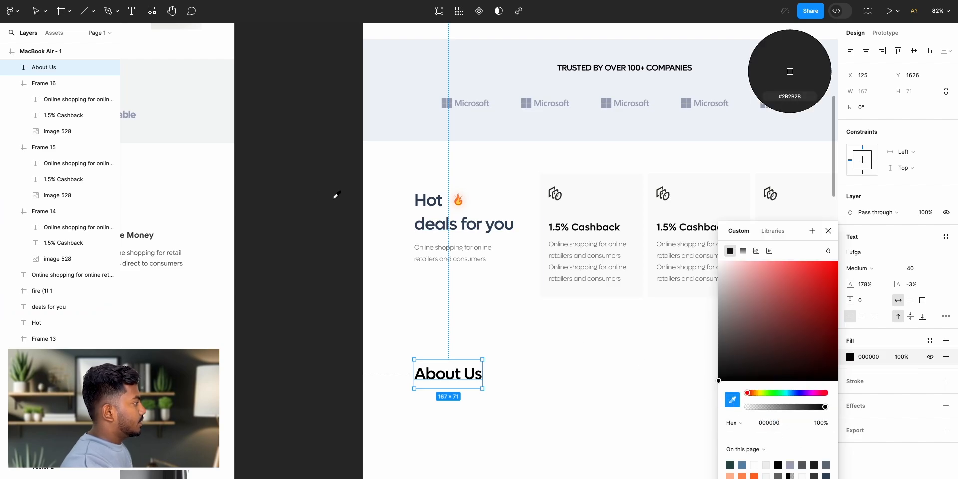
scroll(478, 230, up, 10)
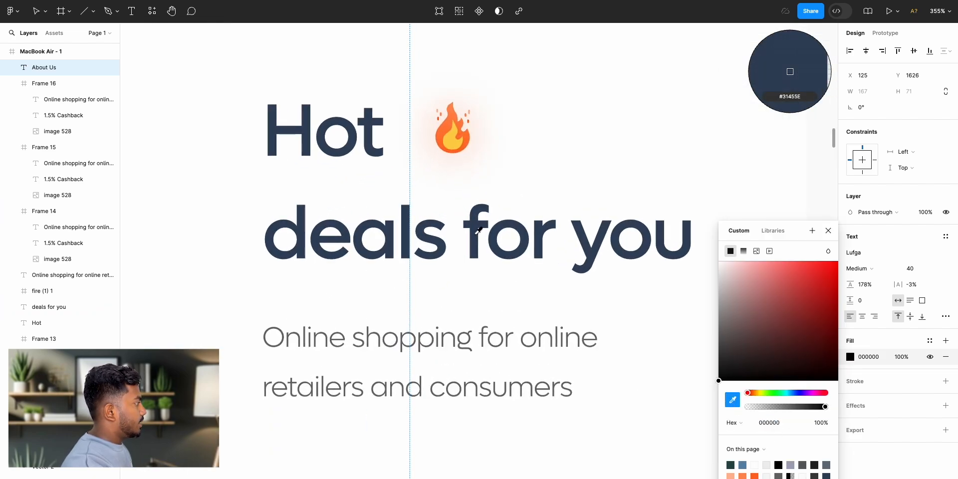
click(478, 231)
click(823, 233)
scroll(561, 321, down, 10)
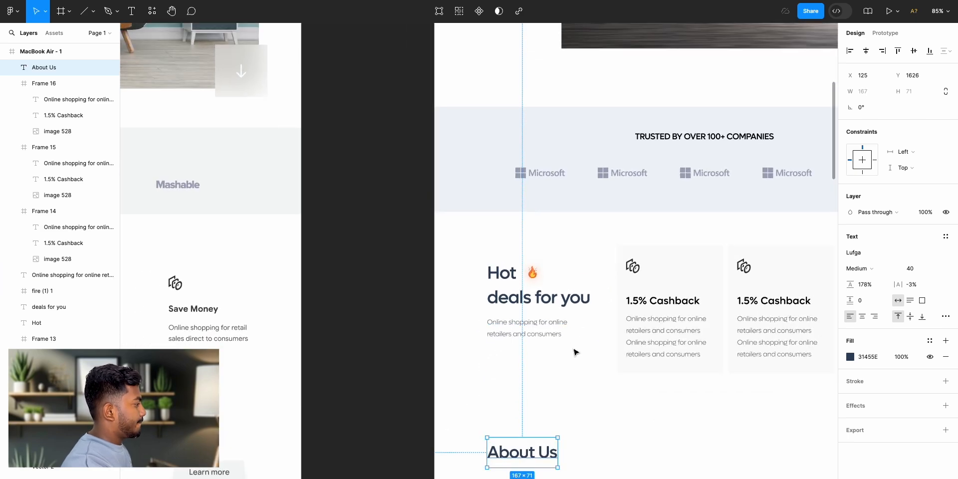
scroll(589, 356, down, 3)
click(458, 319)
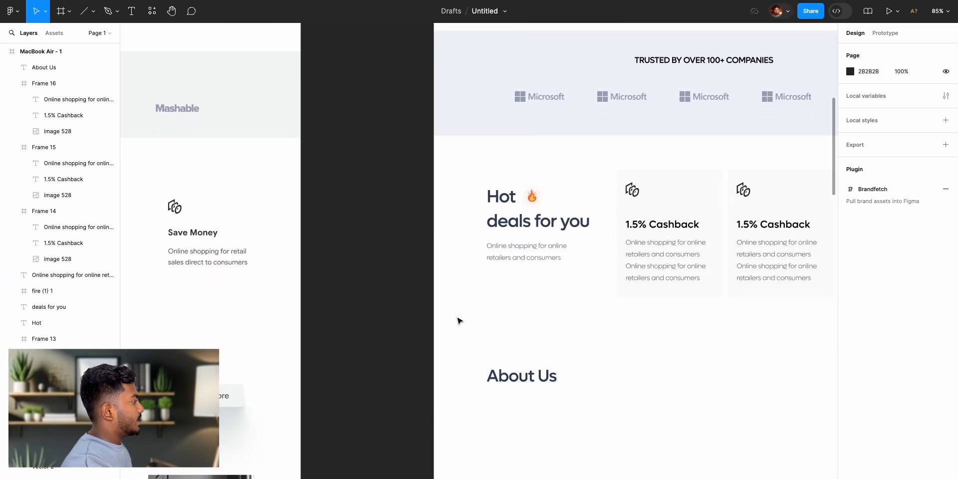
- Copy the "At Besnik Consultancy" paragraph from the reference and place it under the About Us heading at X 125, Y 1700
scroll(458, 319, left, 10)
scroll(459, 321, left, 1)
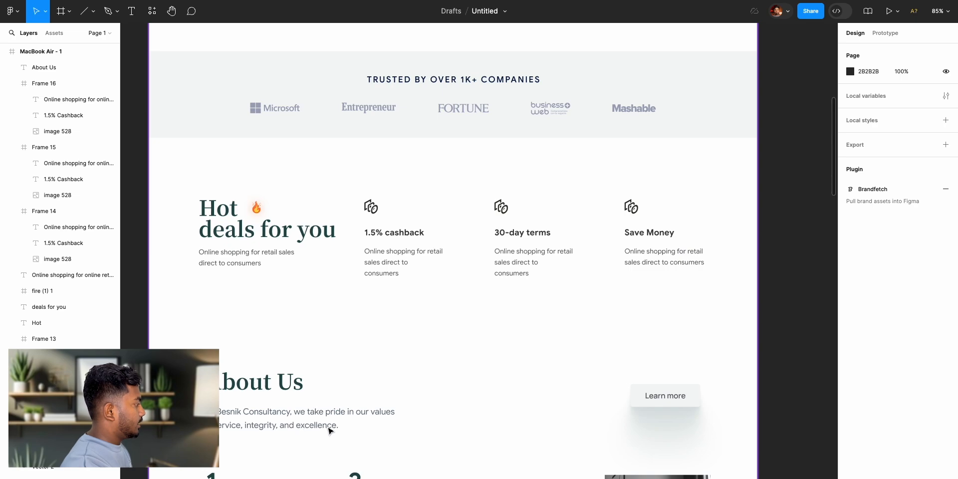
click(319, 424)
double_click(314, 417)
click(625, 39)
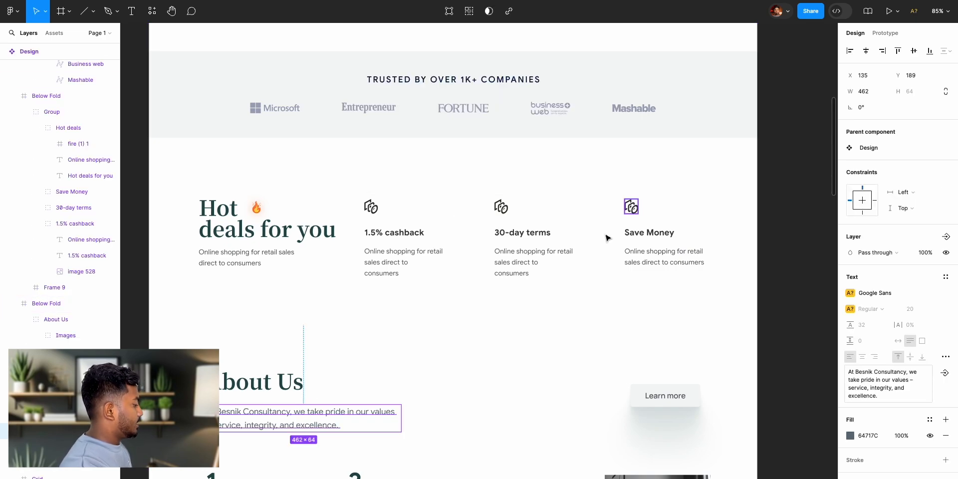
scroll(687, 272, right, 15)
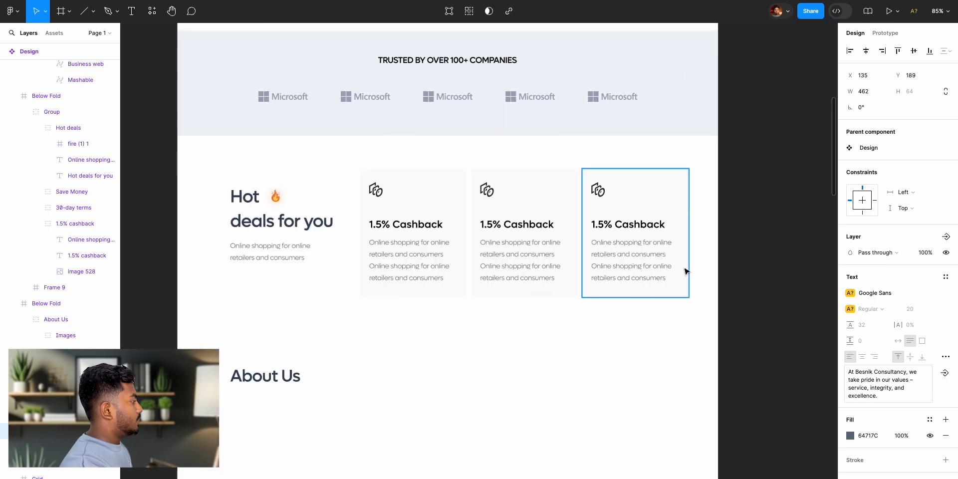
scroll(687, 272, left, 1)
click(284, 448)
key(ctrl+v)
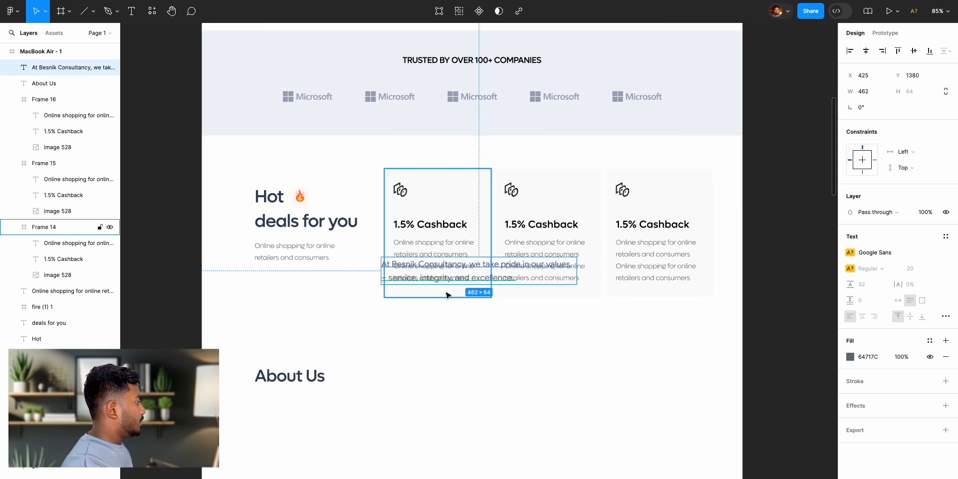
drag(465, 276, 337, 412)
- Set the About Us description paragraph to the Lufga font, Light weight, size 16
click(880, 254)
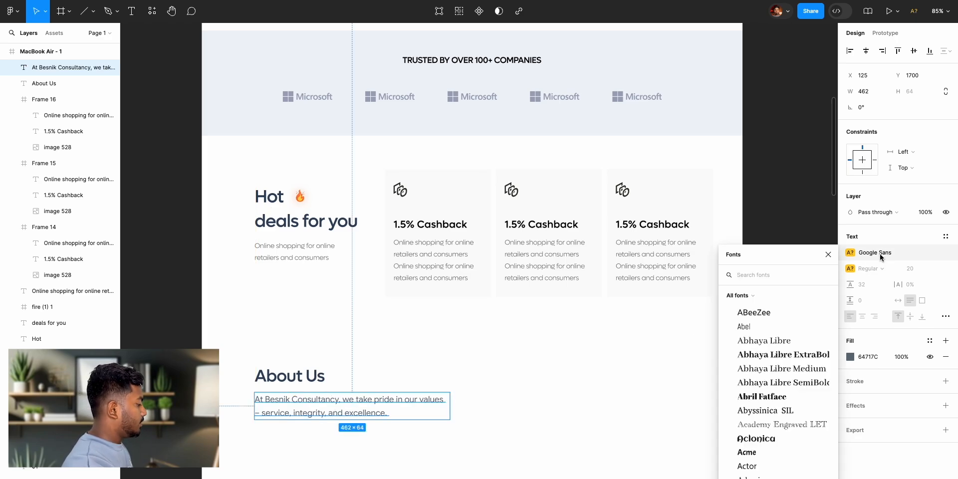
text(lufga)
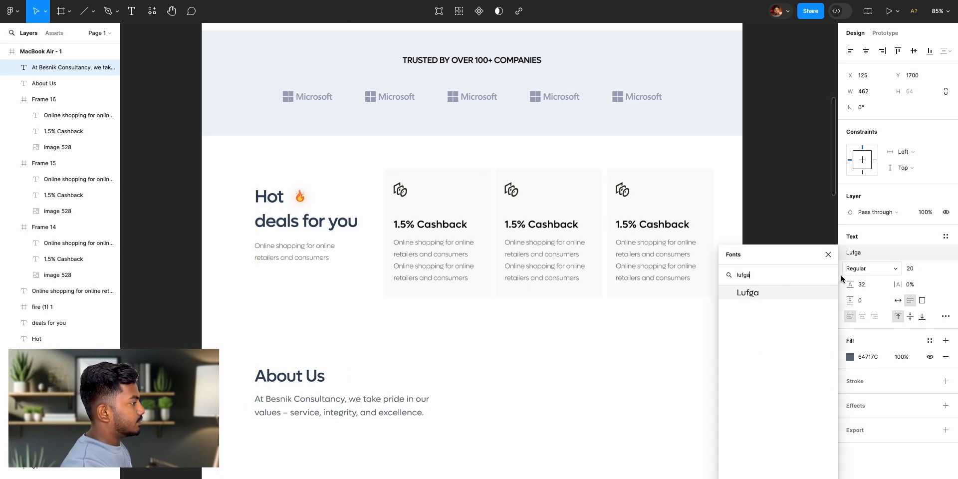
click(809, 293)
click(858, 273)
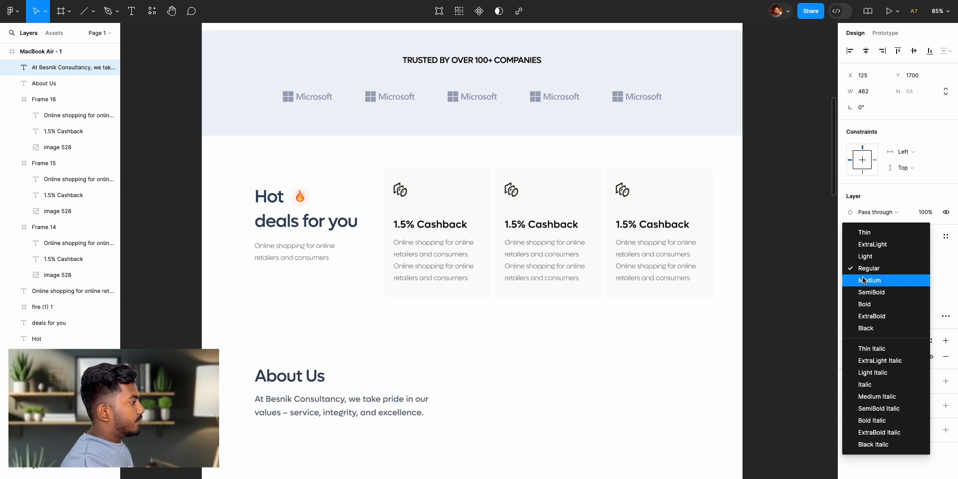
click(868, 256)
click(911, 270)
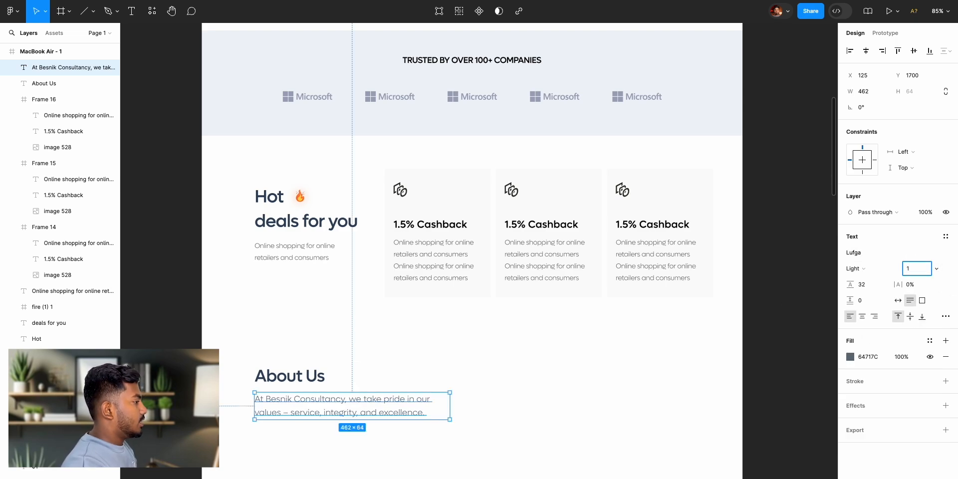
key(Return)
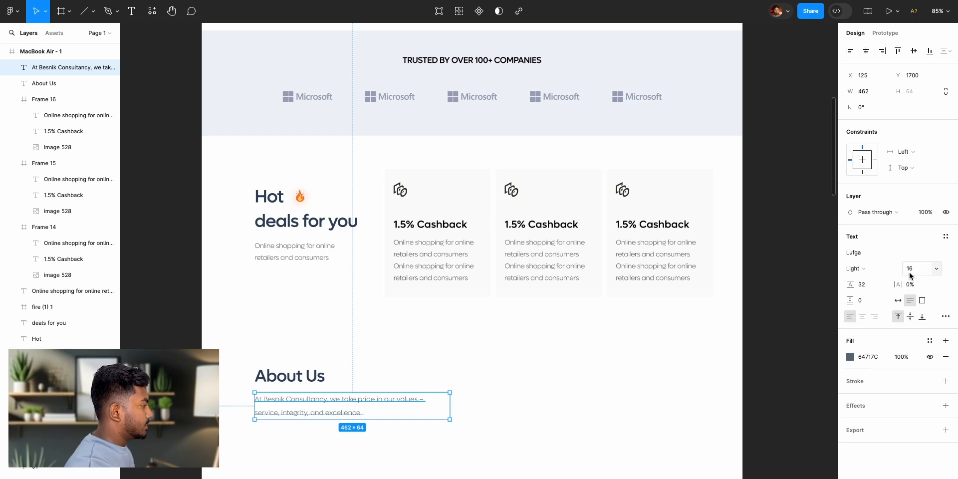
click(810, 328)
- Compare the About Us section with the reference design, examining its Learn more button and surrounding layout
scroll(576, 320, left, 5)
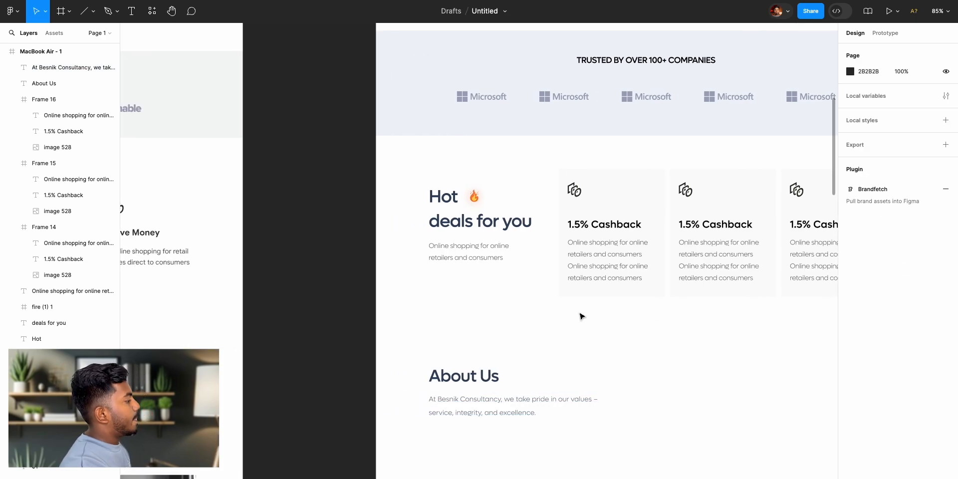
scroll(586, 304, down, 5)
scroll(507, 237, left, 12)
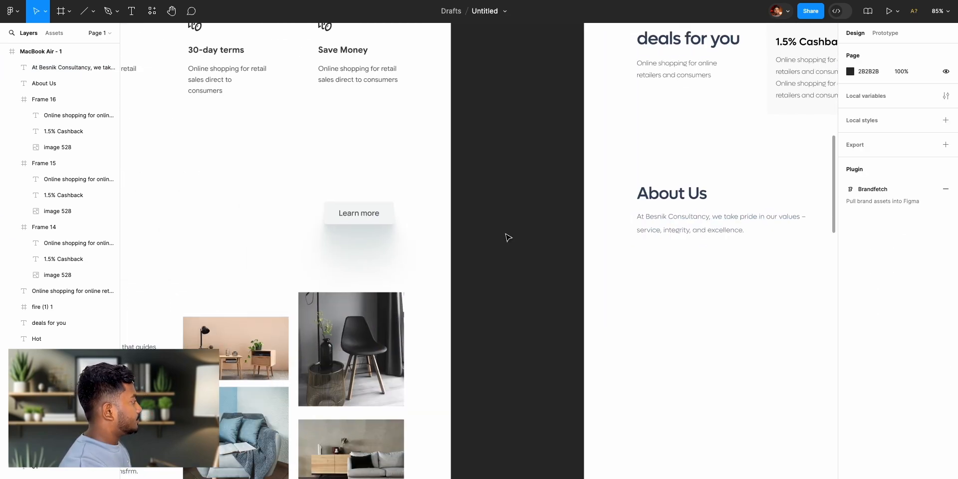
scroll(510, 241, right, 10)
scroll(585, 231, right, 5)
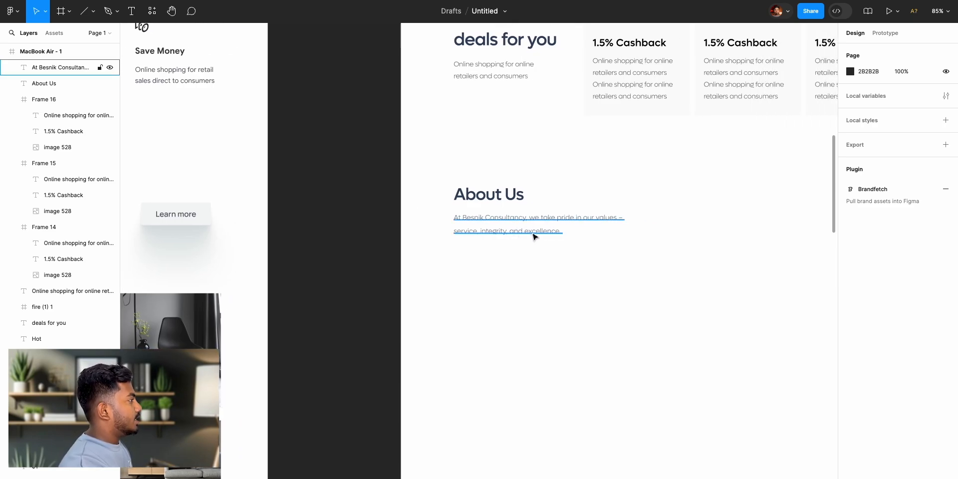
scroll(534, 236, up, 4)
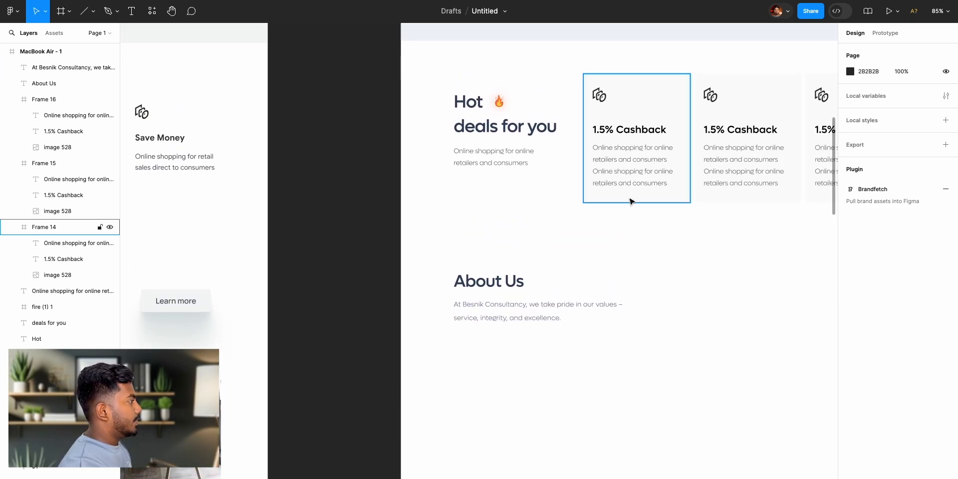
scroll(627, 202, up, 2)
scroll(659, 340, down, 2)
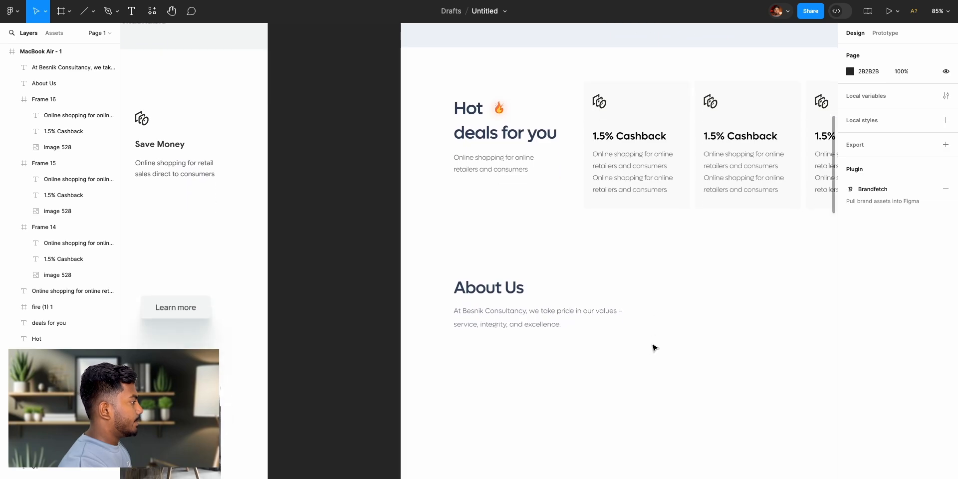
scroll(656, 348, down, 2)
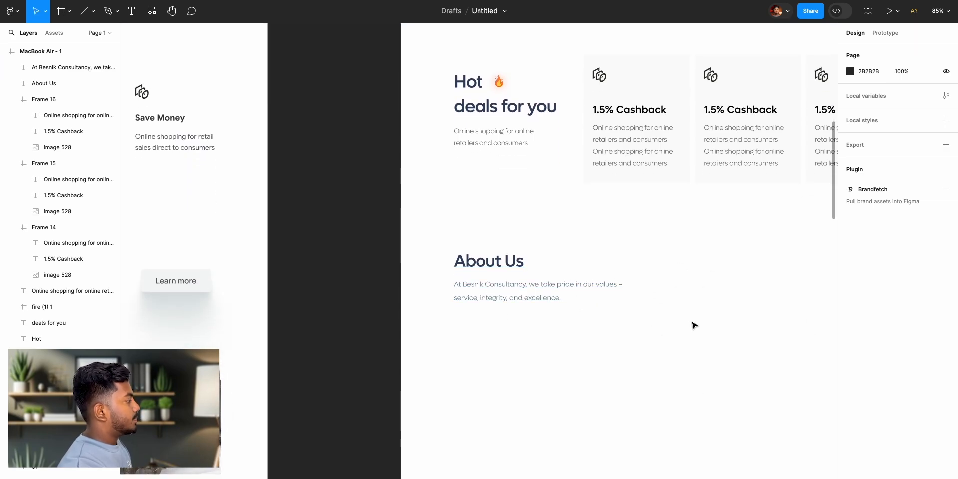
scroll(581, 318, left, 5)
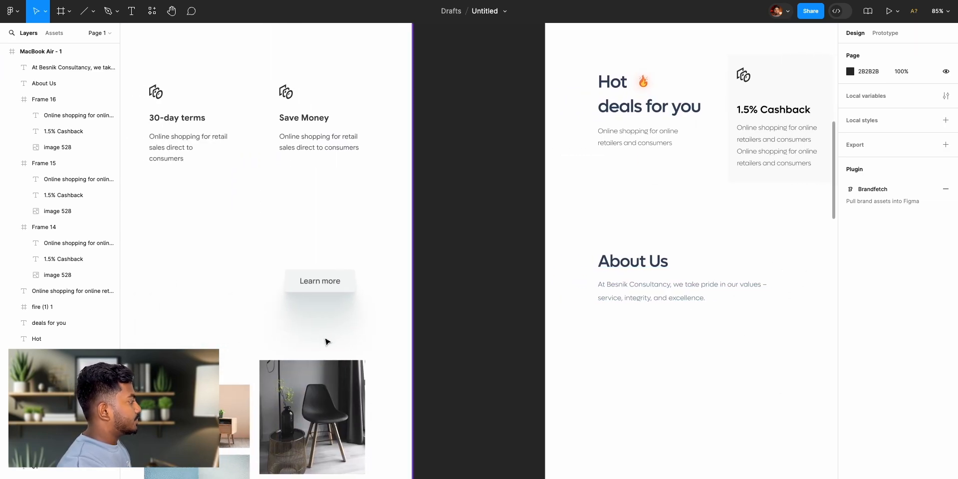
scroll(310, 413, left, 7)
scroll(310, 413, down, 6)
scroll(327, 313, up, 2)
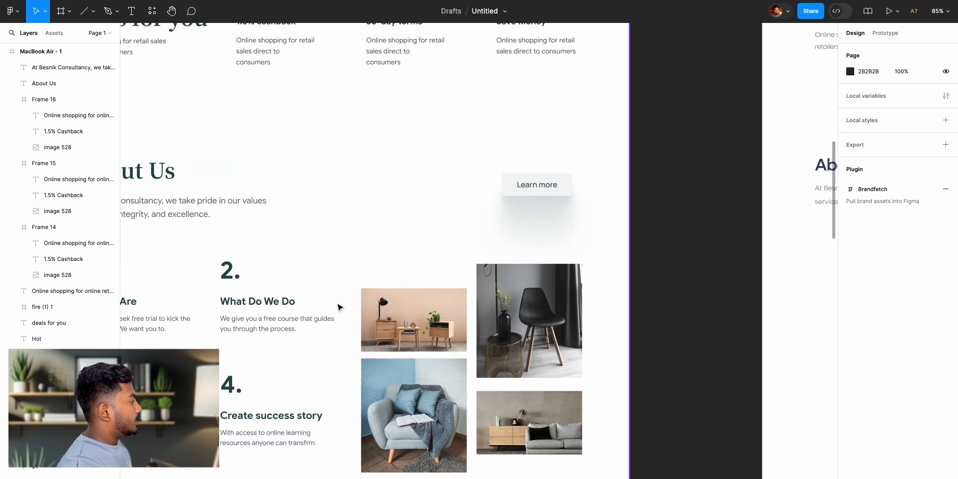
scroll(732, 370, right, 10)
scroll(733, 372, up, 3)
scroll(728, 370, left, 10)
scroll(278, 284, right, 2)
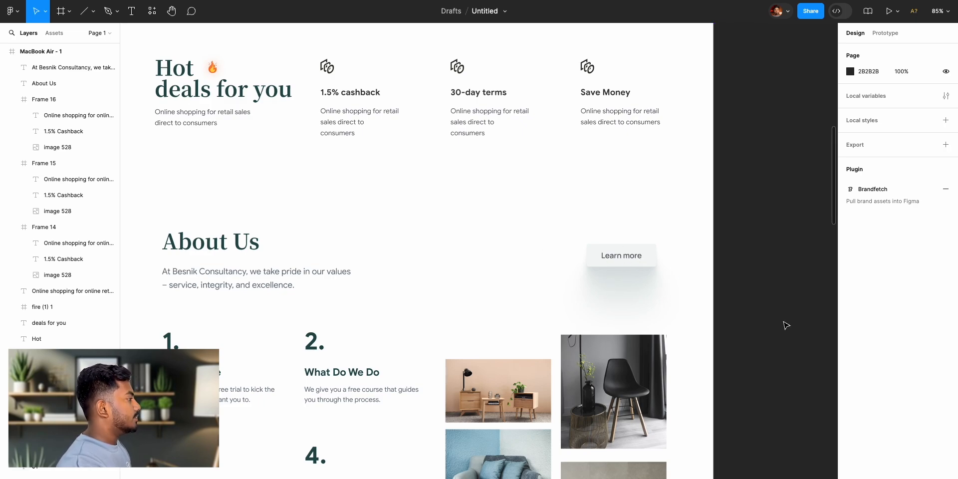
- Add a "Learn More" text across from the About Us heading at X 964, Y 1678, in Regular weight
scroll(787, 325, right, 10)
scroll(787, 326, down, 2)
key(t)
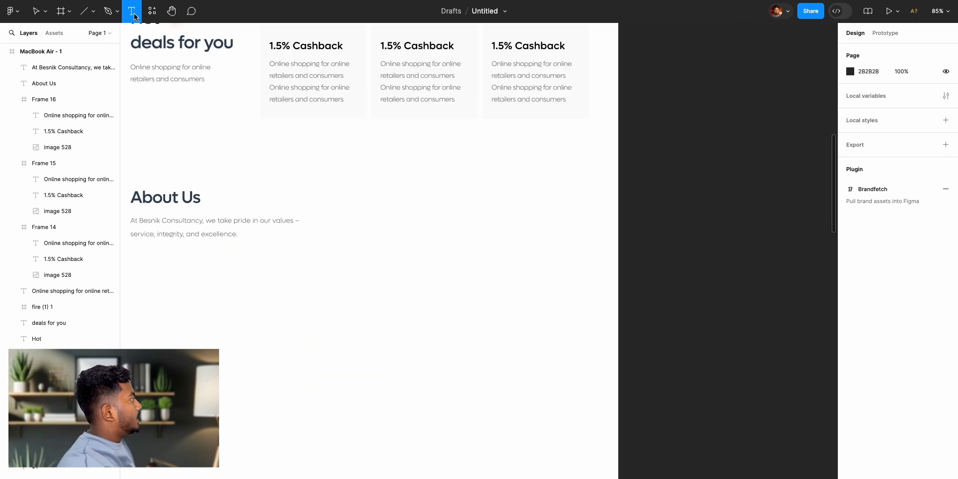
click(486, 205)
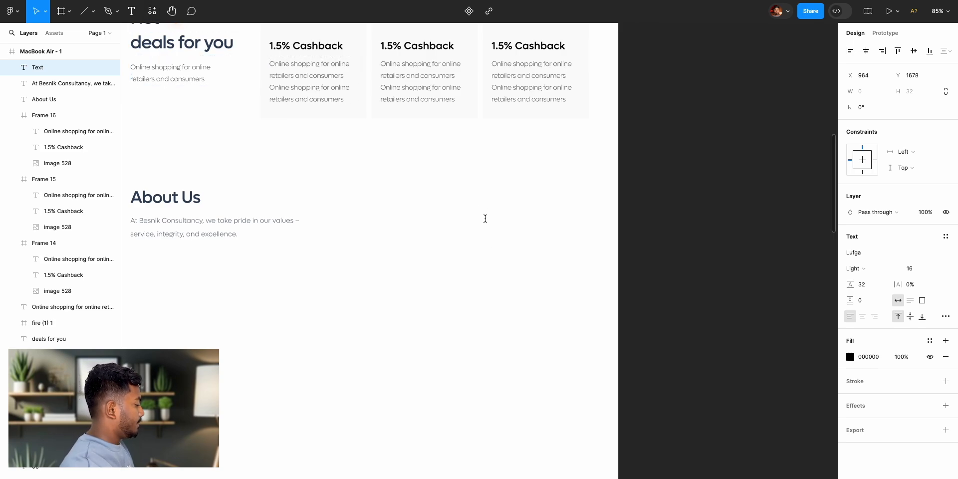
text(Learn More)
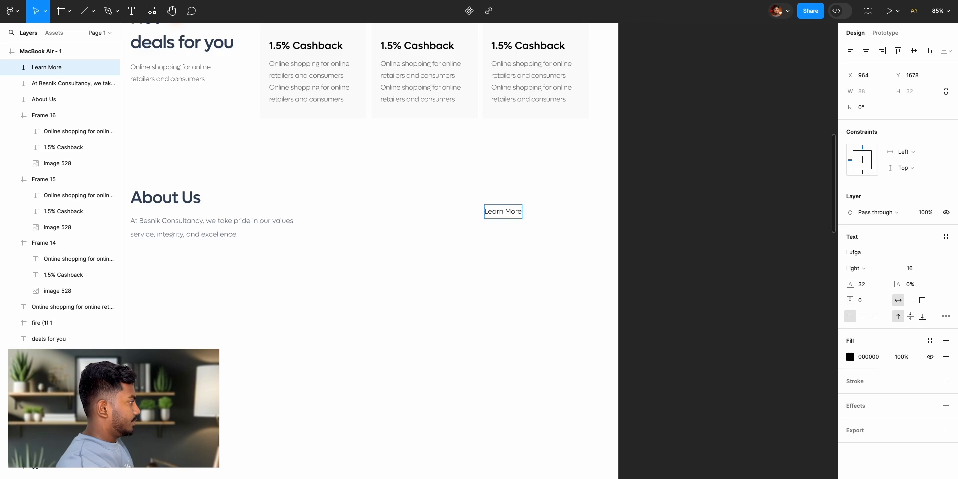
key(Escape)
click(855, 268)
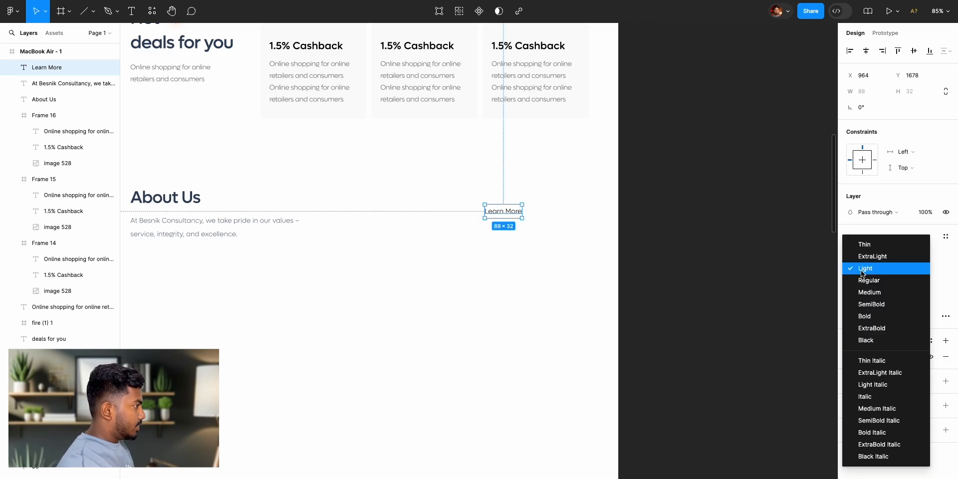
click(864, 284)
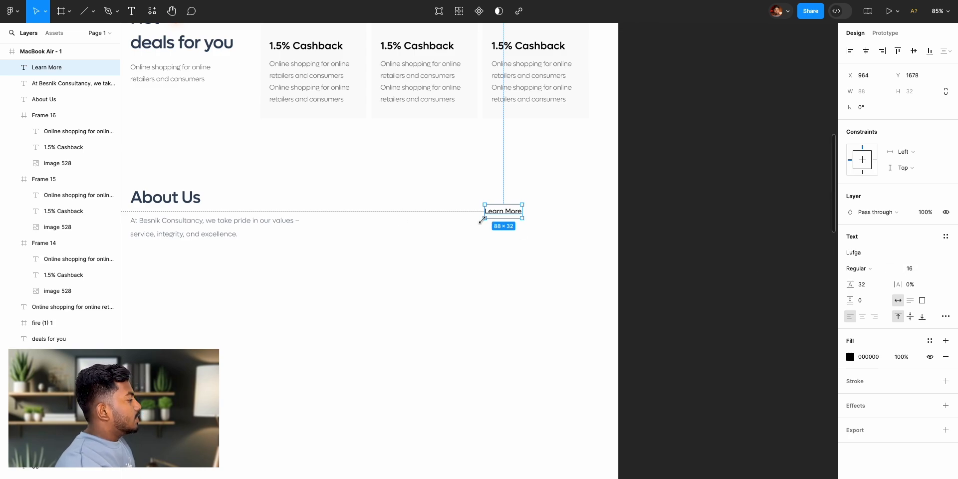
click(712, 221)
- Wrap the Learn More text in an auto layout frame with 28 horizontal and 12 vertical padding
click(505, 215)
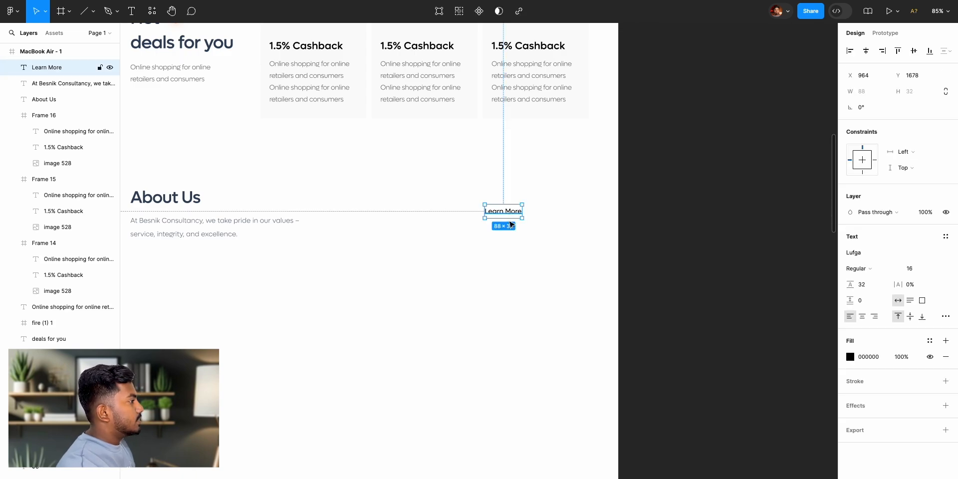
key(shift+a)
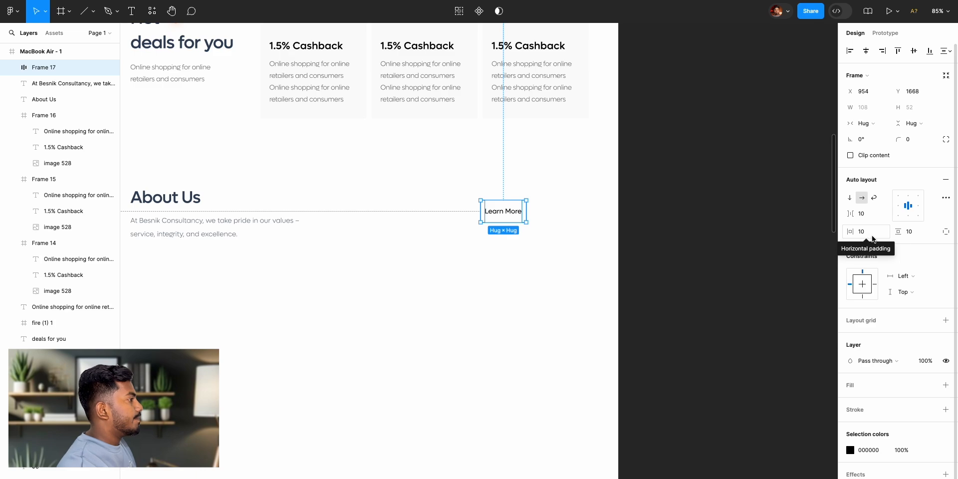
drag(850, 232, 901, 234)
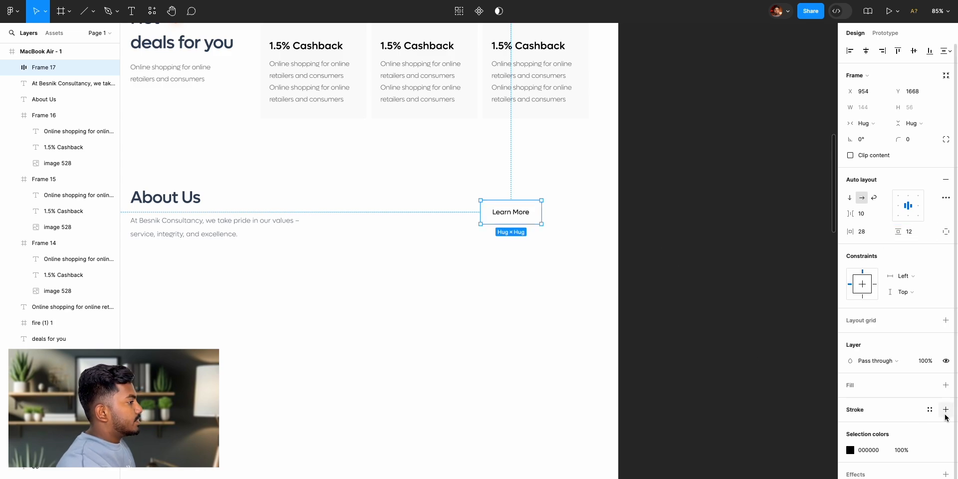
- Give the Learn More button frame a red FF1919 fill
click(946, 386)
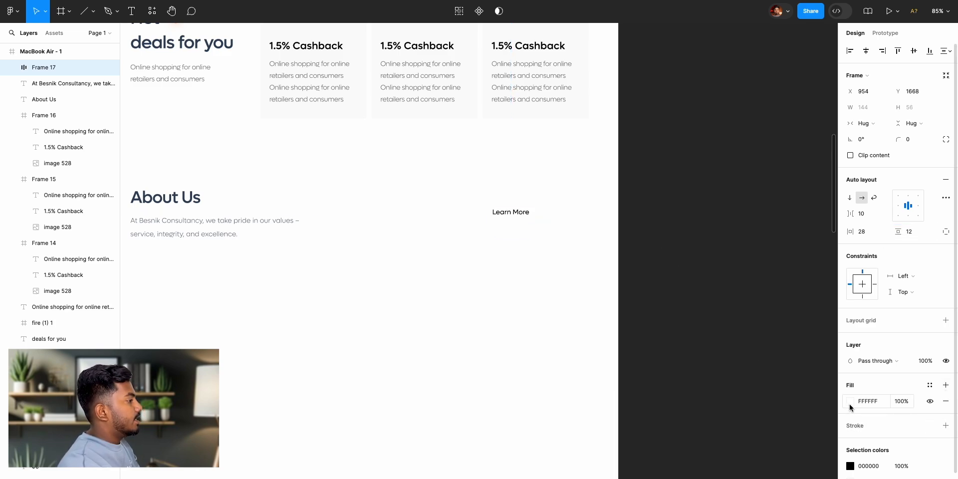
click(851, 402)
text(FF2222)
key(Return)
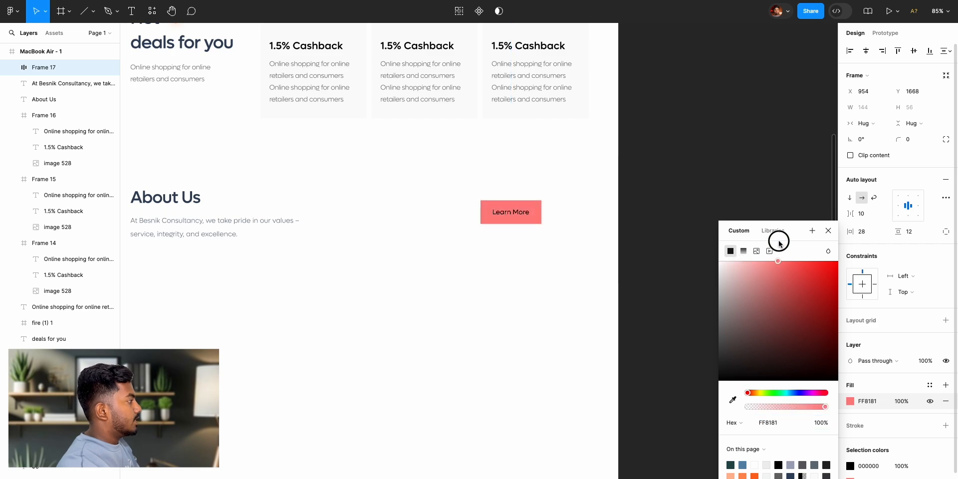
drag(827, 223, 828, 225)
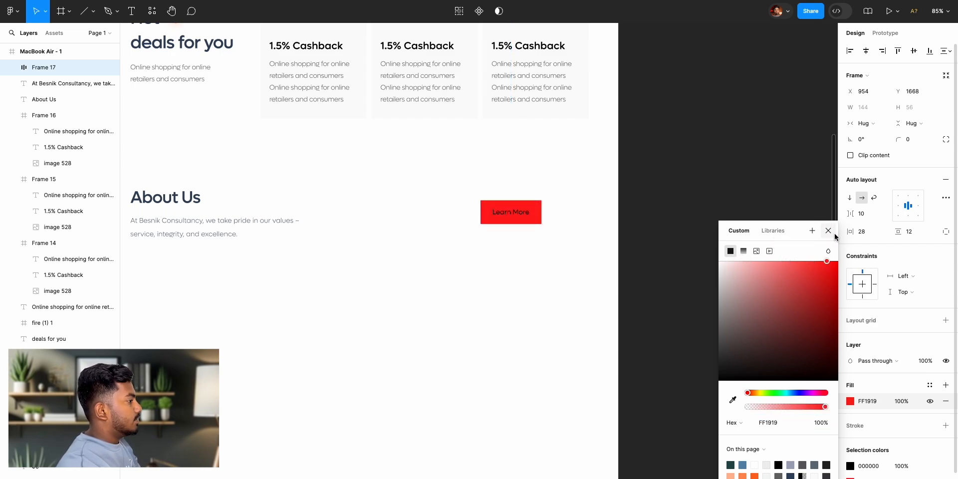
click(830, 231)
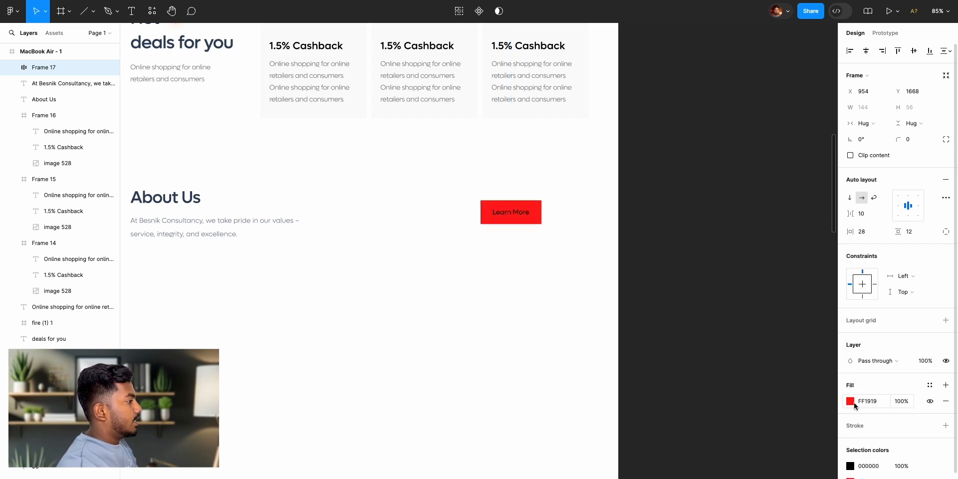
- Colour the Learn More button's label white, FFFFFF
double_click(522, 216)
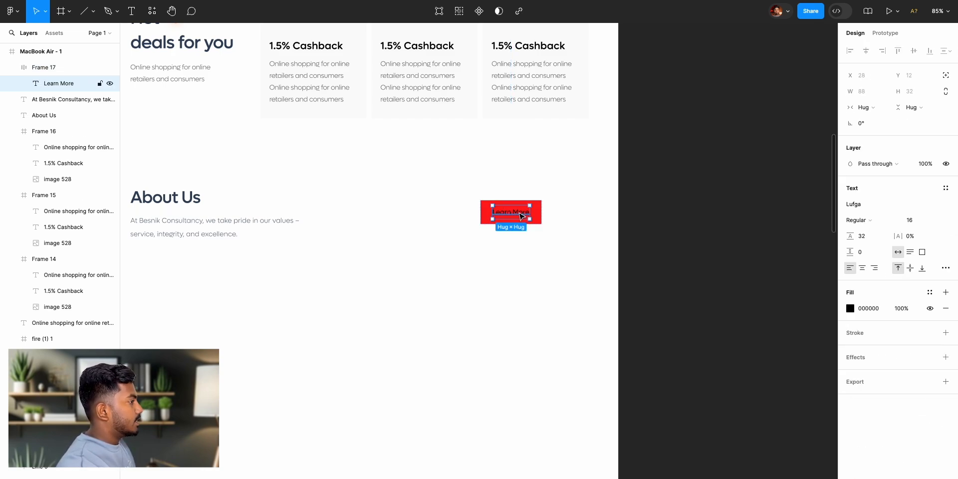
click(852, 309)
text(FFFFFF)
key(Return)
click(721, 231)
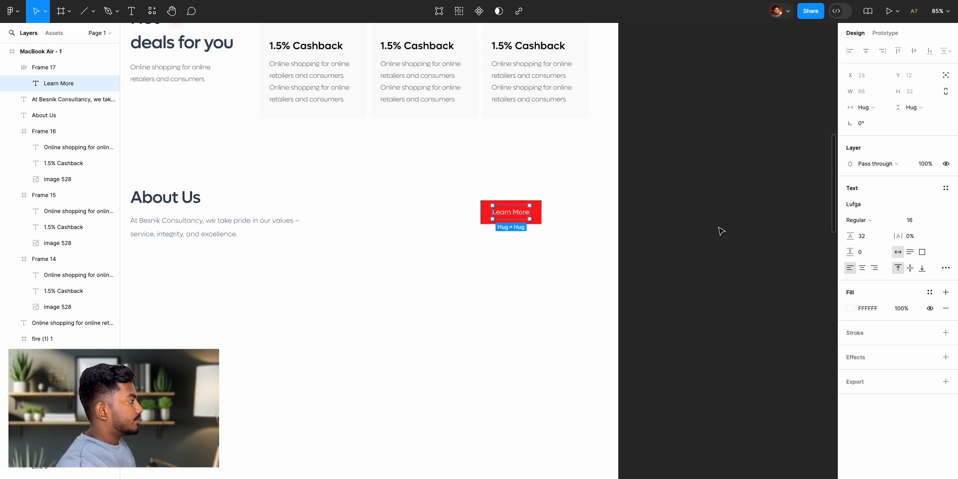
- Replace the red button's label with "Click here" to test how its auto layout resizes
click(525, 219)
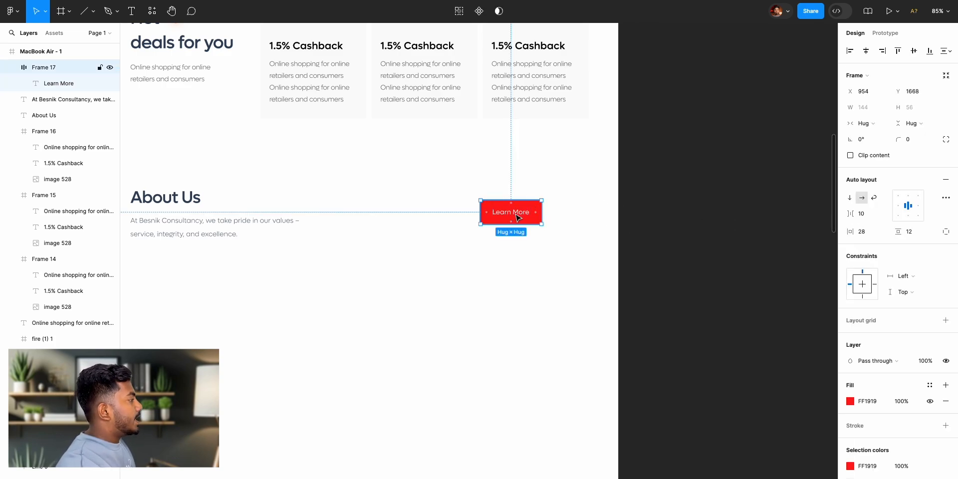
double_click(518, 218)
double_click(516, 214)
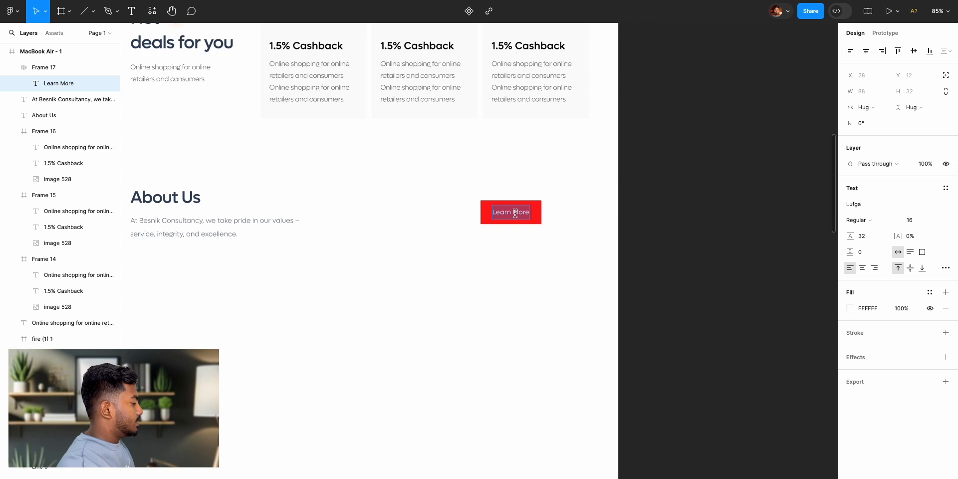
key(BackSpace)
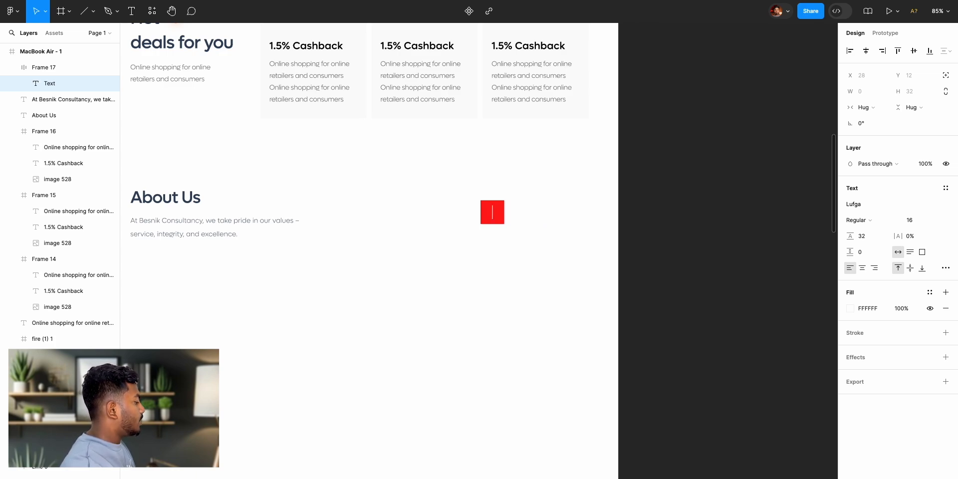
text(Click)
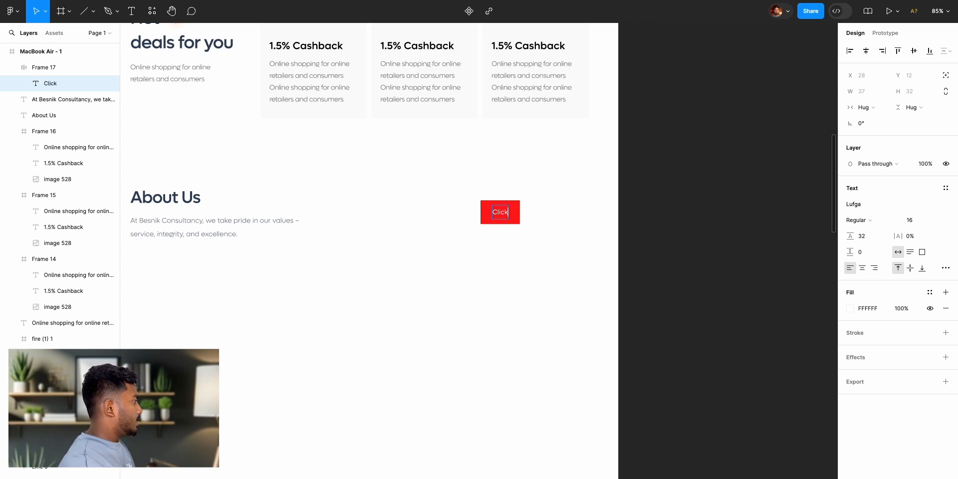
text( here)
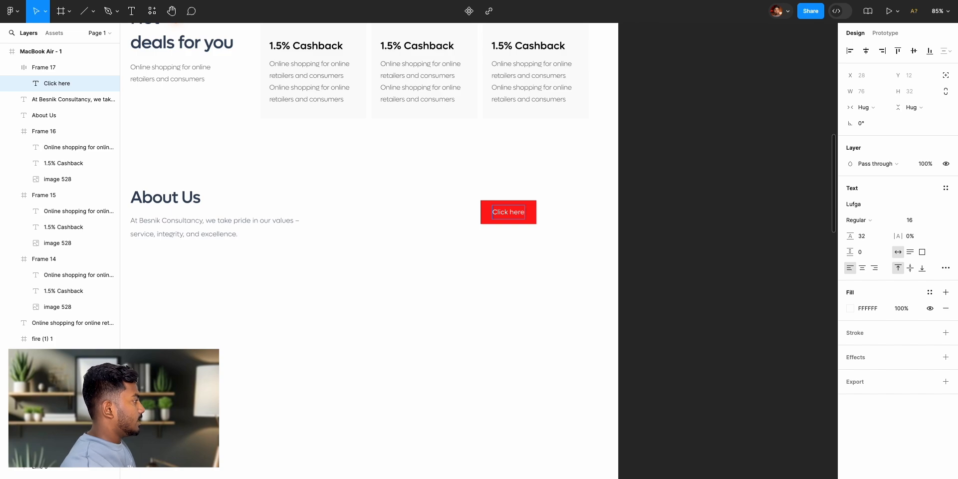
key(Escape)
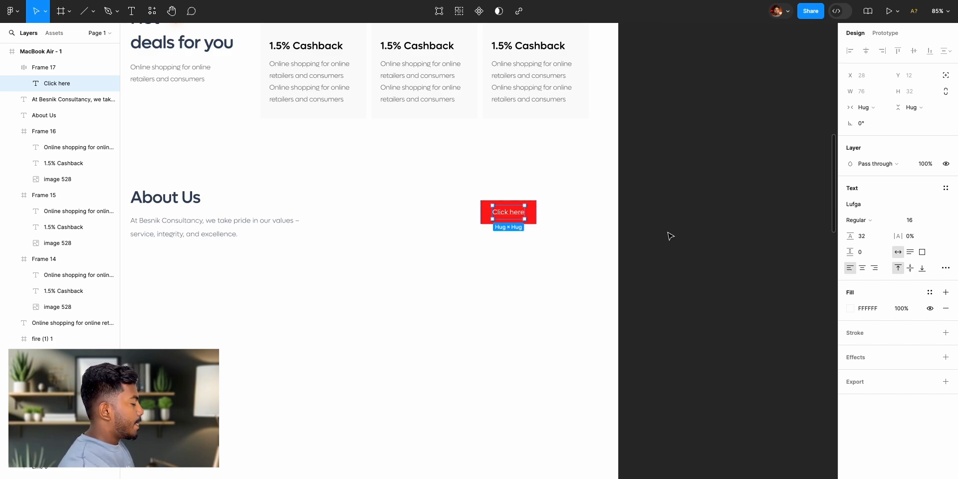
- Restore the red button's label to "Learn More"
key(Return)
text(Learn More)
key(Escape)
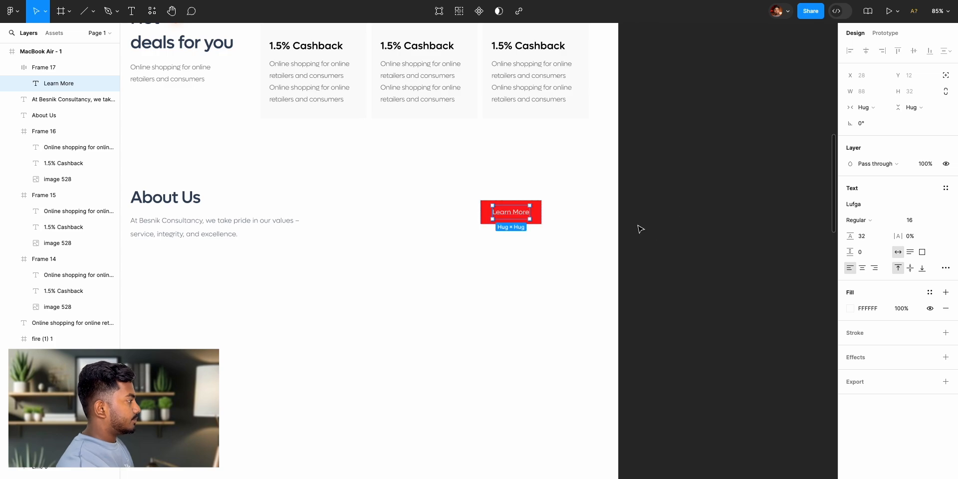
- Round the Learn More button's corners with a radius of 4
key(Escape)
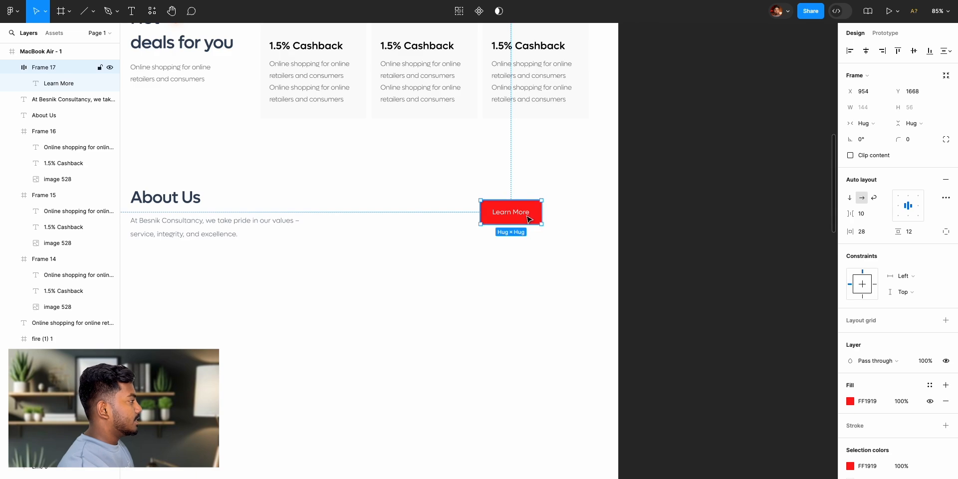
click(918, 142)
text(1)
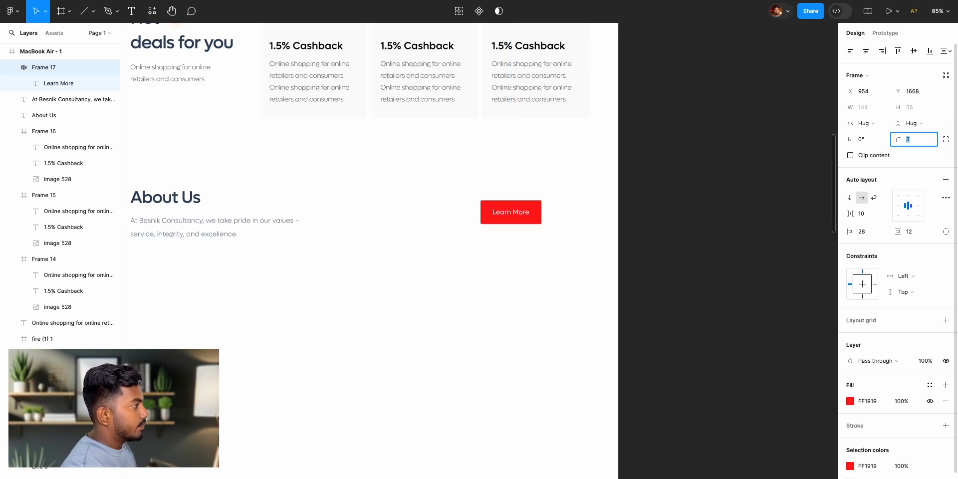
click(659, 190)
click(512, 211)
- Recolour the Learn More button's fill to EEF3F9, sampled from the background band of the trusted-companies section
scroll(451, 210, left, 10)
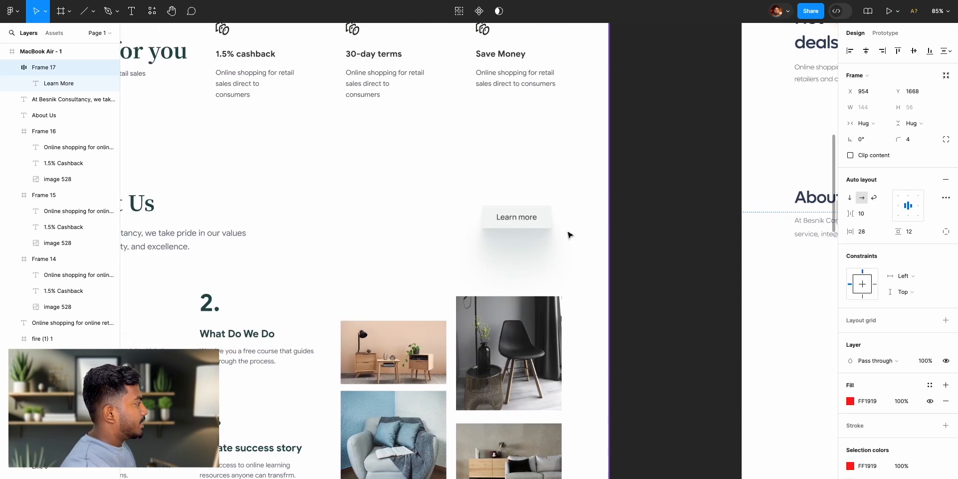
scroll(668, 232, right, 8)
scroll(664, 235, up, 5)
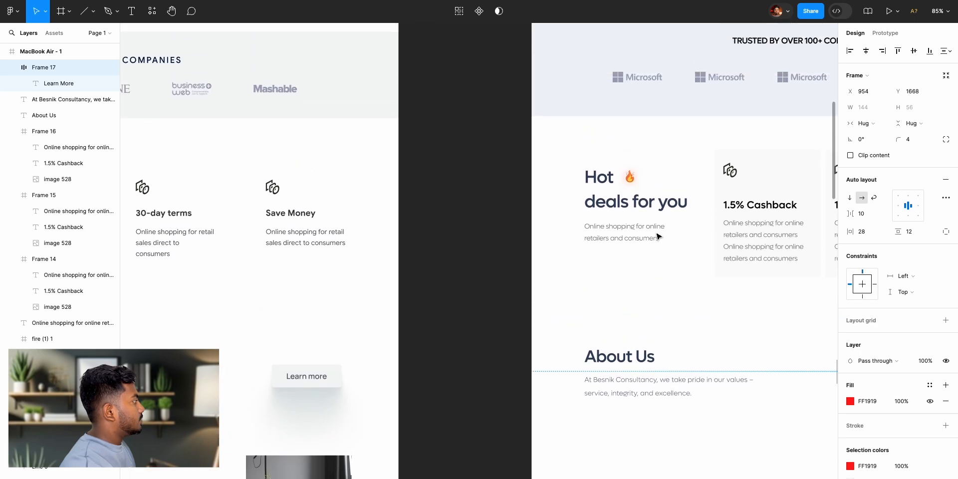
scroll(658, 236, up, 3)
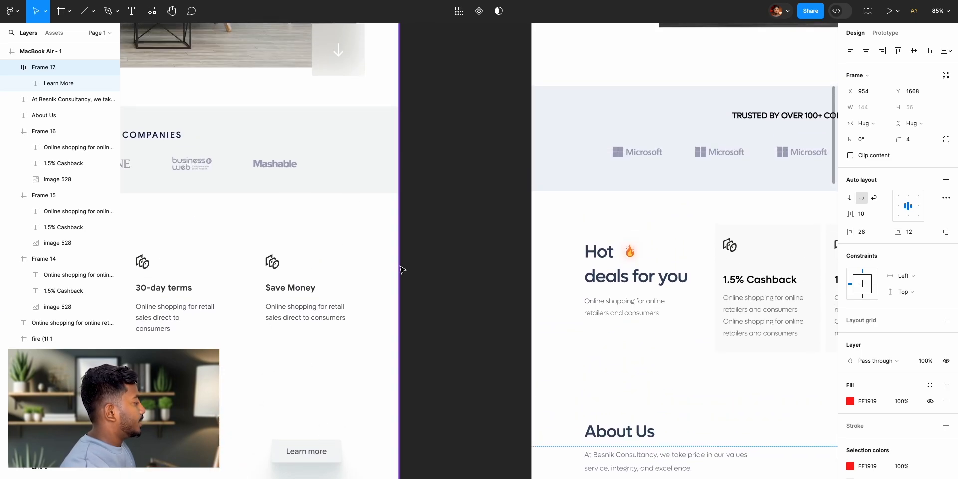
scroll(571, 271, right, 15)
scroll(571, 271, left, 3)
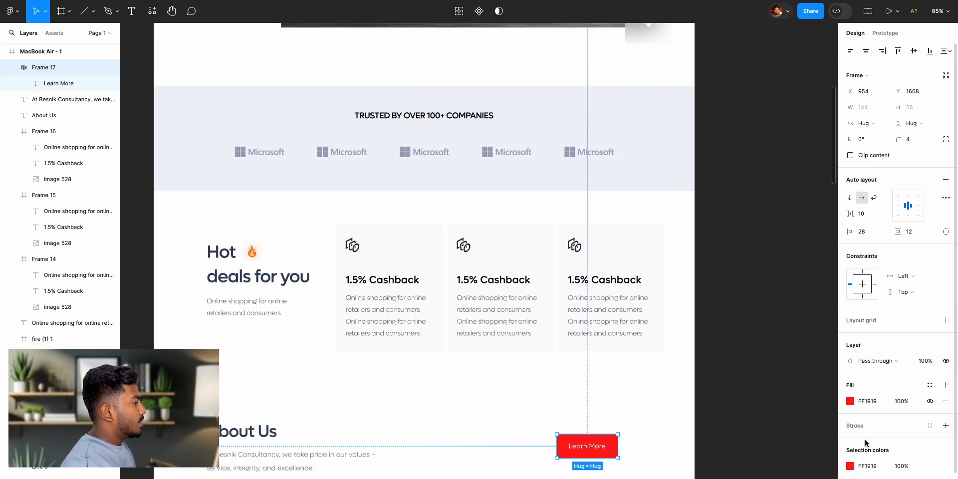
click(851, 401)
click(733, 400)
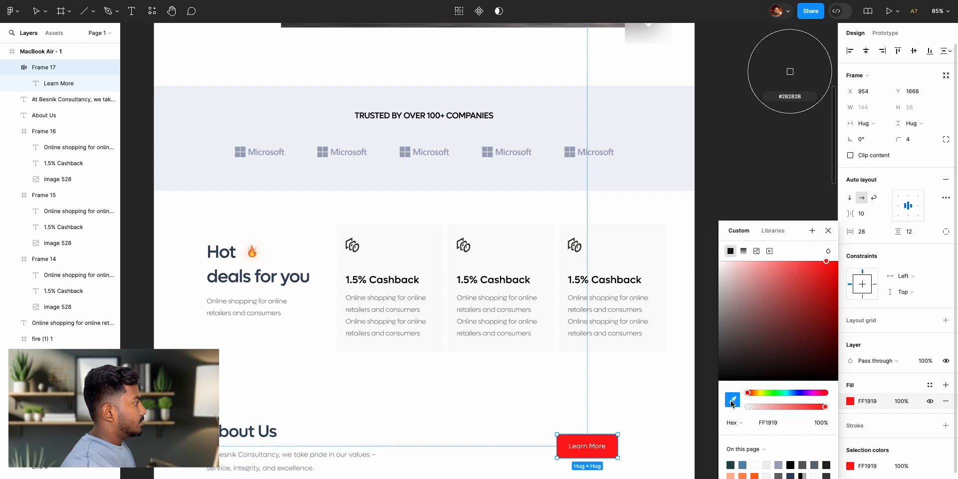
click(619, 130)
click(828, 231)
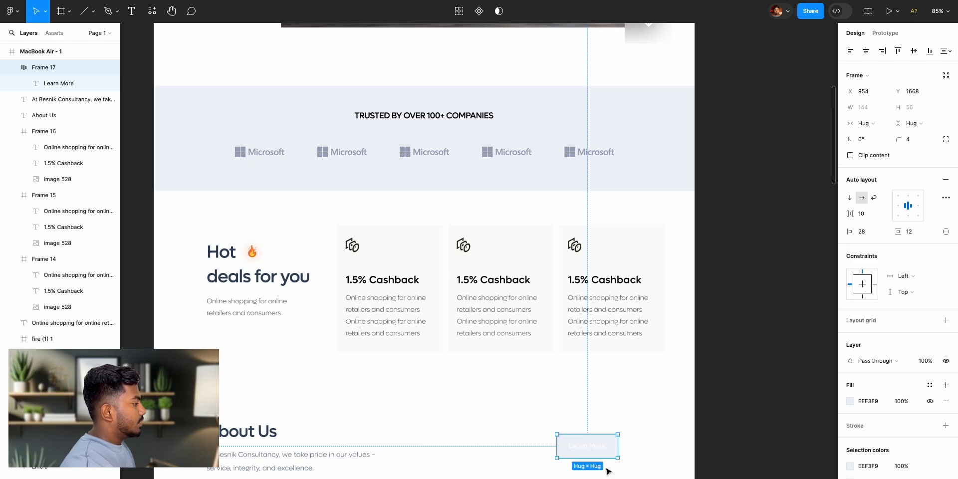
- Colour the Learn More label 31455E by sampling the About Us heading
double_click(592, 452)
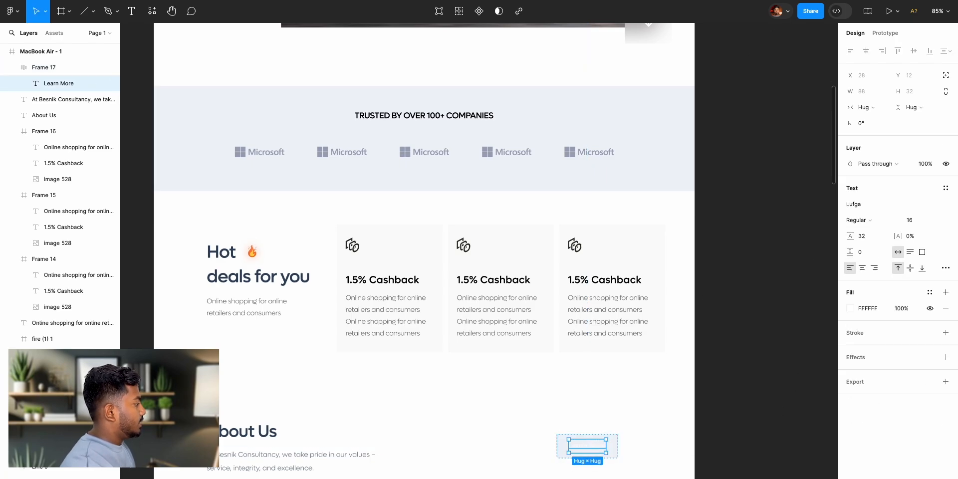
click(850, 309)
click(733, 400)
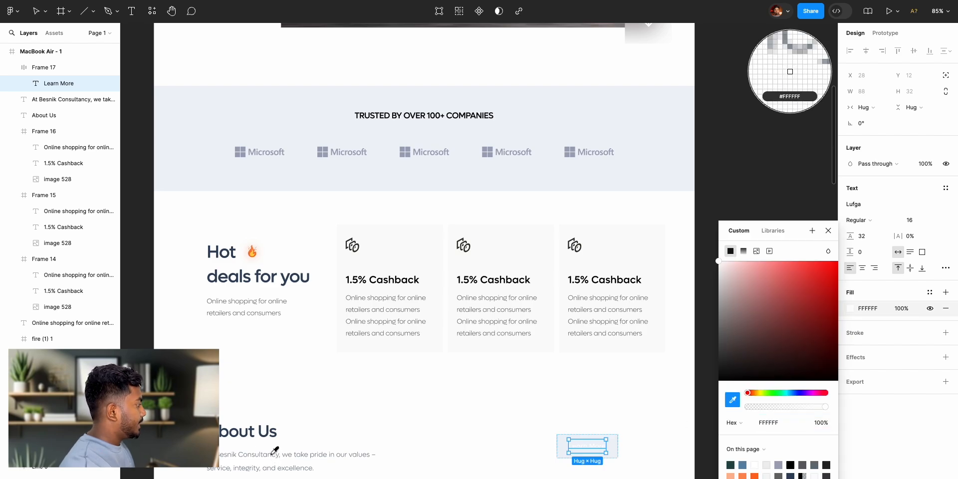
scroll(275, 453, up, 5)
click(269, 429)
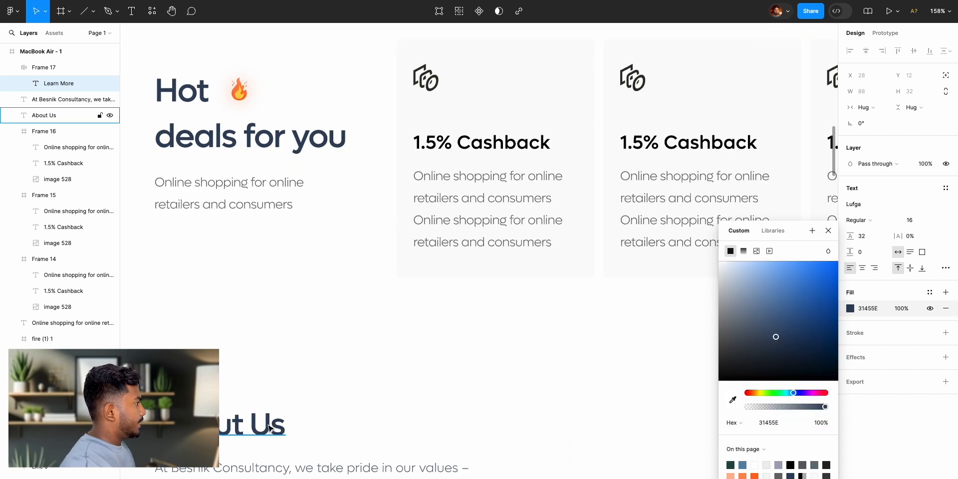
scroll(662, 417, right, 3)
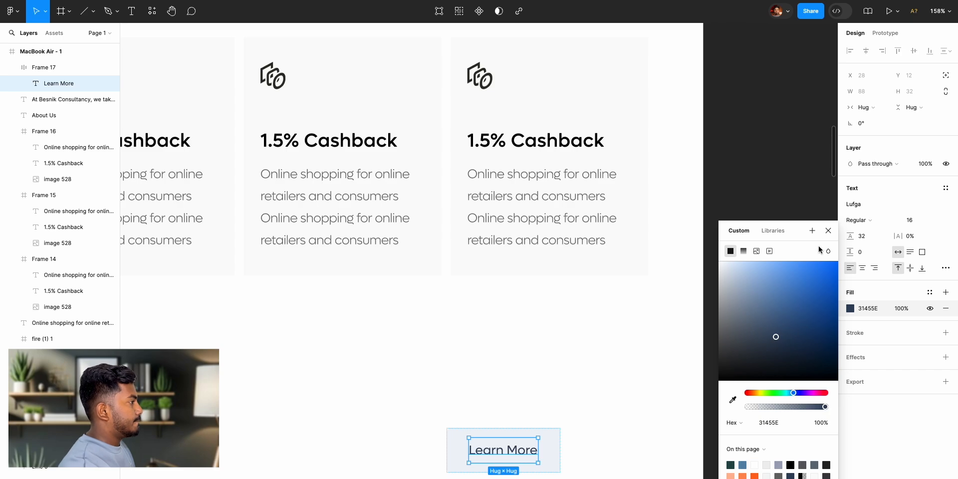
click(817, 230)
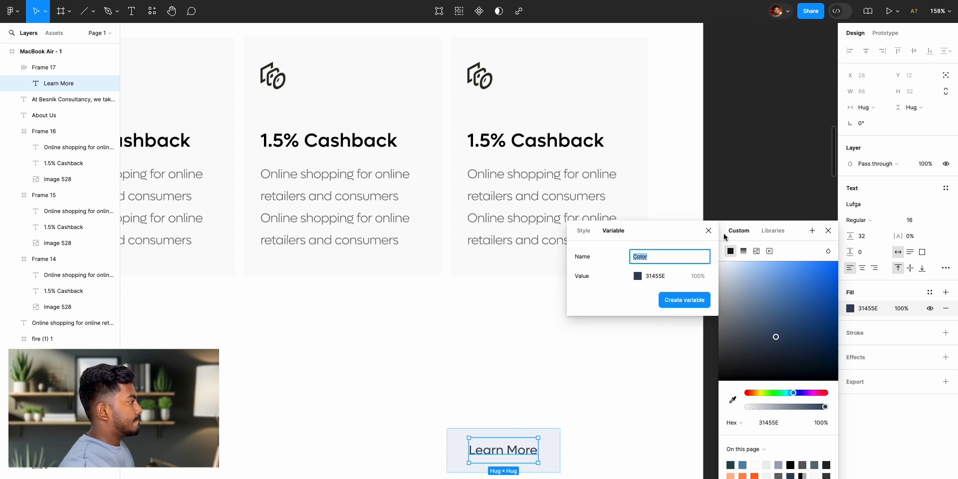
click(767, 226)
key(Escape)
click(769, 398)
- Move the Learn More button closer to the page's right margin, at X 1043 and Y 1676
scroll(770, 398, down, 5)
scroll(770, 398, up, 3)
click(644, 424)
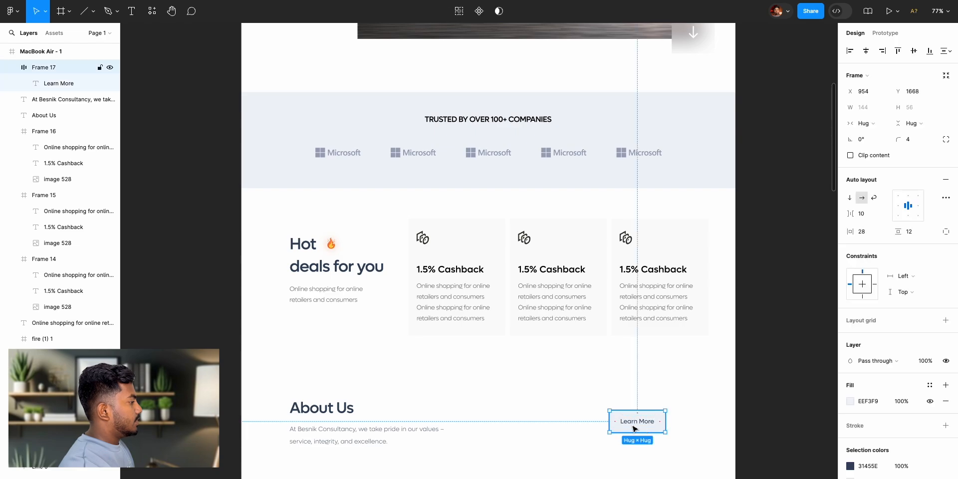
drag(656, 431, 668, 429)
scroll(754, 436, down, 3)
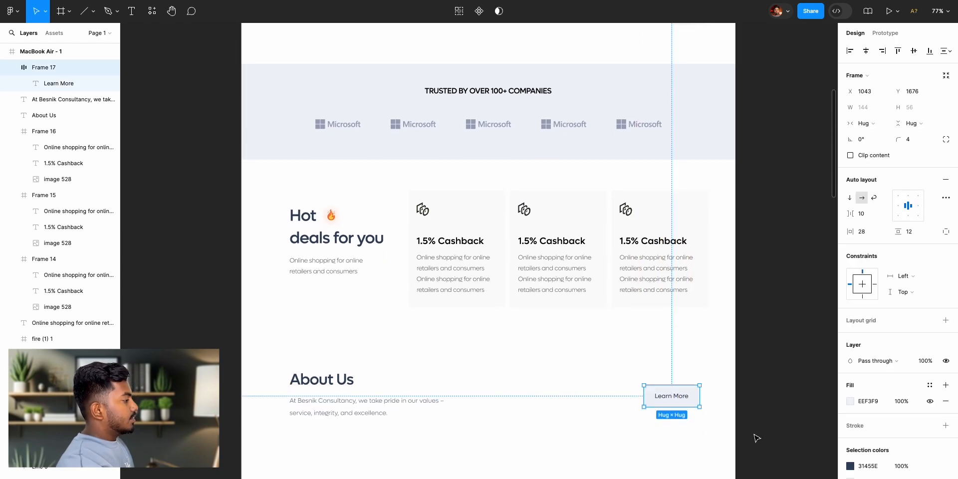
click(774, 402)
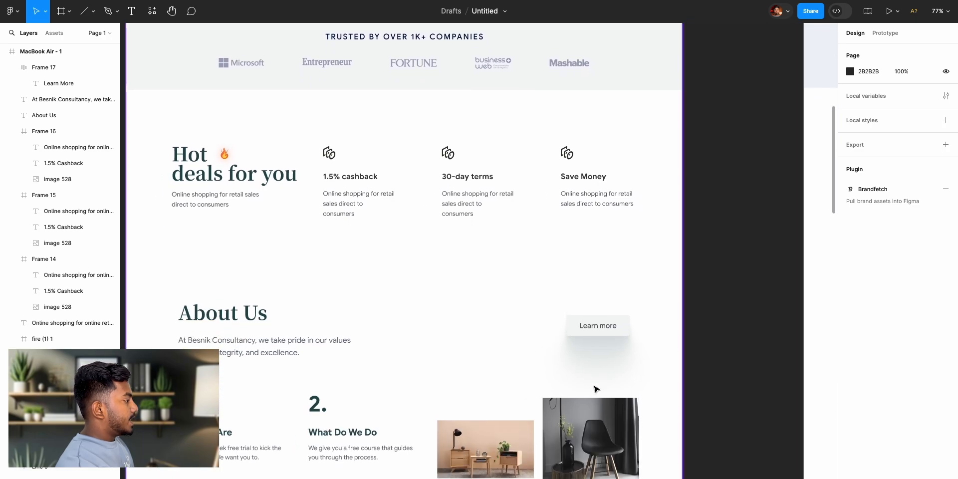
- Add a drop shadow effect to the Learn More button
scroll(597, 388, down, 1)
scroll(594, 341, up, 3)
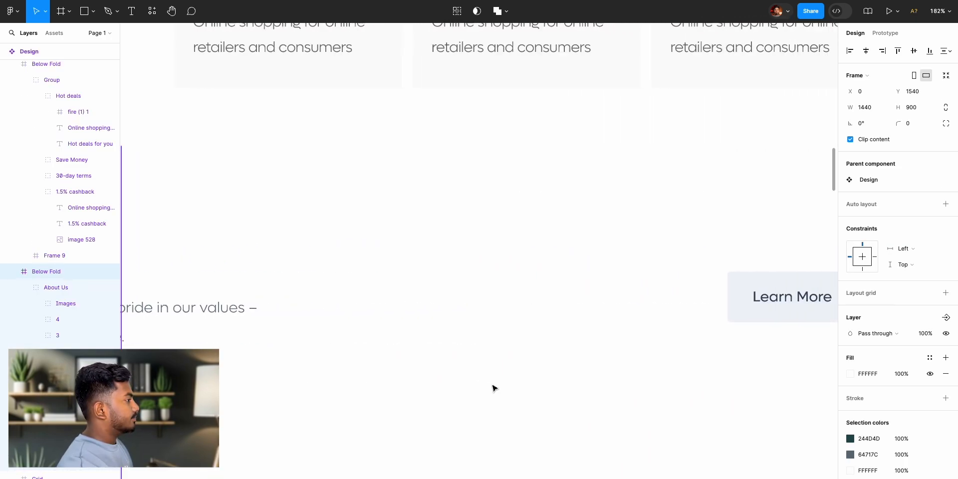
scroll(491, 374, right, 2)
click(532, 297)
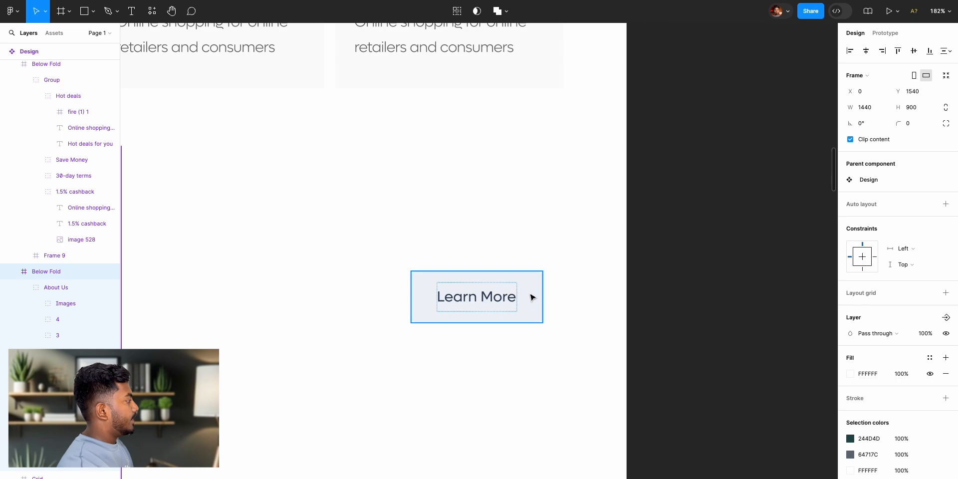
click(532, 298)
scroll(888, 442, down, 2)
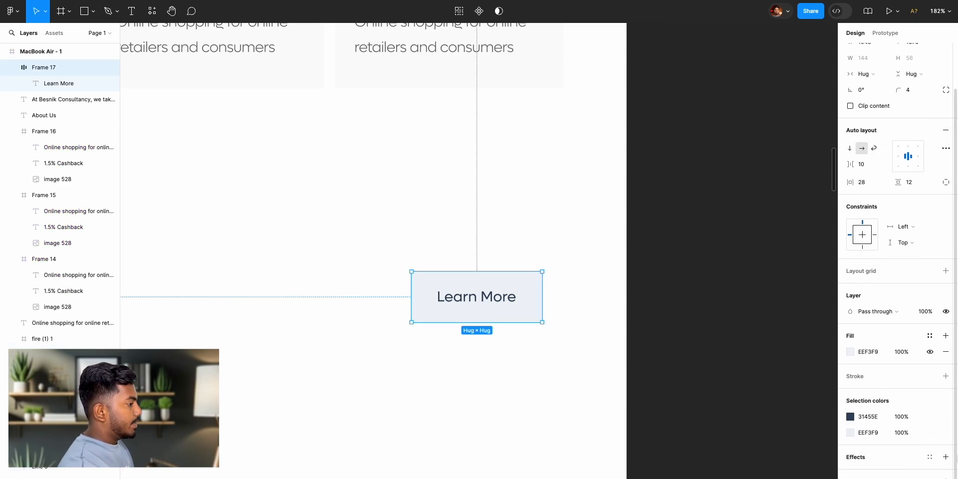
click(946, 458)
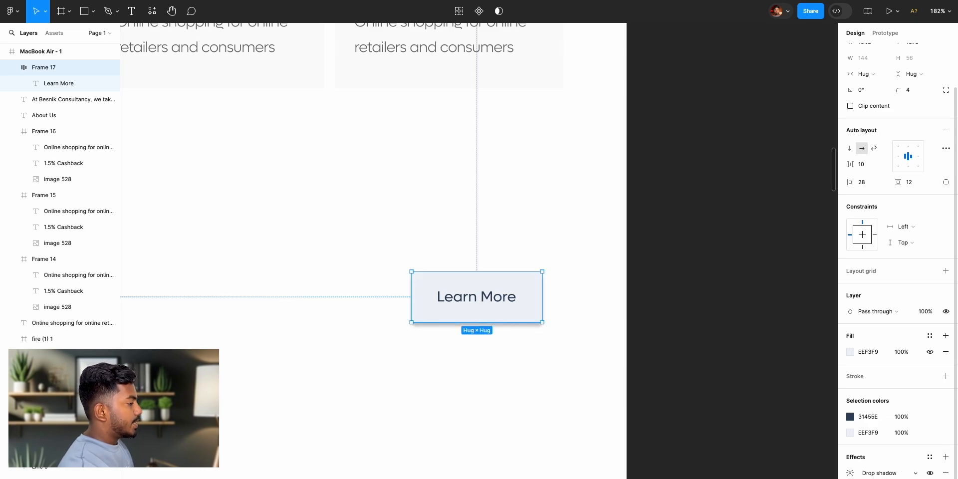
scroll(893, 472, down, 1)
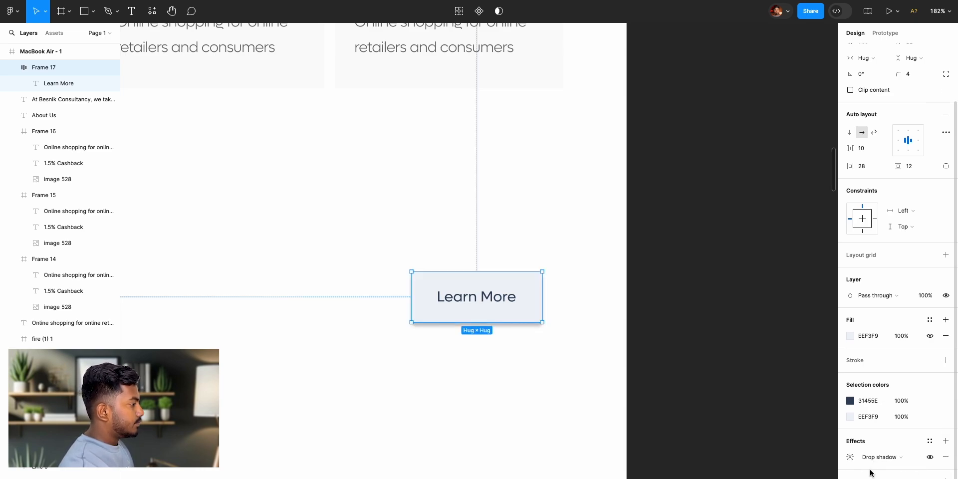
- Set the drop shadow's colour to C5CED8 at 100% opacity, starting from a sample of the button's fill
click(851, 457)
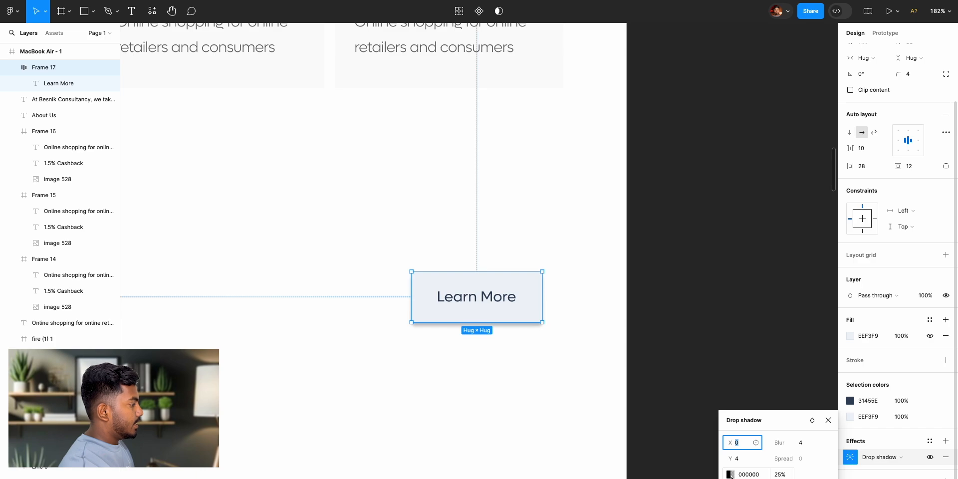
click(730, 474)
click(613, 401)
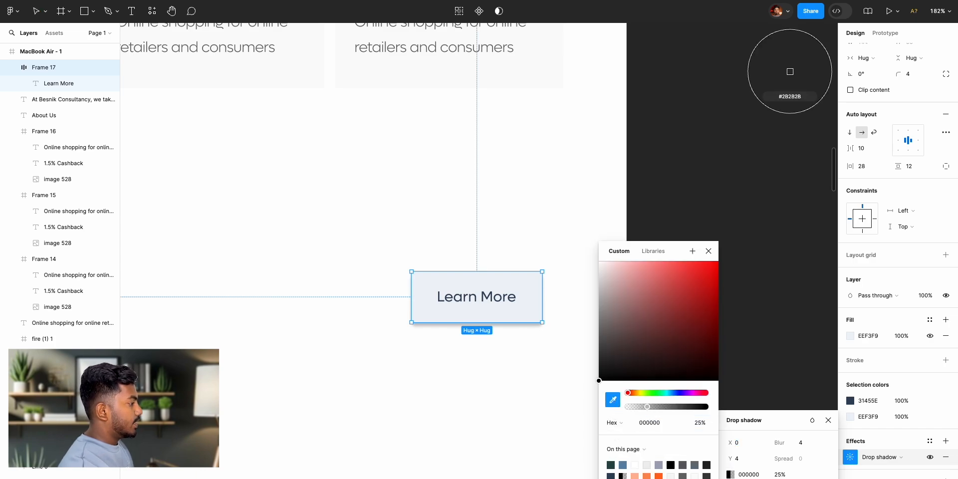
click(524, 287)
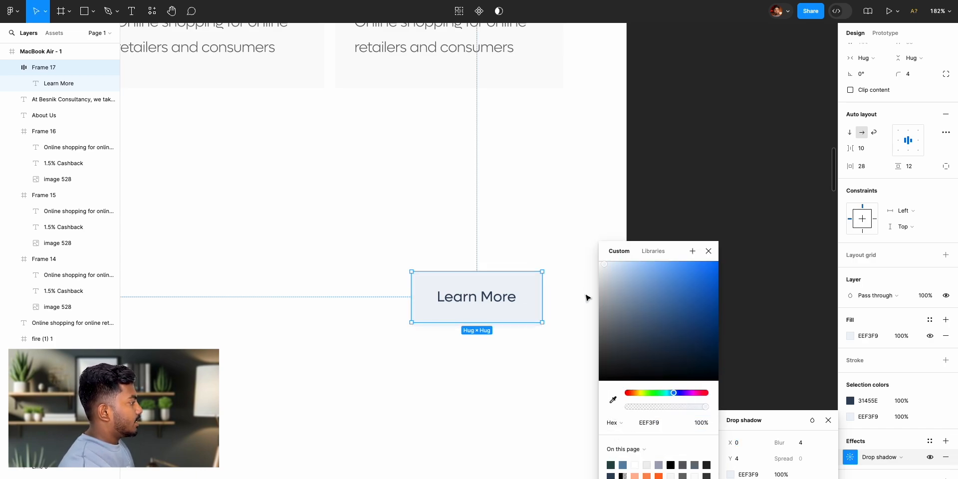
mouse_move(610, 279)
mouse_down()
mouse_move(616, 284)
mouse_move(609, 280)
mouse_up()
click(709, 252)
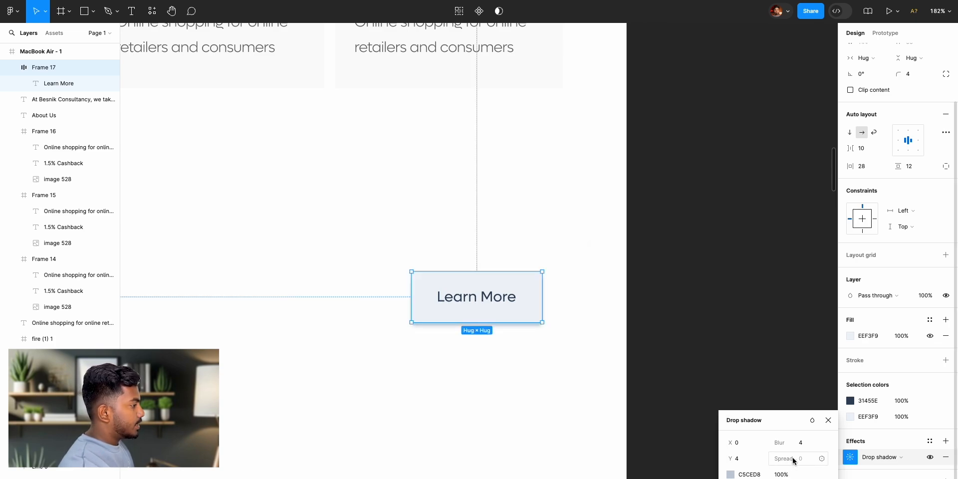
- Raise the drop shadow's blur to 38.4 and set its Y offset to 13
drag(809, 444, 955, 456)
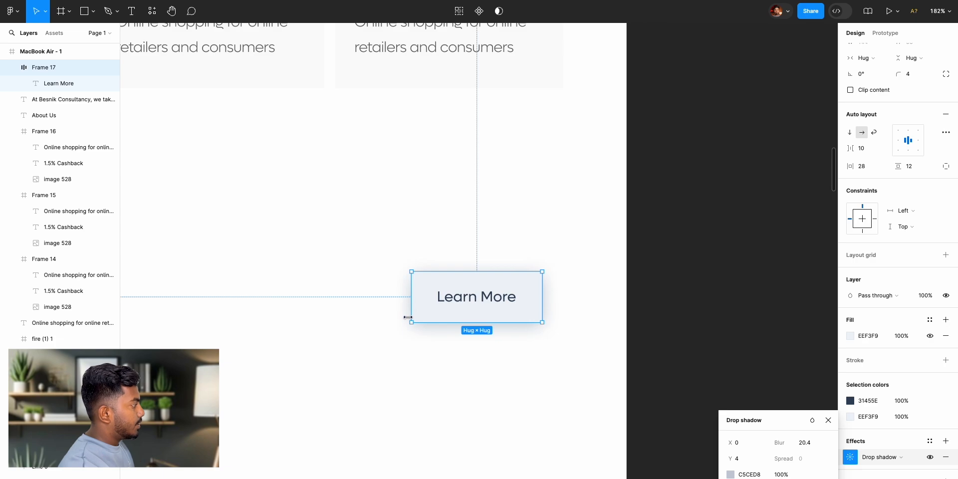
drag(732, 459, 5, 455)
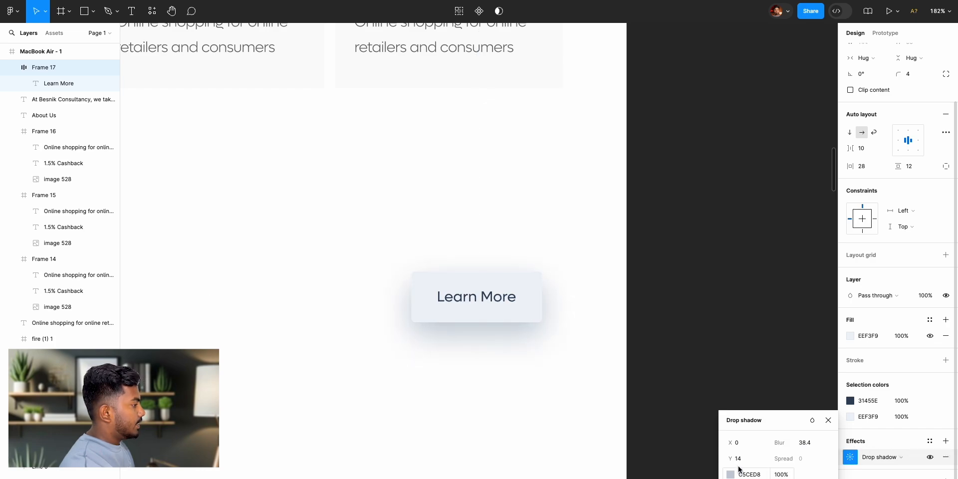
drag(733, 459, 740, 459)
drag(746, 460, 731, 460)
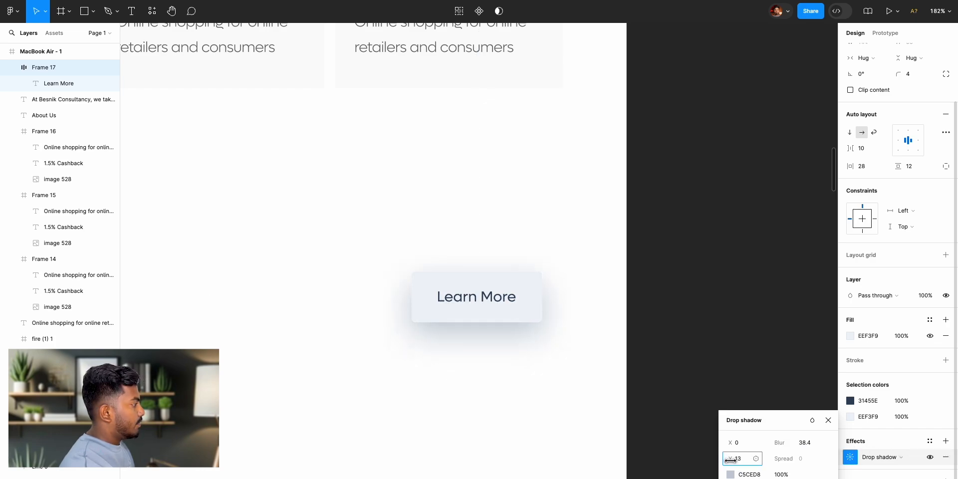
click(747, 464)
- Try a drop shadow blur of 5, settle on a blur of 10, and lower the shadow's opacity to 27%
click(800, 445)
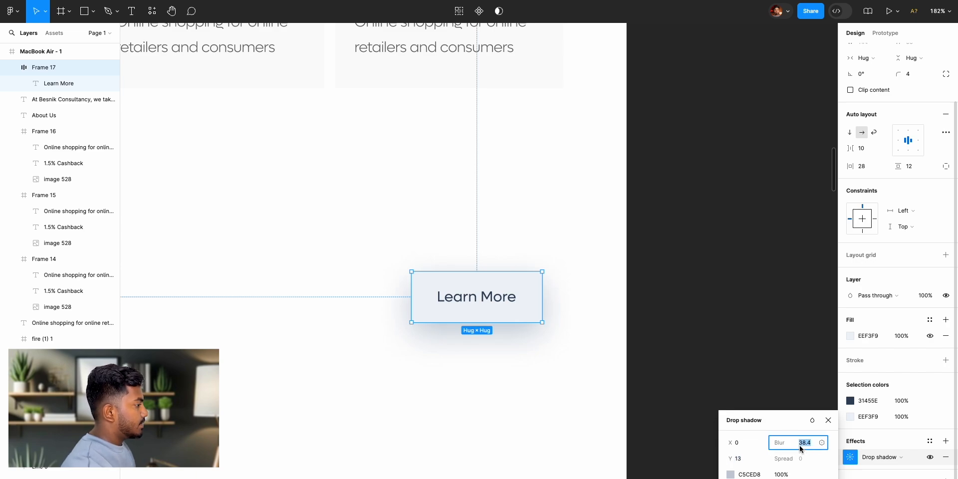
text(5)
key(Return)
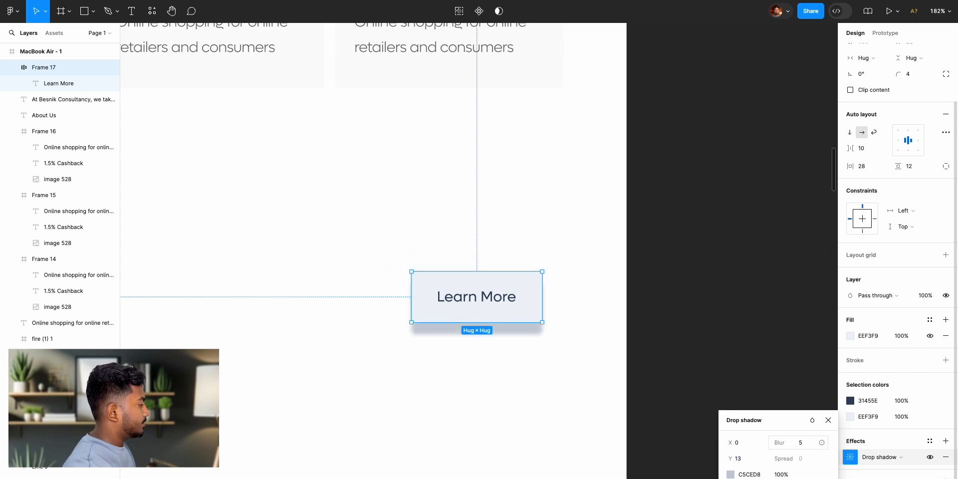
click(806, 449)
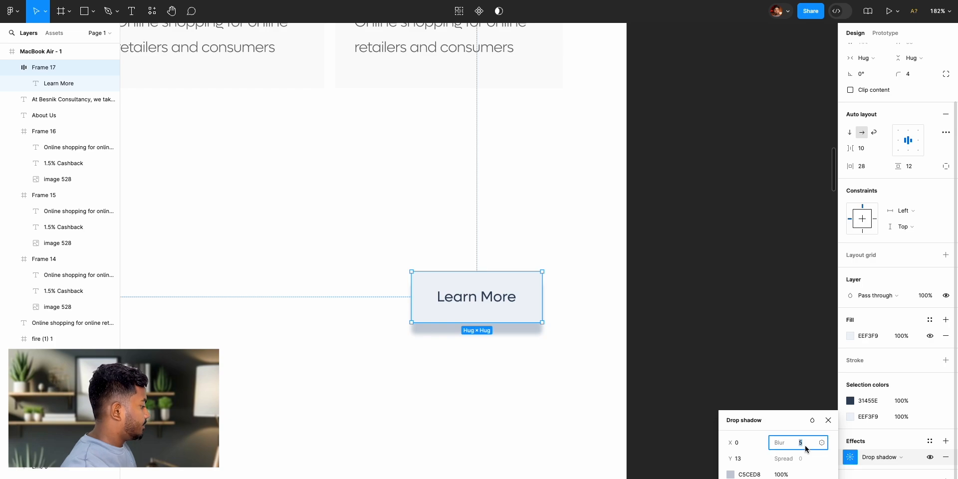
key(Return)
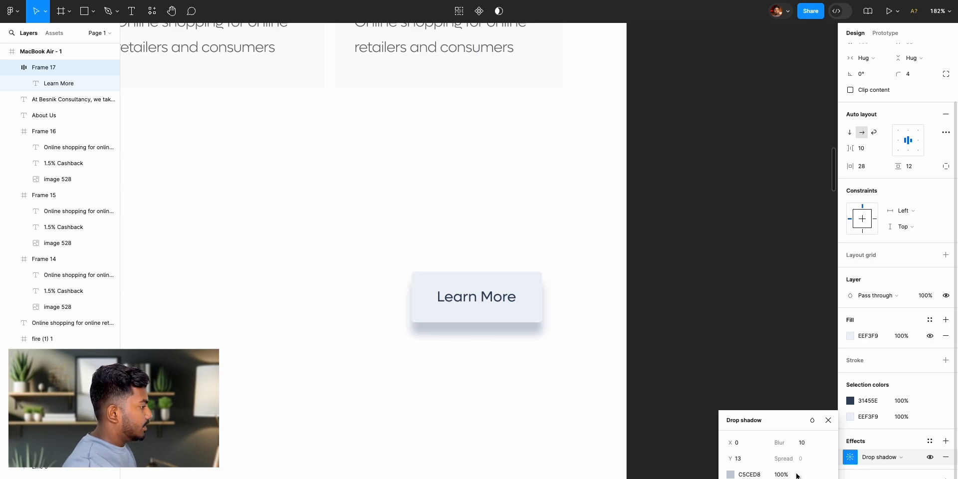
drag(771, 476, 751, 477)
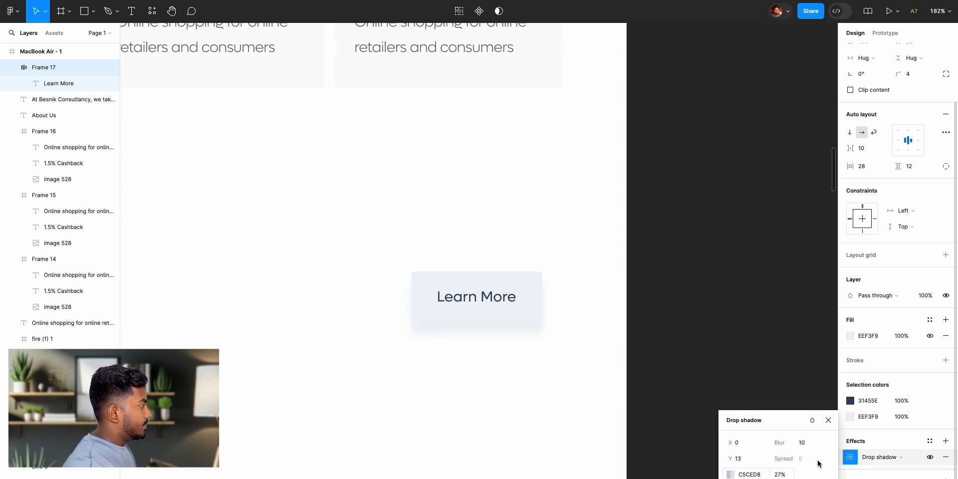
- Duplicate the Learn More button's drop shadow and set the copy's offsets to X 7 and Y 24 with a blur of 18.1
click(841, 459)
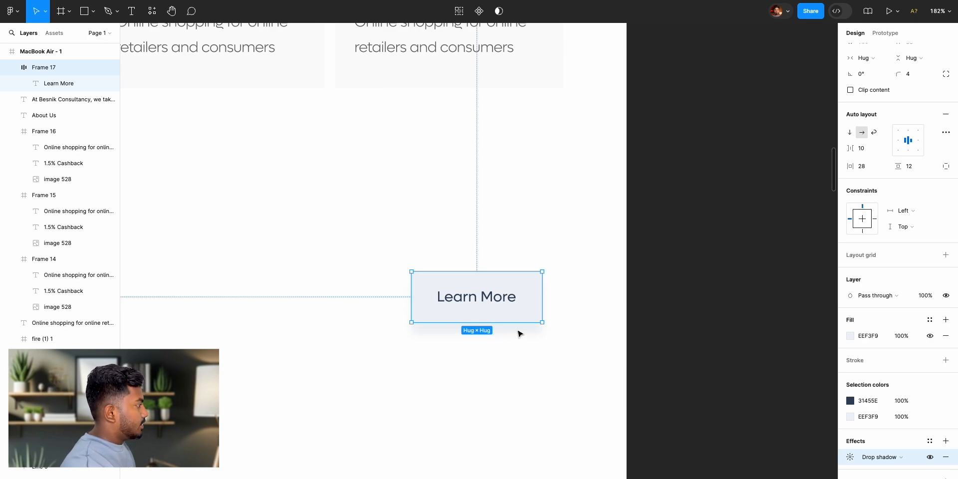
key(super+v)
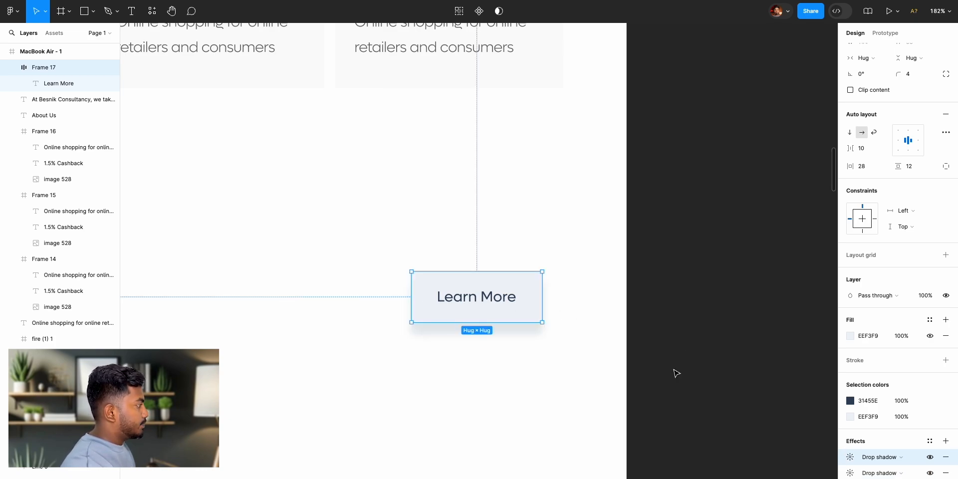
click(851, 475)
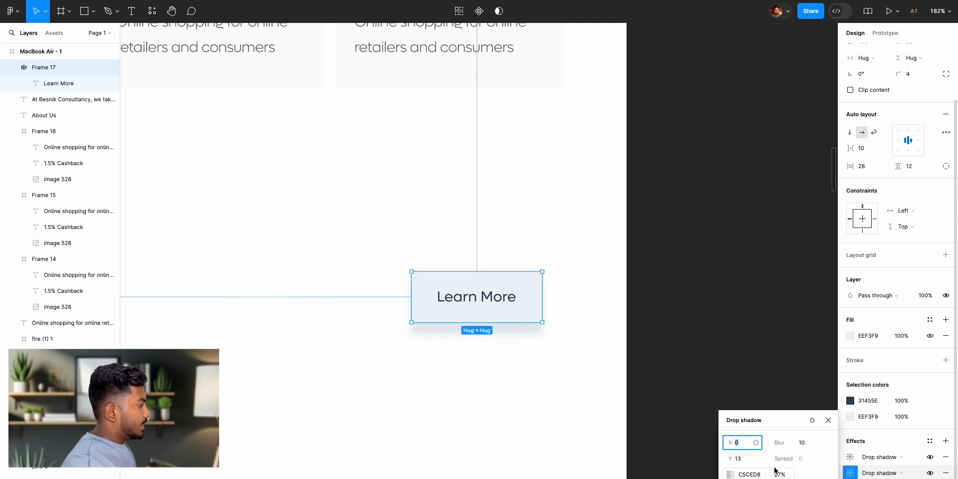
drag(733, 461, 858, 449)
drag(730, 444, 741, 446)
click(828, 420)
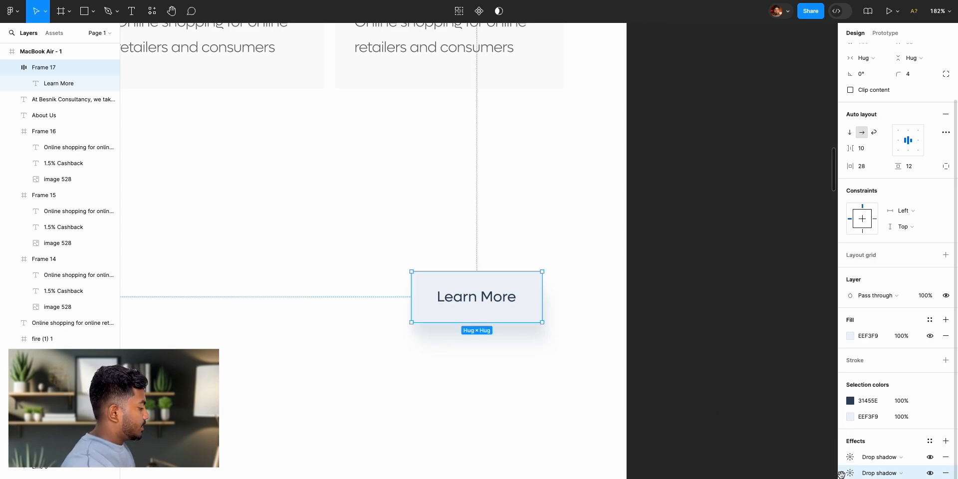
- Duplicate the larger drop shadow on the Learn More button and set the X offset to -10
key(ctrl+v)
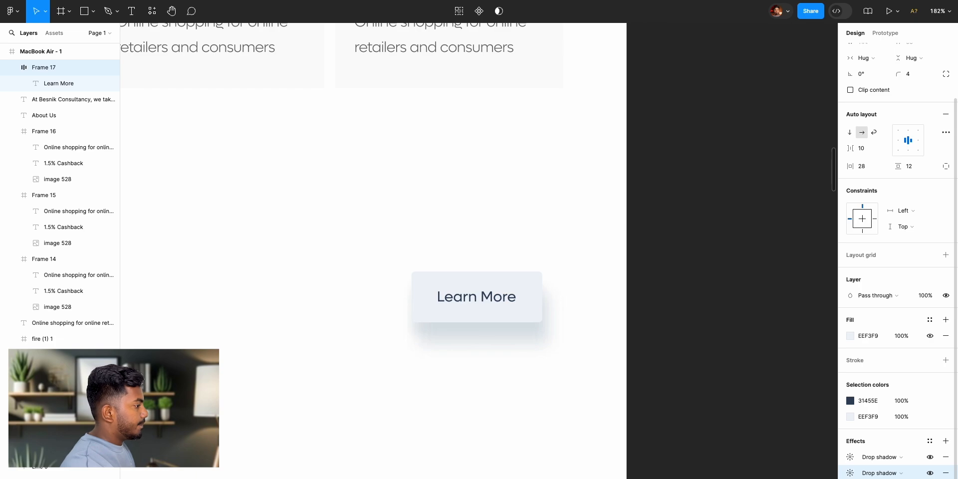
click(850, 472)
click(731, 446)
drag(731, 446, 712, 449)
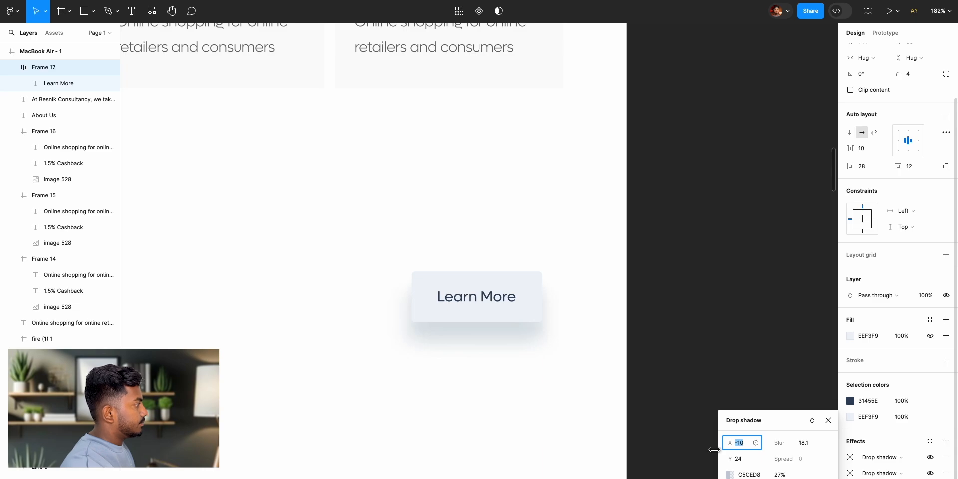
click(829, 421)
- Lower the opacity of the Learn More button's last drop shadow and set the middle drop shadow's opacity to 9%
click(752, 353)
scroll(622, 337, up, 5)
scroll(622, 337, down, 10)
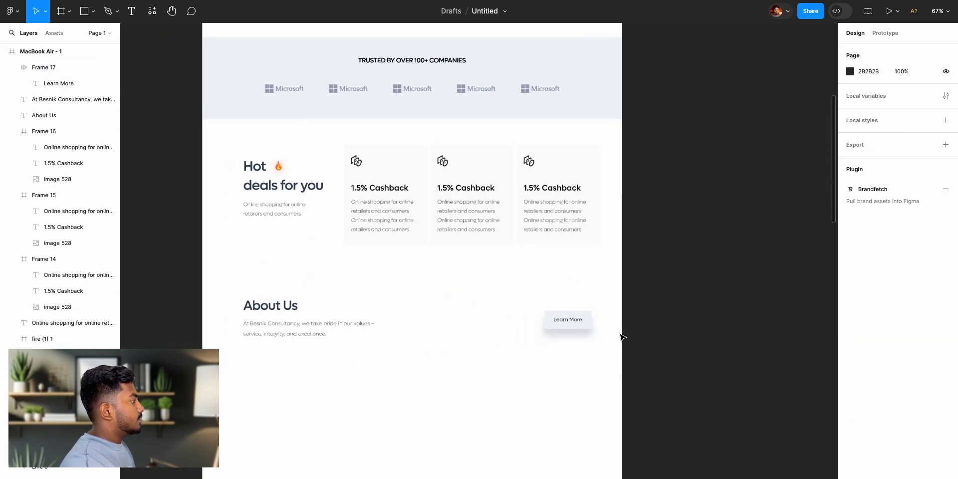
scroll(622, 338, up, 1)
scroll(533, 336, left, 10)
scroll(620, 380, right, 10)
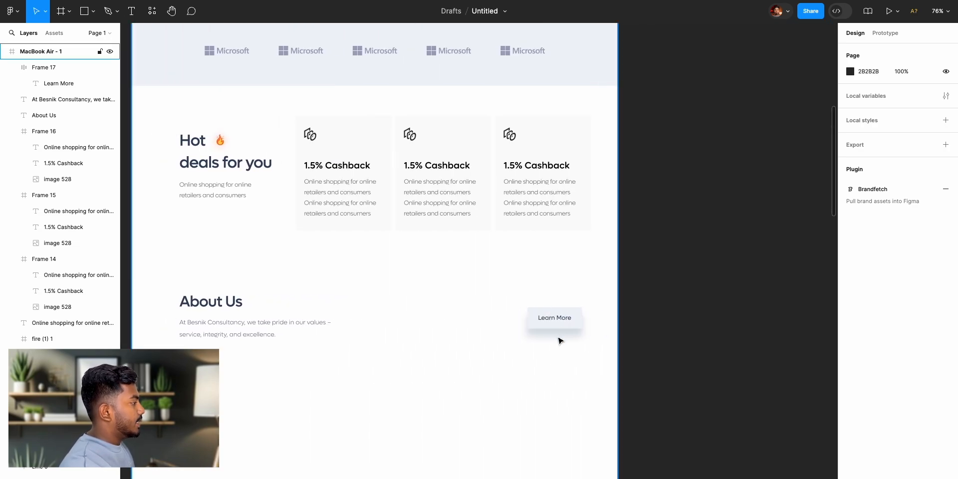
click(559, 326)
scroll(876, 442, down, 3)
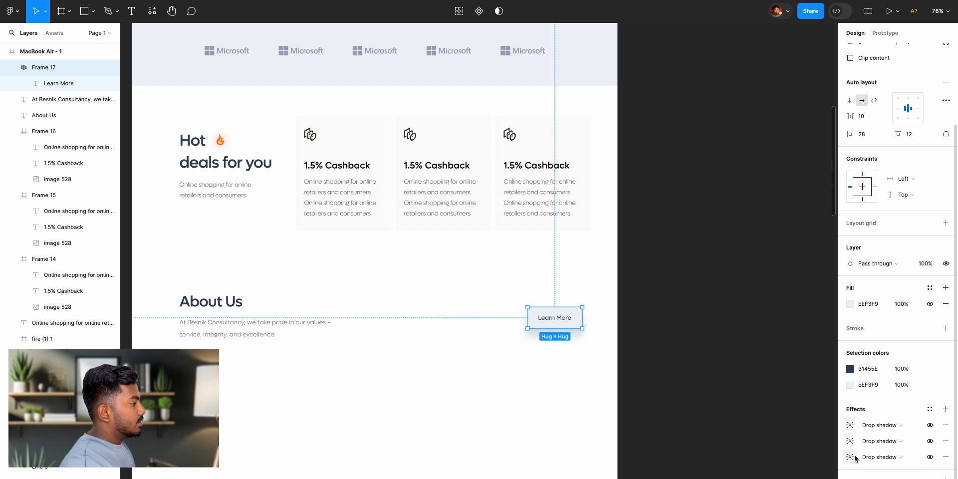
click(850, 457)
drag(771, 476, 766, 476)
click(851, 441)
drag(771, 476, 760, 478)
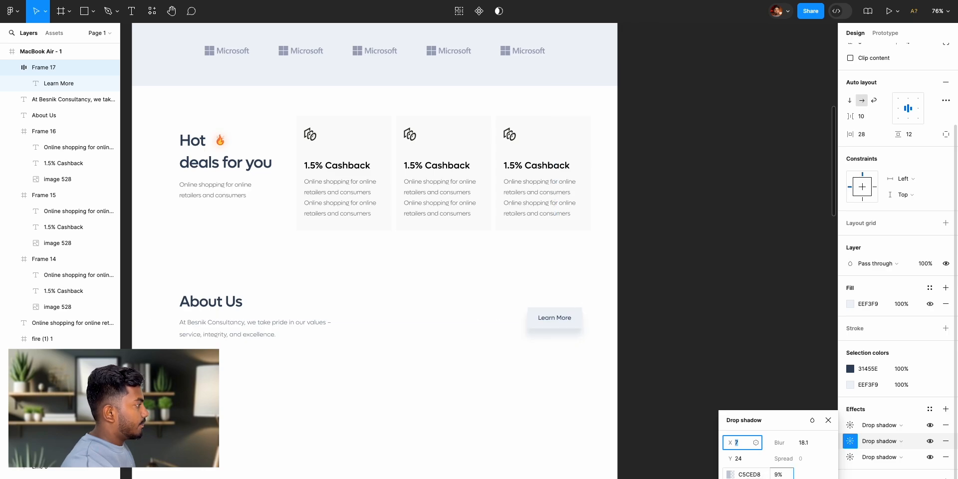
click(716, 377)
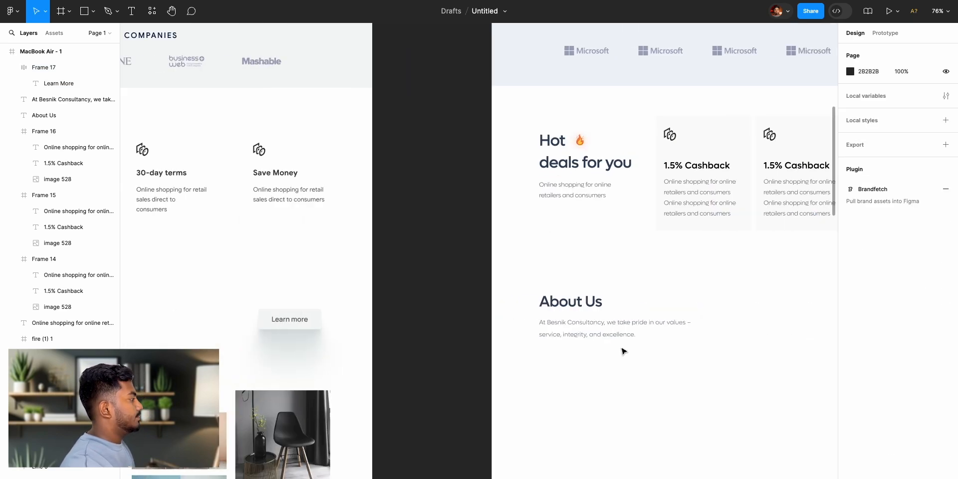
- Examine the About Us section of the reference design, including its numbered items and furniture images, against the recreated page
scroll(624, 352, down, 5)
scroll(619, 357, right, 6)
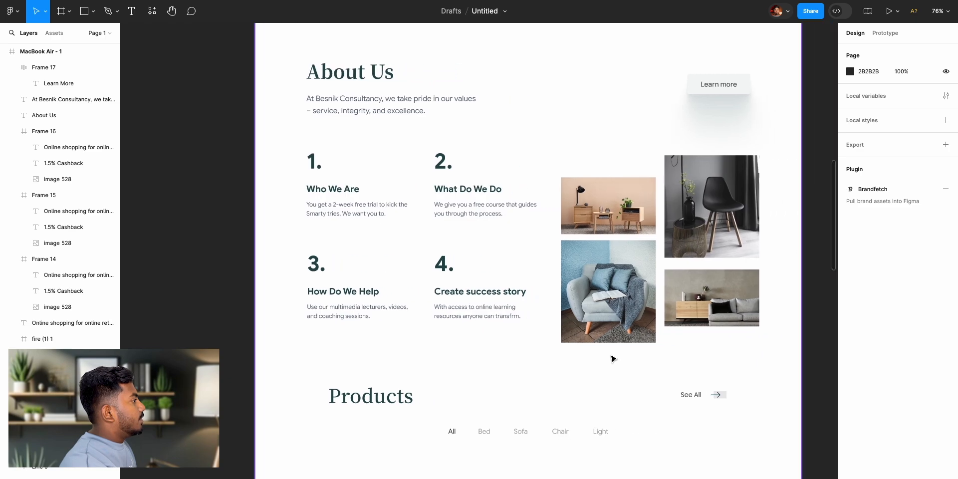
scroll(618, 360, right, 5)
scroll(617, 359, up, 2)
scroll(574, 329, left, 10)
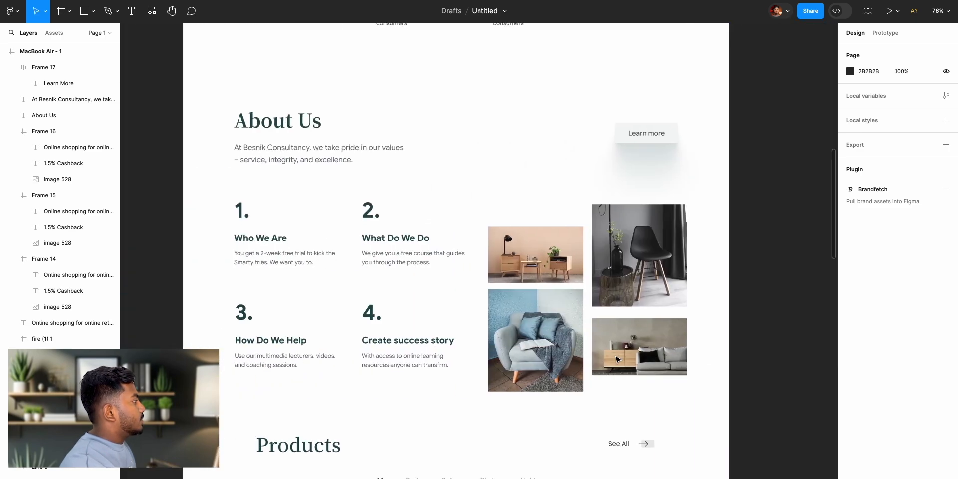
scroll(538, 306, down, 2)
click(537, 306)
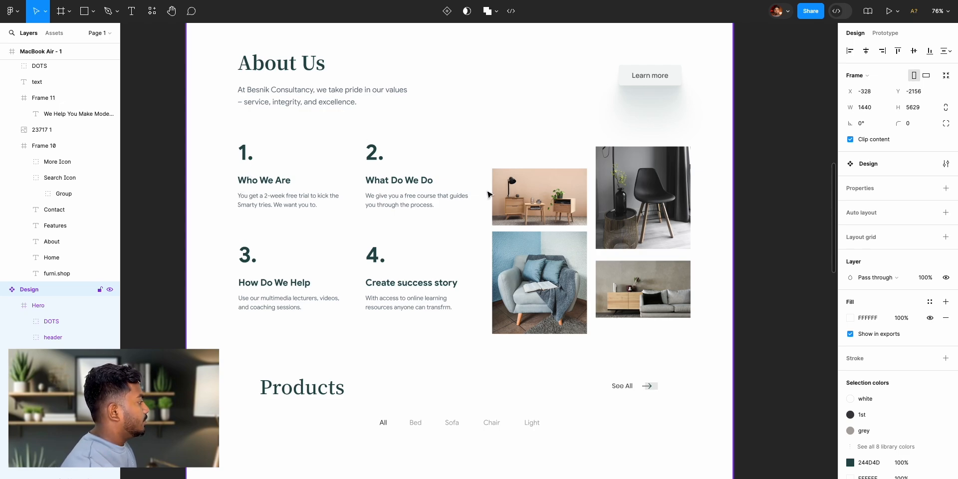
scroll(630, 288, right, 2)
scroll(283, 477, up, 2)
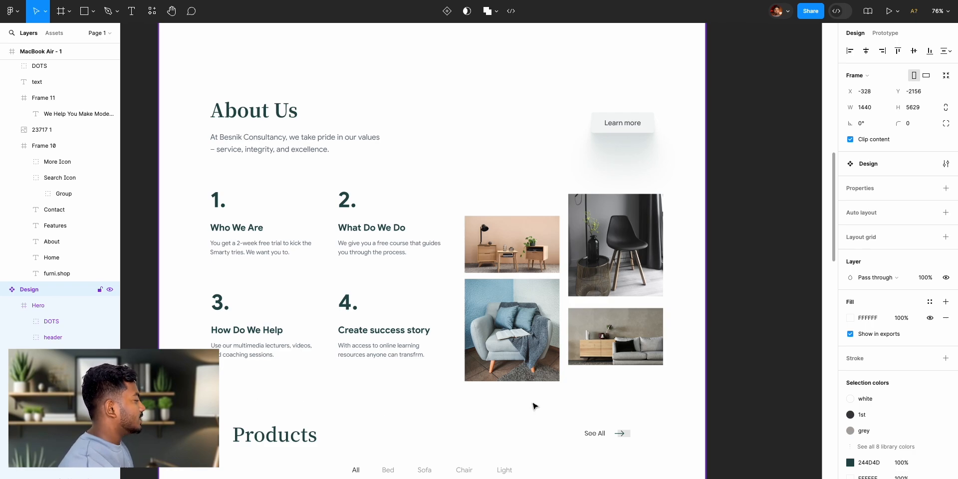
scroll(534, 407, up, 5)
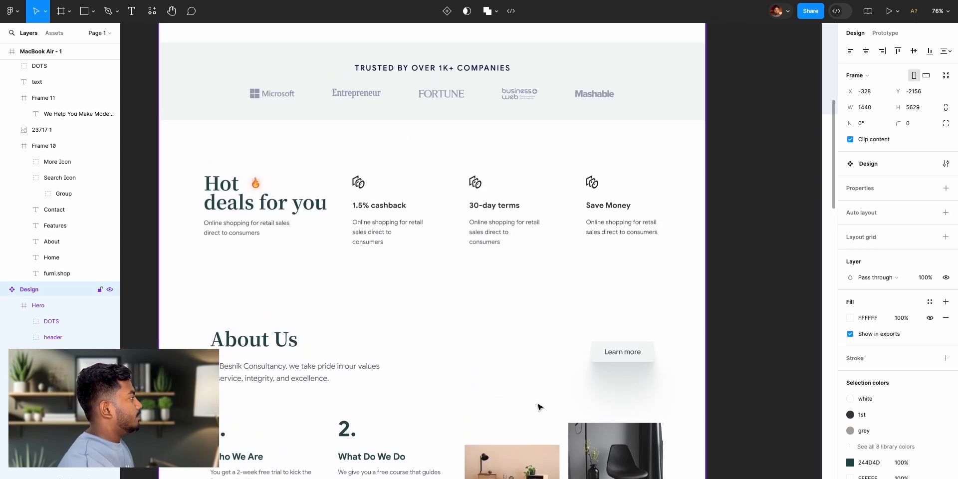
scroll(539, 407, up, 7)
scroll(499, 429, down, 9)
scroll(498, 432, down, 1)
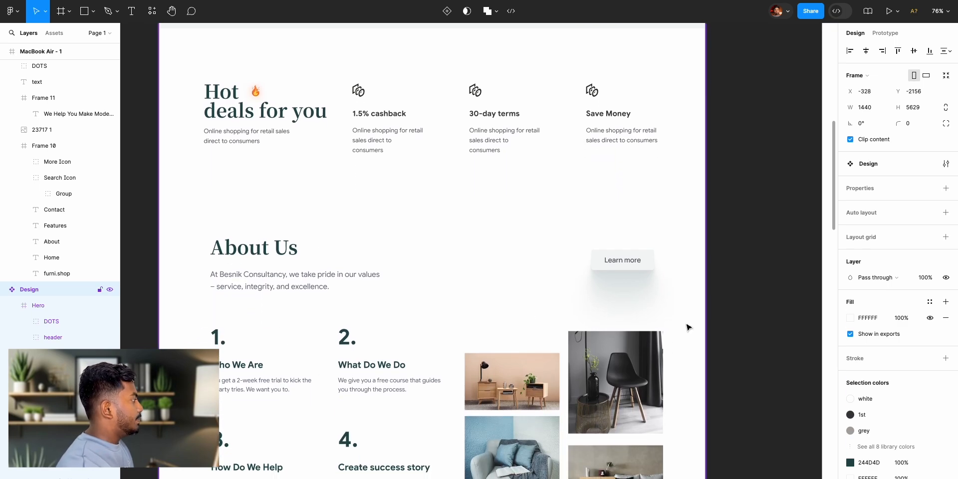
scroll(702, 328, right, 10)
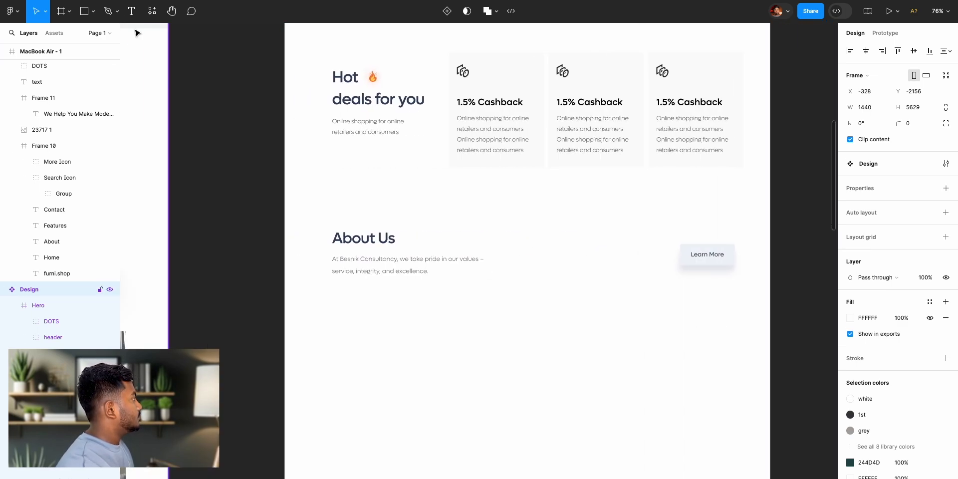
scroll(301, 248, left, 10)
scroll(304, 279, down, 2)
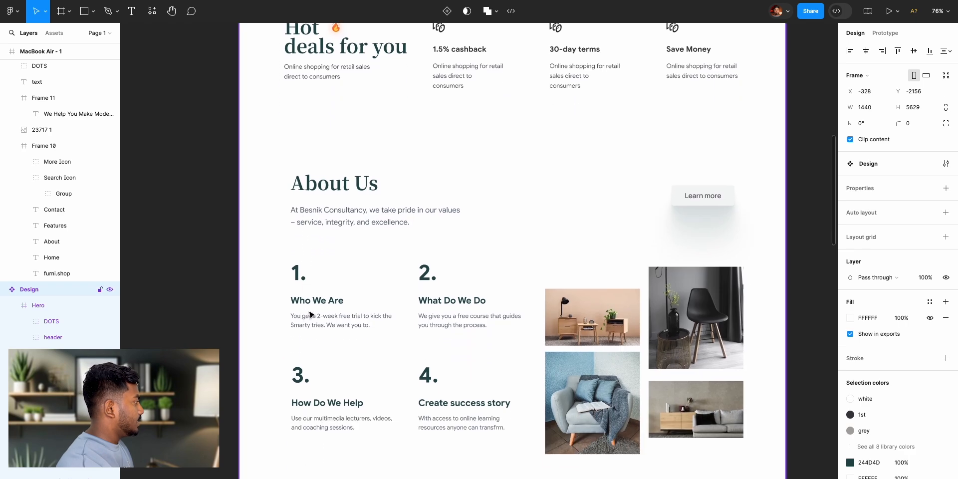
- Add the text "1." below the About Us paragraph in the MacBook Air frame
scroll(308, 316, down, 1)
scroll(549, 281, right, 10)
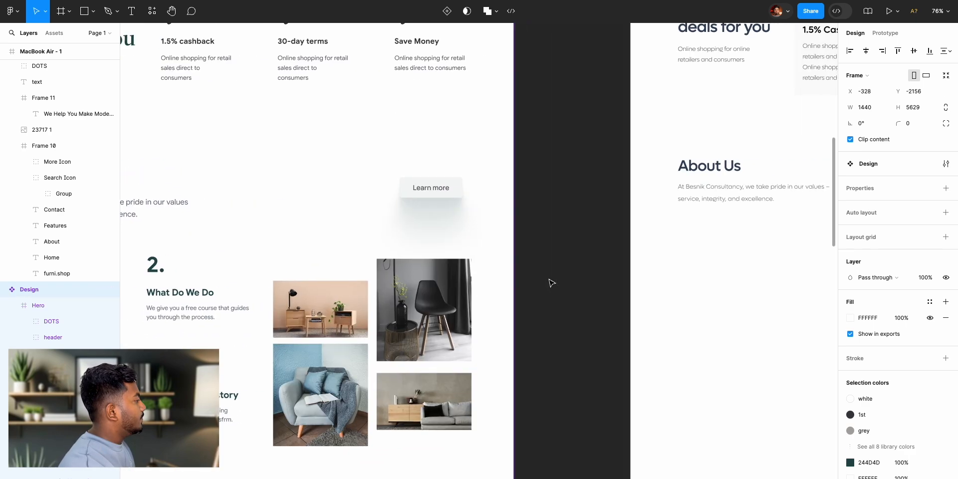
click(132, 11)
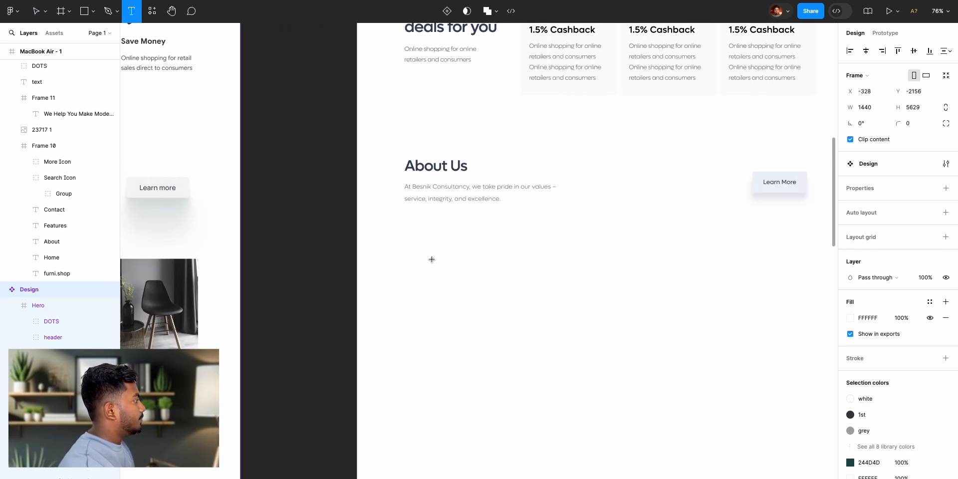
click(421, 248)
text(1.)
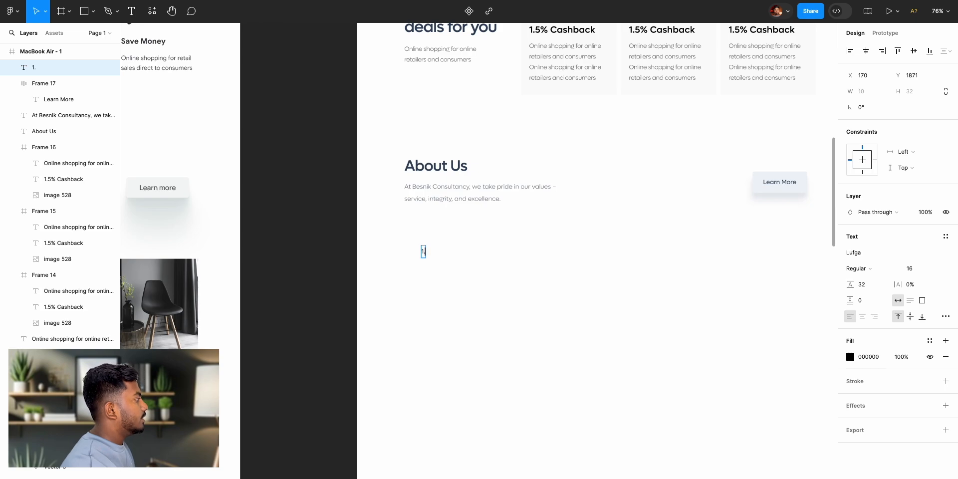
key(Escape)
- Set the "1." text to SemiBold weight at font size 56
click(874, 274)
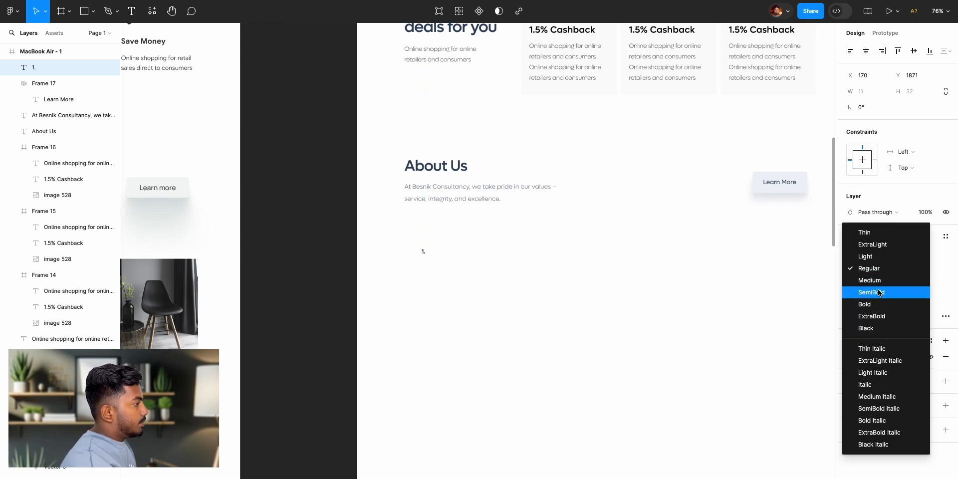
click(879, 295)
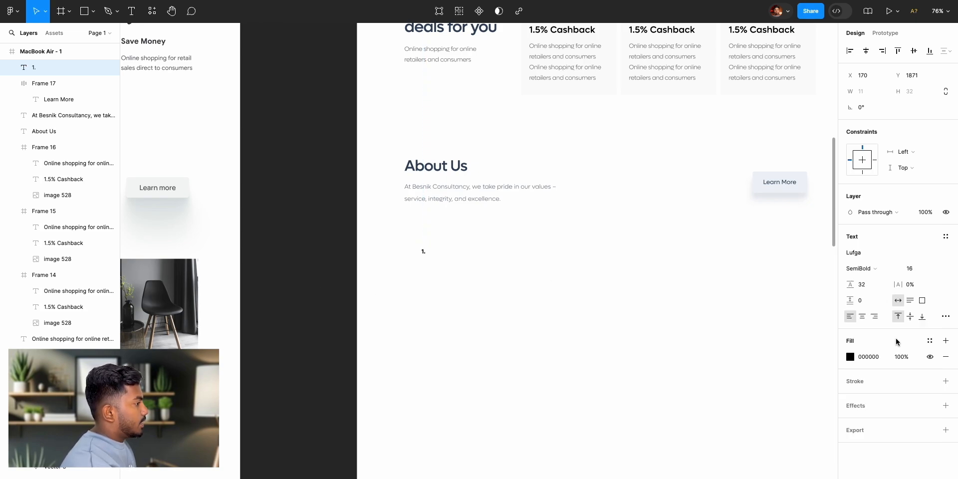
click(913, 270)
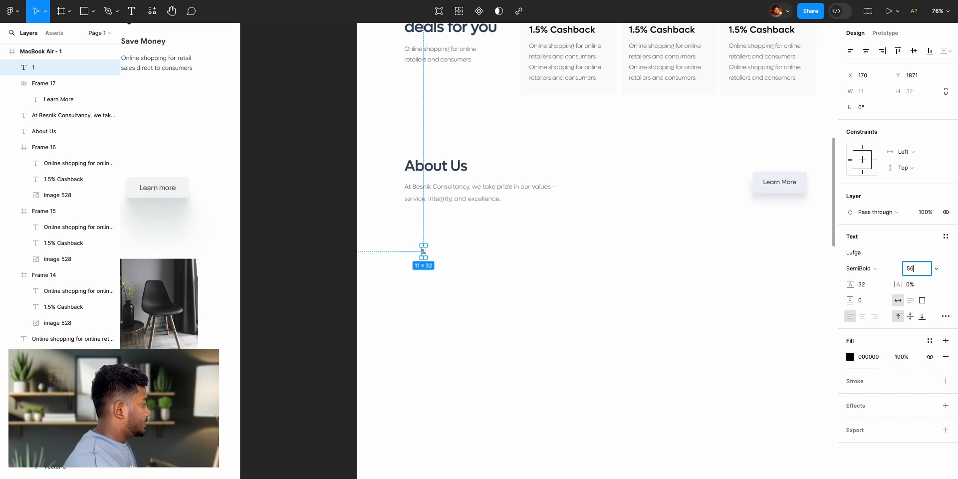
key(Return)
click(303, 295)
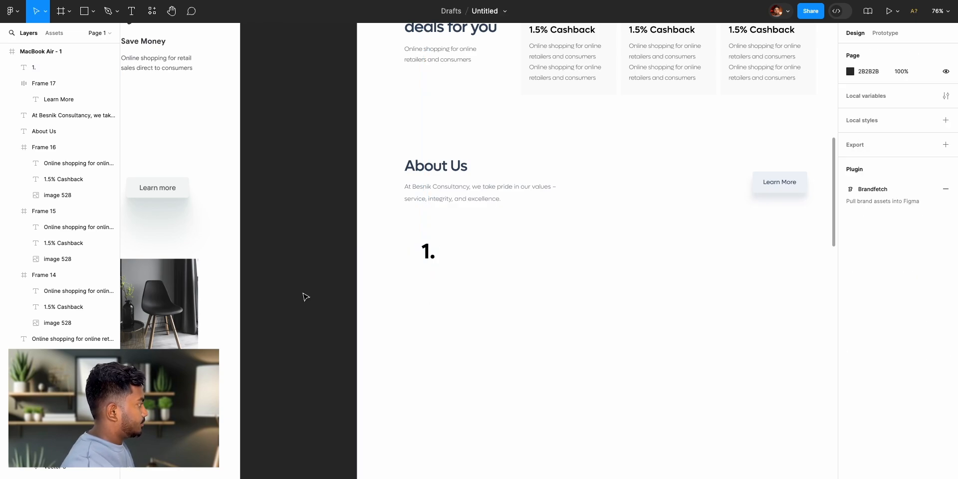
- Move the "1." text to X 125, Y 1887, aligned with the left edge of the About Us heading
scroll(303, 295, left, 10)
scroll(350, 289, right, 8)
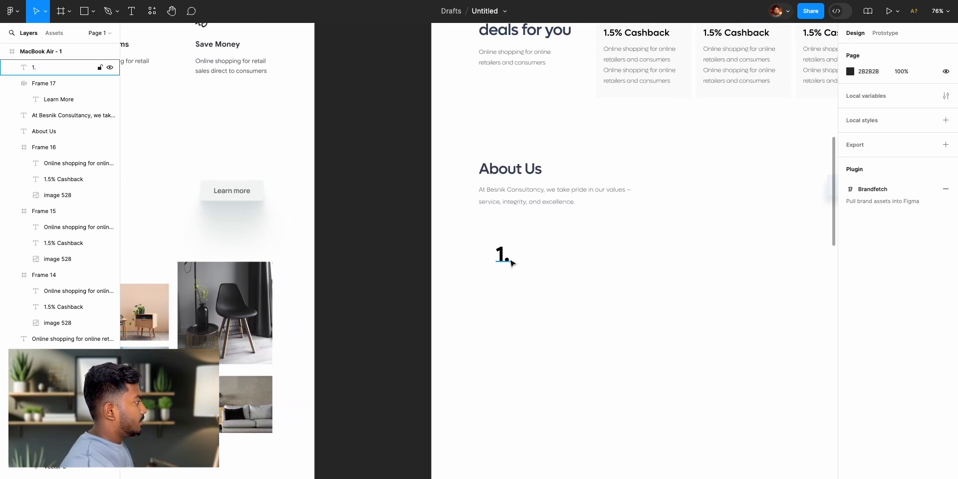
click(489, 263)
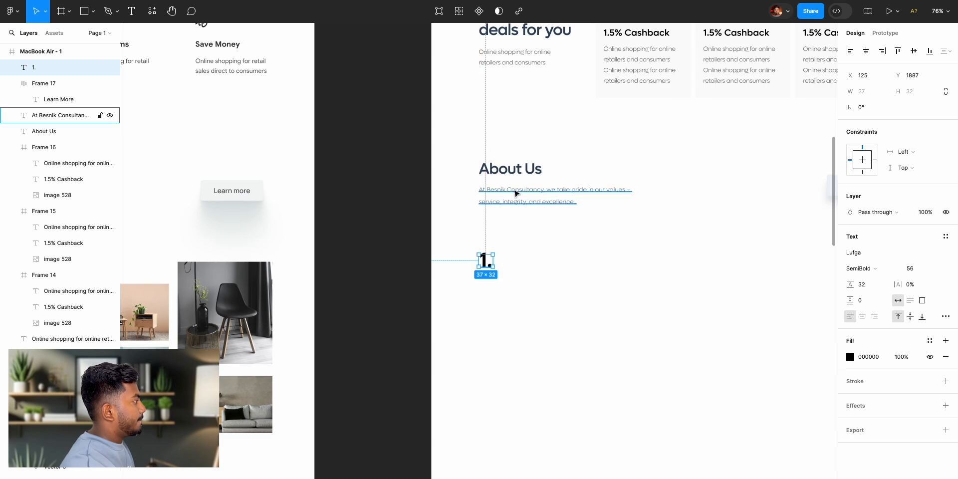
- Copy the About Us heading's fill colour 31455E and apply it to the "1." text
click(509, 169)
click(864, 357)
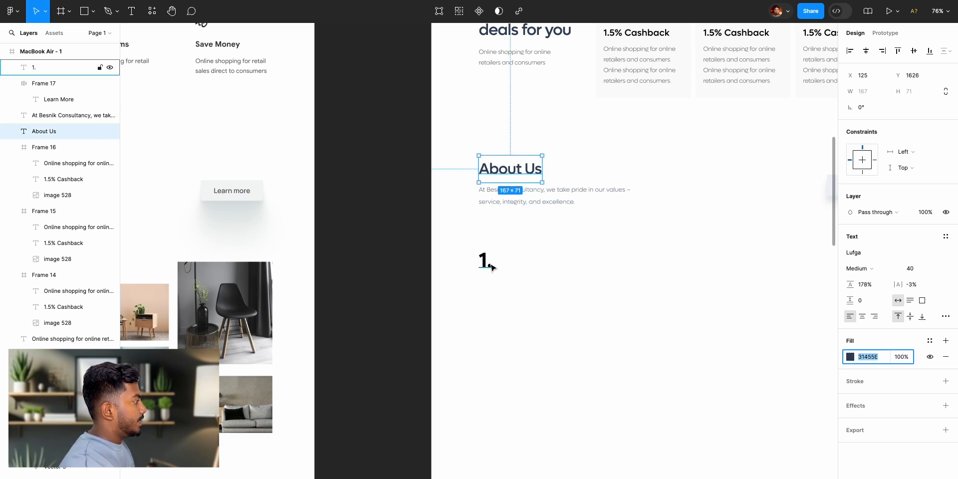
click(487, 262)
click(867, 357)
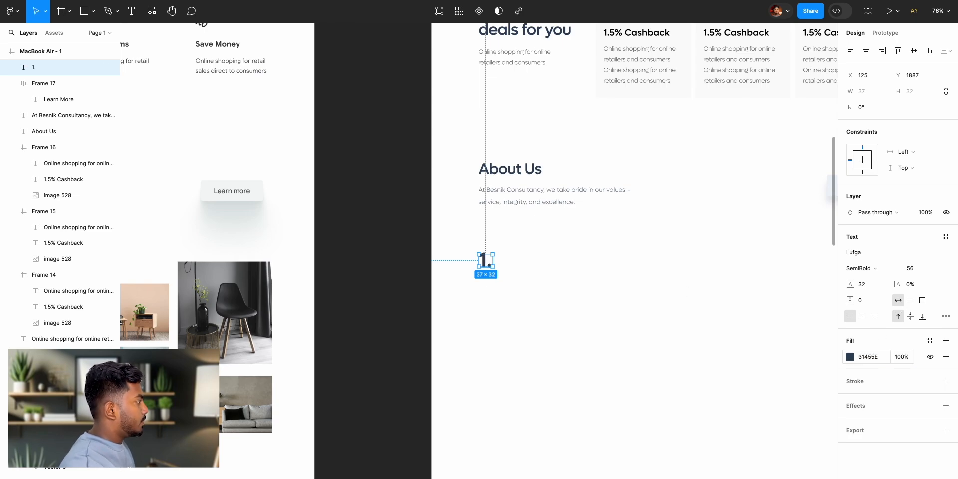
click(396, 286)
- Inspect the text properties of the reference design's "1. Who We Are" item and dismiss the missing fonts dialog
scroll(382, 292, left, 10)
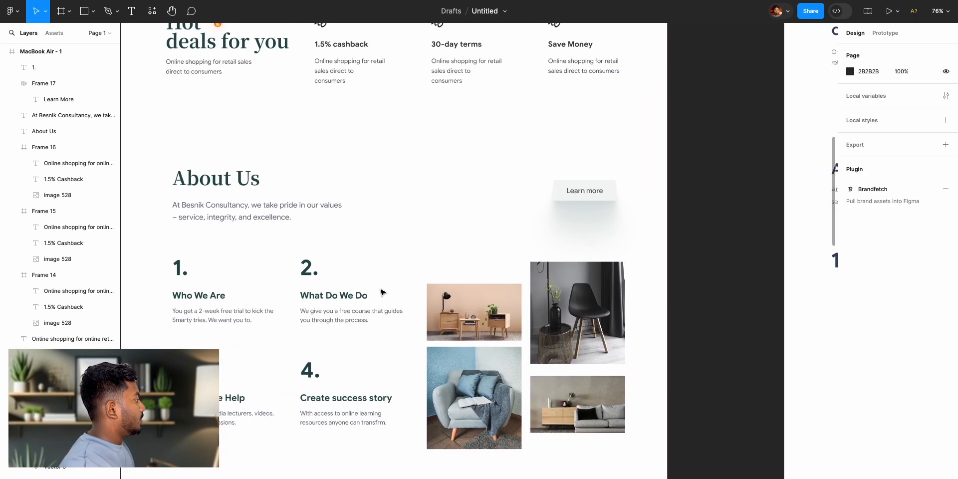
scroll(403, 299, right, 5)
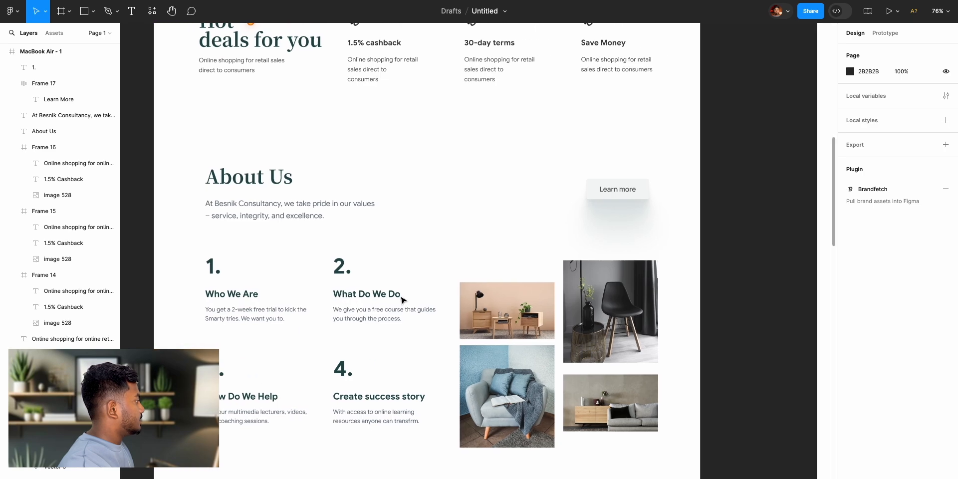
click(223, 298)
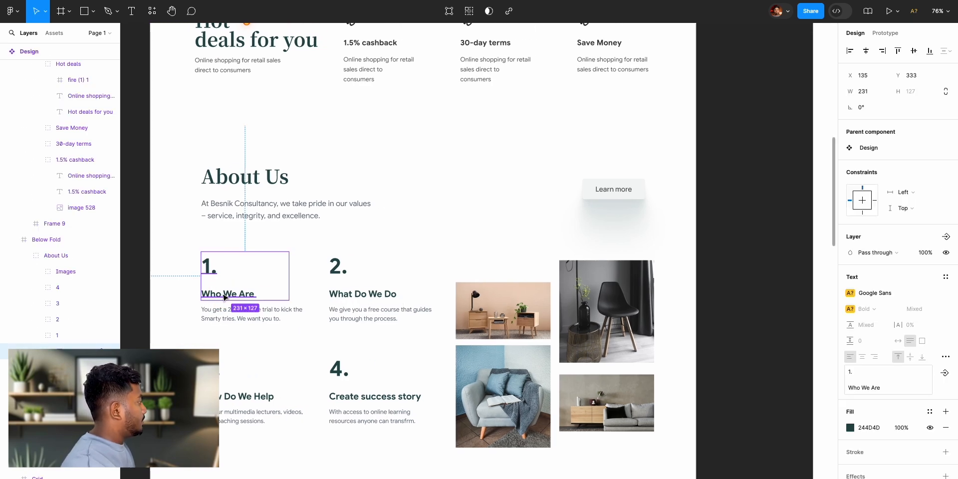
double_click(229, 297)
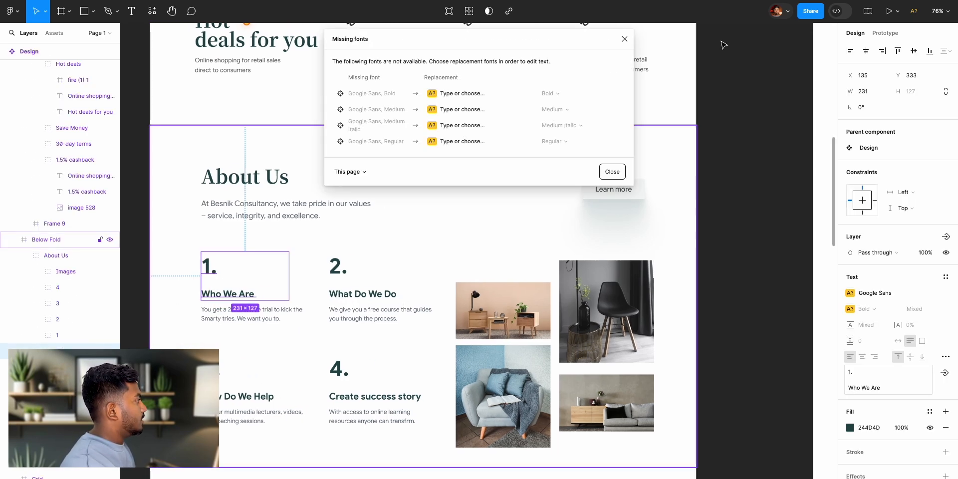
click(624, 40)
click(773, 188)
scroll(772, 189, right, 20)
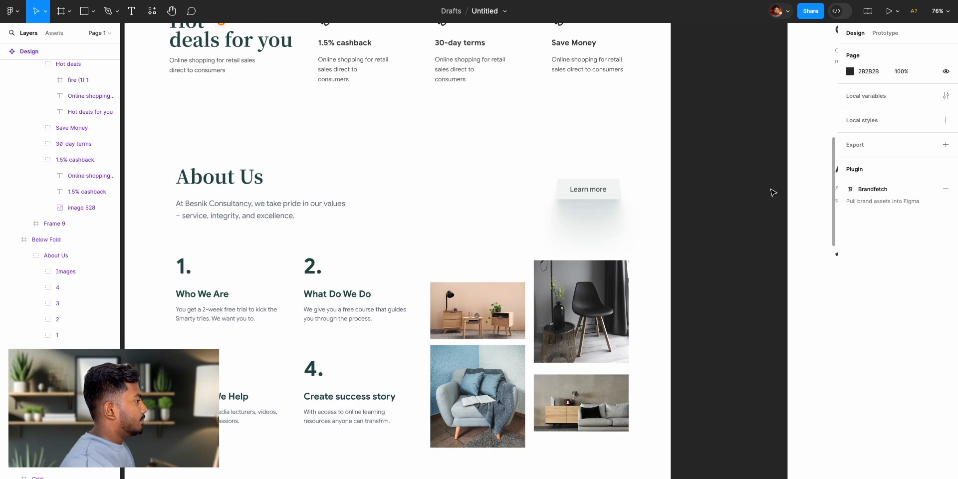
- Add a "Who we are" text below the "1." number in the About Us section of the MacBook Air frame
scroll(541, 135, right, 3)
key(t)
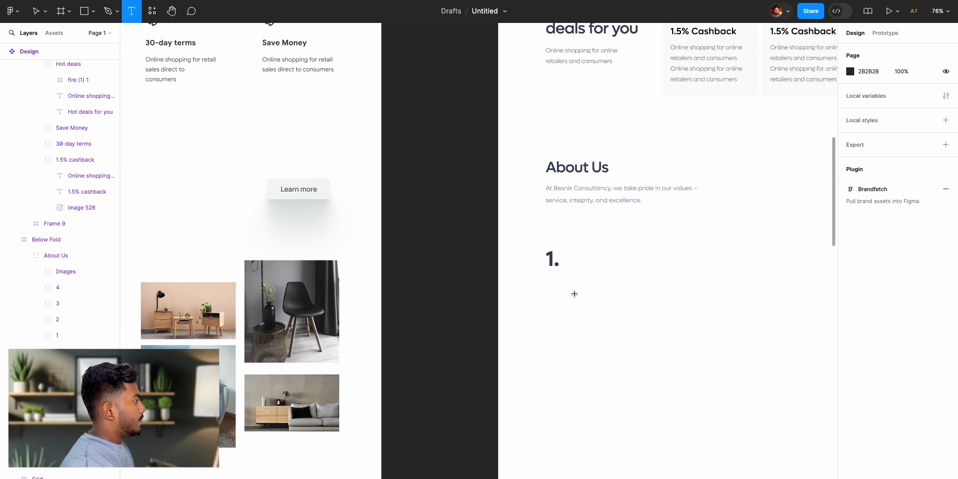
click(552, 289)
text(Who)
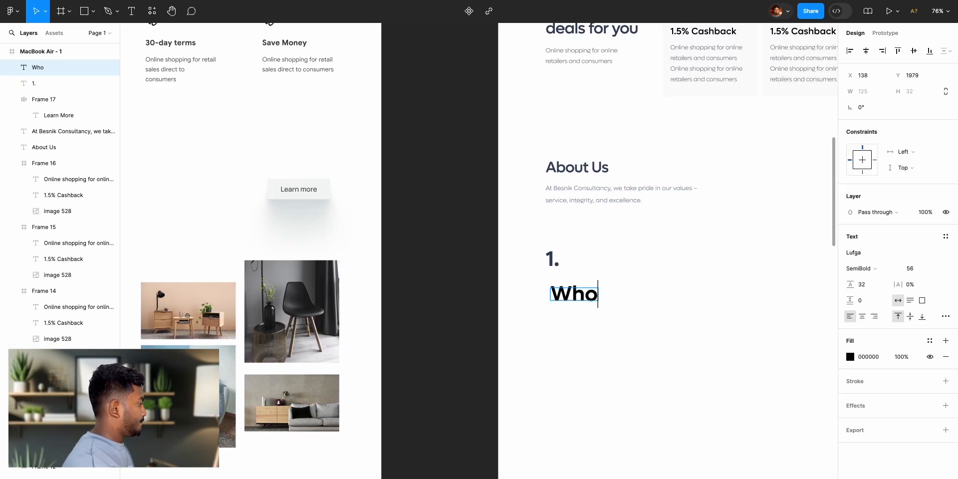
text( we are)
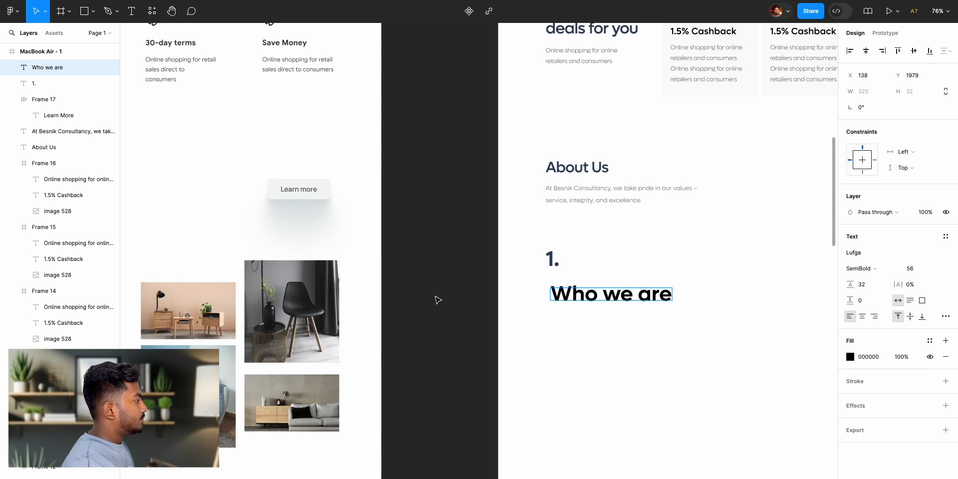
key(Escape)
- Try font sizes 40 and 36 on the "Who we are" text
click(910, 270)
text(4)
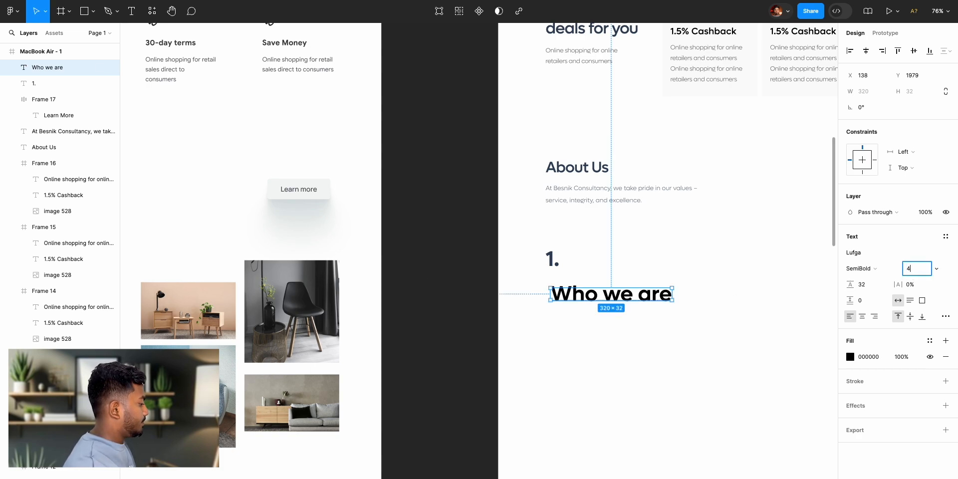
text(0)
key(Return)
click(910, 269)
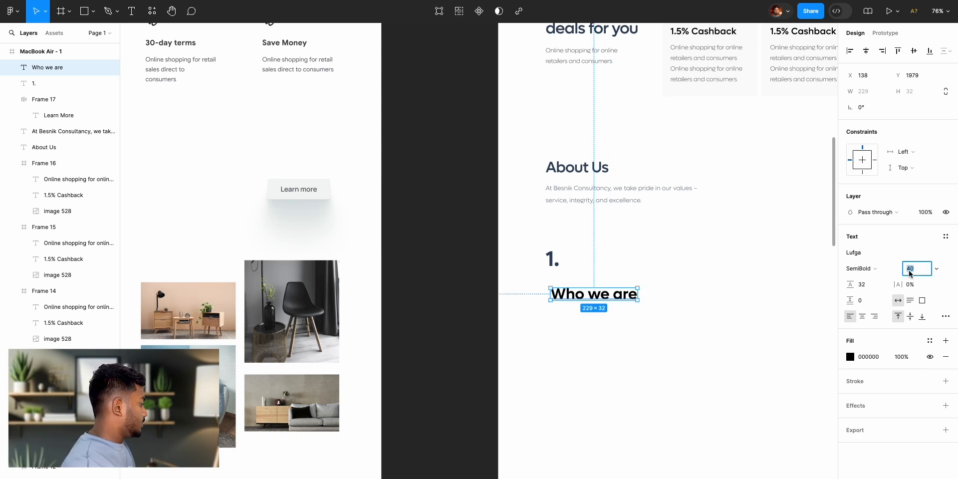
key(Return)
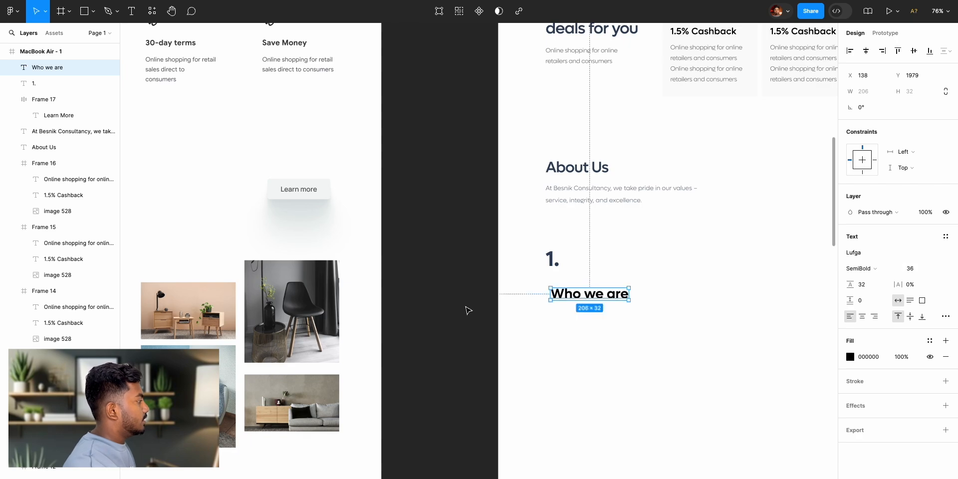
- Compare the "Who we are" text with the reference design and set its font size to 28
scroll(466, 310, left, 10)
scroll(441, 314, right, 10)
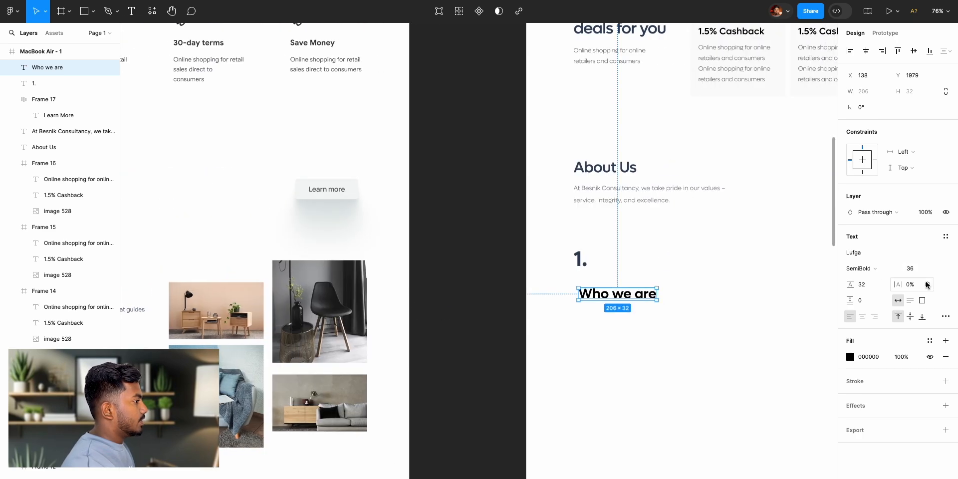
click(920, 270)
text(28)
key(Return)
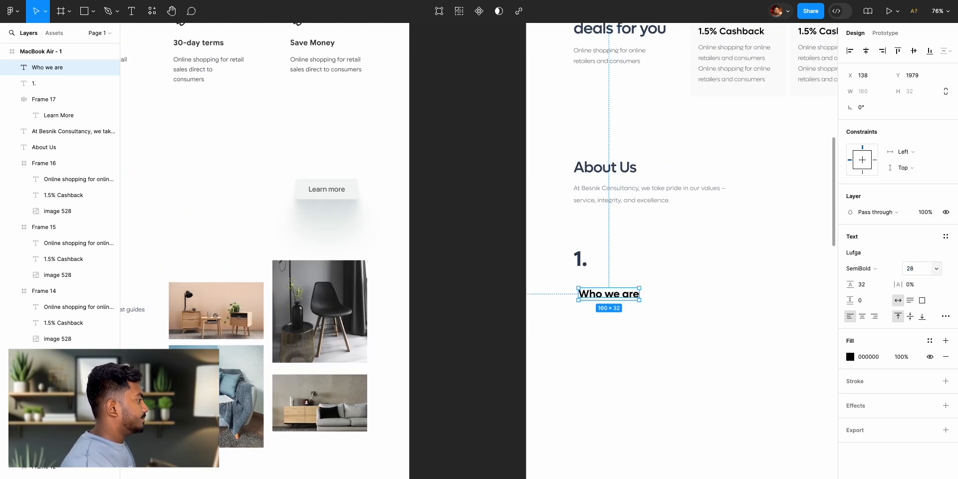
- Change the font weight of the "Who we are" text and move it closer beneath "1.", aligned with its left edge
scroll(568, 290, right, 12)
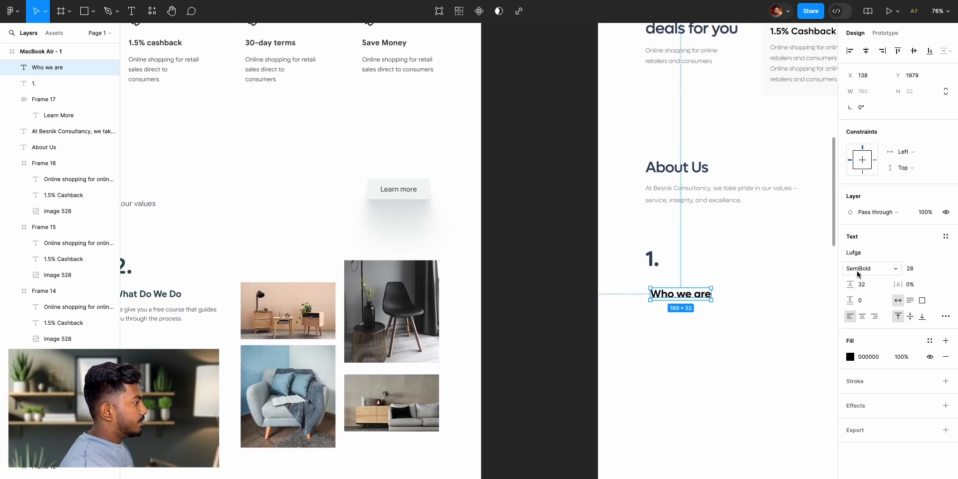
click(859, 273)
click(866, 255)
drag(680, 295, 685, 295)
click(606, 279)
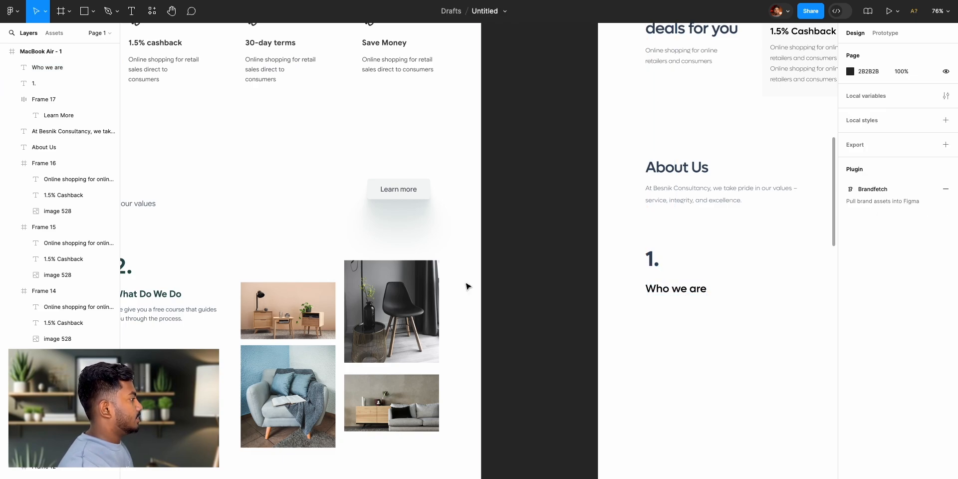
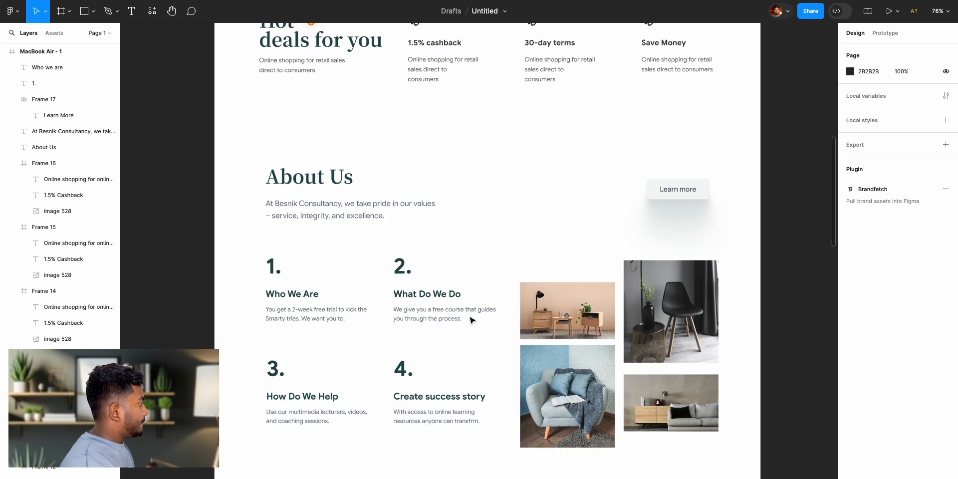
- Copy the reference design's "You get a 2-week free trial" description beneath "Who we are" and set its font to Lufga
click(316, 319)
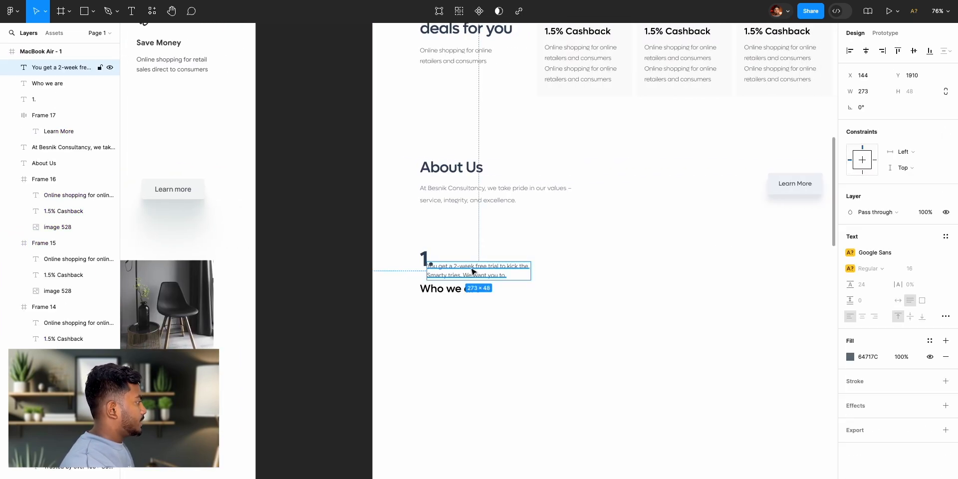
drag(470, 271, 466, 307)
click(884, 254)
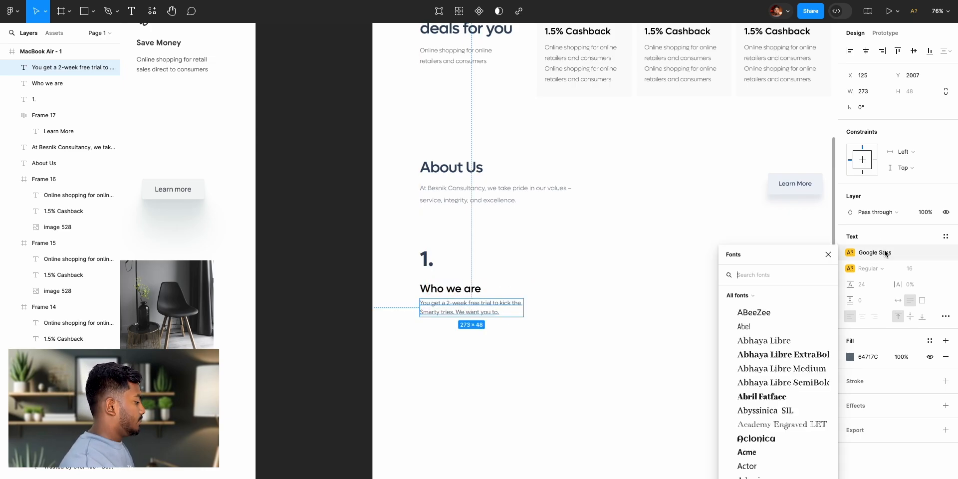
text(lufga)
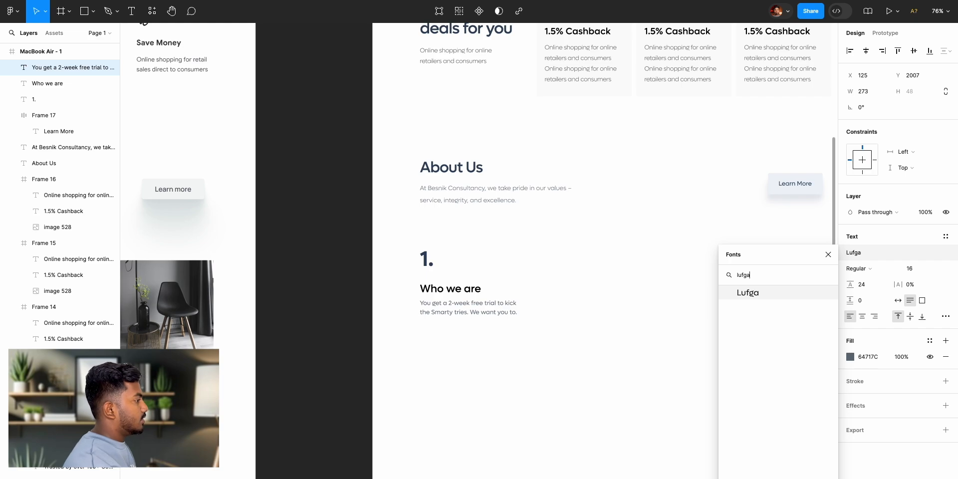
click(788, 298)
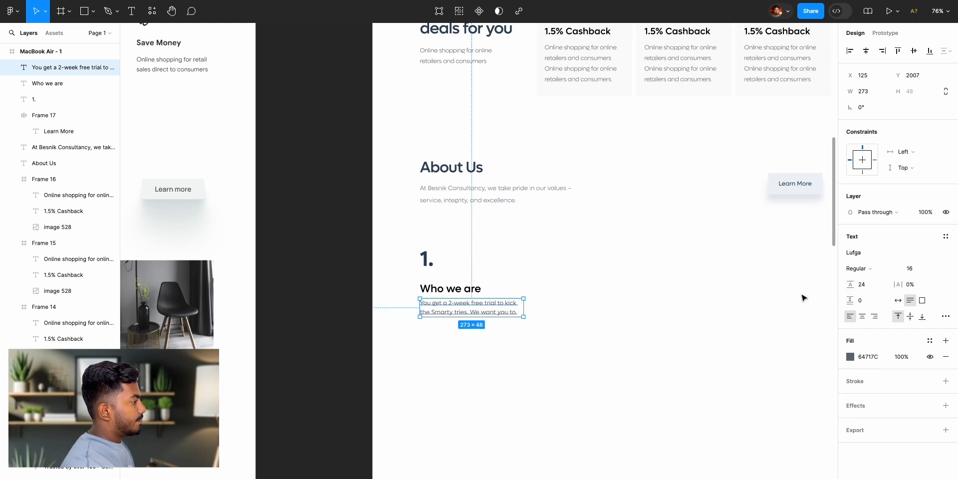
- Set the description under "Who we are" to Light weight with a line height of 28
click(873, 273)
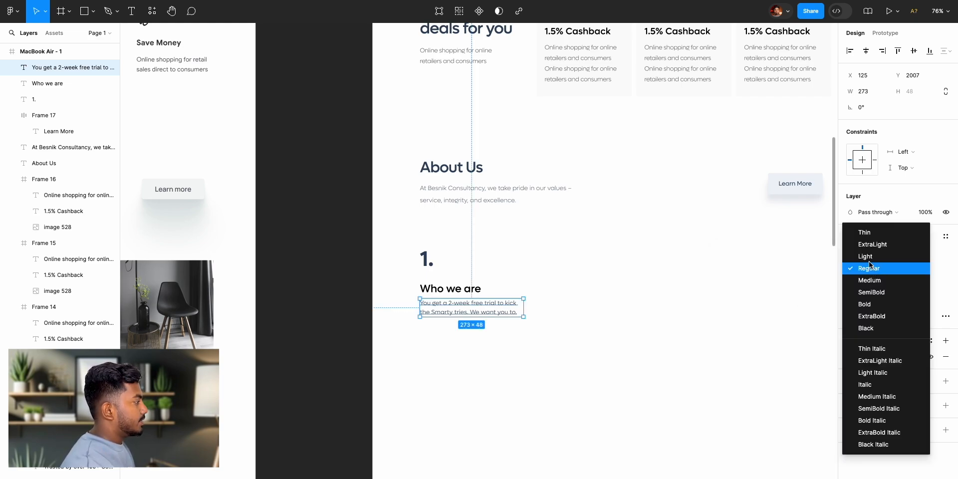
click(869, 257)
click(863, 285)
text(28)
key(Return)
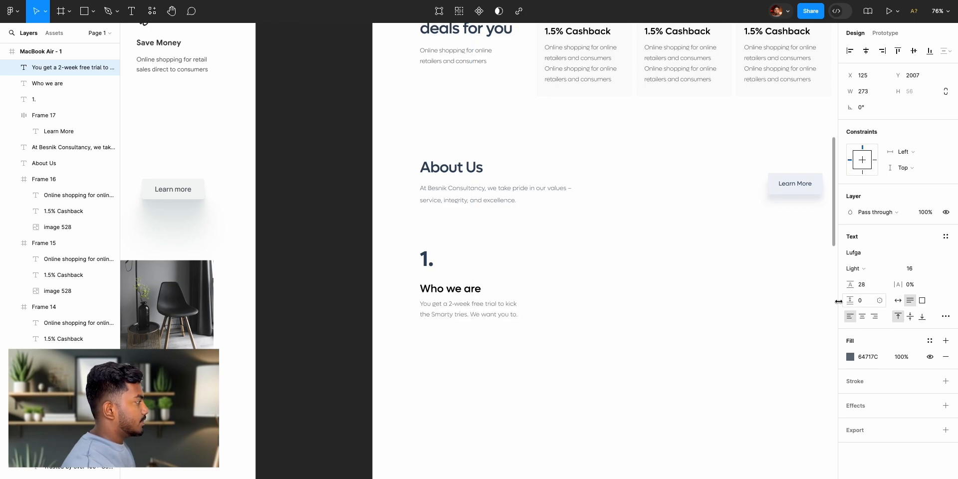
click(364, 274)
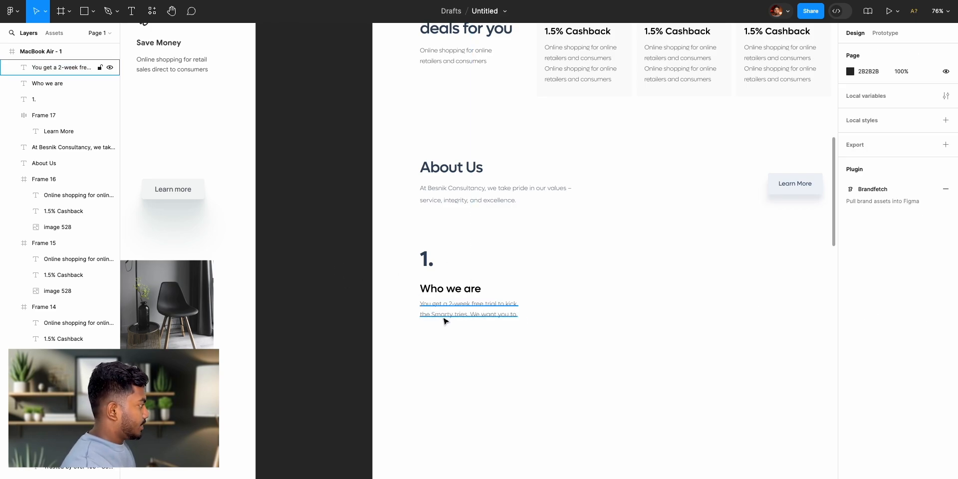
click(444, 322)
click(334, 332)
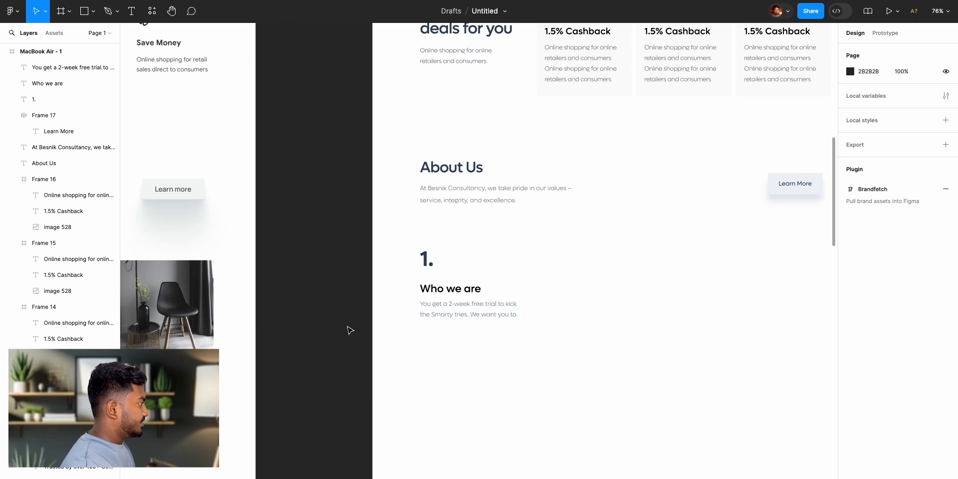
- Compare with the reference design and group the "1." number, "Who we are" heading and description together
scroll(390, 348, left, 10)
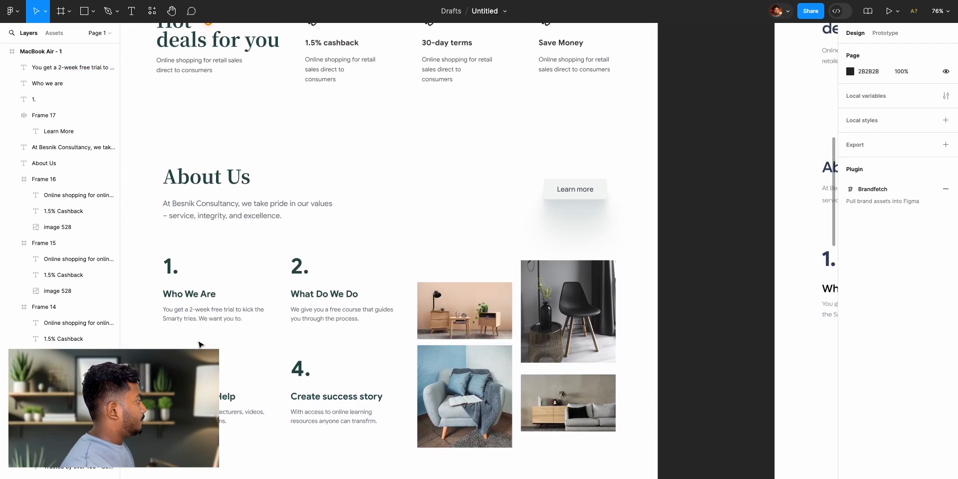
scroll(306, 307, left, 1)
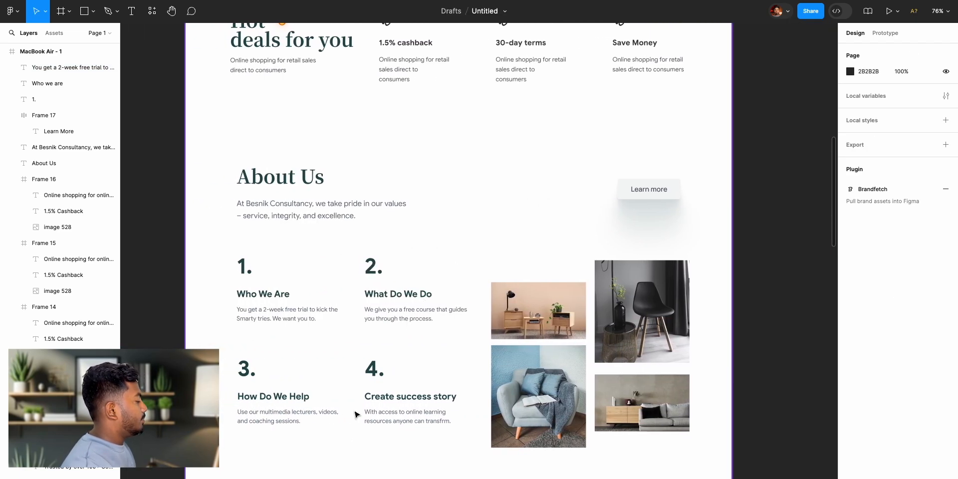
scroll(616, 396, right, 10)
drag(547, 372, 398, 250)
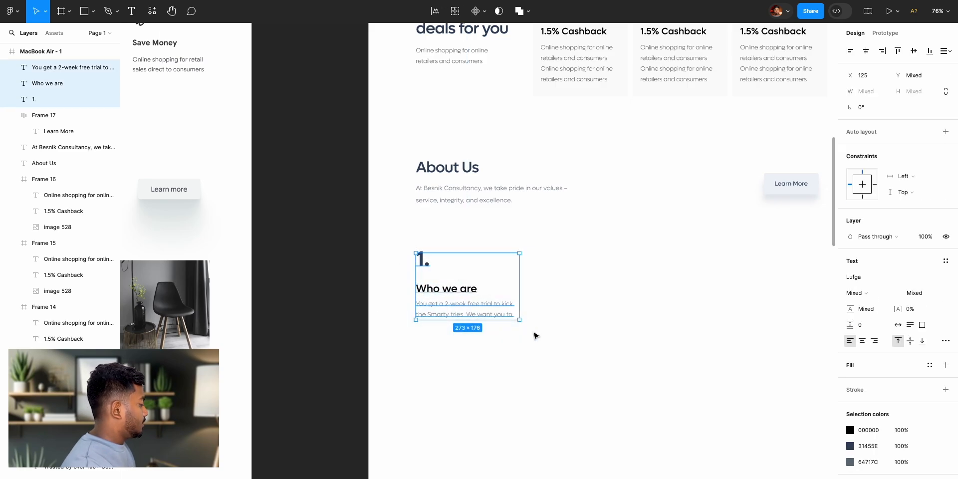
click(419, 359)
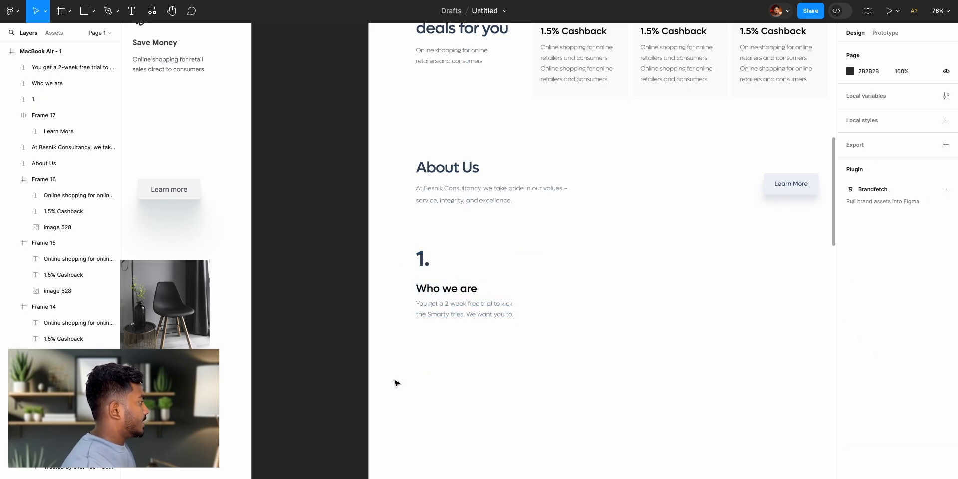
drag(391, 372, 428, 318)
drag(520, 235, 549, 241)
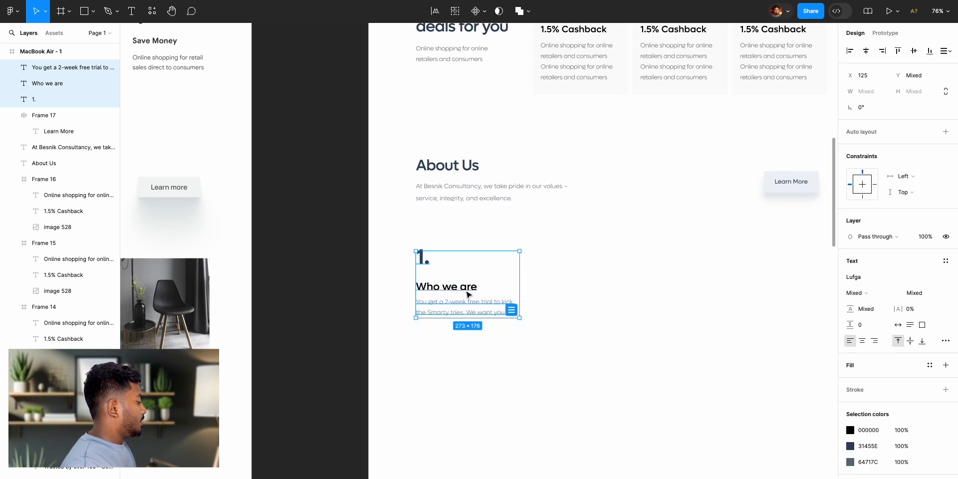
key(ctrl+g)
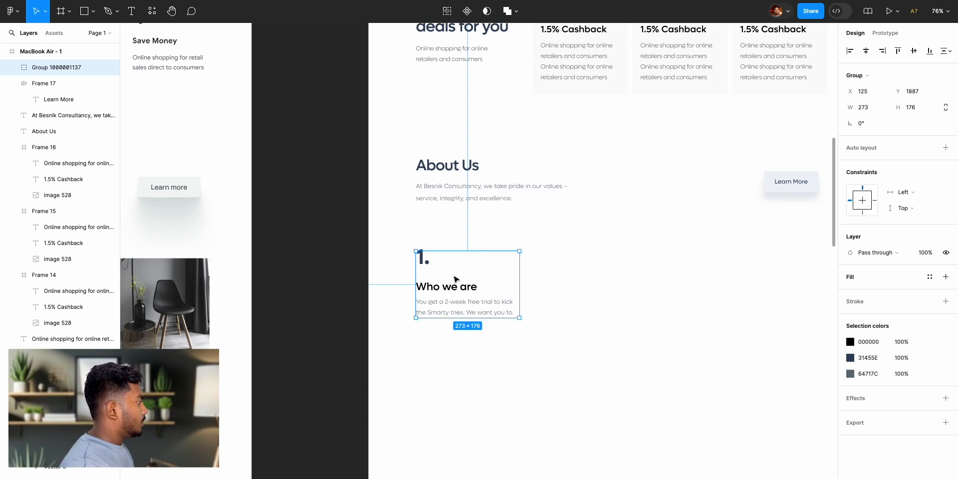
- Duplicate the numbered item group three times to form a two-by-two grid in the About Us section
key(alt)
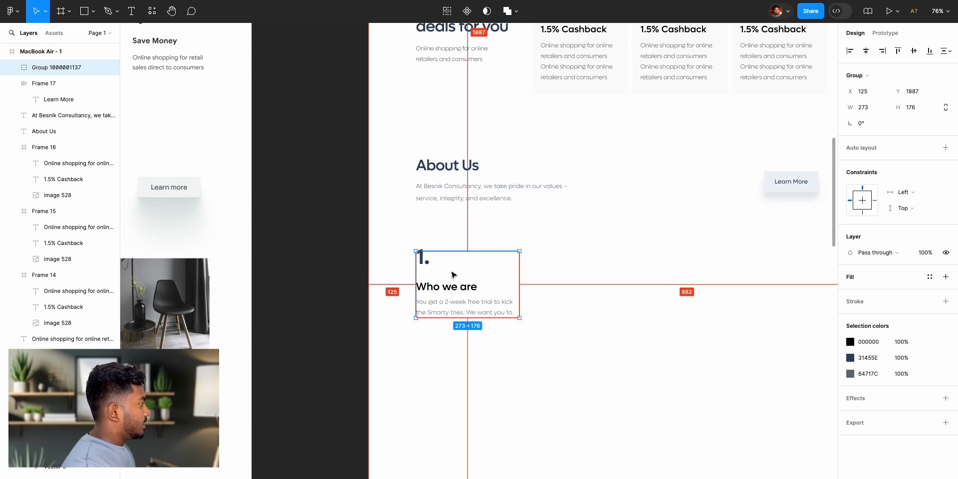
drag(449, 273, 603, 379)
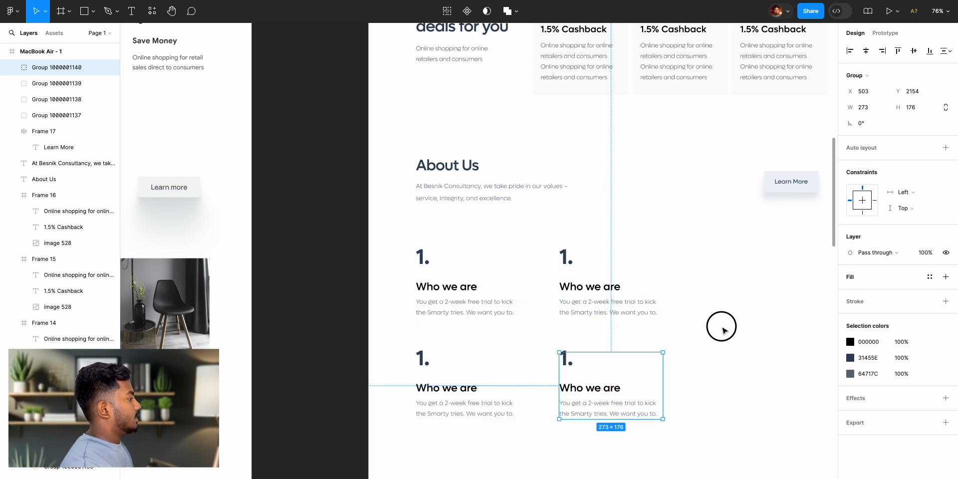
click(721, 325)
- Renumber the three duplicated items as "2.", "3." and "4."
double_click(571, 260)
double_click(565, 259)
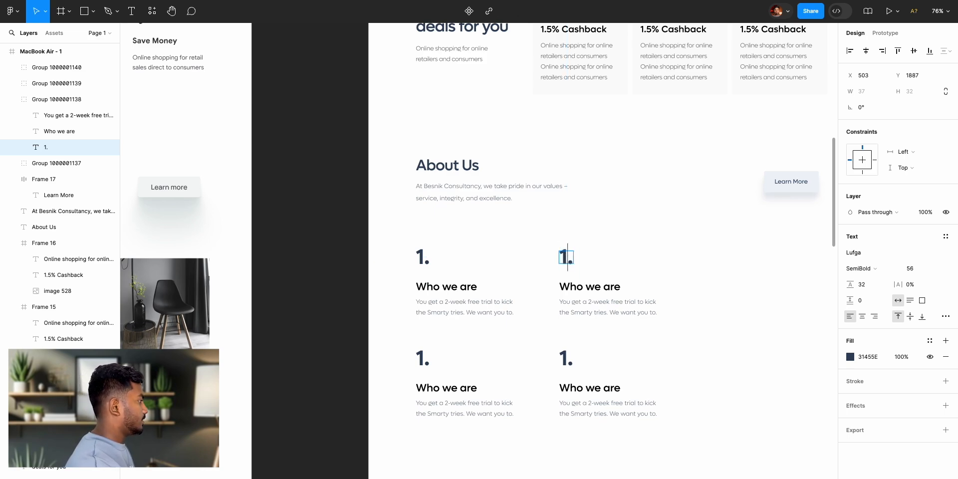
click(421, 356)
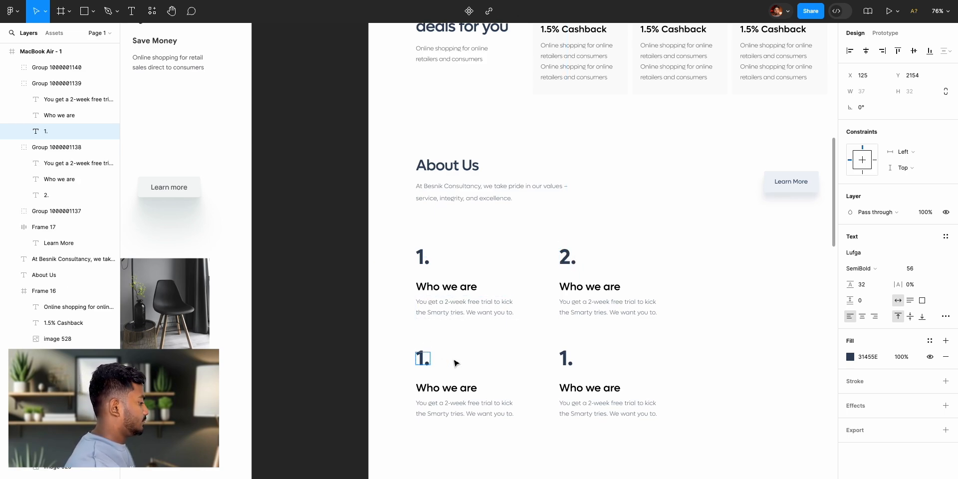
double_click(565, 358)
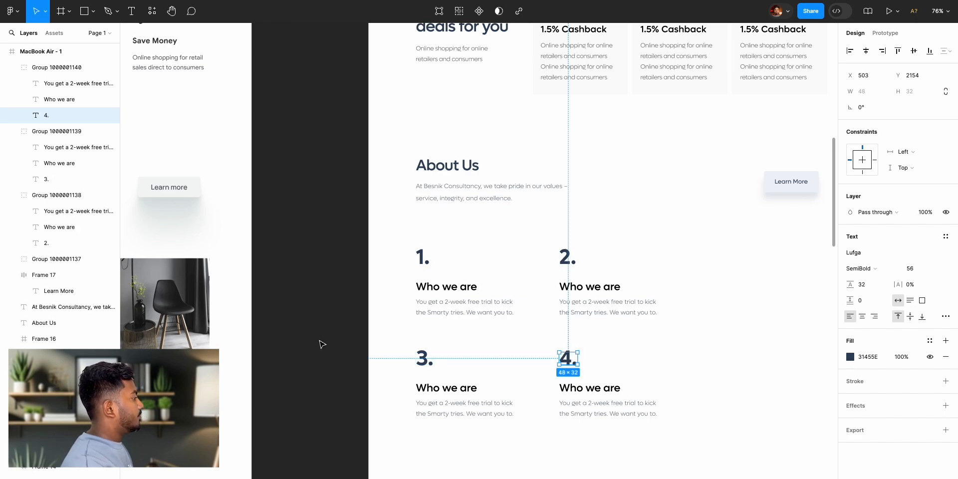
- Examine the furniture image arrangement beside the numbered items in the reference design's About Us section
scroll(321, 344, left, 10)
scroll(321, 344, right, 10)
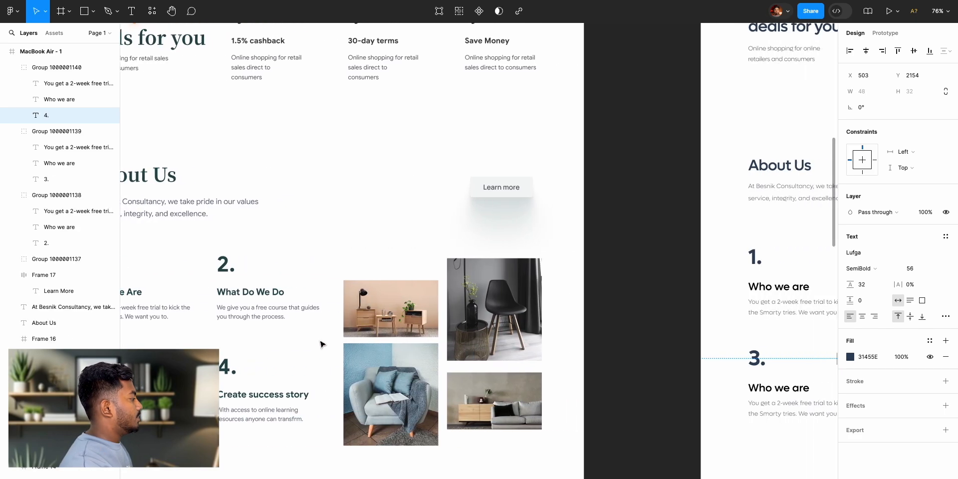
scroll(321, 343, left, 4)
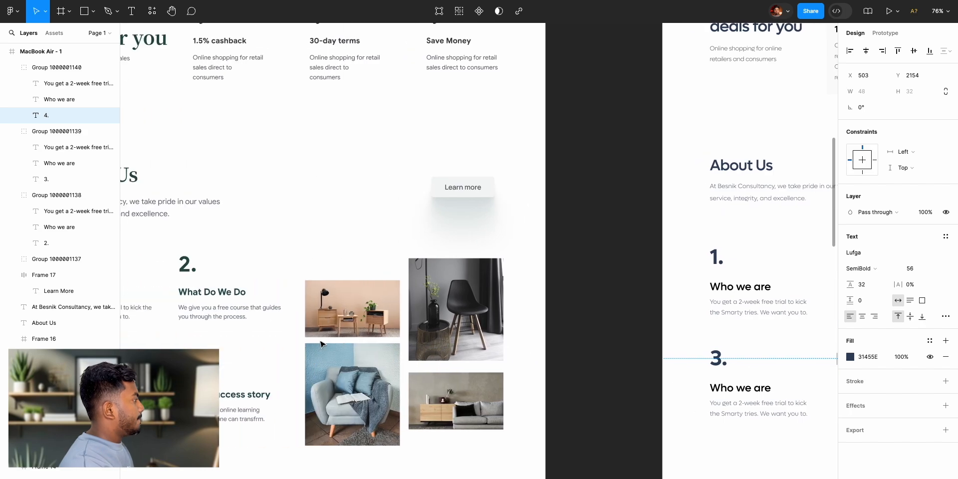
scroll(318, 313, right, 1)
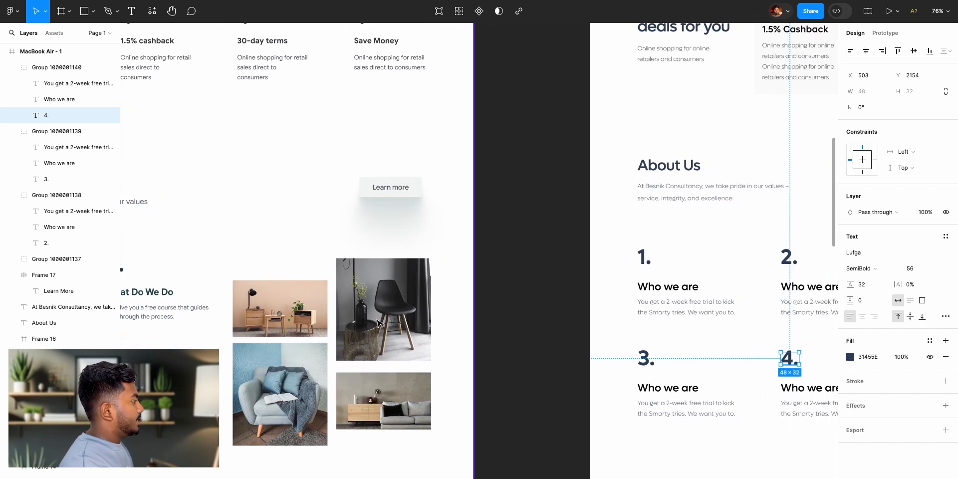
scroll(451, 364, right, 10)
click(529, 347)
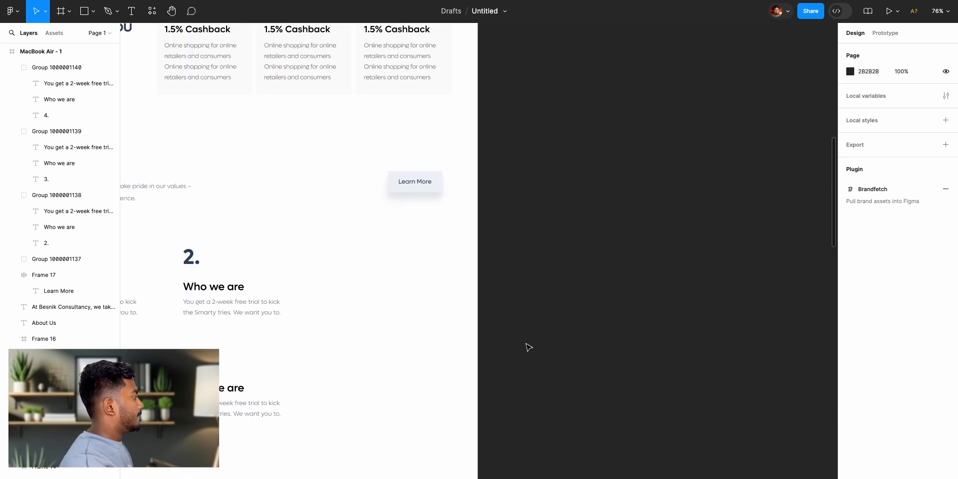
scroll(528, 347, left, 10)
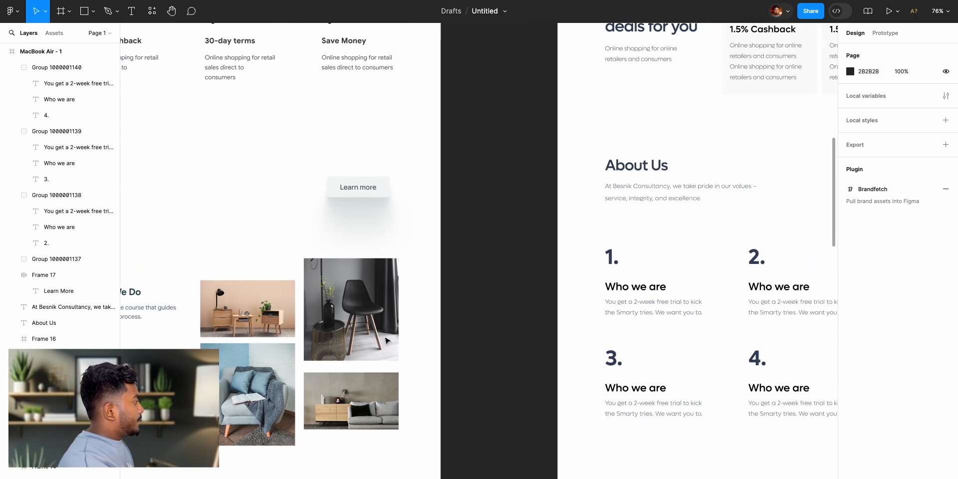
scroll(584, 406, right, 1)
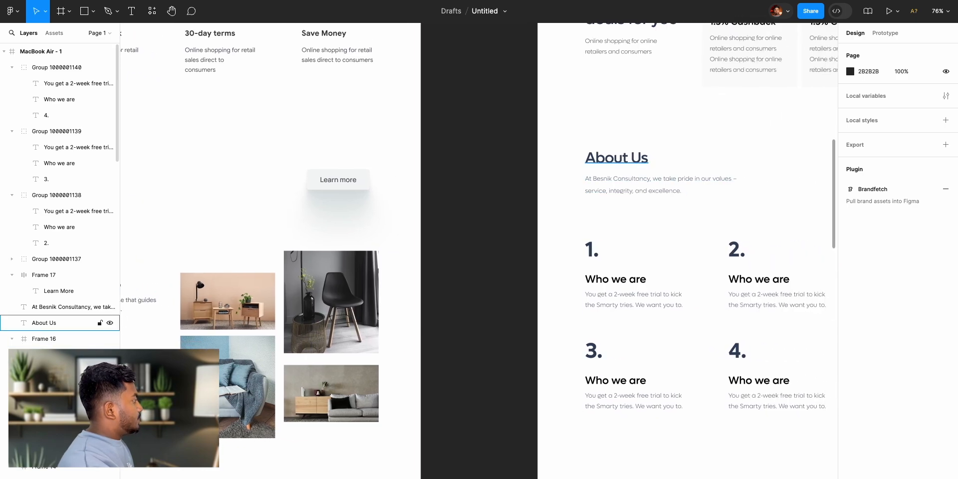
- Draw an image placeholder frame about 199 × 247 below the Learn More button and fill it with F3F3F3
click(60, 15)
scroll(479, 270, right, 10)
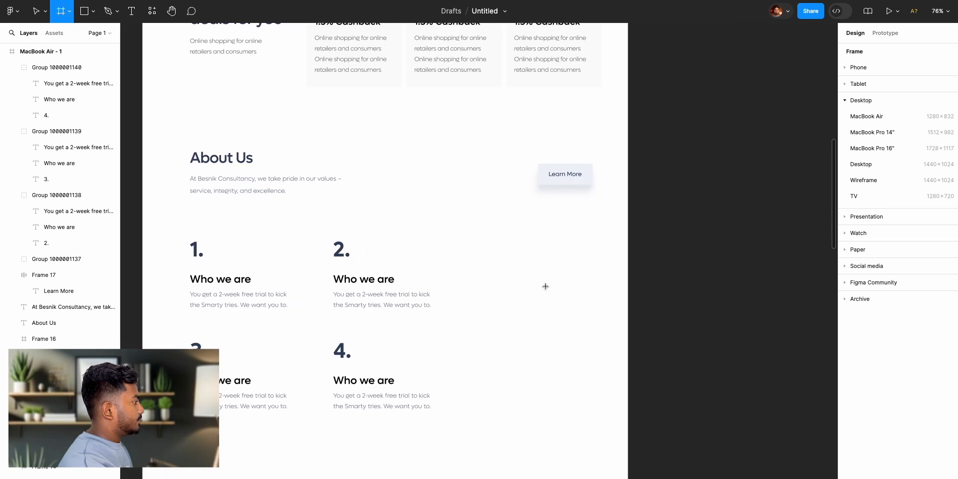
drag(516, 237, 589, 331)
click(946, 318)
click(851, 334)
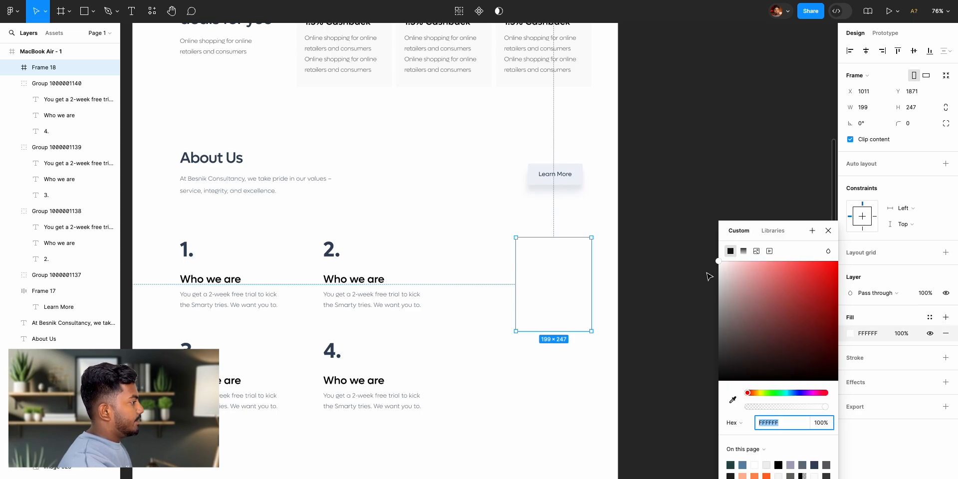
drag(717, 275, 711, 272)
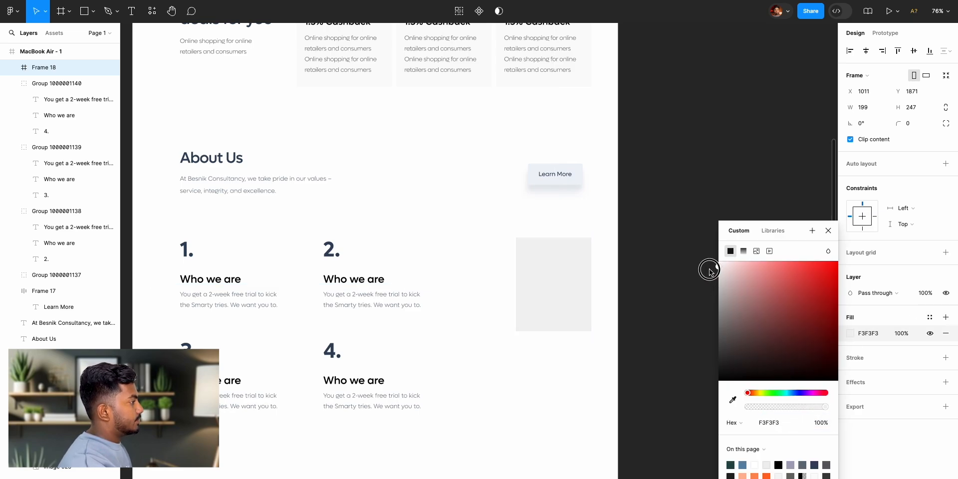
click(829, 231)
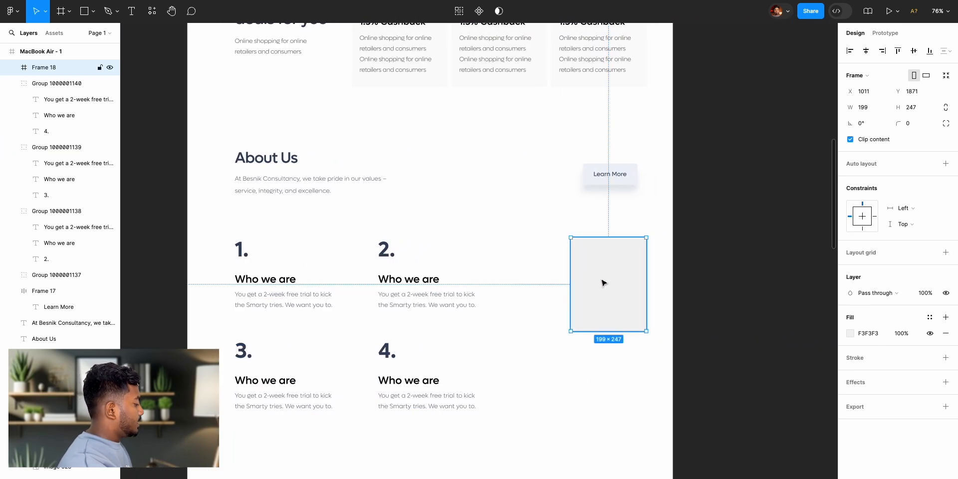
- Duplicate the placeholder frame directly beneath the original and reduce the copy's height to about 124
drag(604, 280, 604, 392)
drag(618, 437, 617, 387)
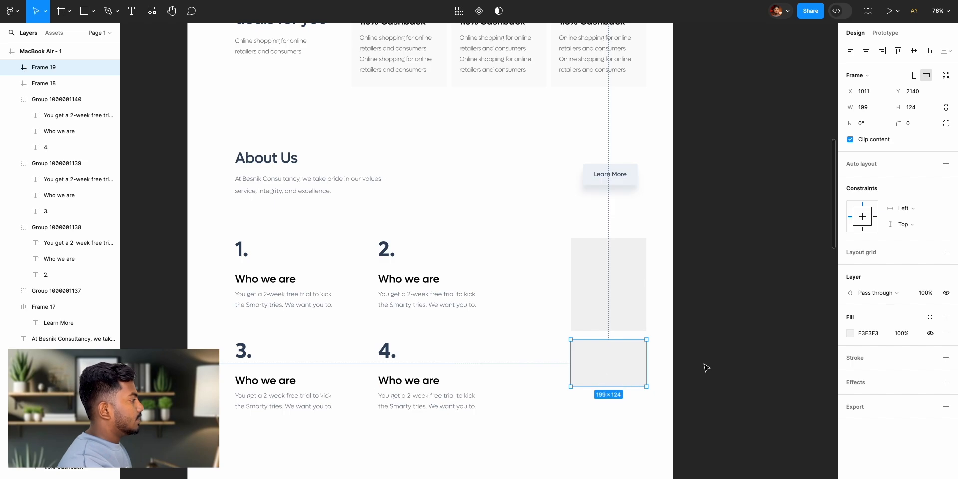
click(664, 364)
- Check the reference image layout and duplicate the shorter placeholder to the left of the tall one, with bottom edges roughly level
scroll(649, 361, left, 8)
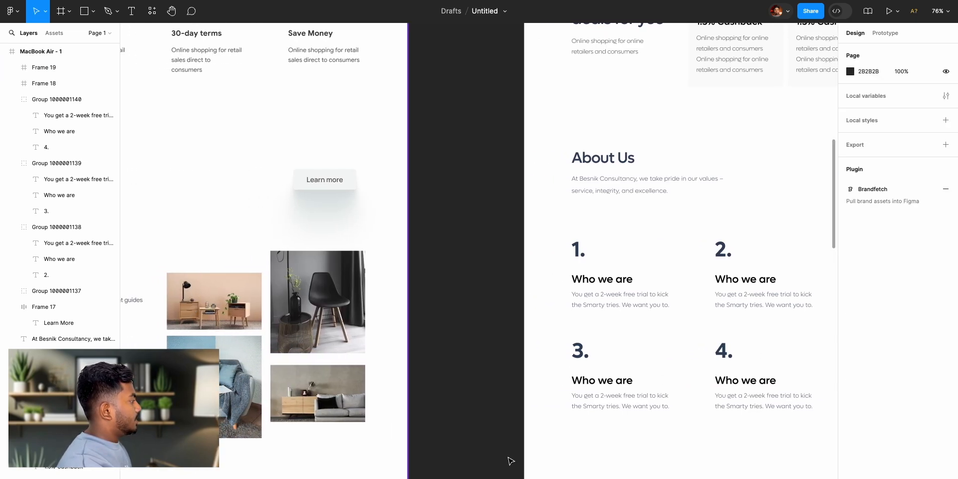
scroll(464, 455, right, 7)
click(657, 370)
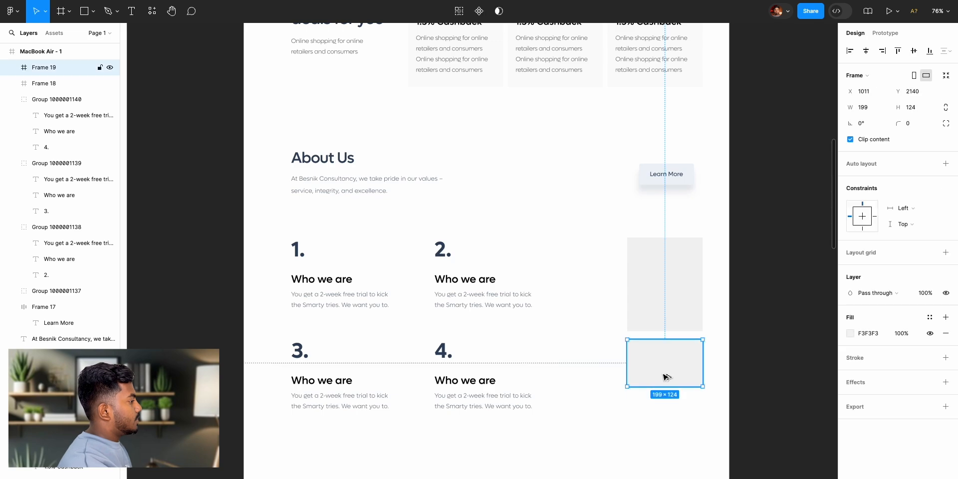
drag(666, 378, 588, 321)
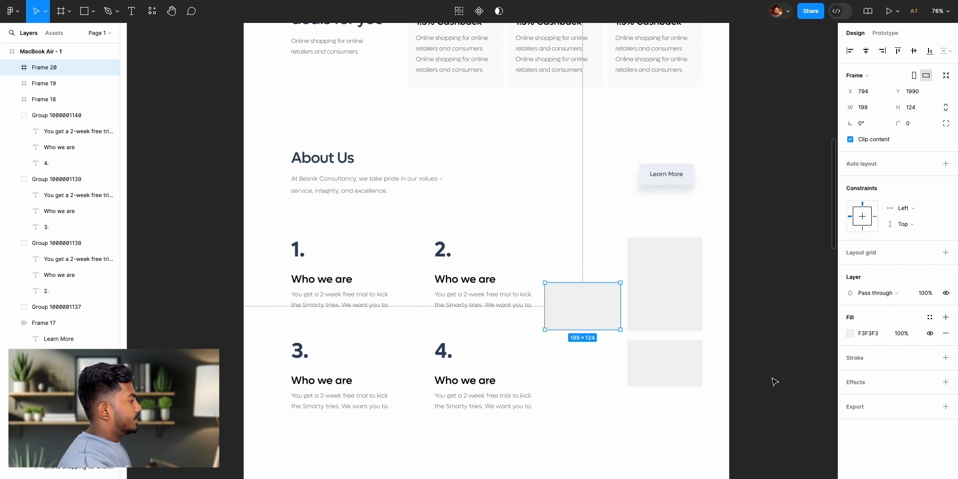
click(755, 383)
- Move the "2." and "4." item groups left together to X 463, away from the image placeholders
click(463, 299)
shift+click(470, 395)
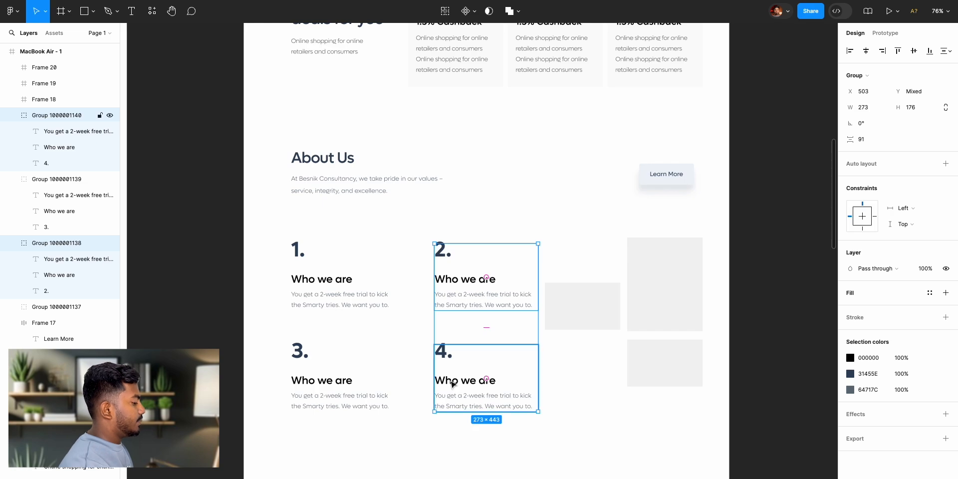
key(shift+Left)
key(shift+Left)
key(shift+Left)
key(shift+Left)
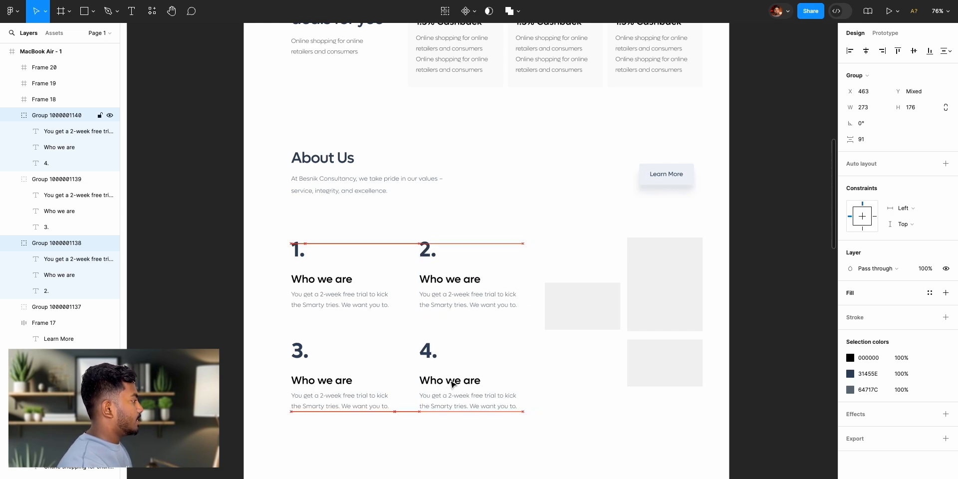
- Move the "2." and "4." item groups further left to X 453 and compare the spacing with the reference design
key(shift+Left)
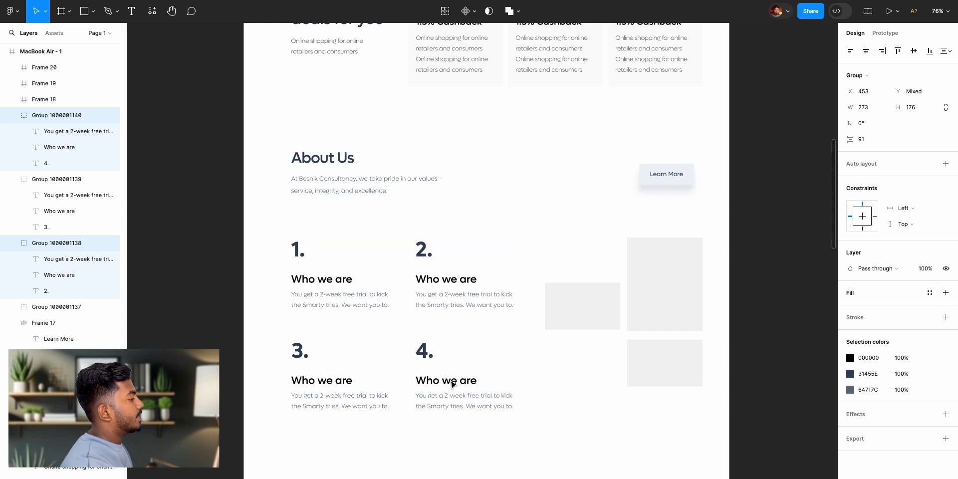
click(786, 321)
scroll(698, 361, left, 8)
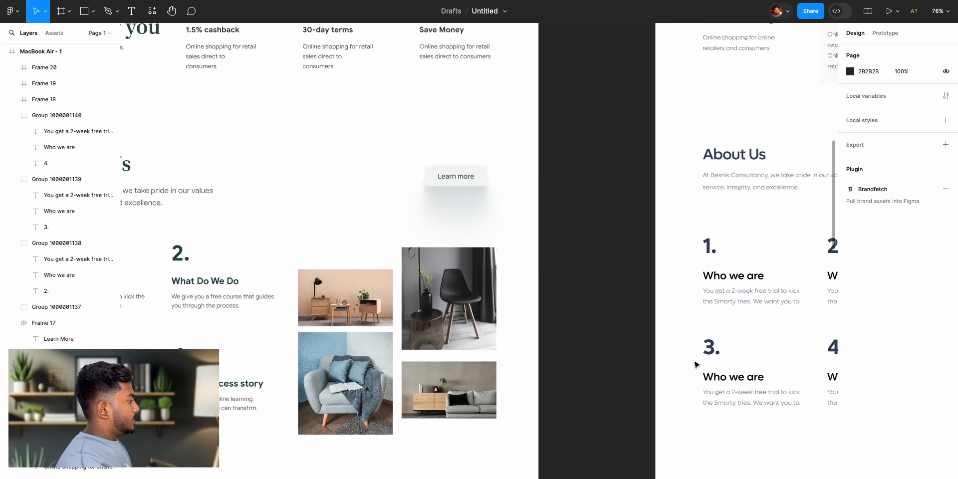
- Duplicate the tall image placeholder diagonally down to the left, directly beneath the short left placeholder
scroll(498, 392, right, 8)
click(543, 286)
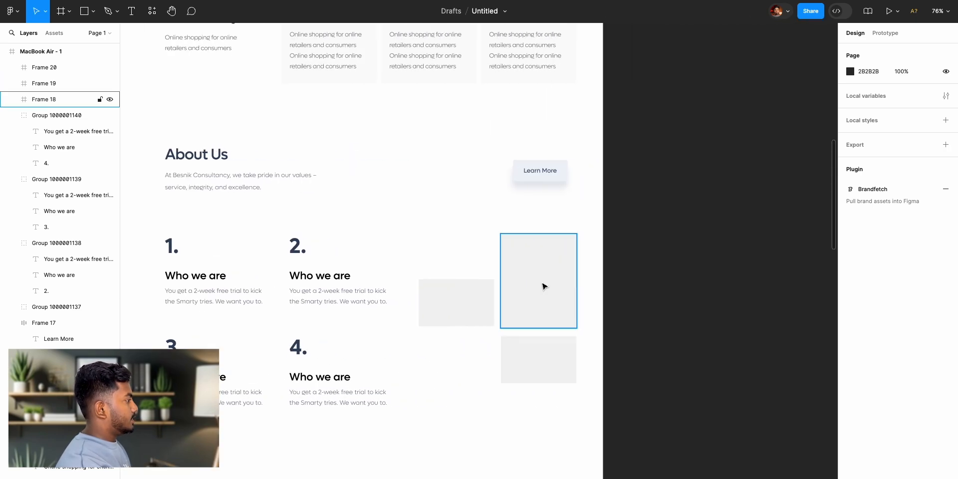
drag(543, 272, 464, 358)
click(721, 356)
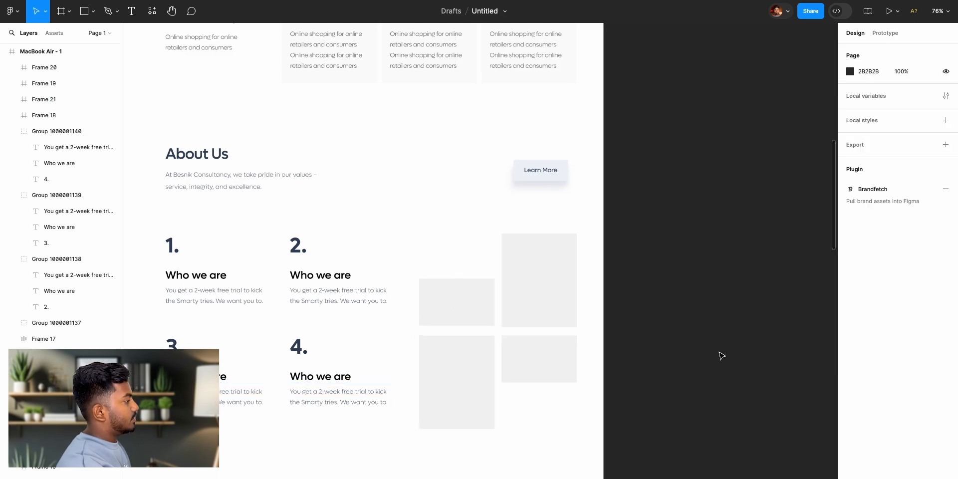
- Extend the short lower-right placeholder downward to a height of 134 and raise the short upper-left placeholder's top edge slightly
scroll(648, 398, left, 10)
scroll(644, 396, right, 8)
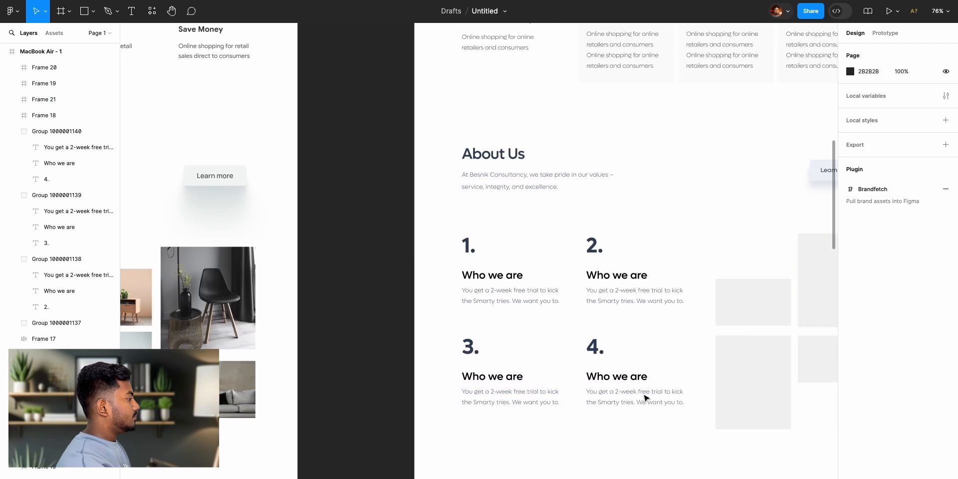
click(691, 365)
mouse_move(686, 383)
mouse_down()
mouse_move(685, 396)
mouse_move(685, 386)
mouse_up()
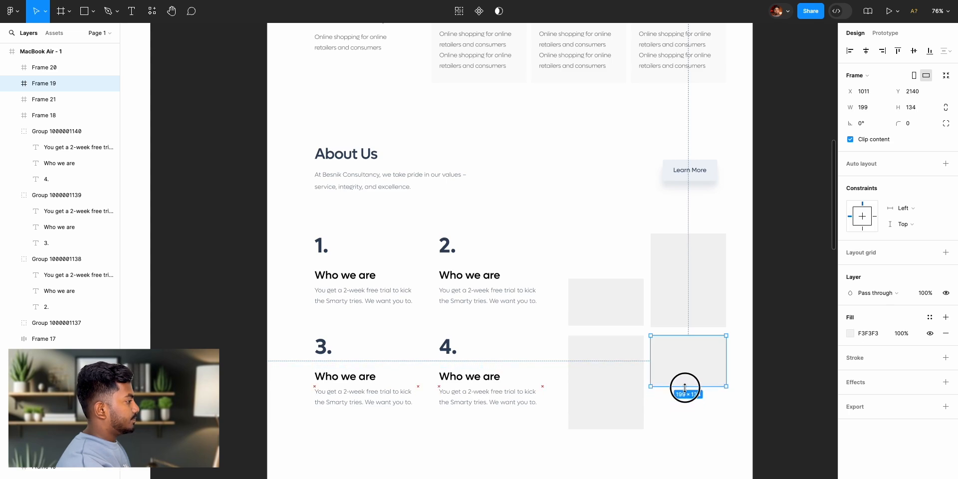
click(614, 299)
drag(614, 279, 614, 274)
click(830, 325)
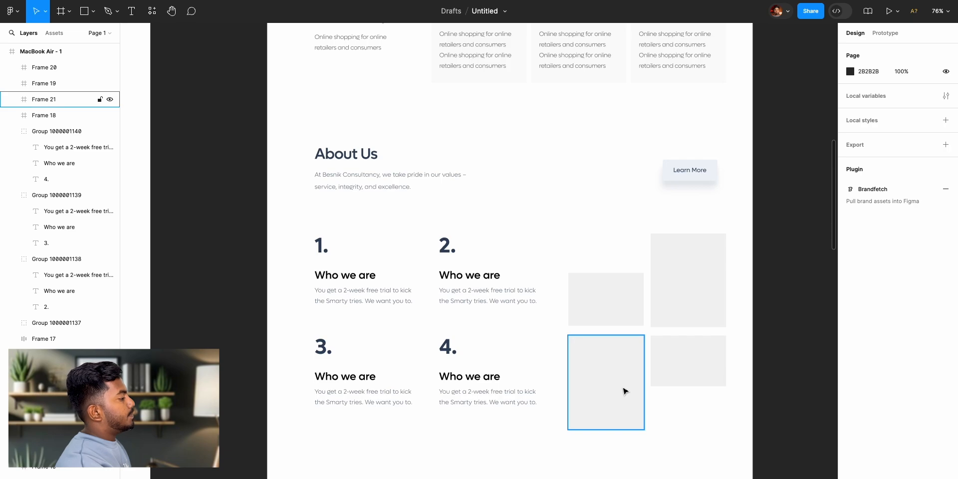
- Find the Unsplash plugin, run it, and move its window aside to uncover the placeholders
scroll(589, 390, up, 3)
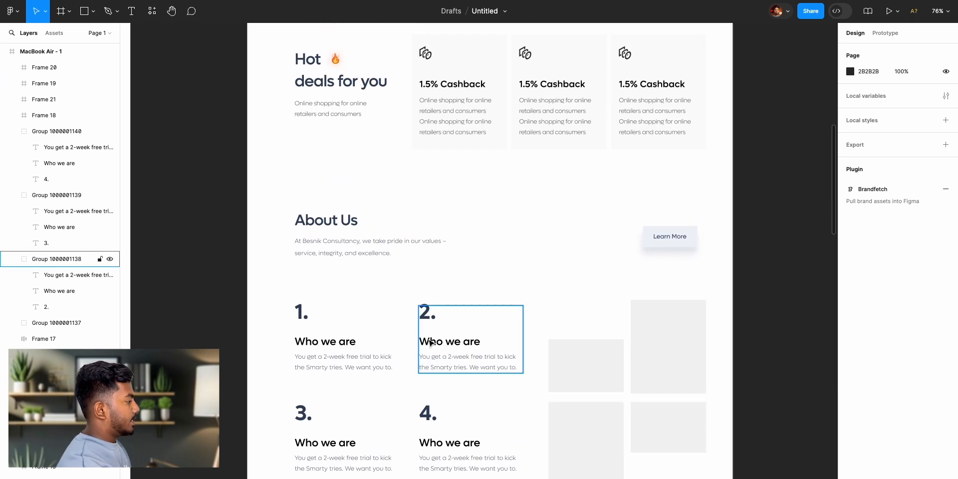
scroll(610, 394, up, 5)
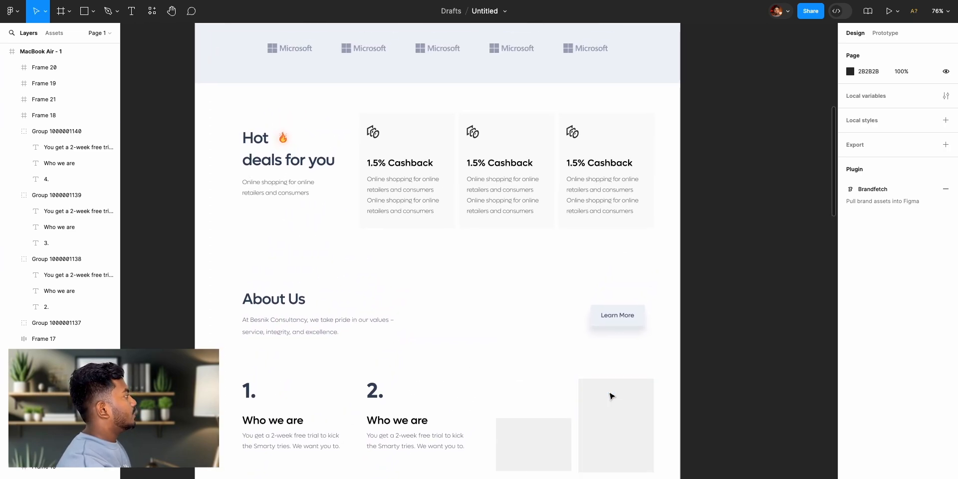
click(152, 12)
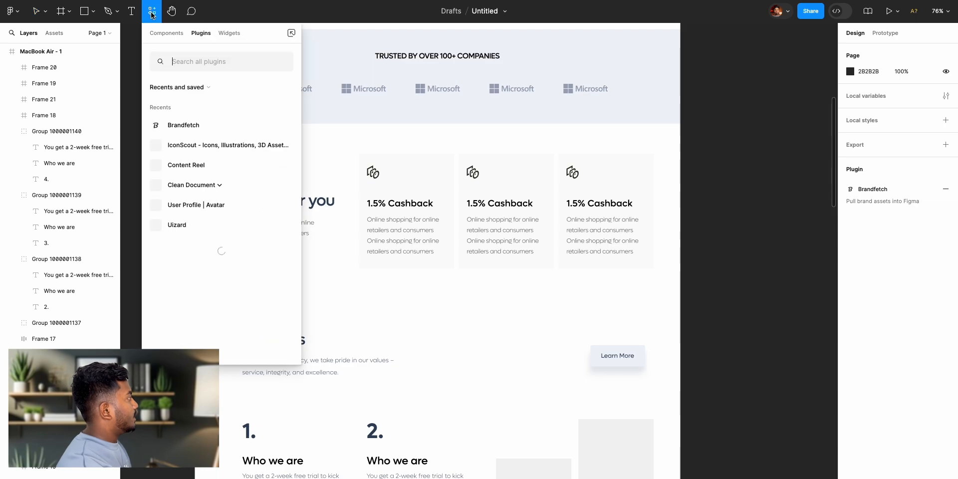
text(unsplash)
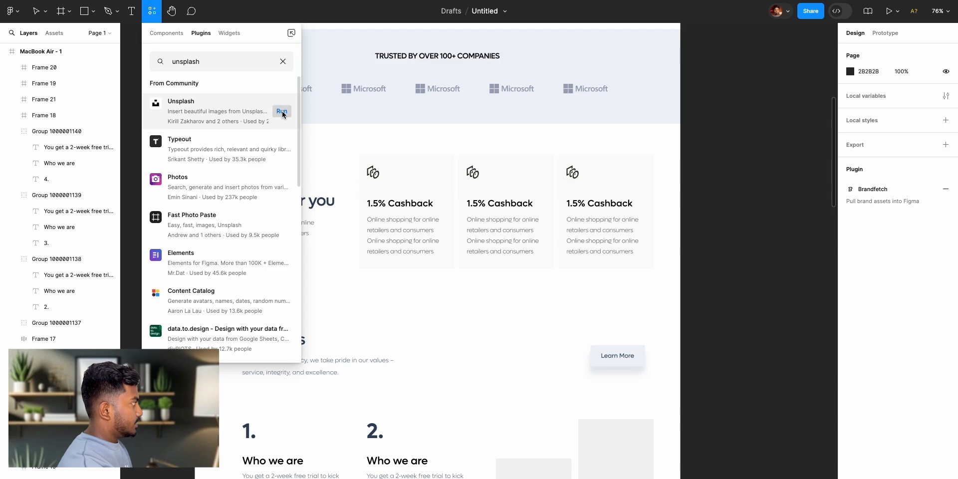
click(282, 112)
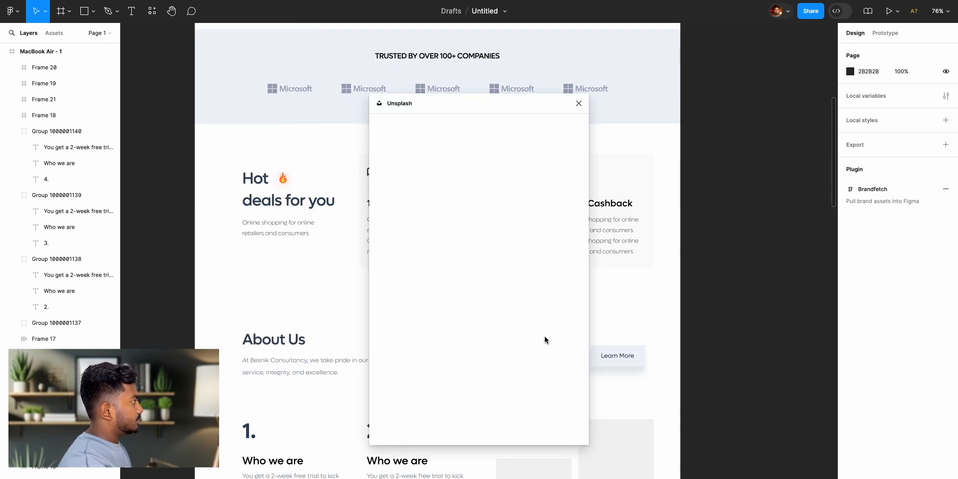
drag(499, 100, 398, 96)
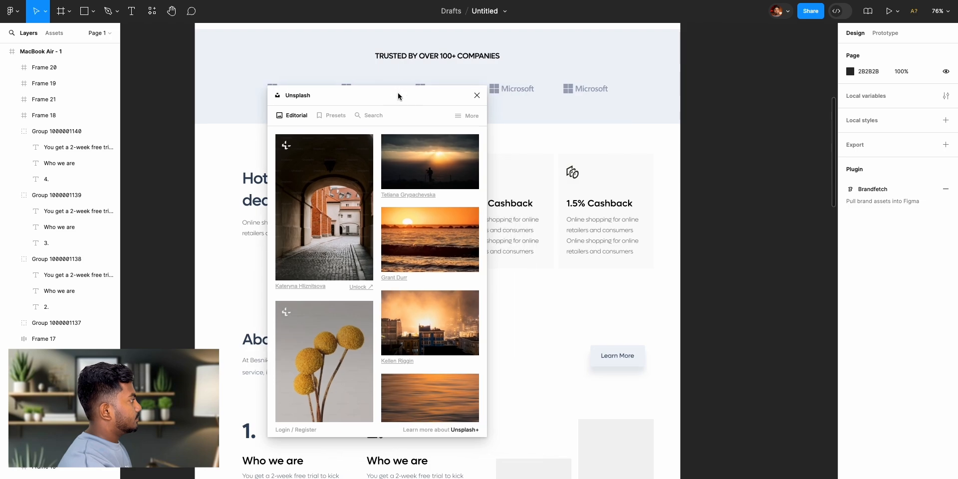
- Search the Unsplash photos for "interior"
click(370, 119)
click(313, 140)
text(interior)
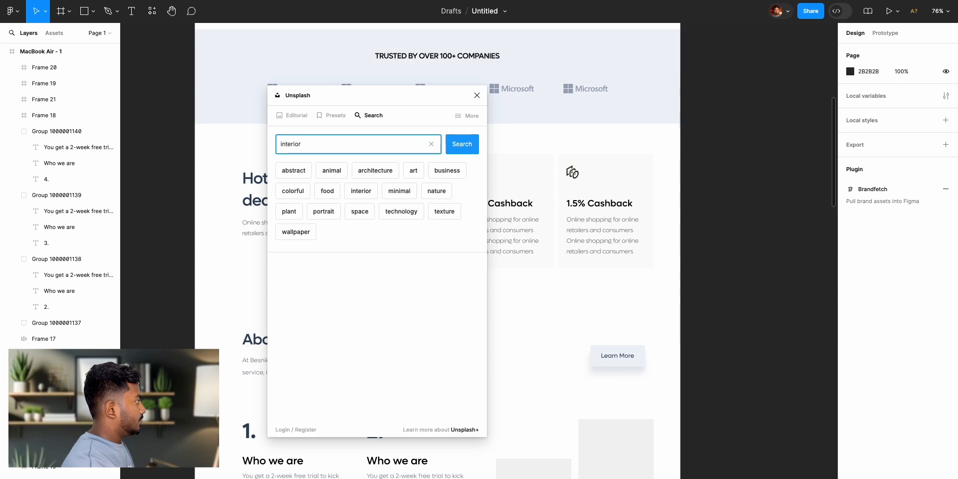
key(Return)
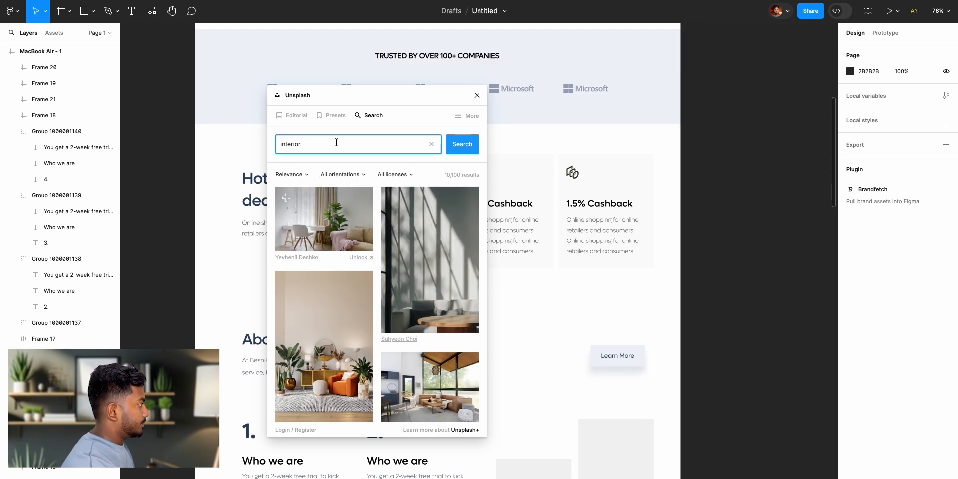
- Insert the beige arched-room photo and the bedroom photo with two framed drawings from the Unsplash results onto the canvas
scroll(448, 276, down, 10)
scroll(448, 277, down, 5)
drag(316, 184, 622, 477)
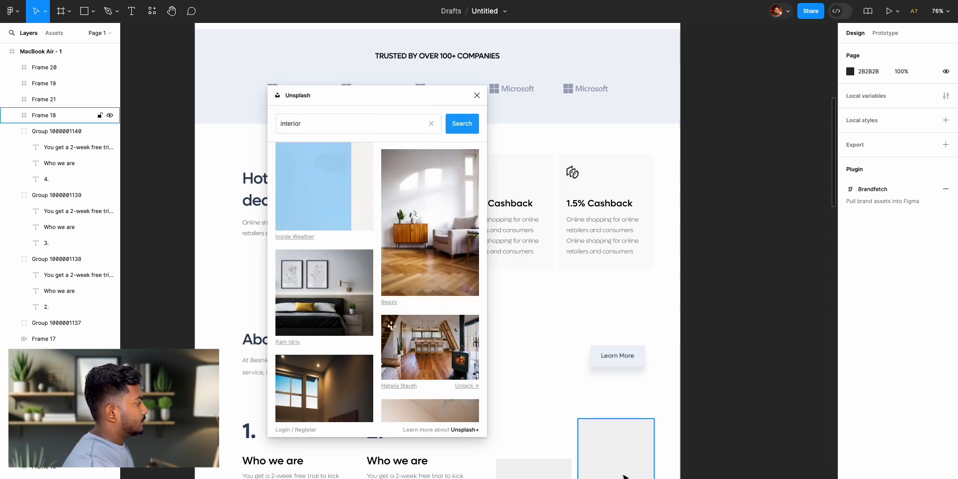
scroll(531, 308, down, 3)
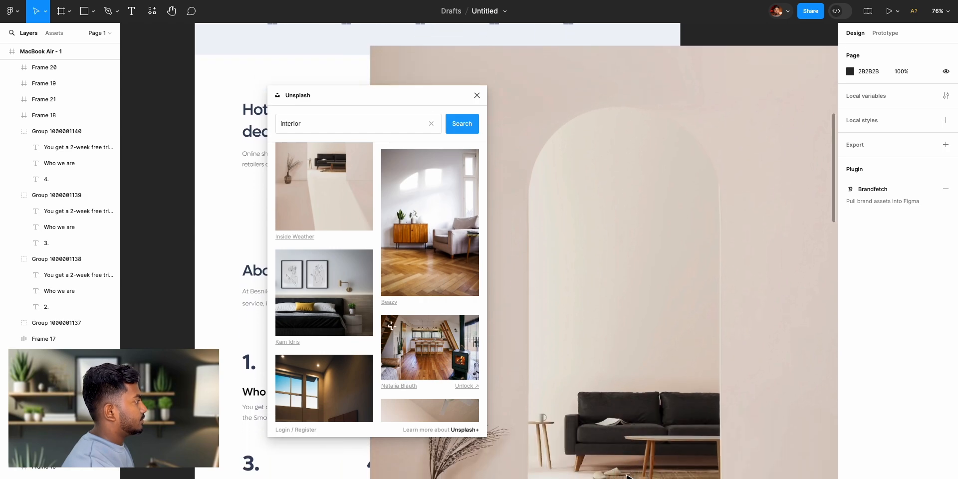
drag(303, 292, 242, 313)
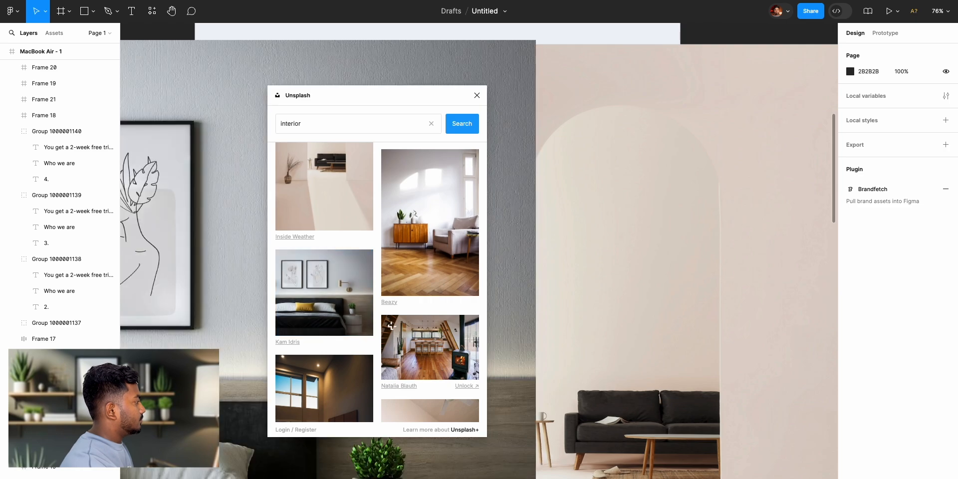
- Insert the dark high-ceilinged living room photo and the living room photo with woven pendant lamps, and close the Unsplash plugin
drag(319, 376, 560, 410)
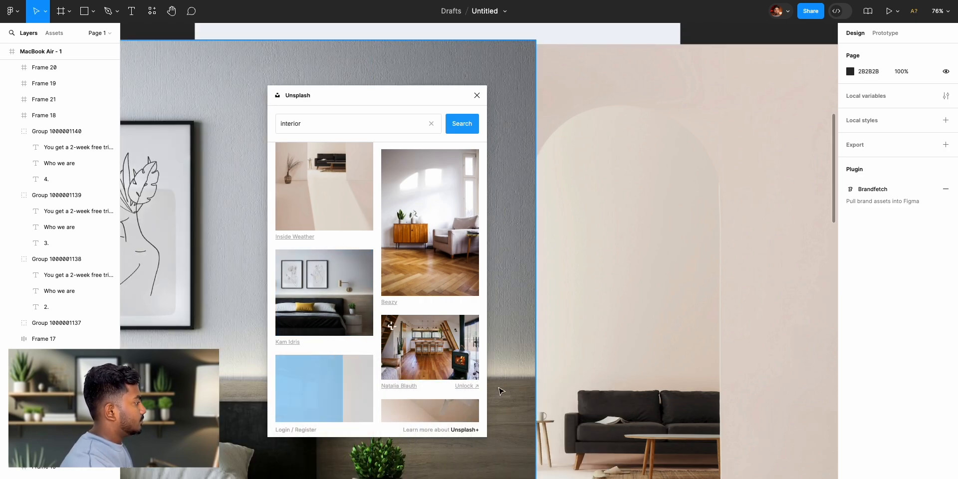
scroll(460, 381, down, 3)
scroll(460, 381, down, 3)
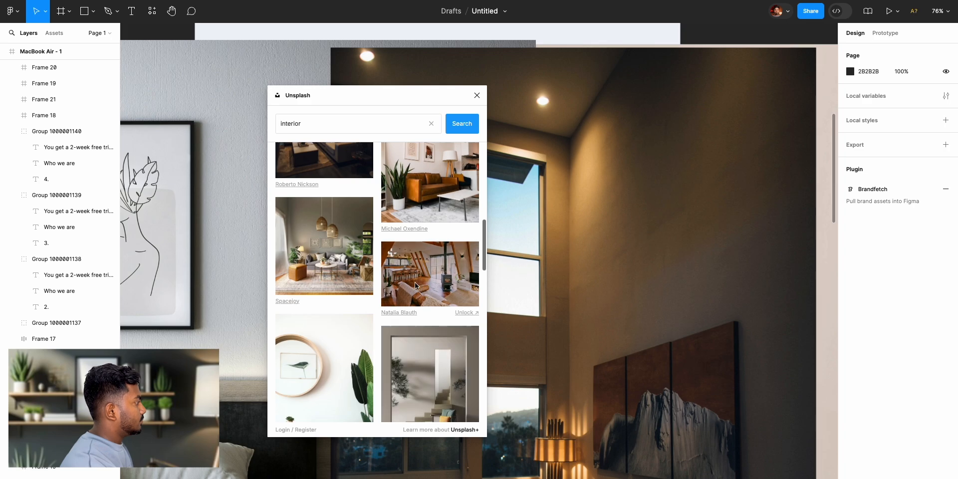
drag(327, 262, 676, 318)
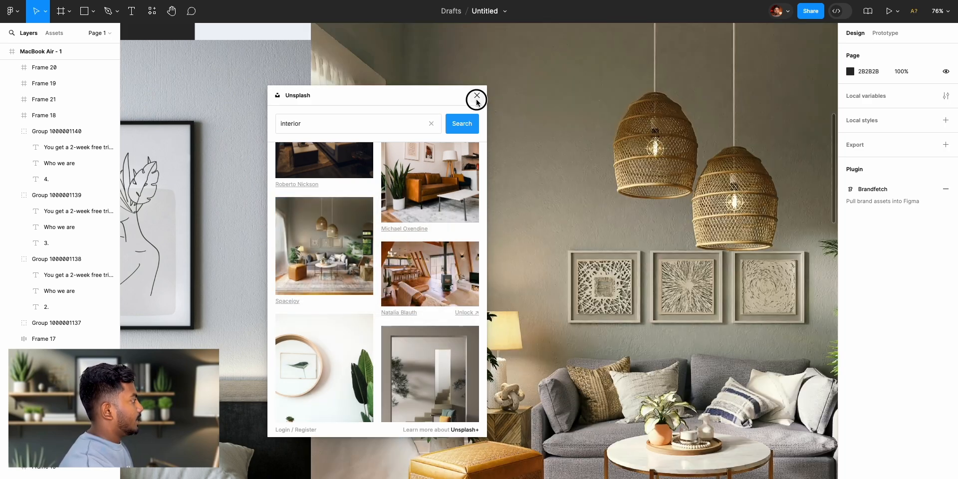
click(477, 97)
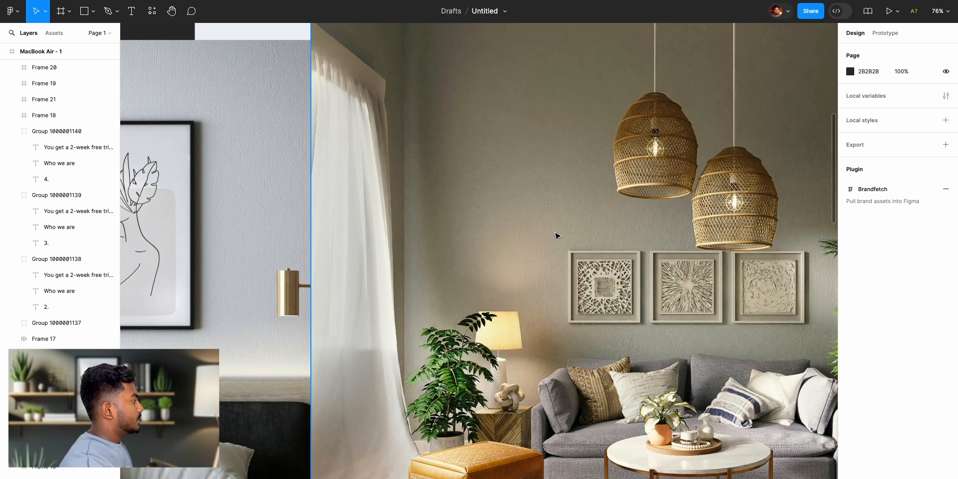
- Move the four inserted photos off the page designs and spread them out on the empty canvas around the MacBook Air frame
scroll(557, 236, down, 10)
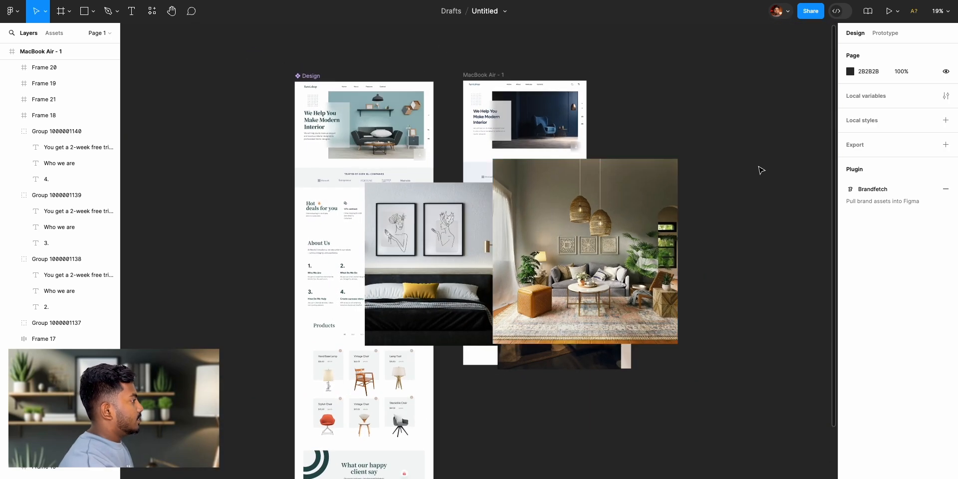
click(555, 233)
scroll(524, 250, right, 2)
drag(514, 256, 716, 123)
drag(496, 283, 721, 359)
drag(406, 296, 794, 336)
drag(333, 304, 409, 478)
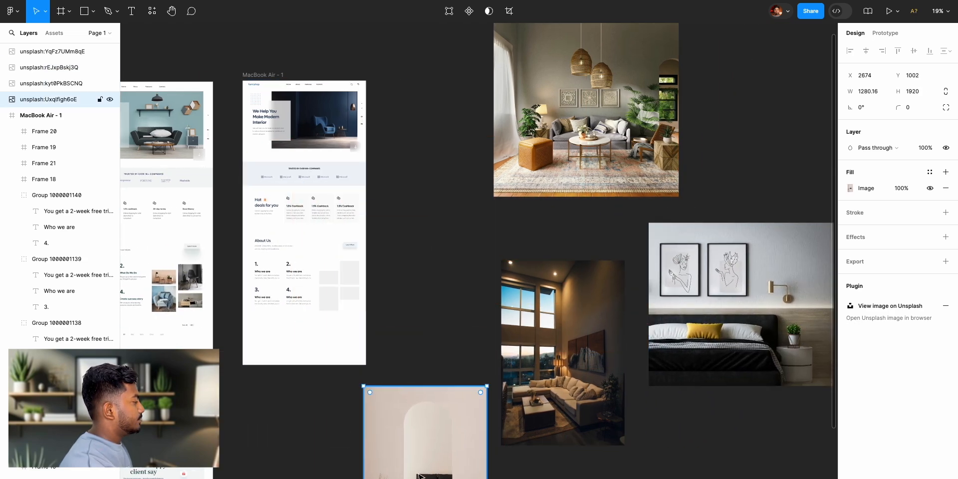
click(414, 326)
- Scale the dark living room photo proportionally down to 216 × 324 and move it beside the About Us image placeholders
scroll(427, 375, down, 3)
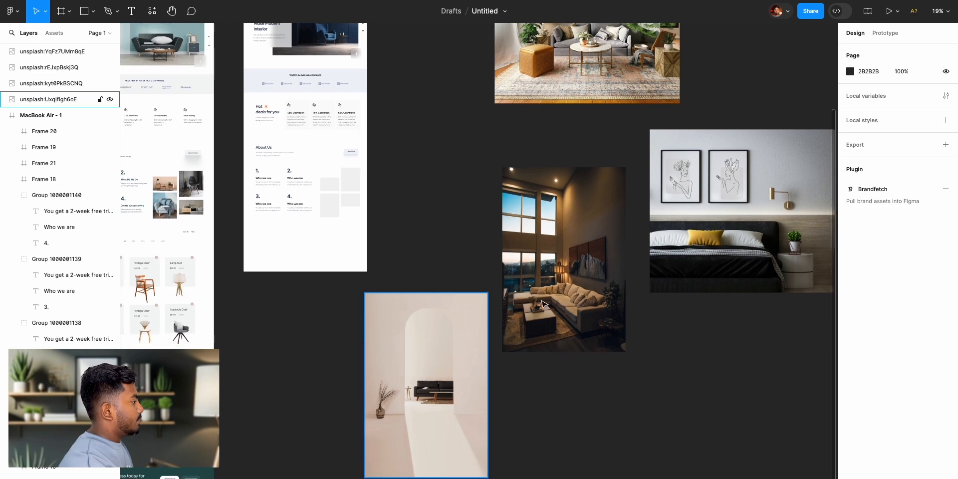
click(545, 268)
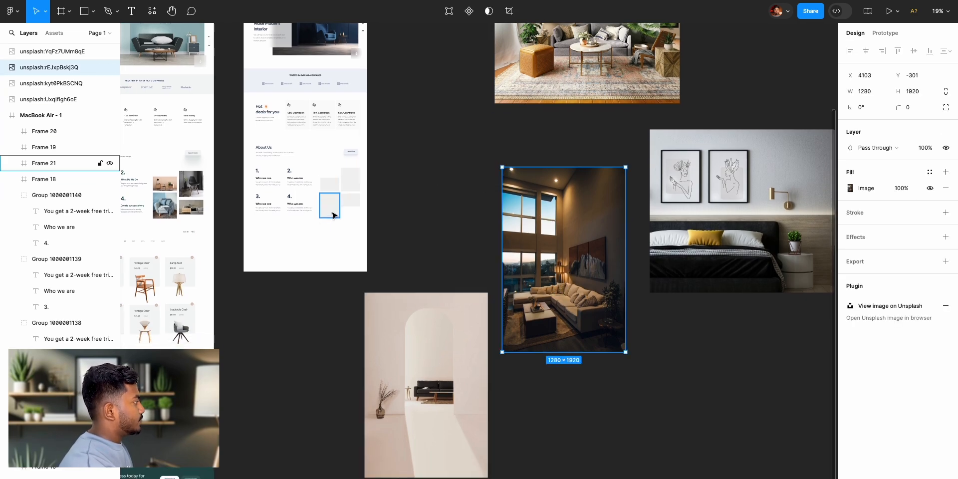
scroll(434, 270, up, 2)
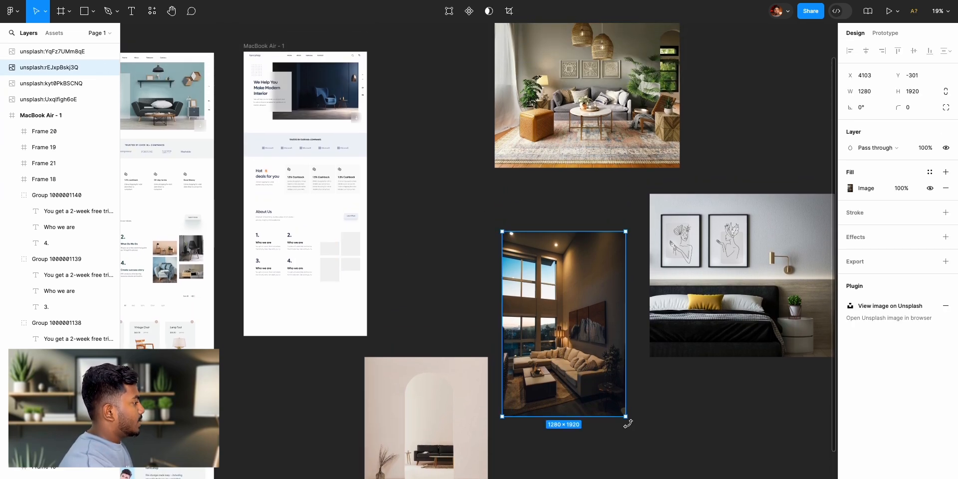
drag(625, 414, 574, 338)
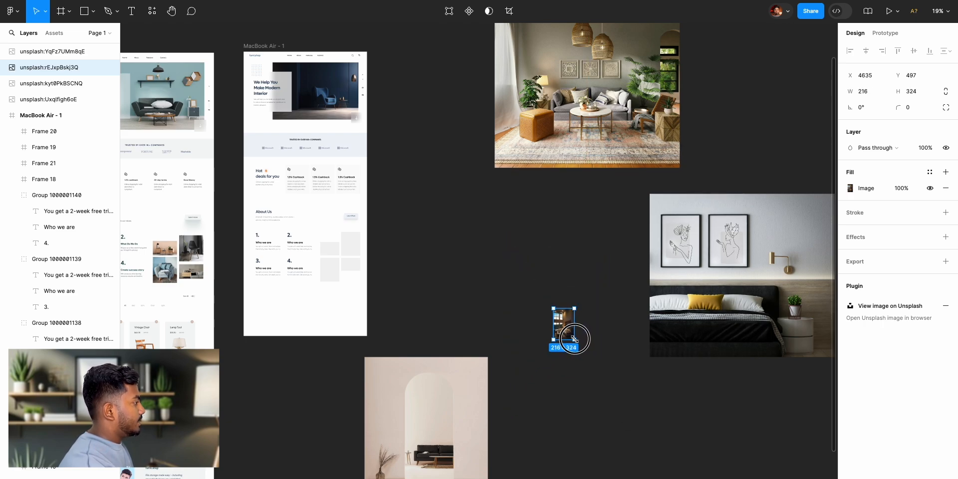
scroll(545, 323, up, 1)
drag(571, 374, 420, 278)
scroll(419, 277, up, 5)
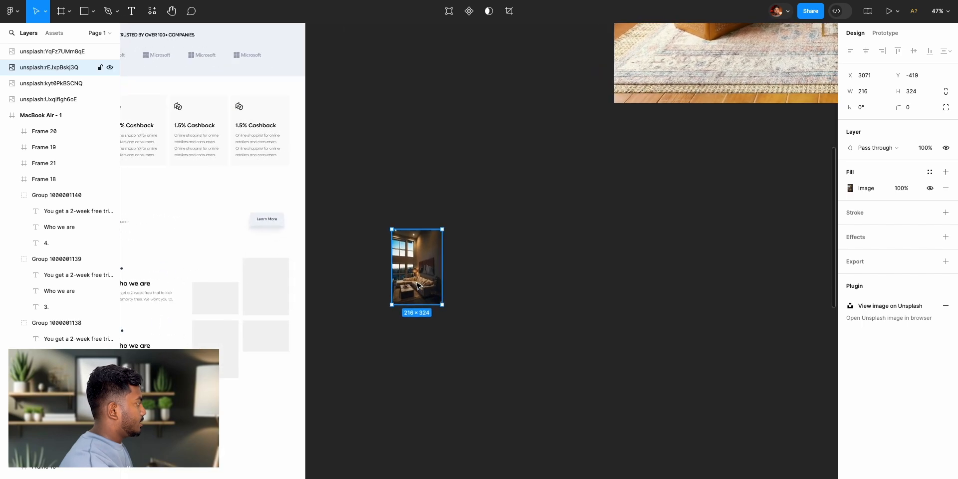
- Shrink the dark living room photo further to 118 × 176 and place it closer to the MacBook Air frame's edge
scroll(418, 286, up, 3)
scroll(430, 282, left, 2)
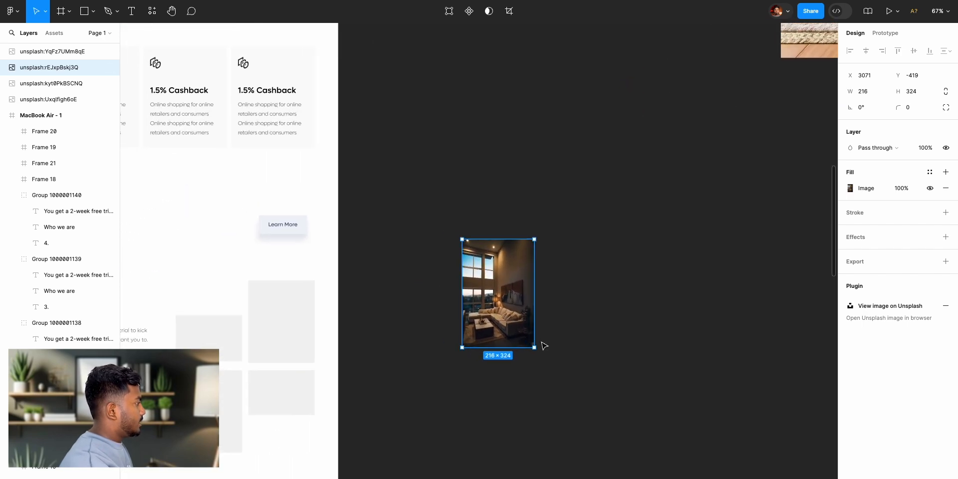
drag(535, 348, 434, 313)
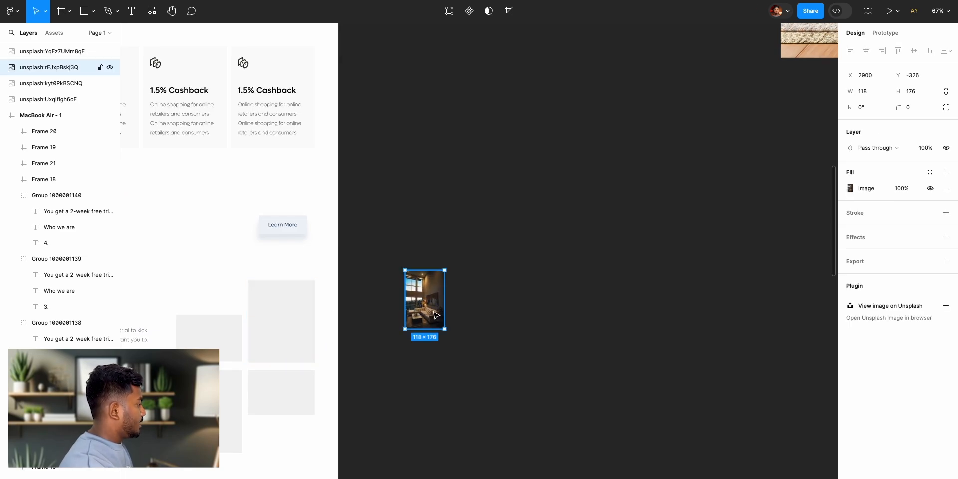
- Paste a copy of the dark living room photo into the tall upper-right placeholder and delete the original from the canvas
click(287, 322)
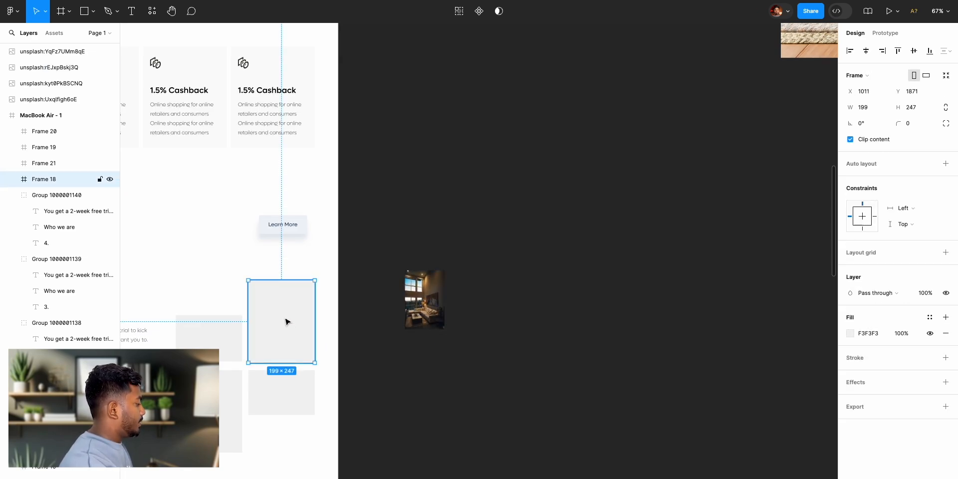
key(ctrl+v)
click(421, 302)
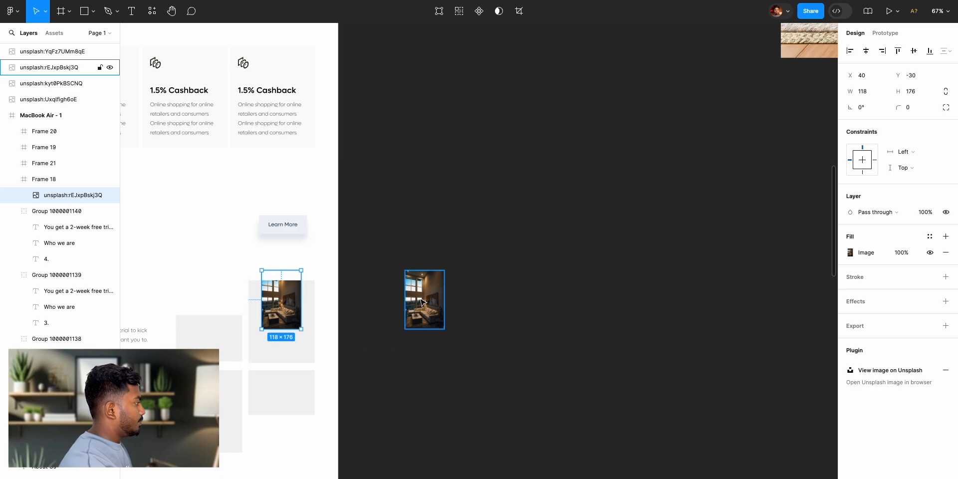
key(Delete)
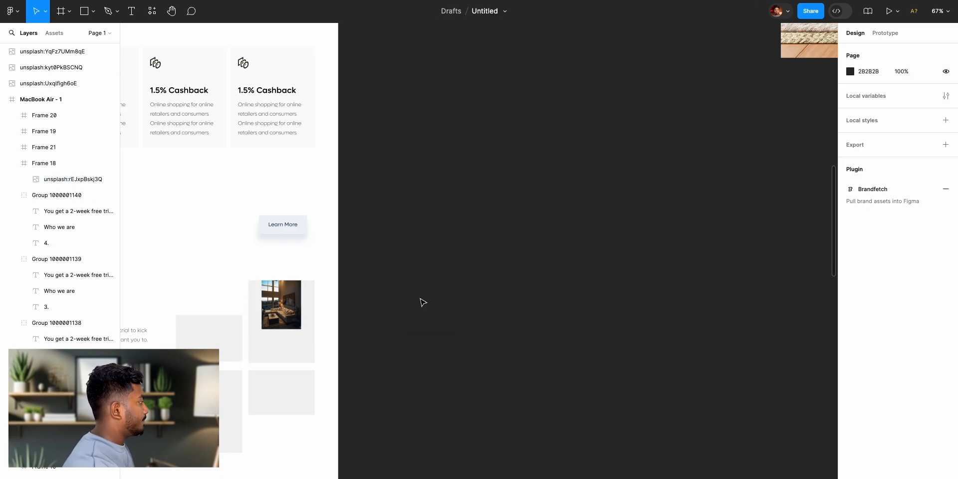
- Enlarge and reposition the pasted living room photo so that it fills the whole tall upper-right placeholder
click(280, 305)
drag(302, 330, 316, 344)
drag(298, 315, 298, 333)
click(452, 312)
scroll(459, 327, down, 6)
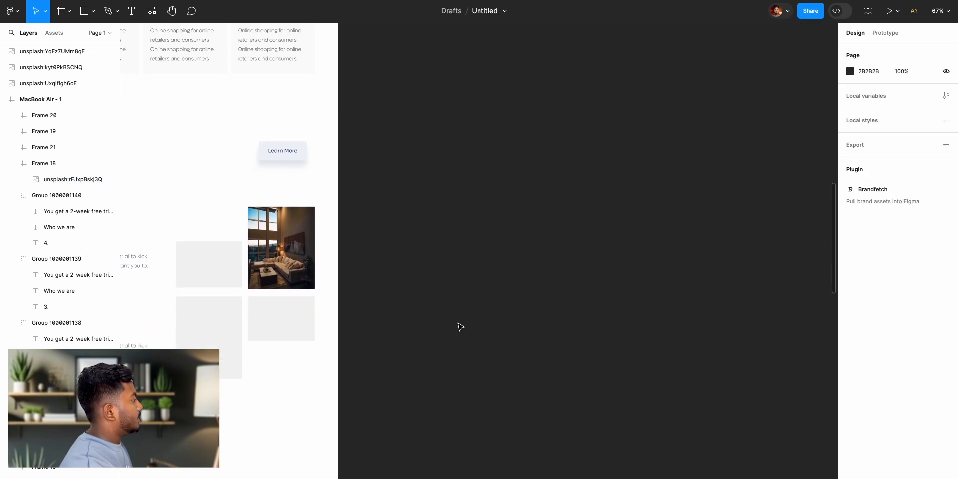
- Scale the beige archway photo proportionally down to 220 × 330 and move it beside the MacBook Air frame
scroll(649, 301, down, 10)
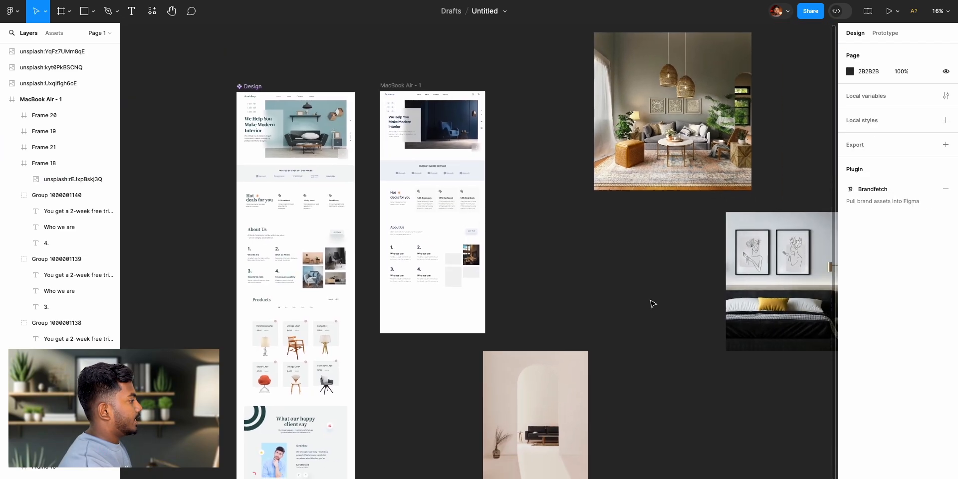
scroll(648, 301, down, 3)
click(519, 325)
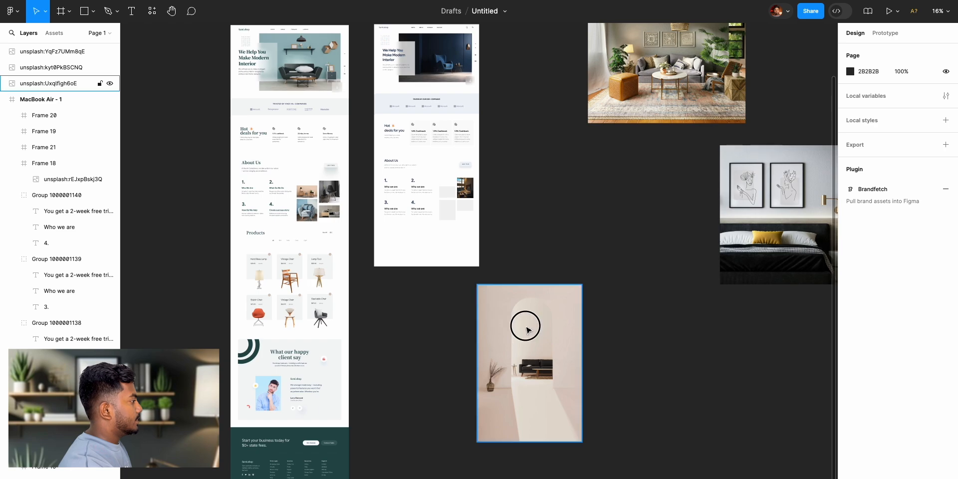
drag(523, 356, 607, 291)
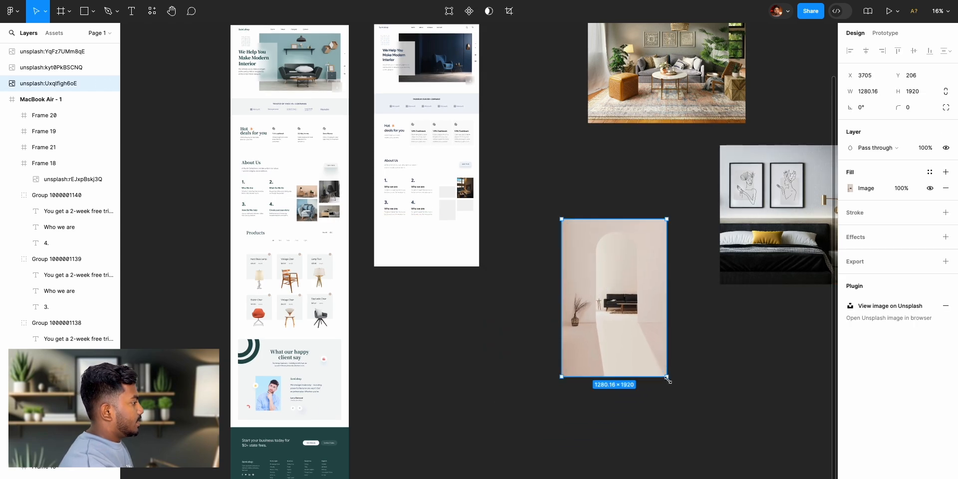
drag(668, 378, 623, 311)
scroll(619, 279, up, 2)
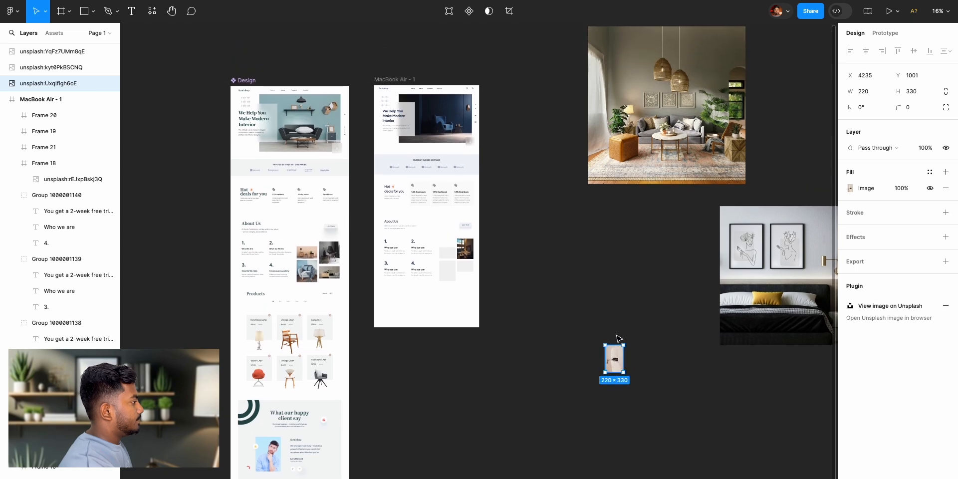
scroll(594, 310, up, 5)
drag(653, 428, 353, 220)
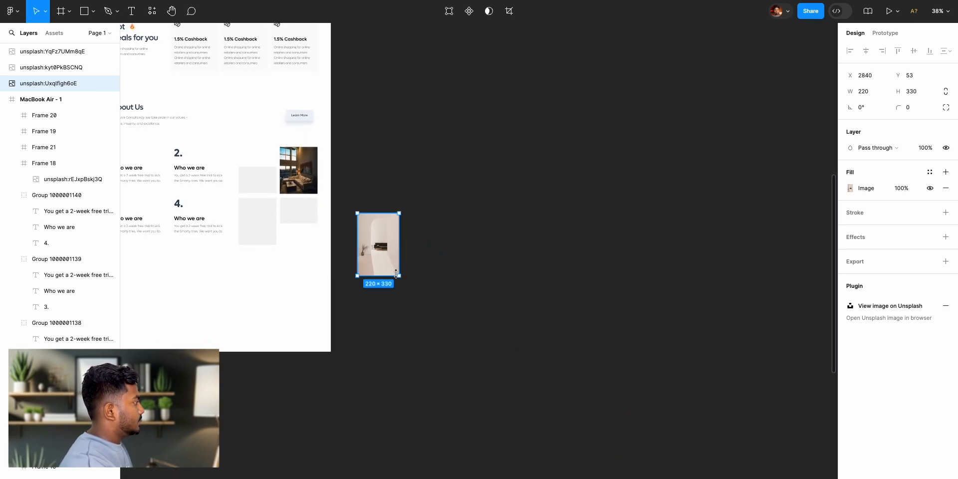
- Move the archway photo over the tall lower-left About Us placeholder and resize it to 198 × 300 to cover the placeholder's width
drag(399, 275, 262, 221)
scroll(283, 242, up, 5)
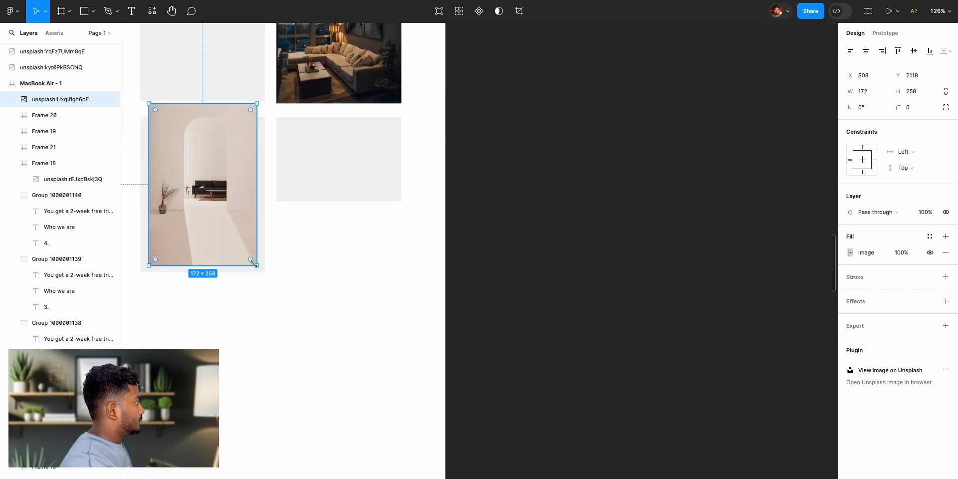
drag(251, 255, 240, 241)
mouse_move(221, 203)
mouse_down()
mouse_move(439, 346)
mouse_move(203, 209)
mouse_move(223, 215)
mouse_up()
scroll(224, 215, left, 3)
key(alt)
drag(372, 282, 396, 318)
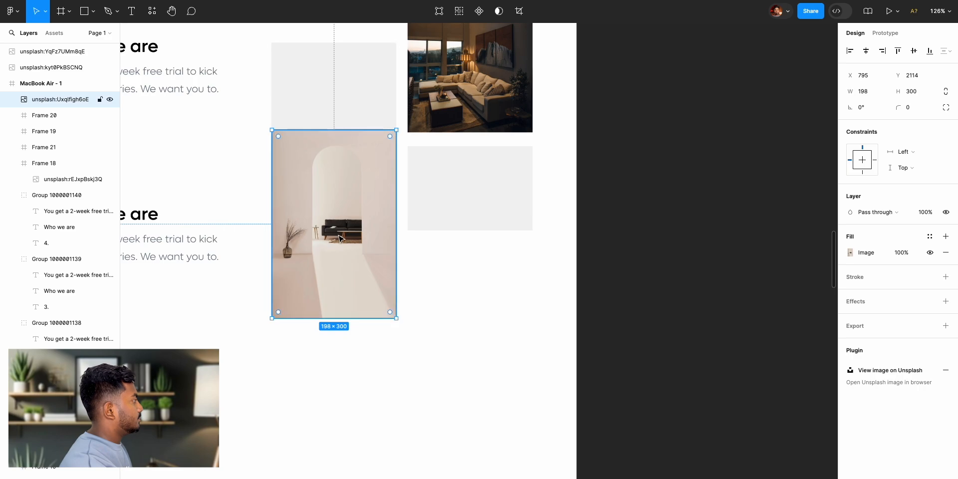
- Cut the archway photo and paste it inside the tall lower-left placeholder frame
key(ctrl+z)
key(ctrl+z)
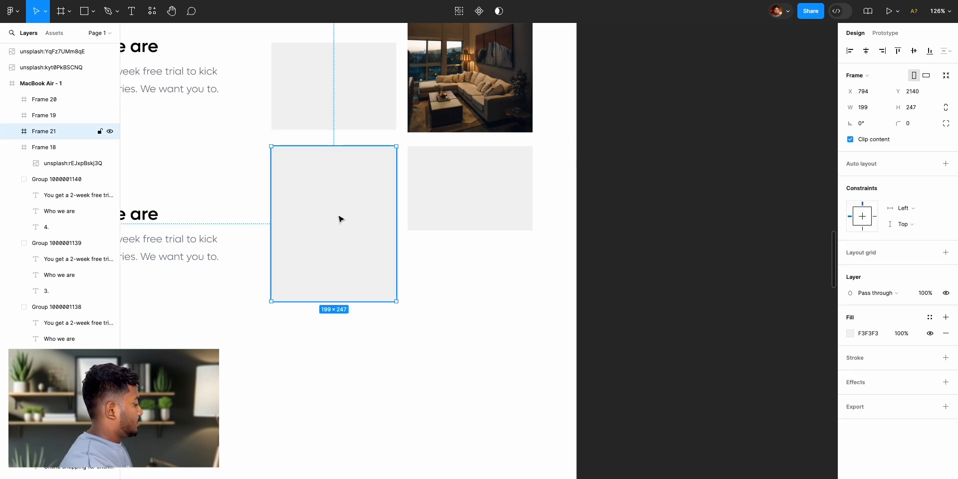
key(ctrl+shift+z)
click(696, 173)
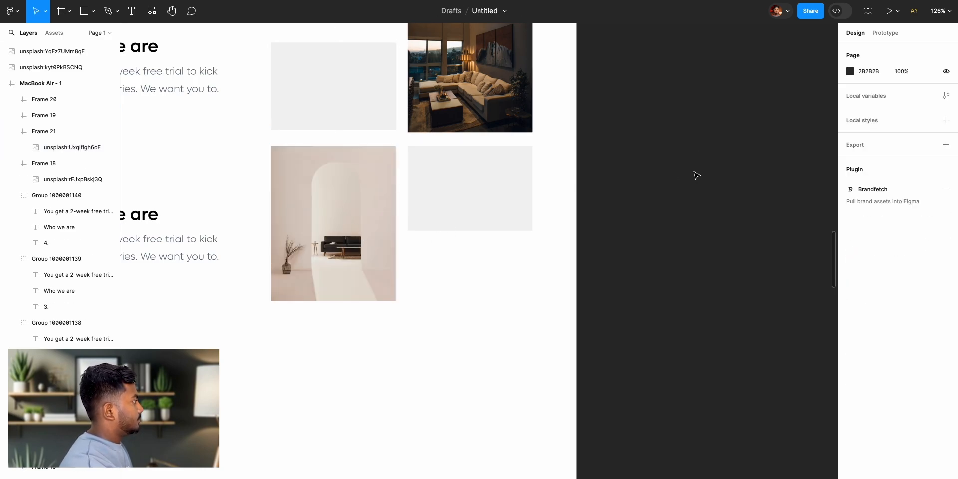
- Scale the square living room photo with the rattan lamps proportionally down to 238 × 238
scroll(712, 240, down, 6)
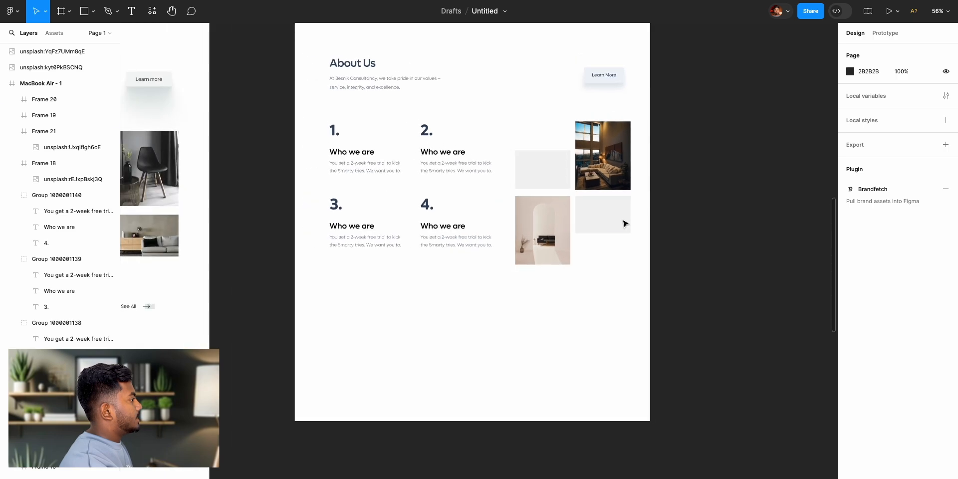
scroll(754, 266, right, 10)
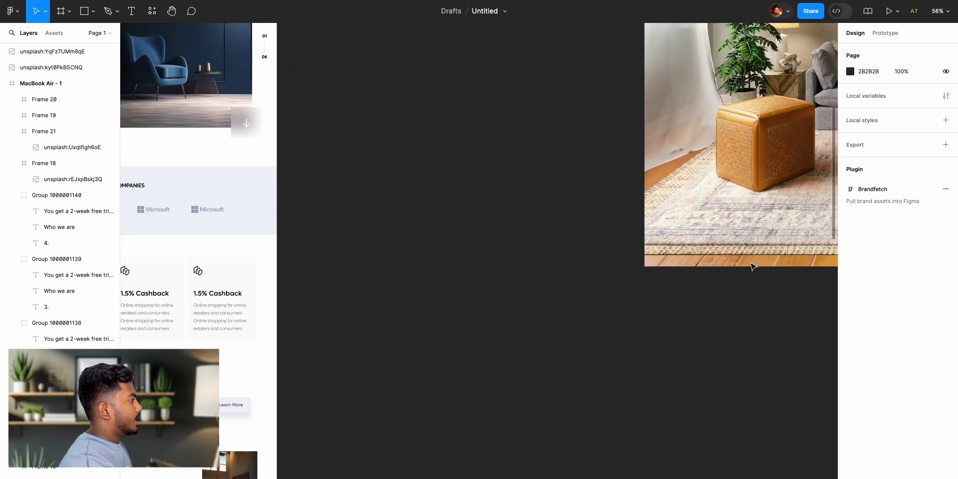
scroll(753, 265, down, 8)
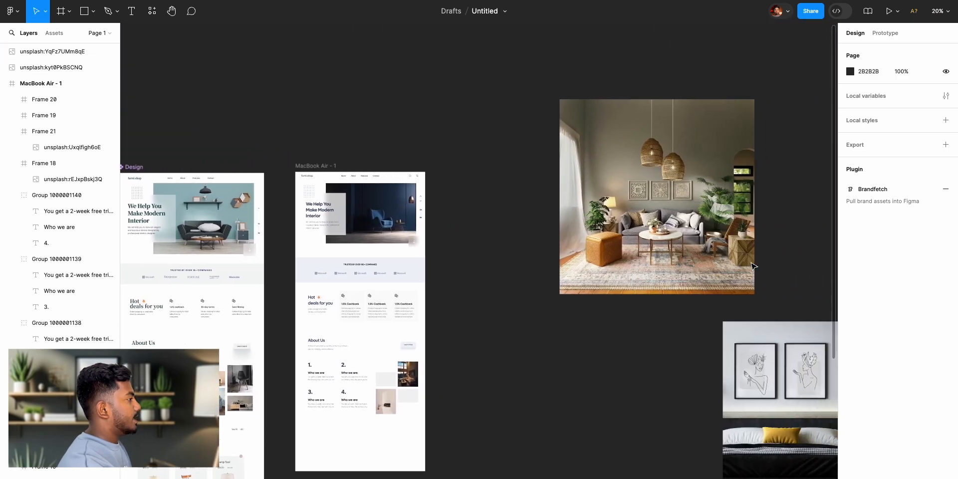
click(675, 218)
drag(701, 102, 614, 184)
- Cut the rattan-lamp living room photo from the canvas and paste it into the short upper-left About Us placeholder
key(Delete)
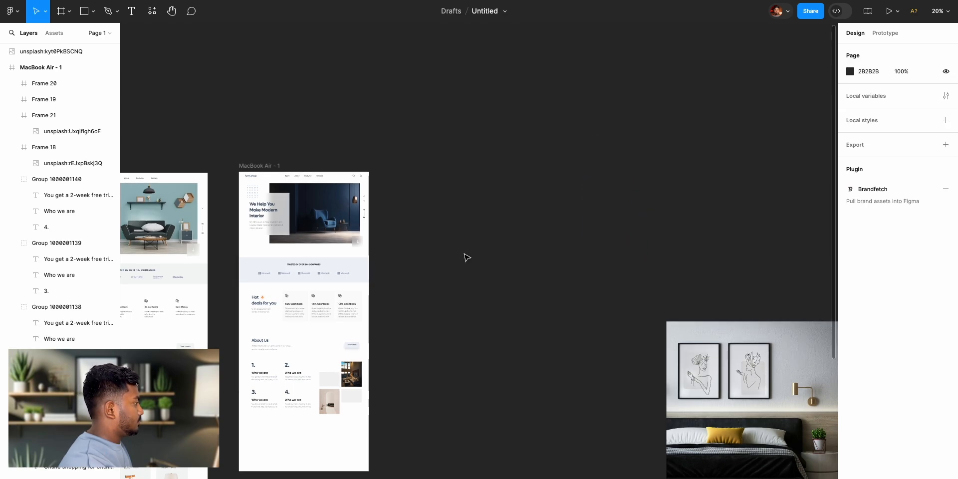
click(328, 380)
key(ctrl+v)
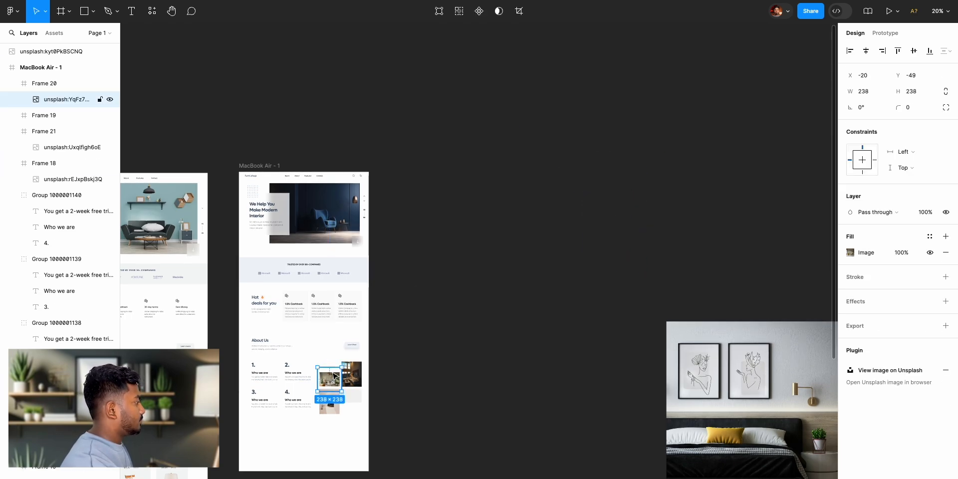
scroll(327, 379, down, 2)
scroll(327, 379, up, 10)
scroll(334, 374, down, 3)
scroll(335, 374, left, 1)
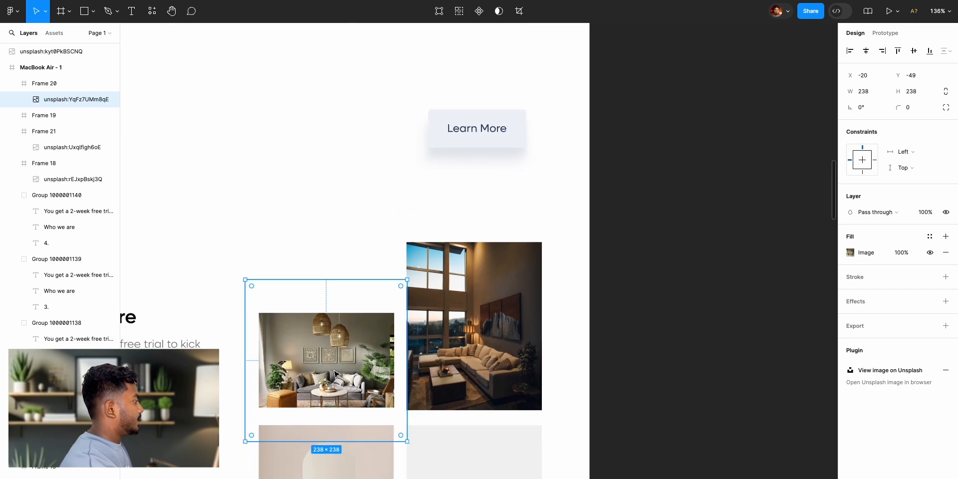
click(672, 328)
- Scale the bedroom photo with the yellow pillow proportionally down to 242 × 214
scroll(672, 328, down, 8)
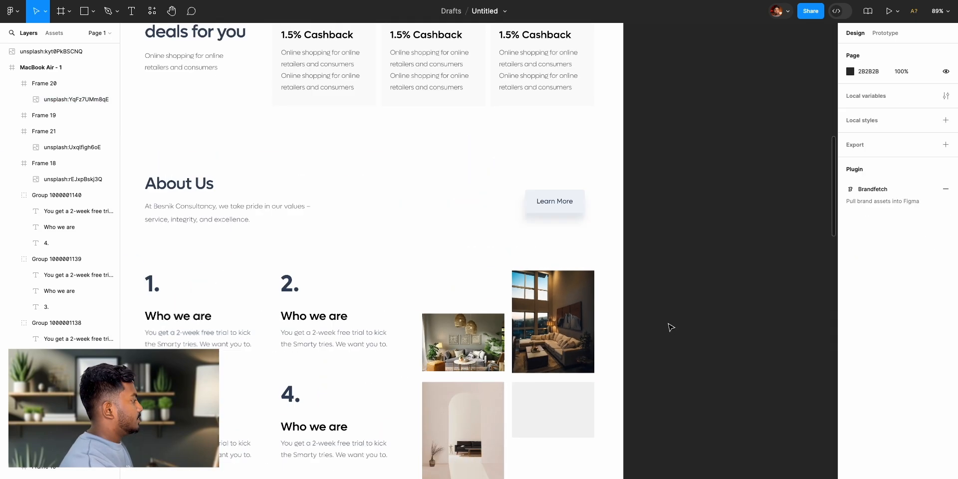
scroll(672, 328, right, 5)
scroll(671, 327, right, 3)
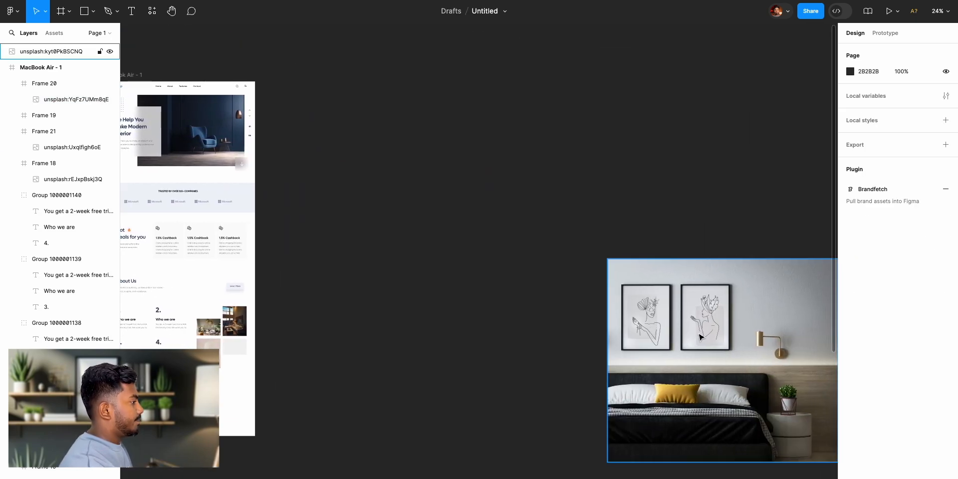
click(671, 327)
drag(746, 458, 643, 369)
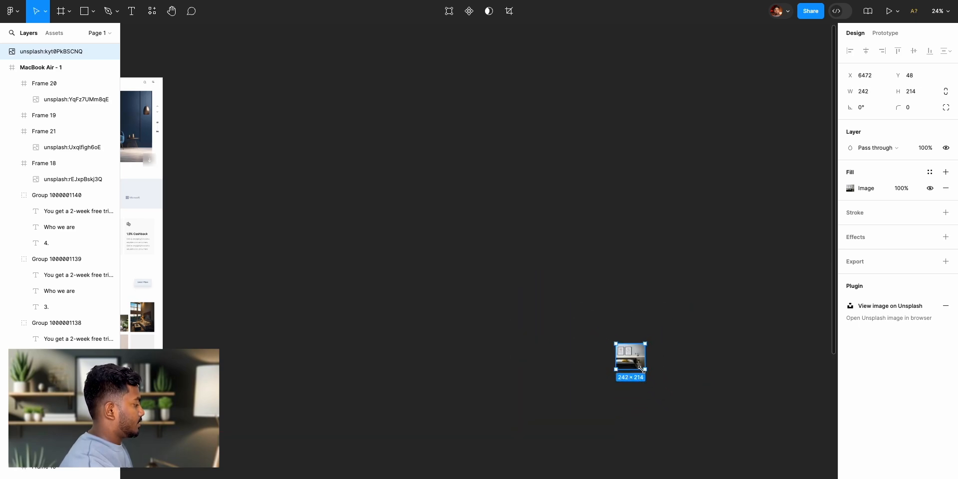
- Cut the bedroom photo from the canvas and paste it into the short lower-right About Us placeholder
key(Delete)
scroll(453, 316, left, 5)
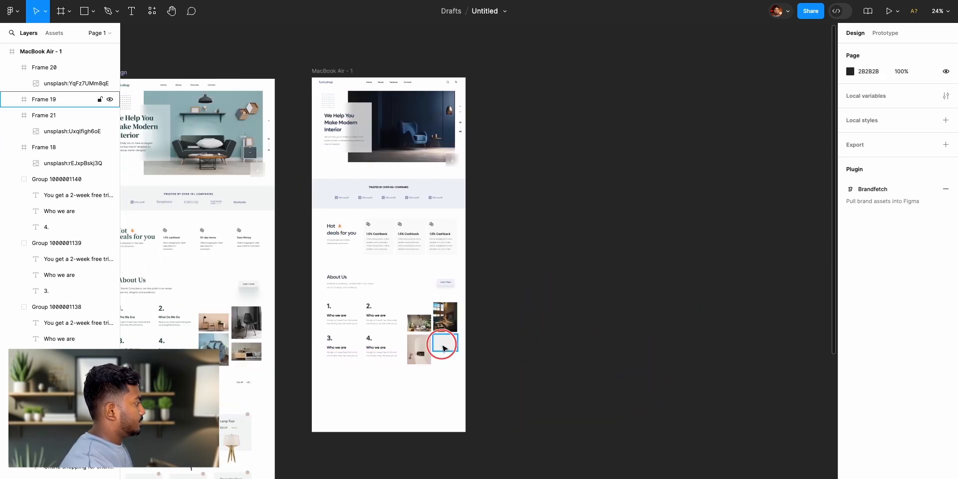
click(444, 343)
key(ctrl+v)
scroll(499, 331, up, 3)
scroll(500, 330, up, 2)
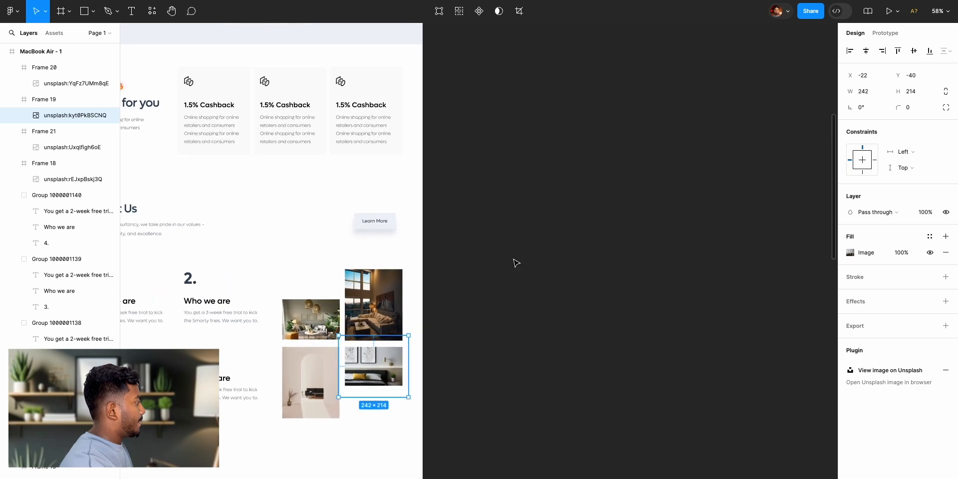
click(515, 264)
- Compare the recreated About Us section with the reference design and review the MacBook Air page up to its header
scroll(525, 290, left, 10)
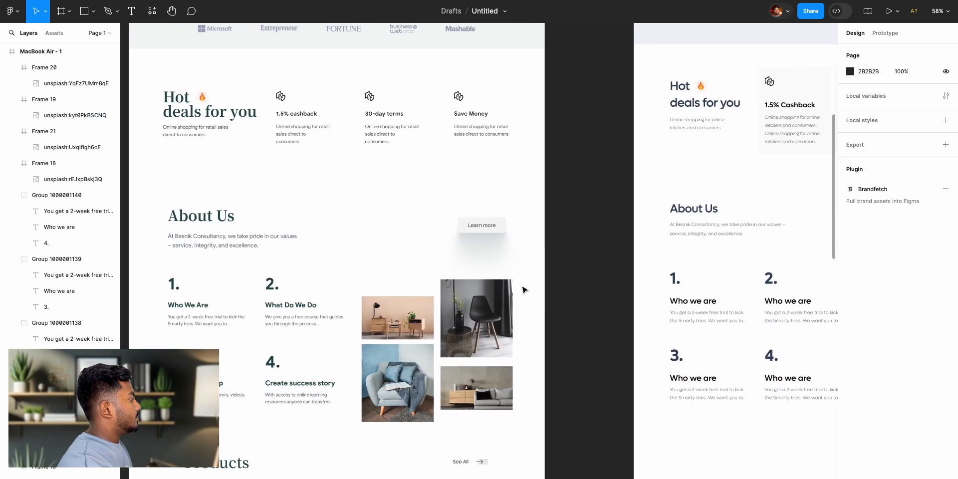
scroll(529, 288, right, 6)
scroll(529, 289, left, 9)
scroll(530, 288, right, 10)
scroll(529, 294, up, 5)
scroll(606, 265, up, 10)
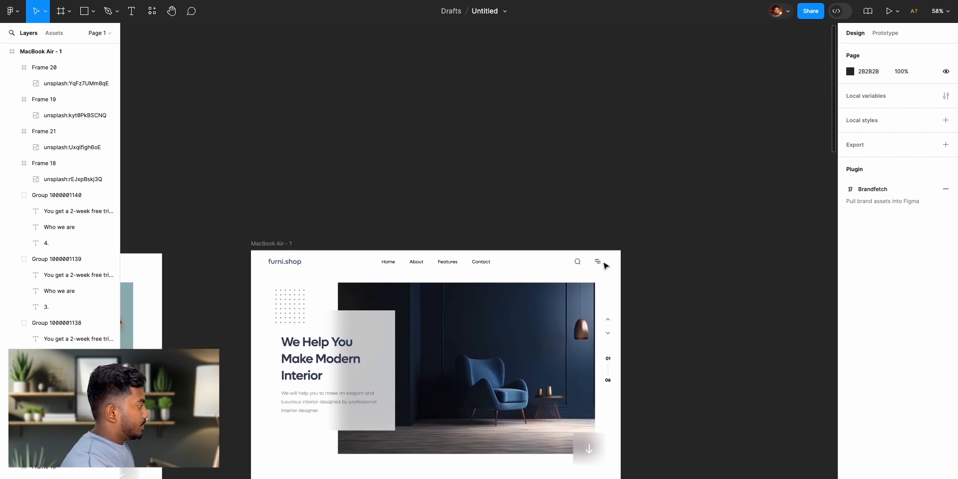
scroll(607, 268, down, 8)
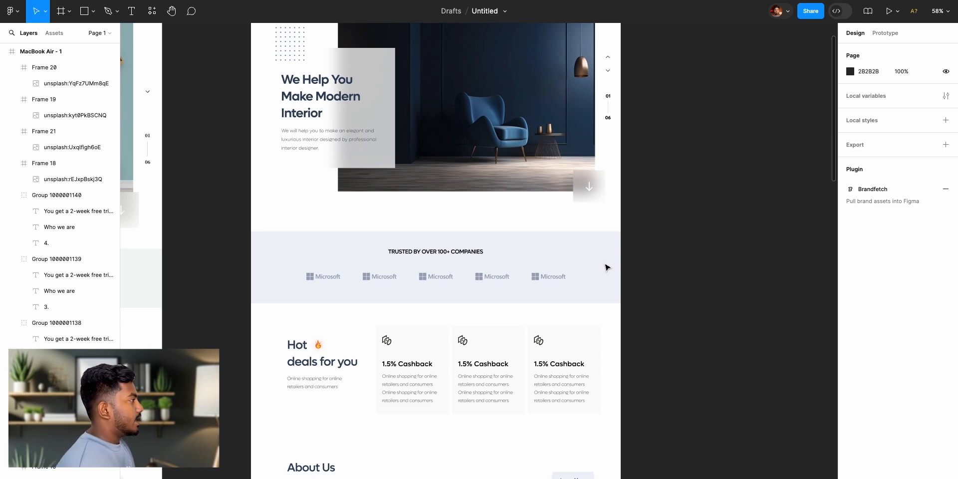
scroll(658, 255, up, 4)
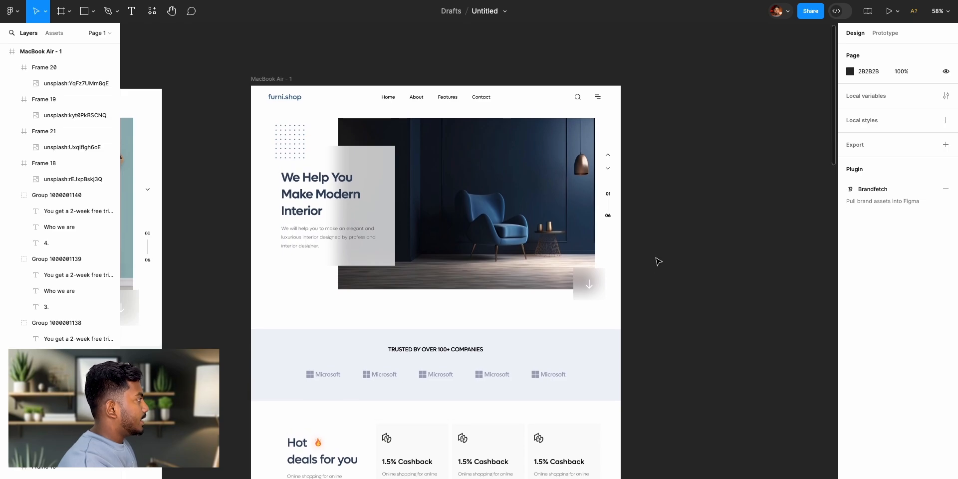
- Add a second MacBook Air frame of 1280 × 832 at X 2840, Y -2167 beside the landing page and rename it About
click(264, 79)
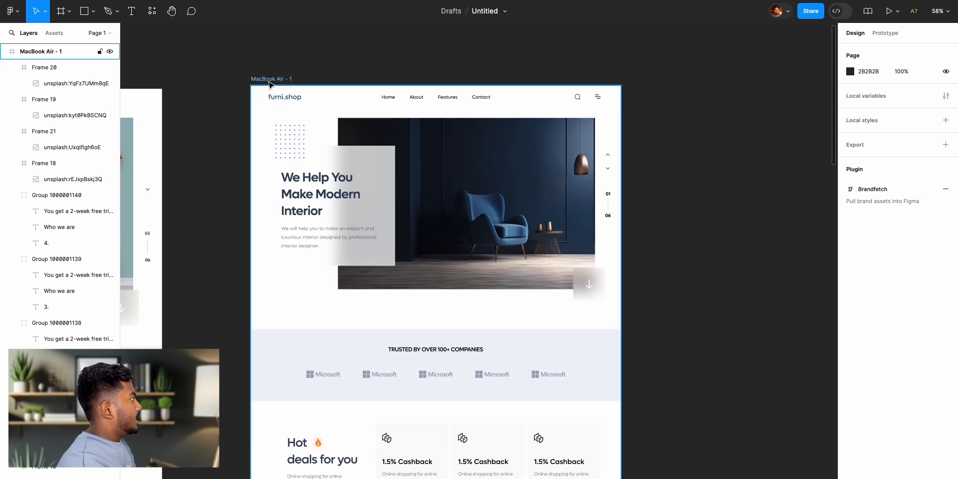
click(62, 12)
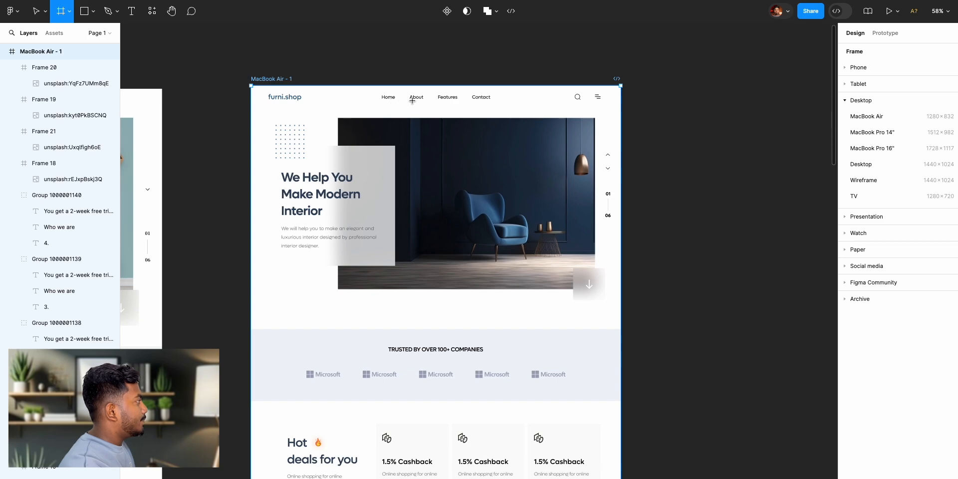
scroll(718, 190, right, 4)
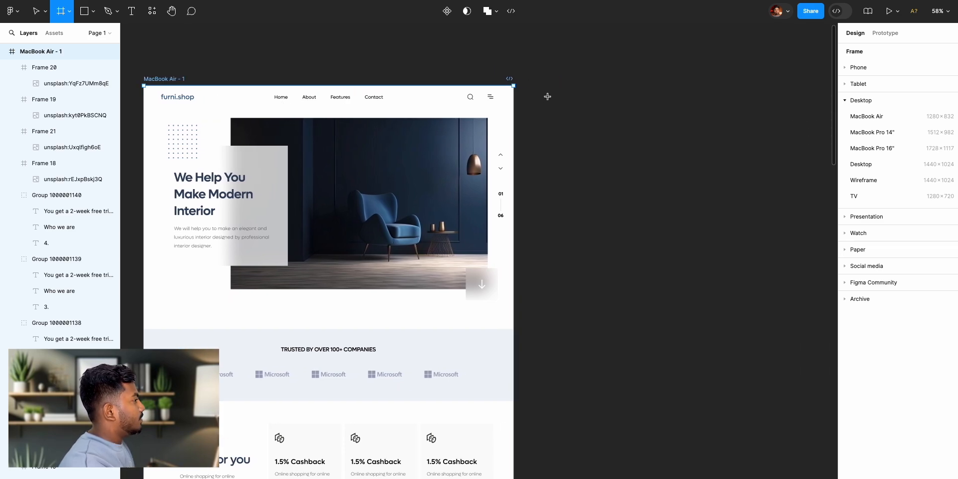
click(871, 117)
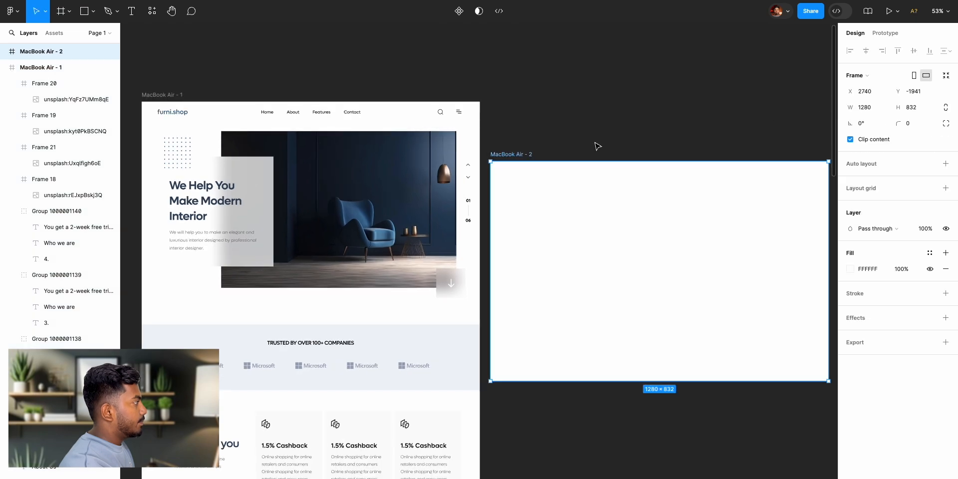
drag(519, 156, 521, 95)
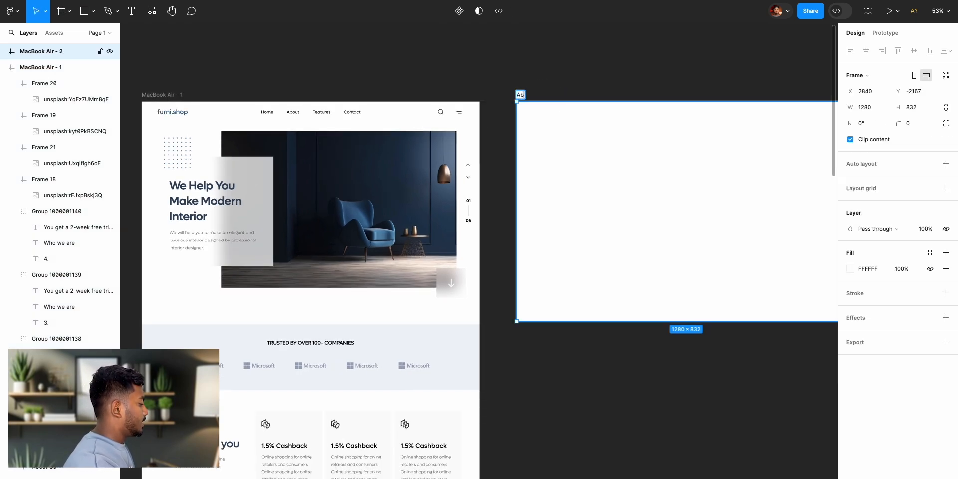
click(632, 75)
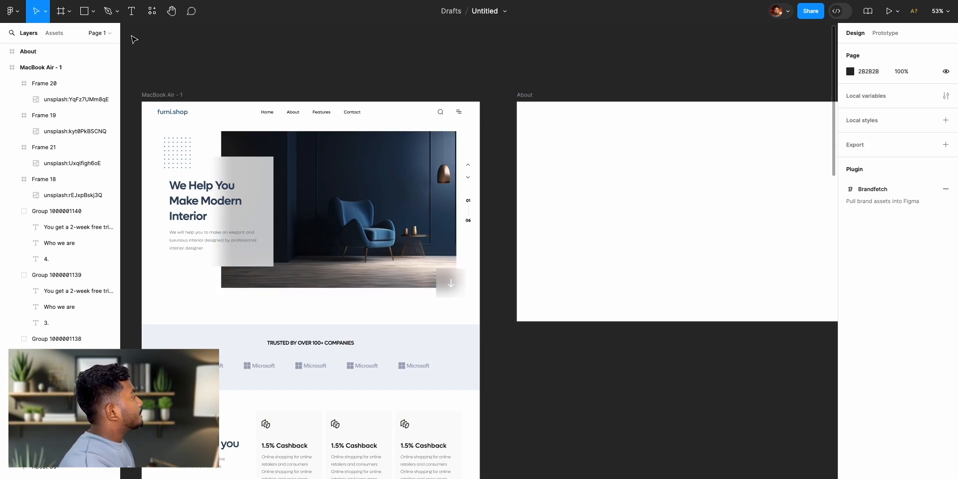
- Add the text "About" to the About frame and center it horizontally and vertically
click(135, 17)
click(687, 197)
text(About)
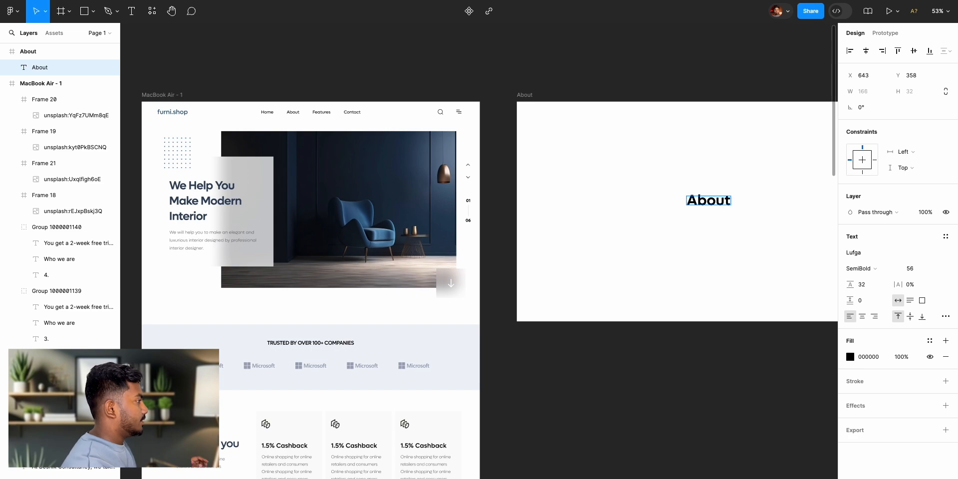
key(Escape)
click(866, 50)
click(912, 52)
click(742, 72)
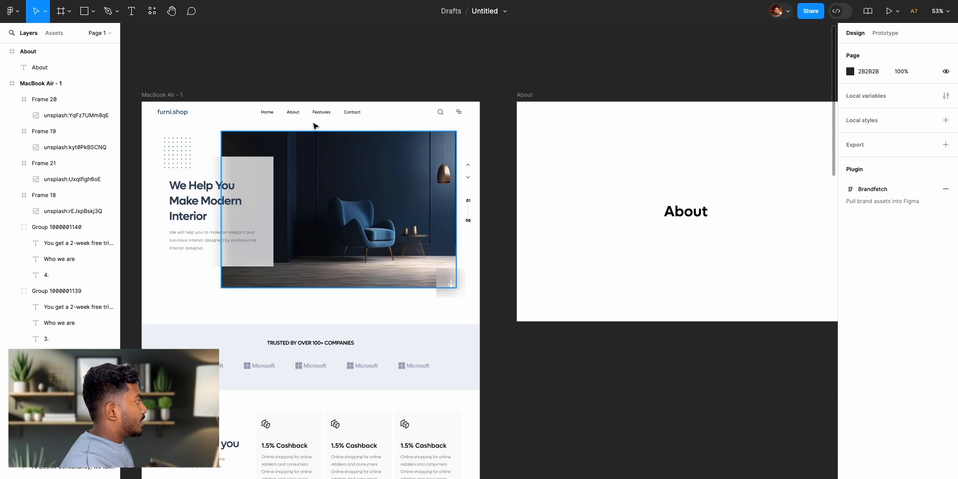
- Connect the About link in the landing page header to the About frame with a prototype connection
scroll(325, 153, up, 5)
scroll(299, 150, up, 2)
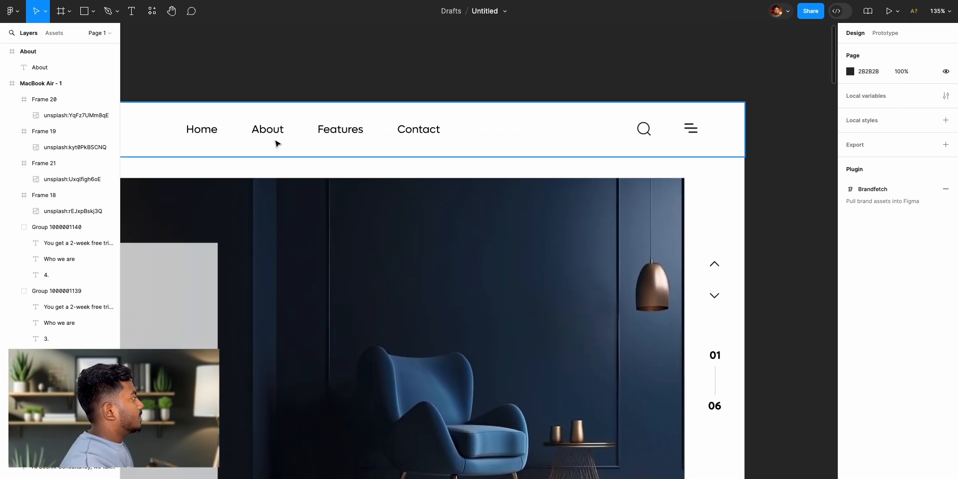
double_click(270, 135)
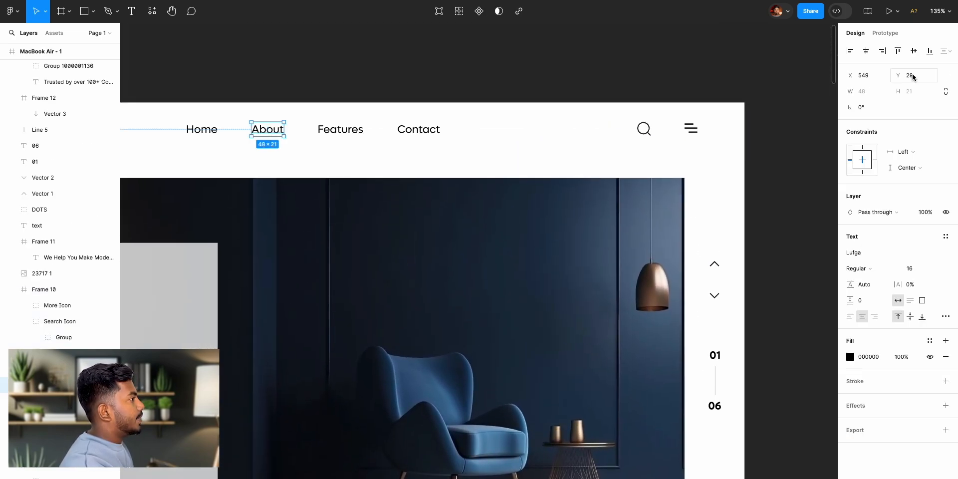
click(886, 34)
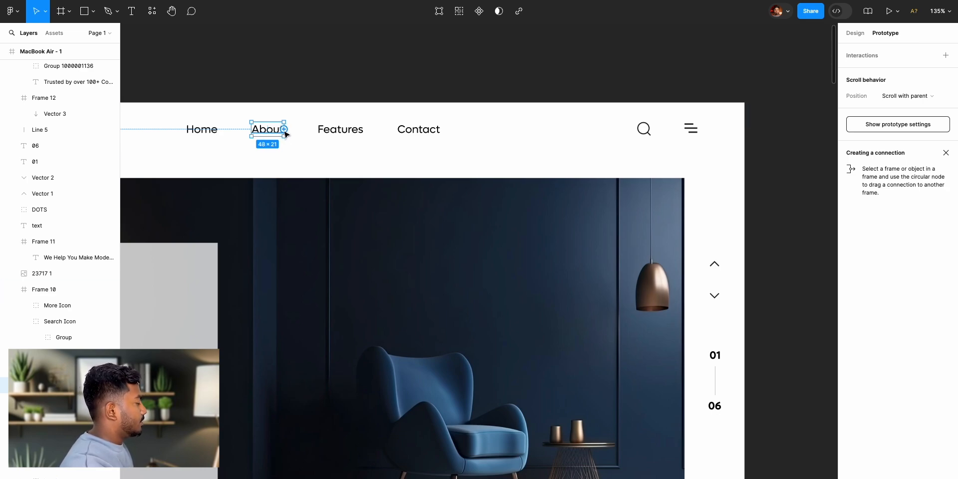
key(ctrl+minus)
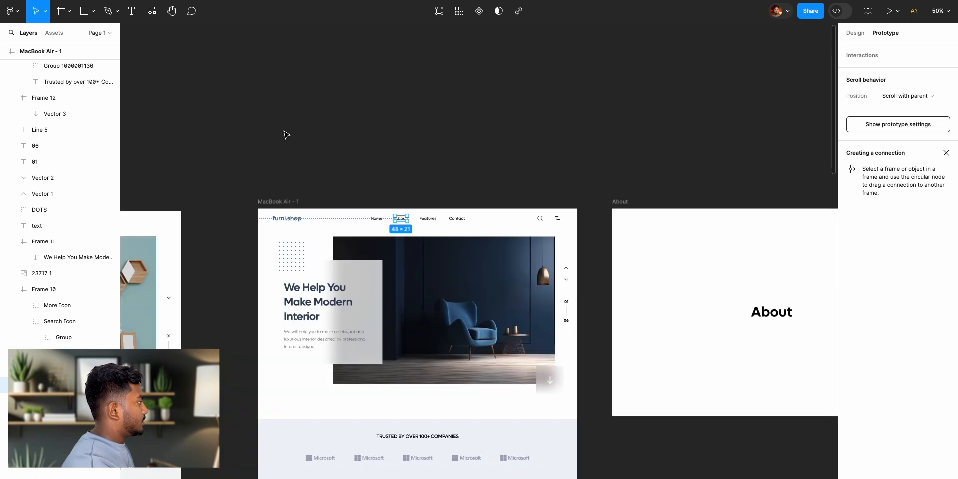
drag(407, 219, 621, 280)
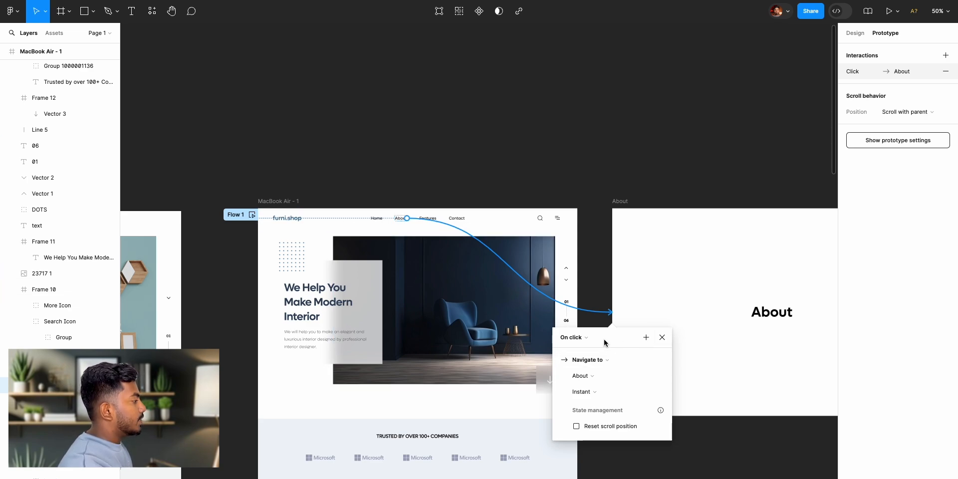
- Keep the connection's trigger as On click and set its transition animation to Slide in
click(586, 341)
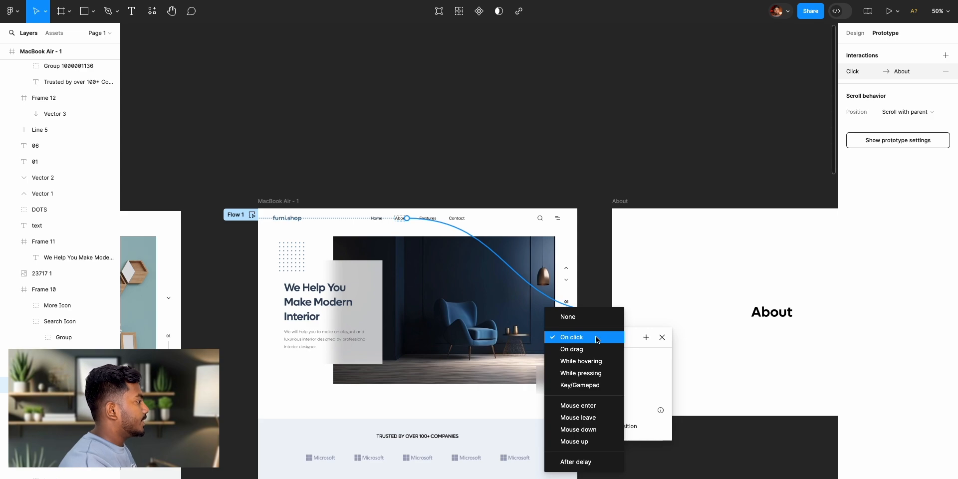
click(597, 339)
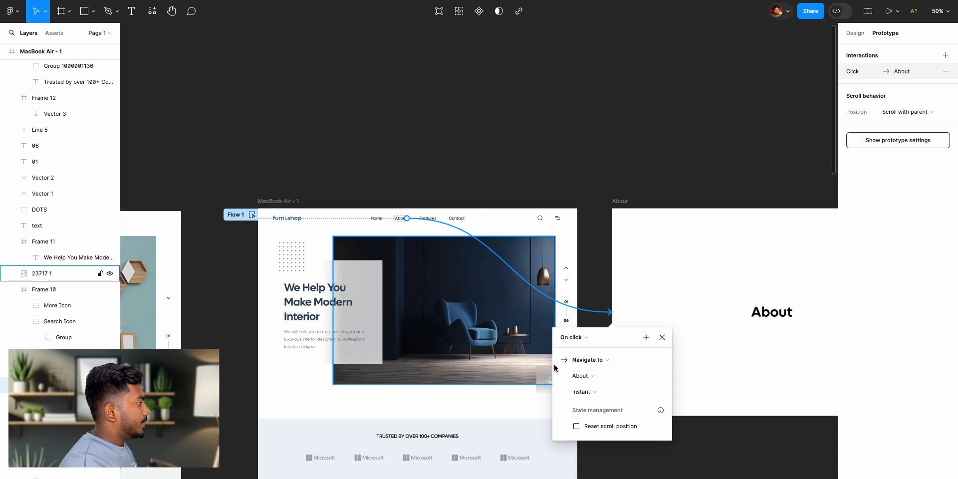
click(580, 392)
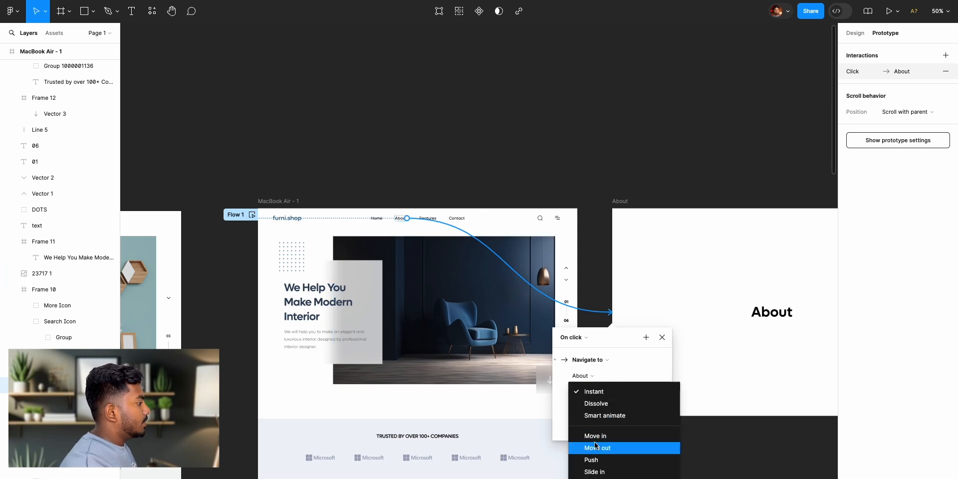
click(595, 472)
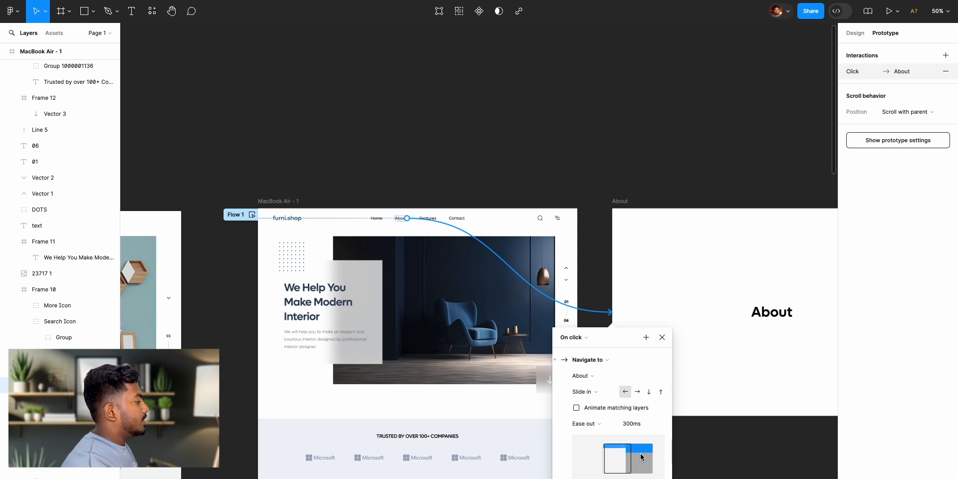
click(663, 338)
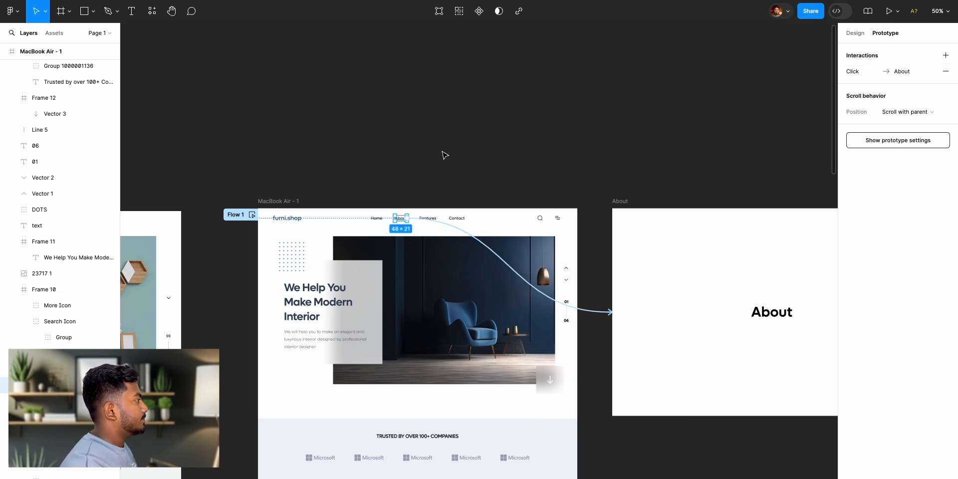
- Present the prototype from the MacBook Air landing page, look through the page and follow its About link
click(288, 202)
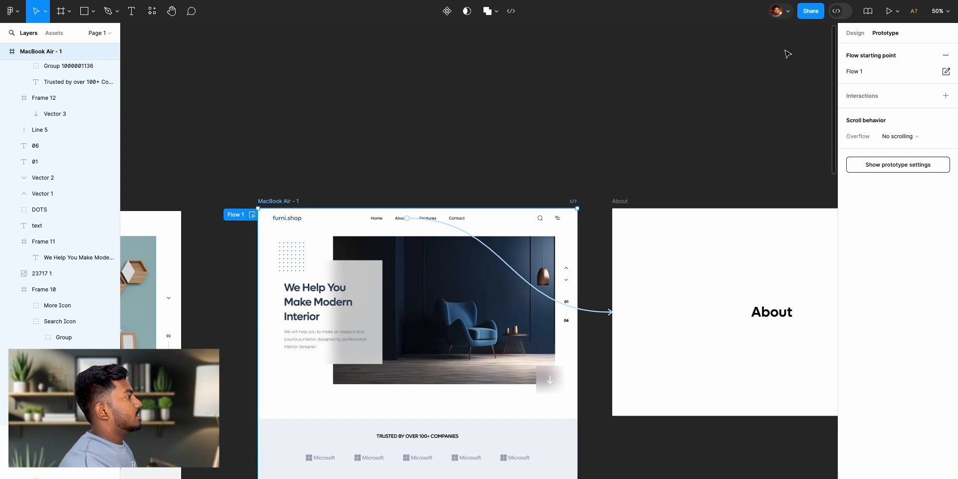
click(888, 15)
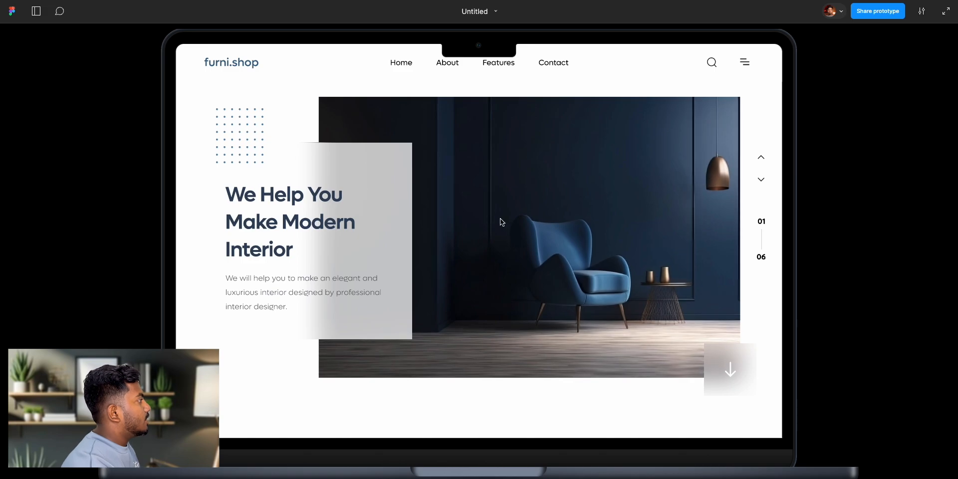
scroll(500, 218, down, 10)
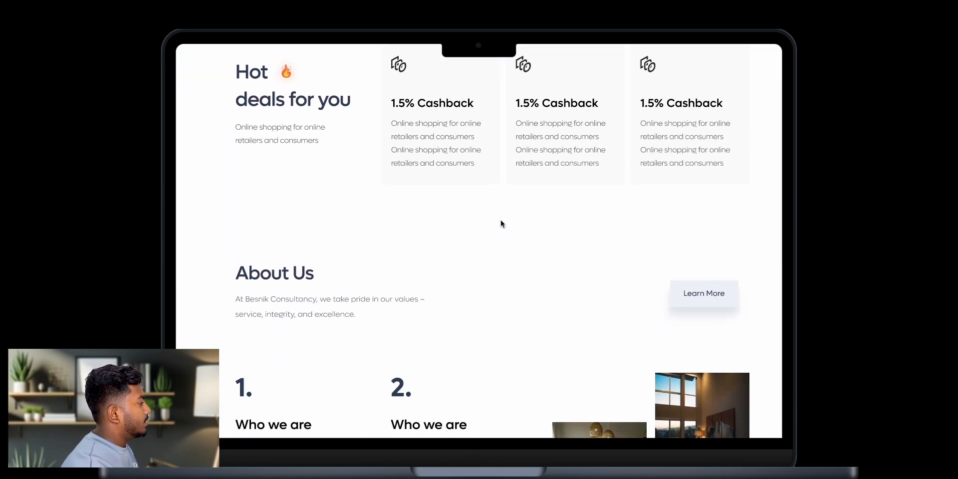
scroll(501, 223, down, 5)
scroll(501, 220, up, 10)
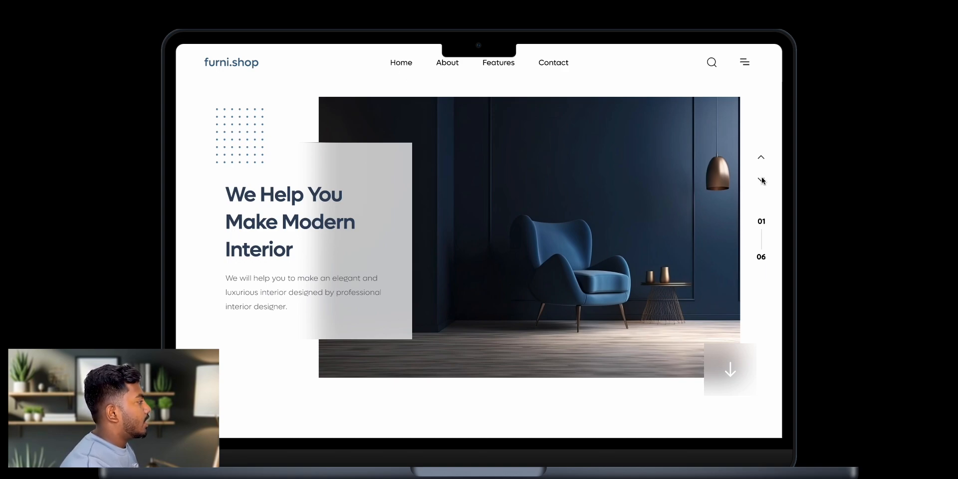
click(446, 66)
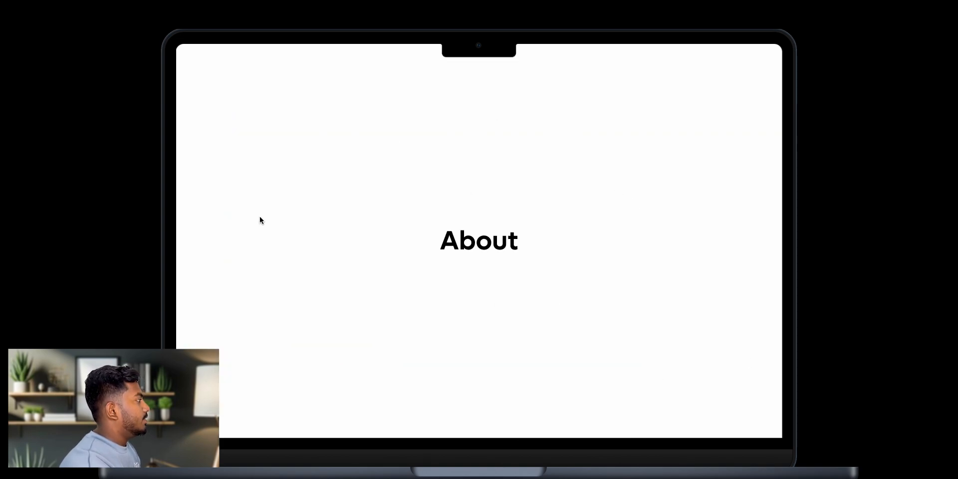